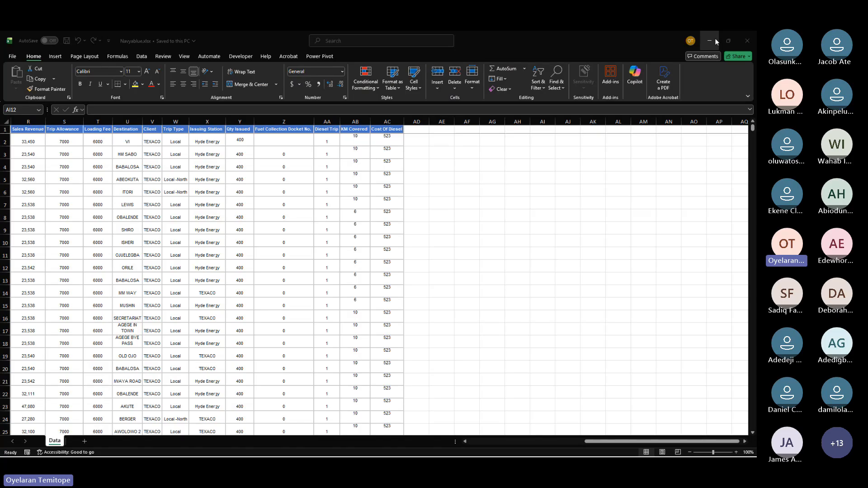
pyautogui.click(734, 223)
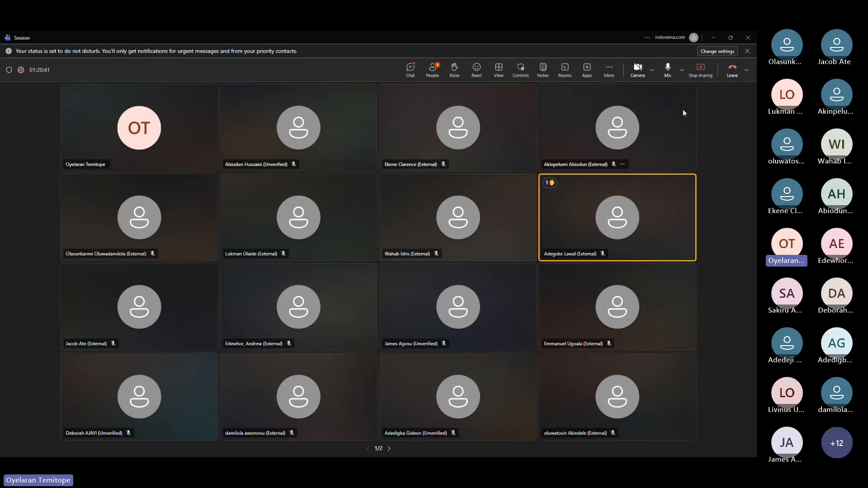
pyautogui.click(711, 40)
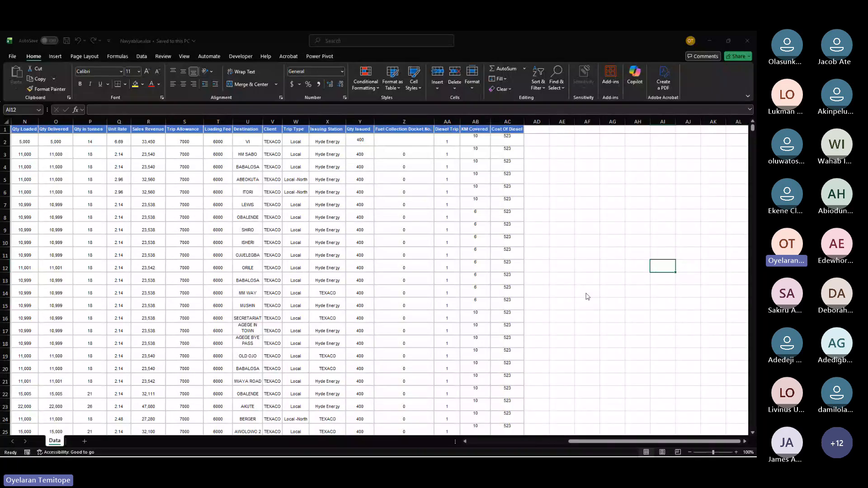
# Step: Scroll across the Navyablue trip data to review its columns from loading dates through diesel cost
pyautogui.click(590, 174)
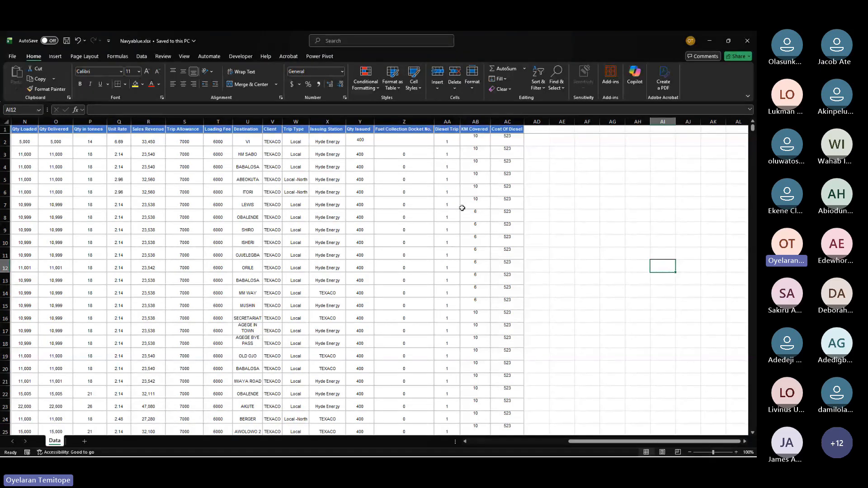
pyautogui.hscroll(-3, 462, 207)
pyautogui.hscroll(3, 461, 208)
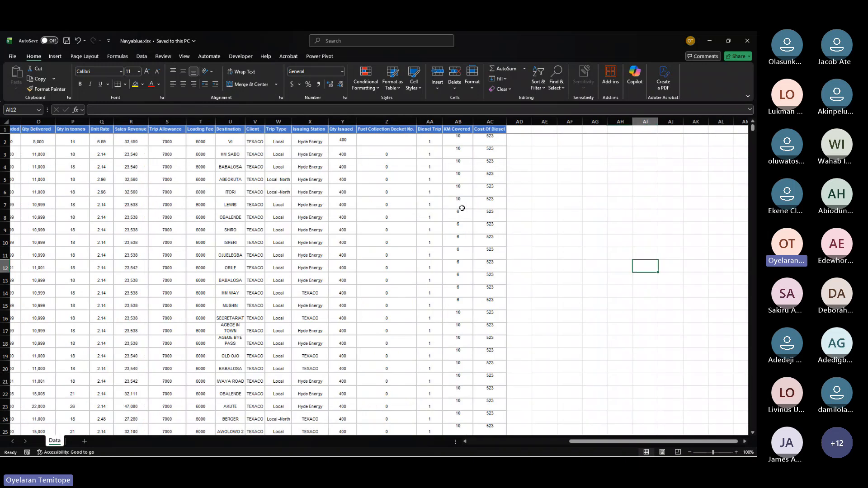
pyautogui.click(407, 168)
pyautogui.moveTo(406, 168); pyautogui.dragTo(453, 161)
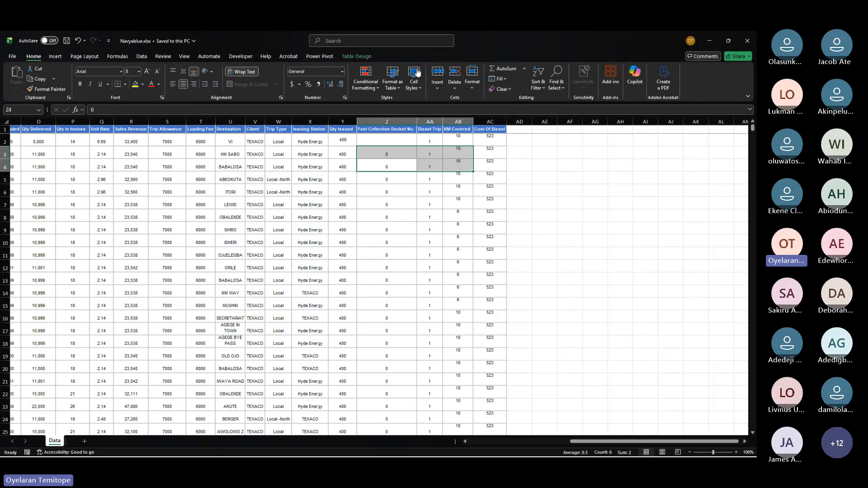
pyautogui.click(412, 86)
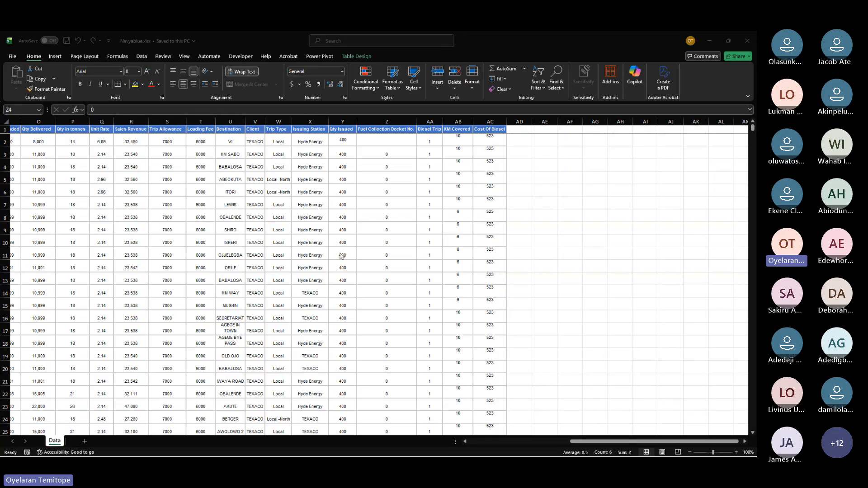
pyautogui.hscroll(-3, 340, 255)
pyautogui.hscroll(-5, 340, 256)
pyautogui.hscroll(6, 340, 255)
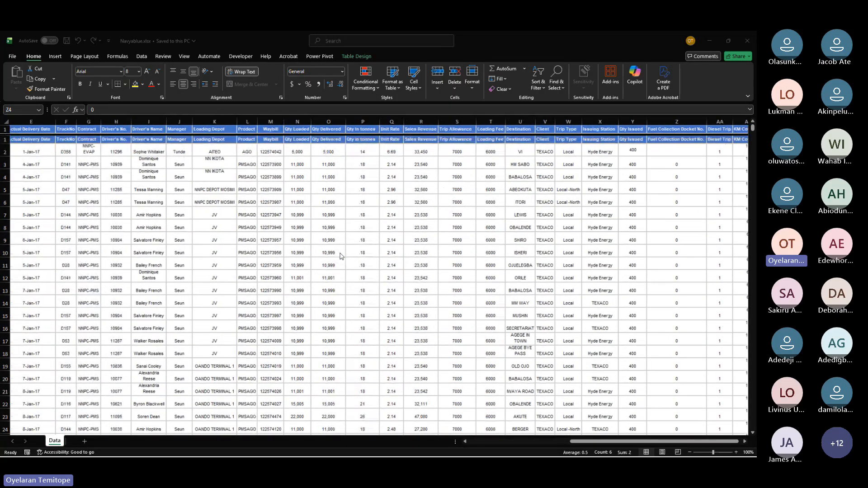
pyautogui.hscroll(1, 342, 257)
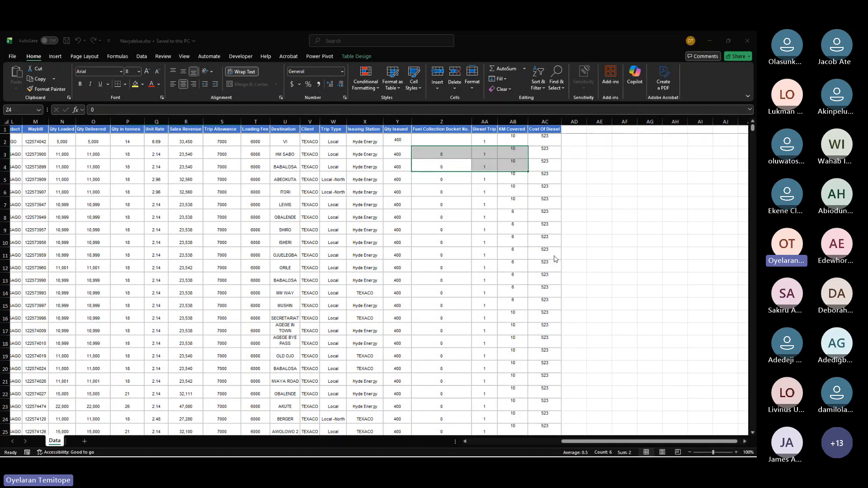
pyautogui.click(627, 142)
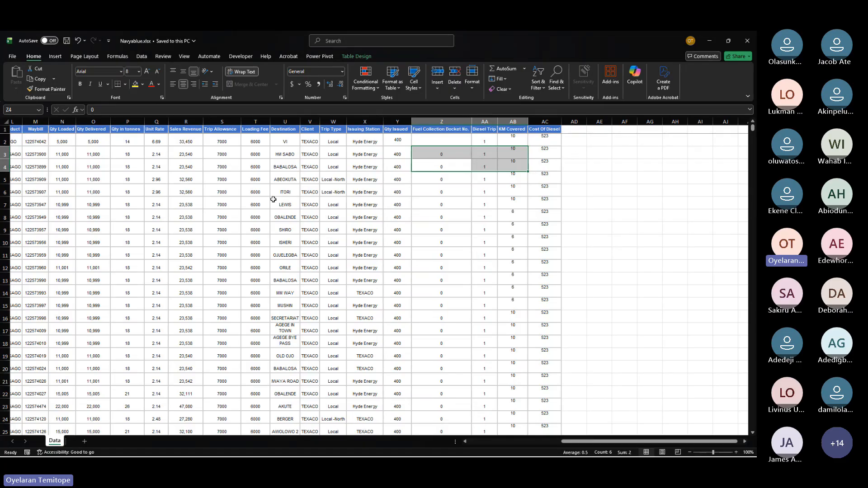
pyautogui.hscroll(-5, 273, 199)
pyautogui.hscroll(-2, 273, 199)
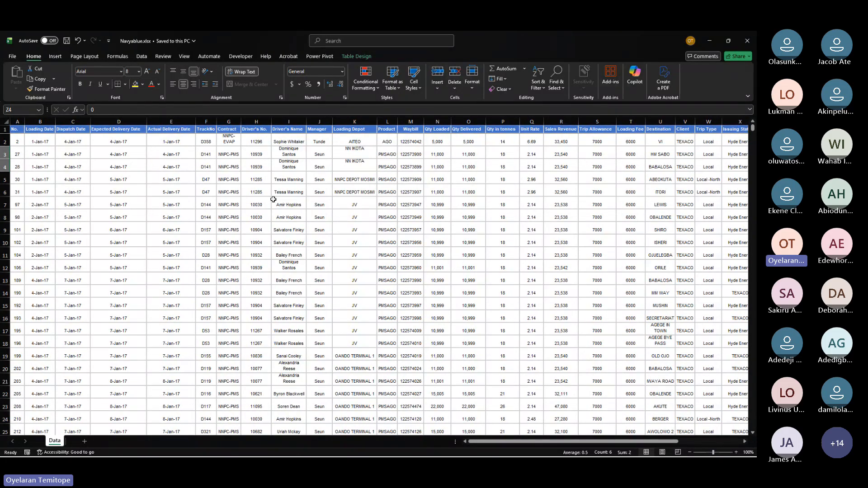
pyautogui.moveTo(274, 456)
pyautogui.click(298, 288)
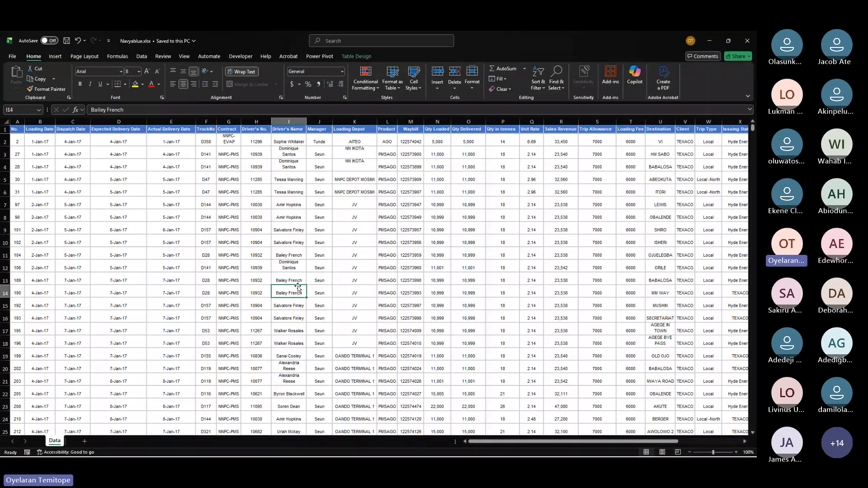
pyautogui.hscroll(3, 298, 288)
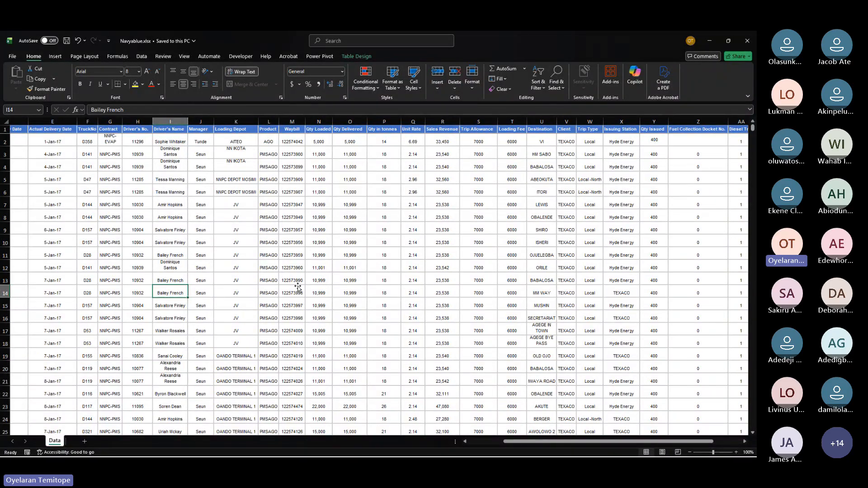
pyautogui.hscroll(5, 298, 287)
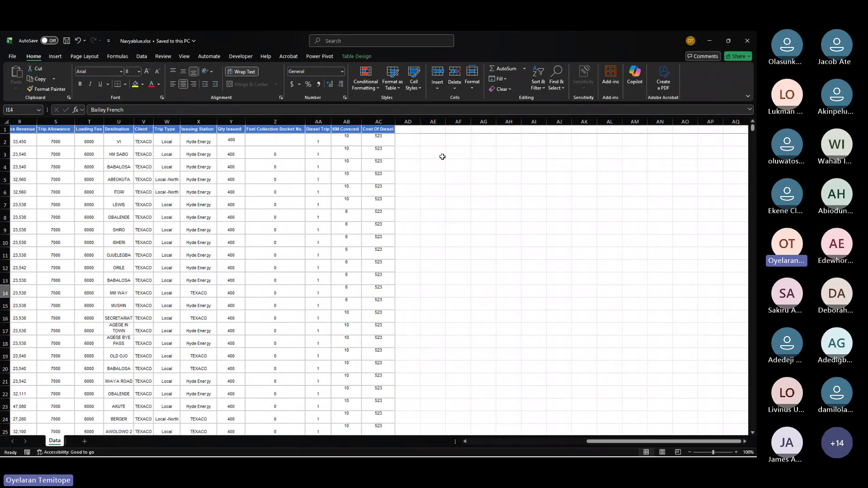
pyautogui.moveTo(442, 155); pyautogui.dragTo(563, 282)
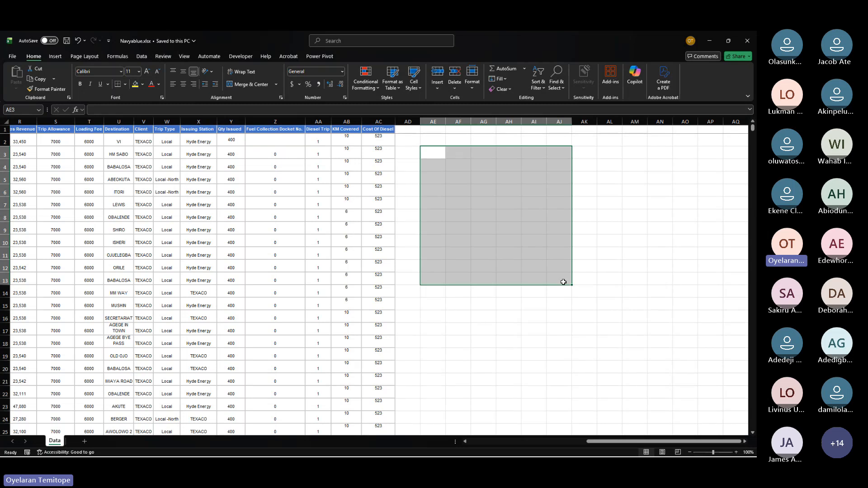
pyautogui.moveTo(502, 192); pyautogui.dragTo(557, 225)
pyautogui.click(557, 225)
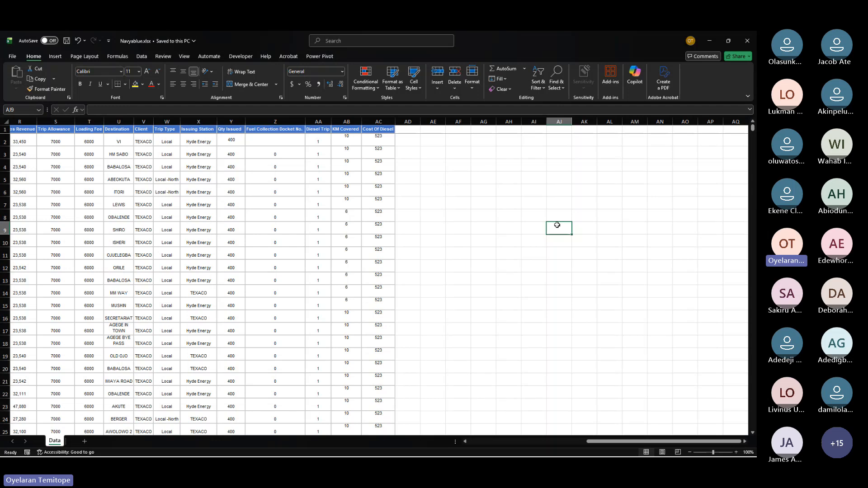
pyautogui.click(490, 192)
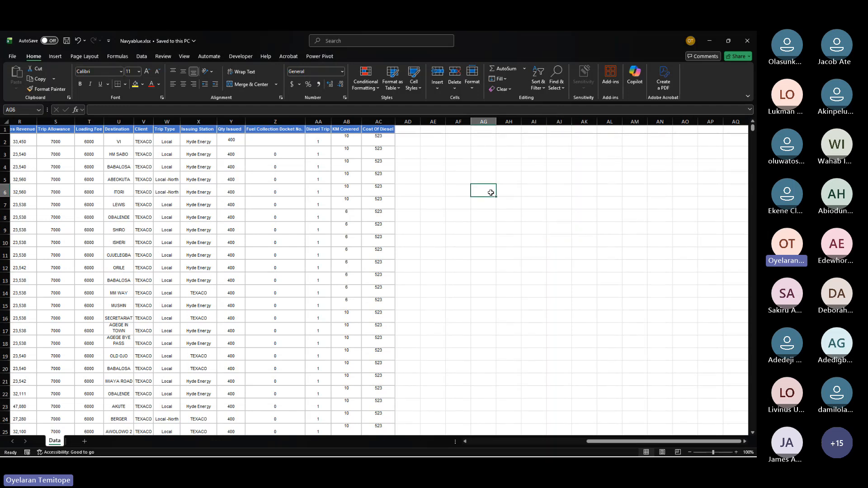
pyautogui.click(471, 167)
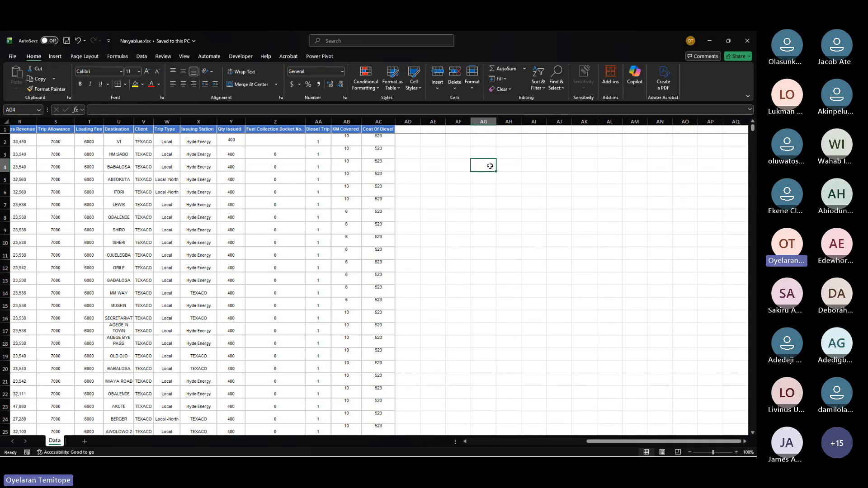
# Step: Scroll back through the sheet and inspect the sales revenue, loading fee and quantity issued columns
pyautogui.hscroll(-3, 490, 166)
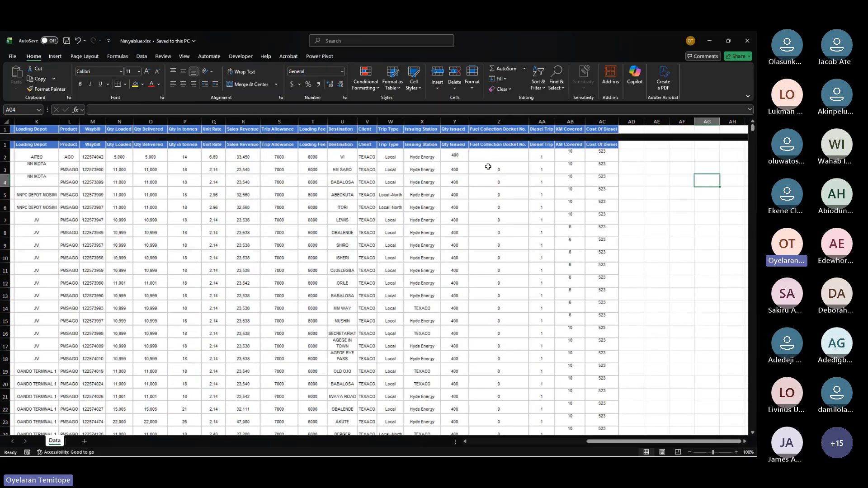
pyautogui.hscroll(-1, 488, 166)
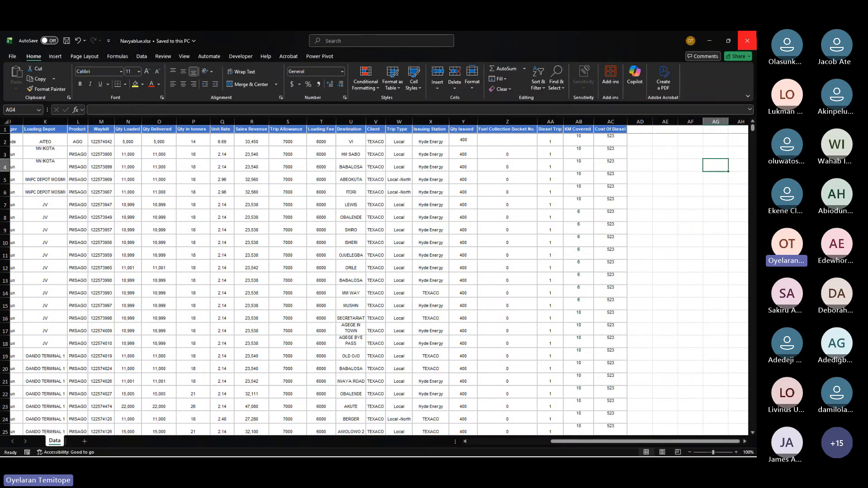
pyautogui.moveTo(725, 41)
pyautogui.hscroll(5, 437, 196)
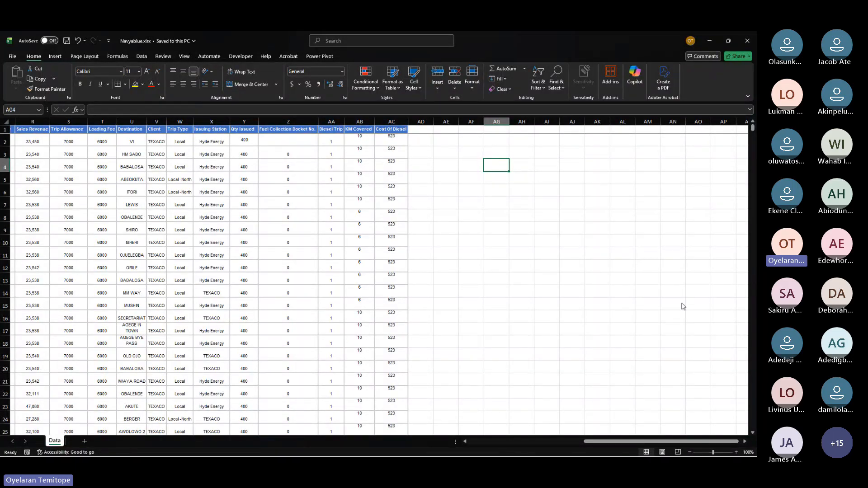
pyautogui.click(416, 90)
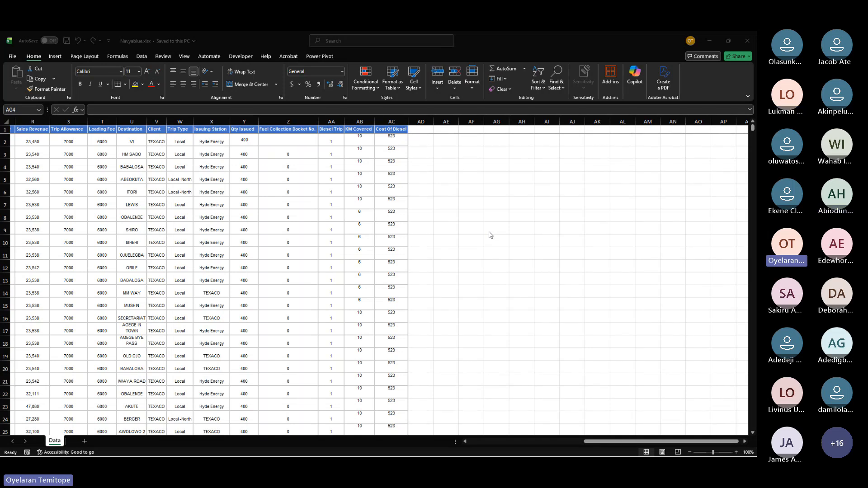
pyautogui.hscroll(-8, 489, 235)
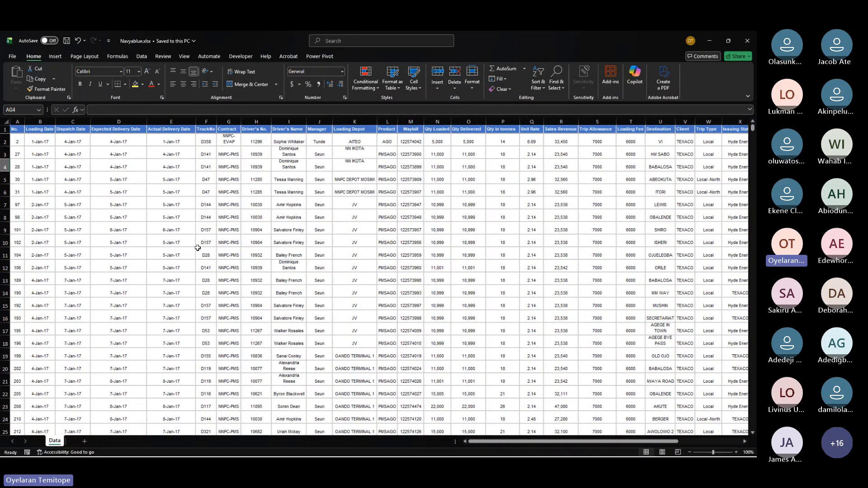
pyautogui.hscroll(3, 198, 249)
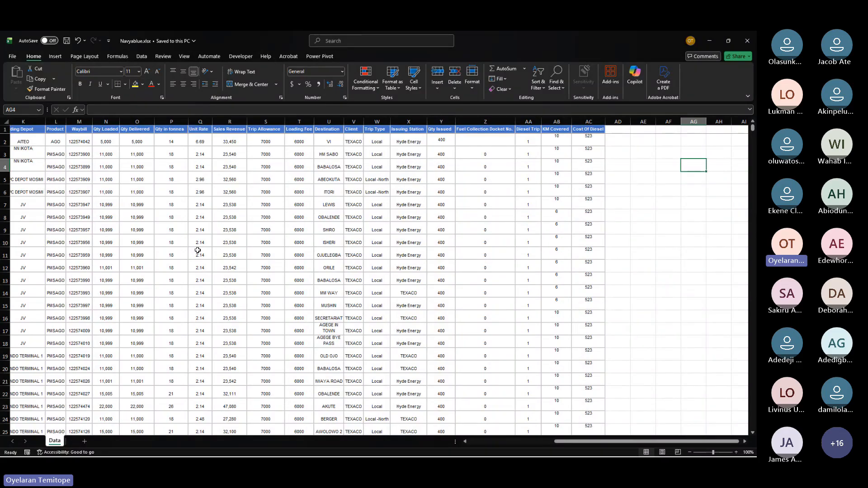
pyautogui.click(230, 268)
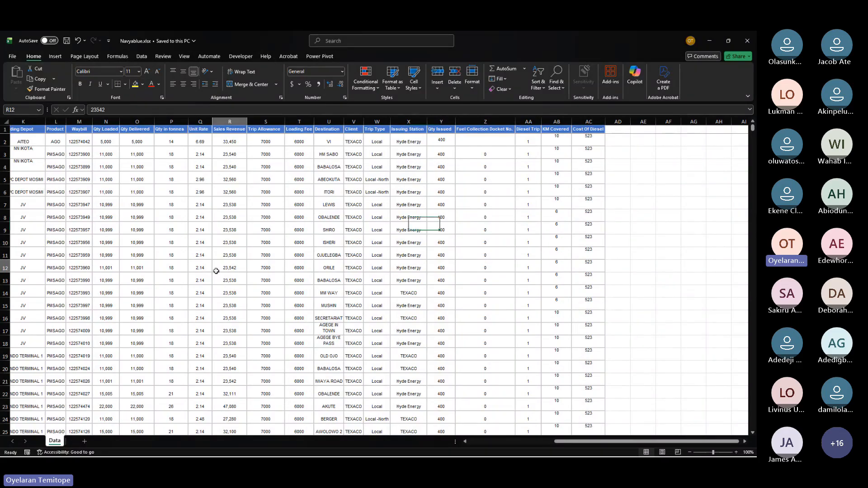
pyautogui.write('23,542\t7000 23,538\t7000')
pyautogui.click(441, 255)
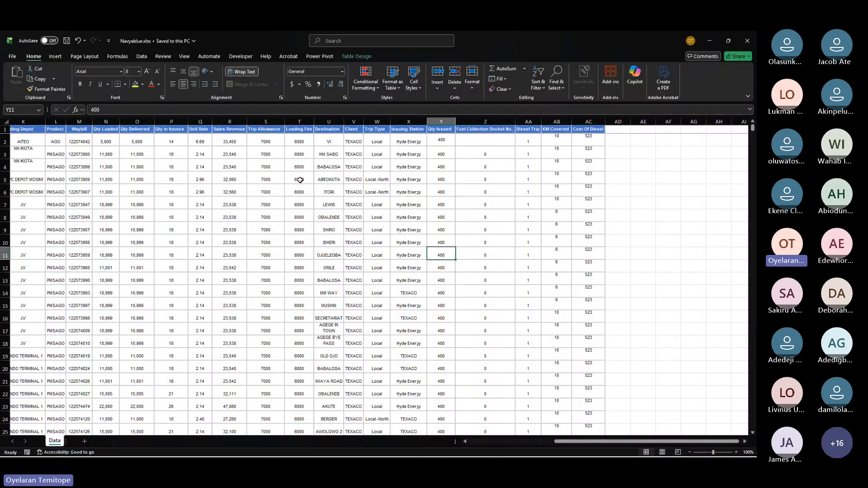
pyautogui.moveTo(300, 179); pyautogui.dragTo(392, 231)
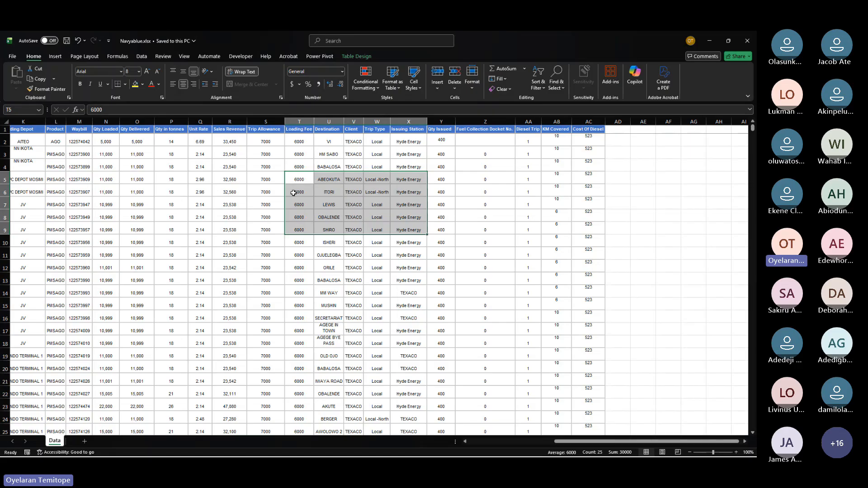
# Step: Launch Excel from the Windows search to open a new blank workbook
pyautogui.press('super')
pyautogui.write('exc')
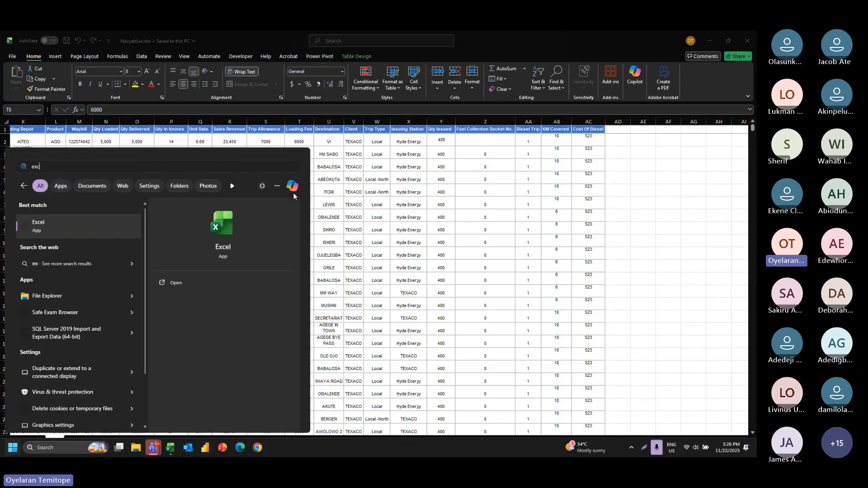
pyautogui.write('el')
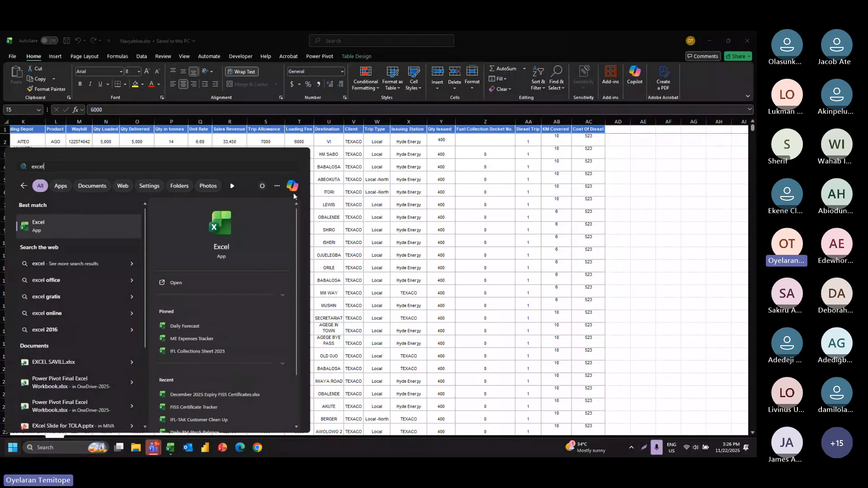
pyautogui.click(463, 243)
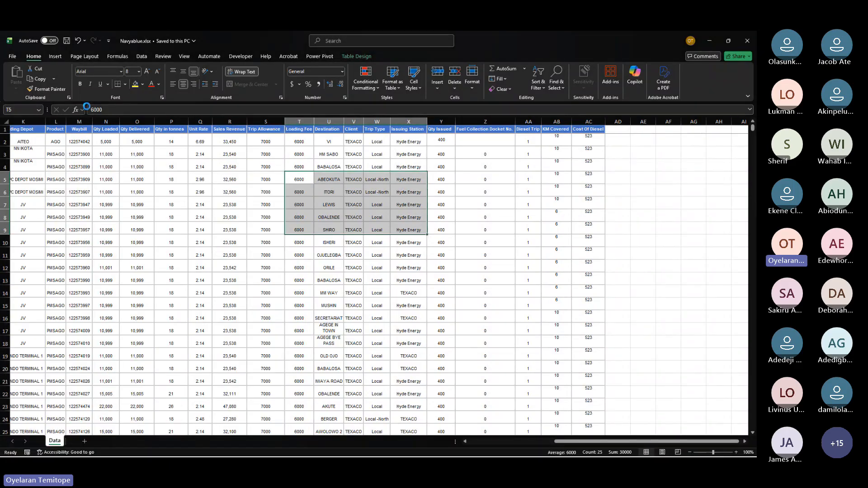
pyautogui.moveTo(213, 192); pyautogui.dragTo(250, 200)
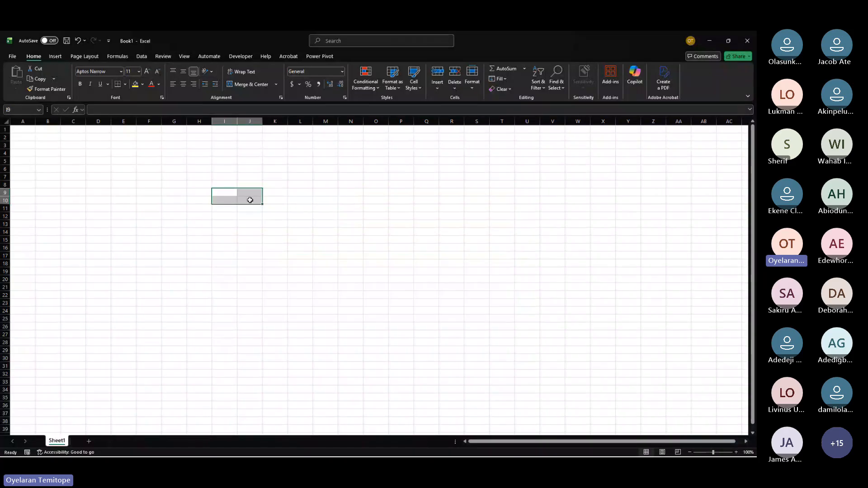
pyautogui.click(28, 130)
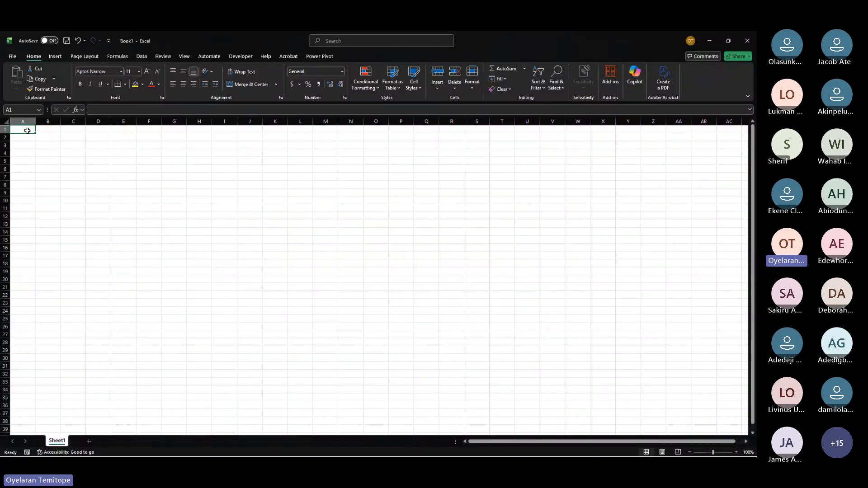
pyautogui.moveTo(28, 130); pyautogui.dragTo(285, 193)
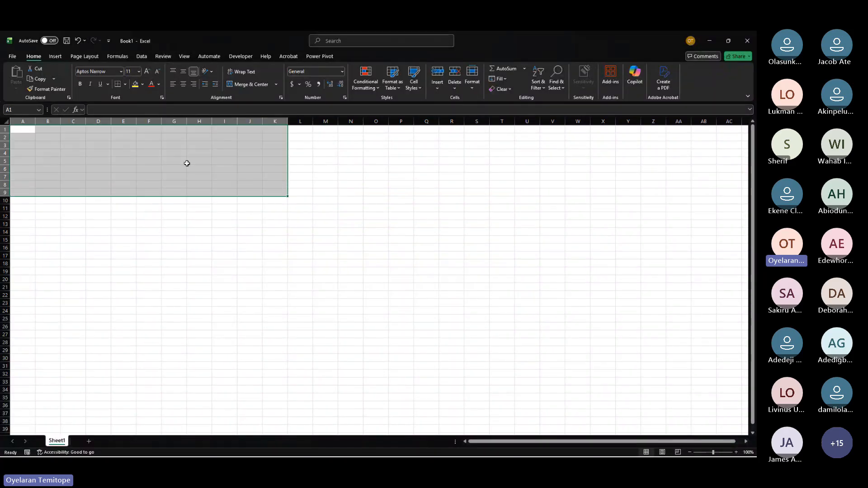
pyautogui.click(27, 138)
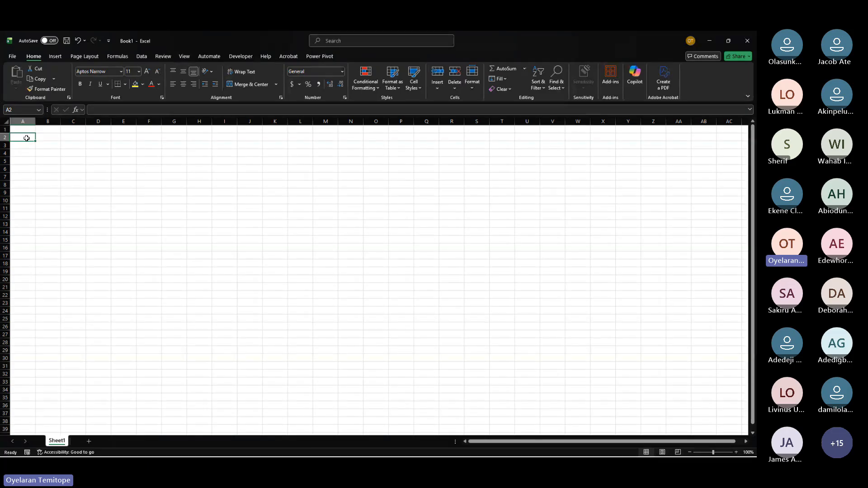
pyautogui.moveTo(26, 139); pyautogui.dragTo(120, 154)
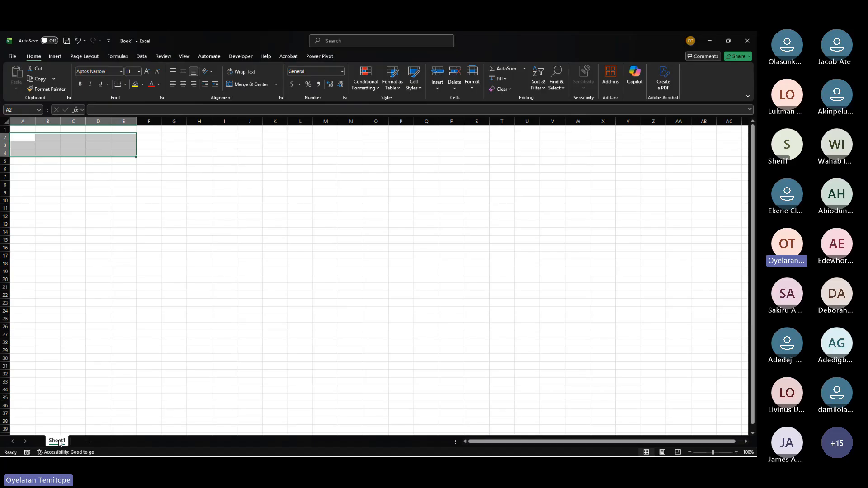
# Step: Rename the first worksheet as trip
pyautogui.doubleClick(56, 441)
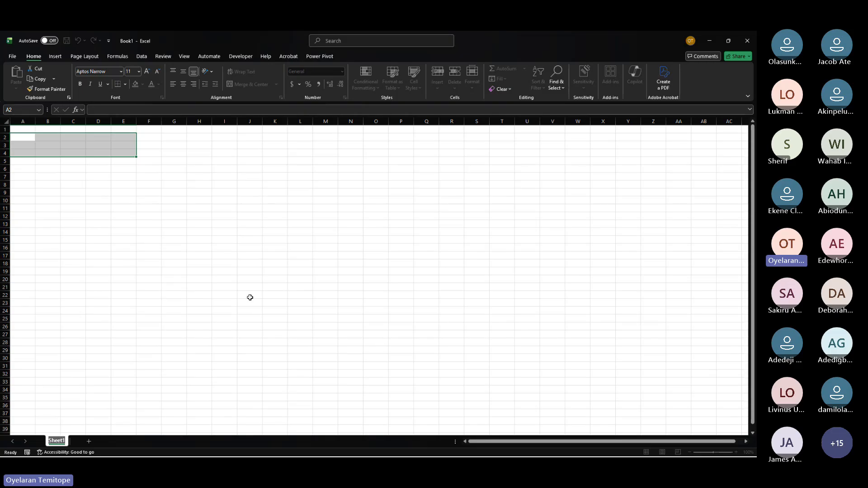
pyautogui.write('trip')
pyautogui.press('Return')
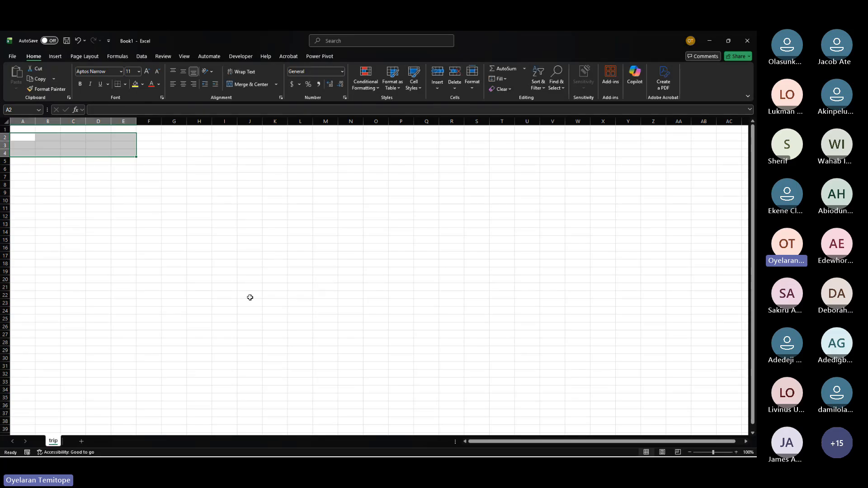
# Step: Add a new worksheet and name it repair
pyautogui.click(299, 287)
pyautogui.moveTo(23, 135); pyautogui.dragTo(292, 331)
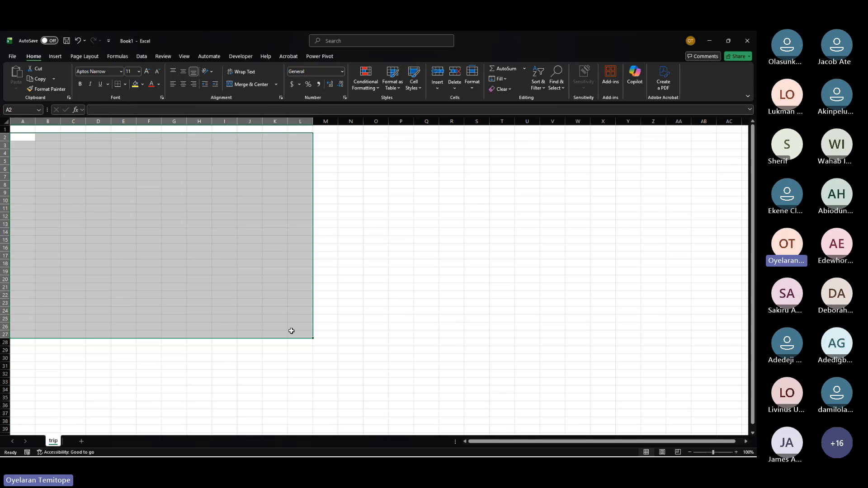
pyautogui.click(81, 442)
pyautogui.doubleClick(75, 441)
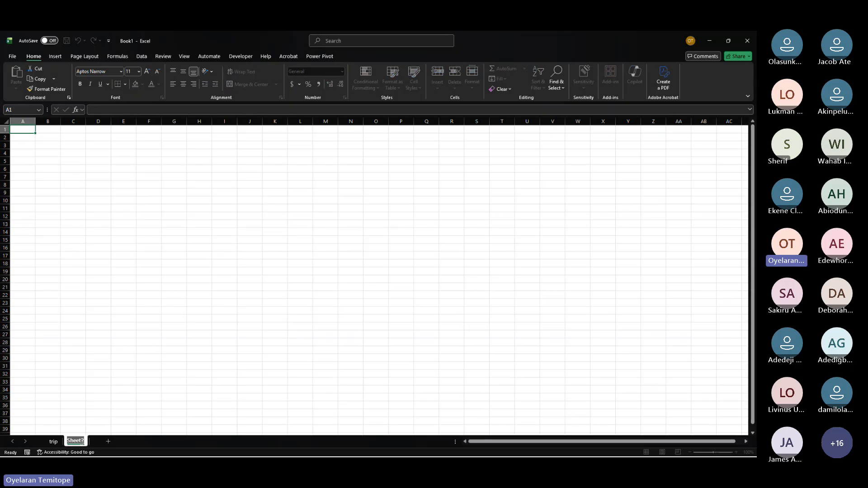
pyautogui.write('repair')
pyautogui.press('Return')
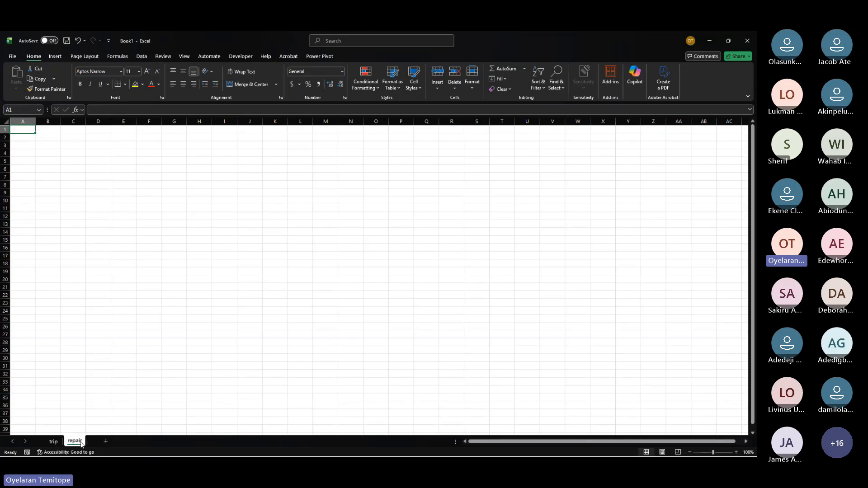
# Step: Enter the headers date, locat and fault across row 3 of the repair sheet, starting at A3
pyautogui.click(24, 143)
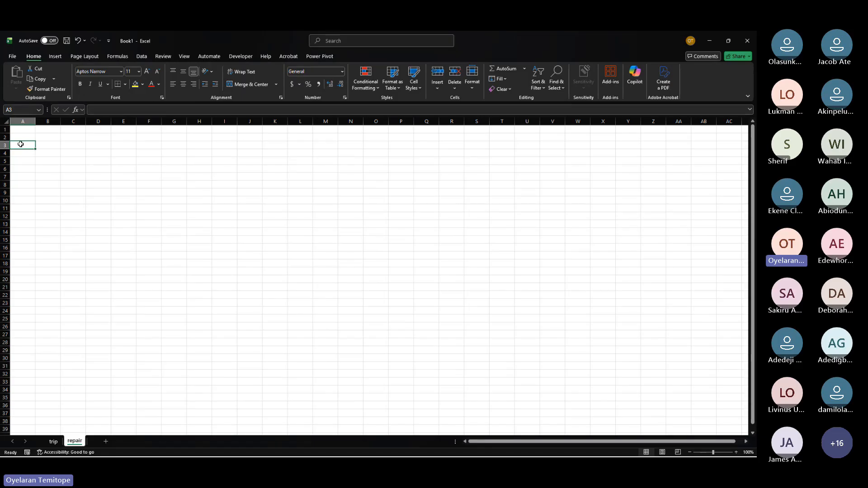
pyautogui.doubleClick(21, 144)
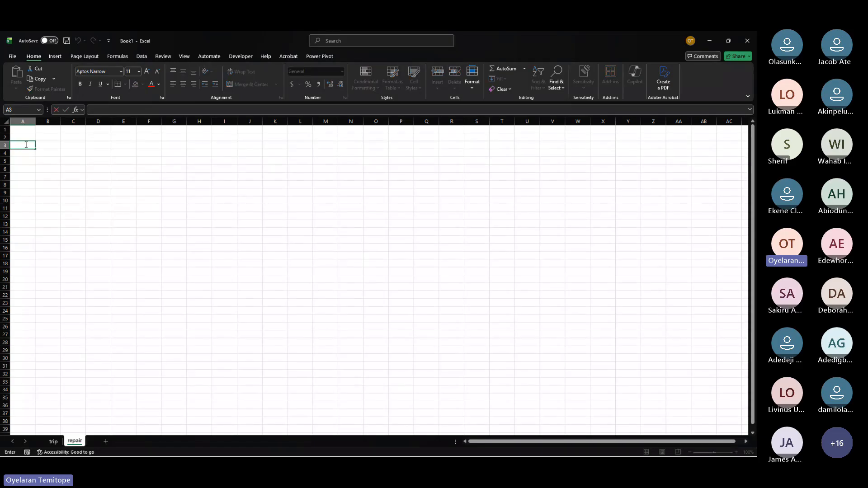
pyautogui.write('date')
pyautogui.press('Tab')
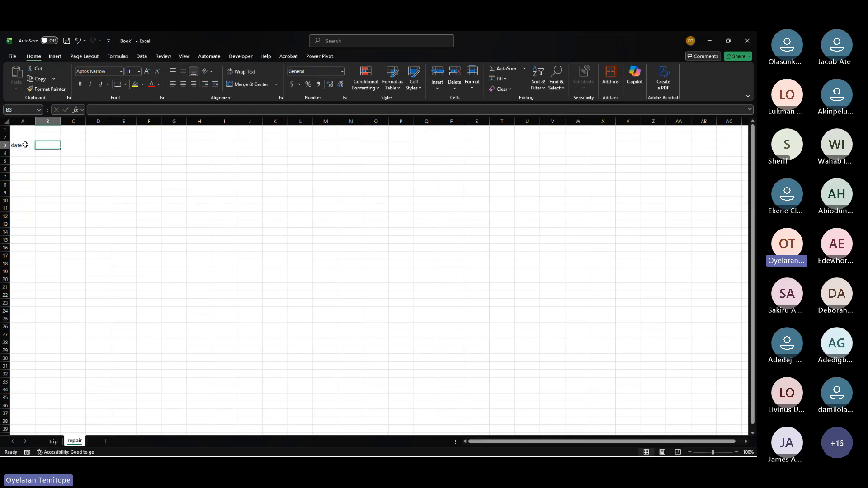
pyautogui.write('locat')
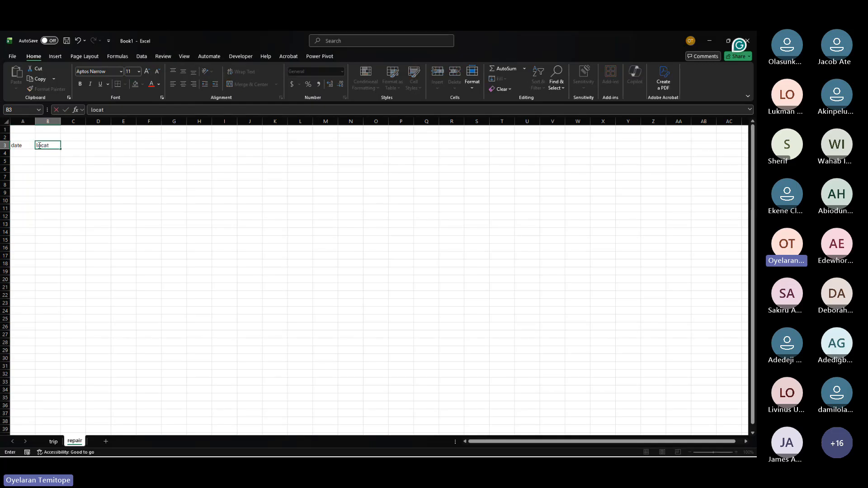
pyautogui.click(69, 144)
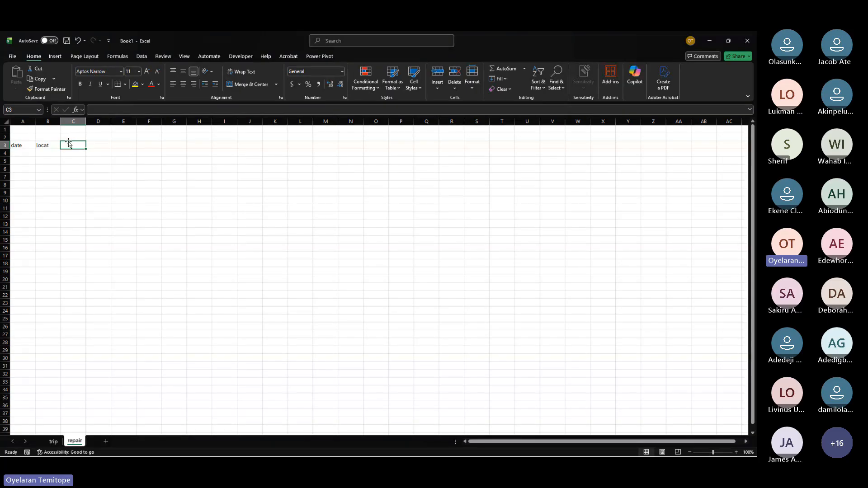
pyautogui.write('w')
pyautogui.write('fault')
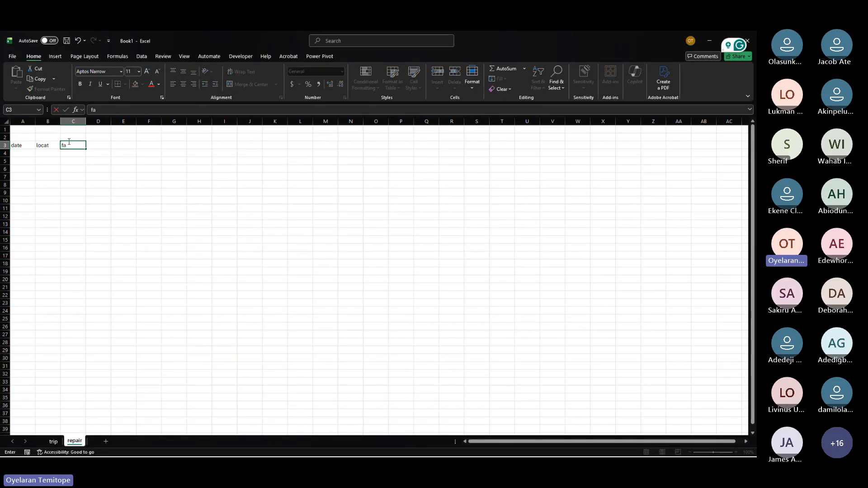
pyautogui.click(98, 144)
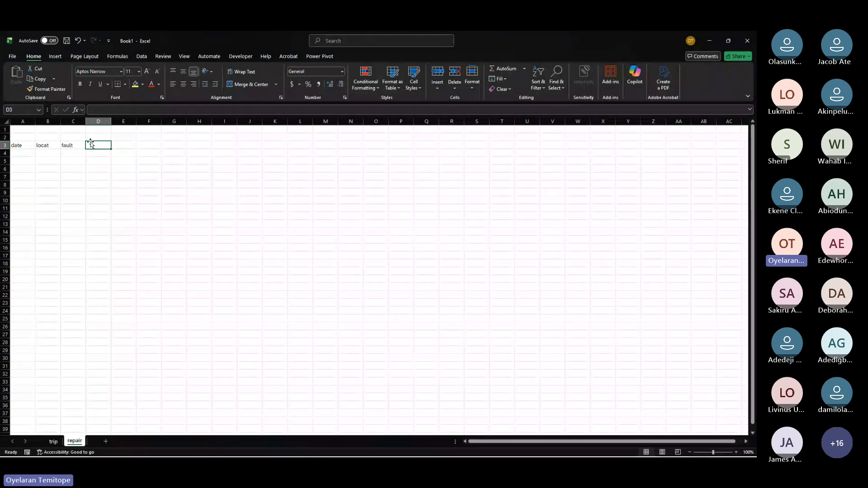
# Step: Continue the row 3 headers with plate, dri, comp and status in D3 to G3
pyautogui.write('plate')
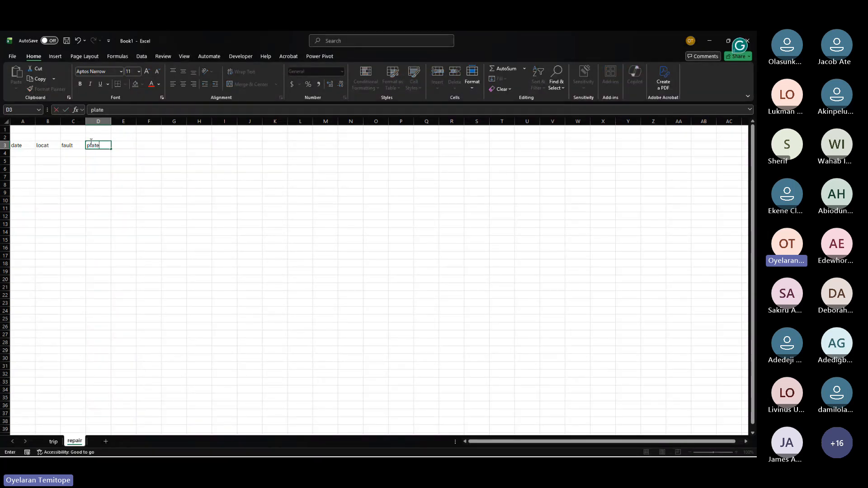
pyautogui.press('Tab')
pyautogui.write('dr')
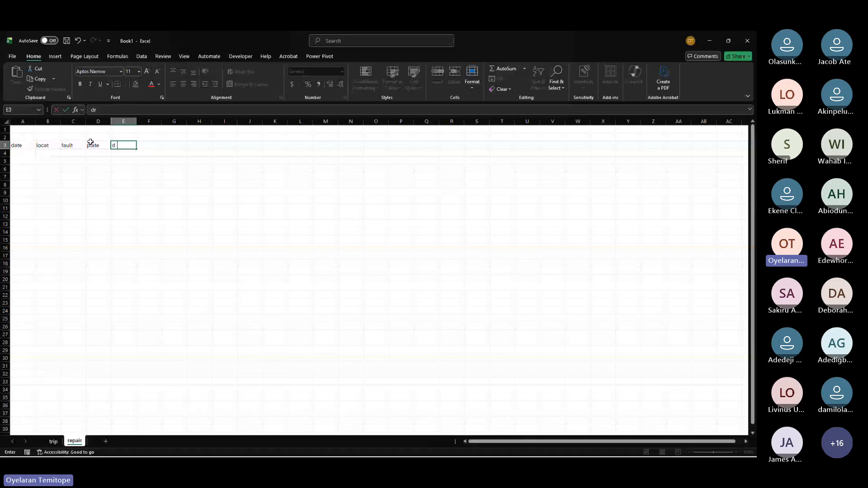
pyautogui.write('i')
pyautogui.press('Tab')
pyautogui.write('comp')
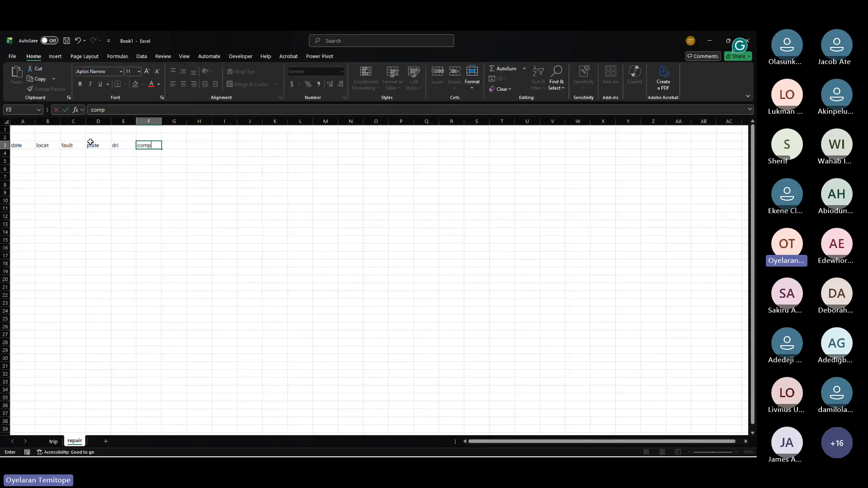
pyautogui.click(176, 146)
pyautogui.write('state')
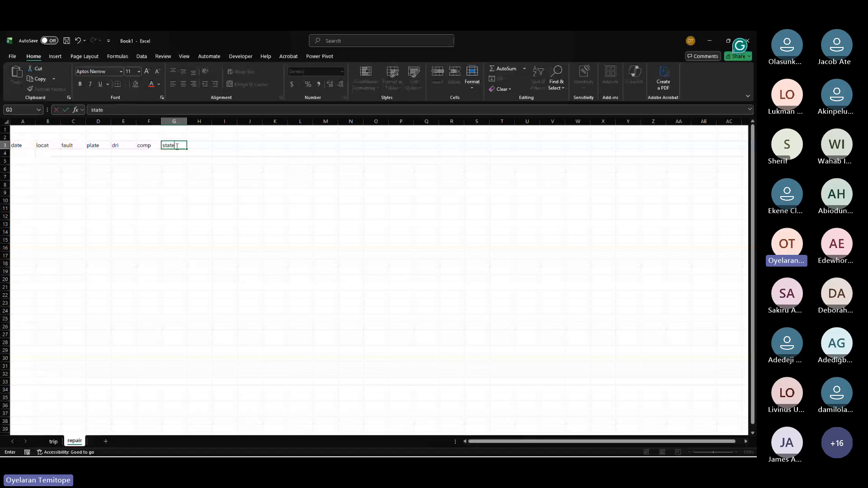
pyautogui.press('BackSpace')
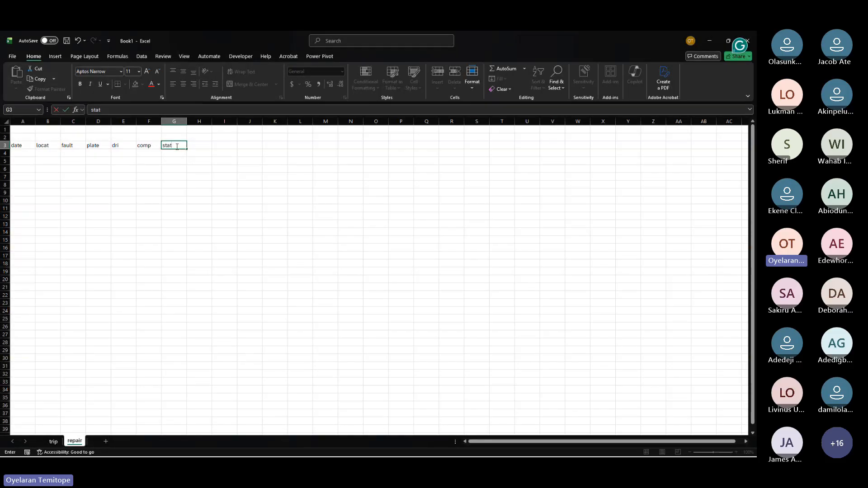
pyautogui.write('us')
pyautogui.click(198, 147)
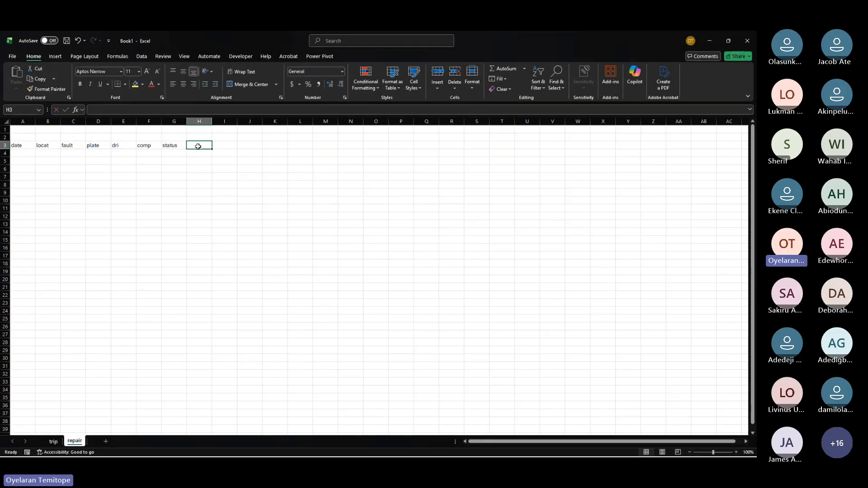
# Step: Add the header date left in H3 to finish the header row
pyautogui.write('date')
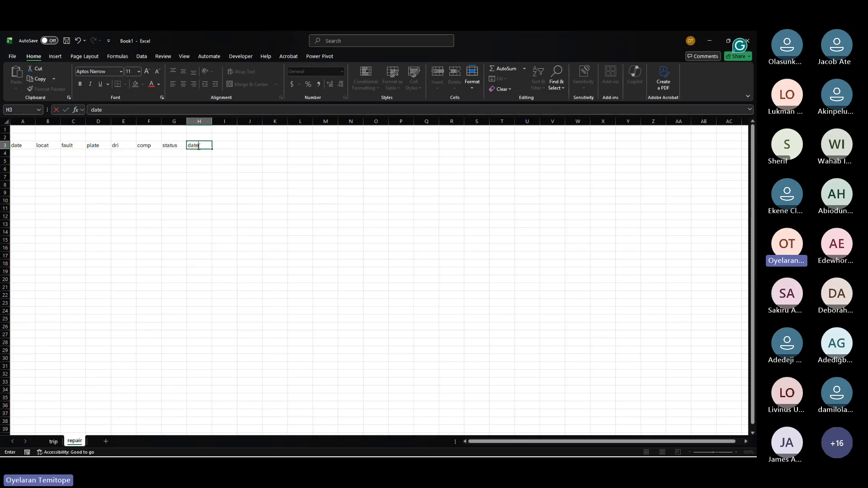
pyautogui.write(' left')
pyautogui.click(201, 167)
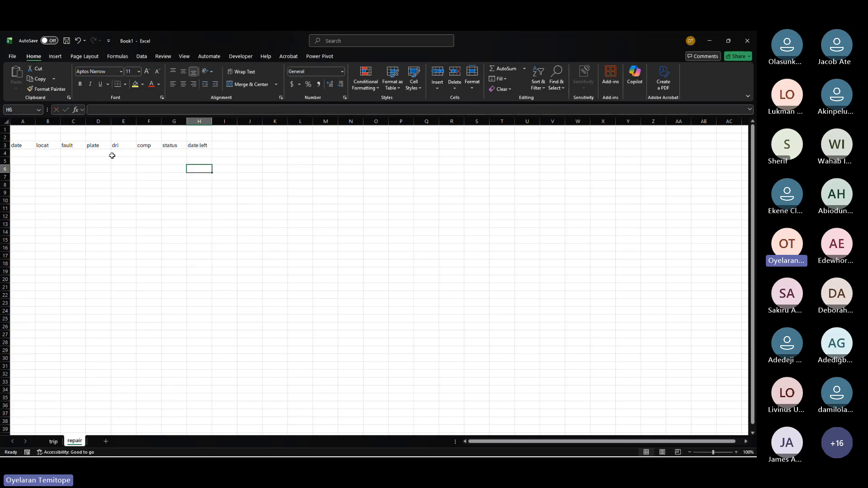
# Step: Enter 9 in cell I4 next to the header row
pyautogui.click(16, 147)
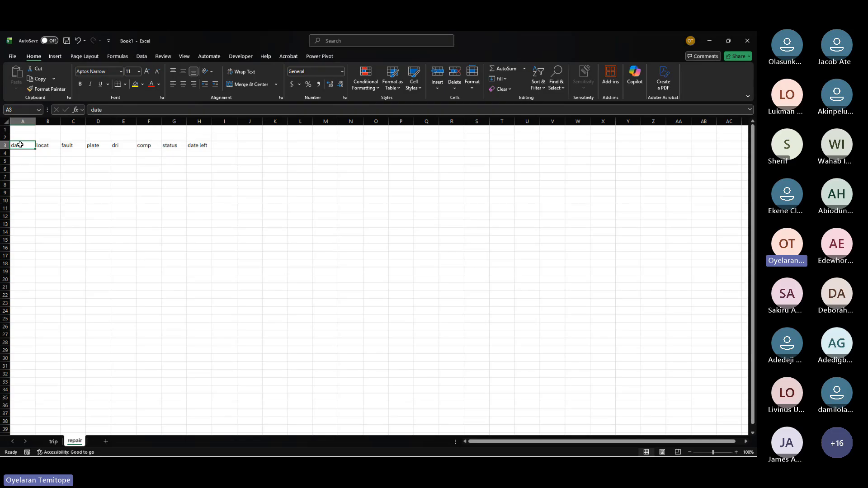
pyautogui.click(197, 145)
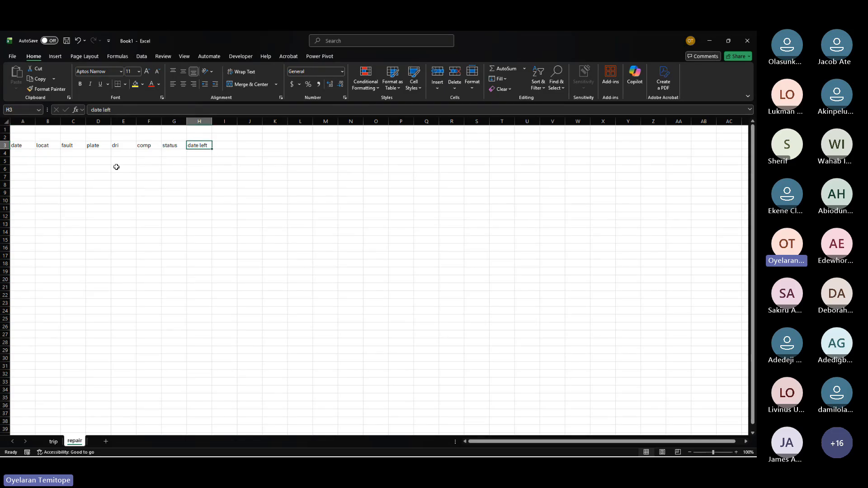
pyautogui.click(17, 145)
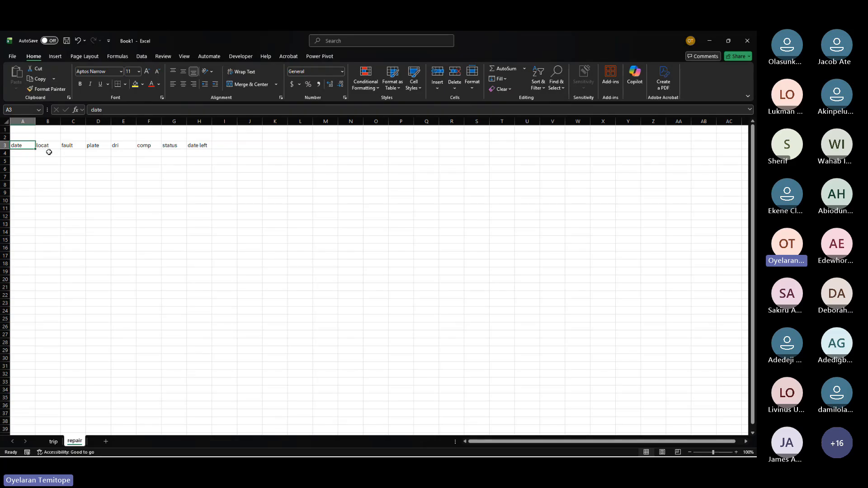
pyautogui.click(198, 152)
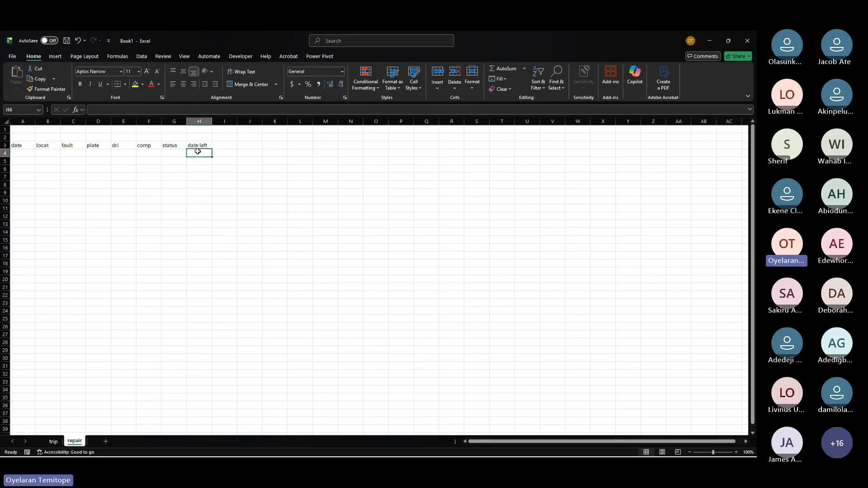
pyautogui.press('Home')
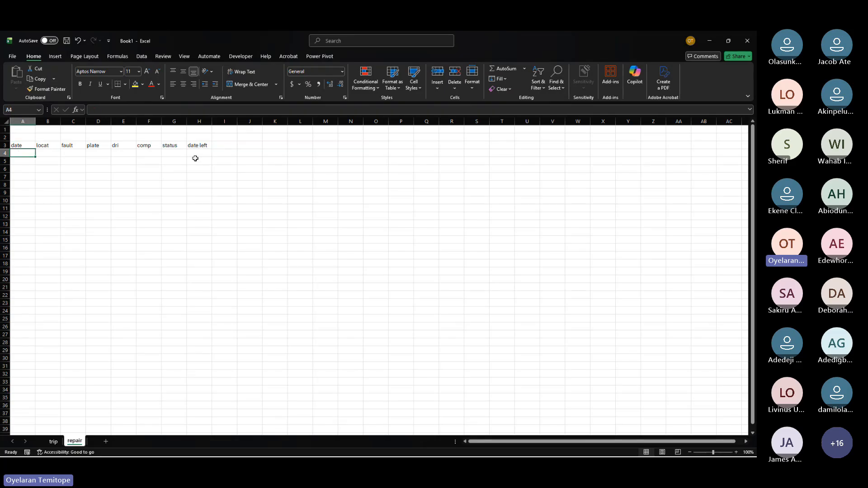
pyautogui.click(218, 153)
pyautogui.write('9')
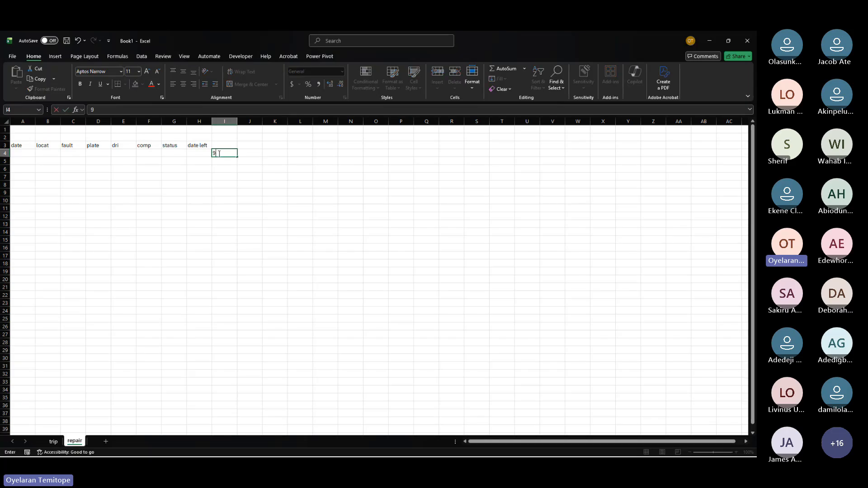
pyautogui.press('Return')
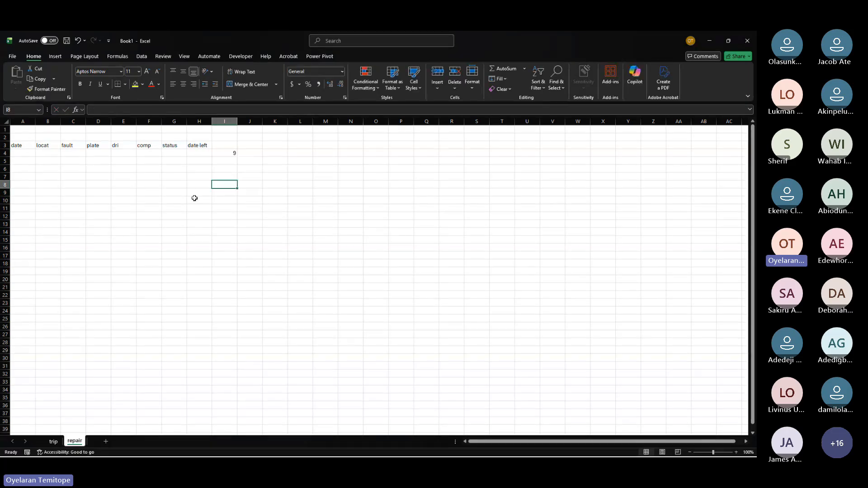
pyautogui.click(67, 153)
pyautogui.moveTo(67, 154); pyautogui.dragTo(199, 152)
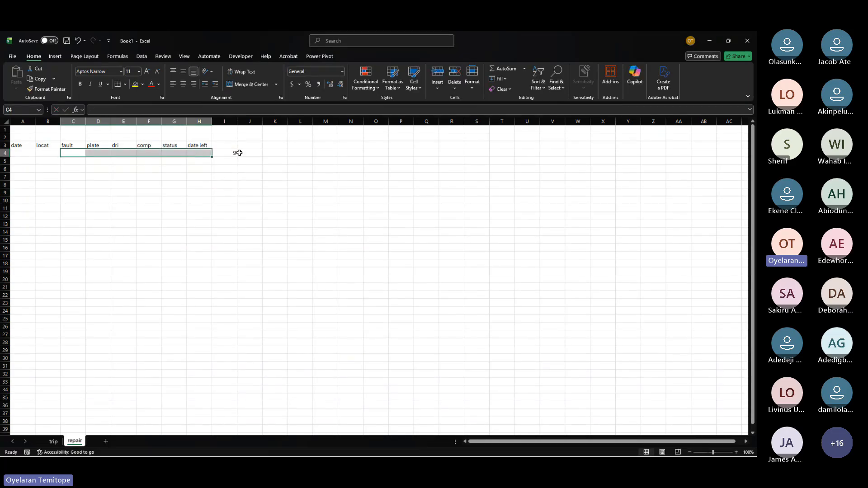
pyautogui.click(232, 154)
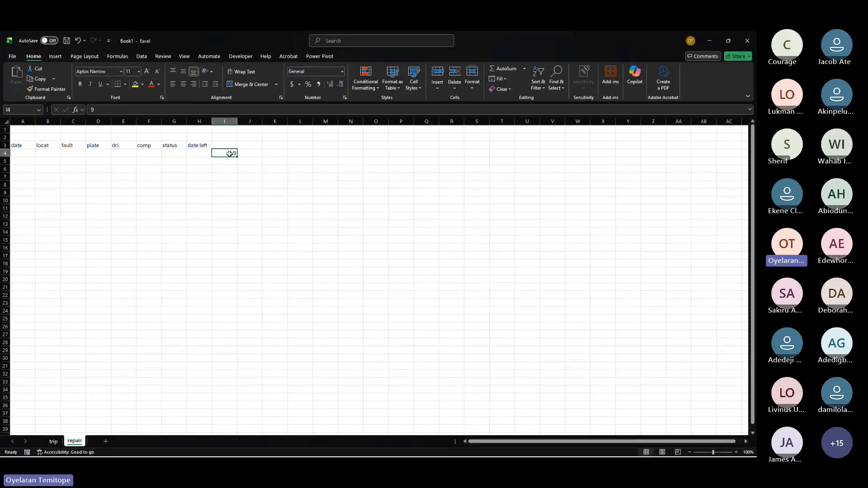
pyautogui.click(283, 183)
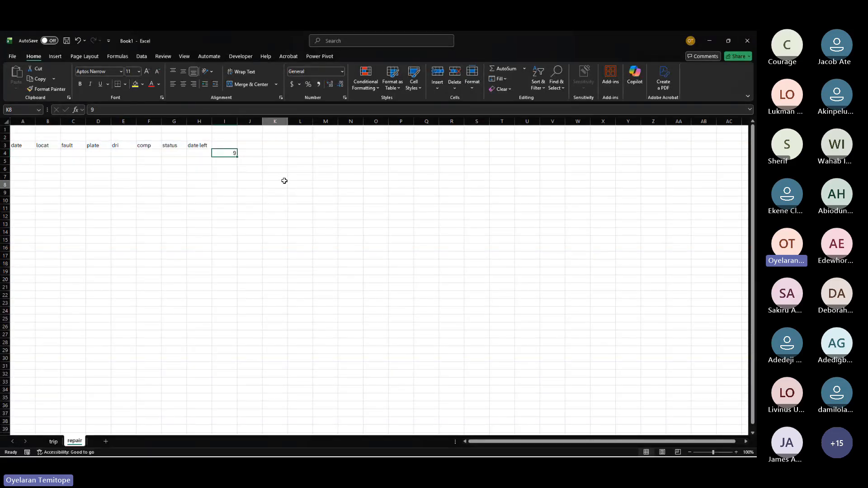
pyautogui.click(222, 152)
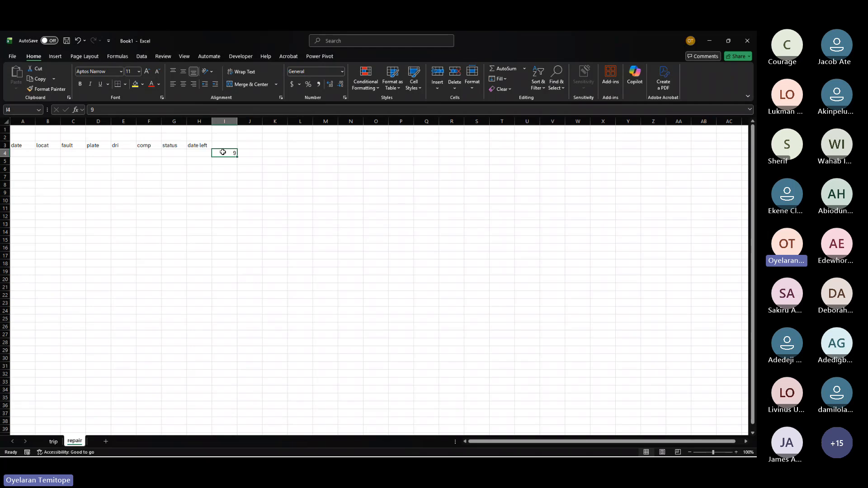
# Step: Change the value in cell I4 to 48
pyautogui.click(259, 153)
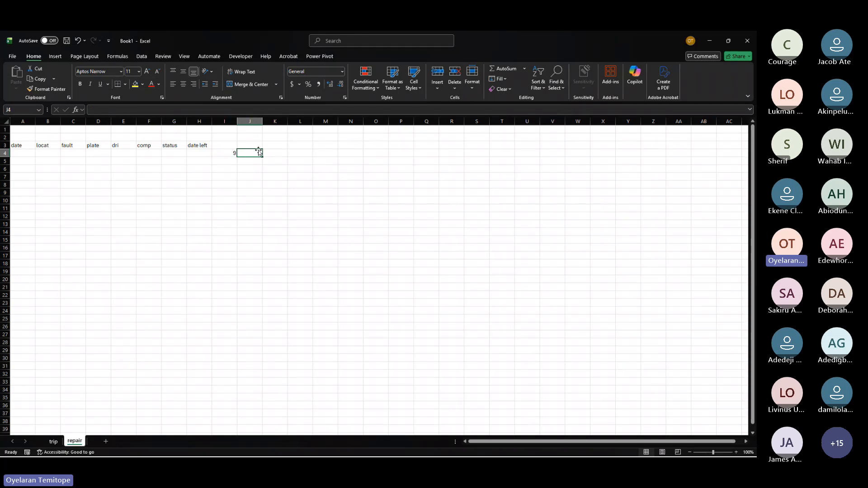
pyautogui.click(224, 152)
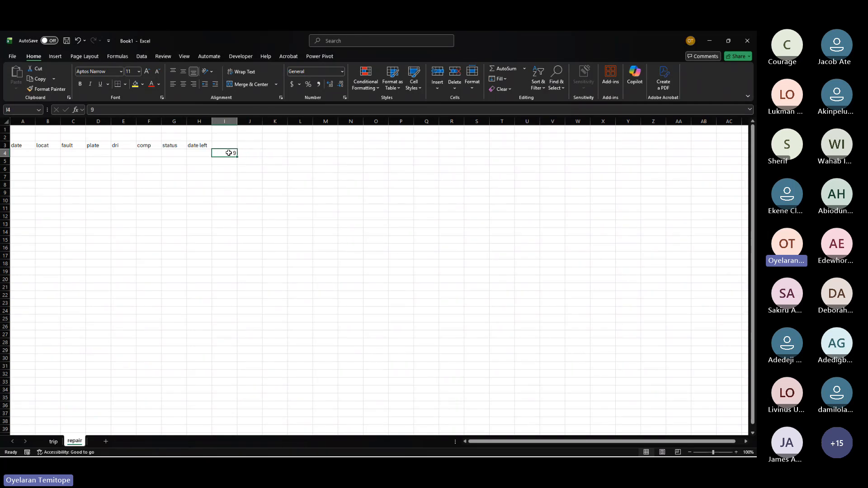
pyautogui.click(257, 144)
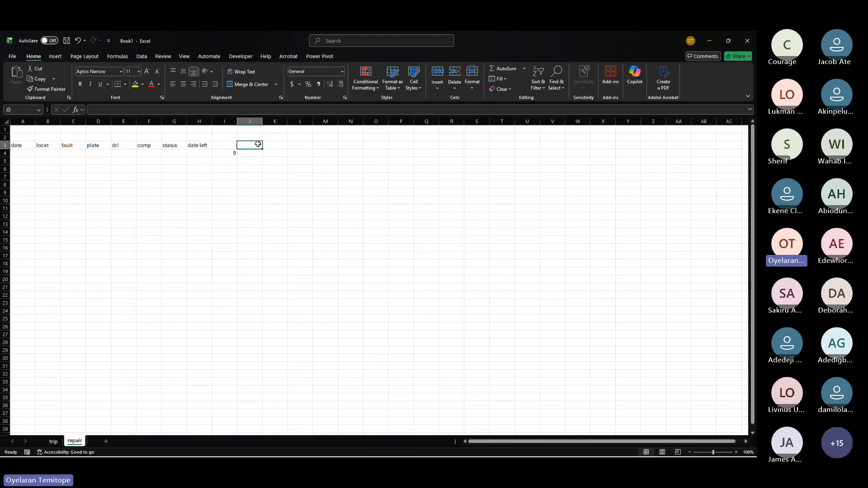
pyautogui.click(227, 153)
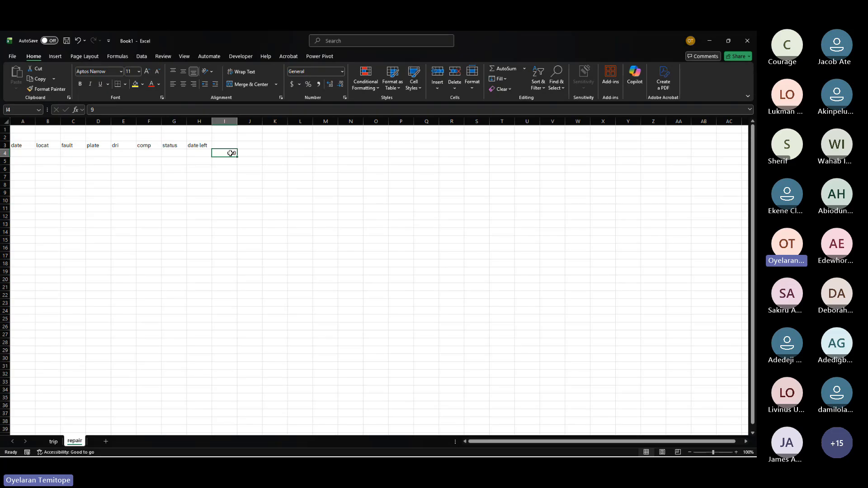
pyautogui.write('48')
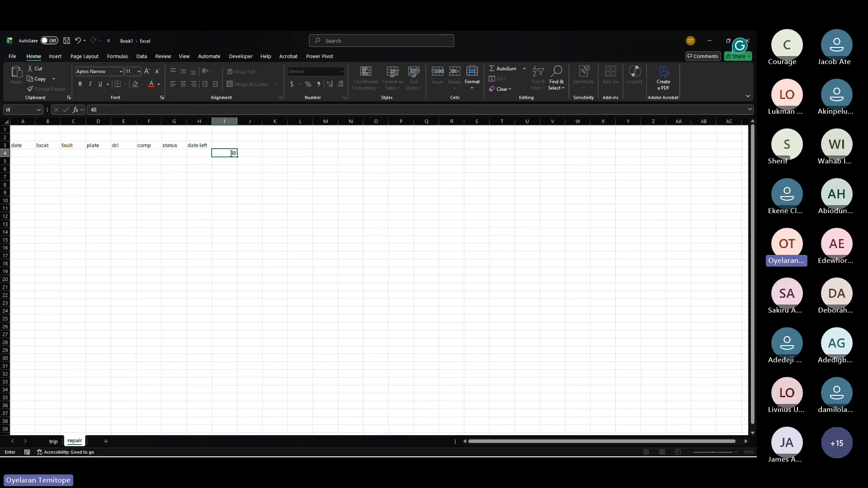
pyautogui.click(235, 181)
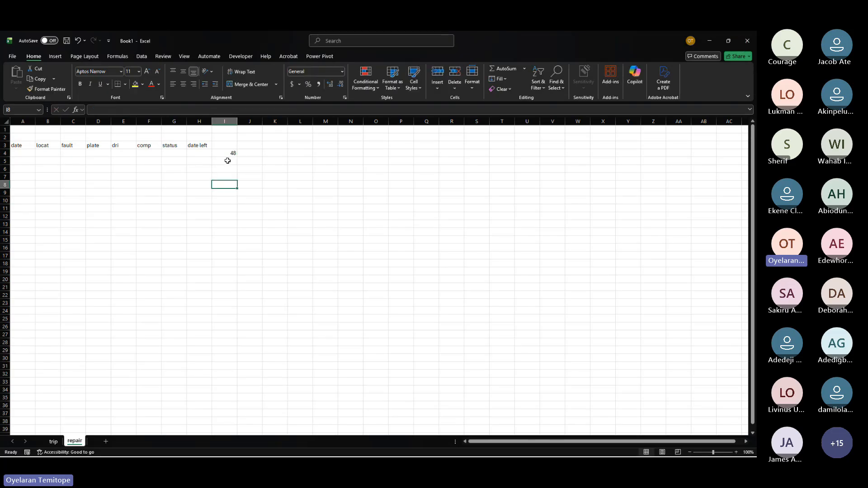
# Step: Select several cell ranges around the header row and the I4 value to demonstrate range selection
pyautogui.click(25, 146)
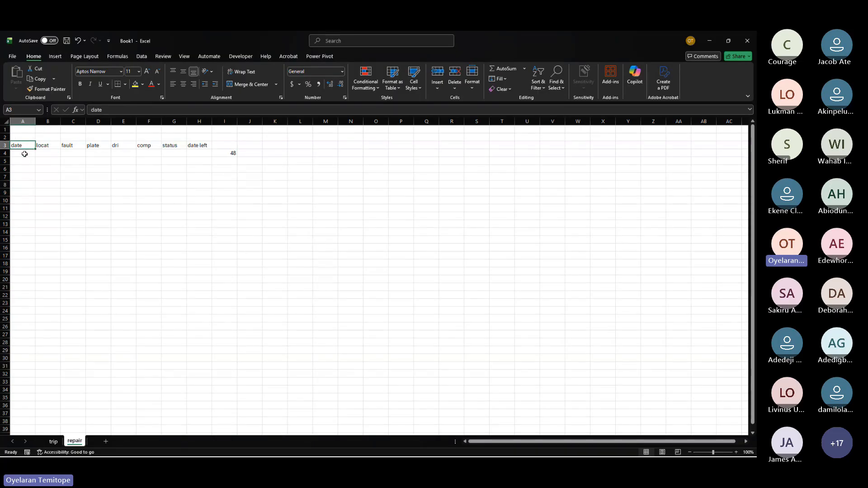
pyautogui.moveTo(199, 146); pyautogui.dragTo(31, 154)
pyautogui.click(247, 146)
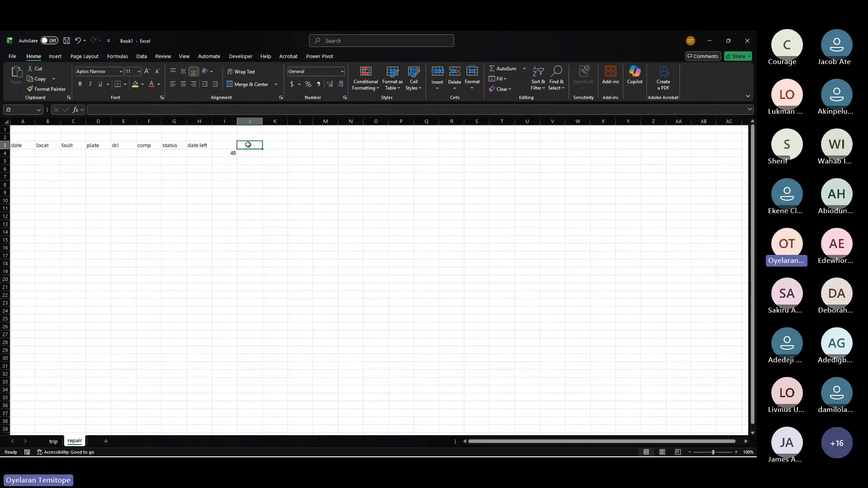
pyautogui.moveTo(247, 137)
pyautogui.mouseDown()
pyautogui.moveTo(267, 146)
pyautogui.moveTo(251, 147)
pyautogui.mouseUp()
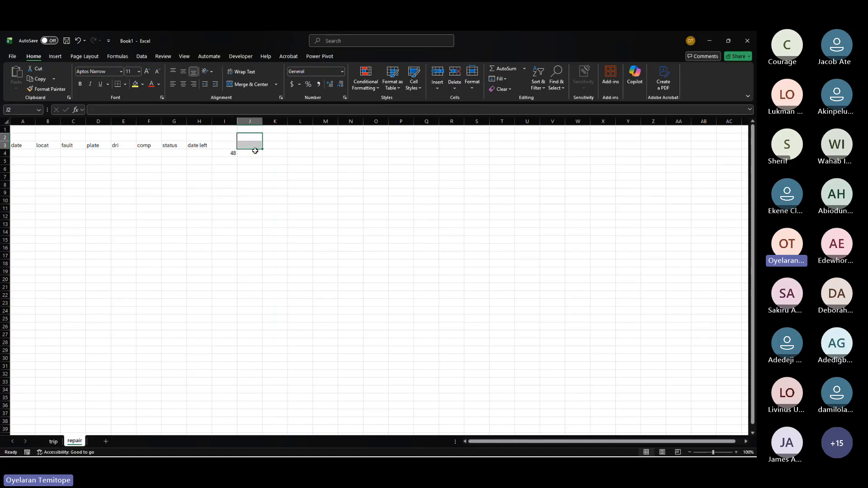
pyautogui.click(254, 154)
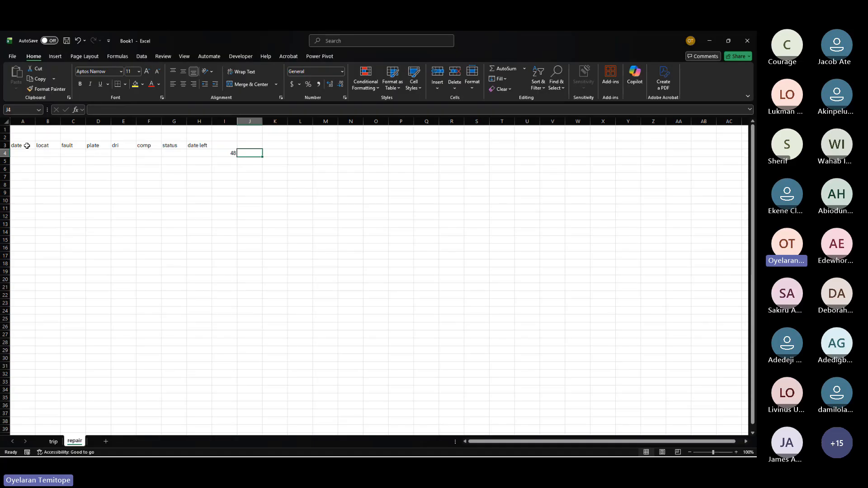
pyautogui.moveTo(27, 145); pyautogui.dragTo(225, 158)
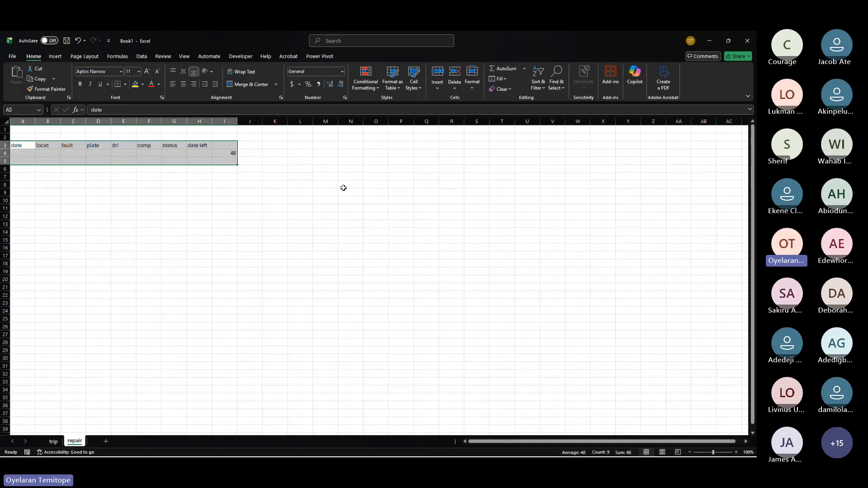
pyautogui.click(343, 188)
# Step: Select ranges running down columns B and C, then the header row block A3:I4
pyautogui.click(68, 147)
pyautogui.moveTo(68, 147); pyautogui.dragTo(53, 228)
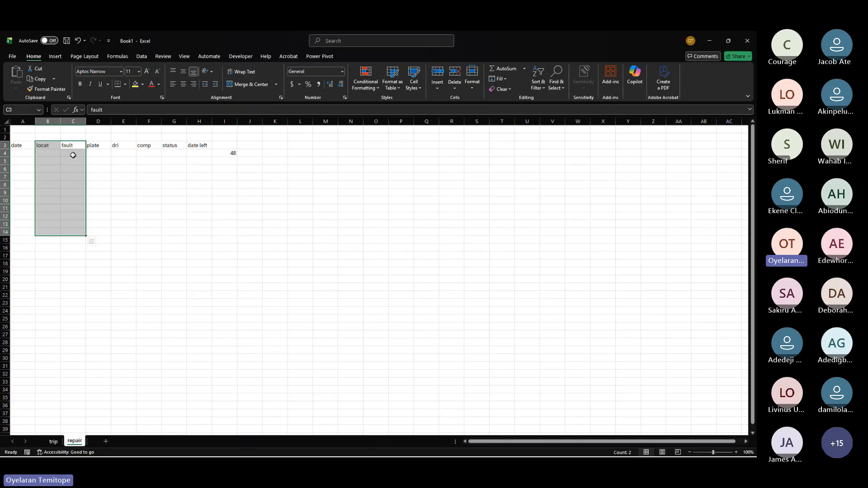
pyautogui.moveTo(73, 146); pyautogui.dragTo(74, 224)
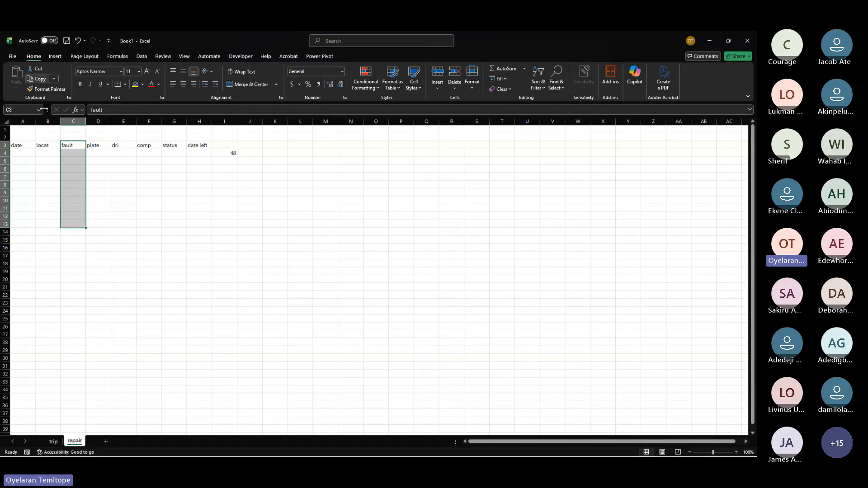
pyautogui.click(78, 191)
pyautogui.moveTo(19, 145); pyautogui.dragTo(223, 151)
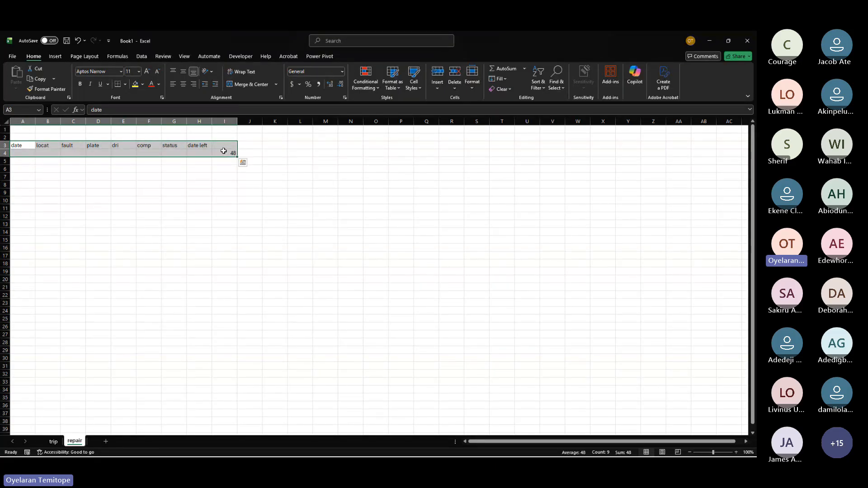
# Step: Browse the Save As and Open pages of the file backstage and return to the sheet without saving
pyautogui.click(13, 57)
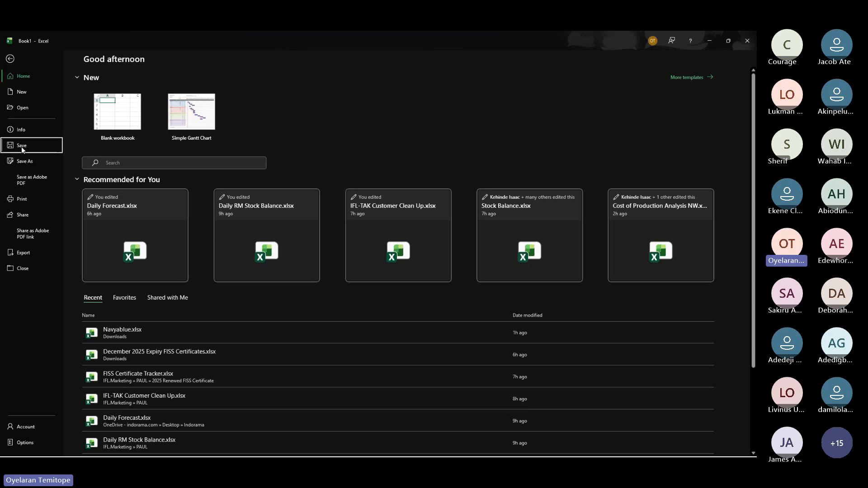
pyautogui.click(21, 146)
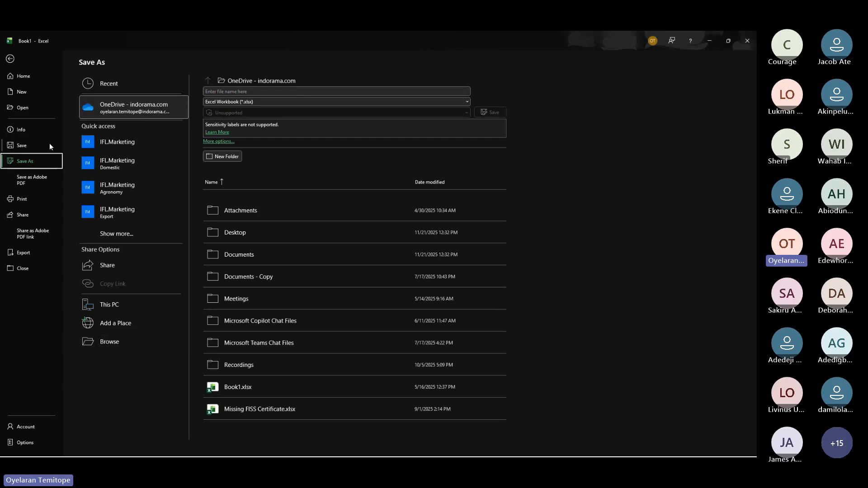
pyautogui.click(10, 59)
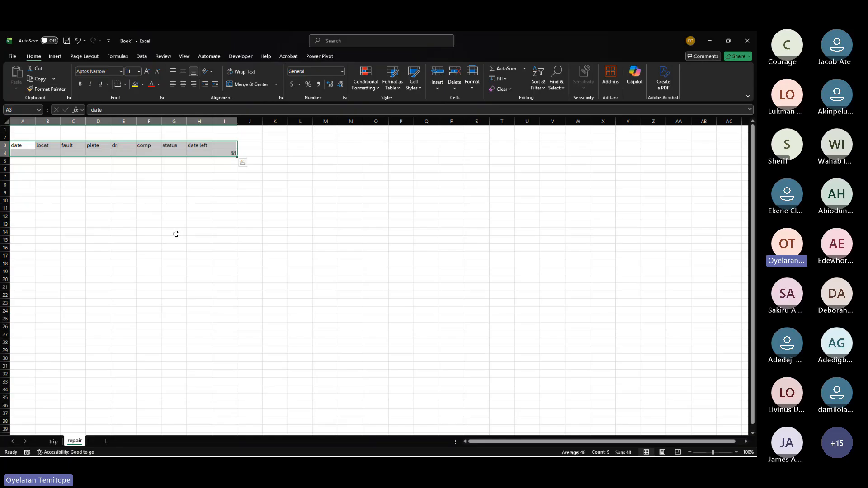
pyautogui.click(149, 202)
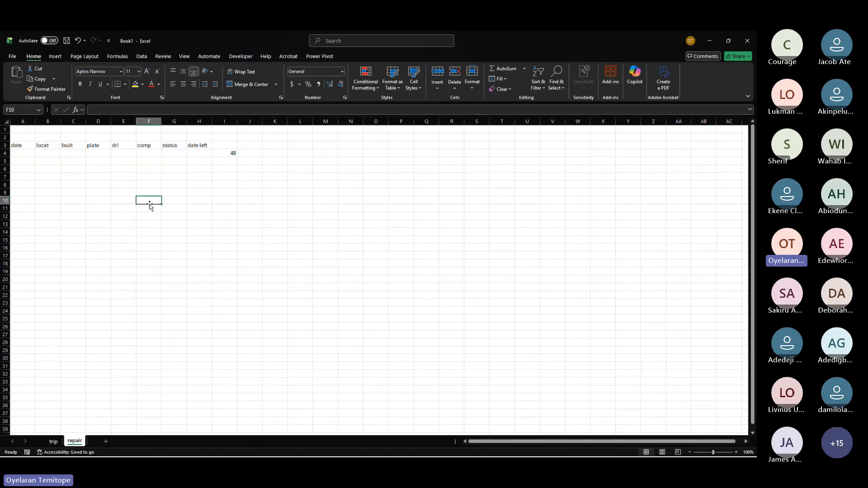
pyautogui.click(13, 55)
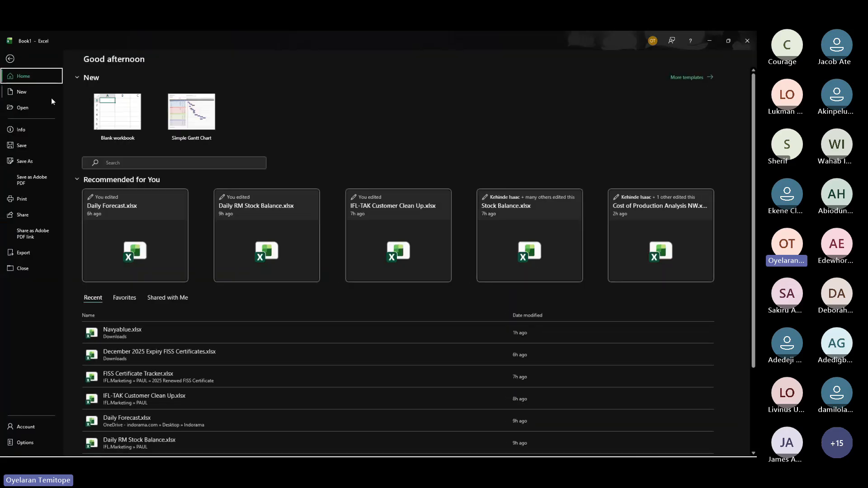
pyautogui.click(21, 108)
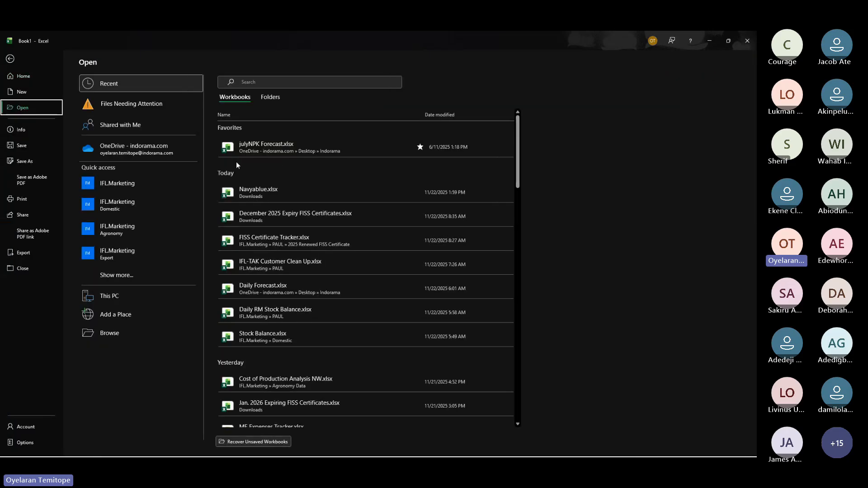
pyautogui.click(10, 58)
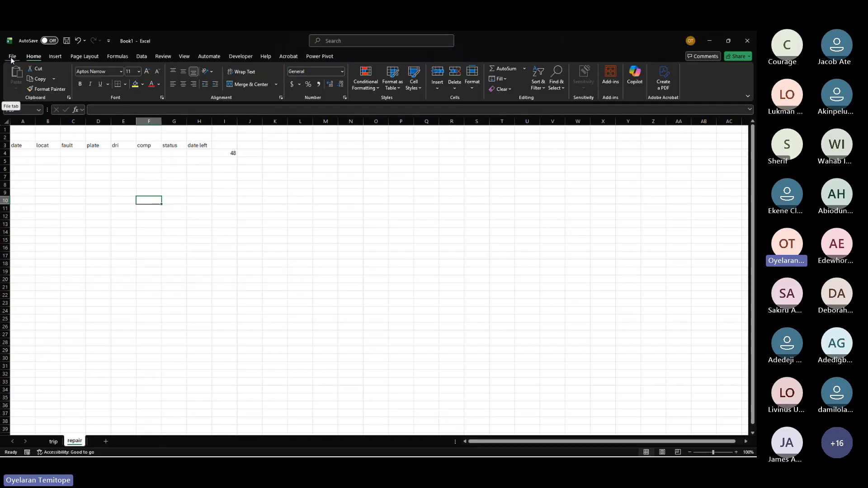
# Step: Open File Explorer, view the Music folder, and minimise it to return to Excel
pyautogui.moveTo(200, 451)
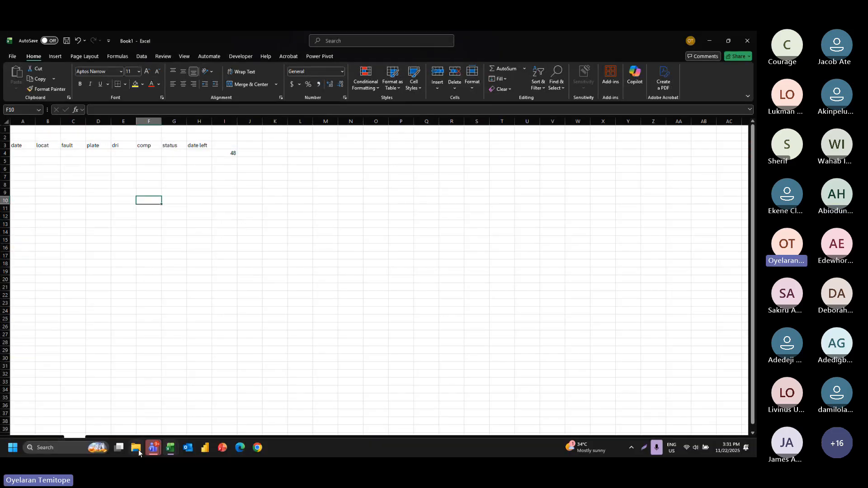
pyautogui.click(138, 450)
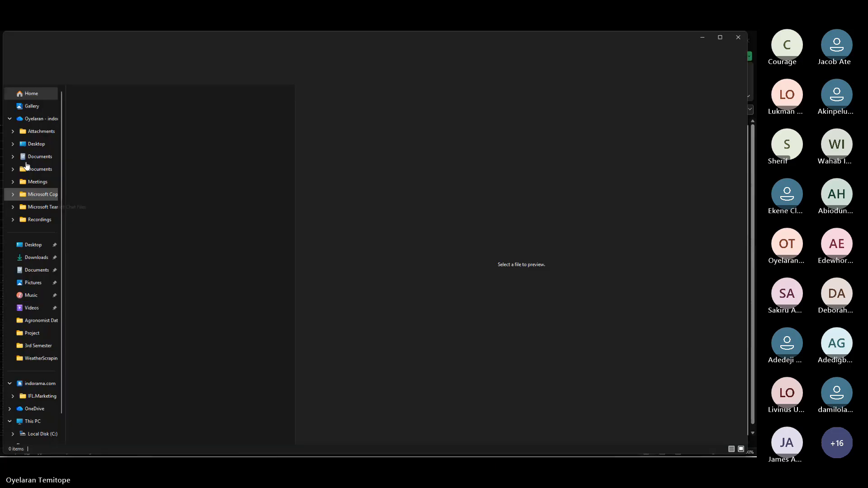
pyautogui.click(31, 295)
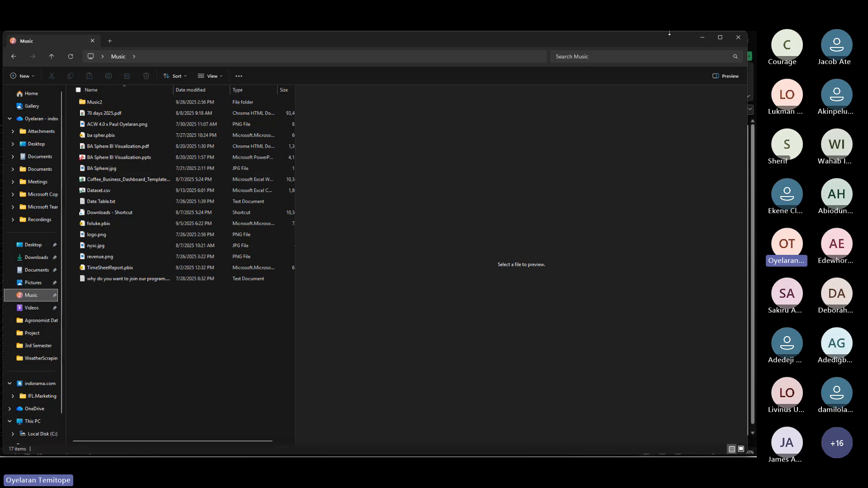
pyautogui.click(704, 38)
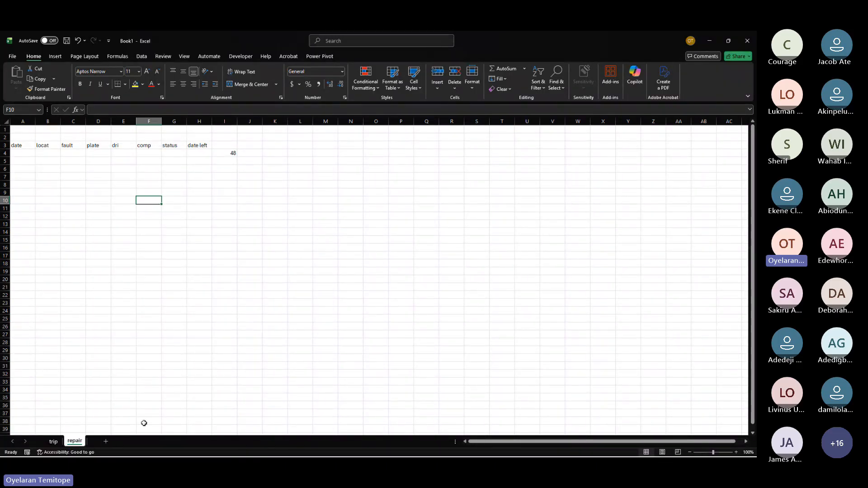
# Step: Extend a selection from D37 to the last row of column D, then return to the top of the sheet
pyautogui.scroll(-9, 99, 206)
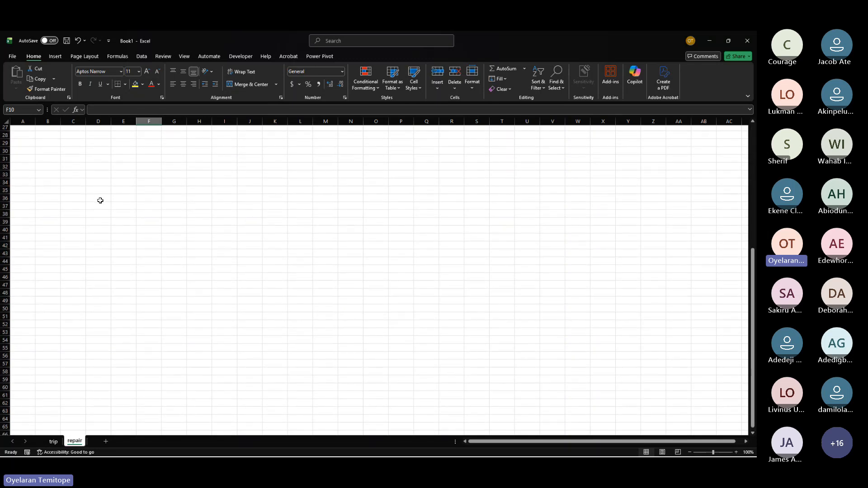
pyautogui.click(100, 204)
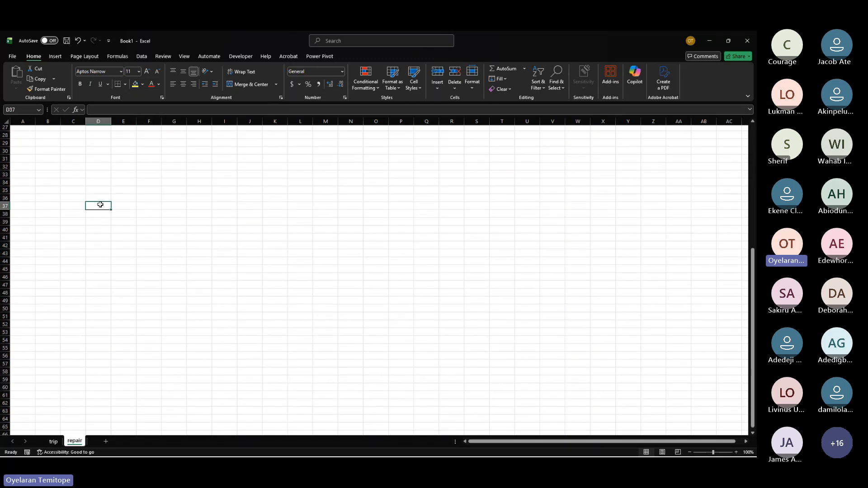
pyautogui.hotkey('ctrl', 'shift', 'Down')
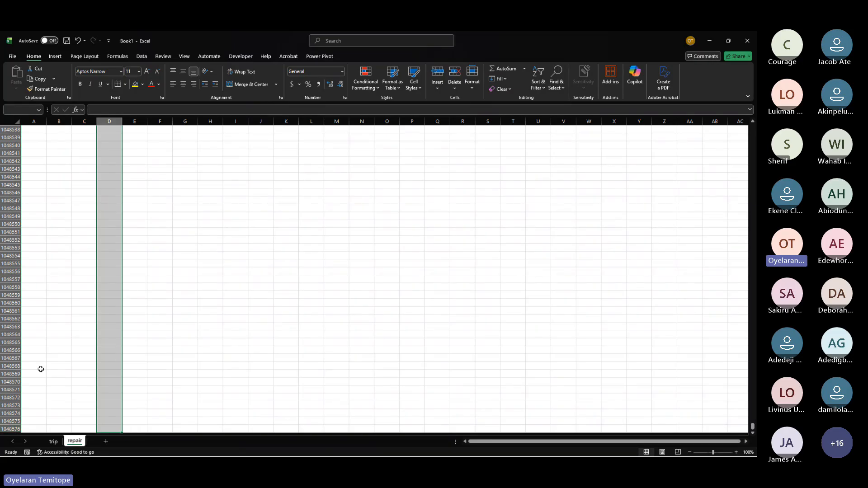
pyautogui.press('Up')
pyautogui.press('Up')
pyautogui.scroll(11, 41, 369)
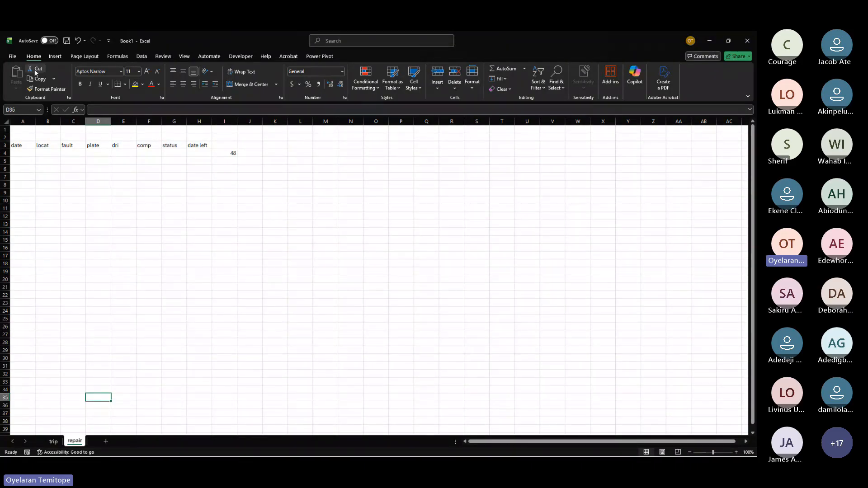
# Step: Copy the header row A3:H3 and paste it into cell A3 of a new blank workbook
pyautogui.click(119, 175)
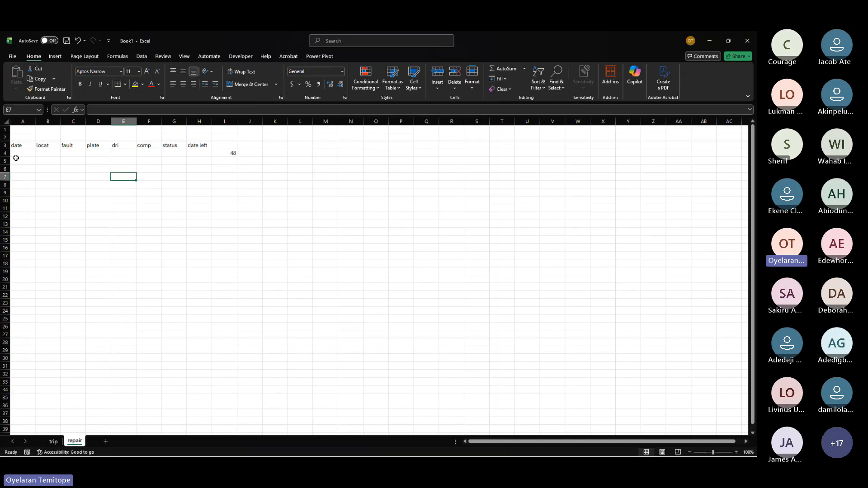
pyautogui.moveTo(17, 136); pyautogui.dragTo(199, 180)
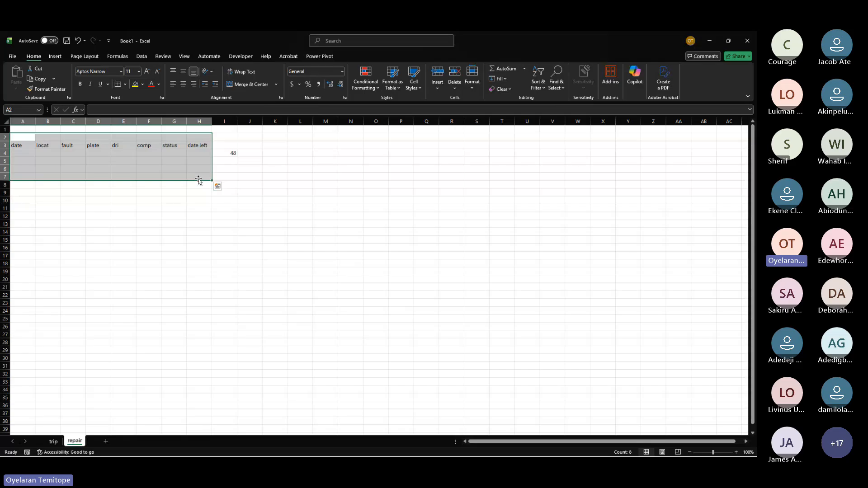
pyautogui.click(102, 158)
pyautogui.click(22, 143)
pyautogui.moveTo(22, 143); pyautogui.dragTo(200, 143)
pyautogui.hotkey('ctrl', 'c')
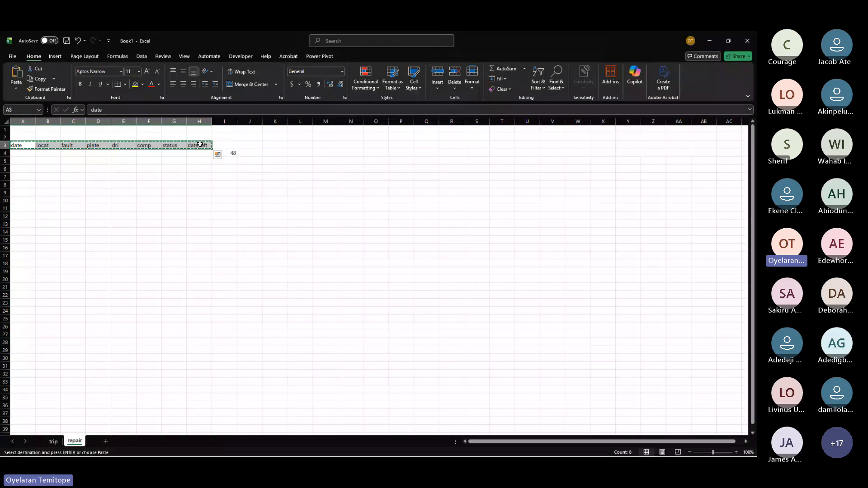
pyautogui.hotkey('ctrl', 'n')
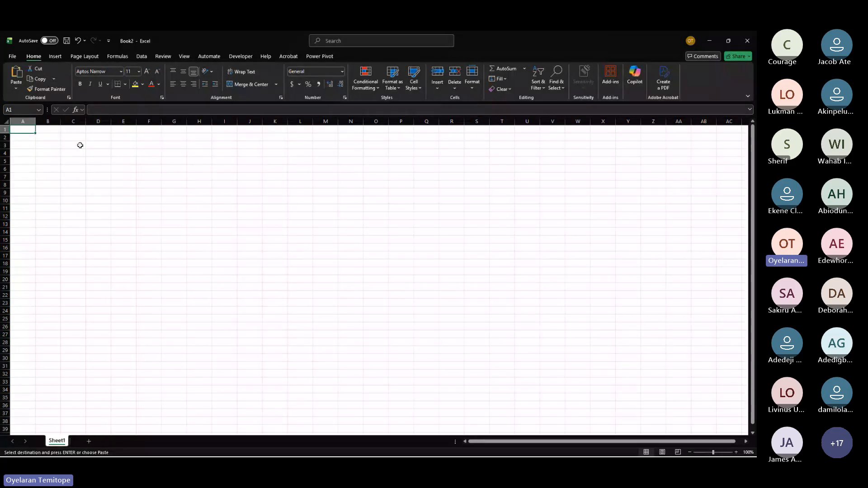
pyautogui.click(24, 144)
pyautogui.press('Return')
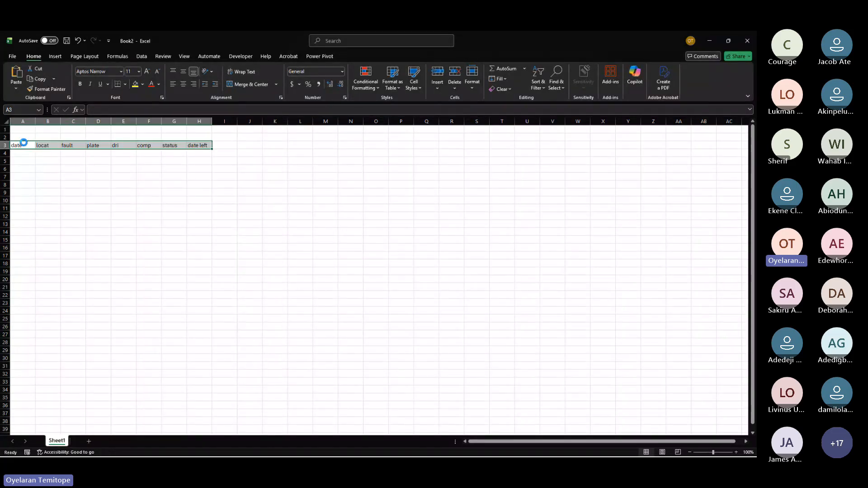
pyautogui.hotkey('ctrl', 'v')
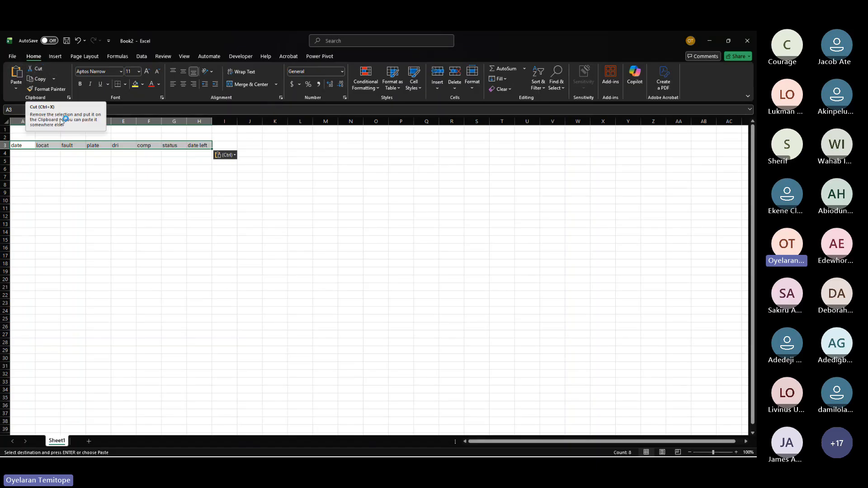
# Step: Cut the header row A3:H3 and paste it into cell O4
pyautogui.click(38, 71)
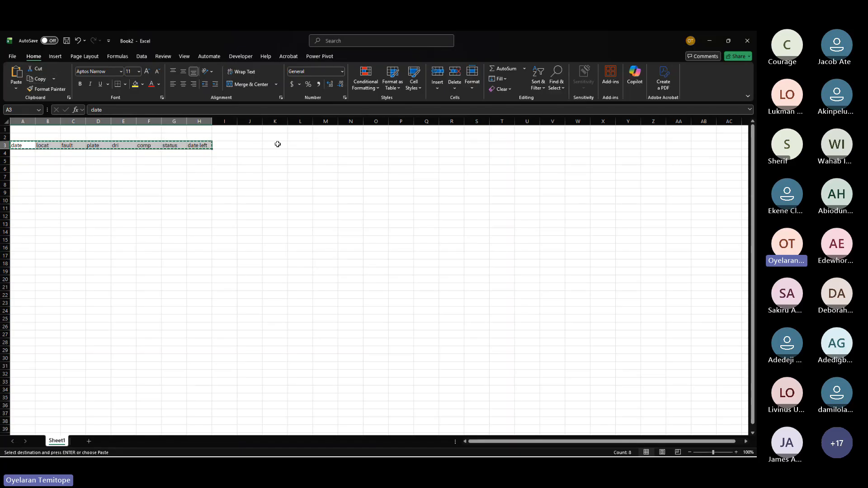
pyautogui.click(380, 151)
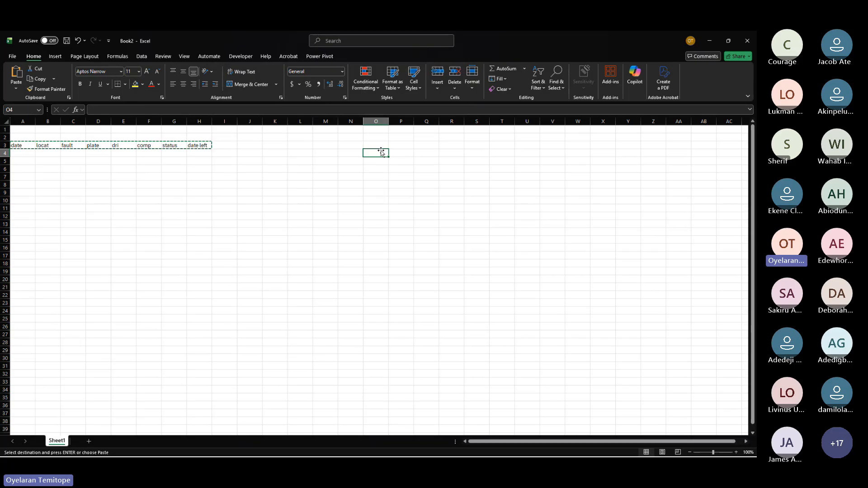
pyautogui.click(17, 76)
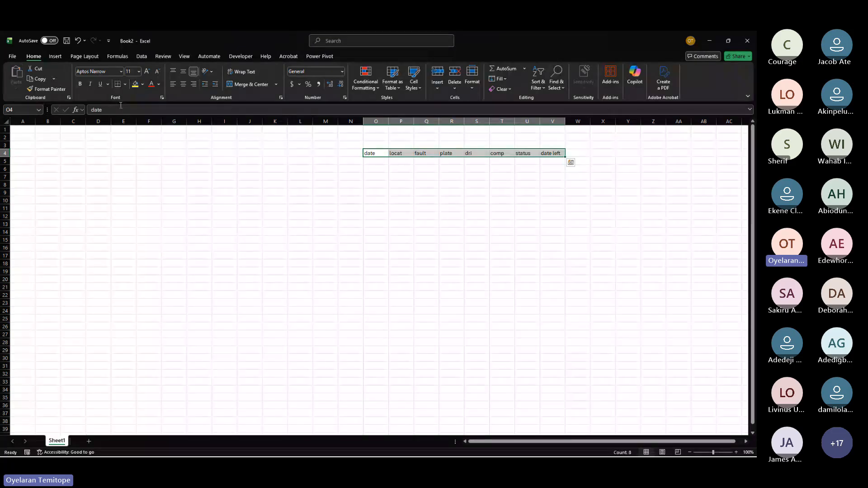
# Step: Copy the header row O4:V4 and paste it back into cell A3
pyautogui.click(46, 81)
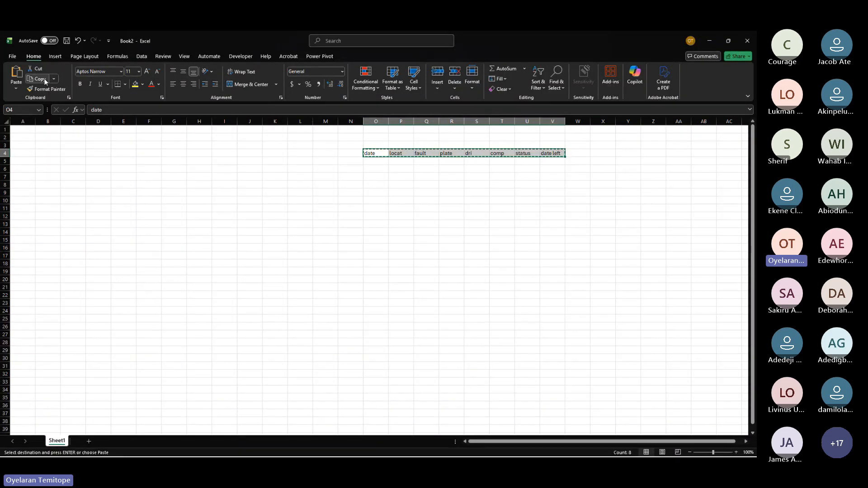
pyautogui.click(17, 144)
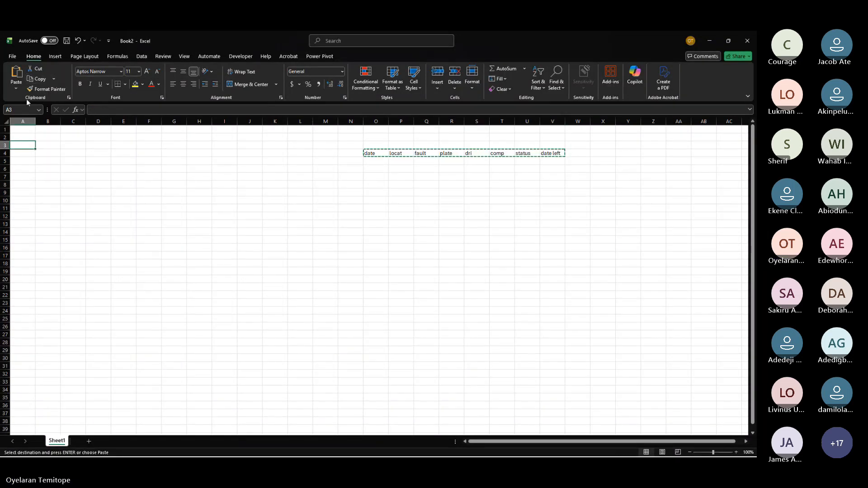
pyautogui.click(17, 75)
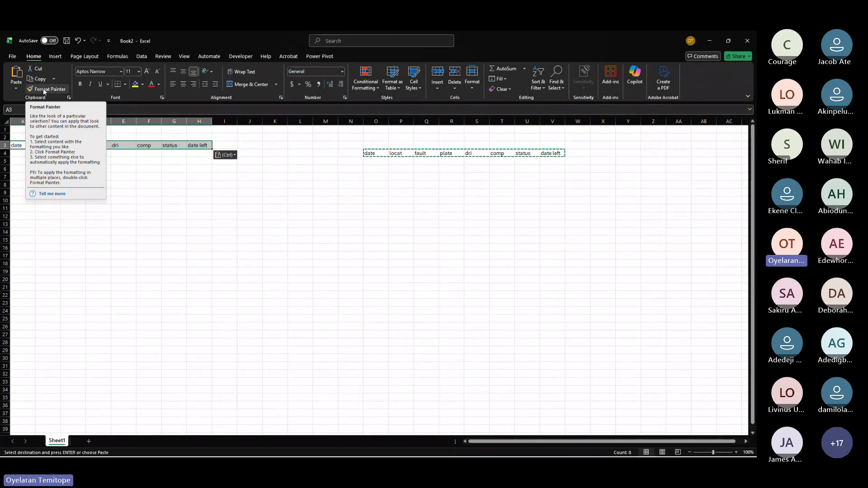
# Step: Give the header row A3:H3 a yellow fill and increase its font size to 14
pyautogui.click(137, 86)
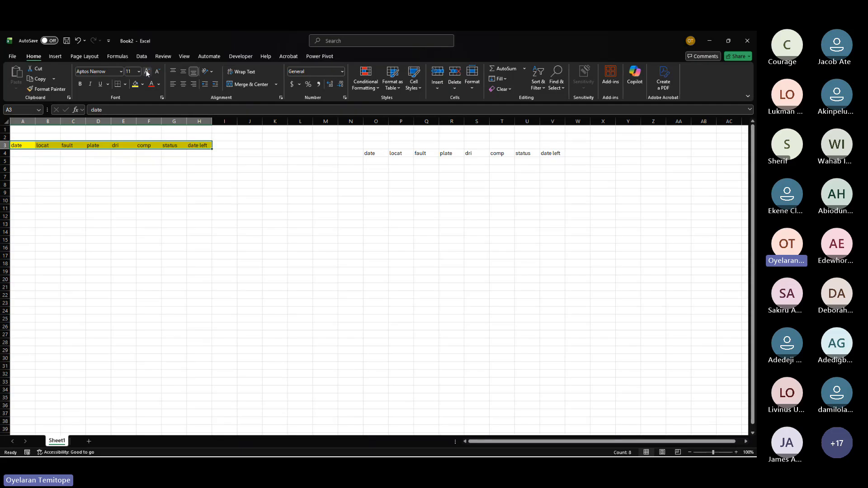
pyautogui.click(147, 72)
pyautogui.click(146, 73)
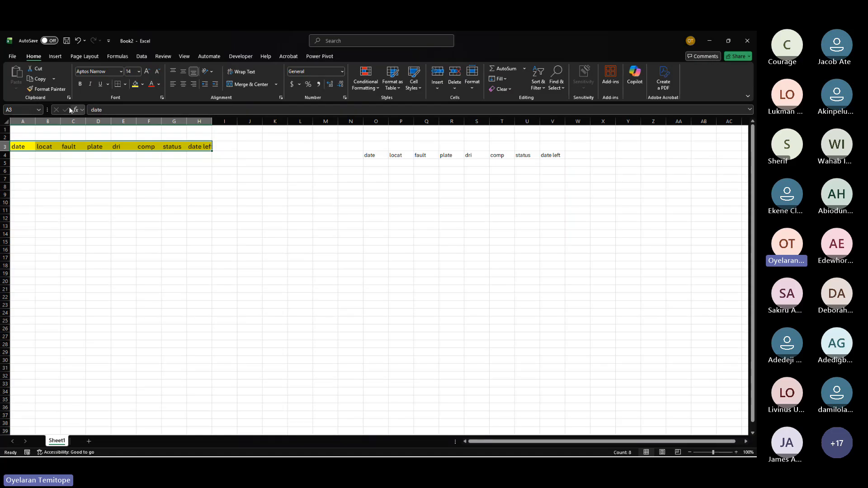
# Step: Use Format Painter to copy the A3:H3 header formatting onto O4:V4
pyautogui.click(56, 92)
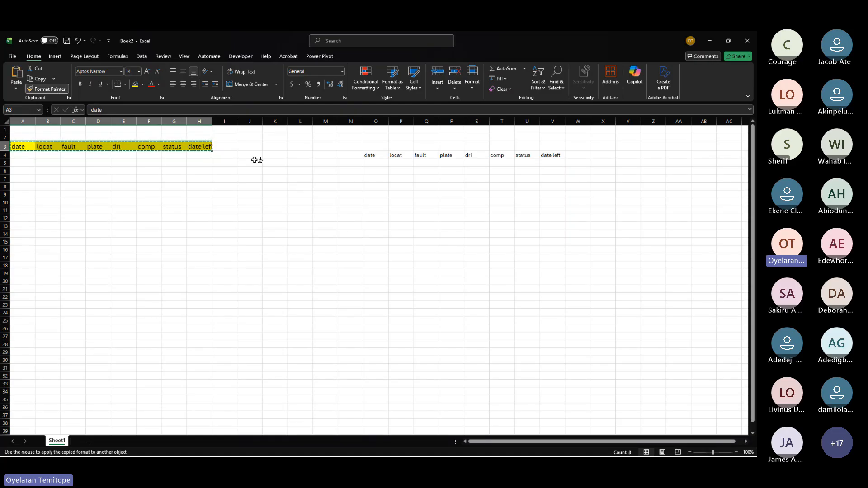
pyautogui.press('Escape')
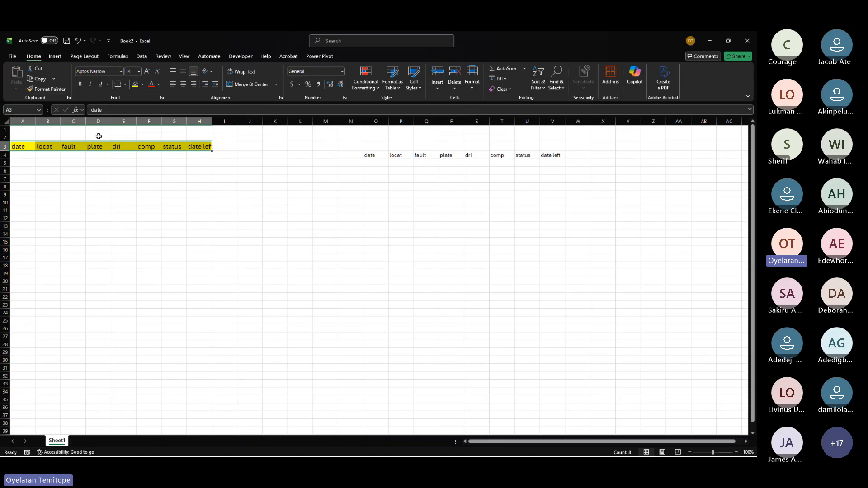
pyautogui.click(46, 90)
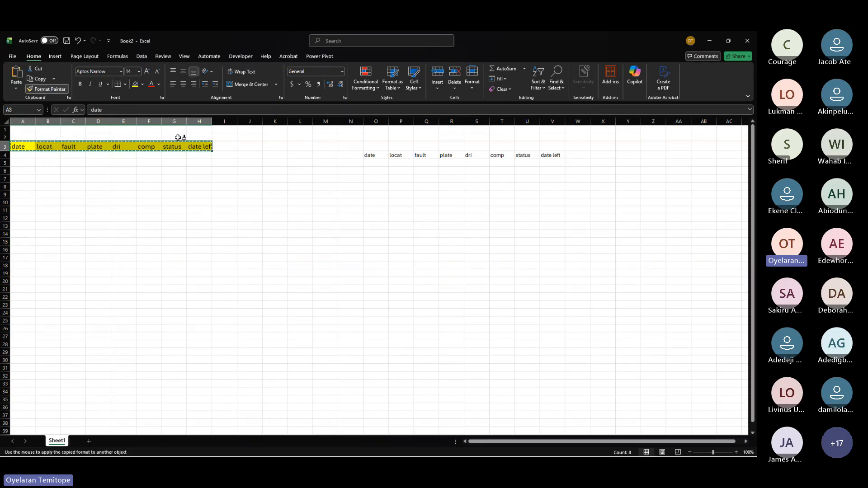
pyautogui.moveTo(369, 155); pyautogui.dragTo(552, 156)
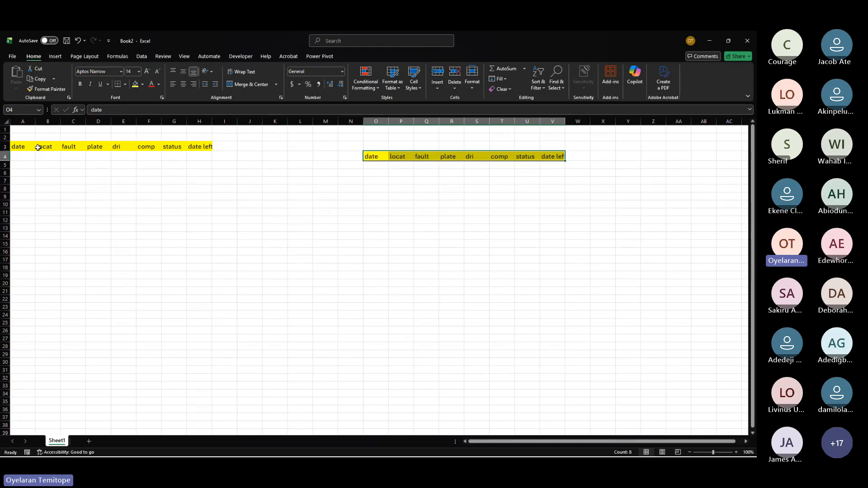
# Step: Select the header row A3:H3 and increase its font size to 28
pyautogui.moveTo(34, 147); pyautogui.dragTo(194, 147)
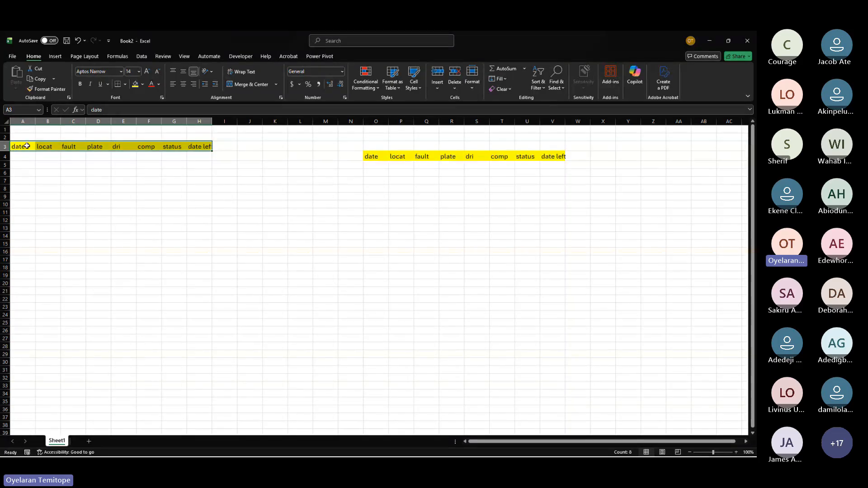
pyautogui.click(148, 71)
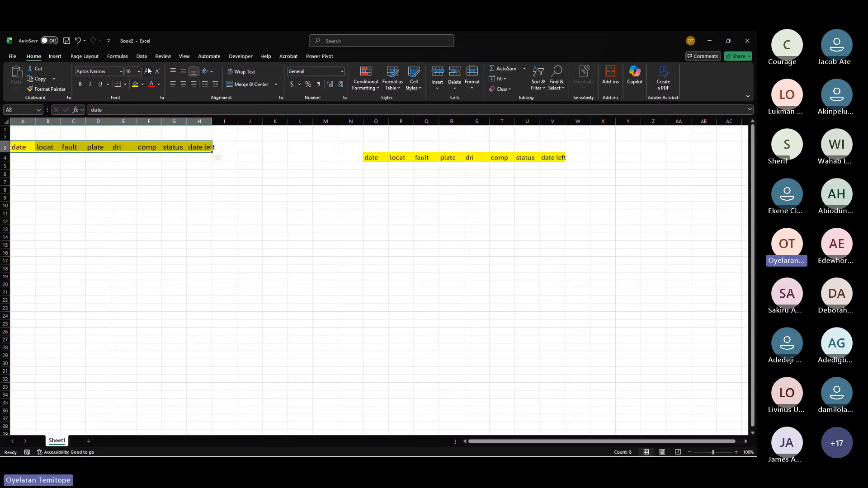
pyautogui.click(148, 71)
pyautogui.click(147, 71)
pyautogui.click(147, 71)
pyautogui.click(147, 71)
pyautogui.click(148, 71)
pyautogui.click(147, 71)
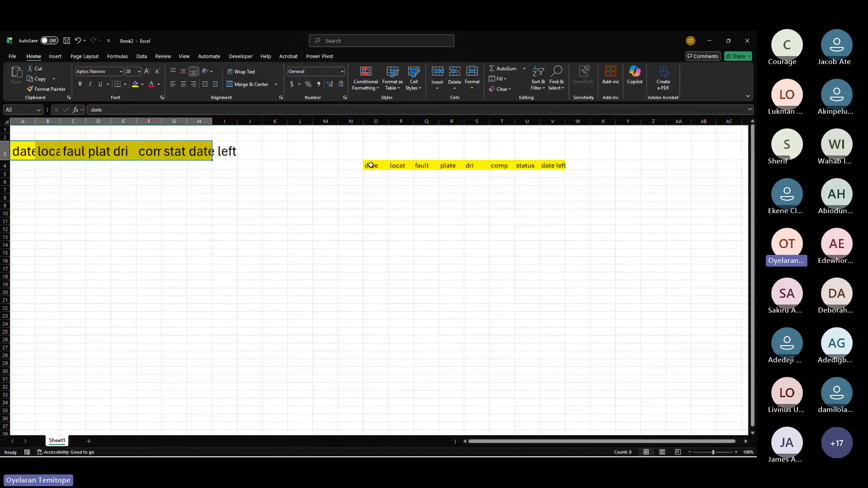
# Step: Use Format Painter to apply cell A3's formatting to the header row O4:V4
pyautogui.click(370, 165)
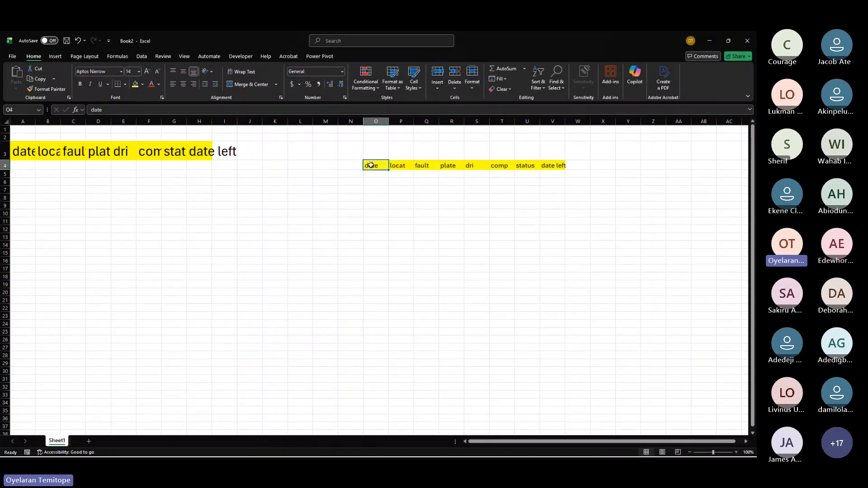
pyautogui.click(25, 149)
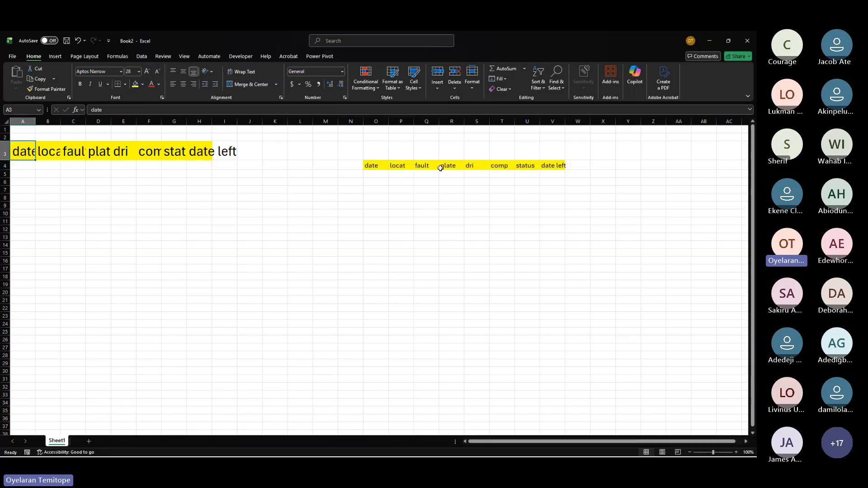
pyautogui.click(49, 89)
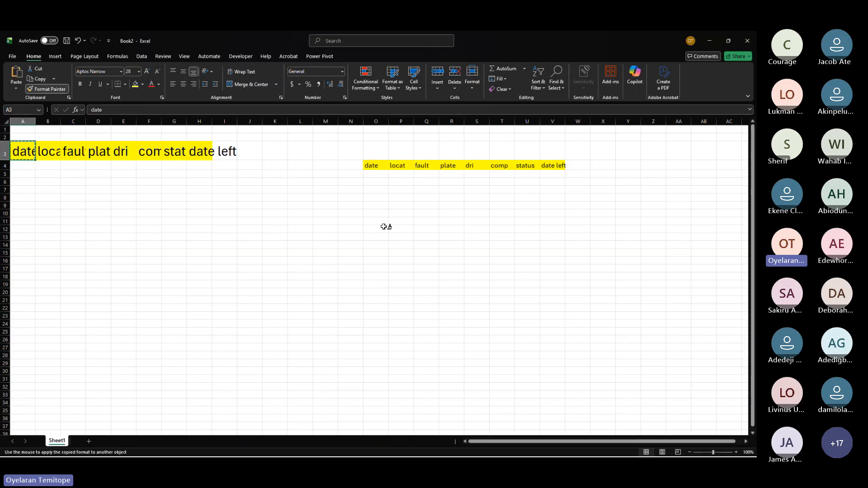
pyautogui.moveTo(372, 162)
pyautogui.mouseDown()
pyautogui.moveTo(465, 175)
pyautogui.moveTo(545, 169)
pyautogui.mouseUp()
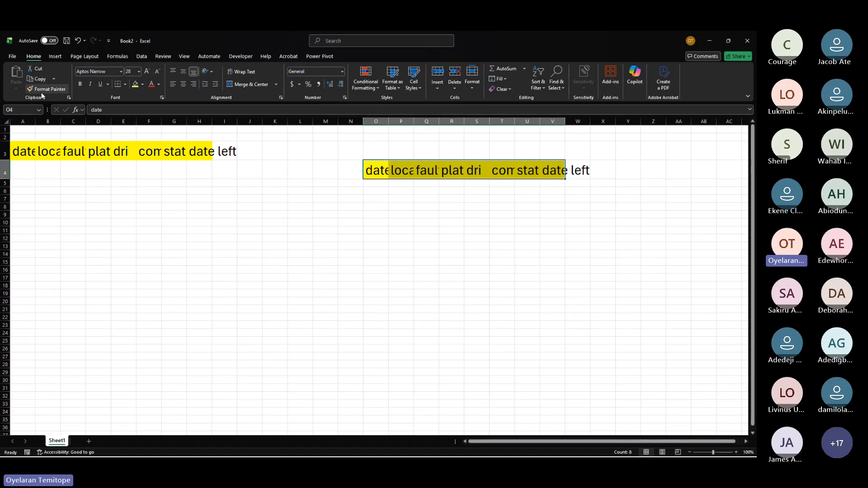
# Step: Change the O4:V4 header font to Aharoni and make it bold
pyautogui.click(121, 71)
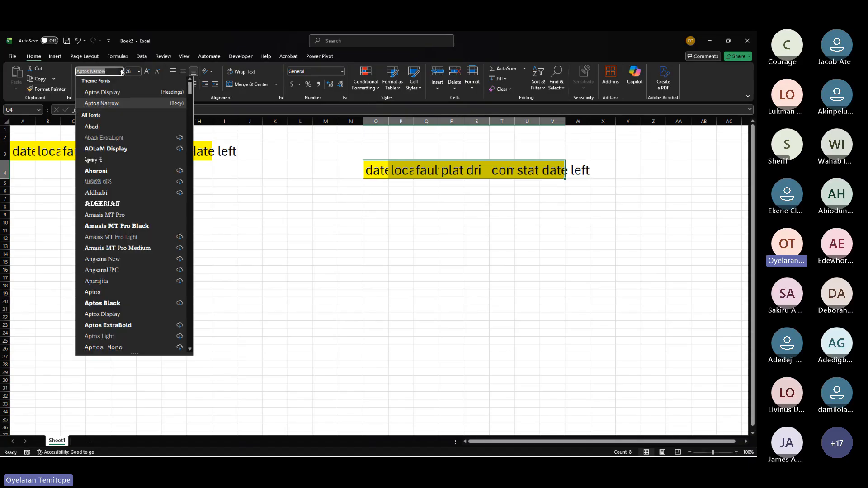
pyautogui.click(96, 172)
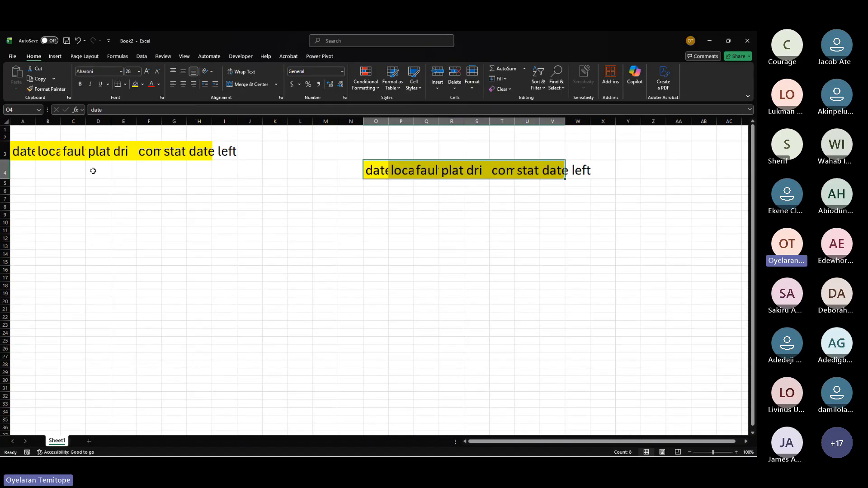
pyautogui.click(80, 84)
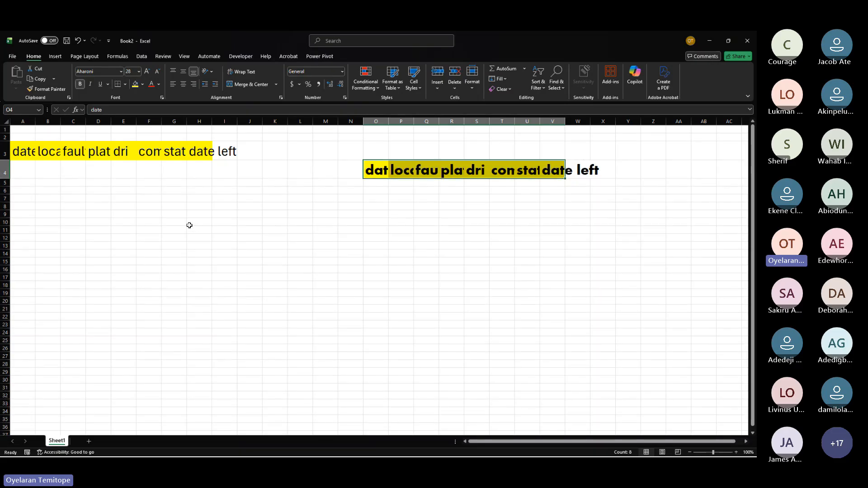
# Step: Enter the text "Repair portal" in cell H10
pyautogui.moveTo(189, 225); pyautogui.dragTo(323, 221)
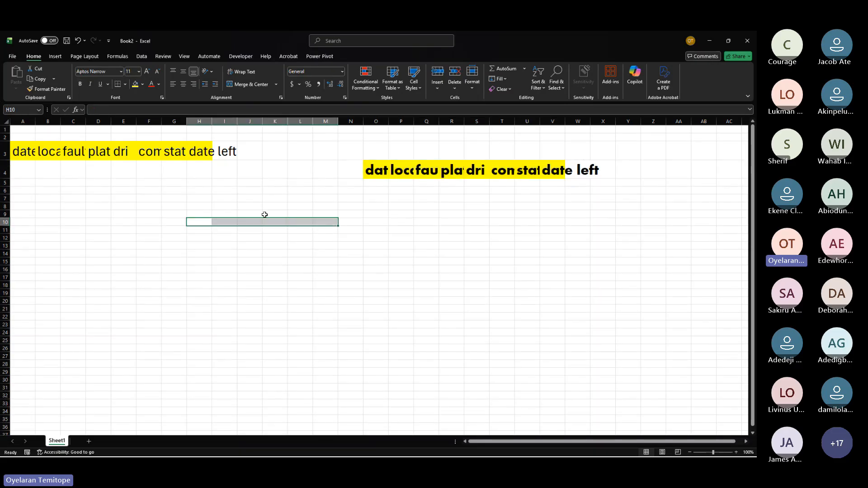
pyautogui.click(200, 222)
pyautogui.write('Re')
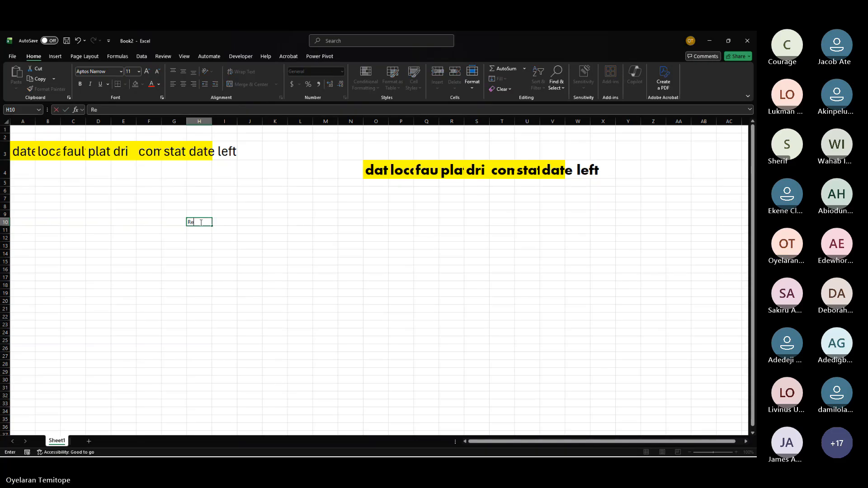
pyautogui.write('pair')
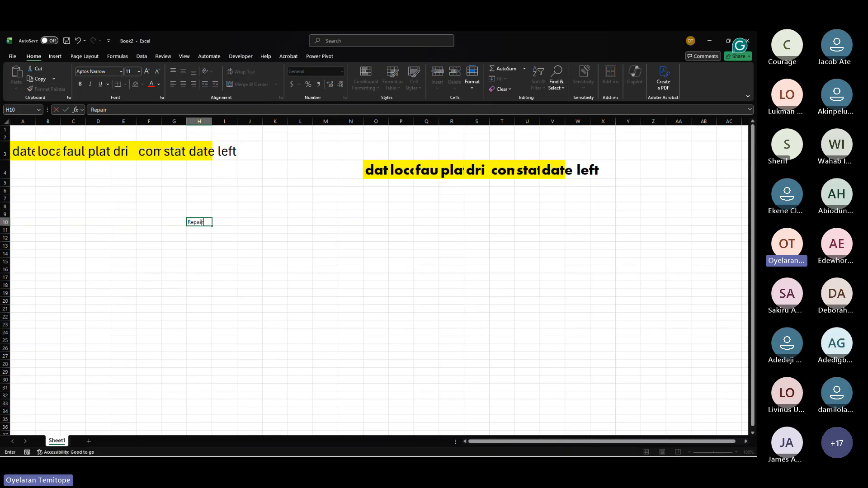
pyautogui.write(' portal')
pyautogui.press('Return')
# Step: Make the "Repair portal" text in H10 bold and underlined
pyautogui.click(195, 222)
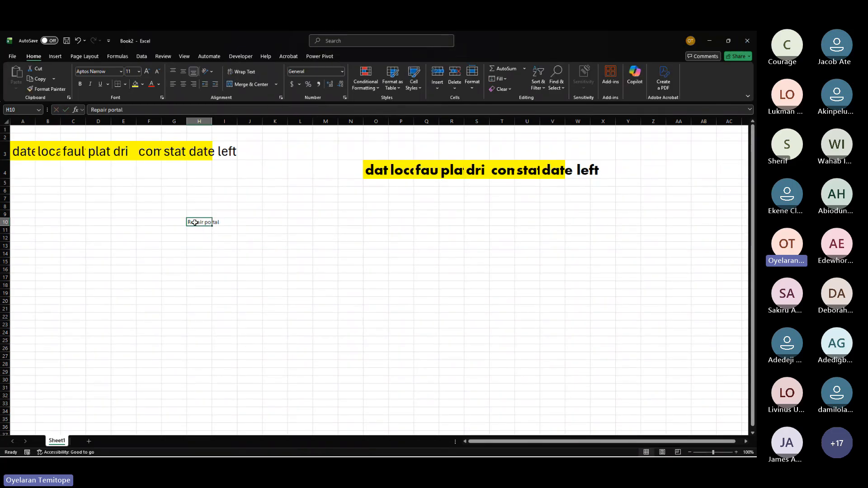
pyautogui.click(79, 85)
pyautogui.click(91, 84)
pyautogui.click(91, 84)
pyautogui.click(173, 276)
# Step: Enter the number 5688 in cell H14
pyautogui.click(196, 252)
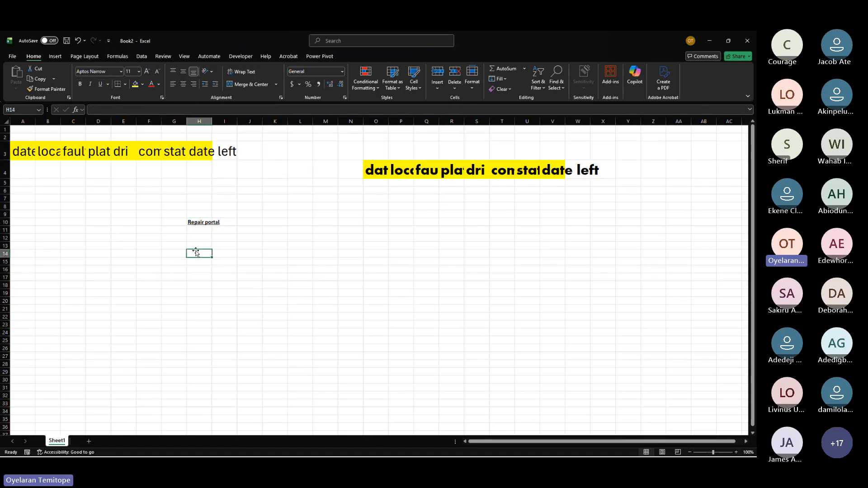
pyautogui.write('88')
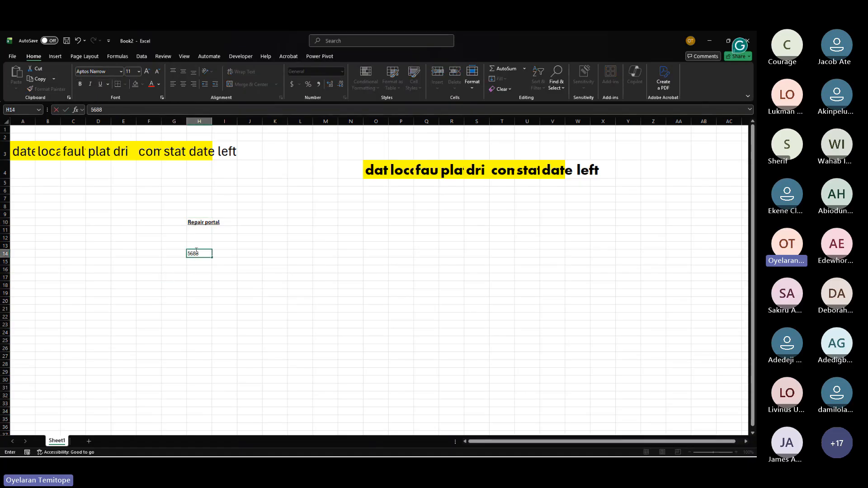
pyautogui.click(161, 197)
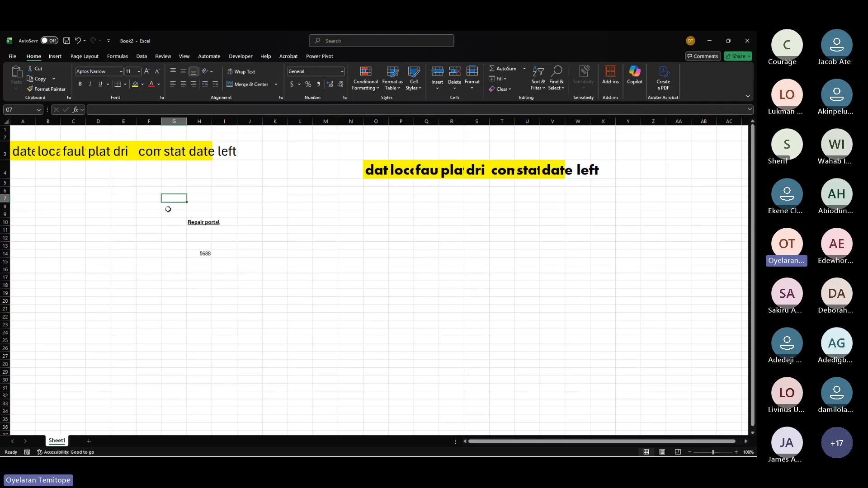
# Step: Underline the number in cell H14
pyautogui.click(201, 254)
pyautogui.click(102, 84)
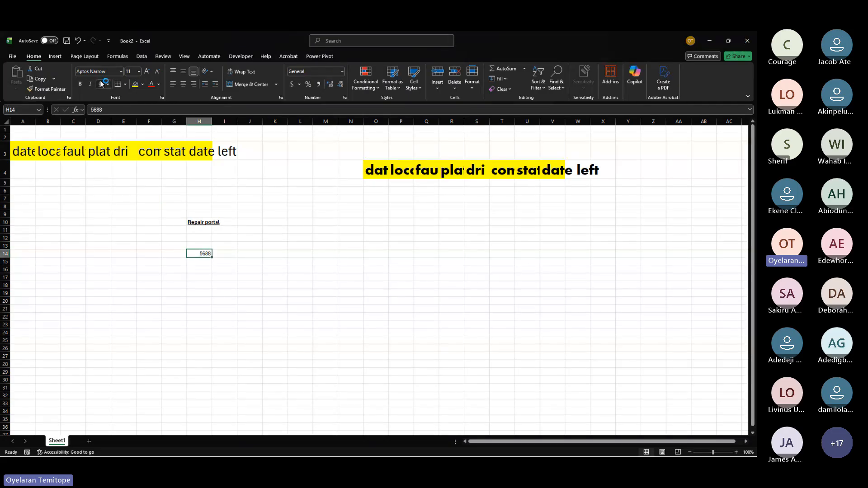
pyautogui.click(229, 319)
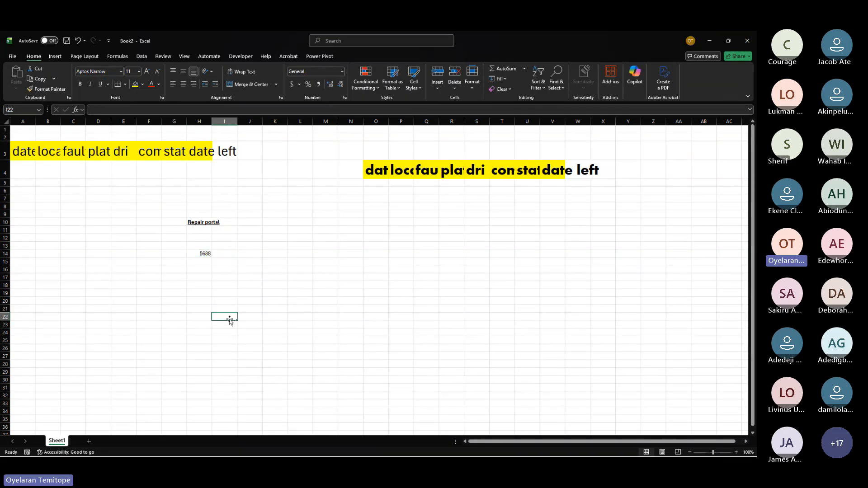
pyautogui.click(125, 83)
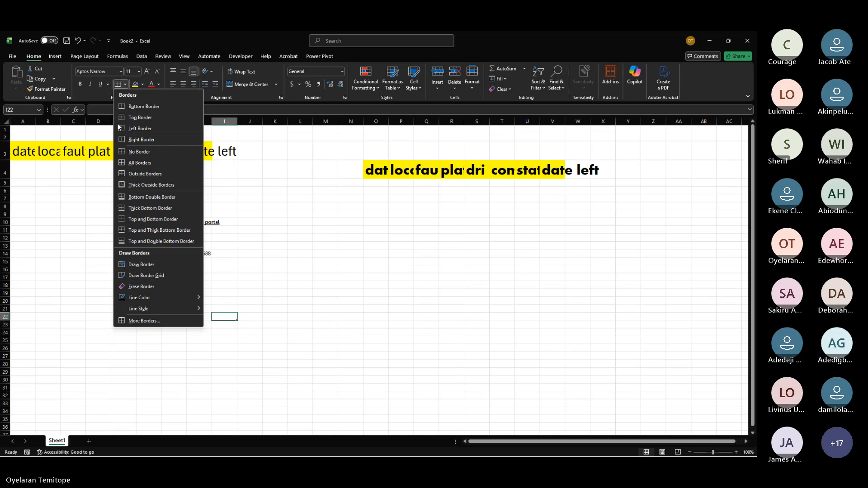
pyautogui.click(255, 284)
# Step: Enter "s/n" in cell M15
pyautogui.click(333, 263)
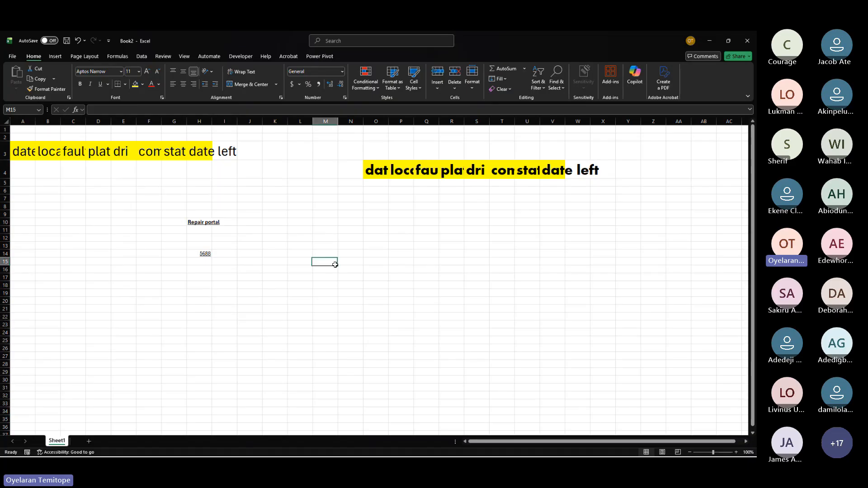
pyautogui.write('s/')
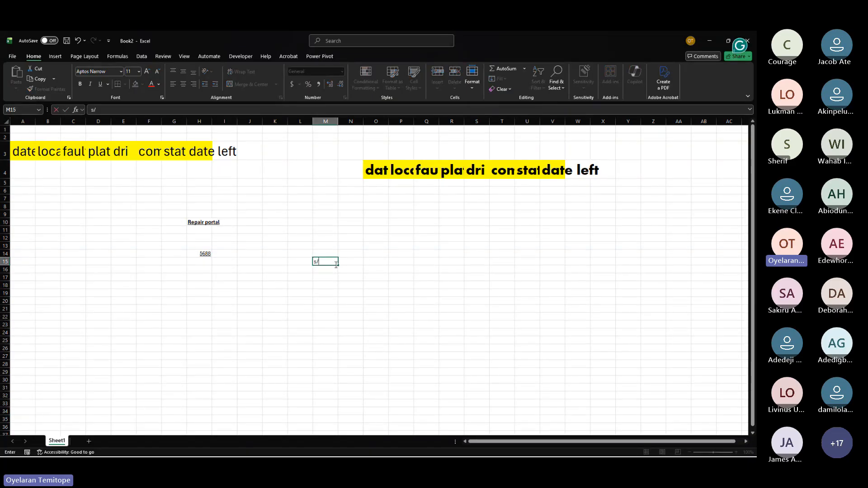
pyautogui.write('n')
pyautogui.click(384, 175)
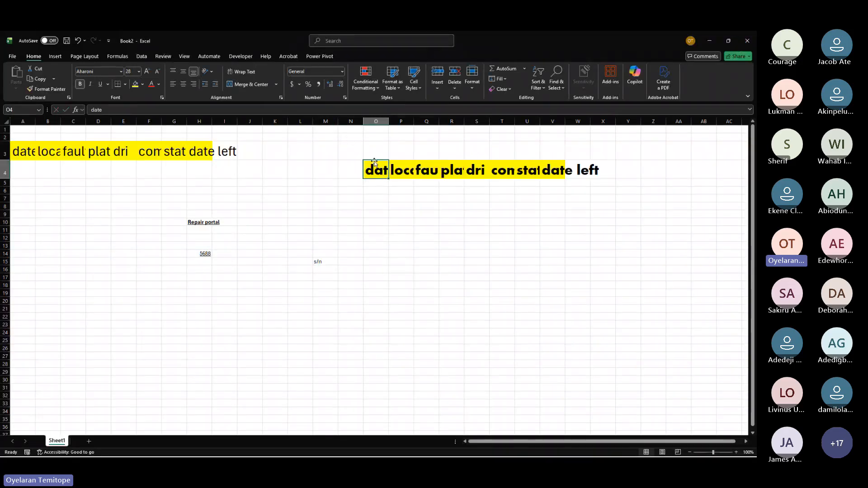
# Step: AutoFit the column widths of the header row O4:V4
pyautogui.moveTo(375, 163); pyautogui.dragTo(607, 169)
pyautogui.click(472, 84)
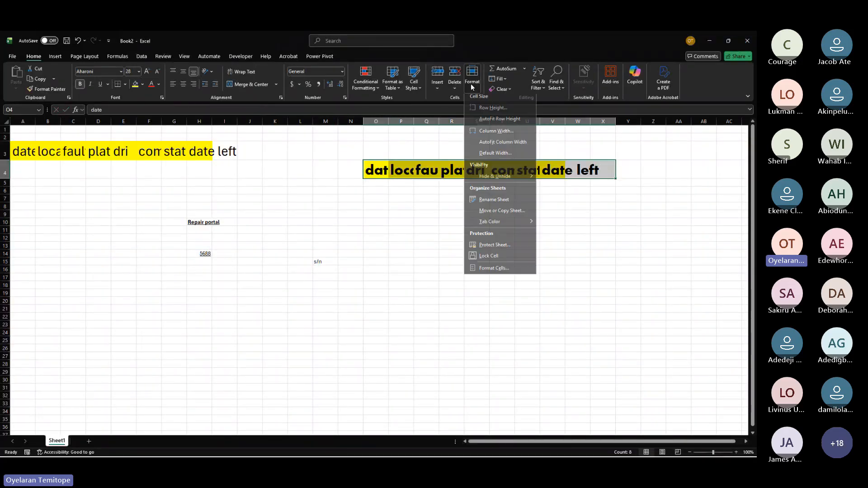
pyautogui.click(500, 143)
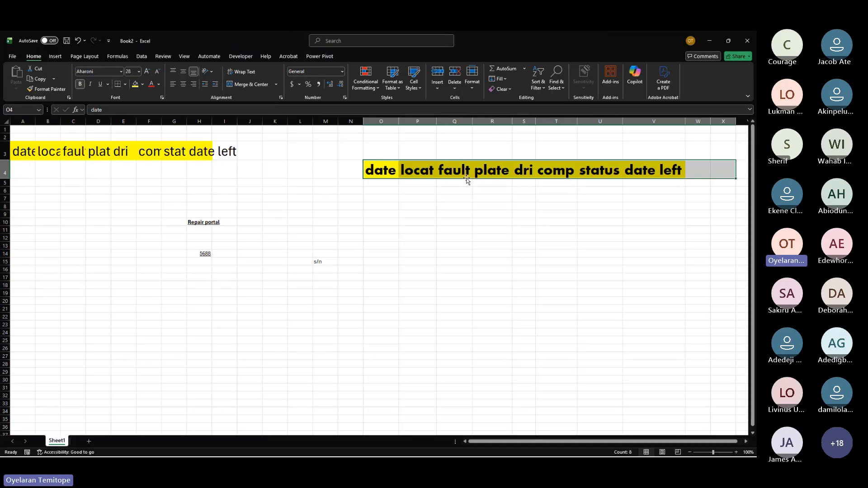
# Step: Apply all borders to the table range O4:V18
pyautogui.moveTo(381, 165); pyautogui.dragTo(671, 289)
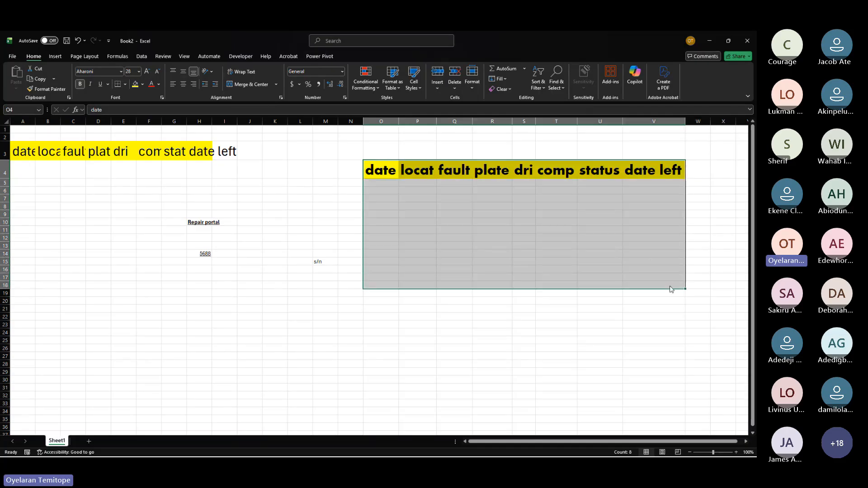
pyautogui.click(125, 85)
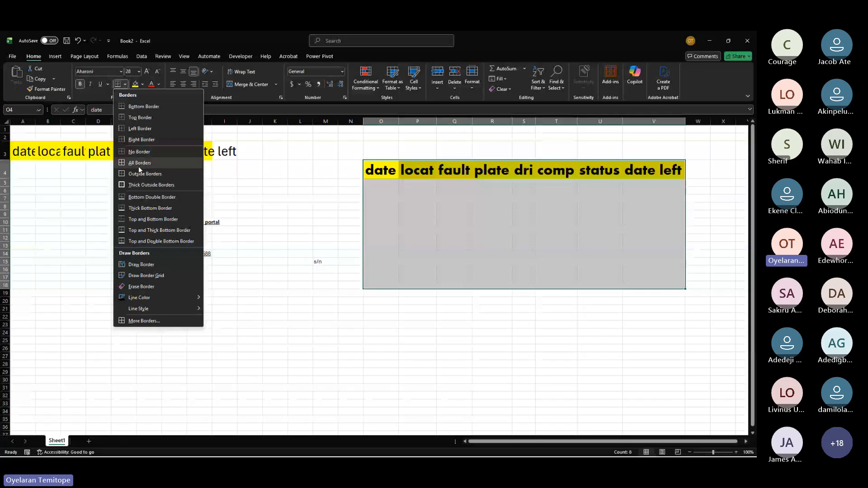
pyautogui.click(138, 166)
pyautogui.click(384, 189)
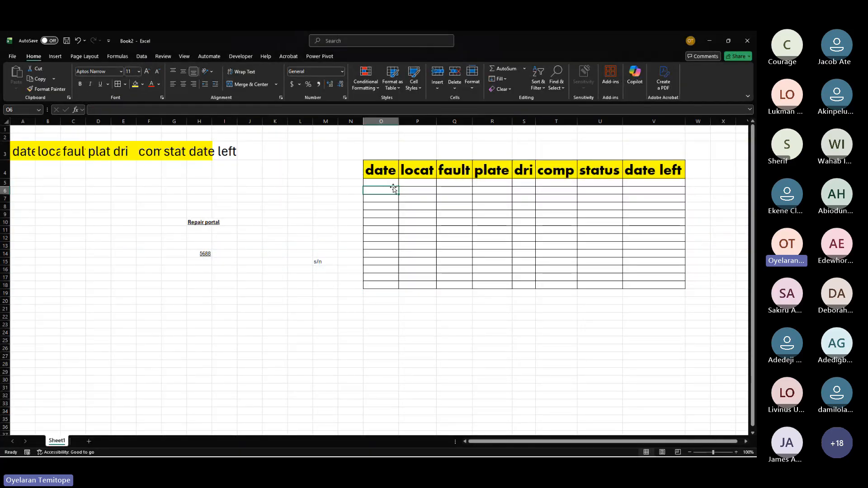
# Step: Enter "y" in cell P5 and "u" in cell P6
pyautogui.click(388, 182)
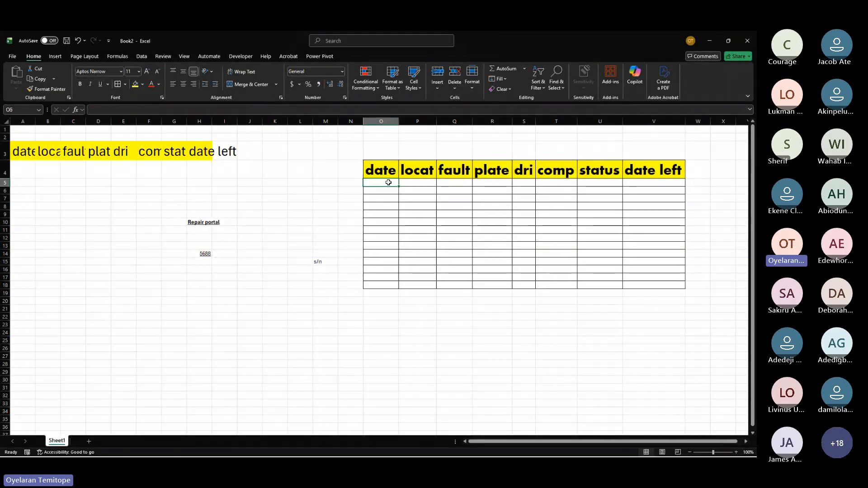
pyautogui.click(413, 183)
pyautogui.write('y')
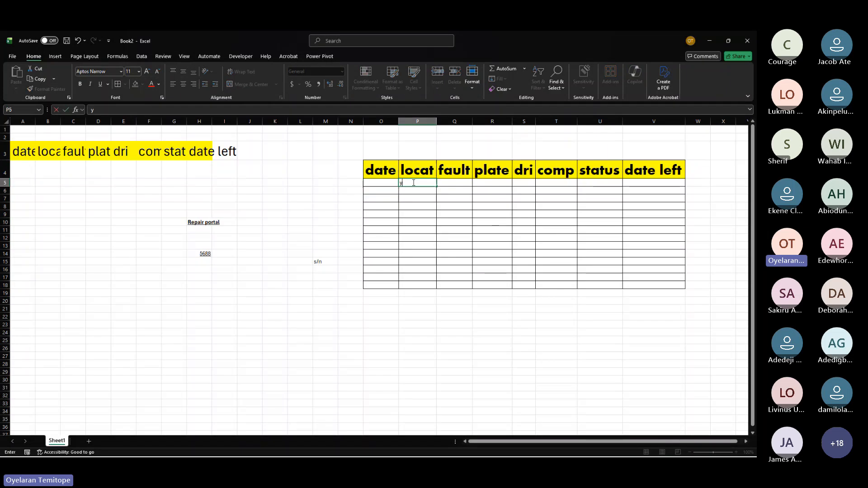
pyautogui.press('Return')
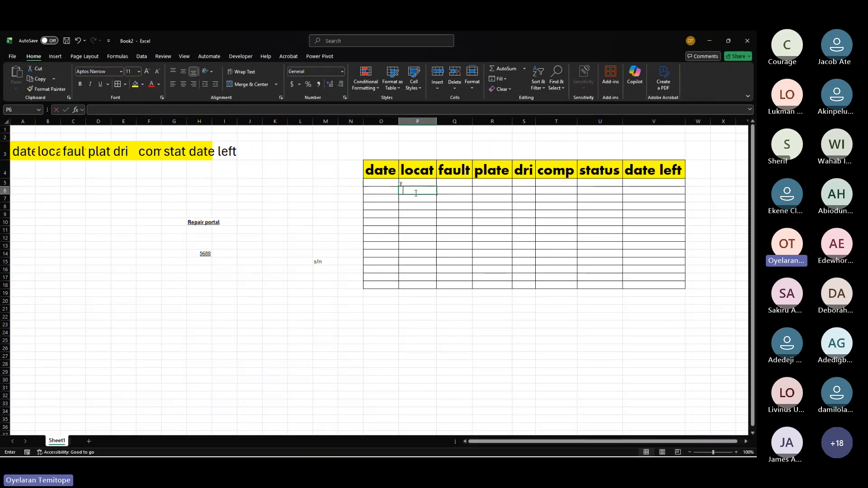
pyautogui.write('u')
# Step: Add a thick outside border around the header row A3:I3
pyautogui.moveTo(379, 184); pyautogui.dragTo(679, 182)
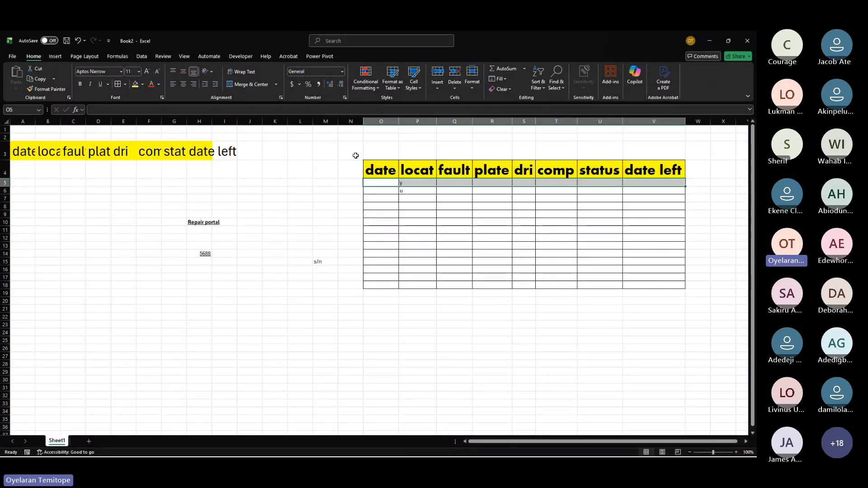
pyautogui.press('Up')
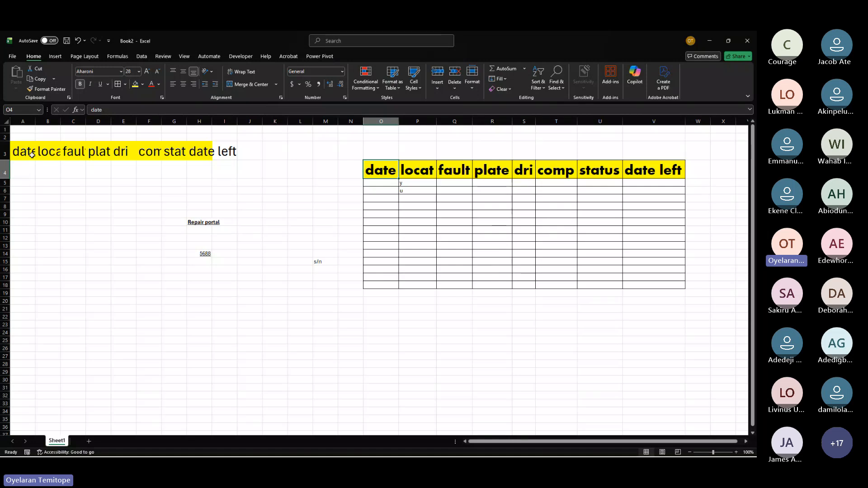
pyautogui.moveTo(28, 154); pyautogui.dragTo(215, 157)
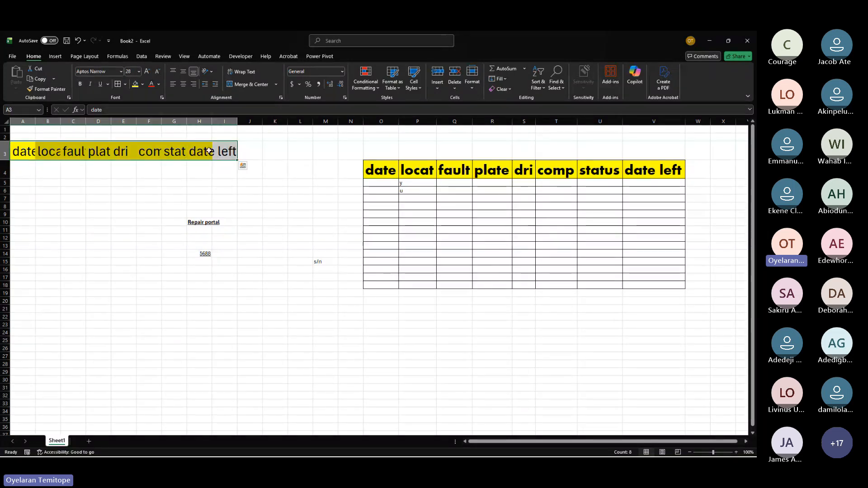
pyautogui.click(142, 84)
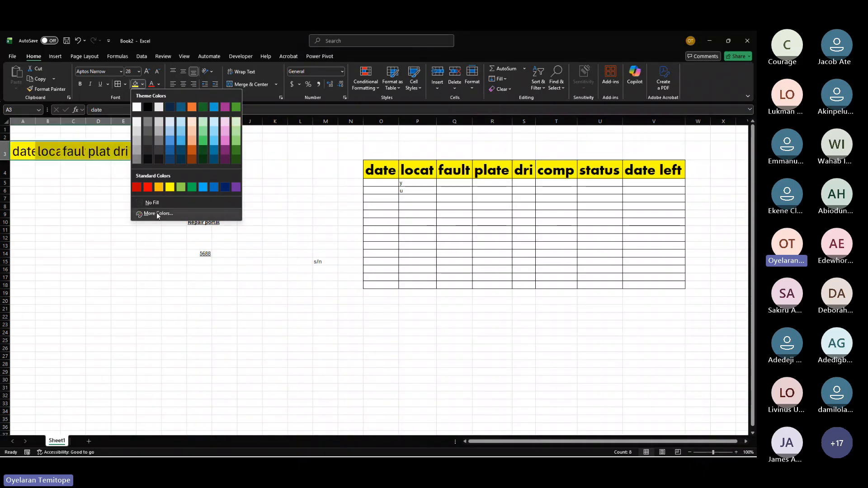
pyautogui.click(90, 242)
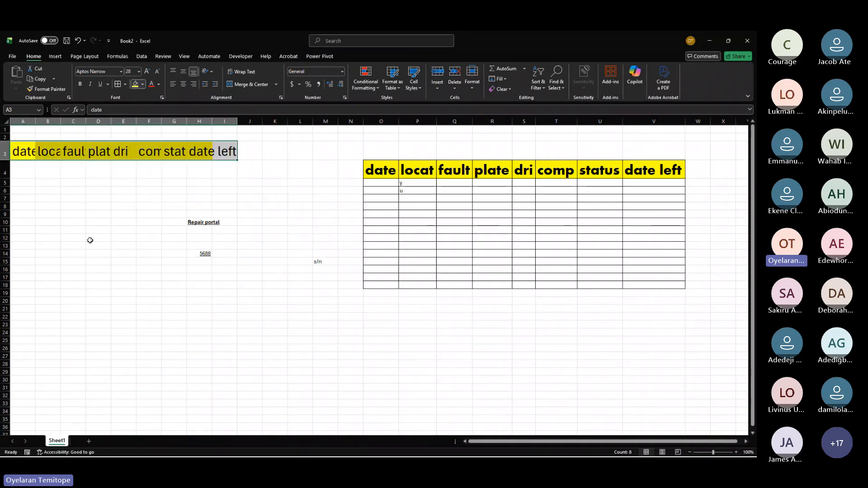
pyautogui.click(124, 84)
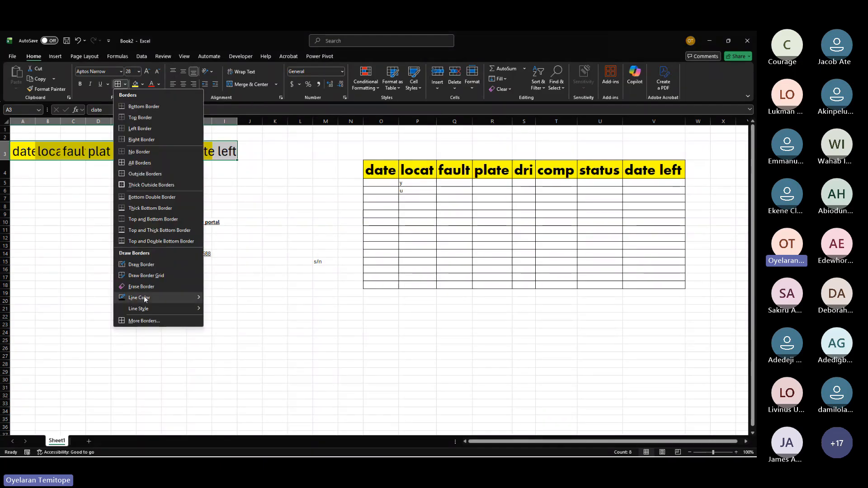
pyautogui.moveTo(145, 299)
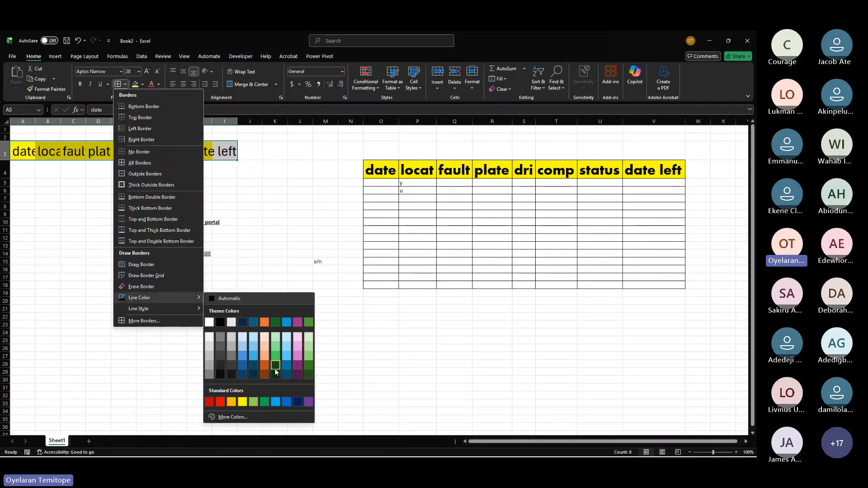
pyautogui.moveTo(178, 306)
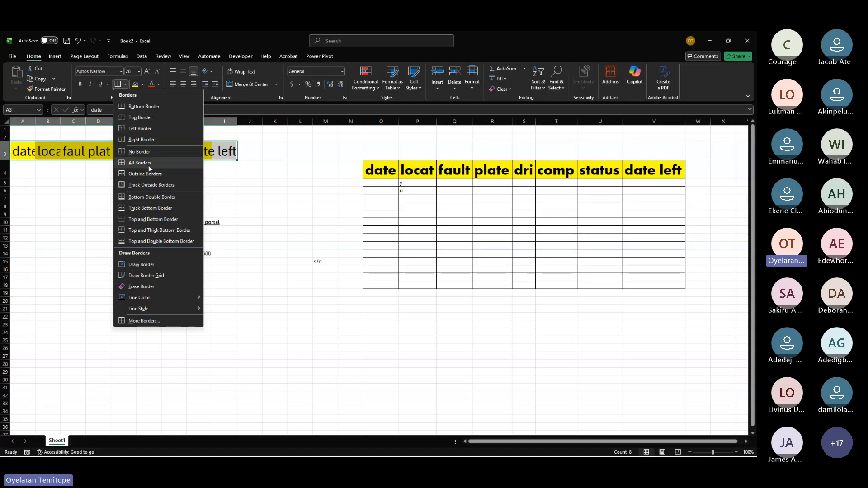
pyautogui.click(152, 185)
pyautogui.click(298, 262)
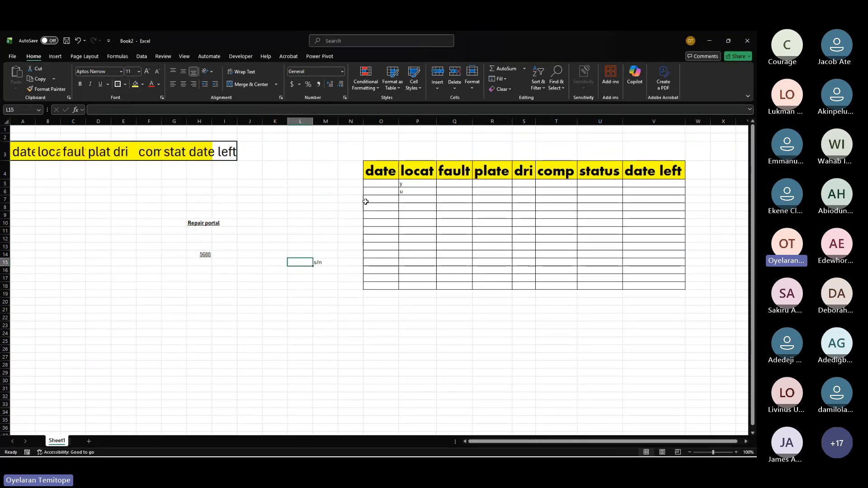
# Step: Add a thick outside border around the whole table O4:V18
pyautogui.moveTo(379, 171); pyautogui.dragTo(647, 283)
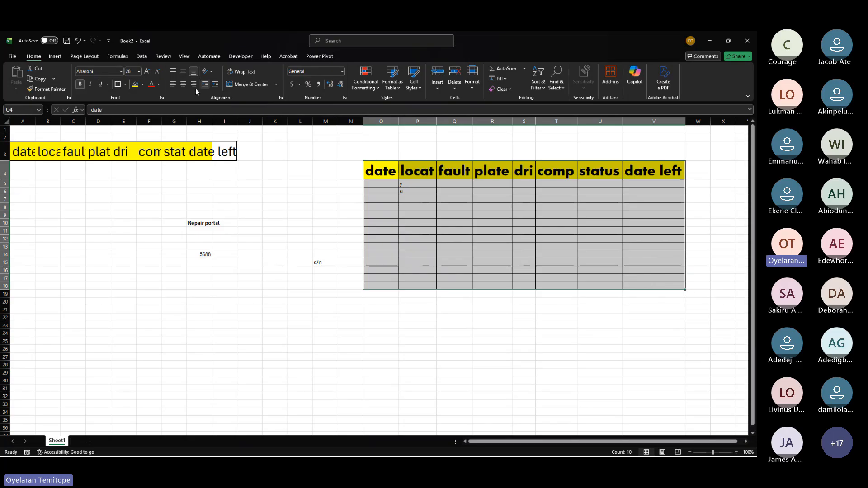
pyautogui.click(117, 84)
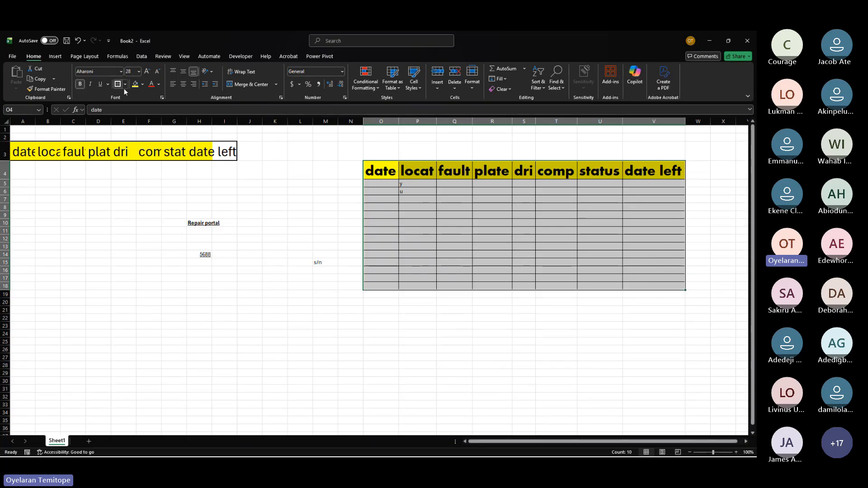
pyautogui.click(219, 220)
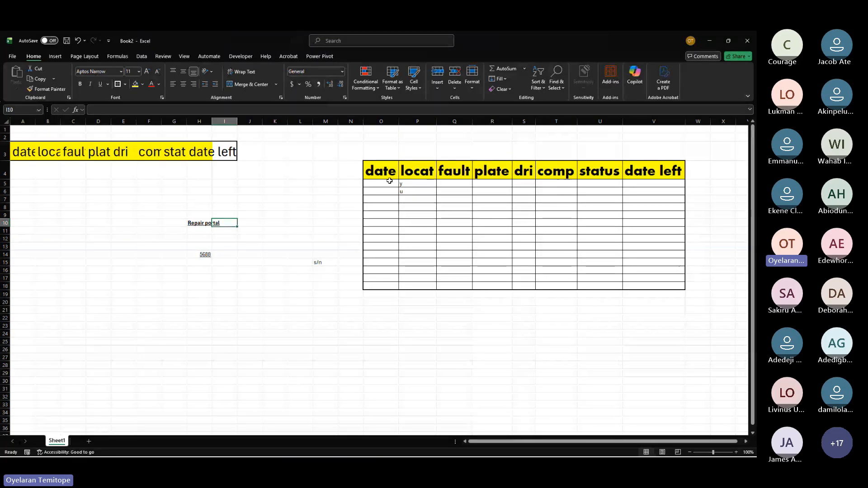
# Step: Enter "fuel" in cell P23 and "transit" in cell Q23
pyautogui.scroll(-1, 409, 249)
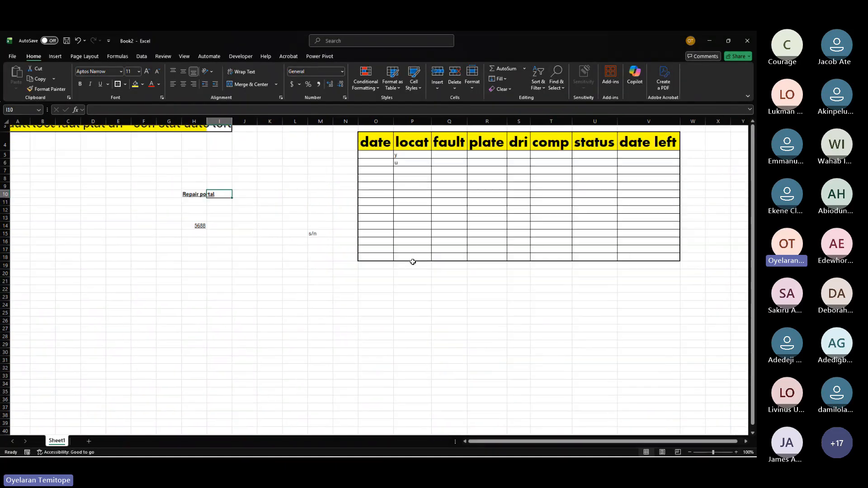
pyautogui.scroll(-1, 412, 262)
pyautogui.click(403, 287)
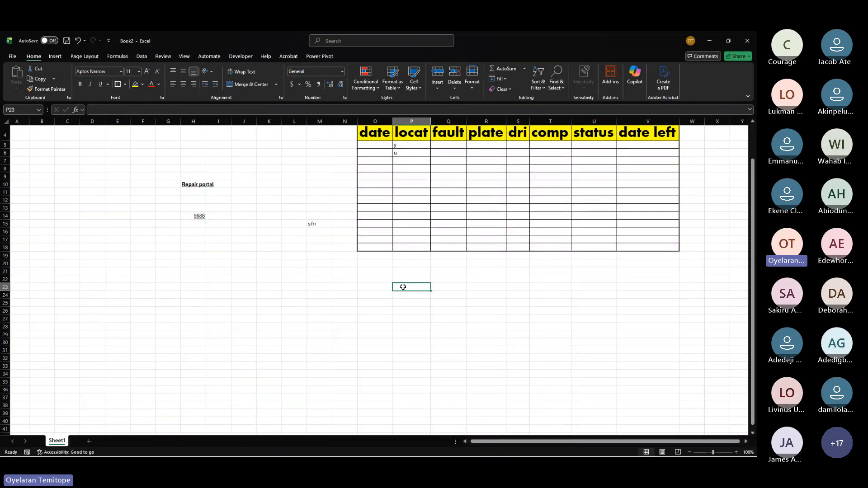
pyautogui.write('fuel')
pyautogui.press('Tab')
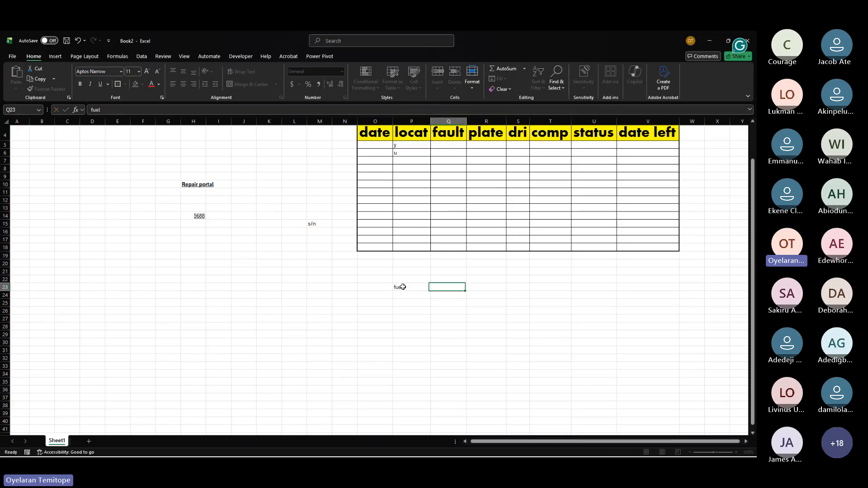
pyautogui.write('transit')
# Step: Apply thick outside borders to the column blocks P23:P30 and Q23:Q30
pyautogui.moveTo(405, 287); pyautogui.dragTo(414, 340)
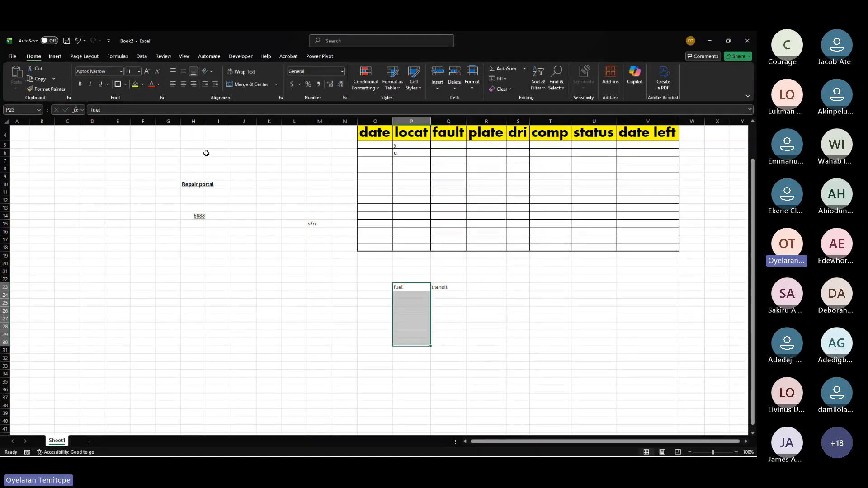
pyautogui.click(119, 84)
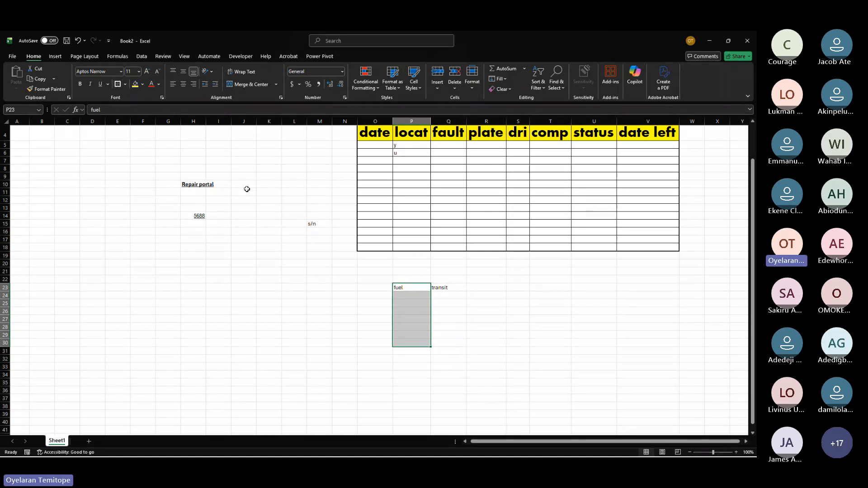
pyautogui.click(303, 311)
pyautogui.moveTo(445, 287); pyautogui.dragTo(451, 343)
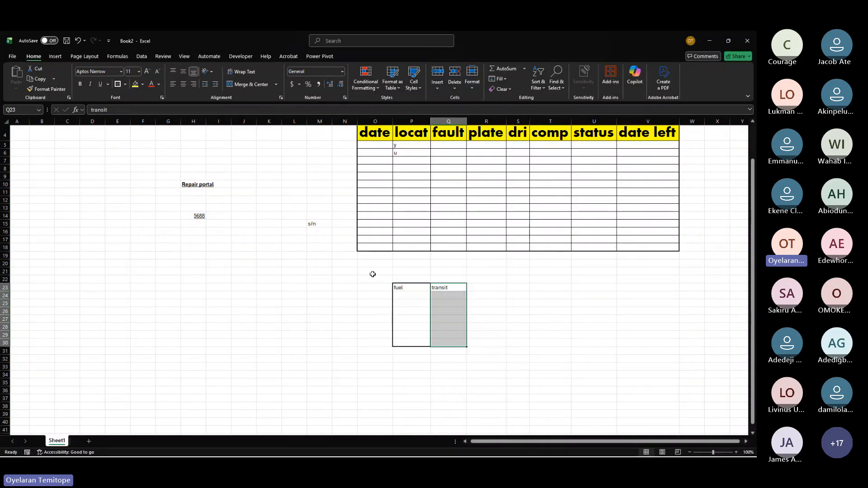
pyautogui.click(121, 84)
pyautogui.click(352, 310)
# Step: Fill cell P23 with yellow and cell Q23 with light orange
pyautogui.click(401, 286)
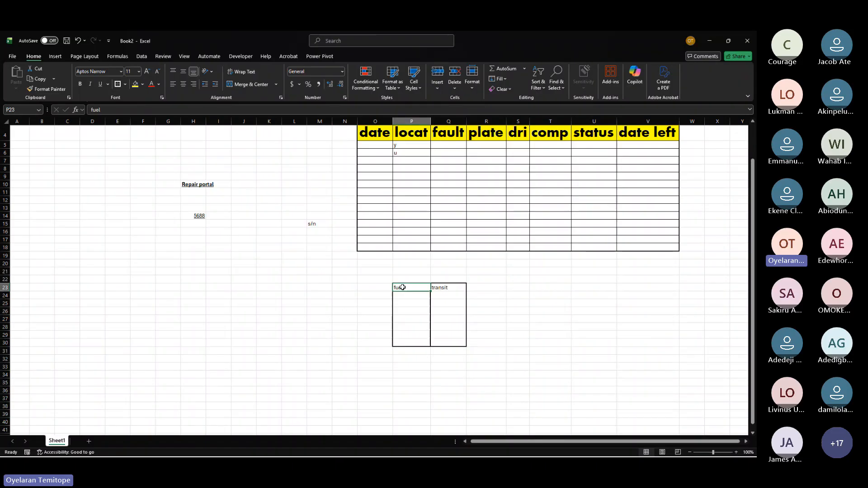
pyautogui.click(132, 85)
pyautogui.click(446, 287)
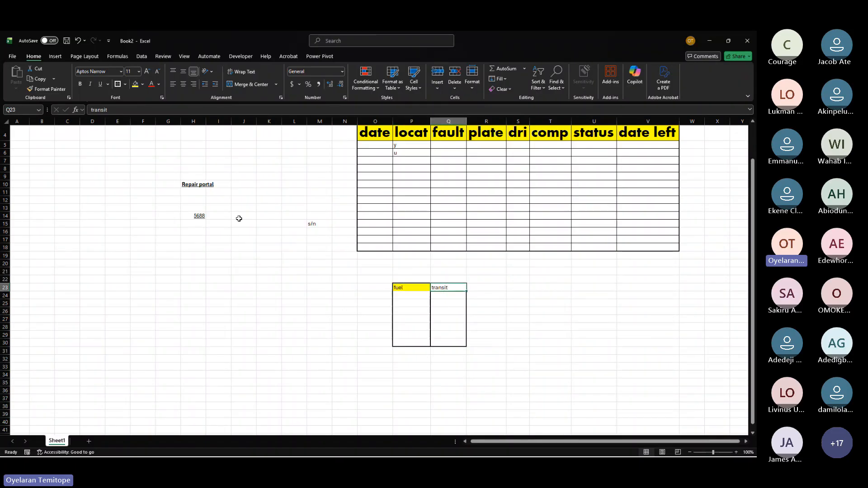
pyautogui.click(142, 84)
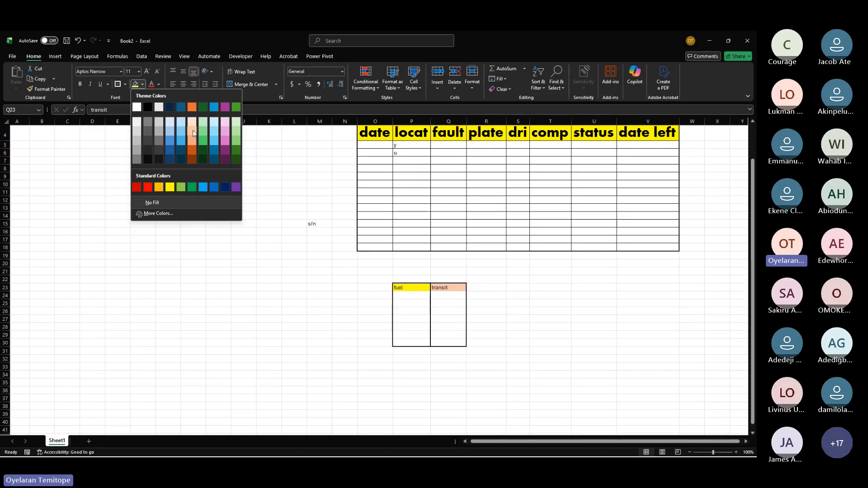
pyautogui.click(192, 134)
pyautogui.click(496, 317)
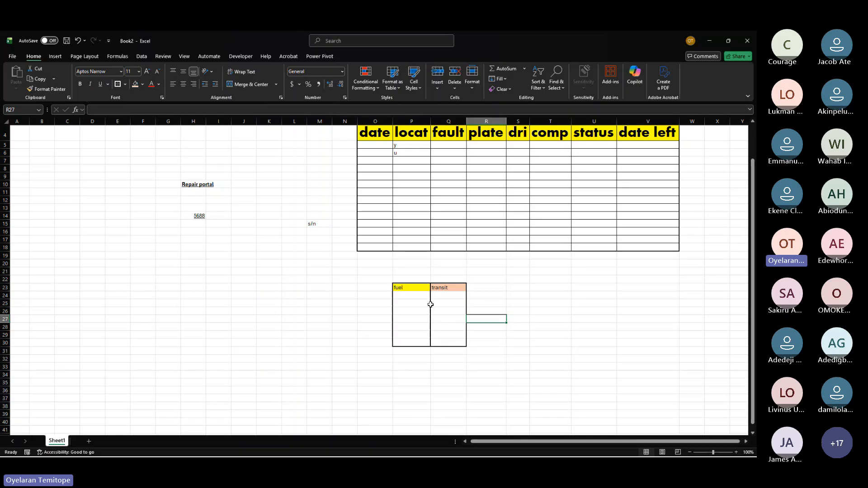
pyautogui.moveTo(408, 286); pyautogui.dragTo(415, 340)
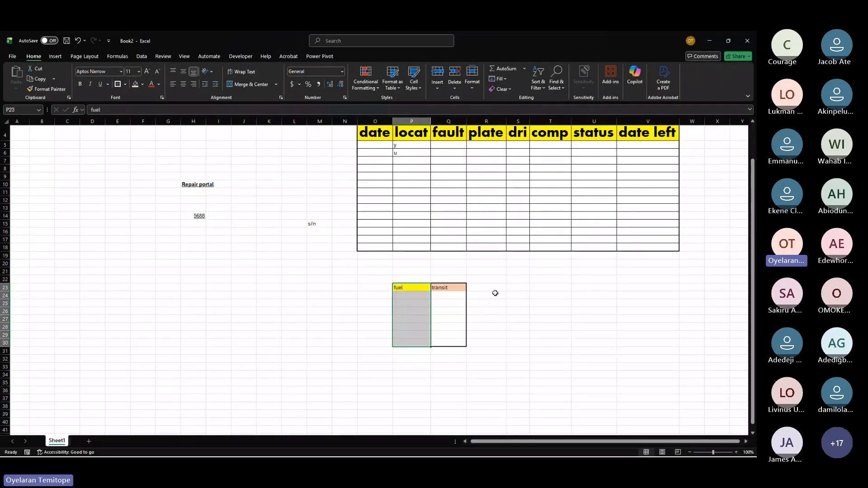
pyautogui.click(481, 288)
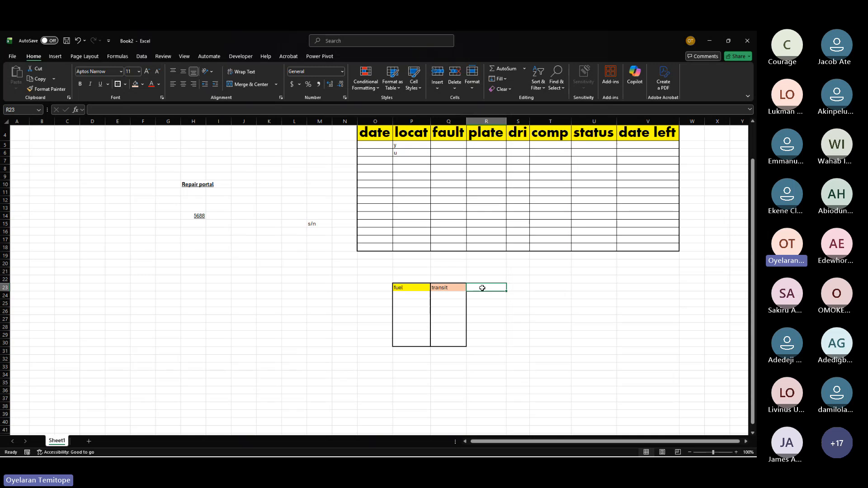
pyautogui.moveTo(482, 288); pyautogui.dragTo(474, 334)
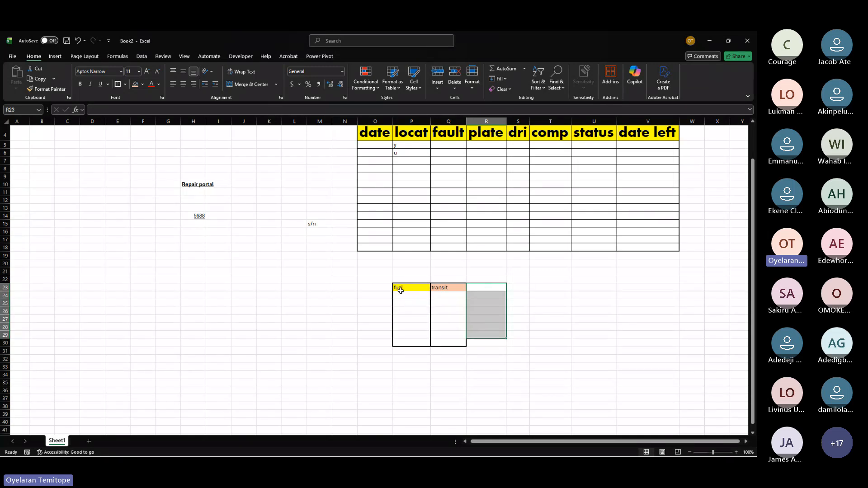
pyautogui.moveTo(403, 288); pyautogui.dragTo(407, 344)
pyautogui.moveTo(443, 287); pyautogui.dragTo(447, 340)
pyautogui.click(315, 251)
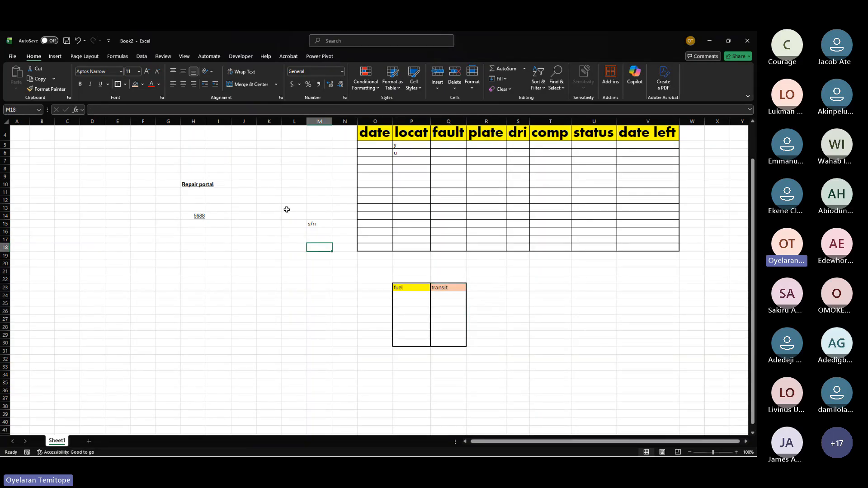
# Step: Delete the Repair portal, 5688 and s/n entries in the range F5:N22
pyautogui.moveTo(143, 141); pyautogui.dragTo(342, 281)
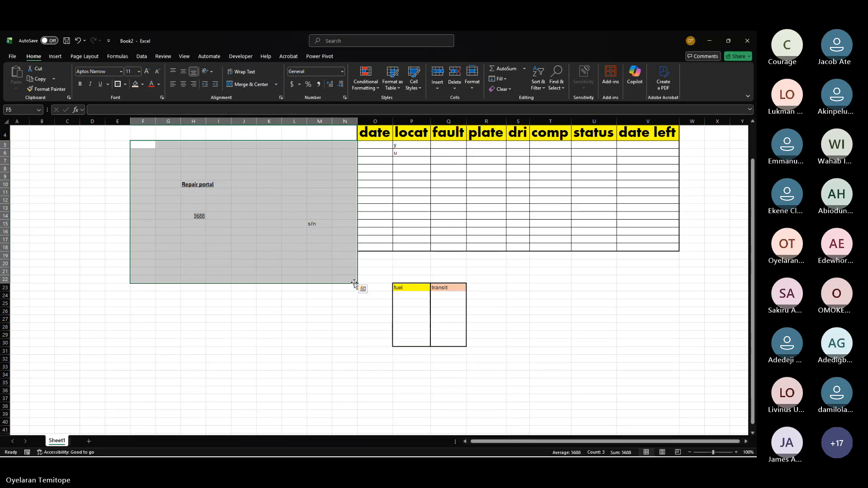
pyautogui.press('Delete')
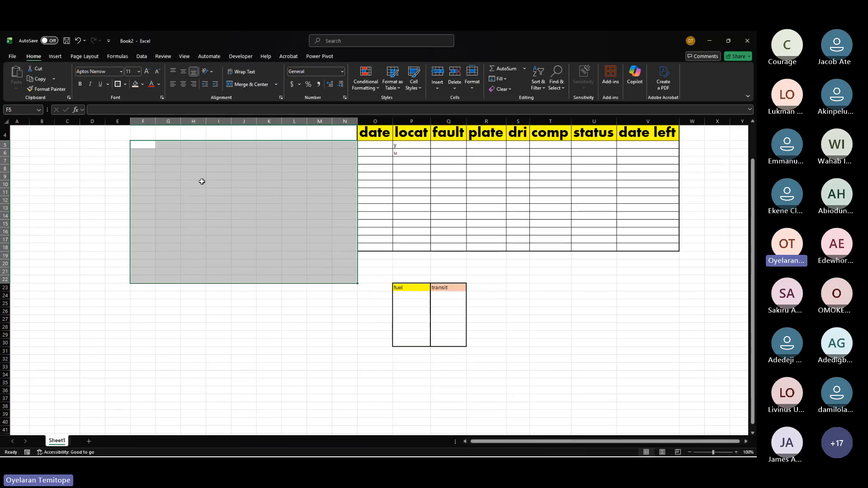
pyautogui.click(169, 177)
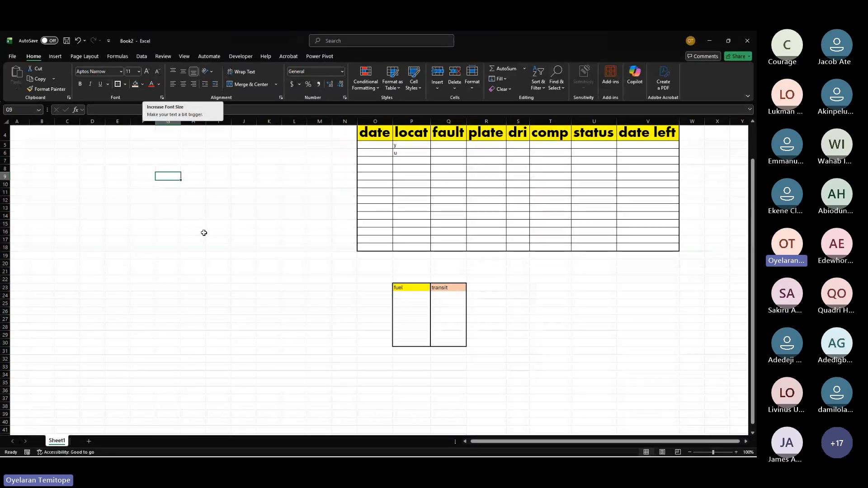
# Step: Increase the font size of the fuel cell P23 to 18
pyautogui.click(414, 286)
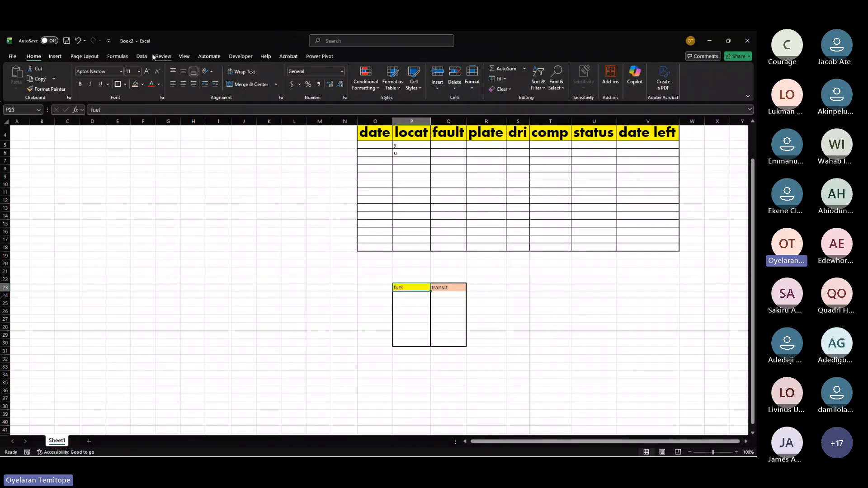
pyautogui.click(148, 72)
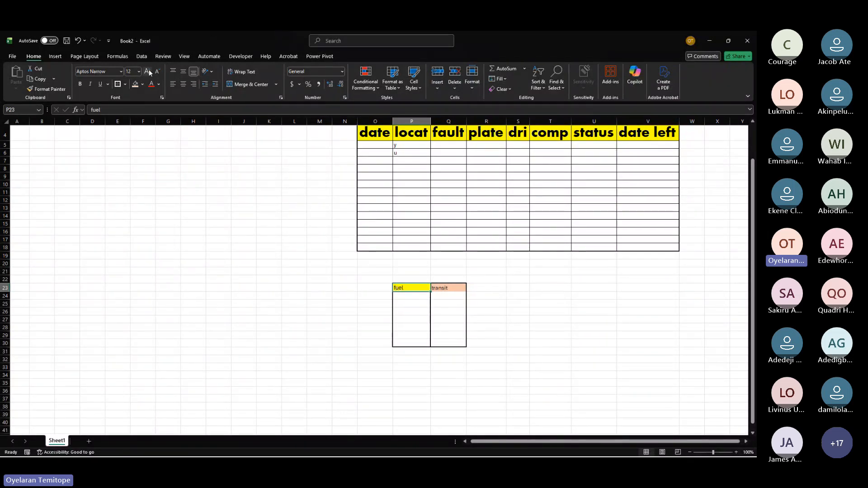
pyautogui.click(149, 72)
pyautogui.click(149, 71)
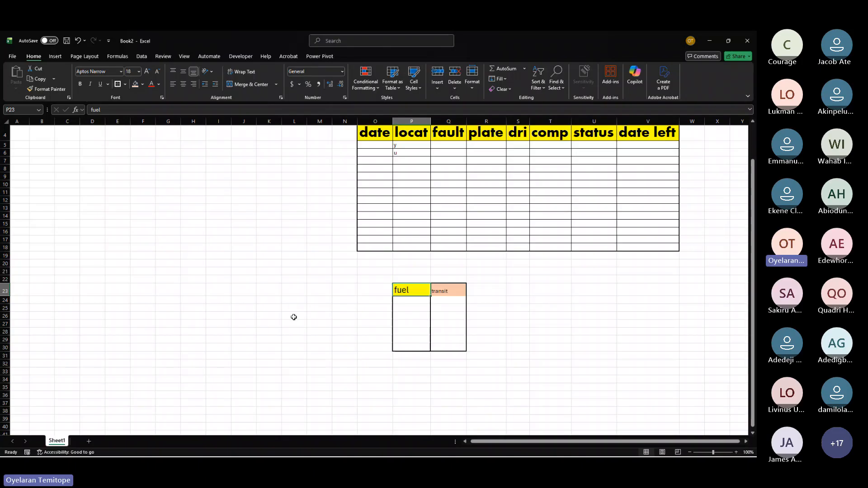
pyautogui.click(294, 316)
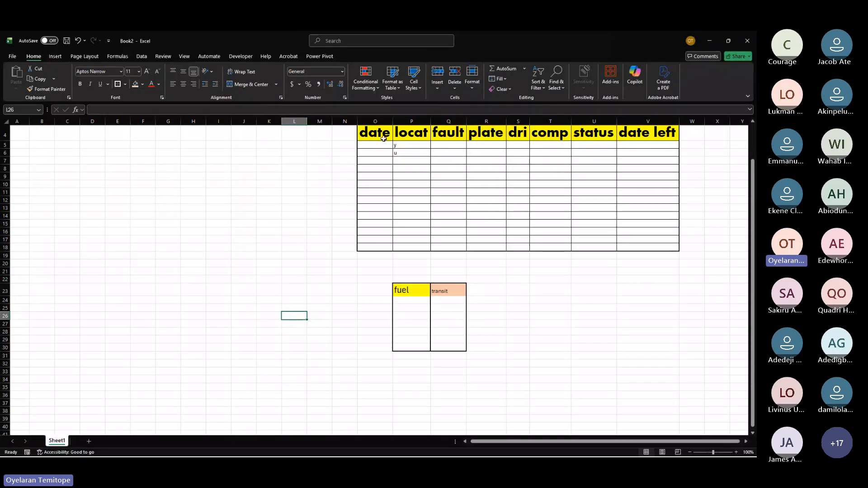
# Step: Try right, left and middle alignment on the fuel cell P23
pyautogui.click(383, 139)
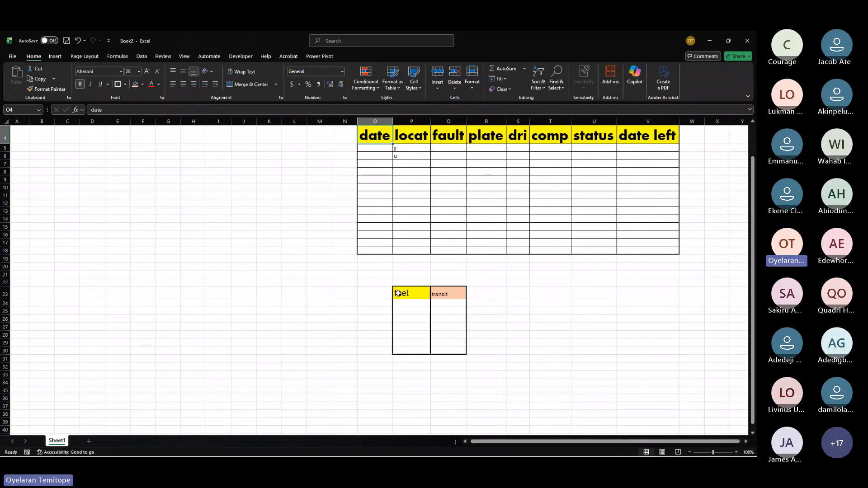
pyautogui.click(272, 210)
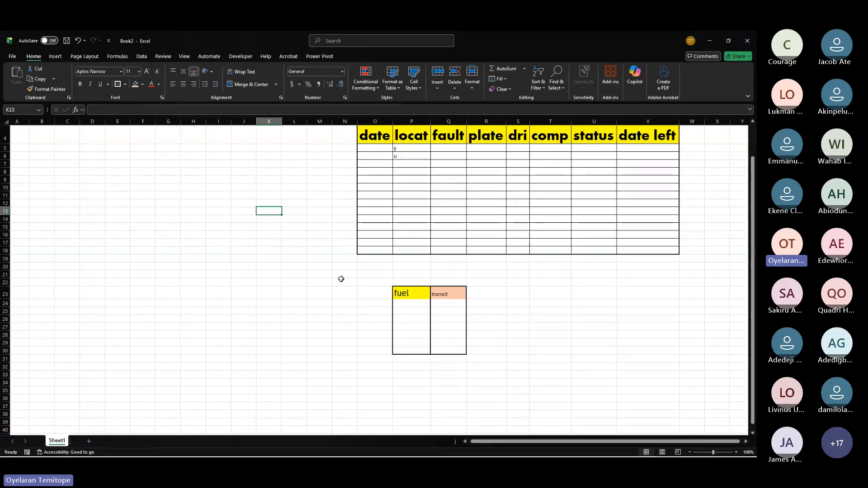
pyautogui.click(400, 294)
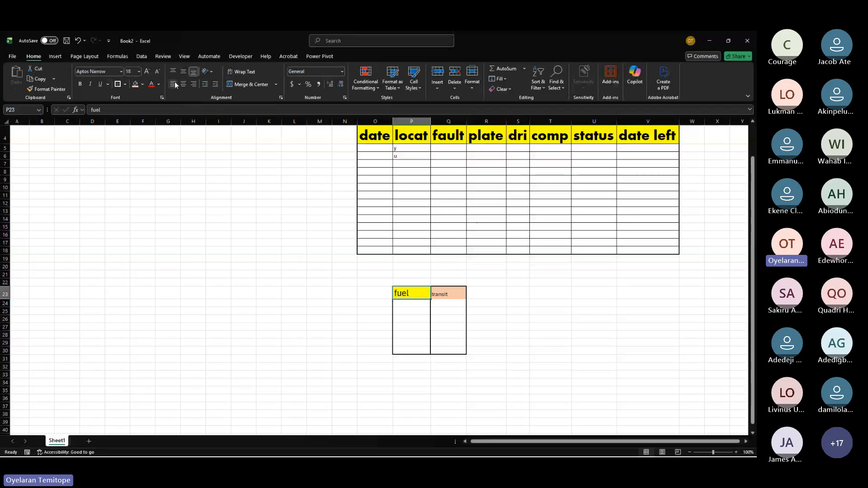
pyautogui.click(194, 85)
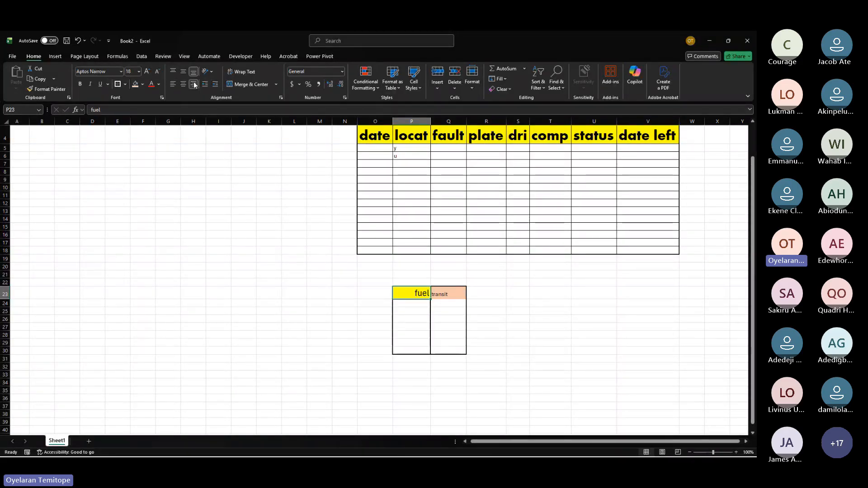
pyautogui.click(174, 87)
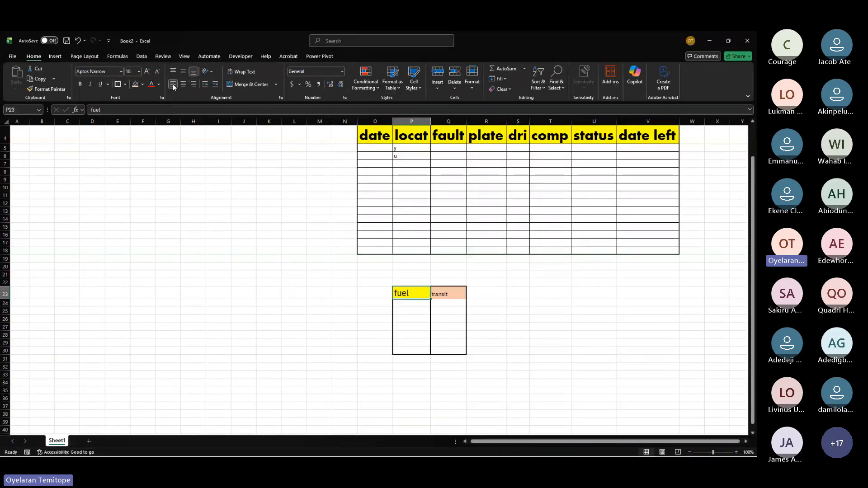
pyautogui.click(183, 72)
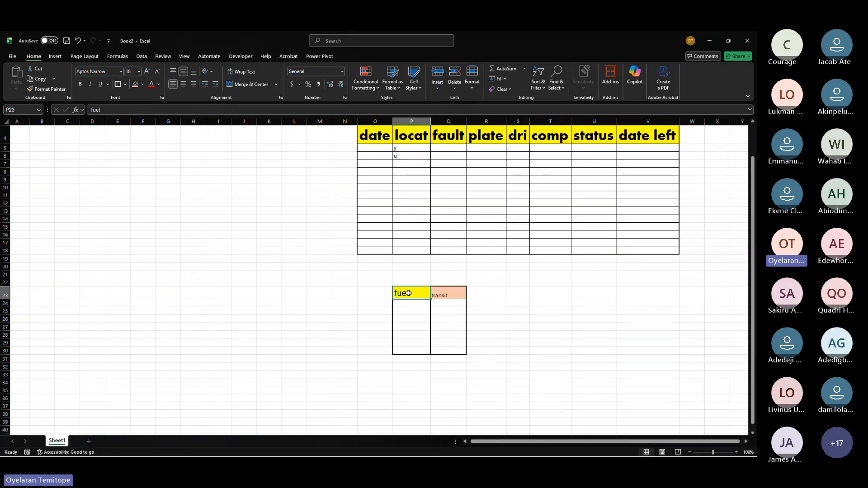
# Step: Merge and center cells P23:P24 for the fuel header
pyautogui.moveTo(408, 293); pyautogui.dragTo(409, 301)
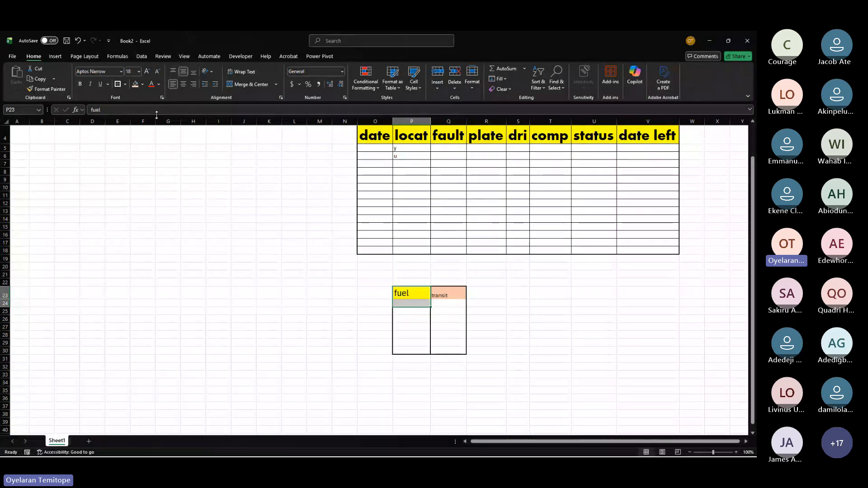
pyautogui.click(236, 85)
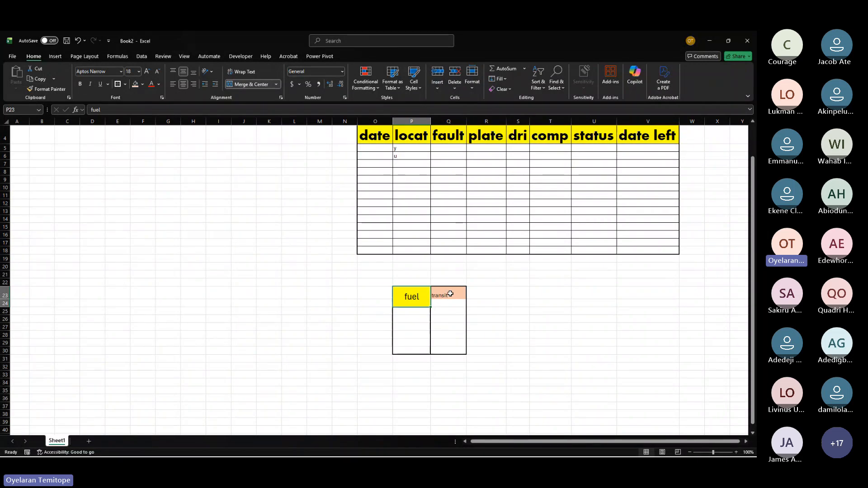
pyautogui.click(347, 326)
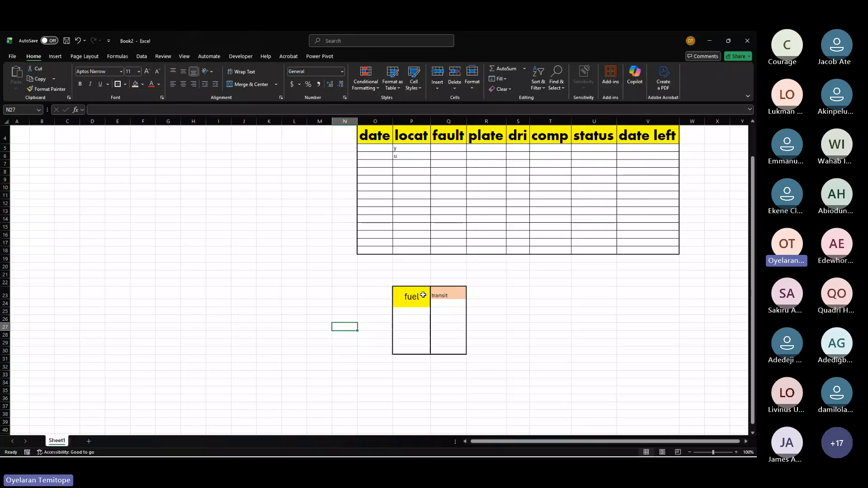
# Step: Align the merged fuel header to the bottom right of its cell
pyautogui.click(406, 296)
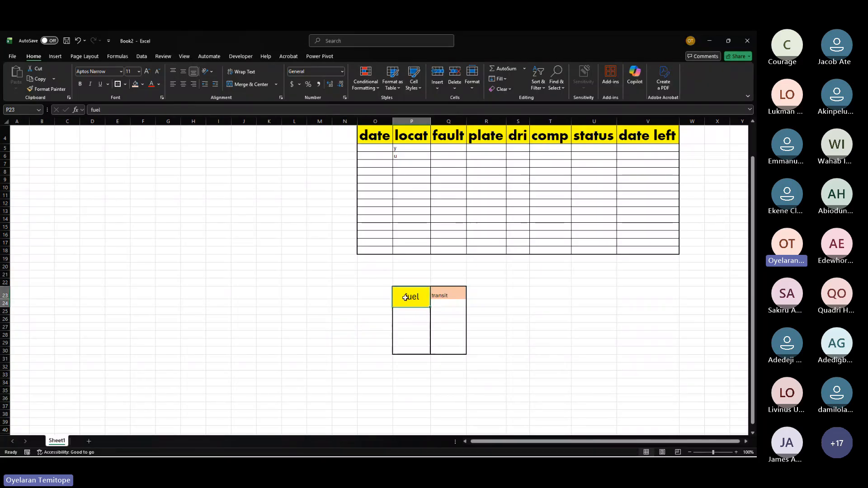
pyautogui.click(194, 71)
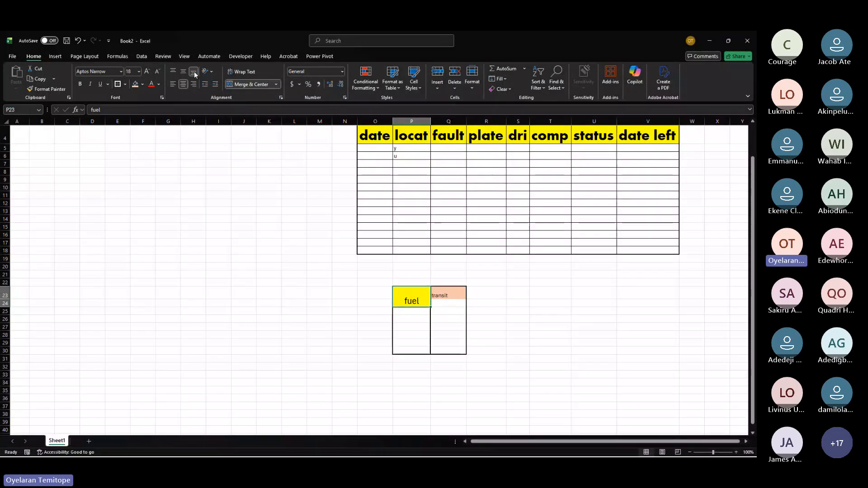
pyautogui.click(194, 83)
pyautogui.click(174, 70)
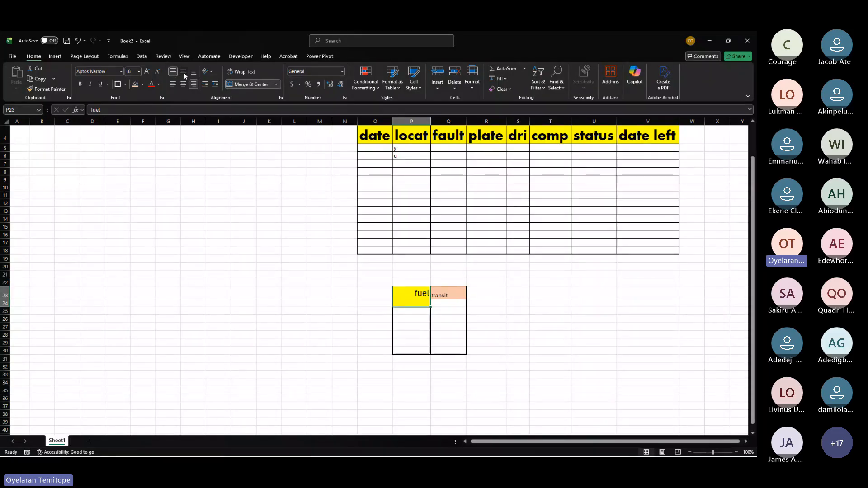
pyautogui.click(183, 73)
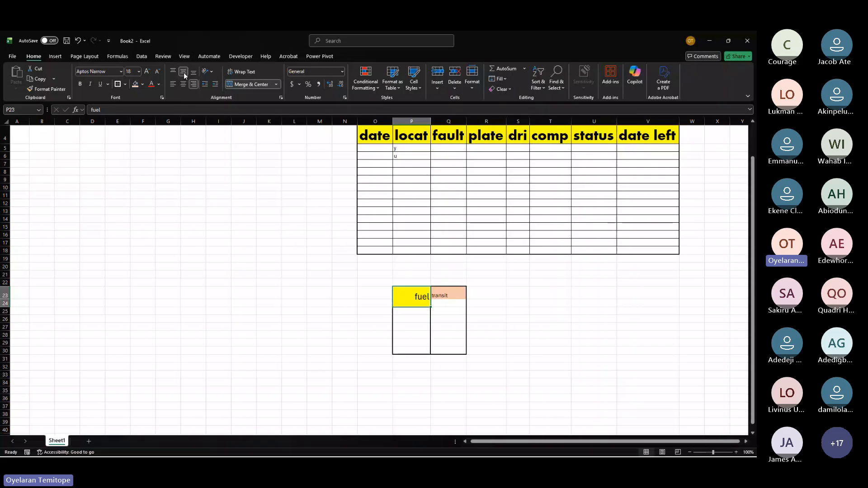
pyautogui.click(184, 72)
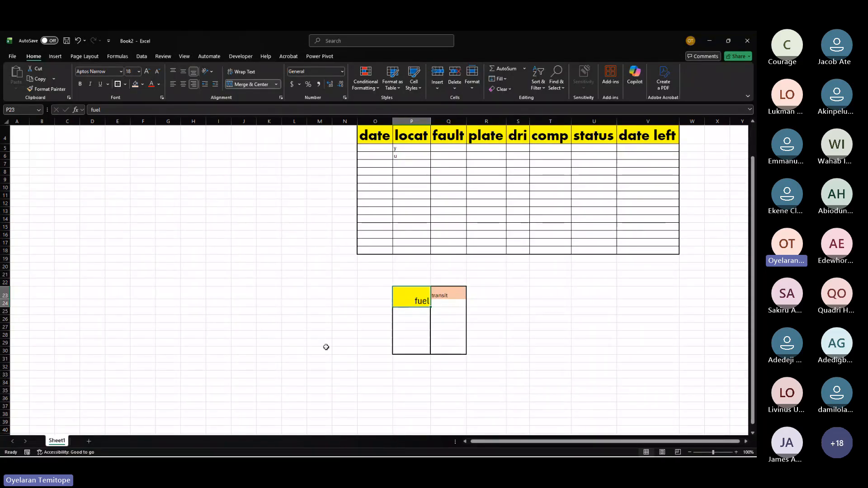
pyautogui.click(319, 318)
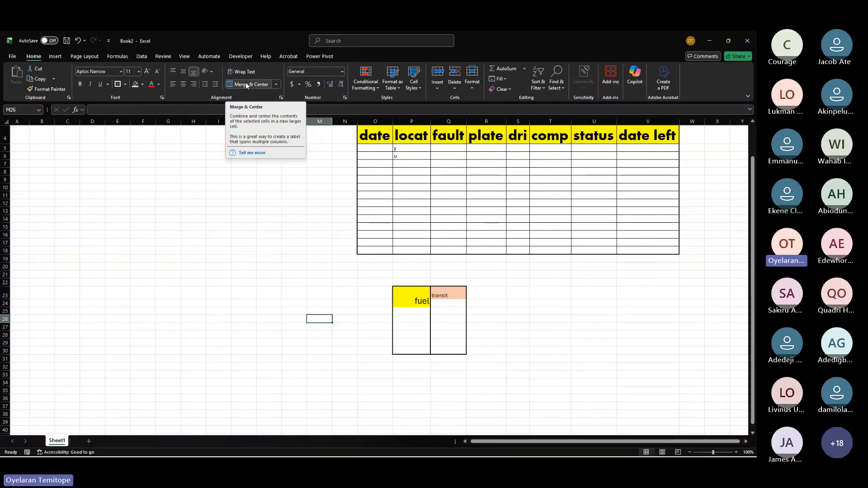
# Step: Enter the title "Repair log" in cell O3 above the table
pyautogui.scroll(1, 319, 197)
pyautogui.click(382, 153)
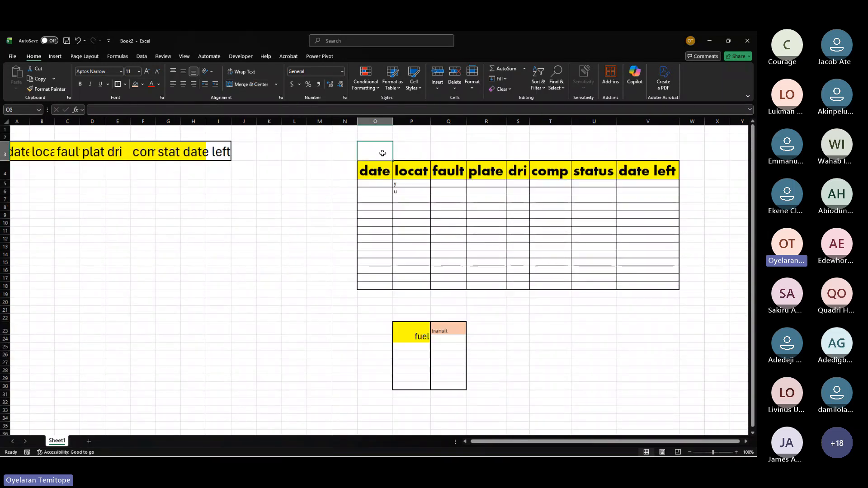
pyautogui.write('Repa')
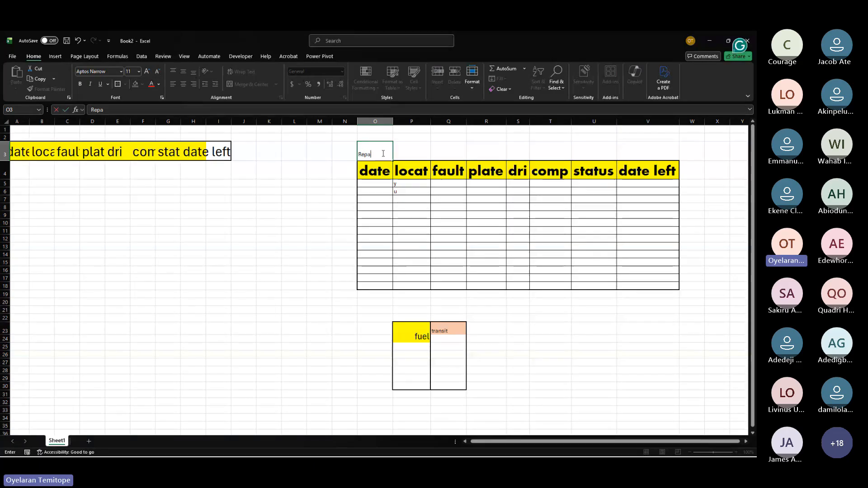
pyautogui.write('ir lo')
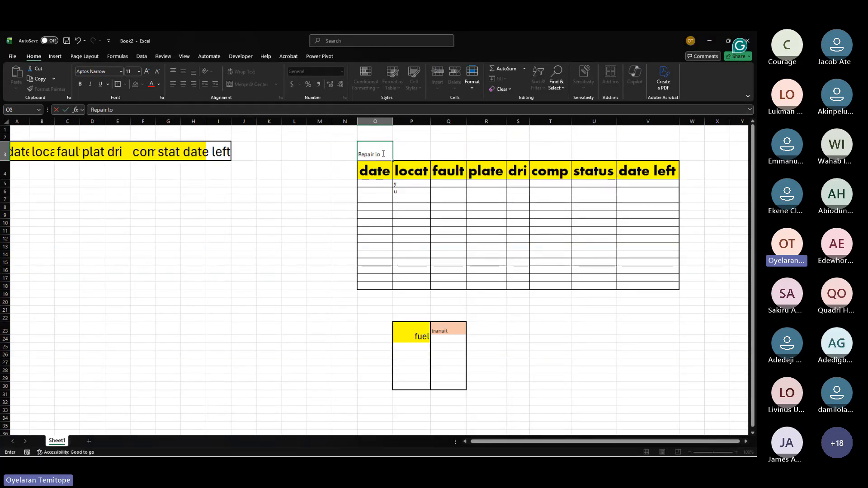
pyautogui.write('g')
pyautogui.press('Return')
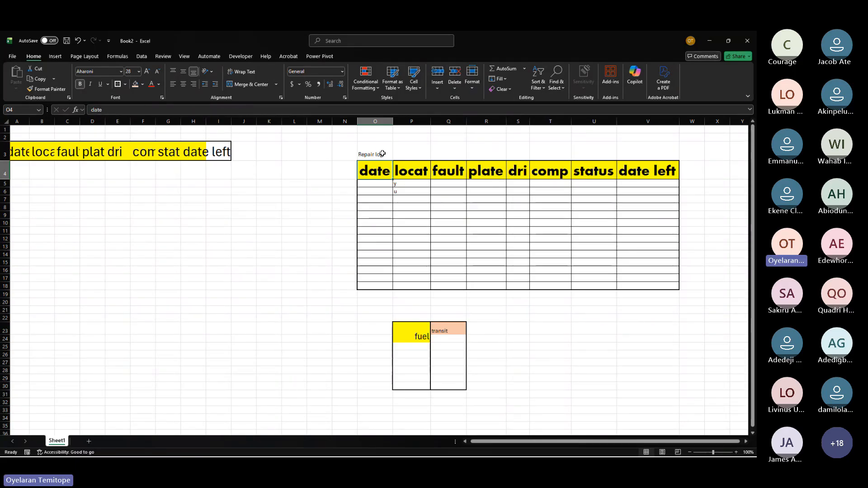
# Step: Try merging and centering the Repair log title across O3:V3
pyautogui.click(606, 152)
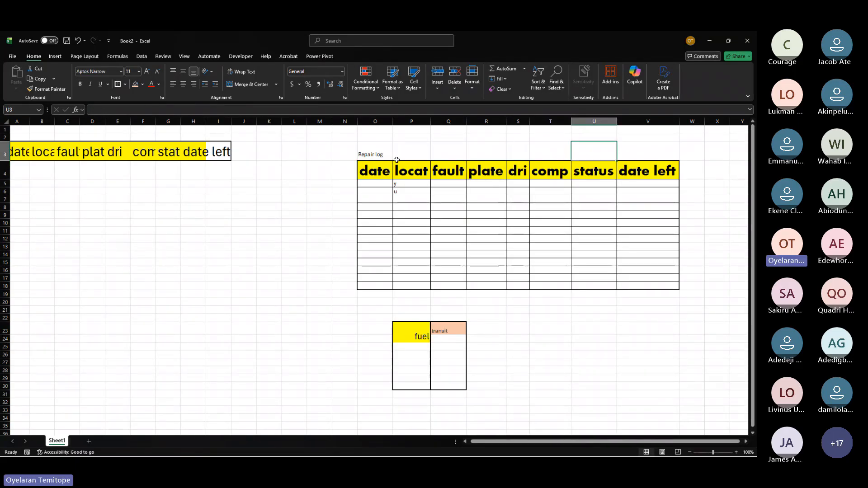
pyautogui.moveTo(670, 156)
pyautogui.mouseDown()
pyautogui.moveTo(403, 259)
pyautogui.moveTo(364, 155)
pyautogui.moveTo(378, 156)
pyautogui.mouseUp()
pyautogui.click(377, 157)
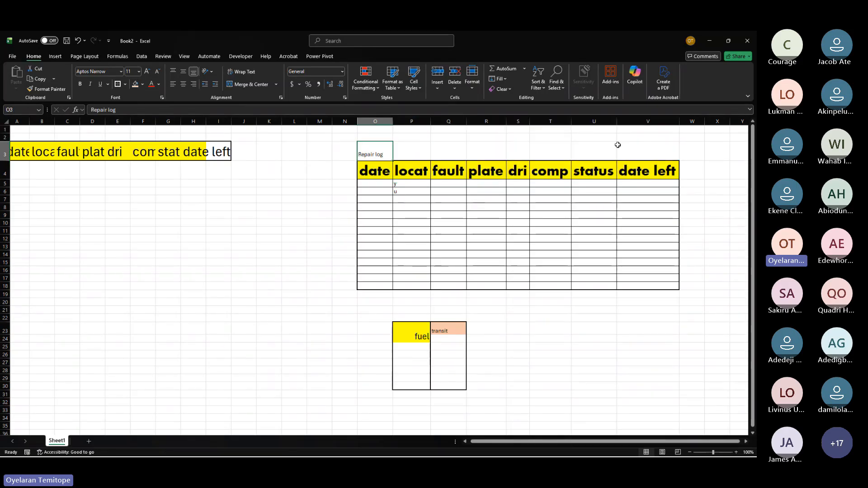
pyautogui.click(284, 269)
pyautogui.moveTo(368, 154); pyautogui.dragTo(631, 145)
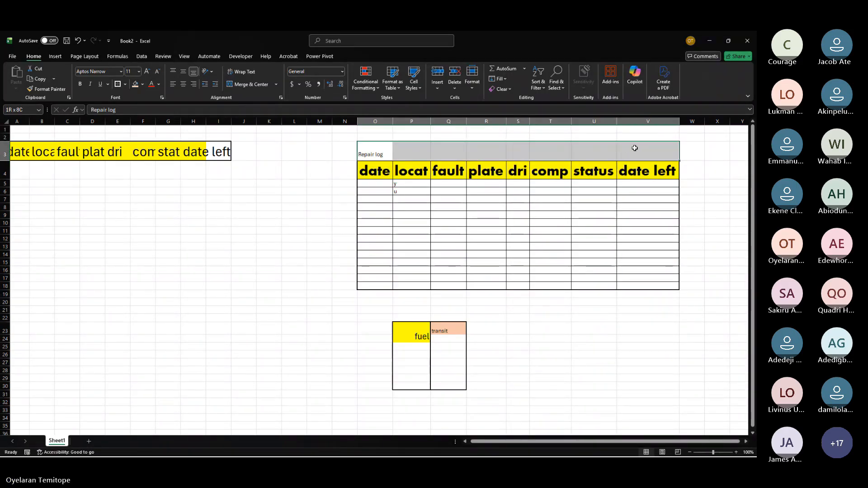
pyautogui.click(246, 86)
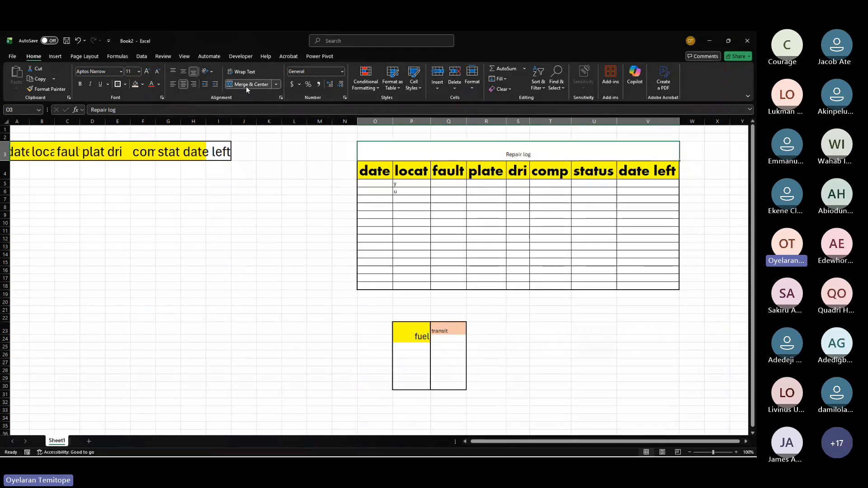
pyautogui.click(246, 86)
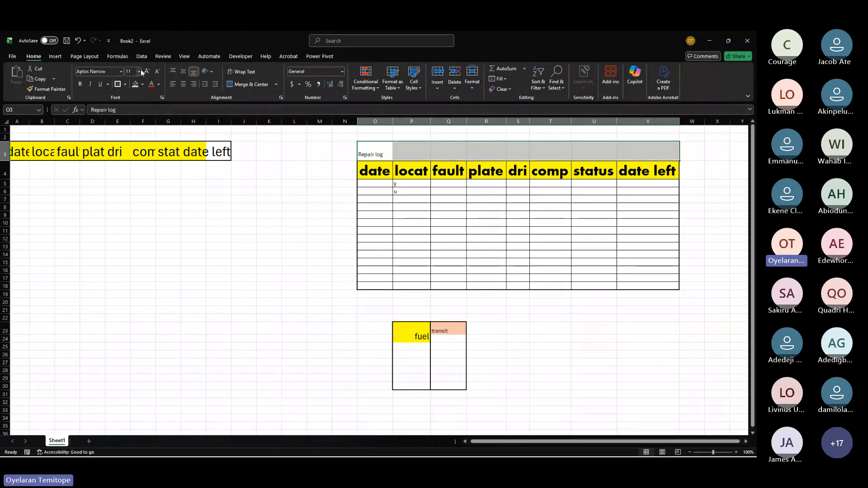
# Step: Enlarge the Repair log title font to 20 and merge and center it across O3:V3
pyautogui.click(147, 71)
pyautogui.click(147, 71)
pyautogui.click(147, 71)
pyautogui.click(147, 71)
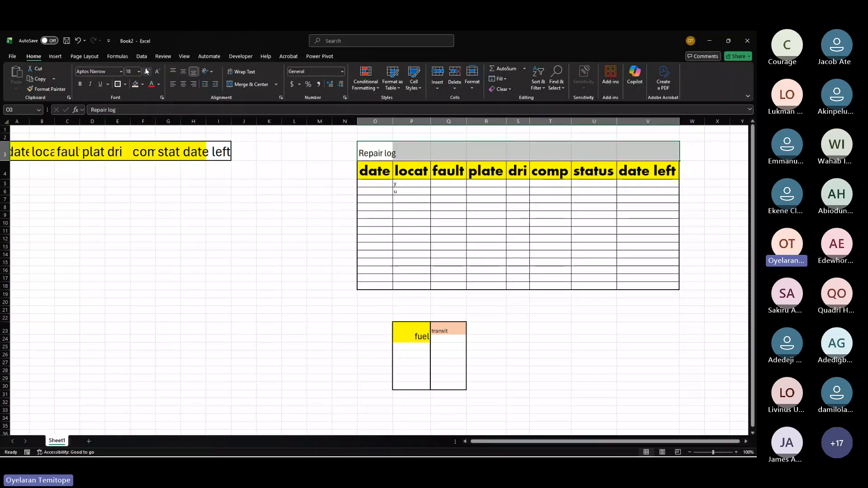
pyautogui.click(147, 71)
pyautogui.click(242, 85)
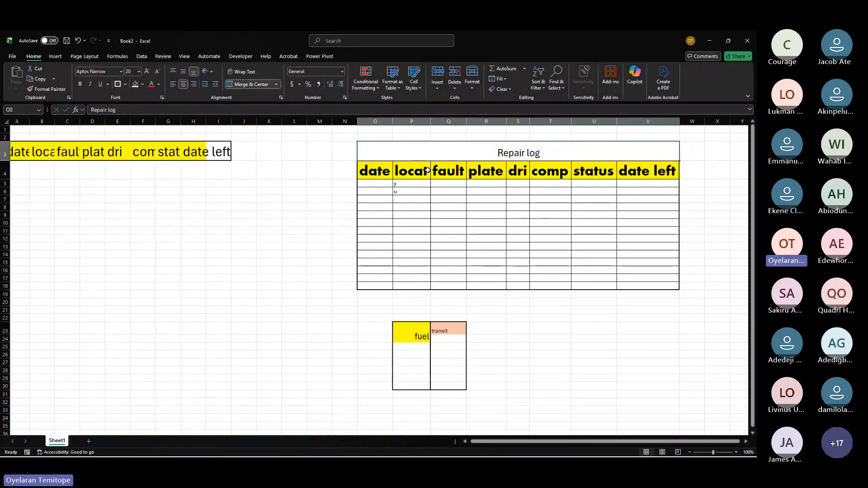
# Step: Fill the merged title cell with dark orange and set its font colour to white
pyautogui.click(142, 84)
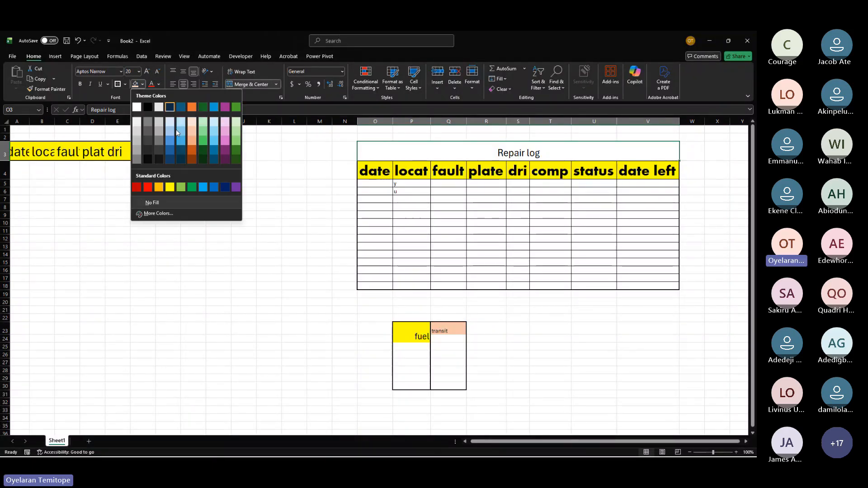
pyautogui.click(192, 150)
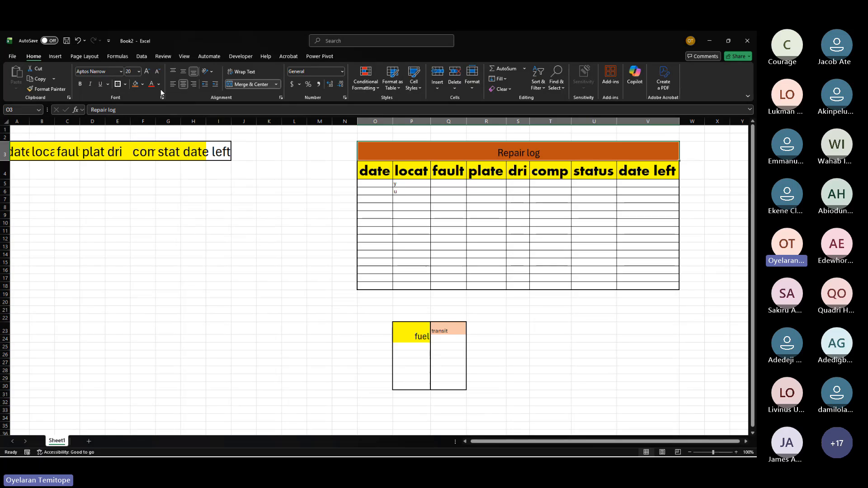
pyautogui.click(159, 84)
pyautogui.click(173, 118)
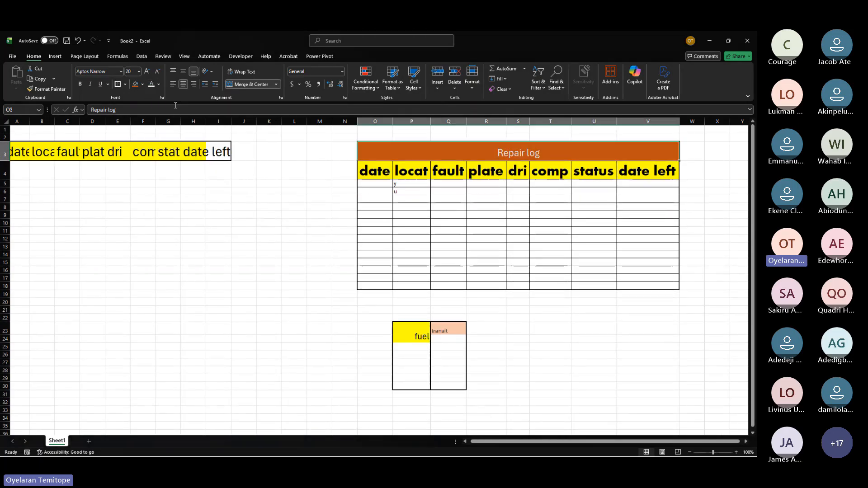
# Step: Increase the title font to 36 and make it bold and underlined
pyautogui.click(146, 72)
pyautogui.click(147, 72)
pyautogui.click(147, 71)
pyautogui.click(147, 72)
pyautogui.click(147, 72)
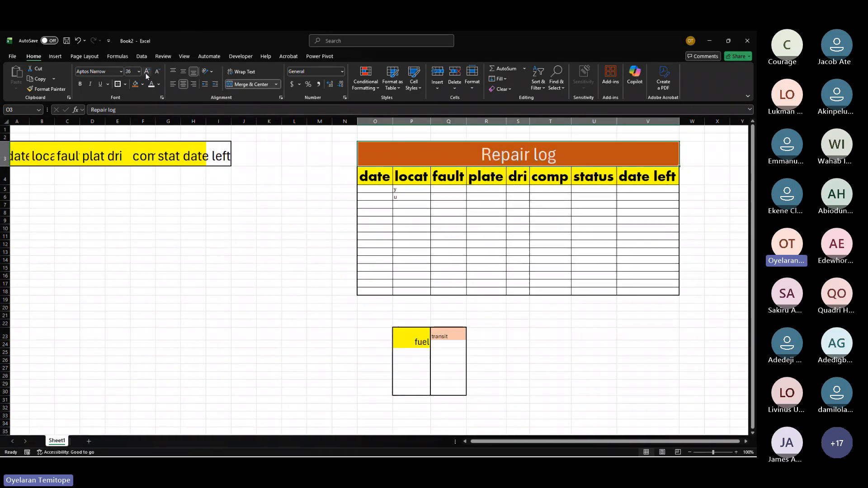
pyautogui.click(80, 83)
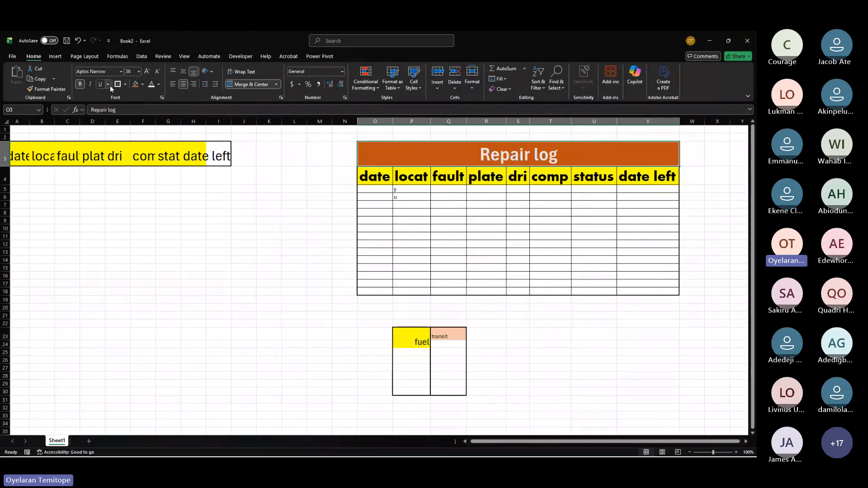
pyautogui.click(101, 85)
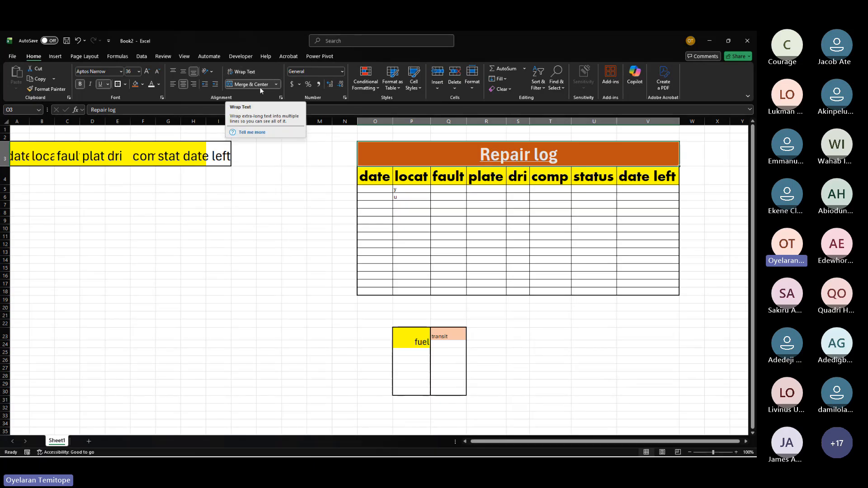
# Step: Enter the long sample text "0ooooooooooooo" in cell K7
pyautogui.click(258, 171)
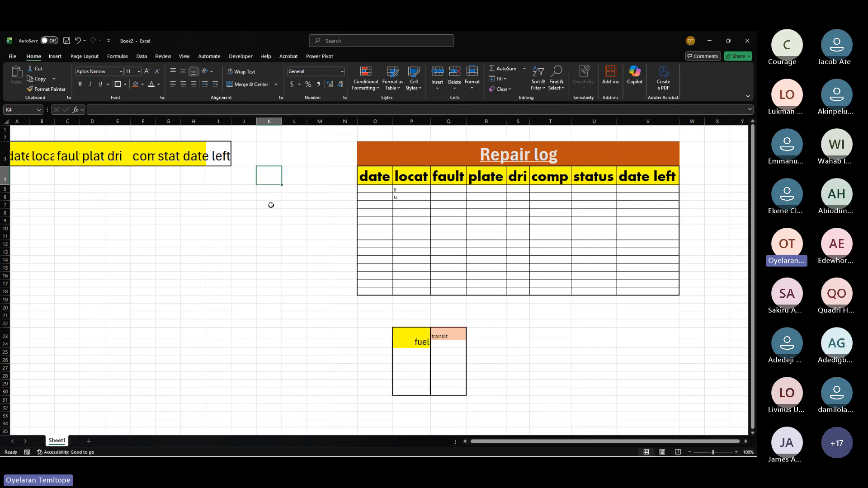
pyautogui.click(272, 207)
pyautogui.write('0o')
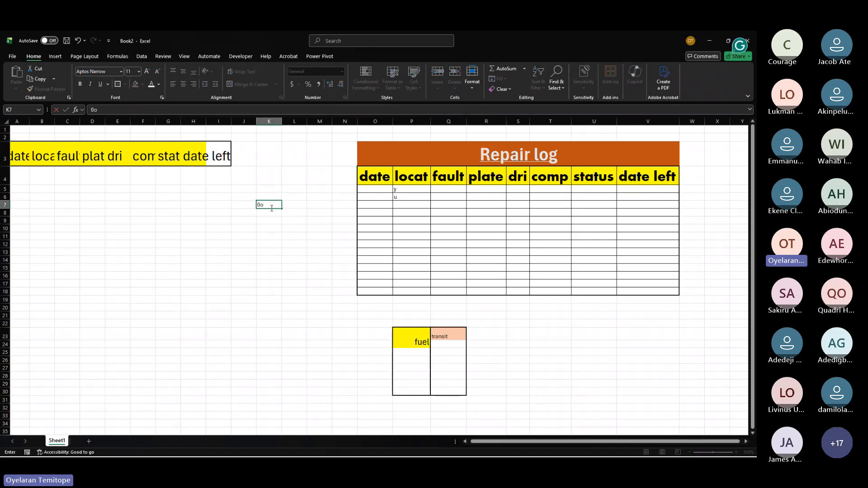
pyautogui.write('ooooooooooo')
pyautogui.click(276, 219)
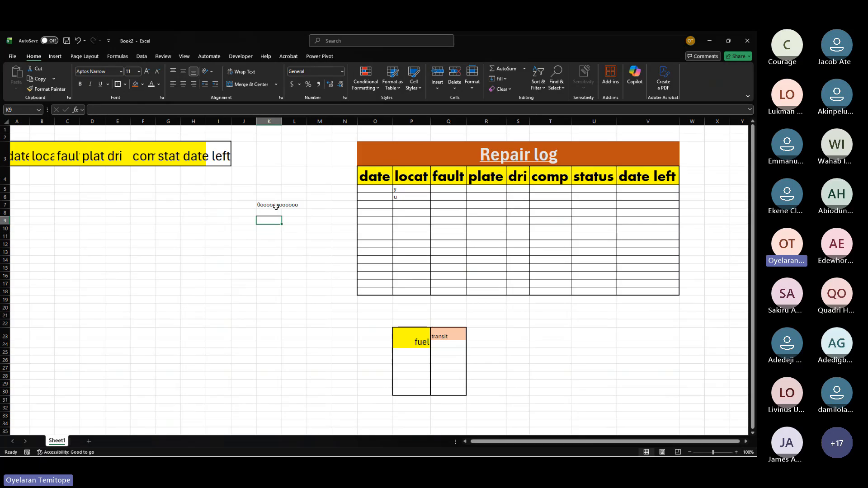
# Step: Apply wrap text to cell K7, then undo the wrapping
pyautogui.click(272, 208)
pyautogui.click(294, 204)
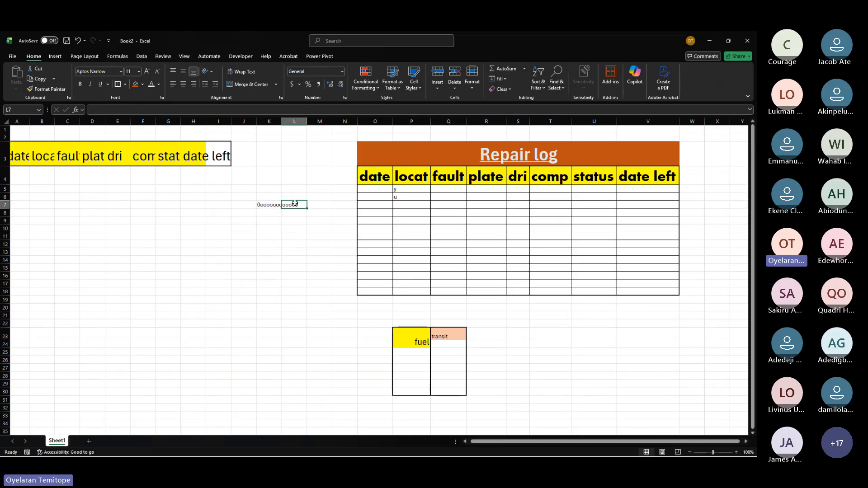
pyautogui.click(267, 204)
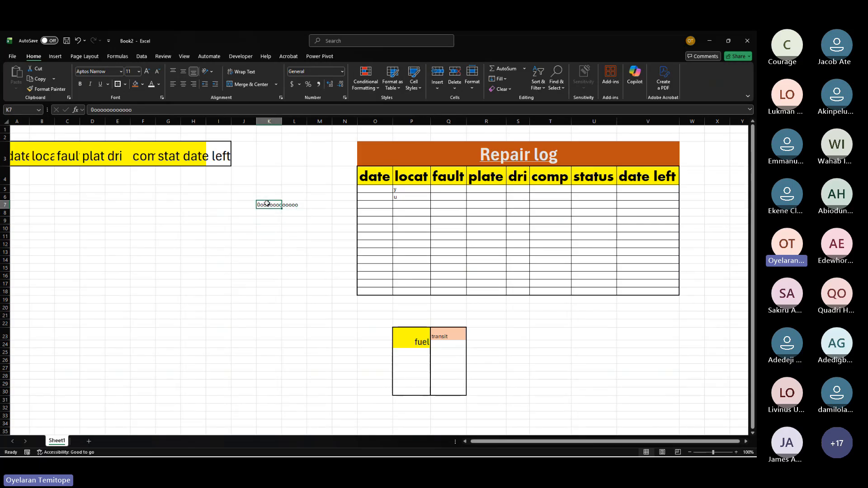
pyautogui.click(237, 74)
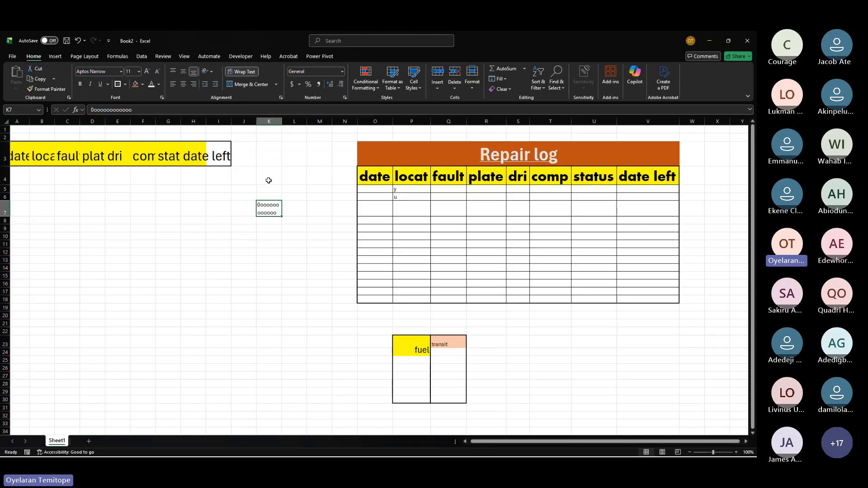
pyautogui.hotkey('ctrl', 'z')
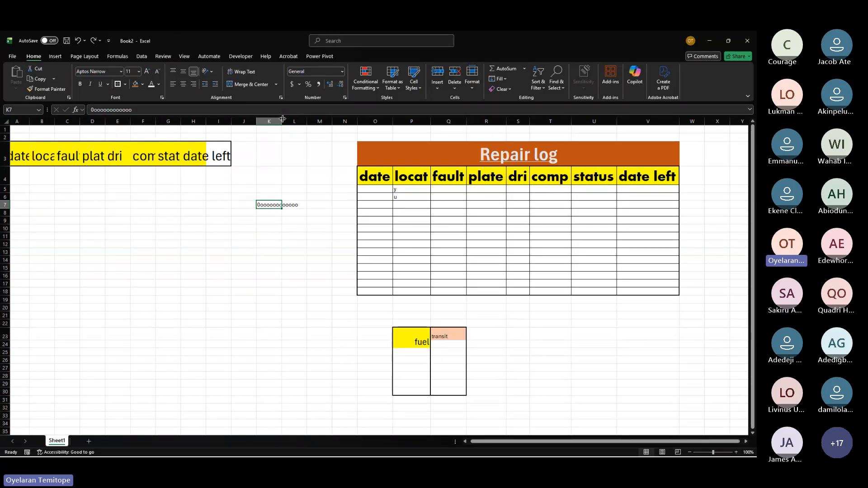
# Step: Widen column K so the K7 text fits, undoing and redoing the width change
pyautogui.moveTo(282, 118); pyautogui.dragTo(302, 102)
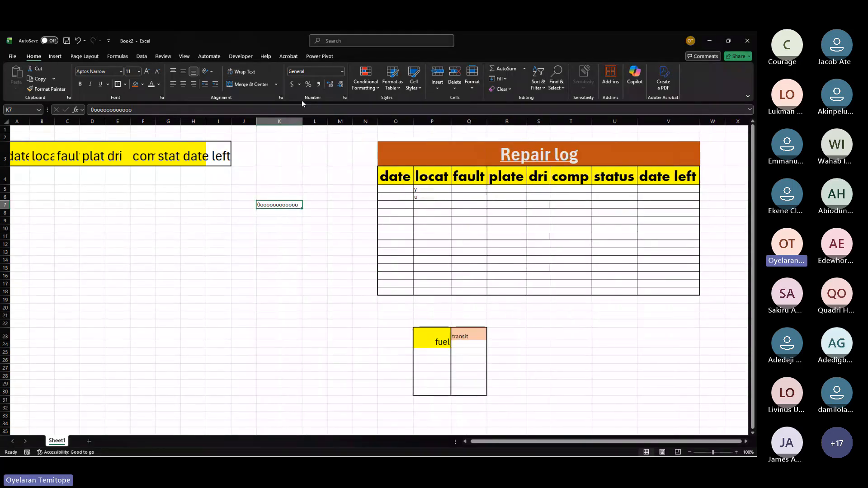
pyautogui.hotkey('ctrl', 'z')
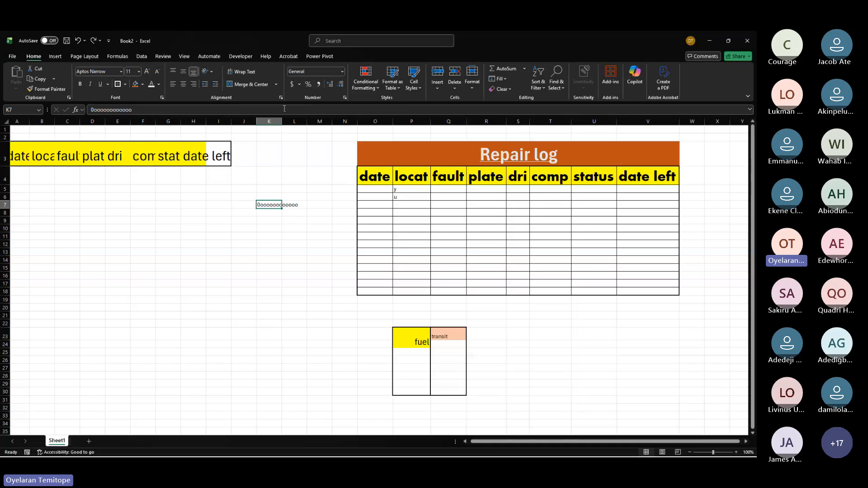
pyautogui.hotkey('ctrl', 'y')
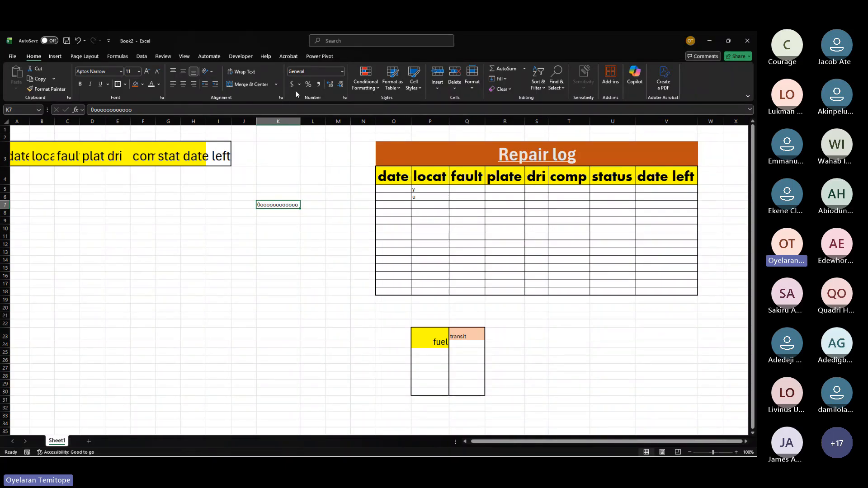
# Step: Enter 500 in cell M9
pyautogui.hscroll(3, 478, 231)
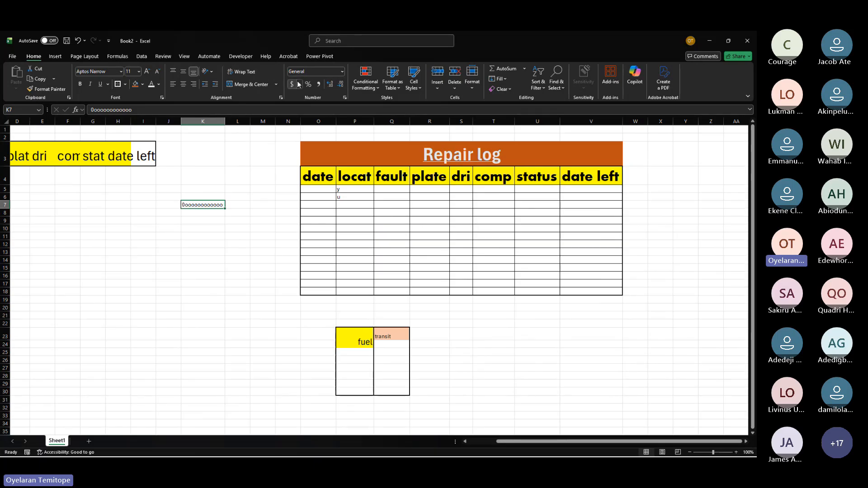
pyautogui.click(261, 223)
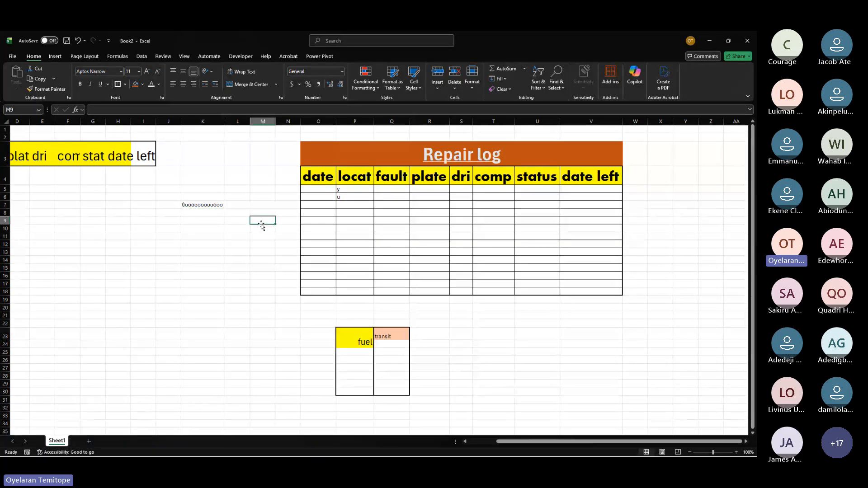
pyautogui.write('500')
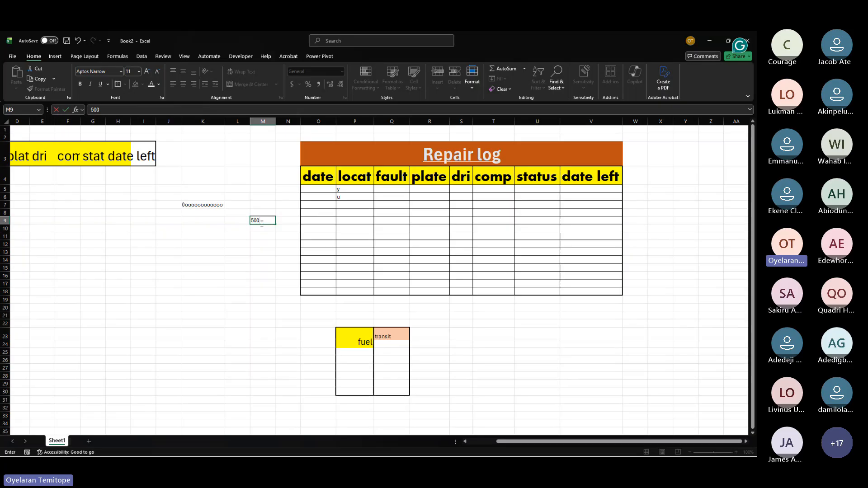
pyautogui.press('Return')
# Step: Apply accounting format to M9 and reduce it to no decimal places
pyautogui.moveTo(263, 222)
pyautogui.mouseDown()
pyautogui.moveTo(265, 245)
pyautogui.moveTo(264, 231)
pyautogui.mouseUp()
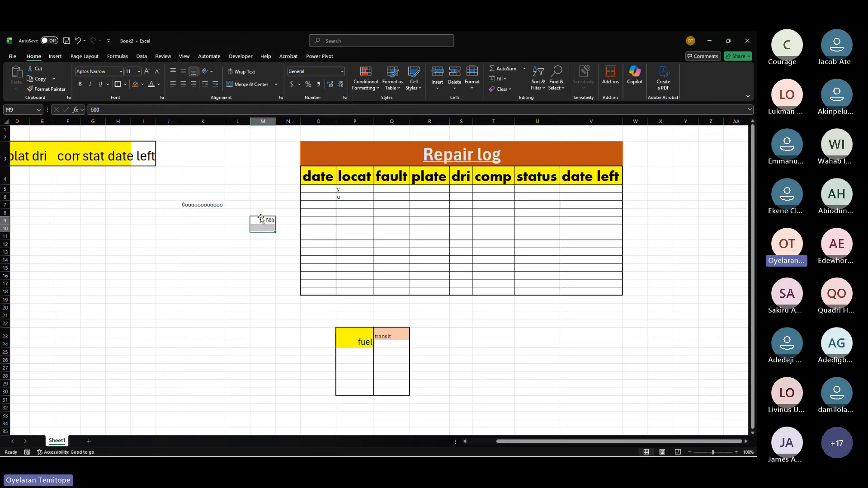
pyautogui.click(263, 223)
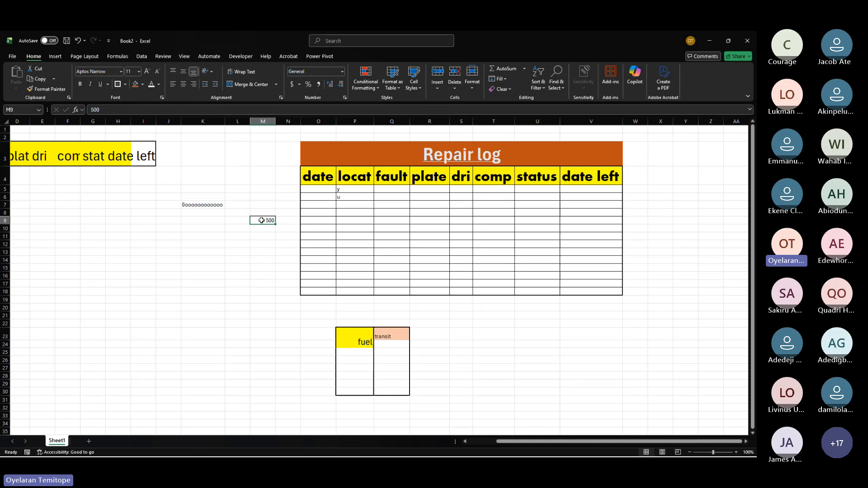
pyautogui.click(293, 84)
pyautogui.click(340, 84)
pyautogui.click(340, 84)
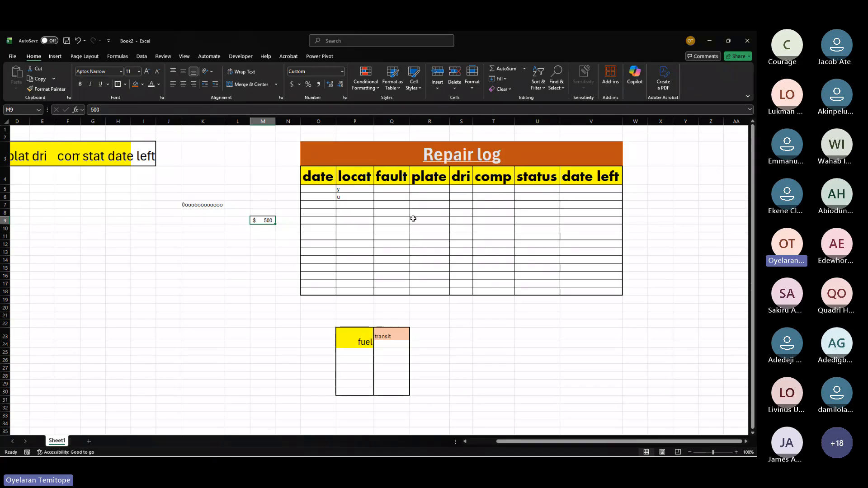
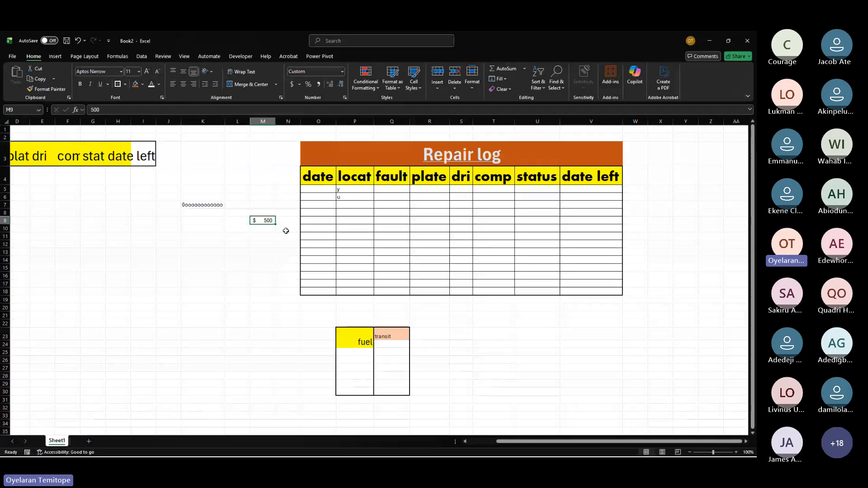
# Step: Enter 10000 in cell M15
pyautogui.click(268, 237)
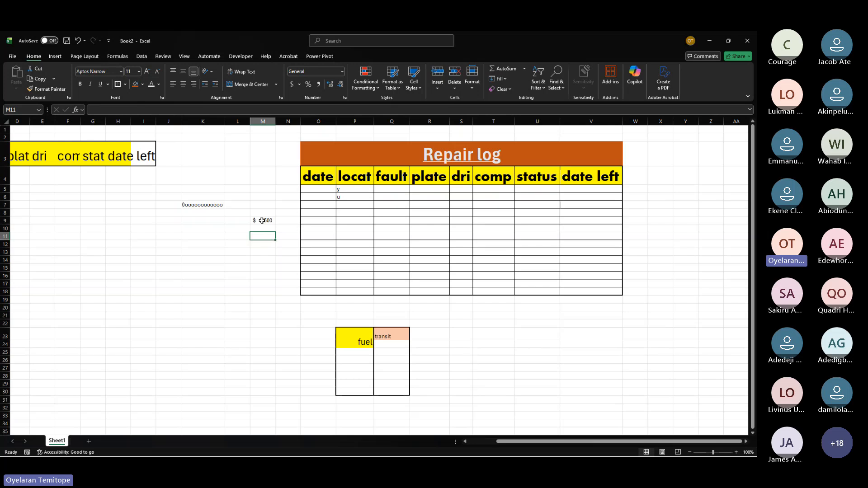
pyautogui.click(262, 220)
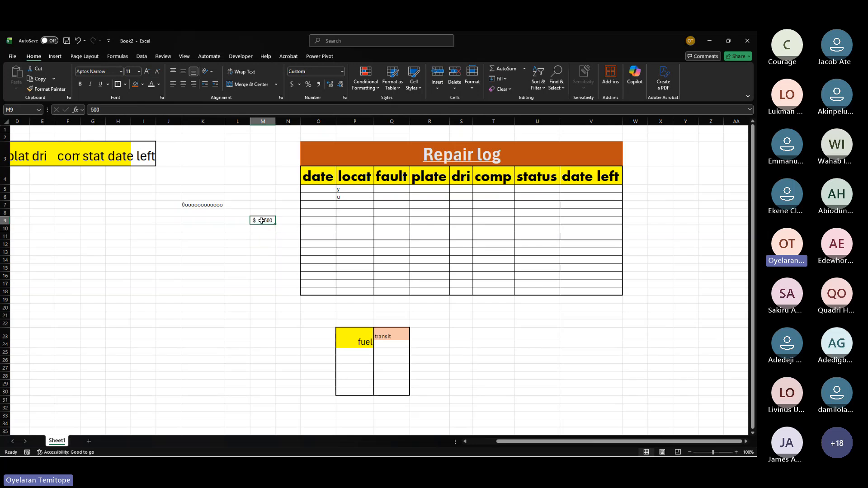
pyautogui.click(266, 266)
pyautogui.write('105000')
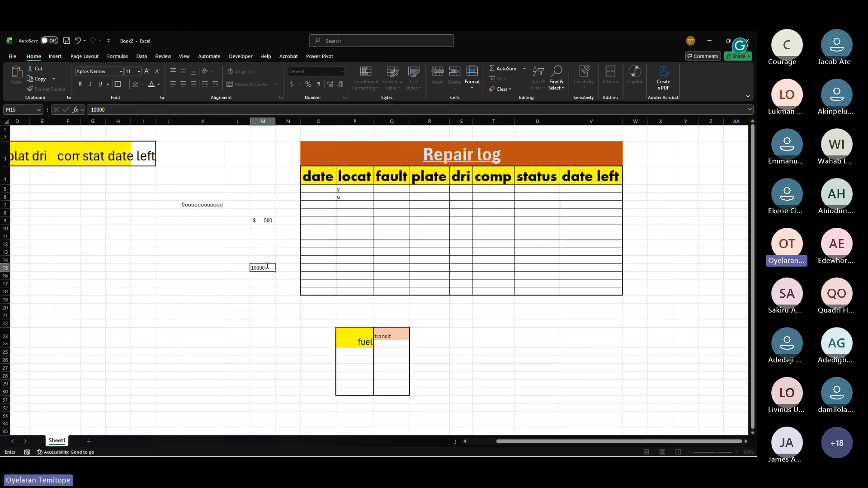
pyautogui.press('Return')
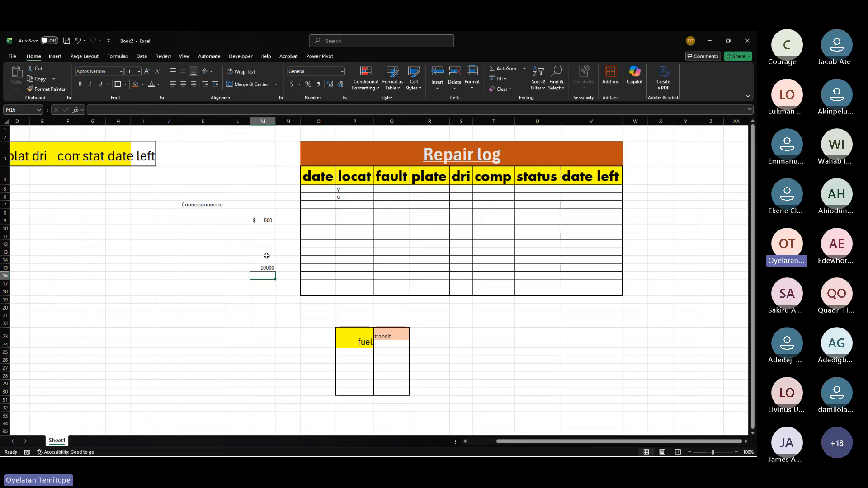
# Step: Enter the label "(amount N)" in cell M14
pyautogui.click(263, 259)
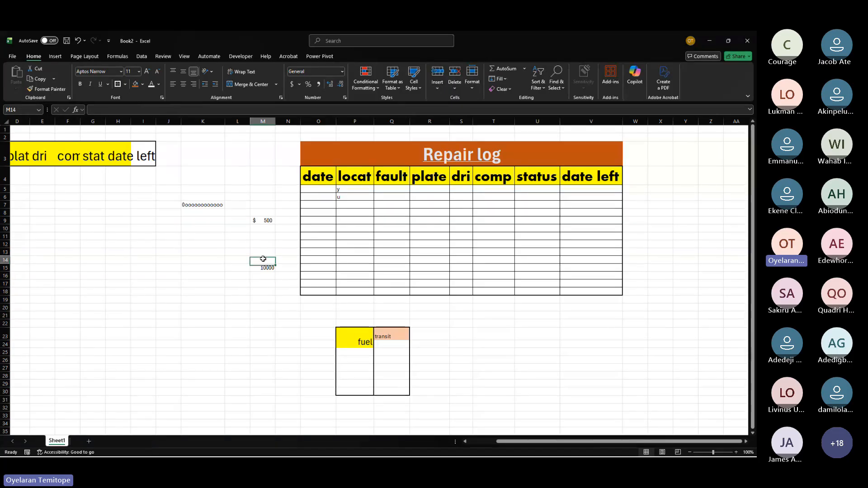
pyautogui.write('(a')
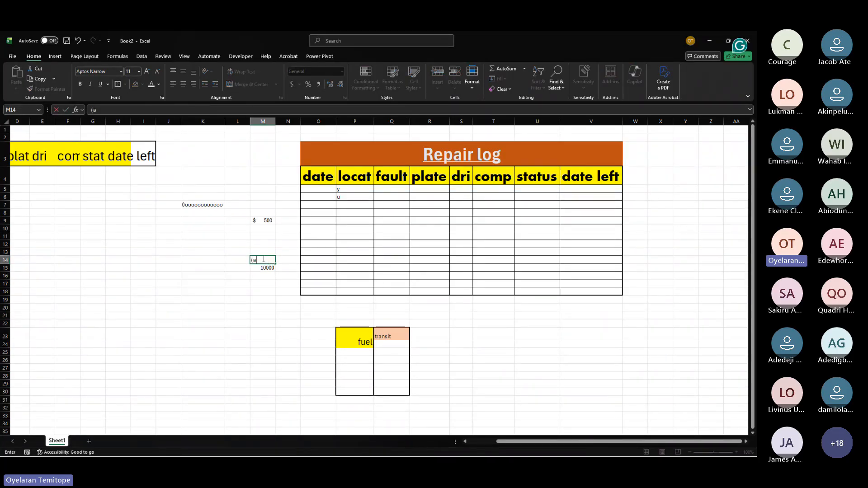
pyautogui.write('mount N)')
pyautogui.press('Return')
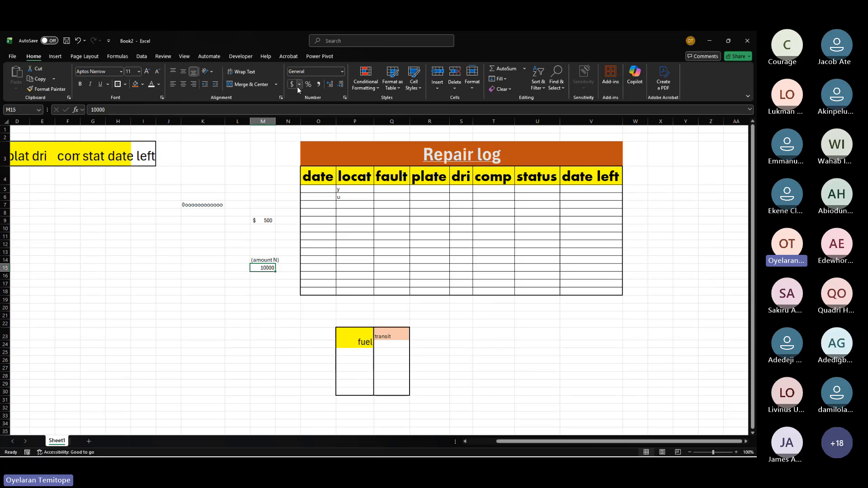
# Step: Apply accounting format to M15 with the ₦ Edo currency symbol and 0 decimal places
pyautogui.click(298, 86)
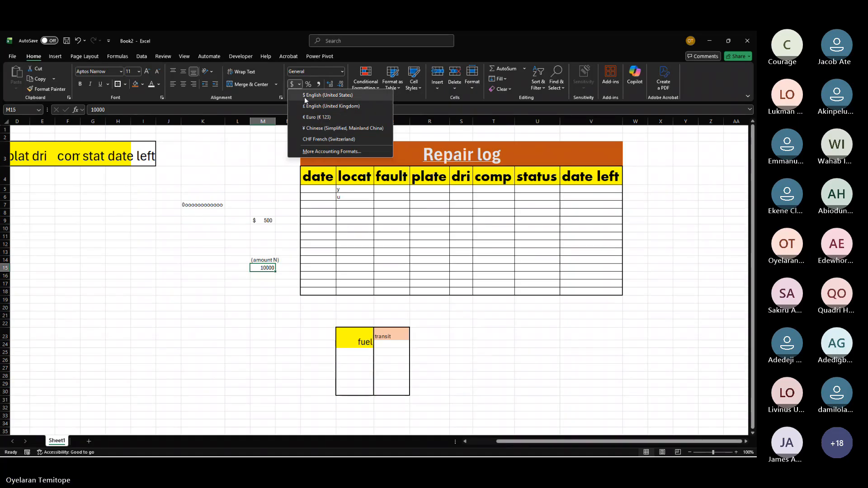
pyautogui.click(311, 152)
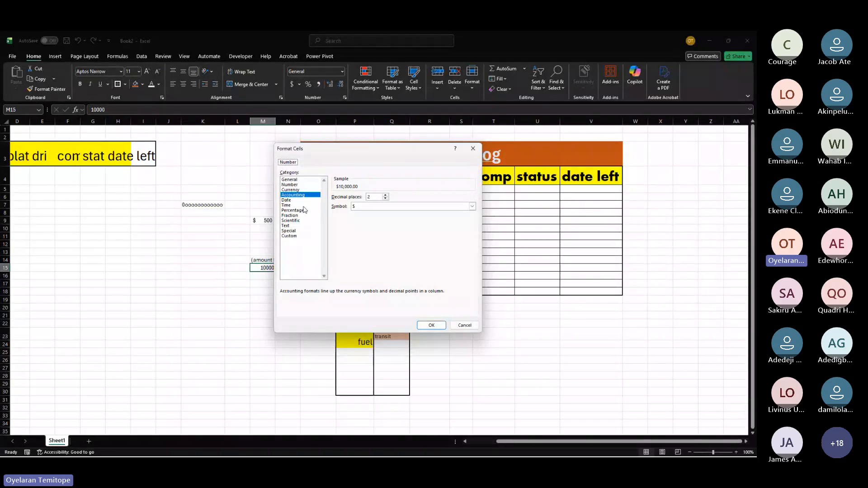
pyautogui.click(297, 190)
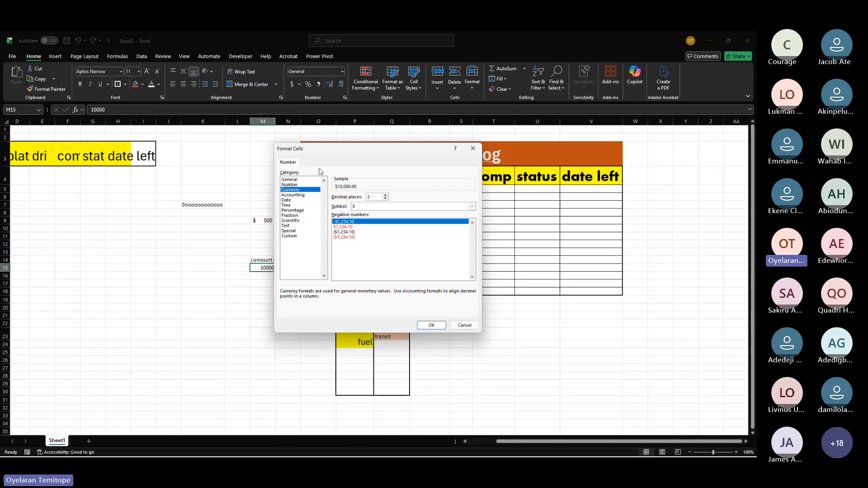
pyautogui.moveTo(339, 153); pyautogui.dragTo(452, 159)
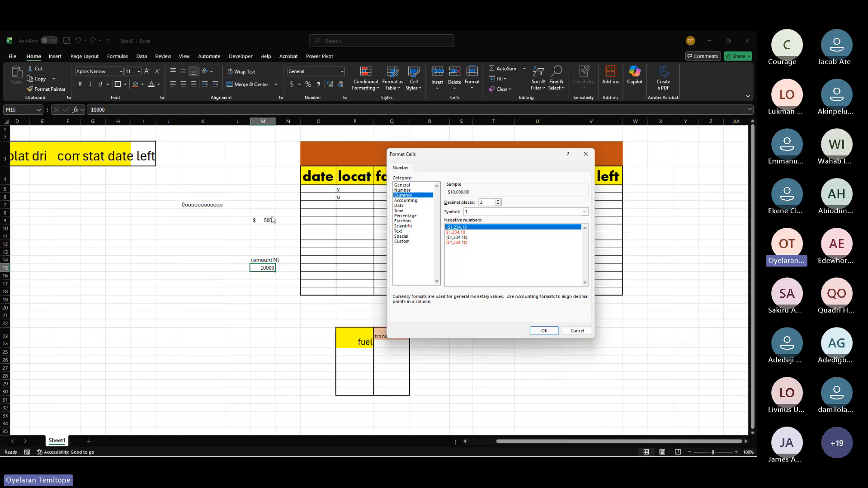
pyautogui.click(401, 201)
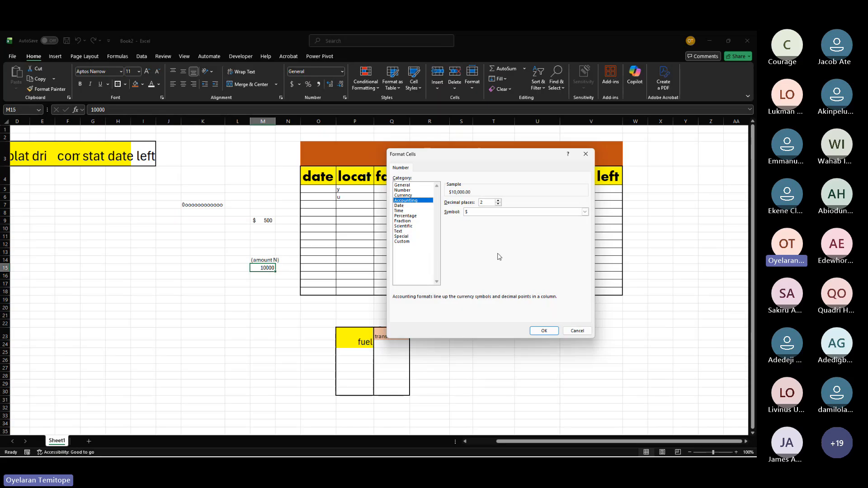
pyautogui.click(474, 212)
pyautogui.click(473, 214)
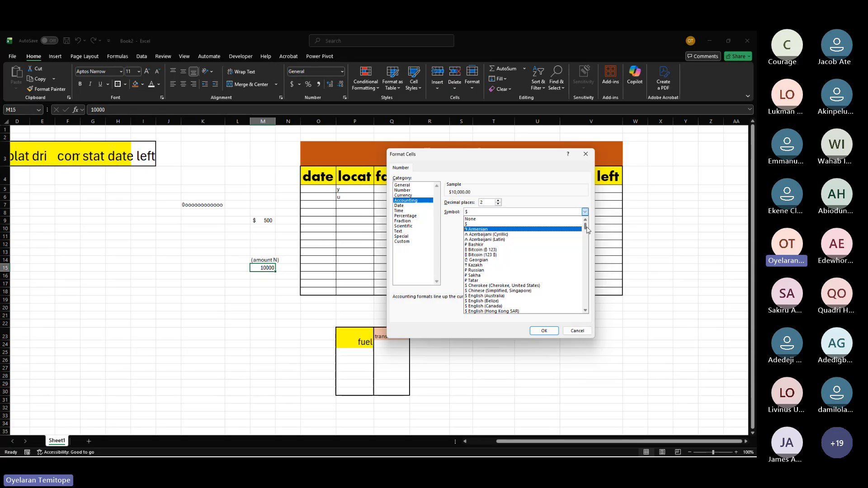
pyautogui.moveTo(586, 229); pyautogui.dragTo(587, 237)
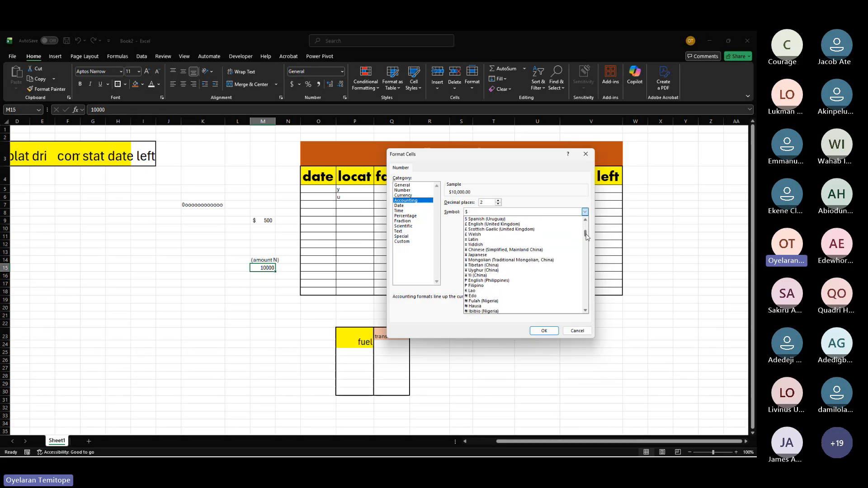
pyautogui.click(476, 298)
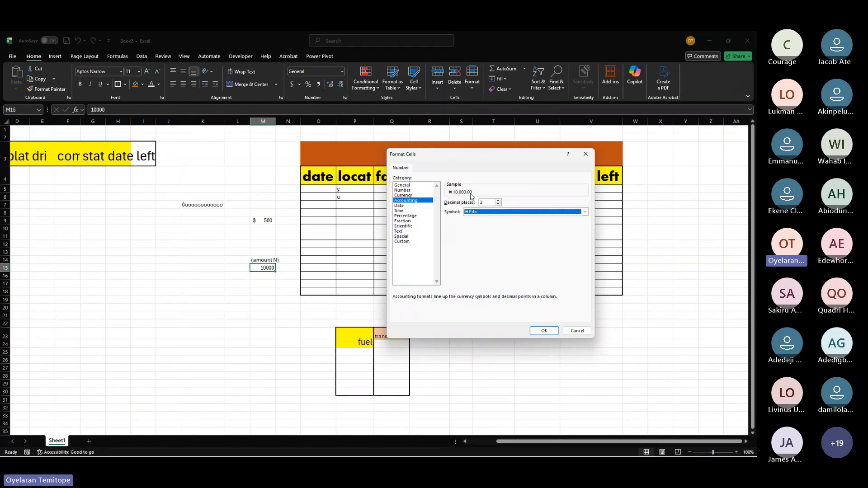
pyautogui.click(483, 202)
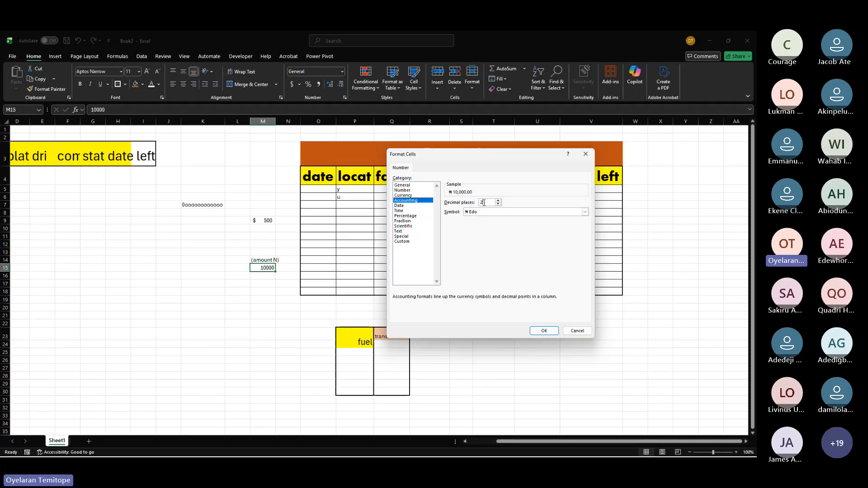
pyautogui.press('BackSpace')
pyautogui.click(538, 330)
pyautogui.click(271, 276)
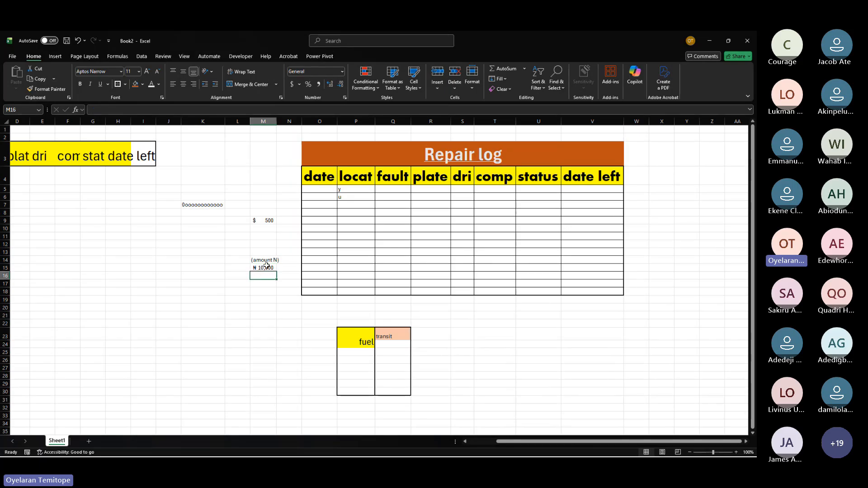
pyautogui.click(262, 221)
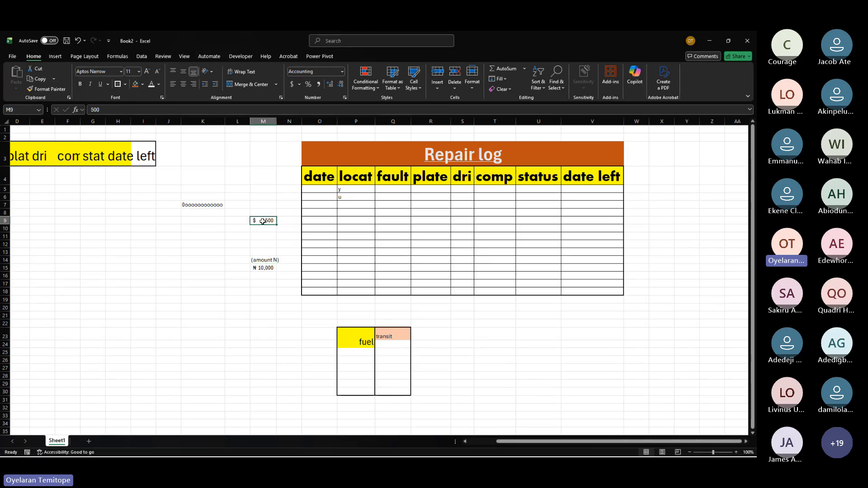
pyautogui.click(300, 85)
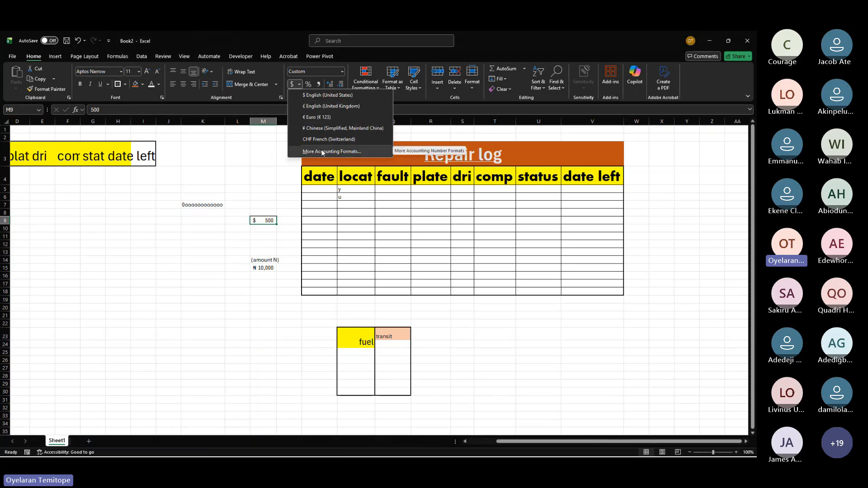
pyautogui.click(264, 267)
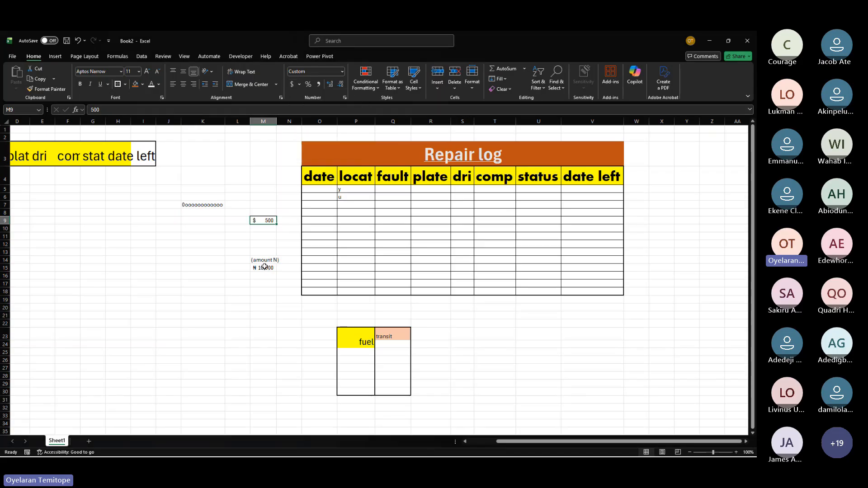
pyautogui.click(264, 267)
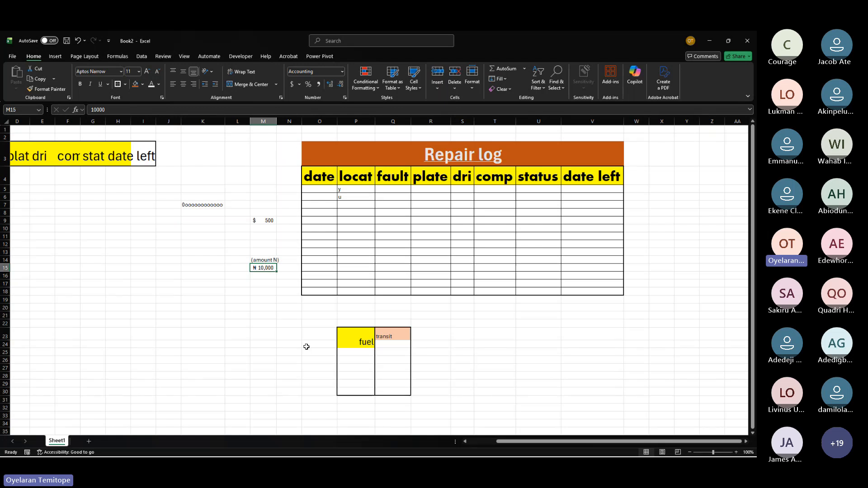
pyautogui.hscroll(3, 184, 315)
pyautogui.hscroll(-3, 184, 315)
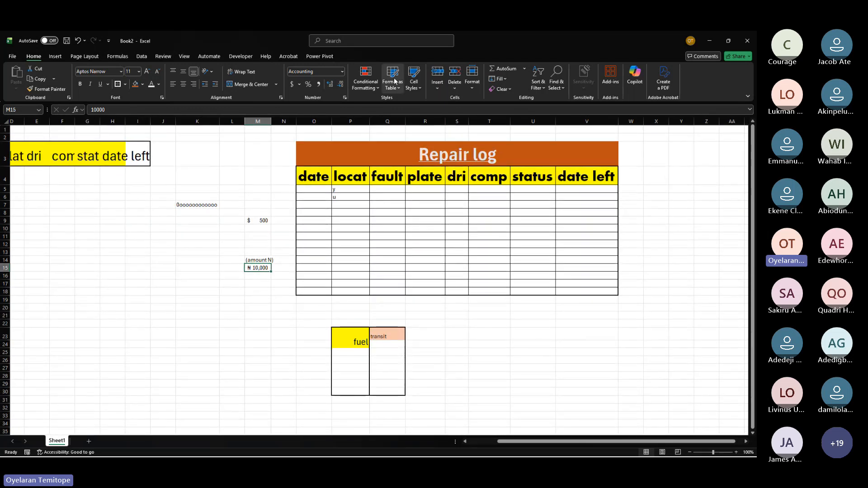
# Step: Browse the Conditional Formatting options, including Highlight Cells Rules
pyautogui.click(373, 88)
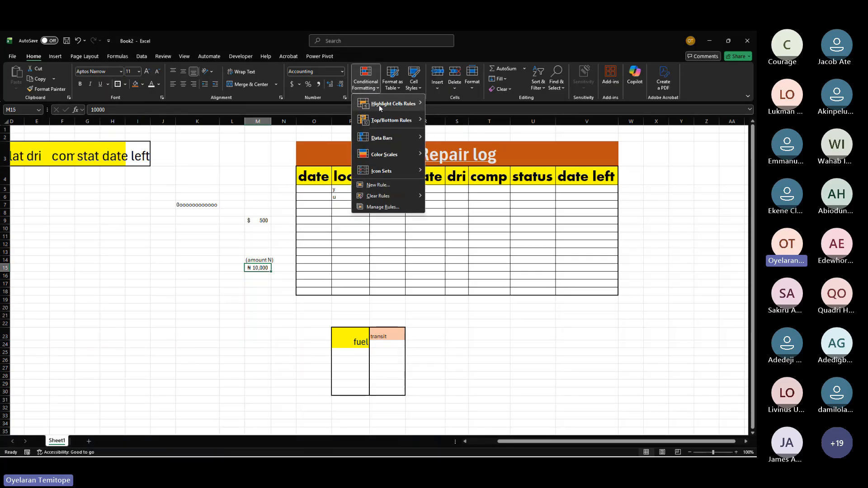
pyautogui.moveTo(373, 106)
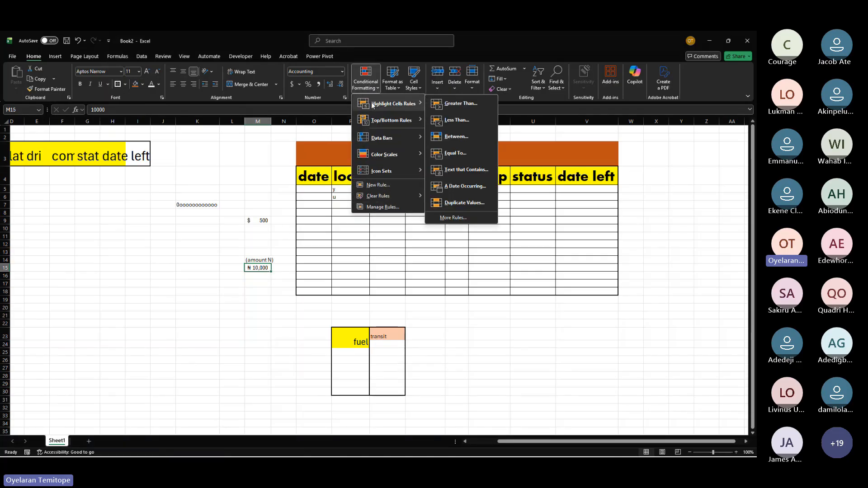
pyautogui.hscroll(10, 427, 226)
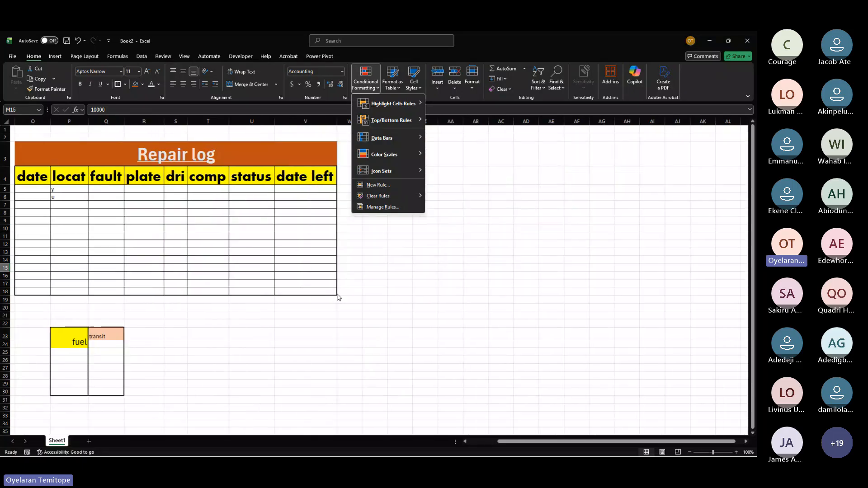
pyautogui.click(428, 188)
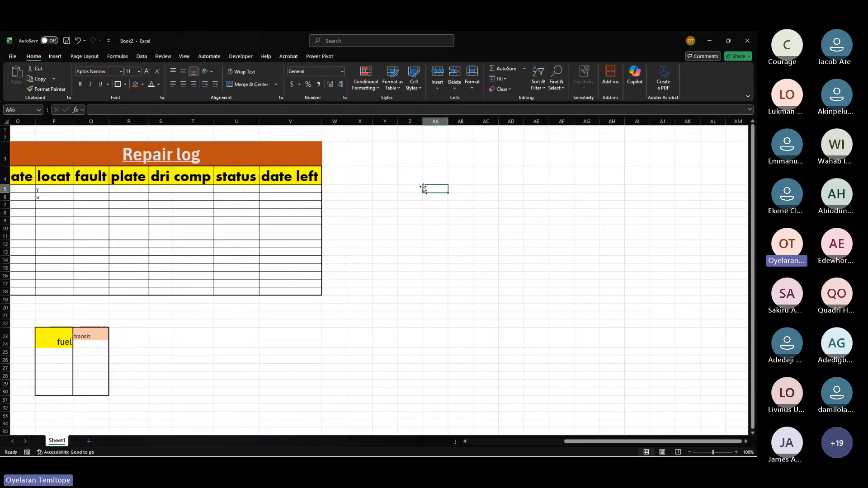
pyautogui.write('=tr')
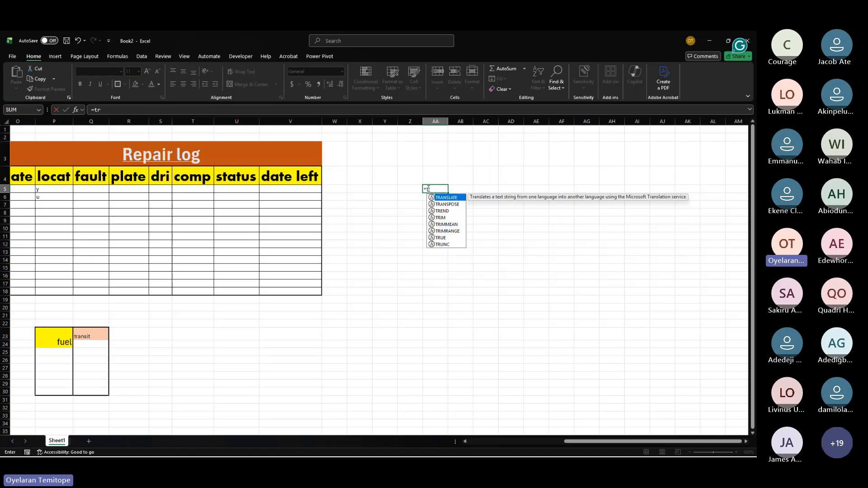
pyautogui.press('BackSpace')
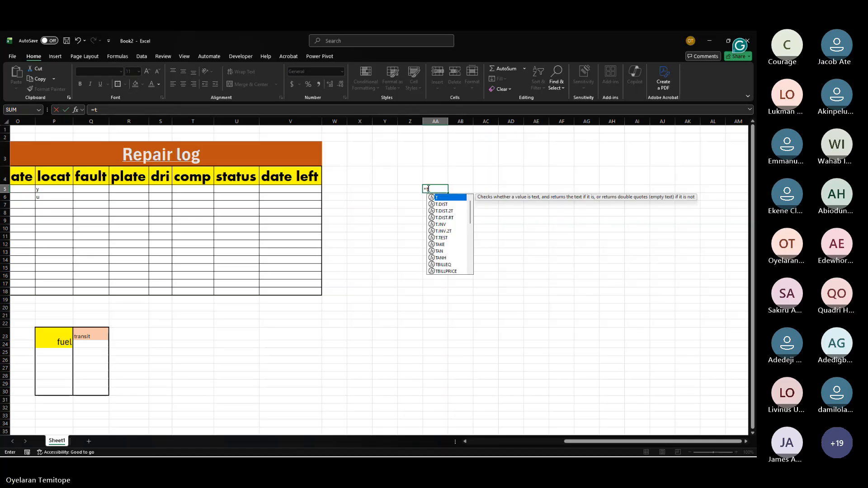
pyautogui.press('Escape')
pyautogui.press('Escape')
# Step: Enter =RANDBETWEEN(5000,80000) in cell F16 and fill the formula down to F35
pyautogui.press('Home')
pyautogui.click(138, 274)
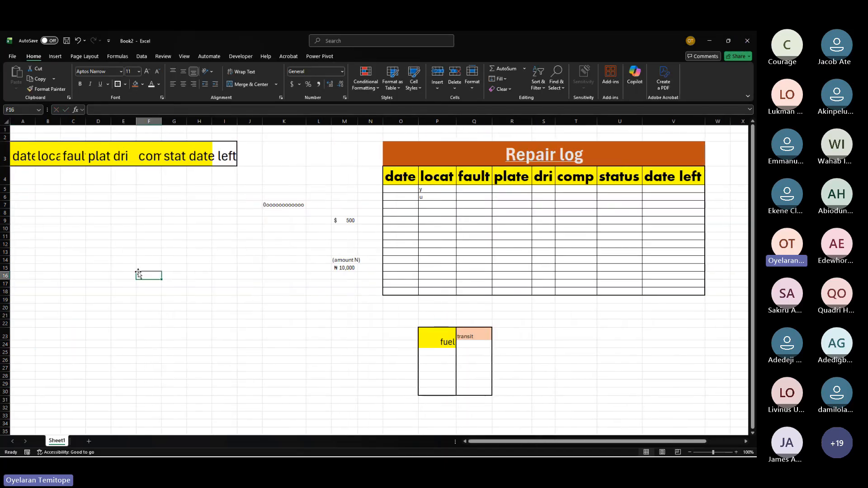
pyautogui.write('=')
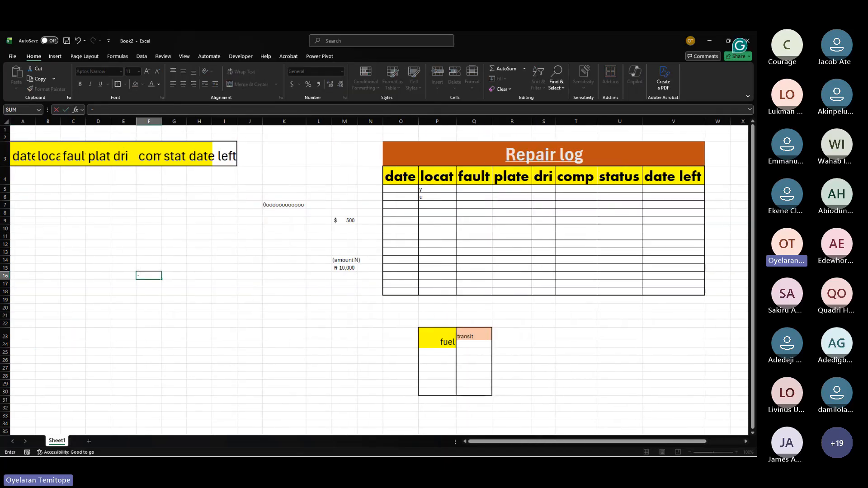
pyautogui.write('rand')
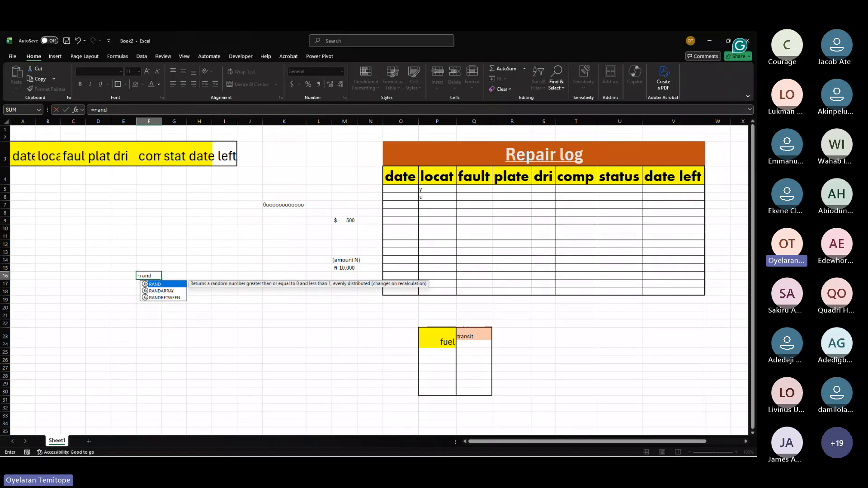
pyautogui.press('Down')
pyautogui.press('Down')
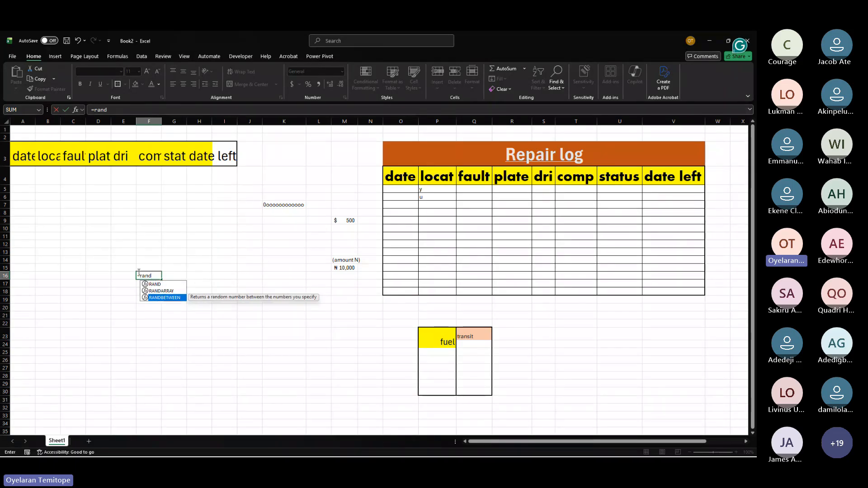
pyautogui.press('Tab')
pyautogui.write('5')
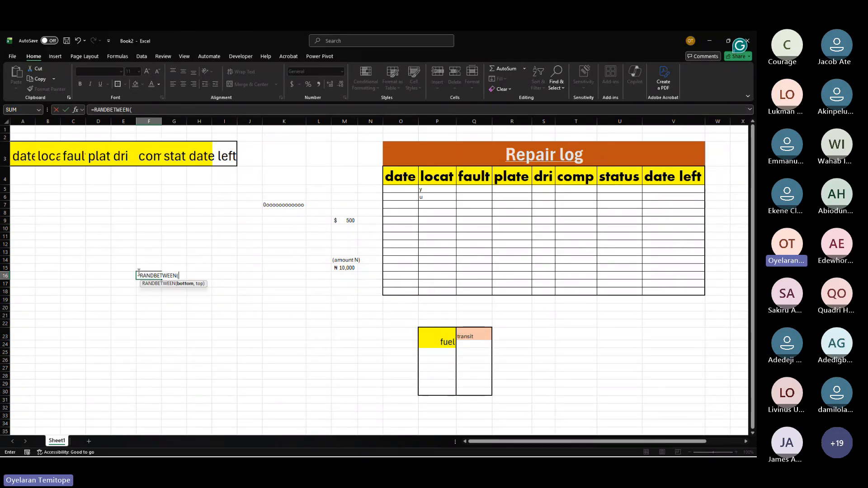
pyautogui.write('000,8000')
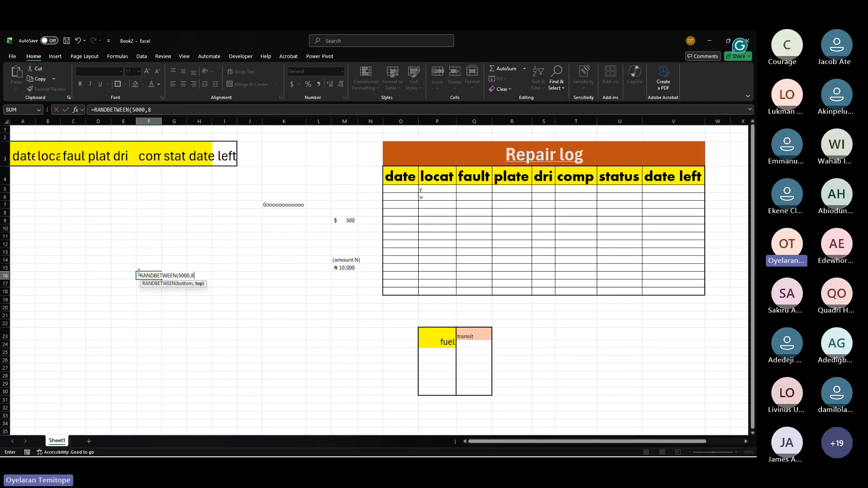
pyautogui.write('0')
pyautogui.press('Return')
pyautogui.moveTo(145, 275); pyautogui.dragTo(163, 433)
pyautogui.scroll(-2, 174, 340)
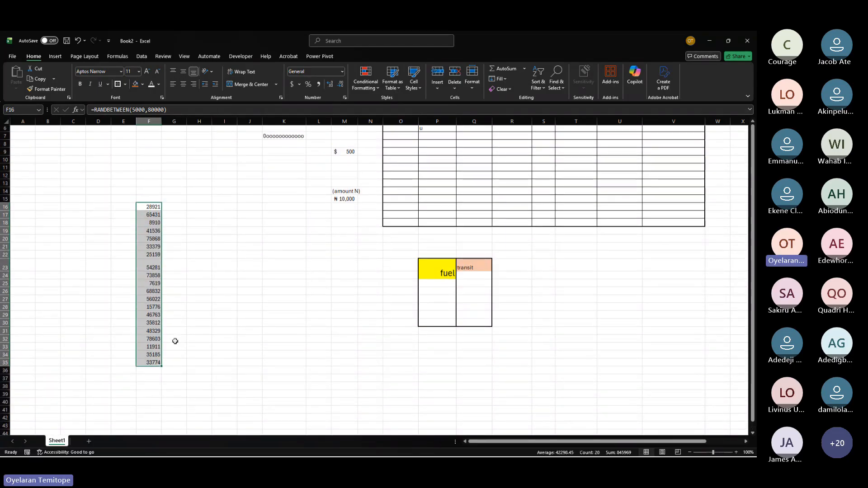
# Step: Copy the random numbers in F16:F35 and paste them back over the same range as values
pyautogui.hotkey('ctrl', 'c')
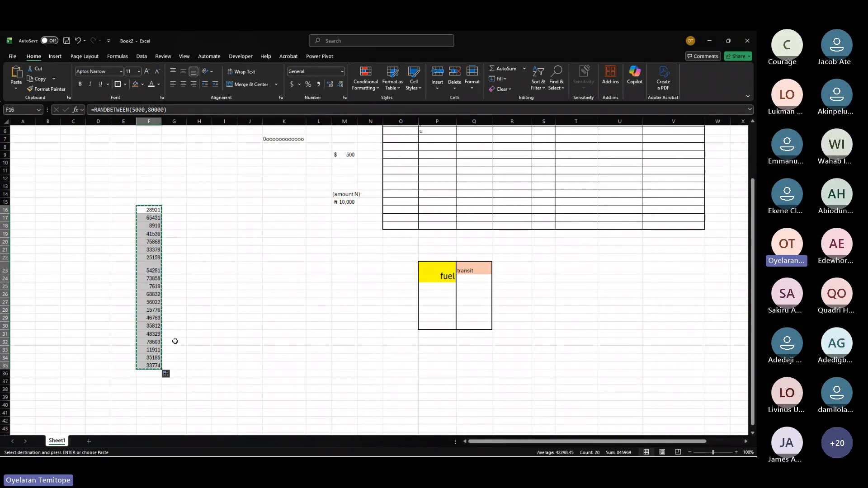
pyautogui.rightClick(141, 217)
pyautogui.click(176, 265)
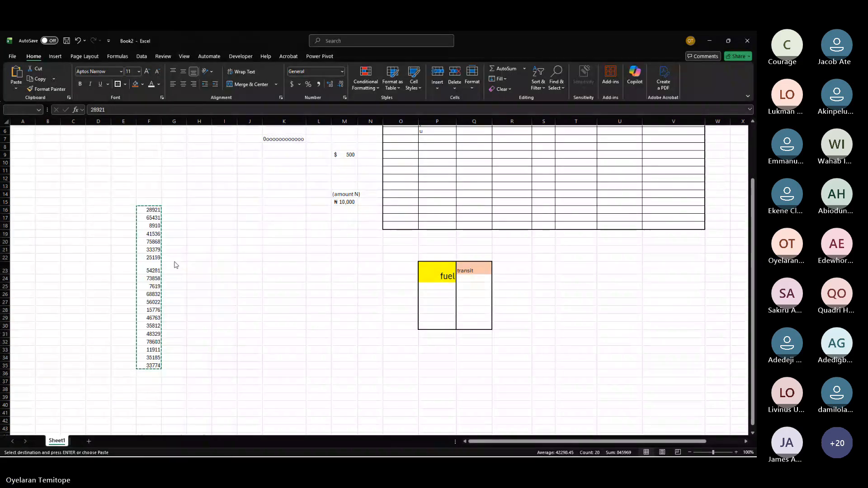
pyautogui.hotkey('ctrl', 'v')
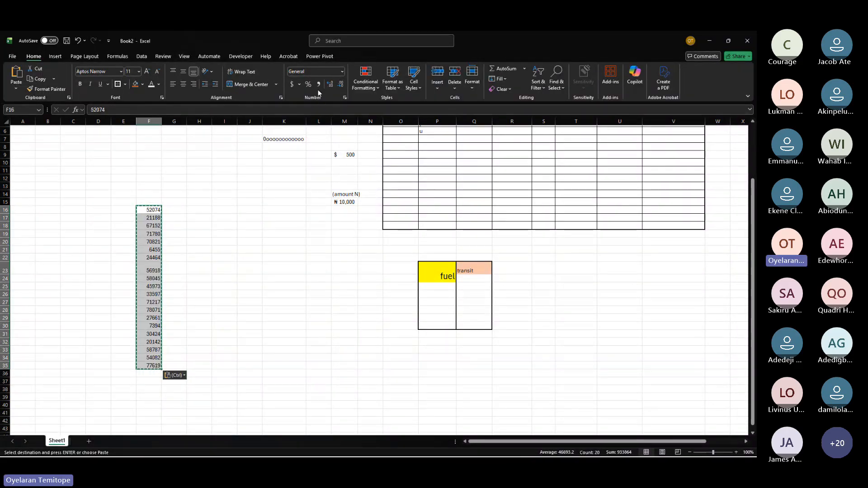
# Step: Fill cell F18 with orange
pyautogui.scroll(2, 316, 192)
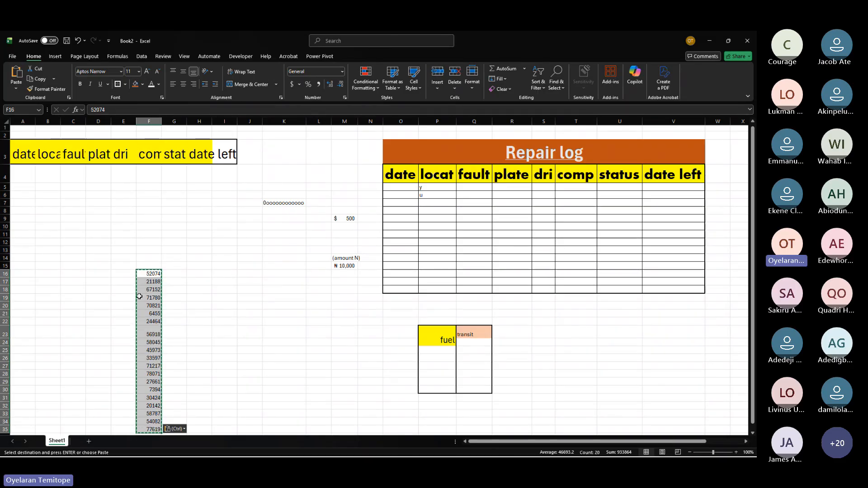
pyautogui.scroll(-1, 139, 296)
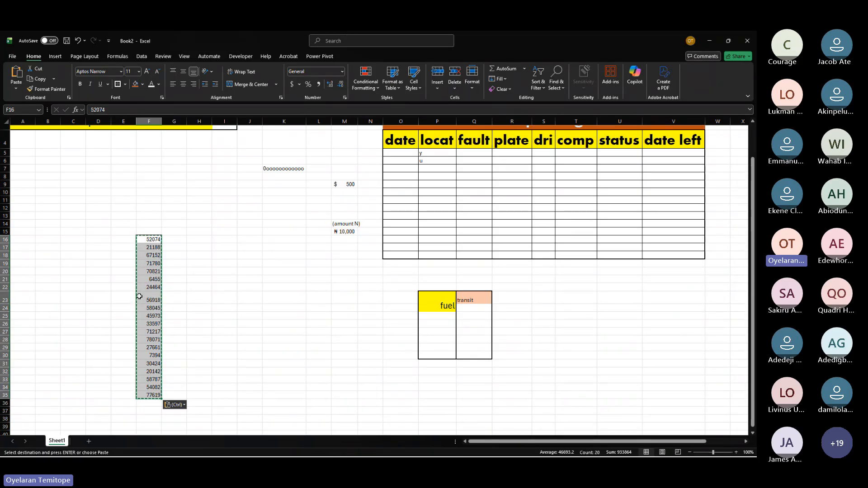
pyautogui.scroll(1, 139, 296)
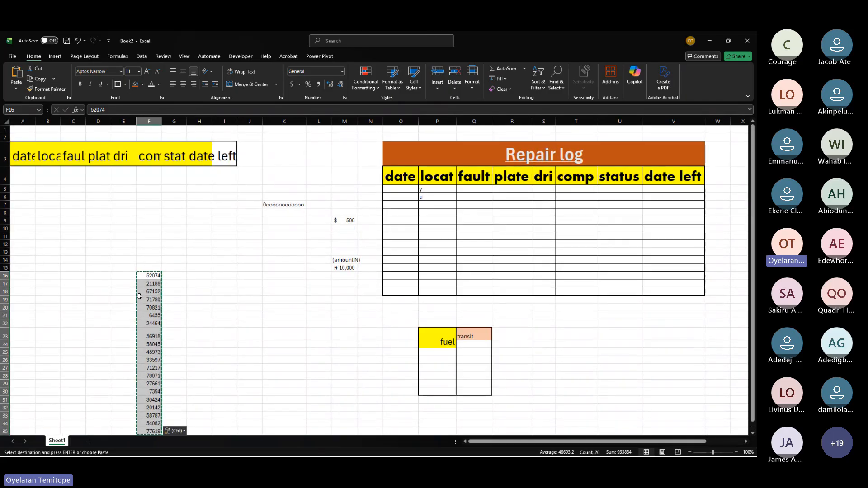
pyautogui.hotkey('ctrl', 'v')
pyautogui.click(141, 292)
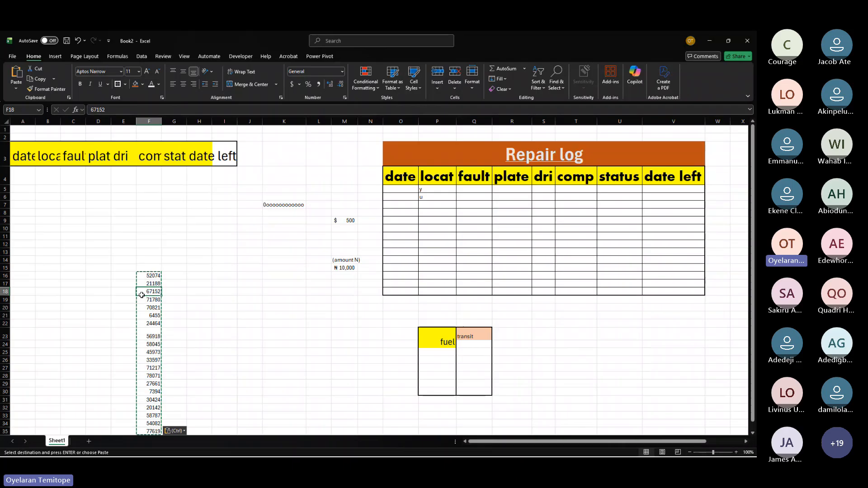
pyautogui.click(136, 85)
pyautogui.click(230, 322)
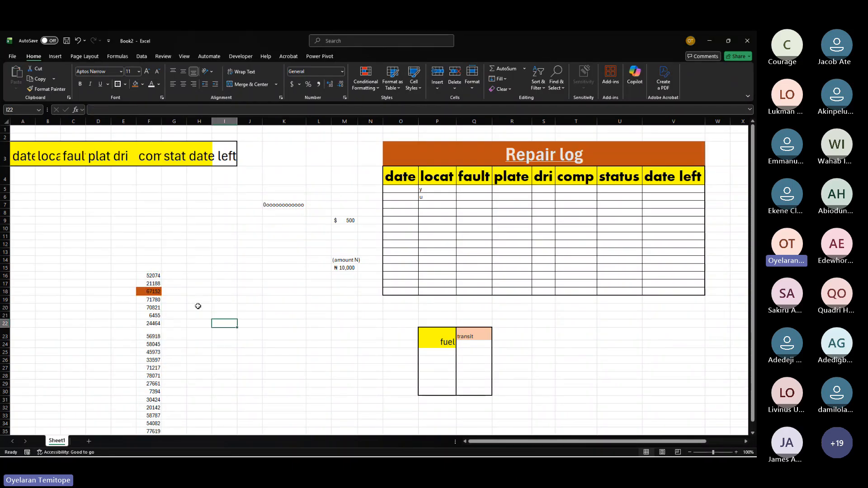
# Step: Change the fill of cell F18 to green
pyautogui.click(152, 292)
pyautogui.click(142, 84)
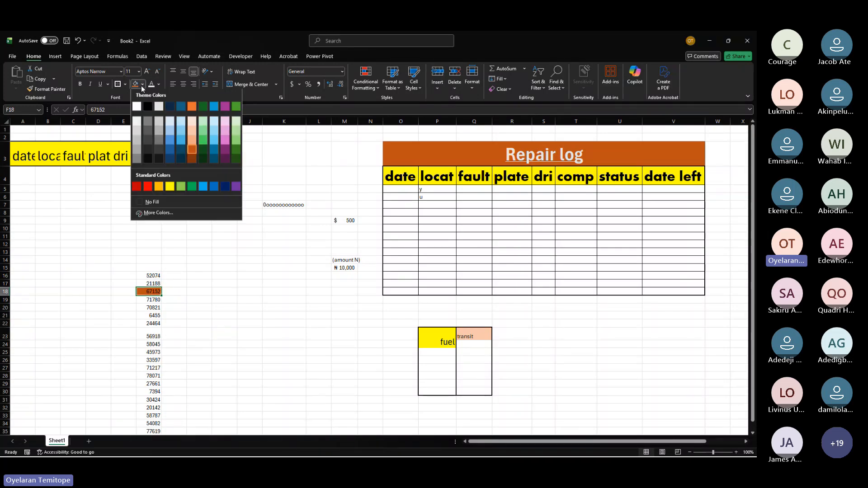
pyautogui.click(203, 142)
pyautogui.click(249, 332)
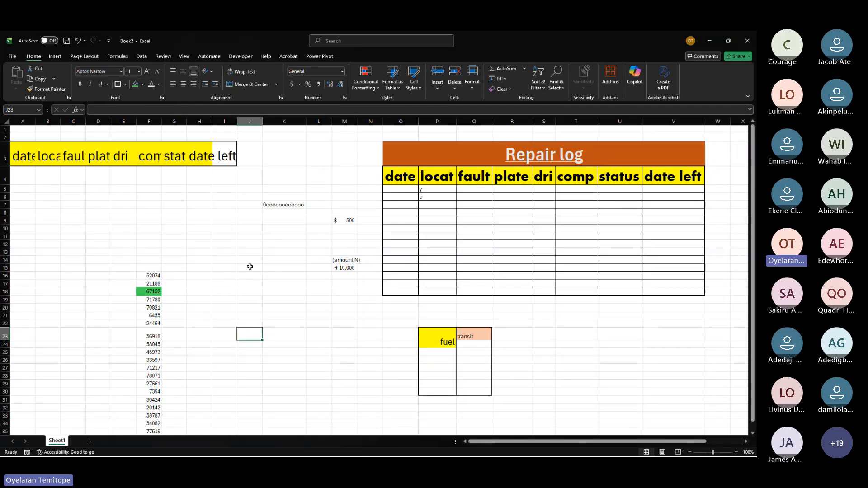
pyautogui.moveTo(248, 267); pyautogui.dragTo(251, 337)
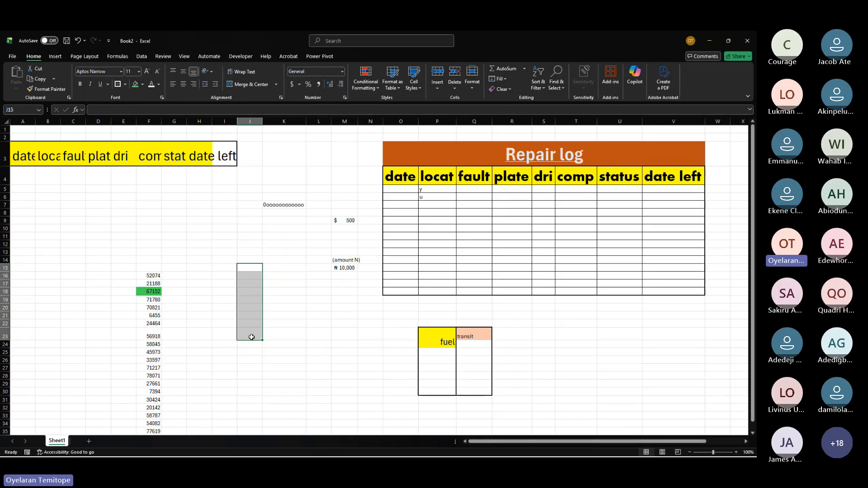
pyautogui.click(152, 292)
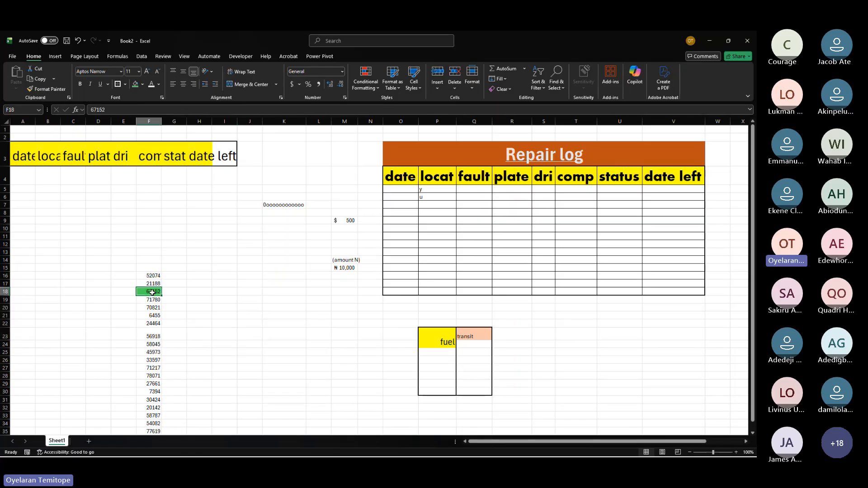
pyautogui.click(198, 258)
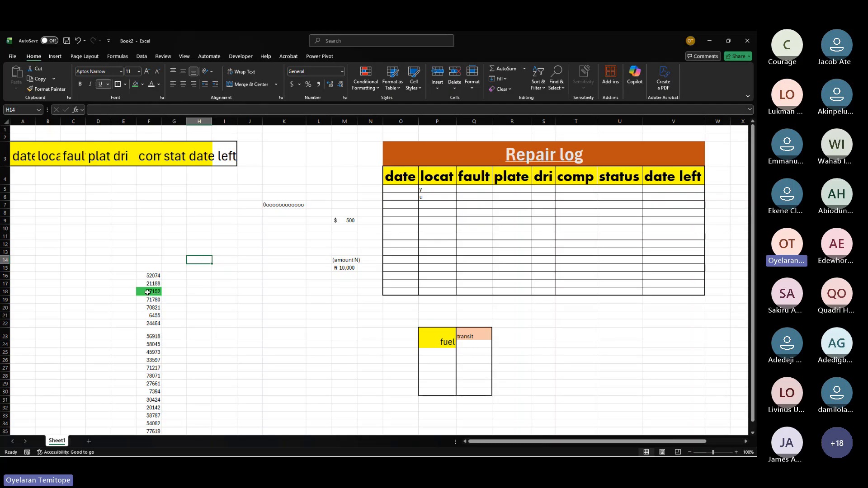
pyautogui.click(147, 292)
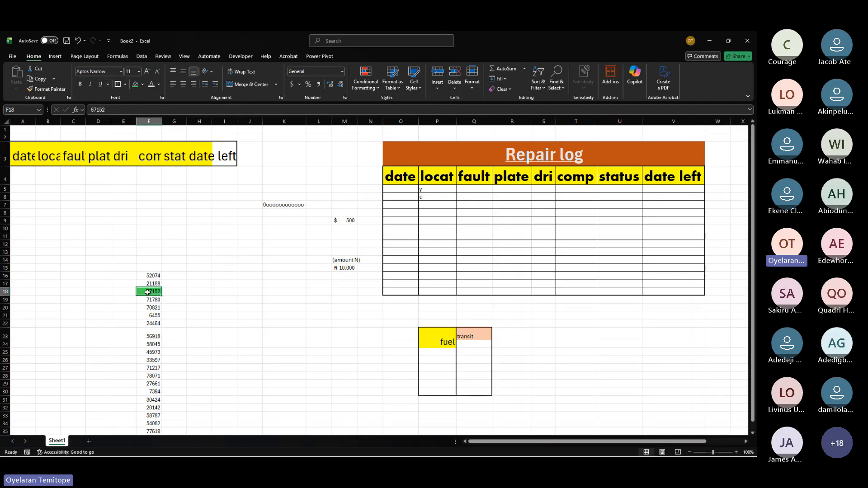
pyautogui.click(193, 266)
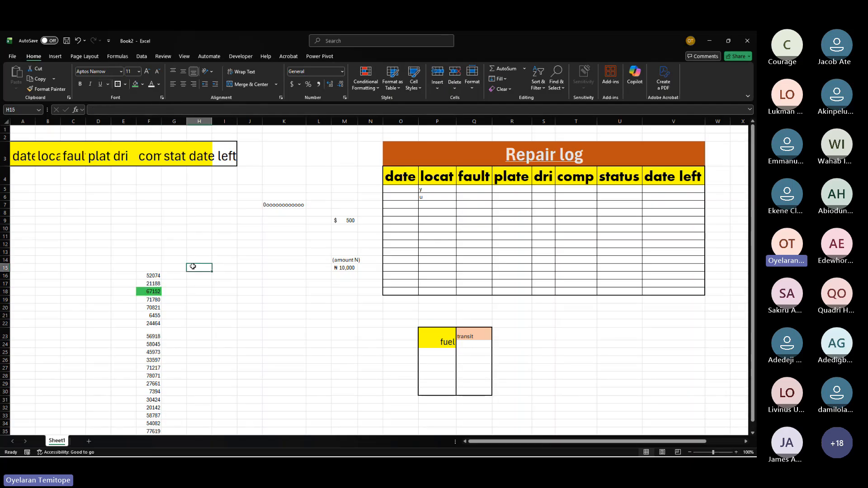
pyautogui.click(198, 290)
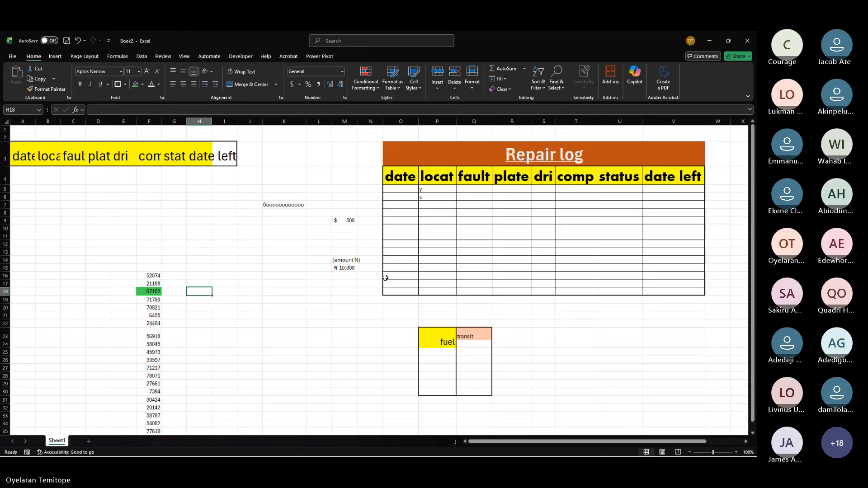
pyautogui.click(733, 222)
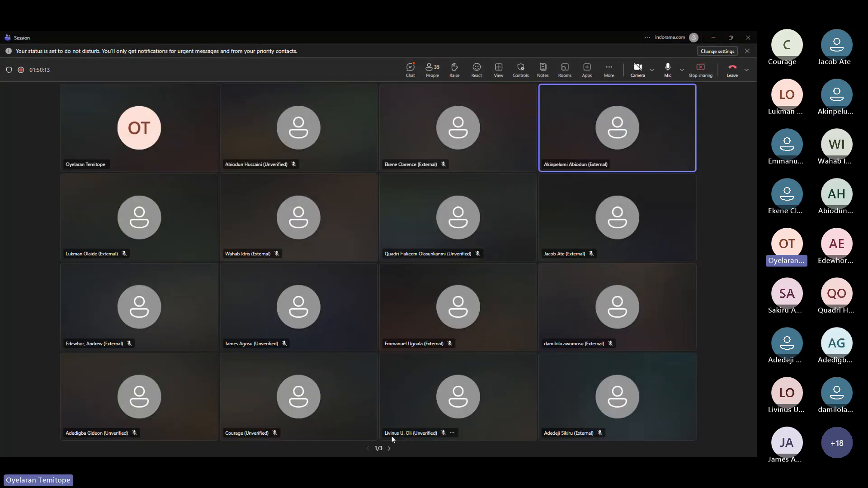
pyautogui.click(389, 449)
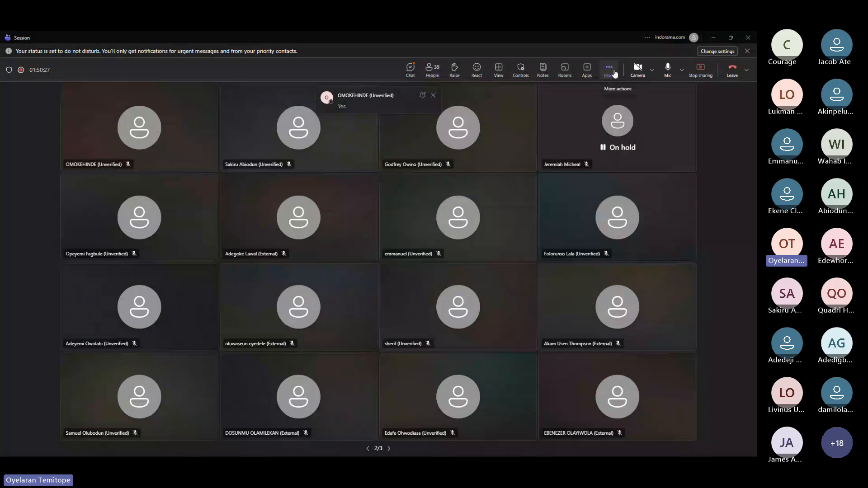
pyautogui.click(713, 38)
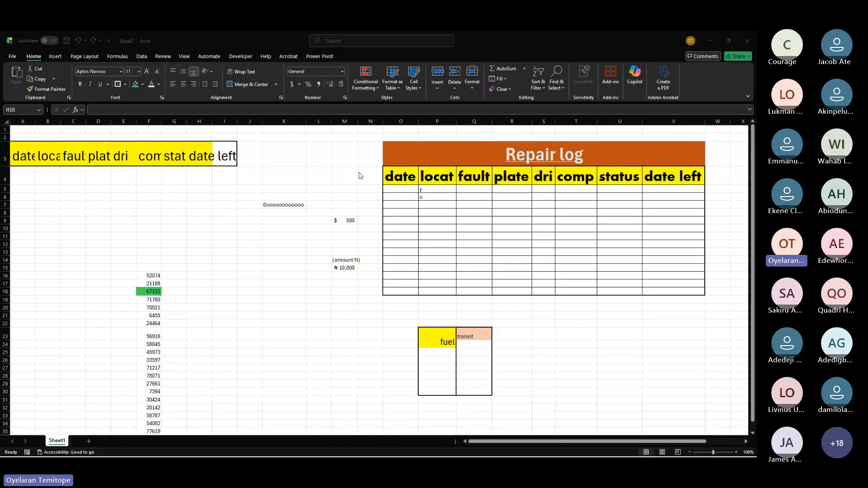
pyautogui.scroll(-1, 228, 242)
pyautogui.scroll(1, 224, 242)
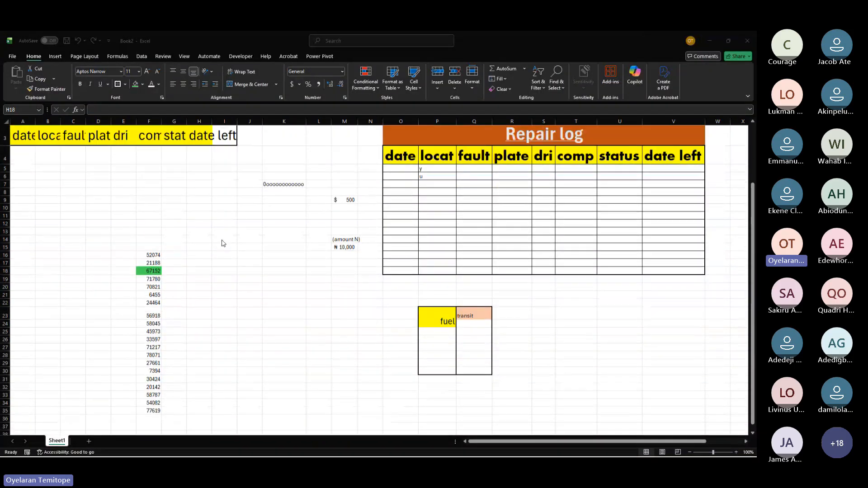
# Step: Select F16:F35 and look through the Highlight Cells Rules options of Conditional Formatting
pyautogui.click(165, 263)
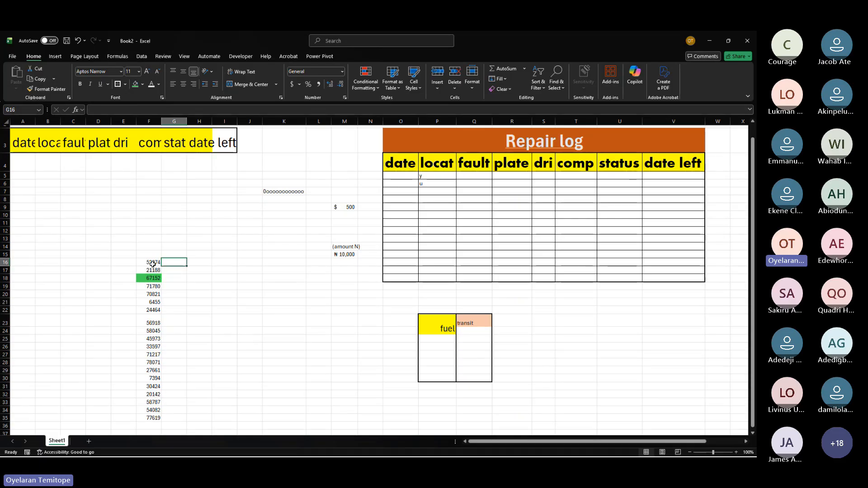
pyautogui.moveTo(153, 263); pyautogui.dragTo(156, 417)
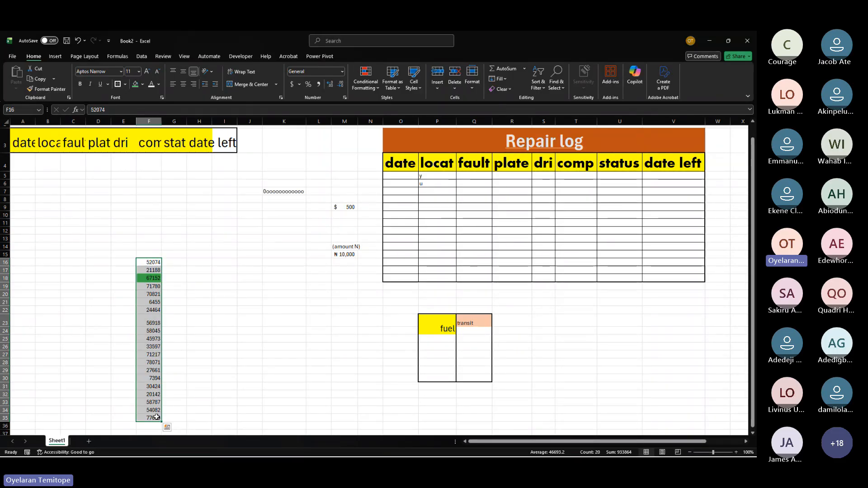
pyautogui.click(365, 81)
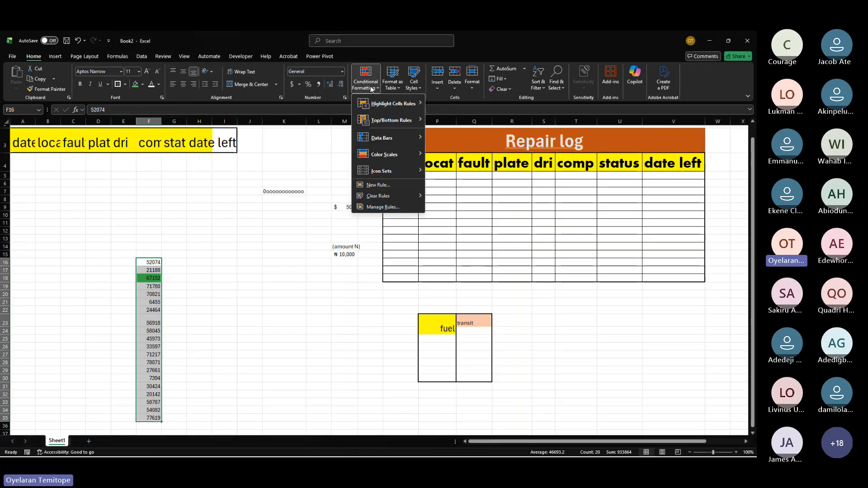
pyautogui.moveTo(401, 102)
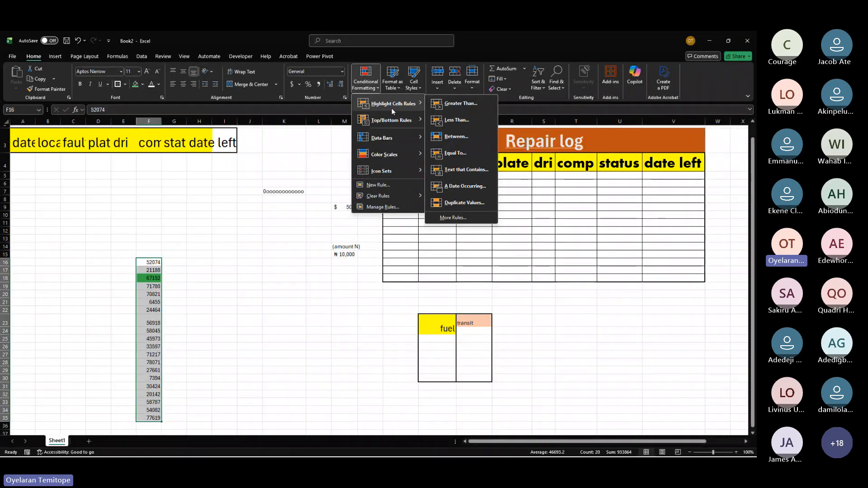
pyautogui.moveTo(393, 120)
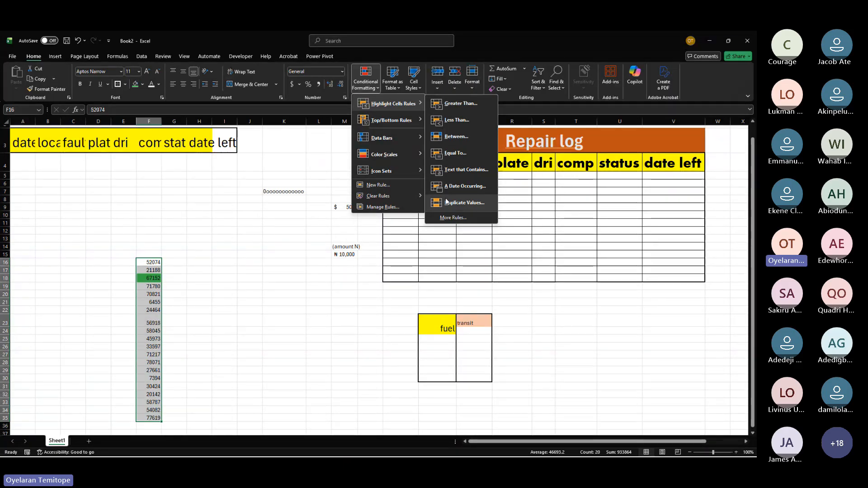
pyautogui.click(468, 289)
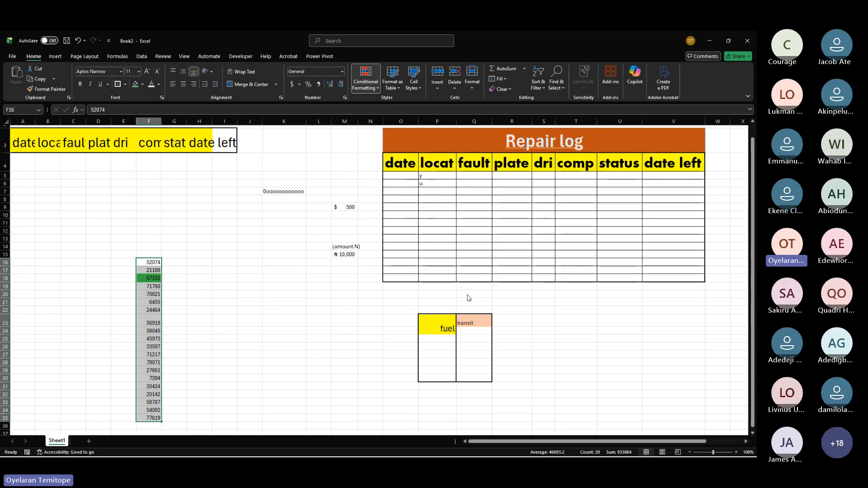
# Step: Enter the plate hy7 in R5 and the date 9/9/202 in O5 of the repair log
pyautogui.click(426, 176)
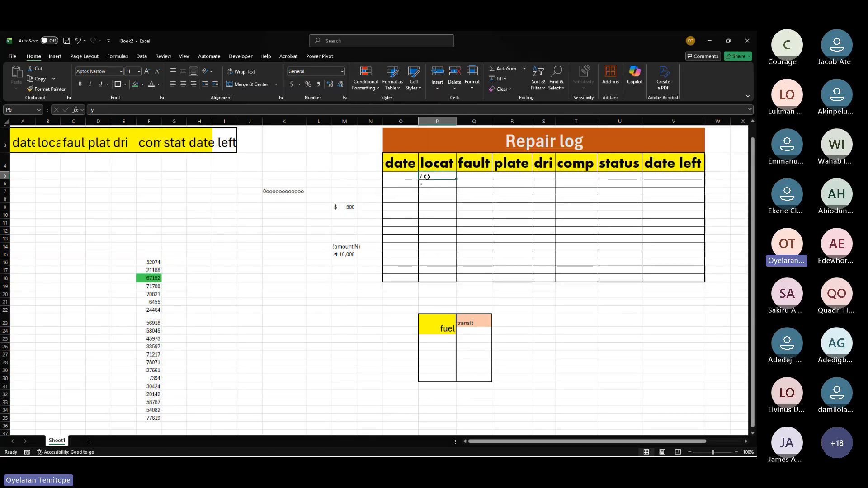
pyautogui.click(495, 174)
pyautogui.write('hy7')
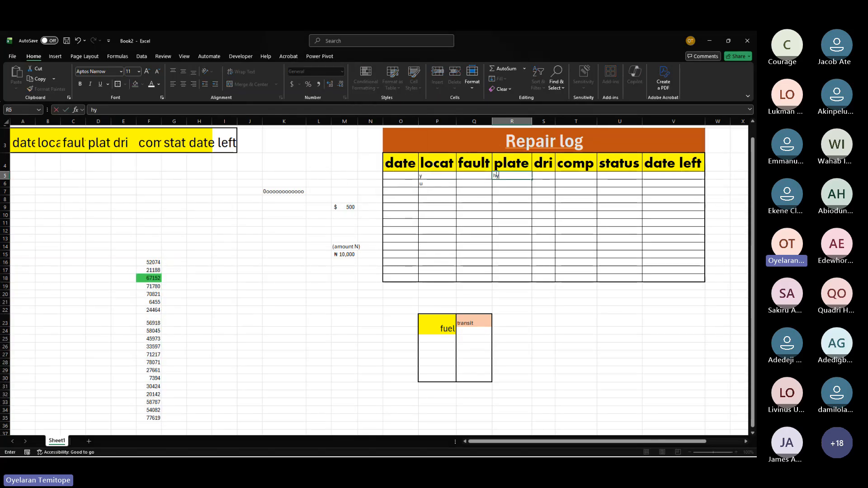
pyautogui.click(407, 178)
pyautogui.write('9')
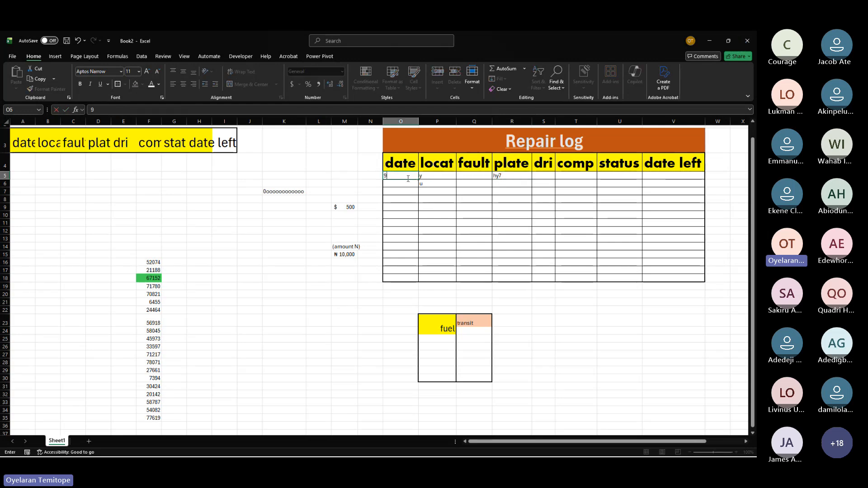
pyautogui.write('/9')
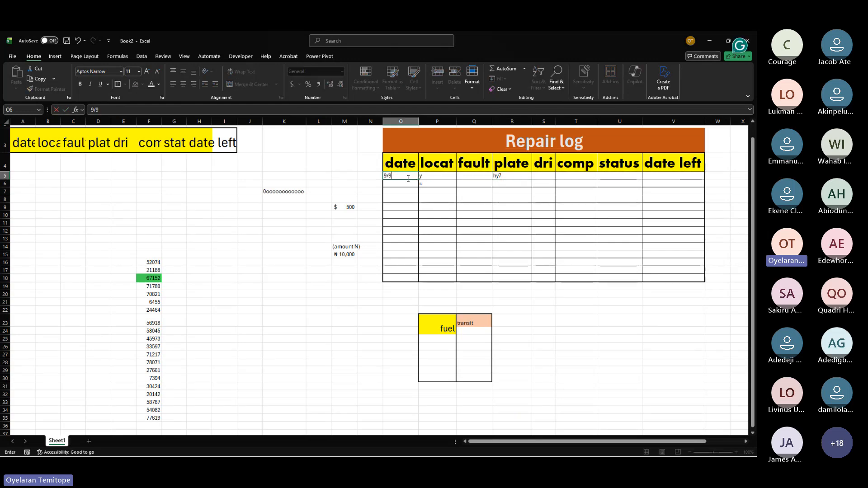
pyautogui.write('/202')
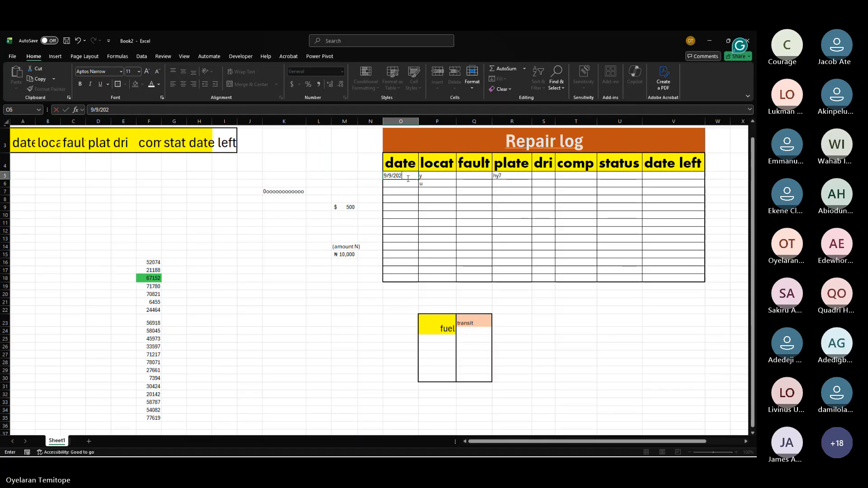
pyautogui.click(508, 183)
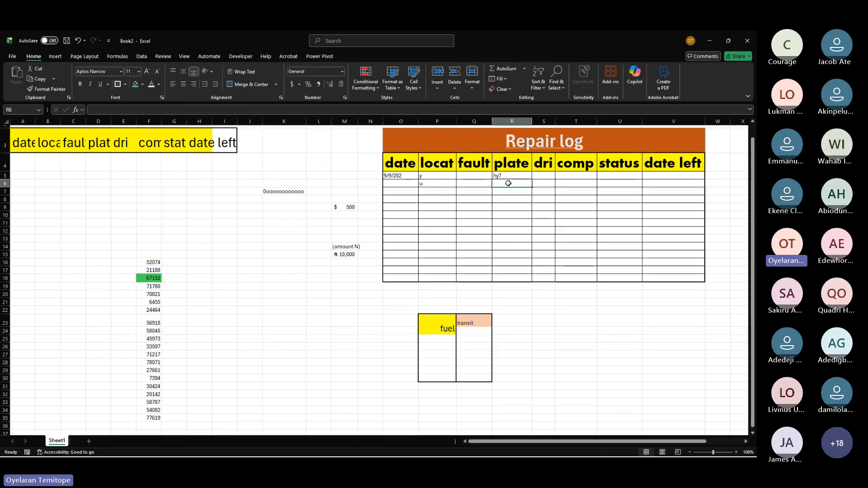
# Step: Enter formulas in R6 and R7 that each reference the plate cell directly above
pyautogui.write('=')
pyautogui.click(500, 175)
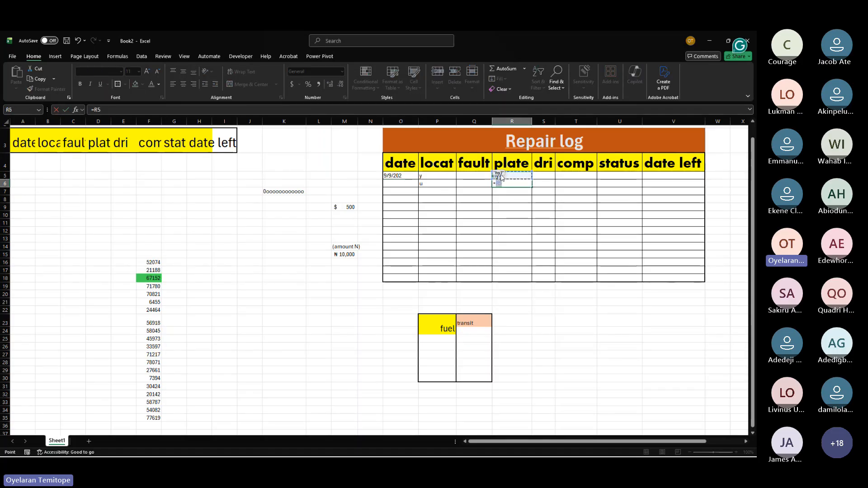
pyautogui.press('Return')
pyautogui.write('=')
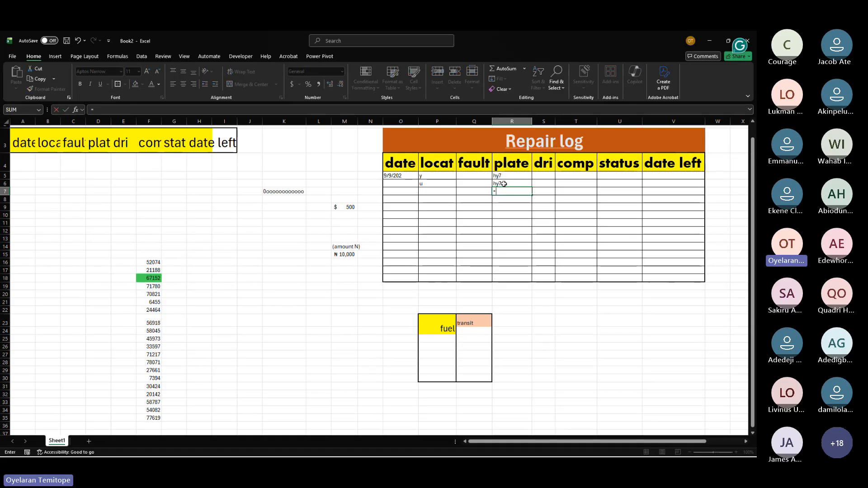
pyautogui.click(503, 184)
pyautogui.press('Return')
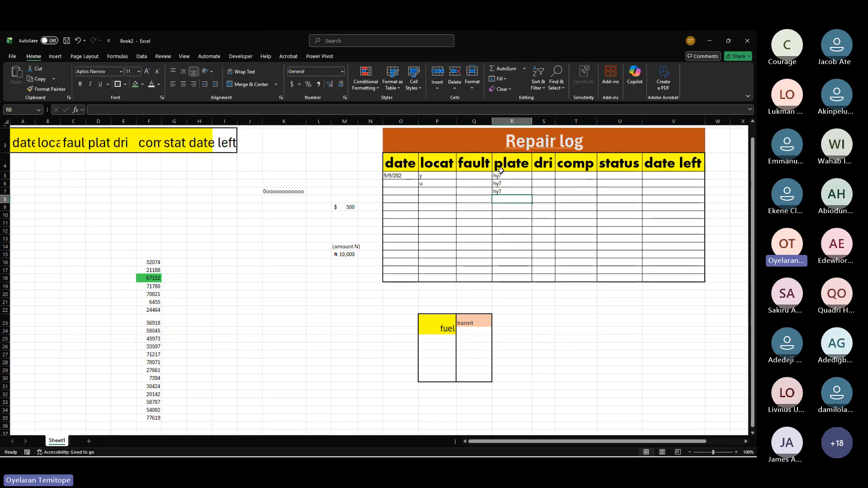
# Step: Select the plate cells R5:R7 and browse the Highlight Cells Rules options of Conditional Formatting
pyautogui.moveTo(500, 176); pyautogui.dragTo(533, 195)
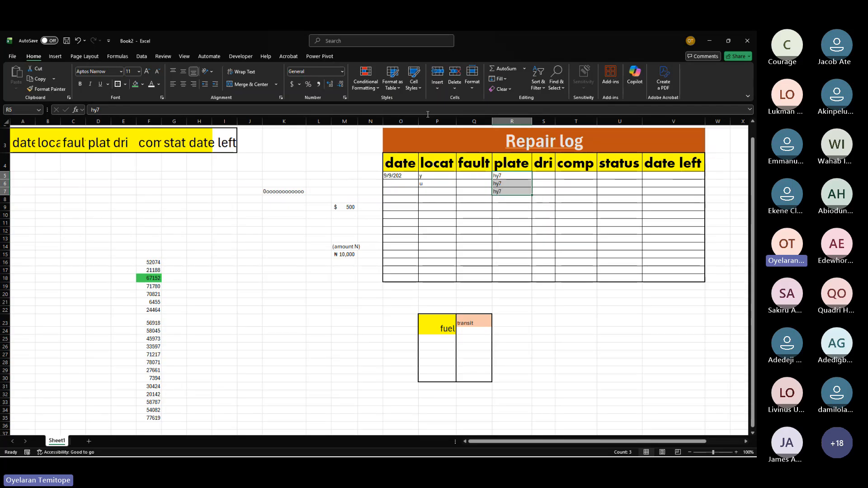
pyautogui.click(367, 84)
pyautogui.moveTo(395, 103)
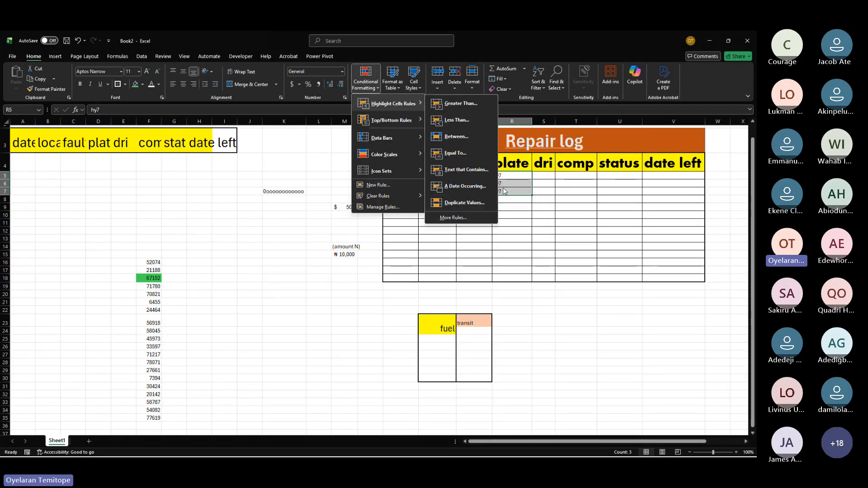
pyautogui.press('Escape')
pyautogui.press('Escape')
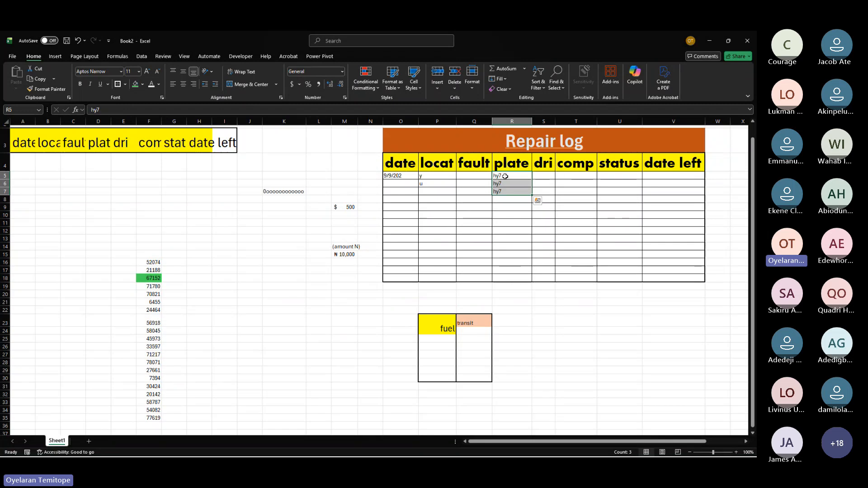
pyautogui.click(505, 176)
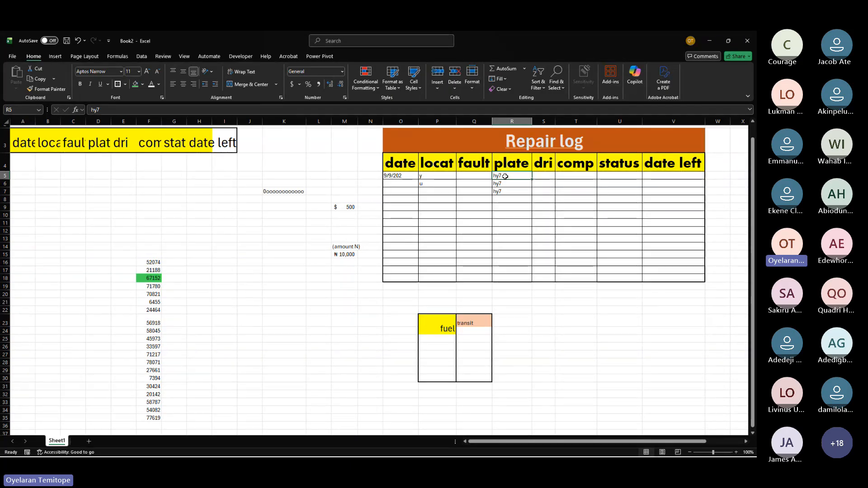
pyautogui.click(372, 86)
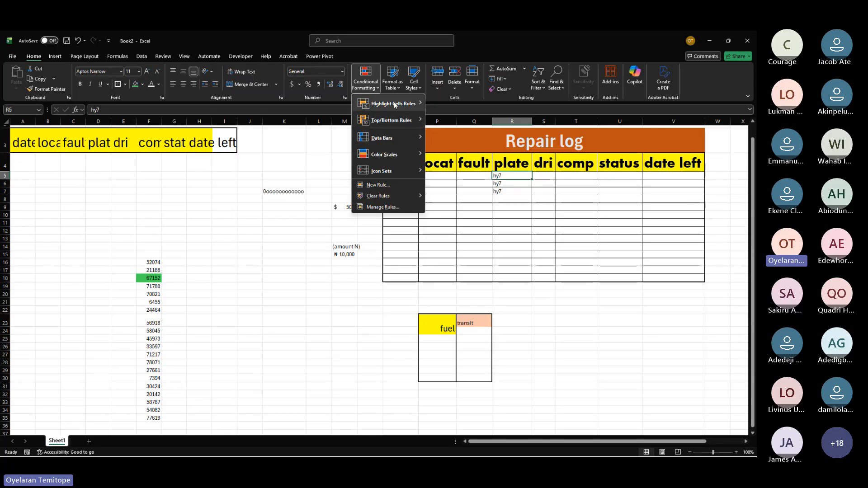
pyautogui.moveTo(394, 102)
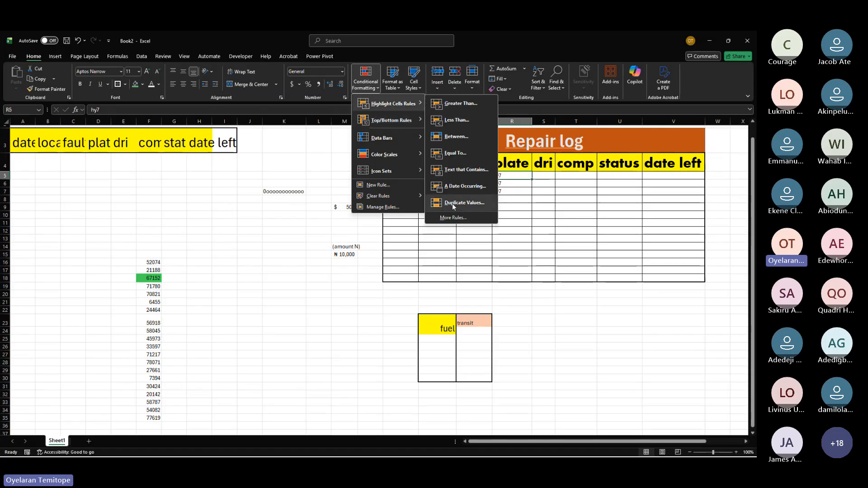
pyautogui.click(192, 246)
pyautogui.click(146, 266)
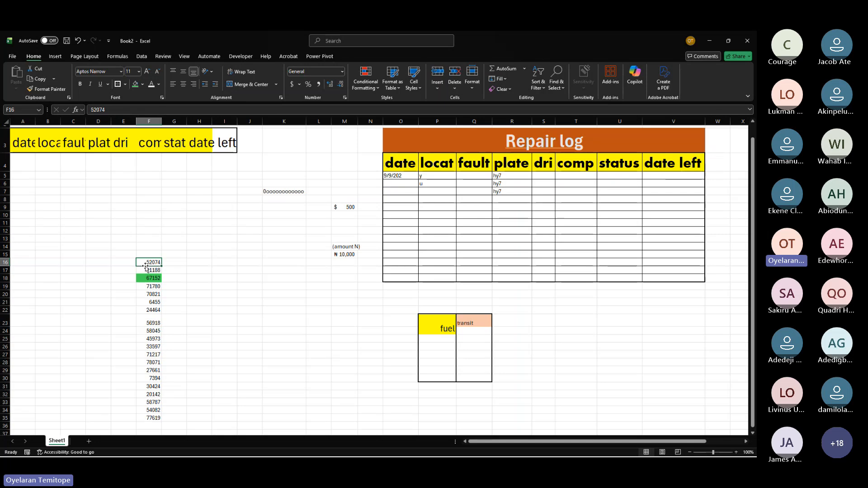
# Step: Enter ly76vb in cell H9 and a in cell J9
pyautogui.click(208, 210)
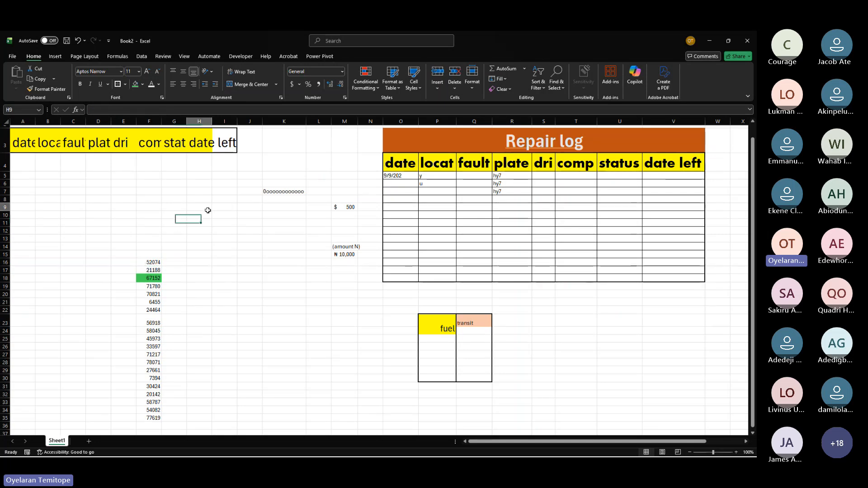
pyautogui.write('l')
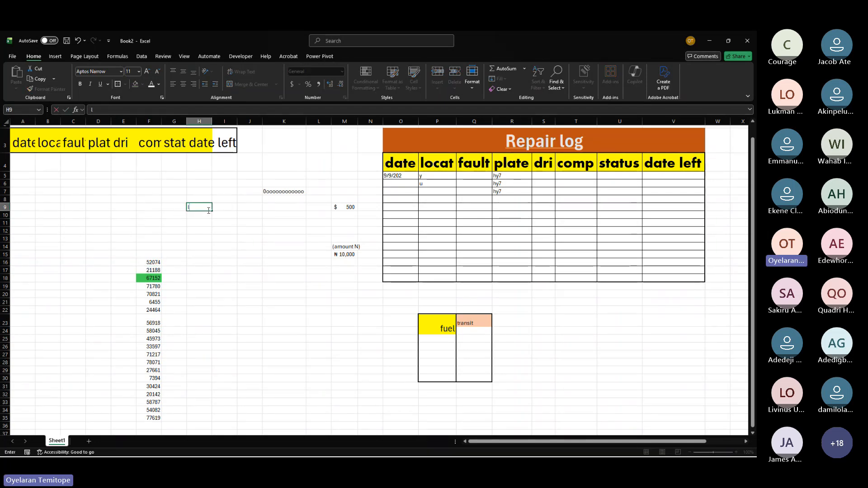
pyautogui.write('y76')
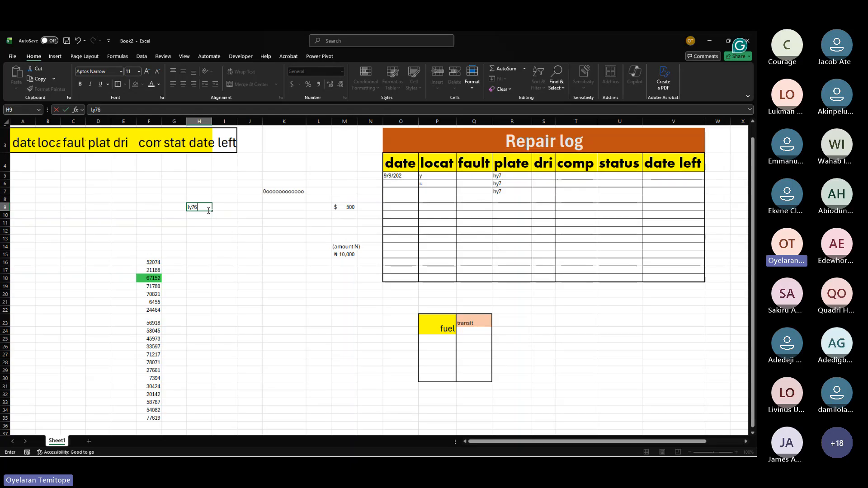
pyautogui.write('vb')
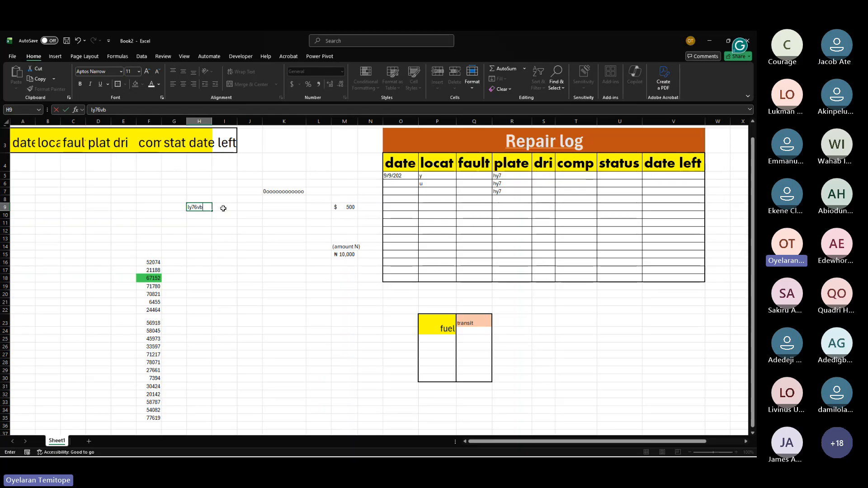
pyautogui.click(223, 208)
pyautogui.moveTo(199, 215); pyautogui.dragTo(253, 208)
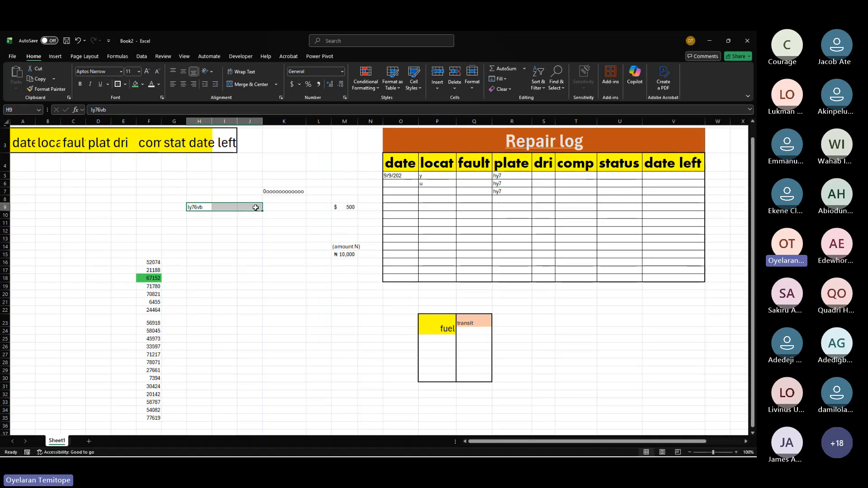
pyautogui.click(255, 207)
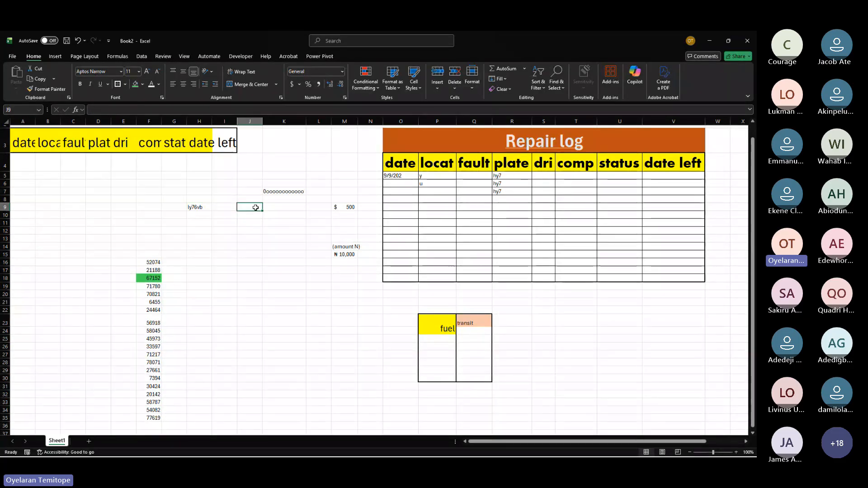
pyautogui.write('a')
# Step: Copy H9 into H10 and enter b in cell I10
pyautogui.click(197, 207)
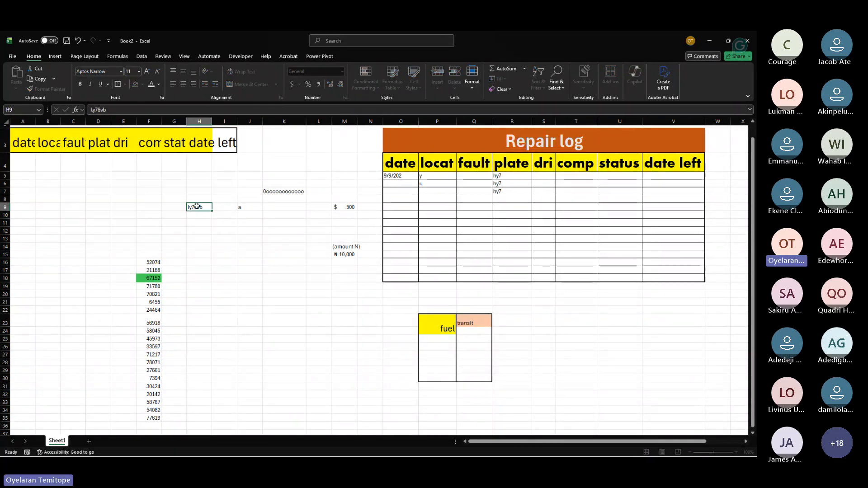
pyautogui.hotkey('ctrl', 'c')
pyautogui.click(197, 216)
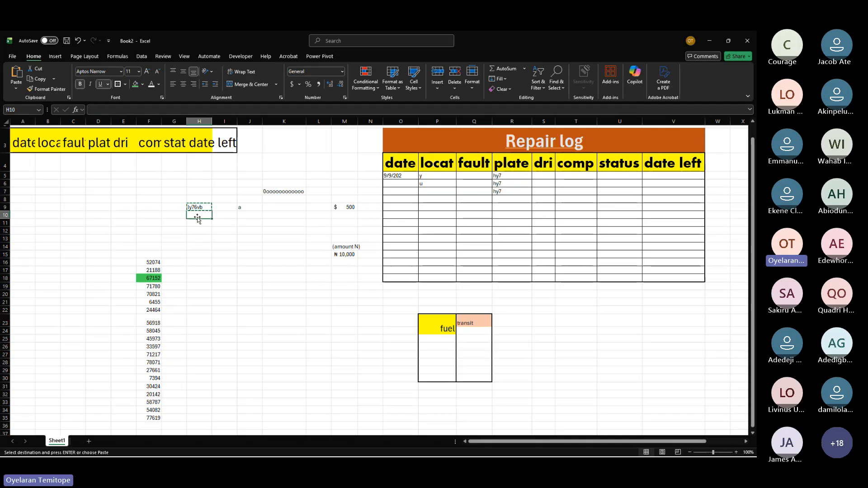
pyautogui.hotkey('ctrl', 'v')
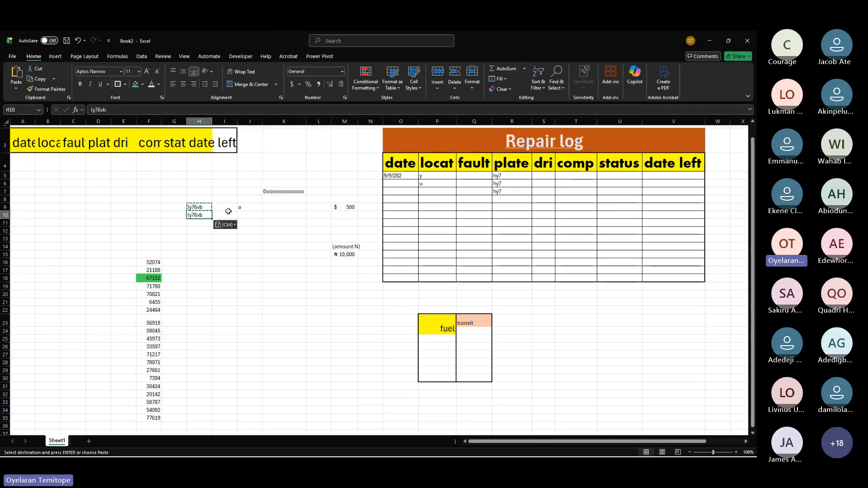
pyautogui.click(229, 214)
pyautogui.write('b')
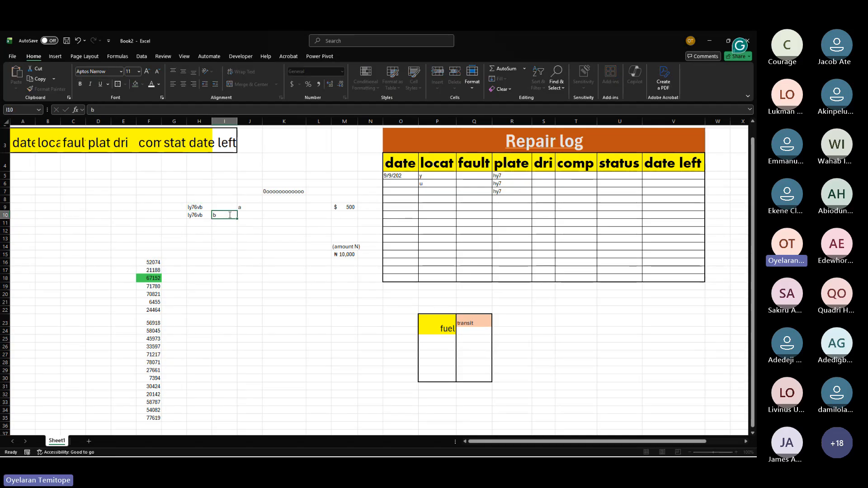
pyautogui.press('Return')
pyautogui.click(229, 214)
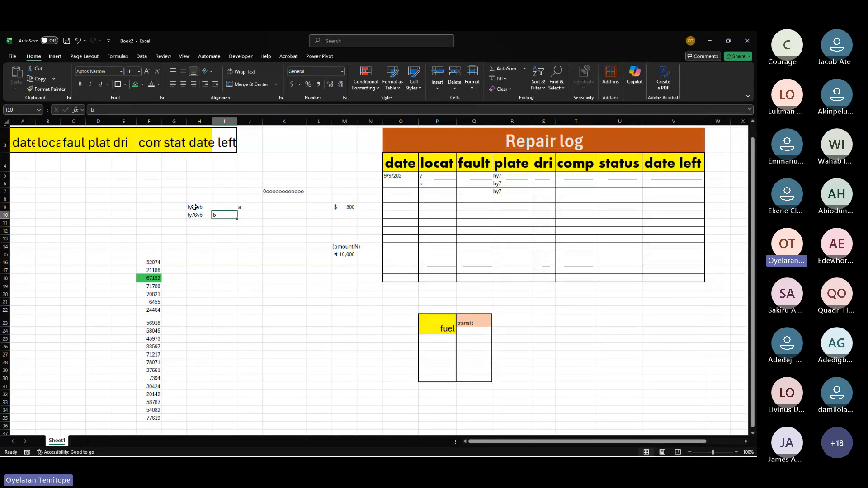
# Step: Select H9:H10 and open the Conditional Formatting options
pyautogui.moveTo(195, 206); pyautogui.dragTo(194, 214)
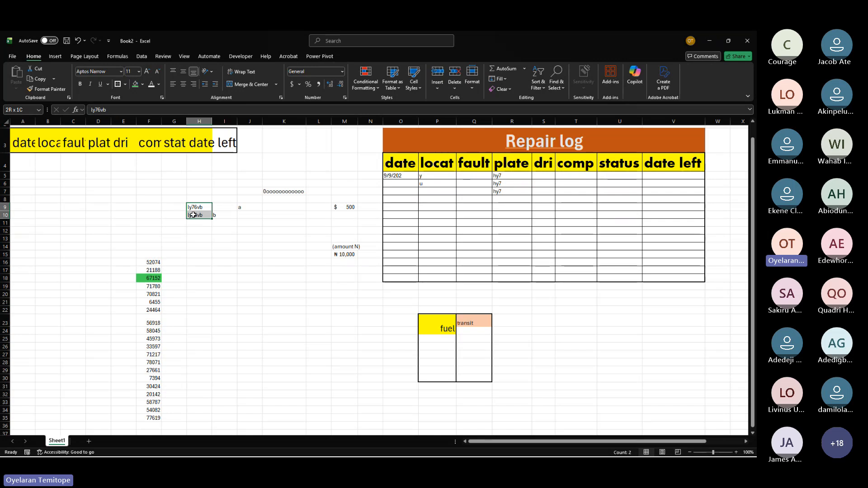
pyautogui.moveTo(194, 214); pyautogui.dragTo(195, 215)
pyautogui.moveTo(226, 208); pyautogui.dragTo(201, 216)
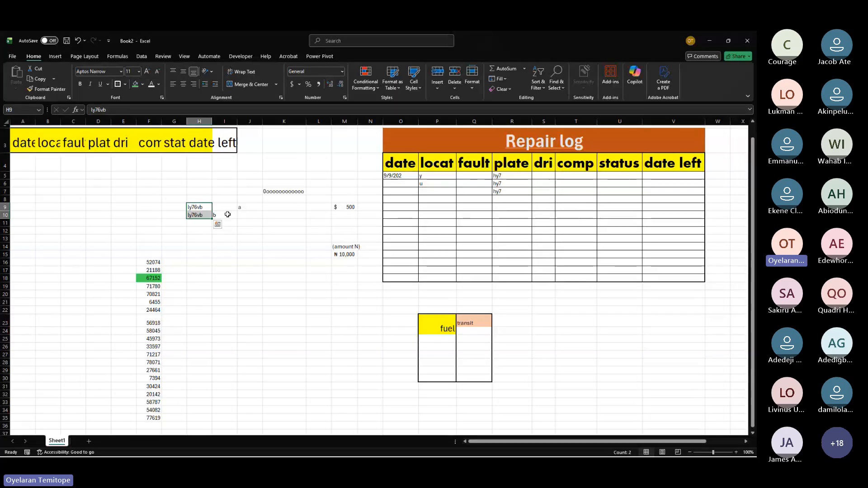
pyautogui.click(374, 91)
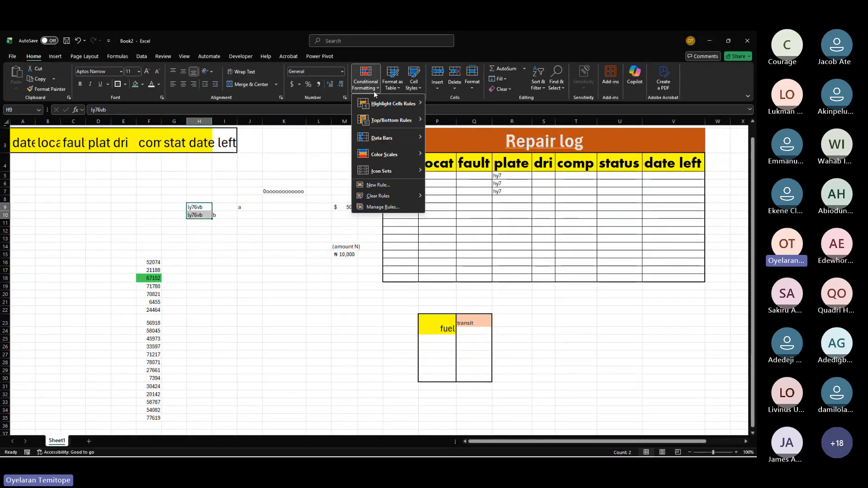
pyautogui.click(200, 207)
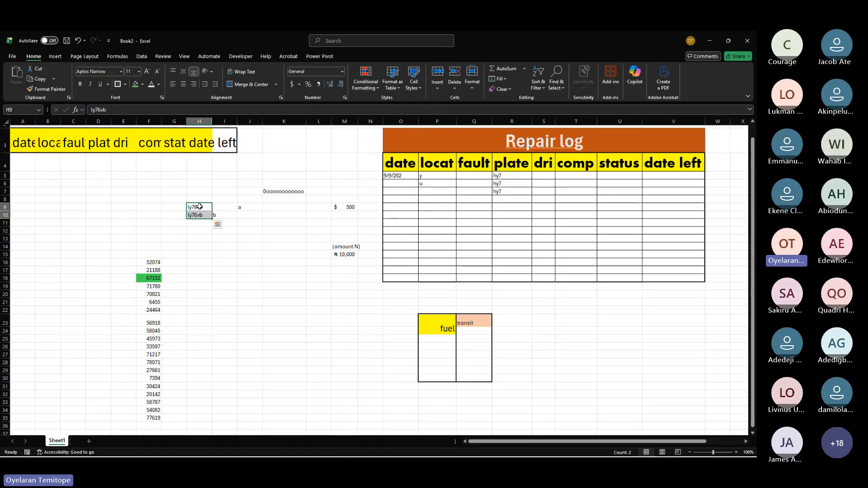
pyautogui.click(199, 207)
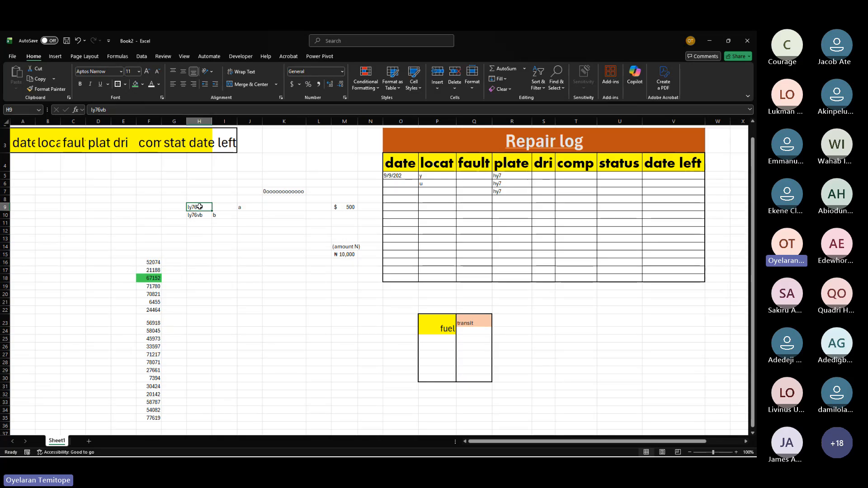
pyautogui.moveTo(200, 207); pyautogui.dragTo(201, 235)
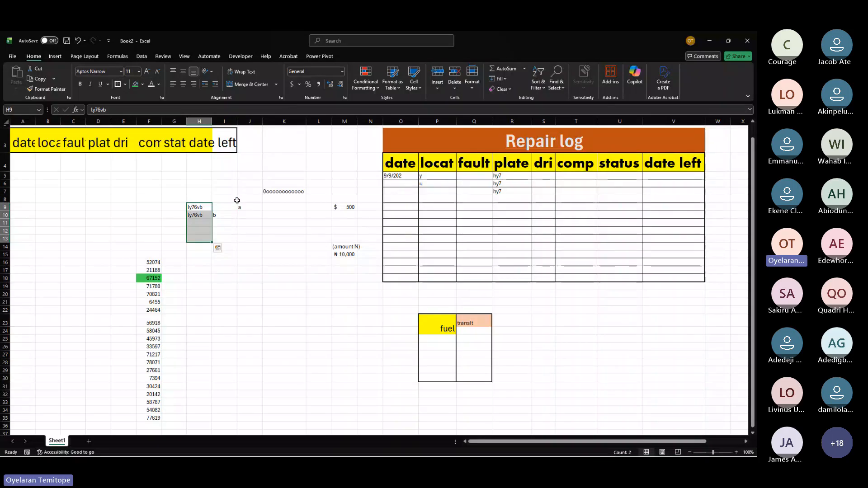
pyautogui.moveTo(229, 206)
pyautogui.mouseDown()
pyautogui.moveTo(243, 220)
pyautogui.moveTo(236, 211)
pyautogui.mouseUp()
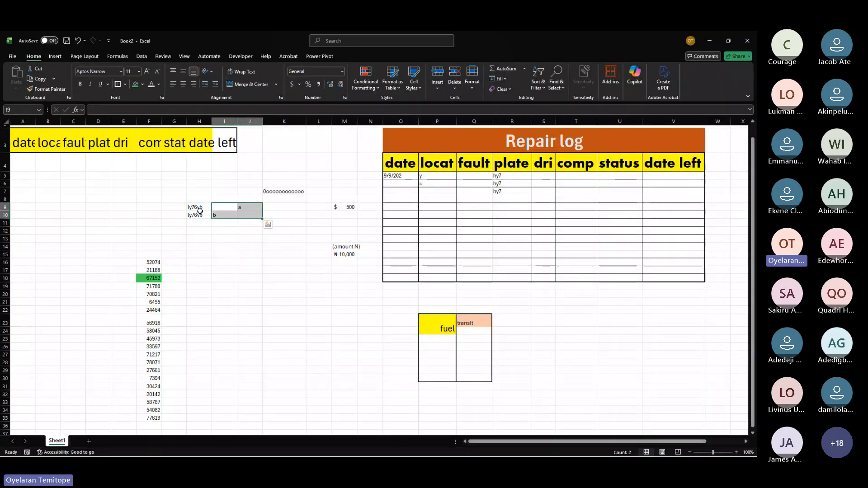
pyautogui.click(225, 214)
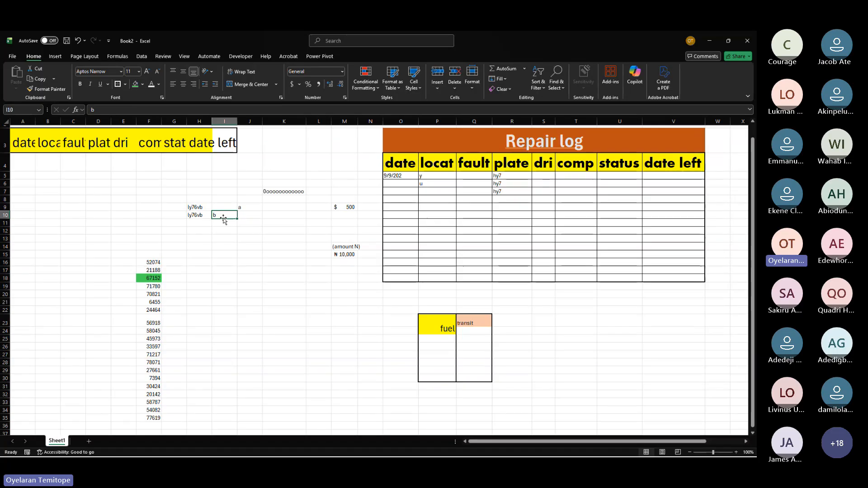
pyautogui.moveTo(197, 205); pyautogui.dragTo(225, 265)
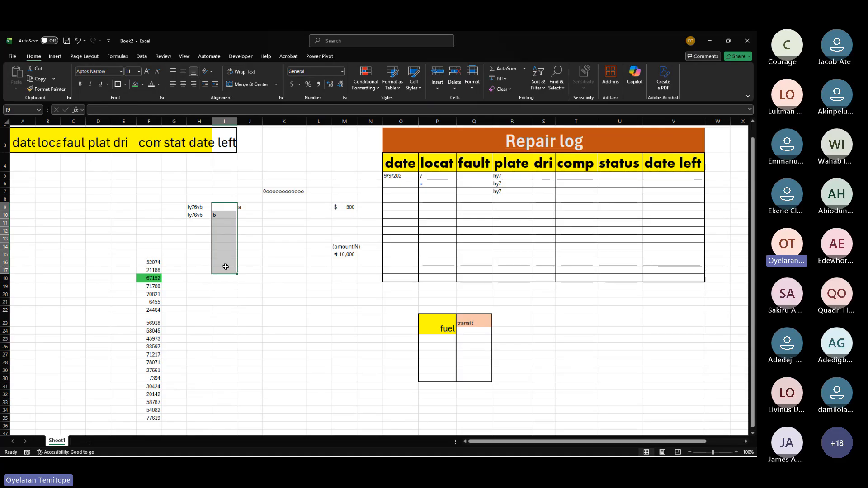
pyautogui.click(227, 213)
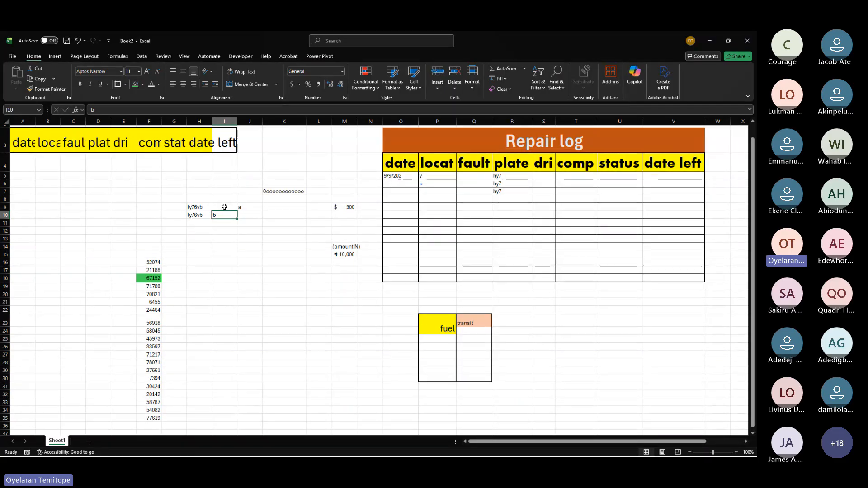
pyautogui.moveTo(225, 199); pyautogui.dragTo(218, 270)
# Step: Select H9:H12 and look at the Duplicate Values rule under Highlight Cells Rules
pyautogui.click(194, 204)
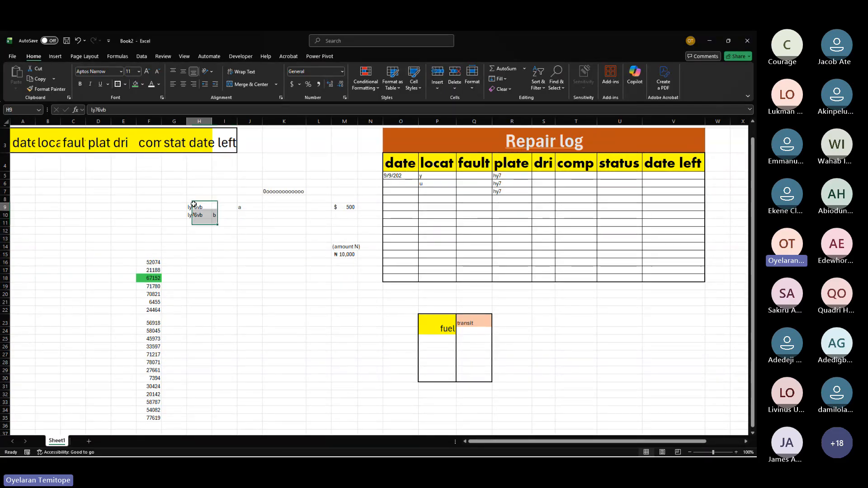
pyautogui.moveTo(193, 204); pyautogui.dragTo(190, 230)
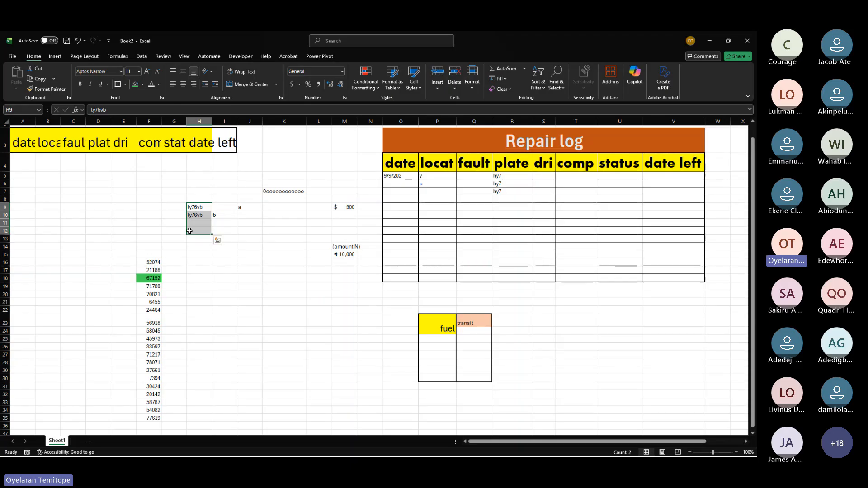
pyautogui.click(371, 90)
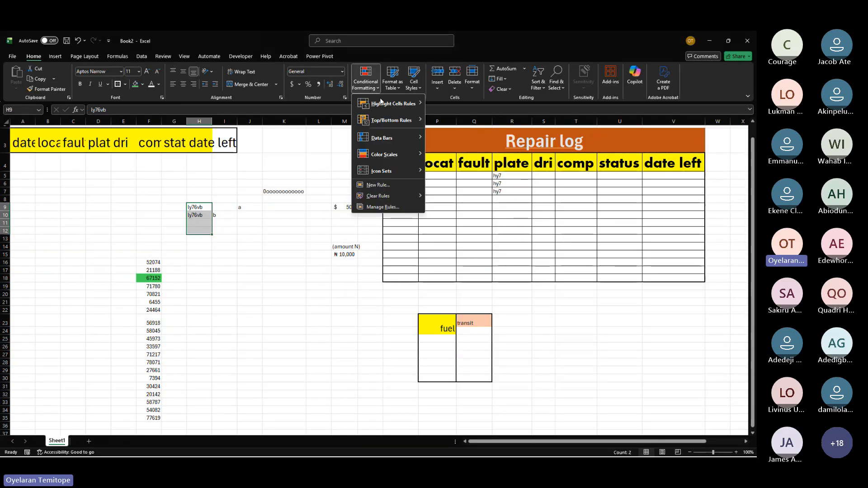
pyautogui.moveTo(384, 104)
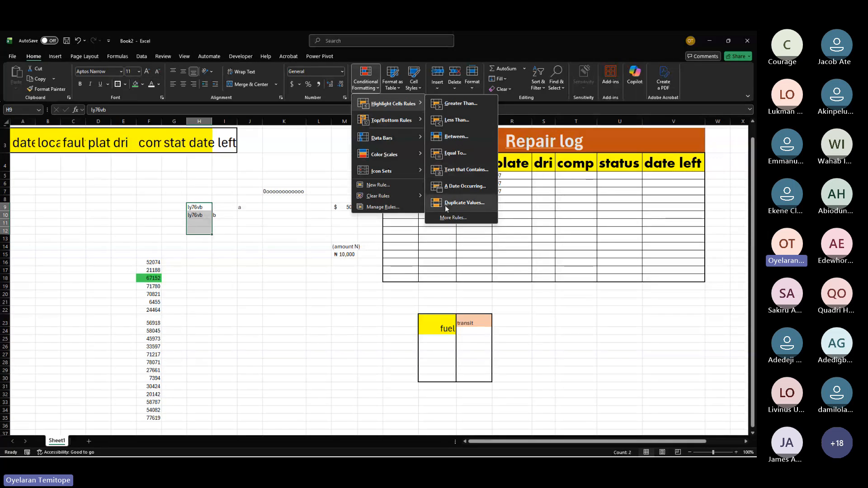
pyautogui.click(452, 254)
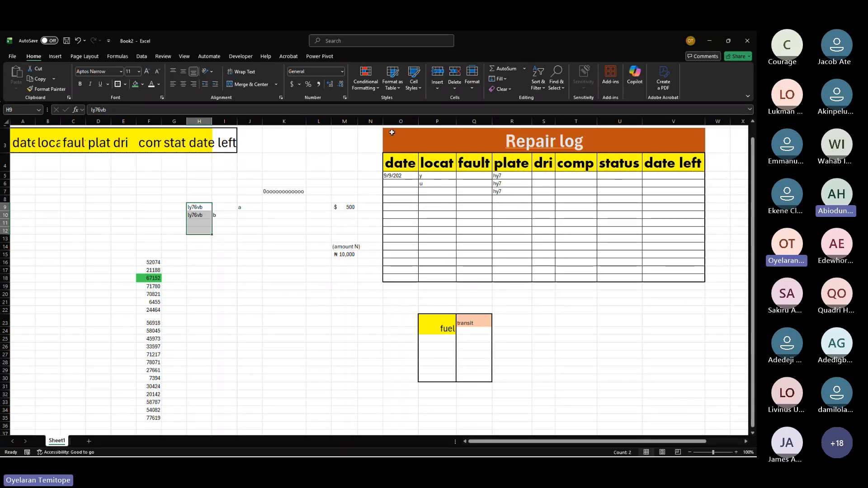
# Step: Select F16:F35 and add a Greater Than highlight rule for values above 20000
pyautogui.moveTo(152, 262); pyautogui.dragTo(156, 418)
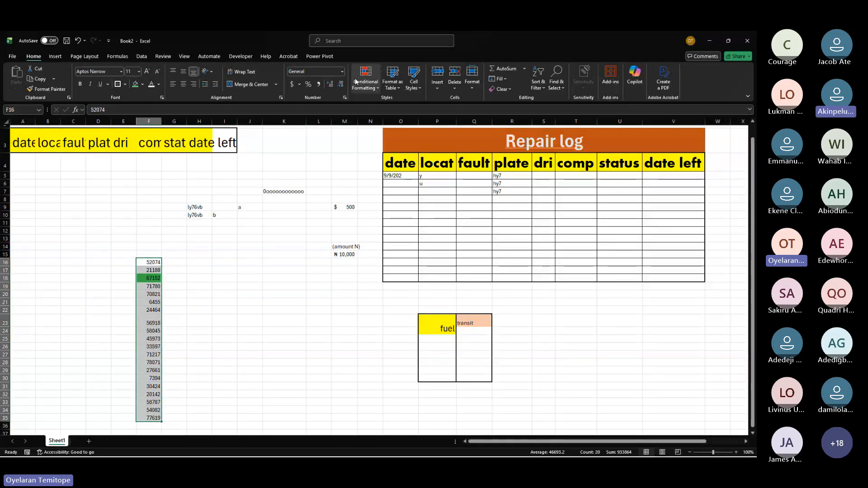
pyautogui.click(373, 87)
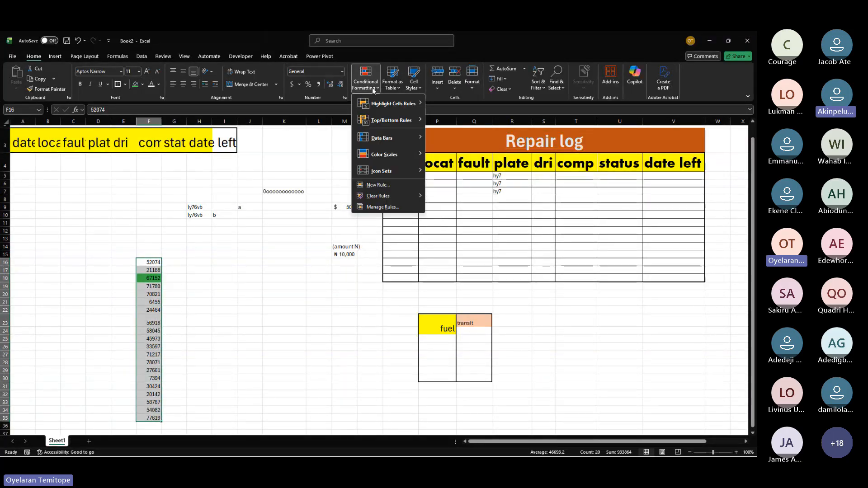
pyautogui.moveTo(393, 103)
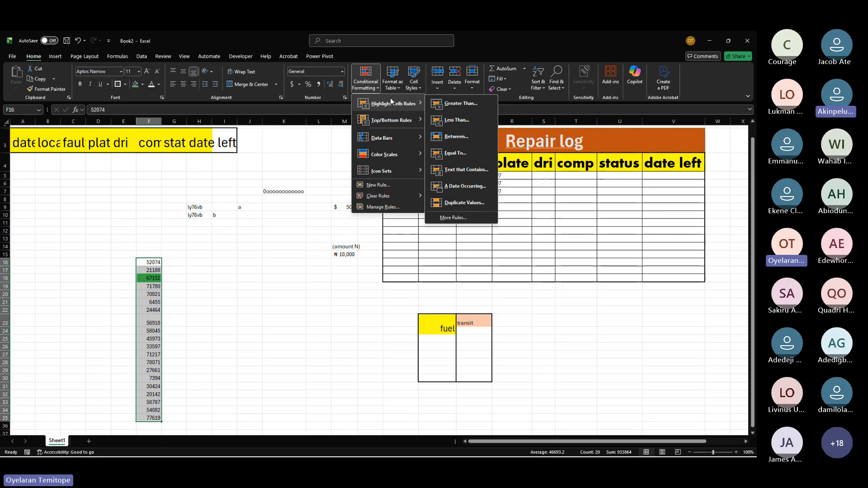
pyautogui.click(454, 103)
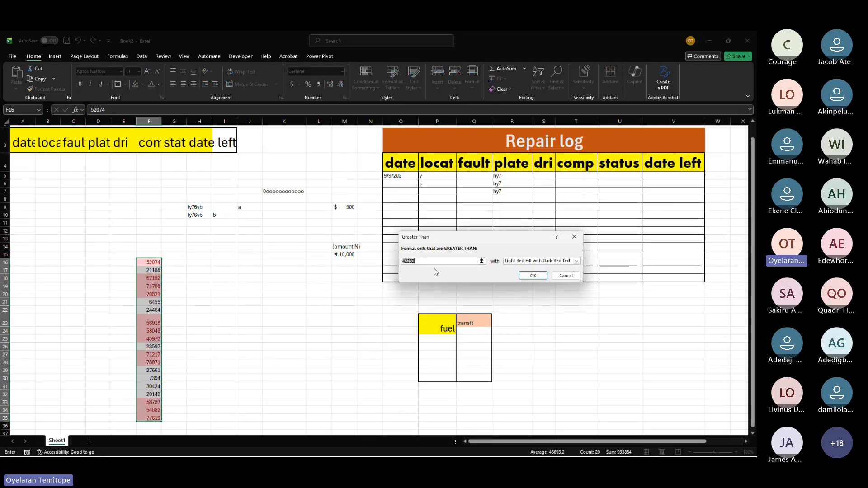
pyautogui.write('2000')
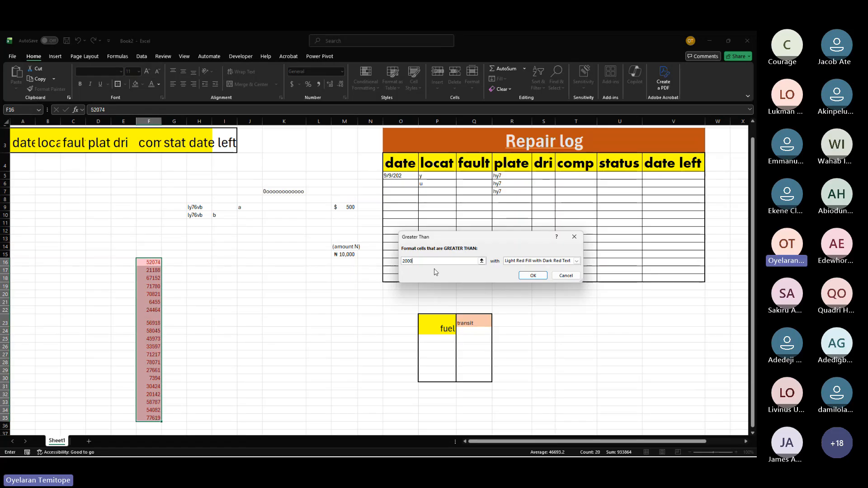
pyautogui.write('0')
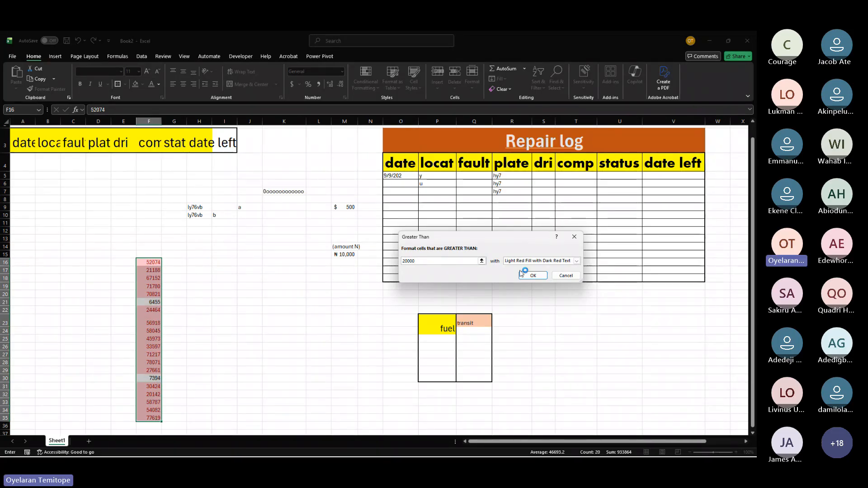
# Step: Choose a custom format for the greater-than rule instead of a preset style
pyautogui.click(540, 261)
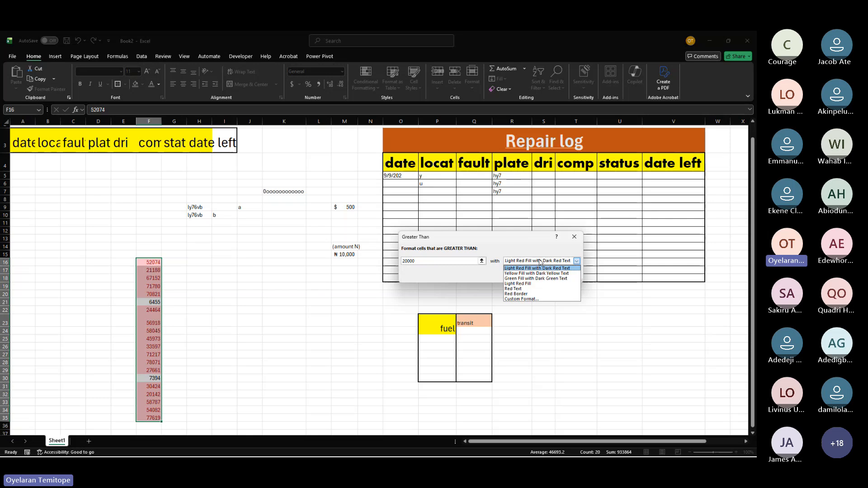
pyautogui.click(532, 279)
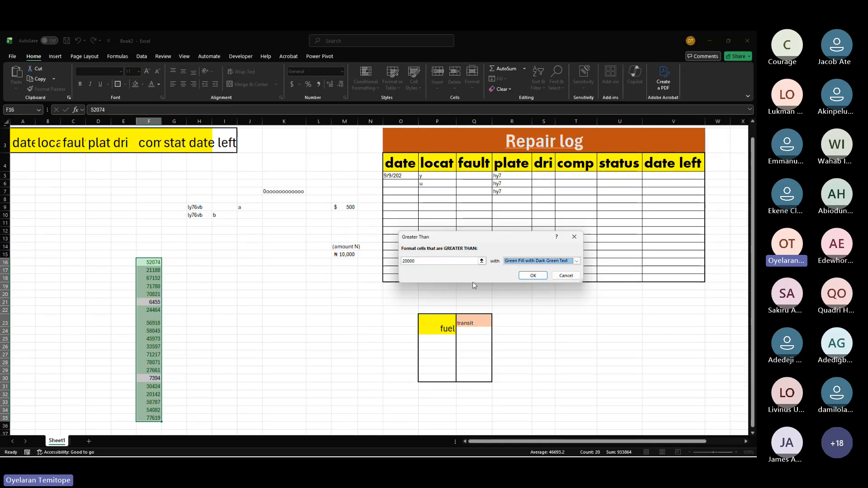
pyautogui.click(577, 261)
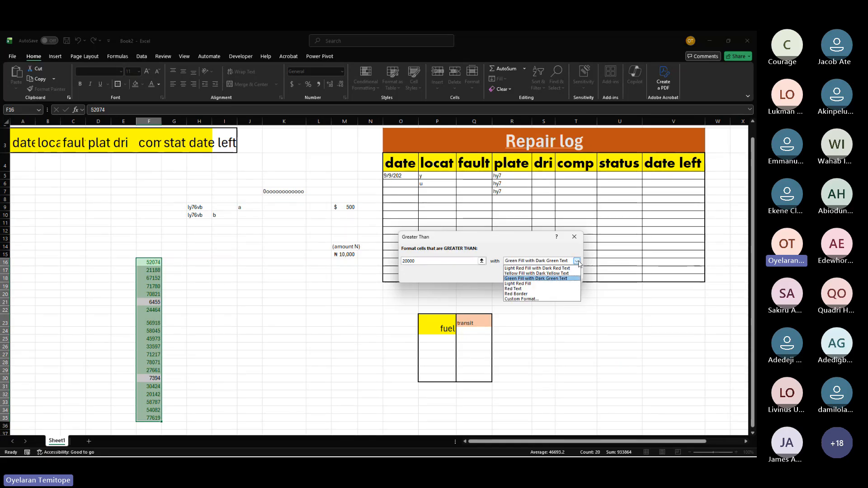
pyautogui.click(530, 299)
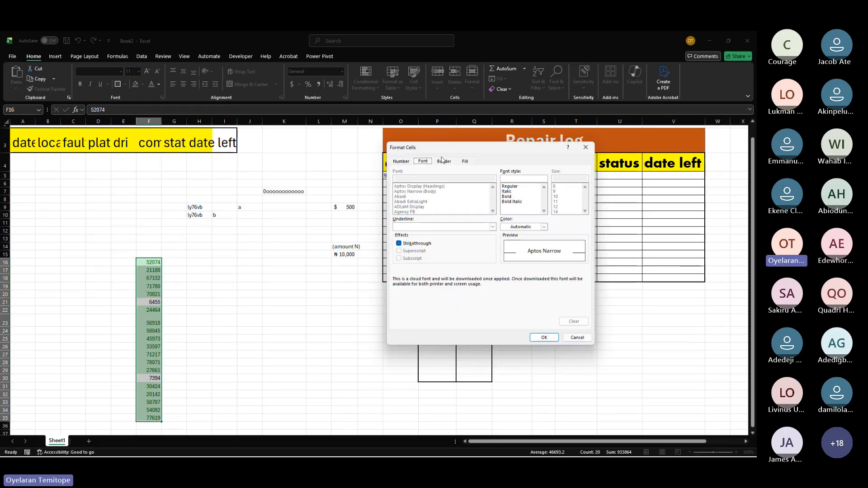
# Step: Set the custom format's fill to a dark blue colour picked from the extended colour palette
pyautogui.click(464, 161)
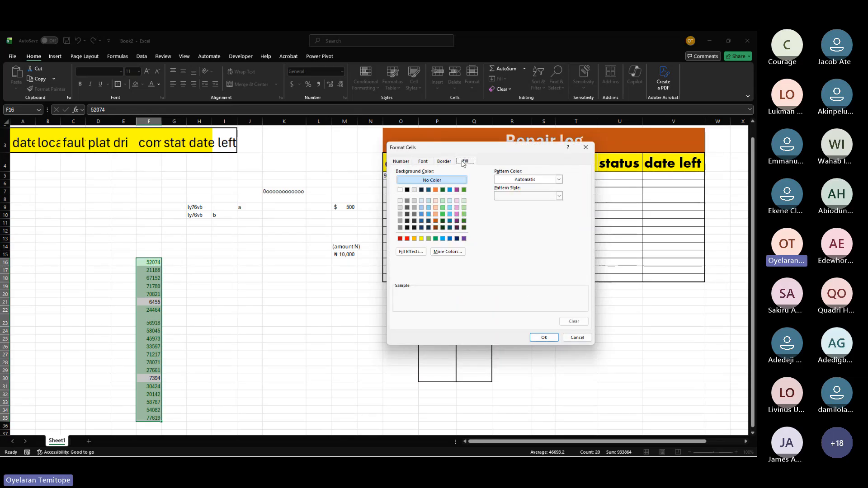
pyautogui.click(409, 163)
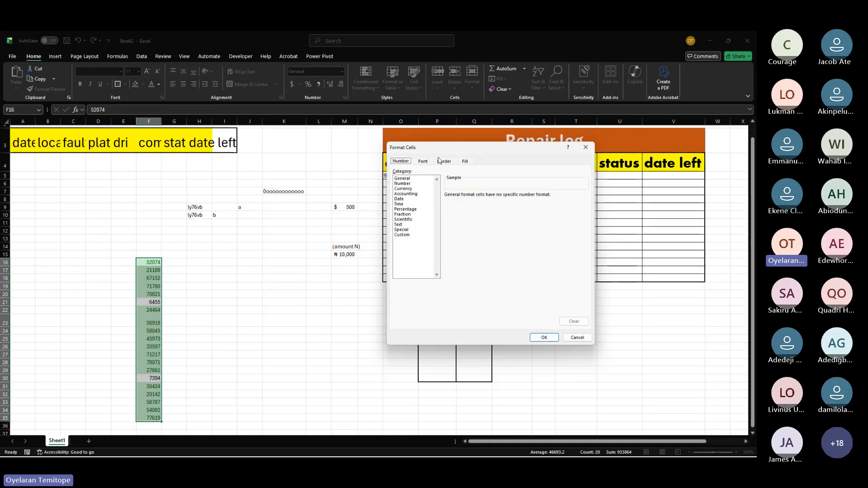
pyautogui.click(429, 161)
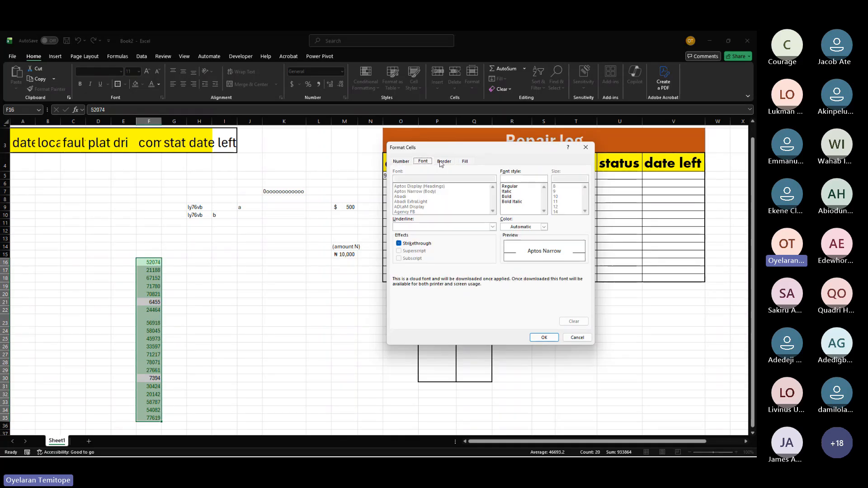
pyautogui.click(465, 161)
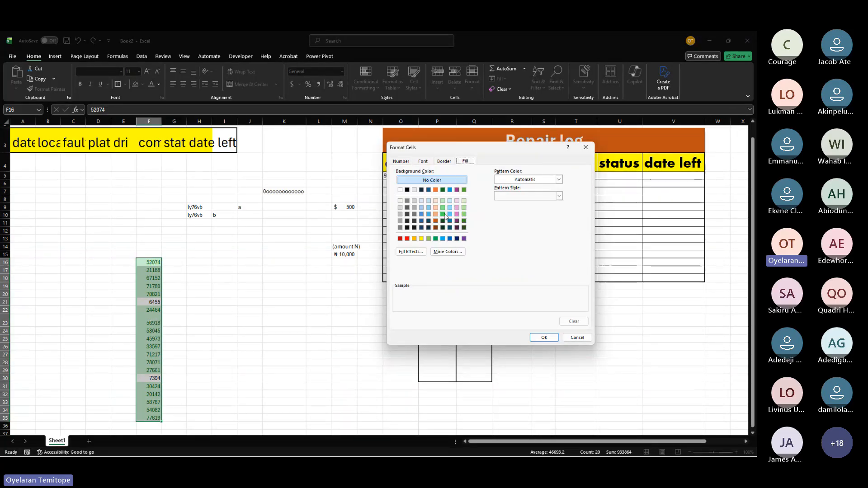
pyautogui.click(437, 252)
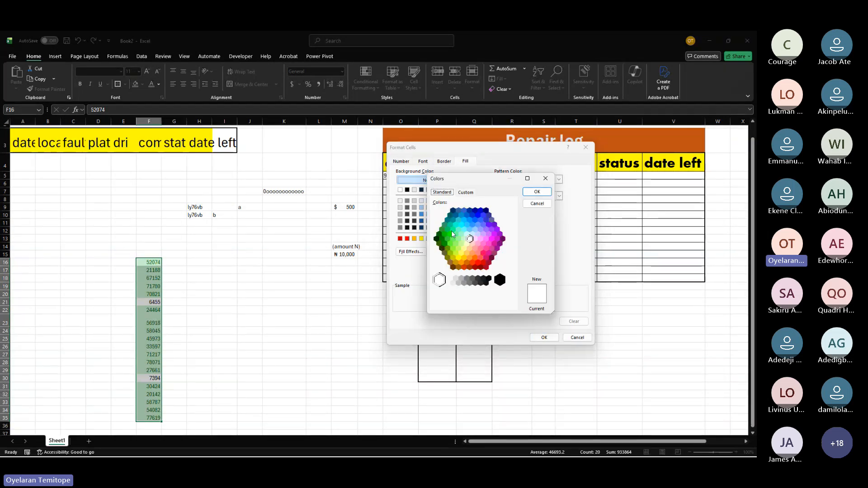
pyautogui.click(474, 210)
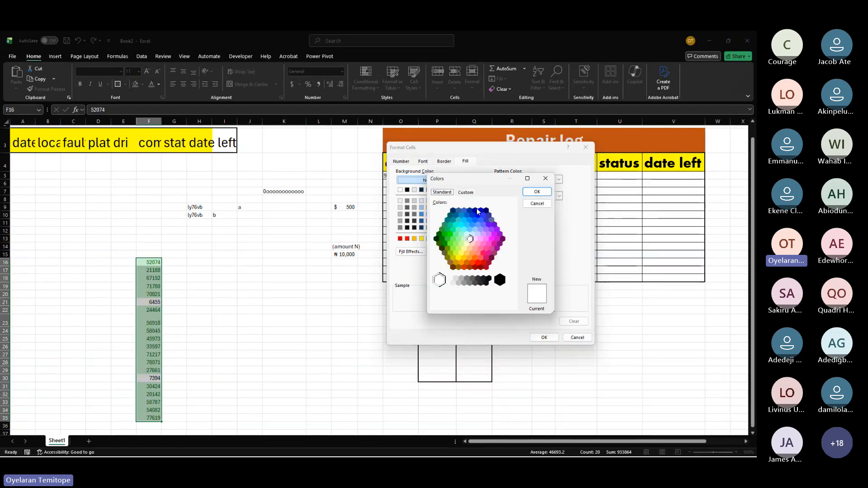
pyautogui.click(537, 191)
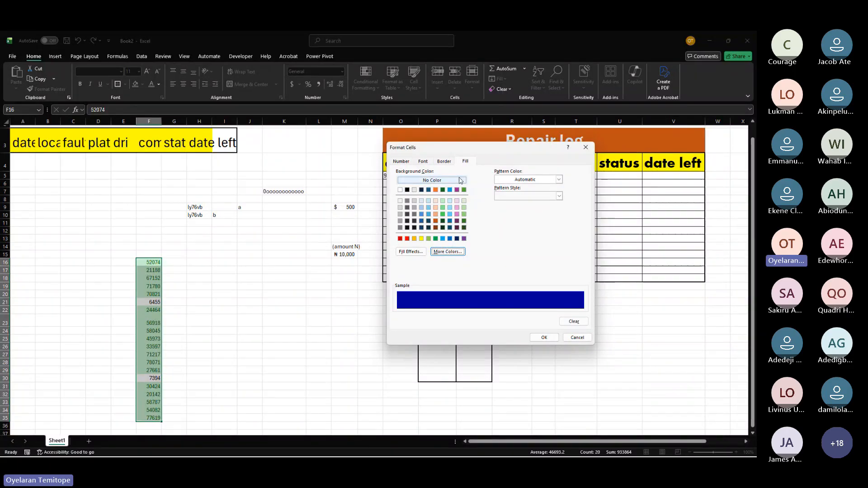
# Step: Set the custom format's font colour to orange and apply the conditional formatting rule
pyautogui.click(424, 163)
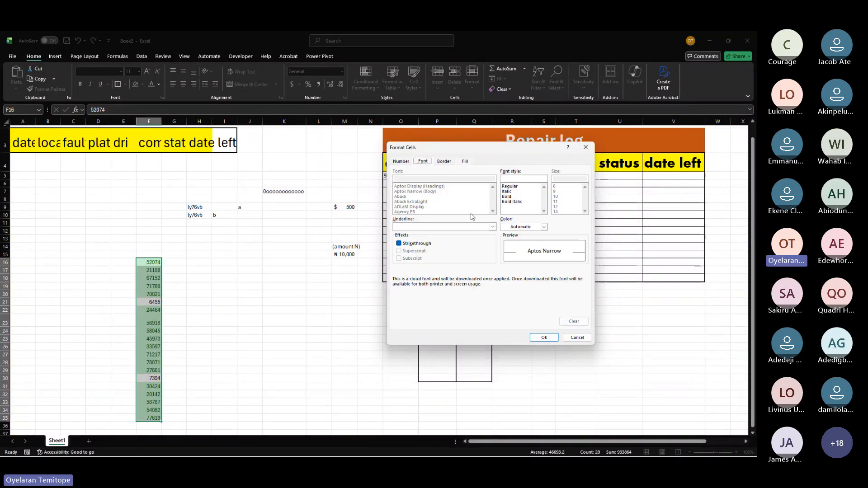
pyautogui.click(533, 229)
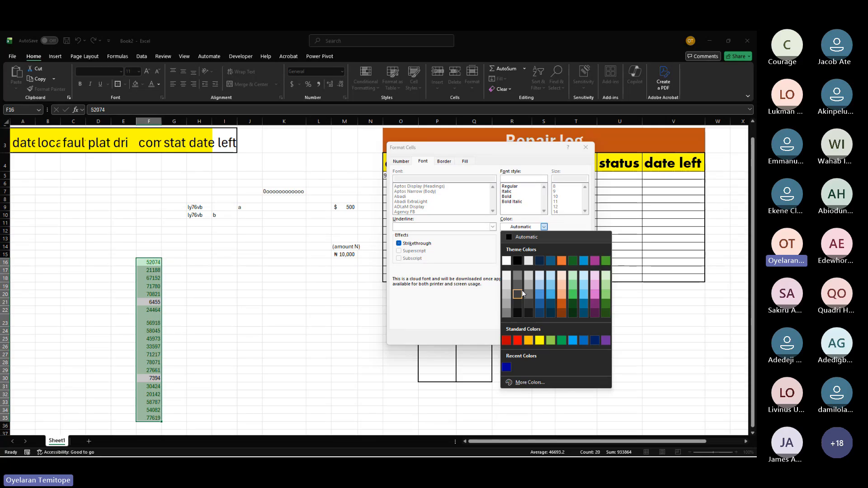
pyautogui.click(529, 340)
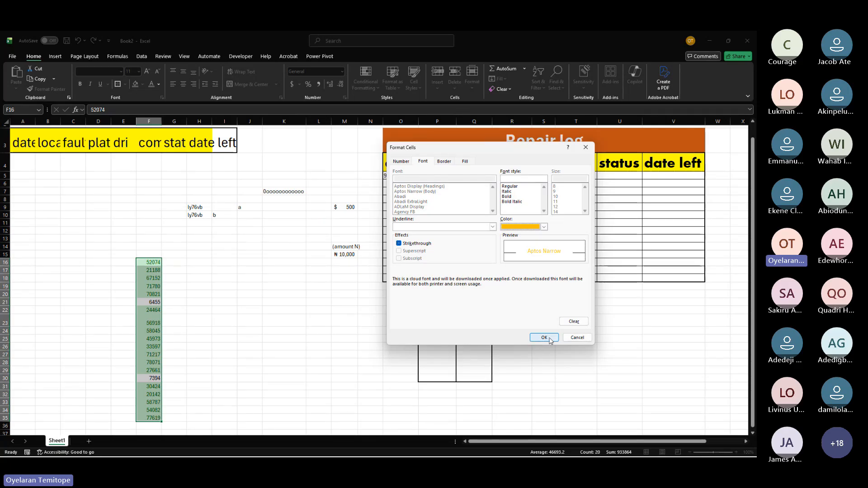
pyautogui.click(549, 338)
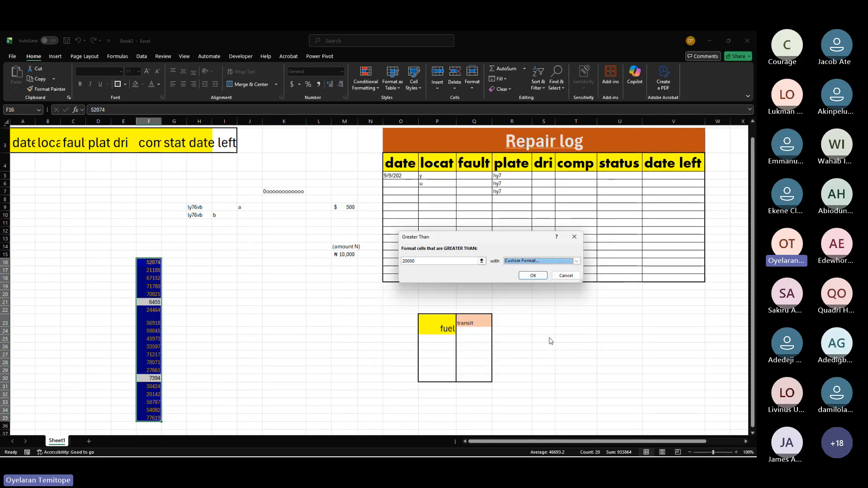
pyautogui.click(531, 275)
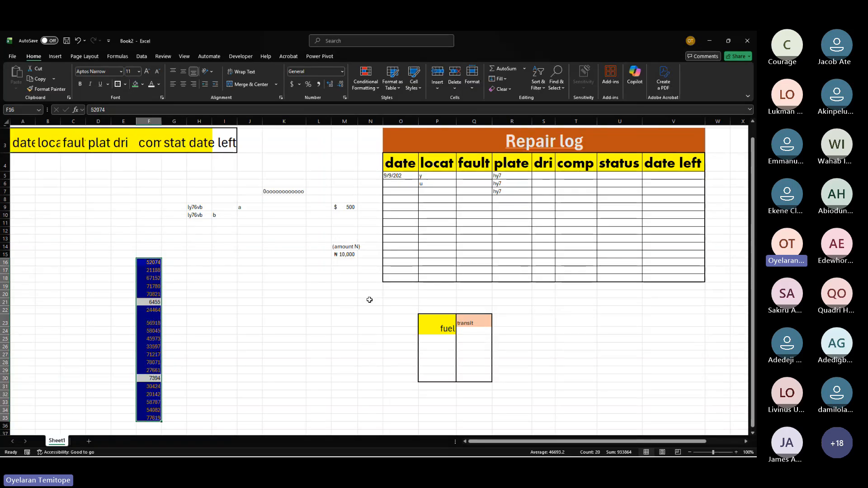
pyautogui.click(365, 88)
pyautogui.moveTo(413, 105)
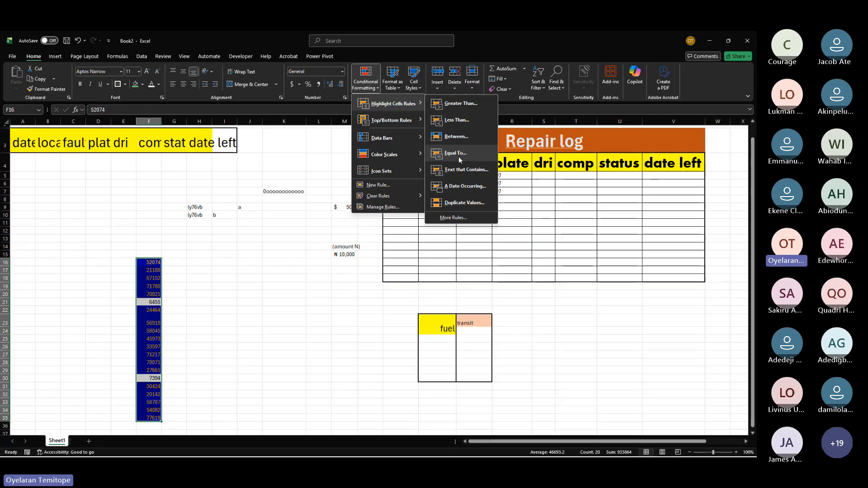
pyautogui.click(327, 318)
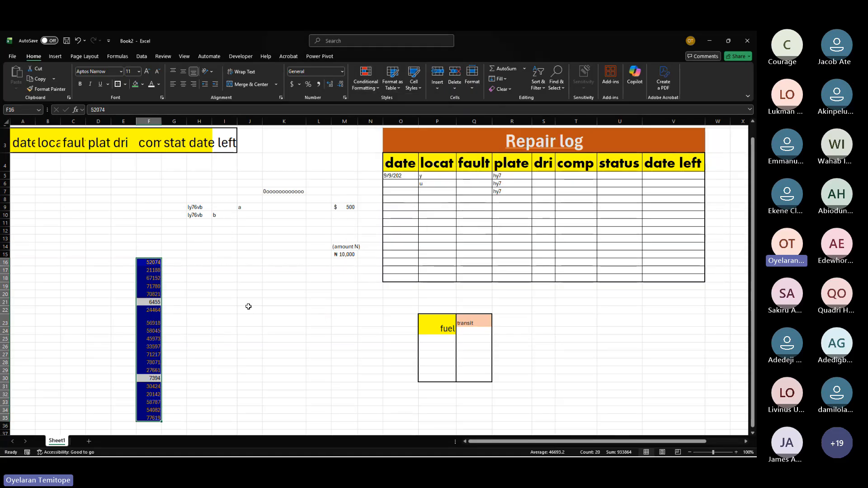
# Step: Enter the date 12/25/2025 in cell J21
pyautogui.scroll(5, 248, 306)
pyautogui.click(266, 306)
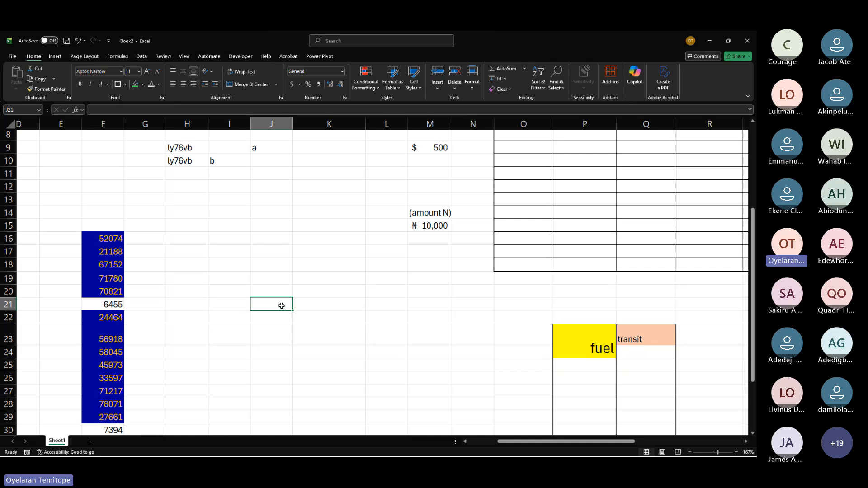
pyautogui.write('=')
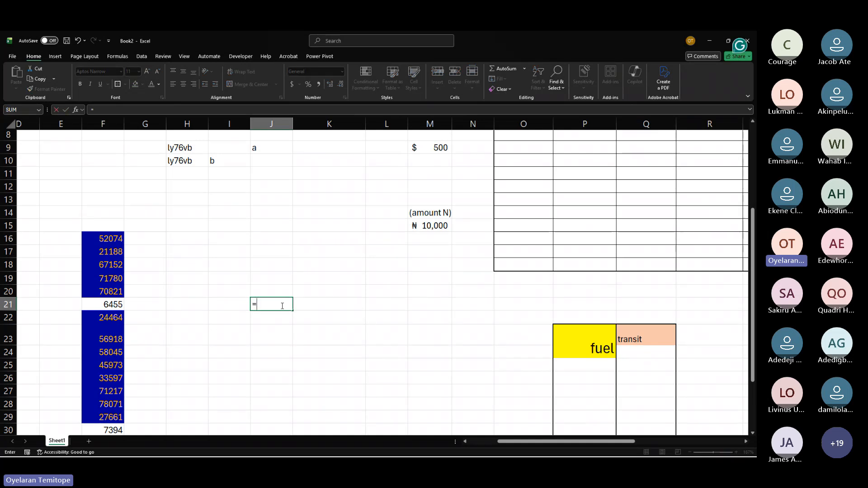
pyautogui.press('Escape')
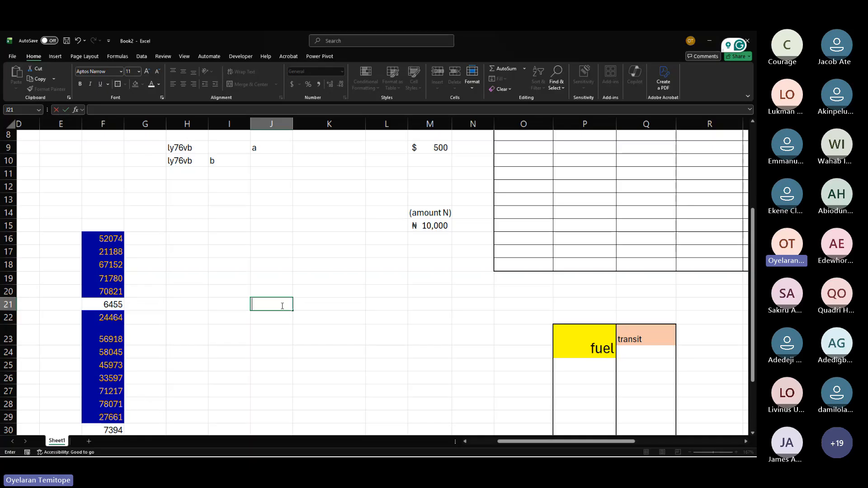
pyautogui.write('12/25')
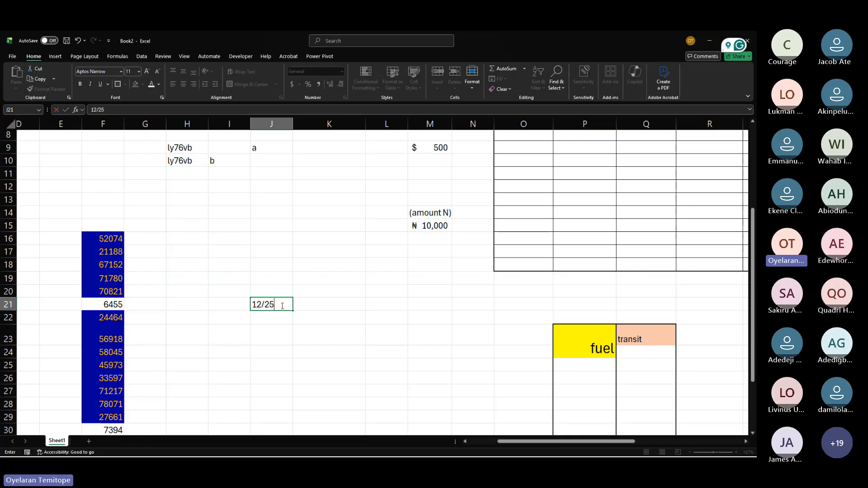
pyautogui.write('/2025')
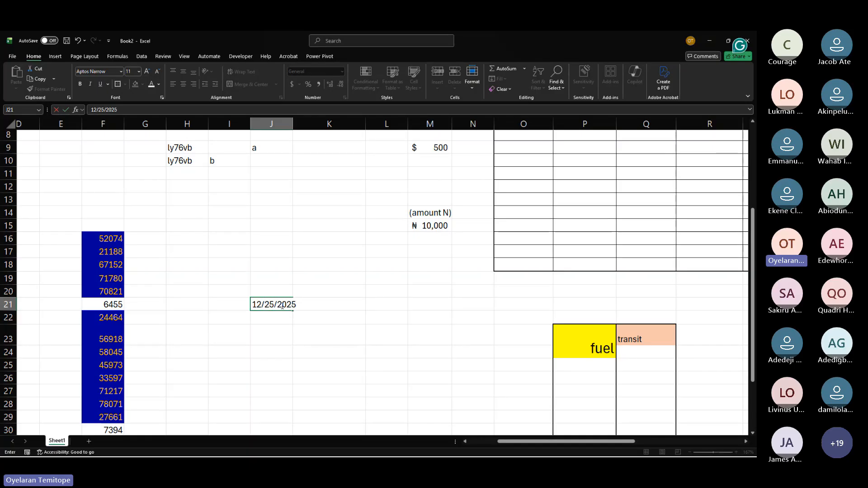
pyautogui.press('Return')
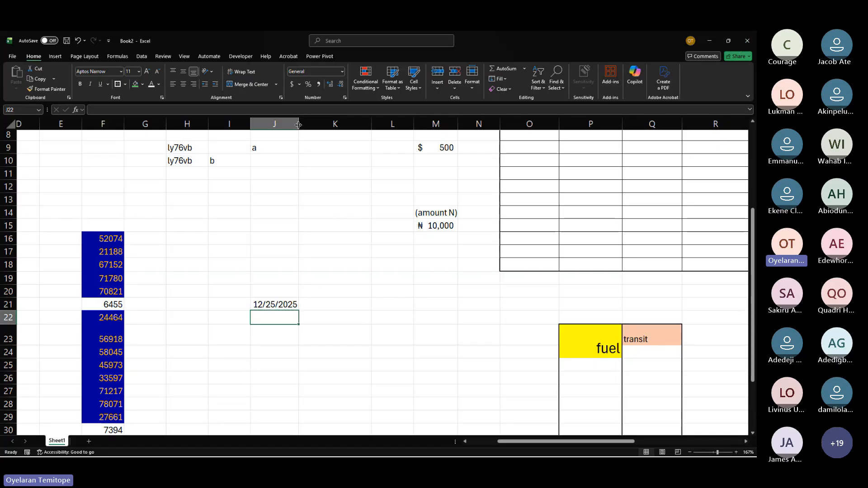
# Step: Widen column J and enter the date 1/1/2025 in cell J22
pyautogui.moveTo(302, 121); pyautogui.dragTo(332, 140)
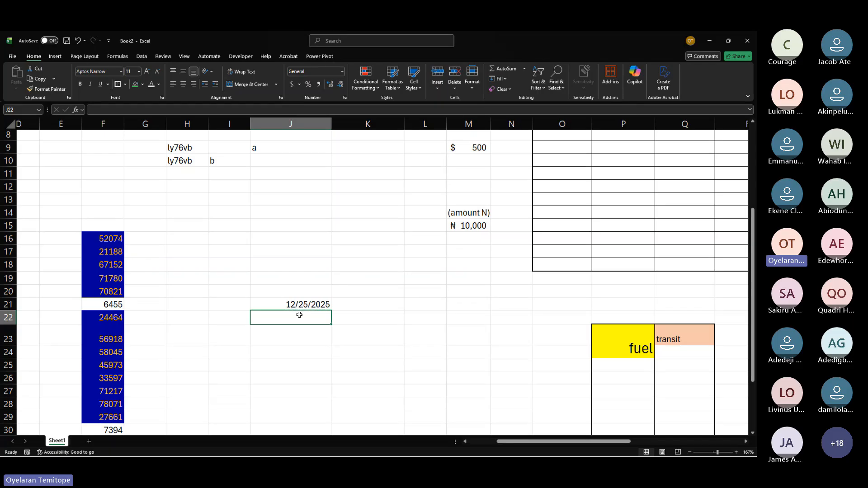
pyautogui.write('1/')
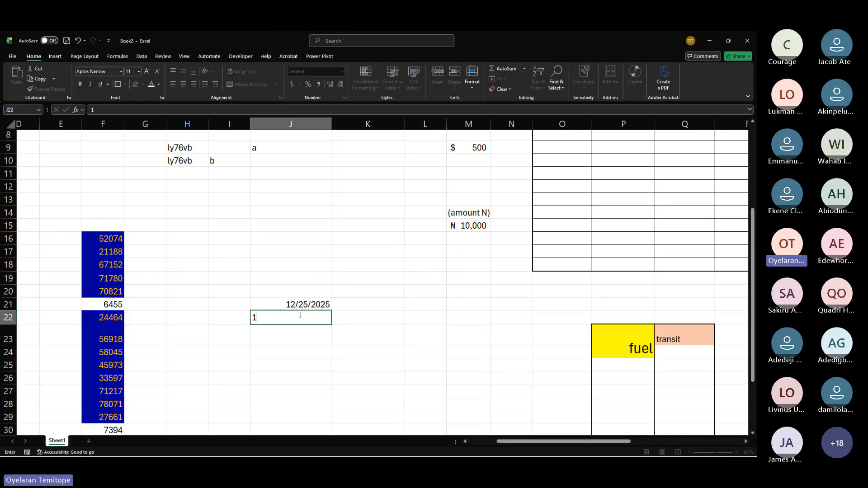
pyautogui.write('/1/2025')
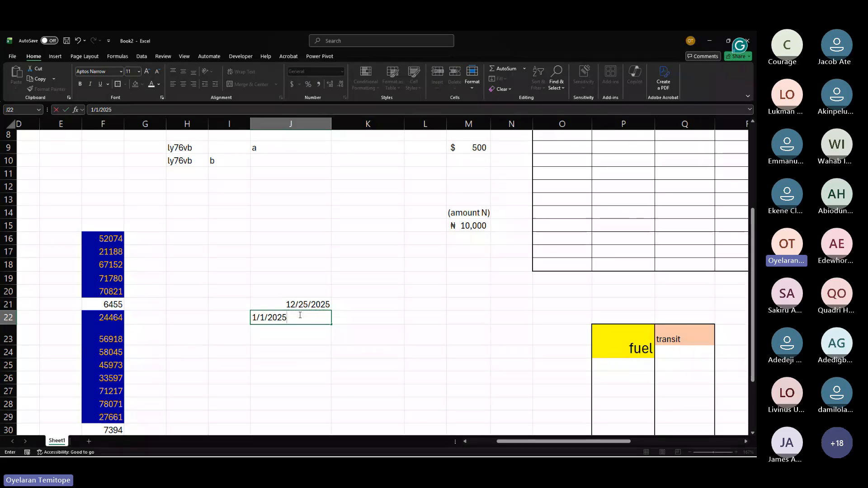
pyautogui.click(313, 364)
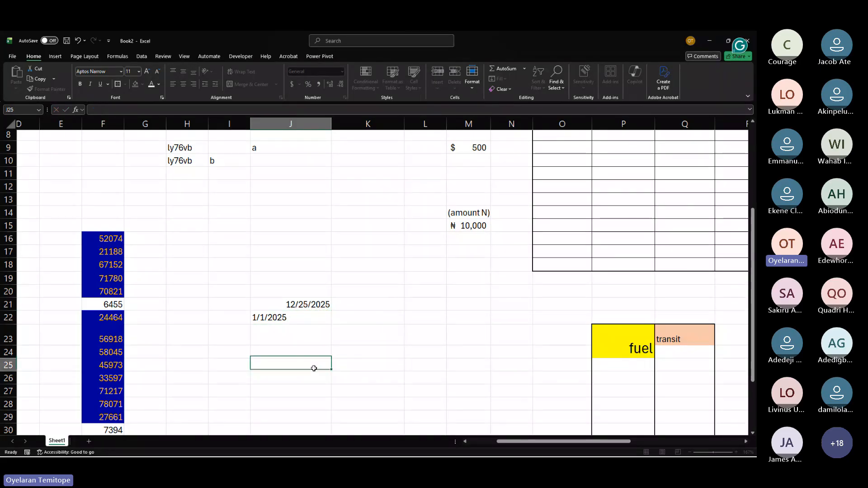
pyautogui.click(297, 319)
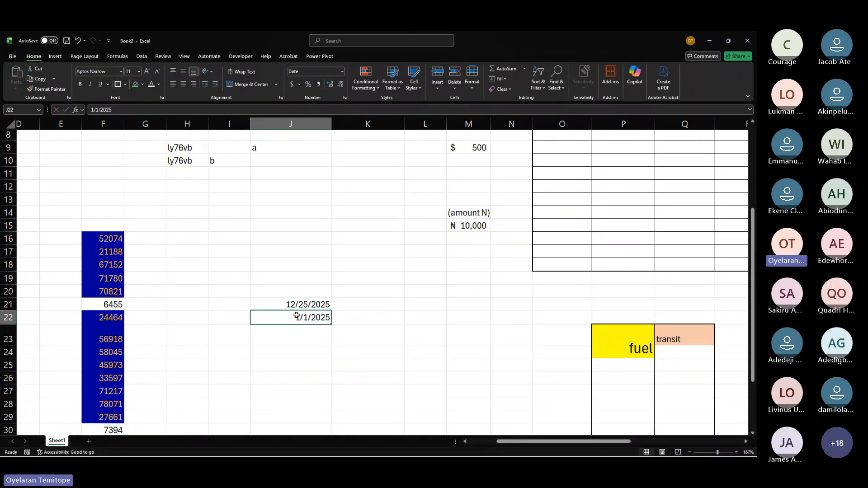
# Step: Enter the date 11/30/2025 in cell J23
pyautogui.click(297, 306)
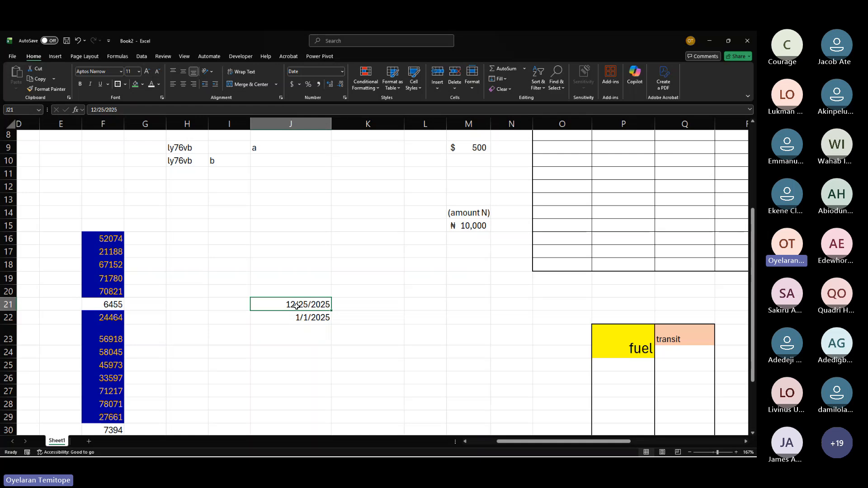
pyautogui.click(310, 335)
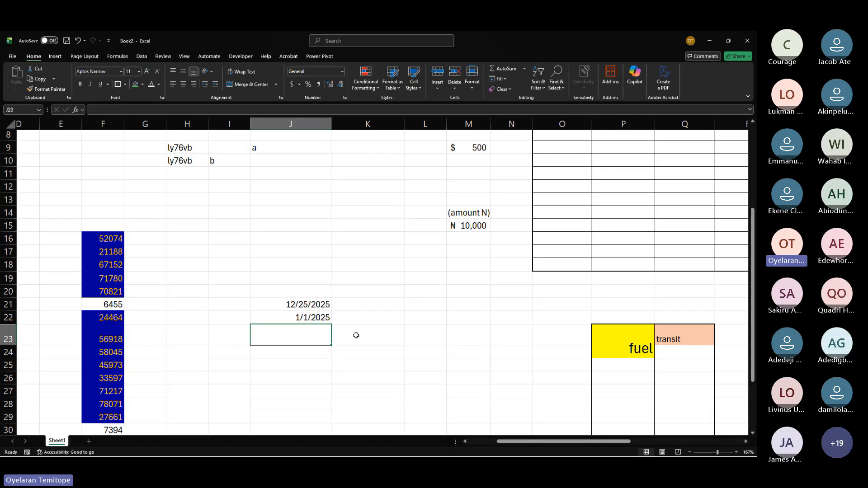
pyautogui.write('11')
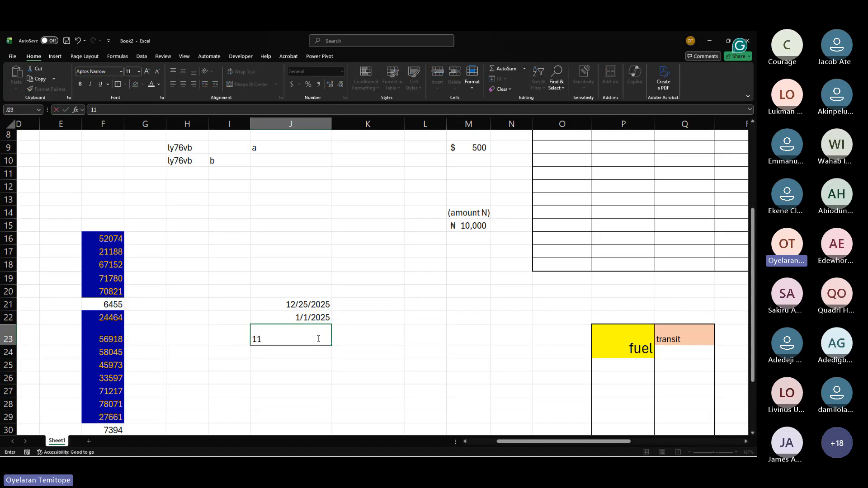
pyautogui.write('/30/2025')
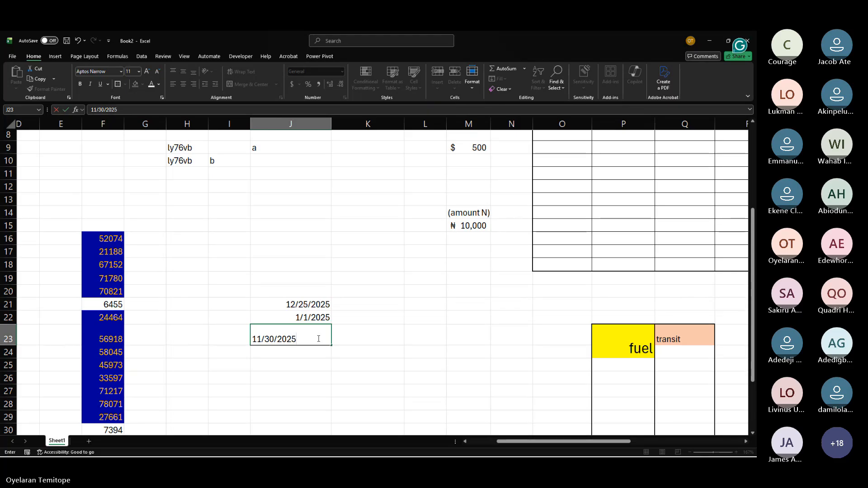
pyautogui.press('Return')
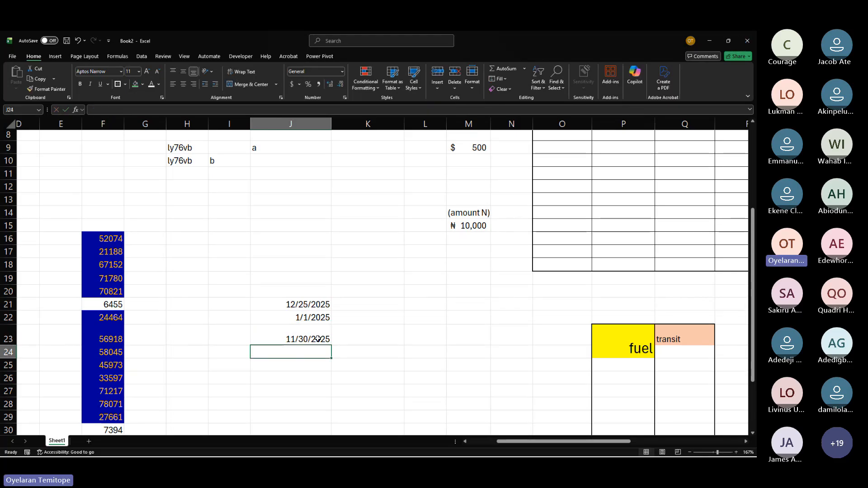
pyautogui.click(305, 306)
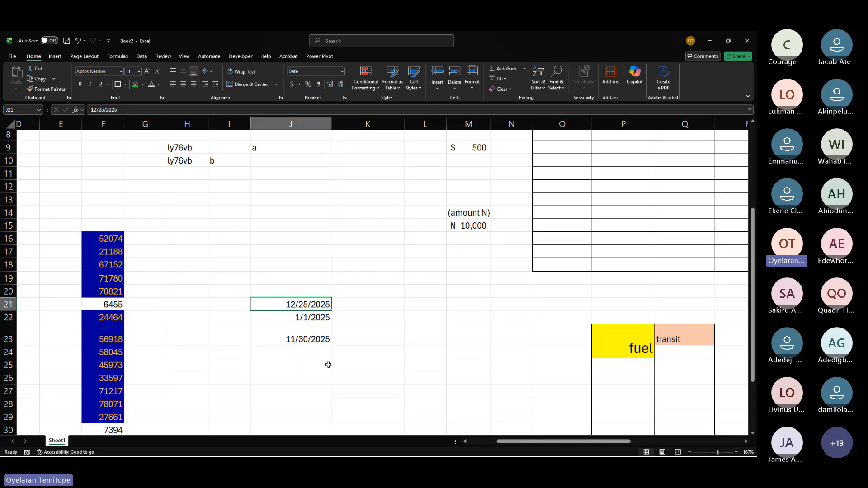
pyautogui.moveTo(303, 301); pyautogui.dragTo(306, 332)
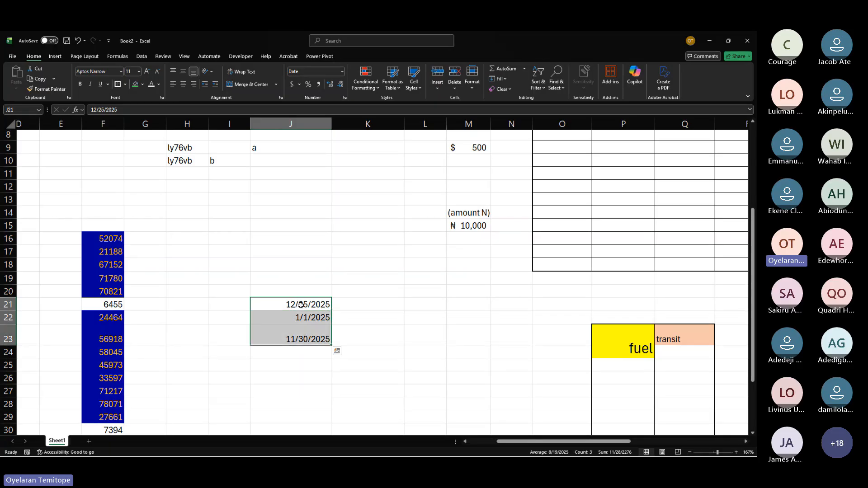
pyautogui.press('Up')
pyautogui.press('Up')
pyautogui.press('Up')
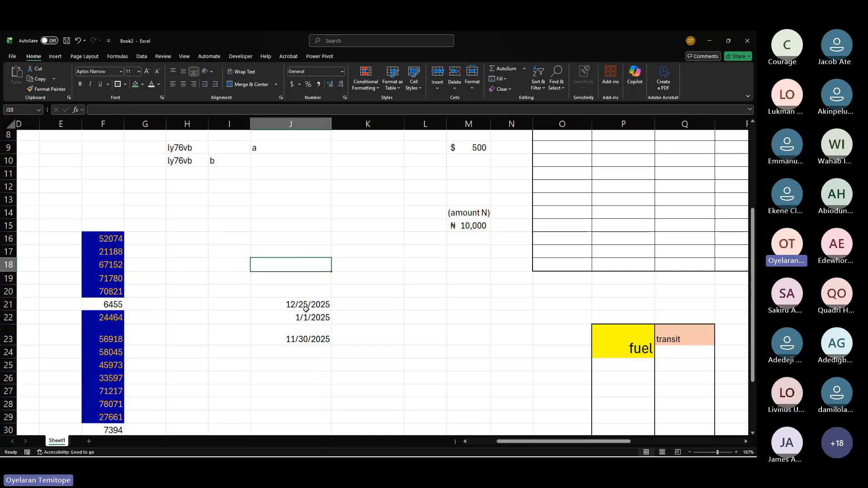
pyautogui.moveTo(304, 304); pyautogui.dragTo(304, 334)
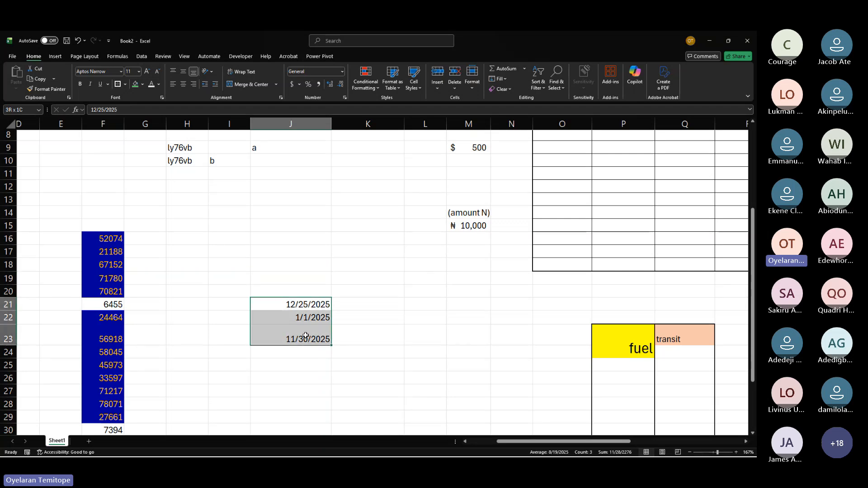
pyautogui.click(303, 300)
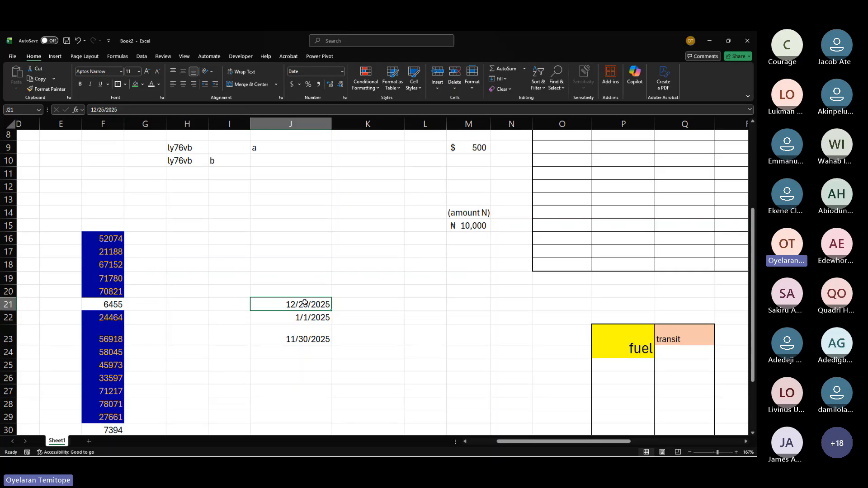
pyautogui.click(326, 224)
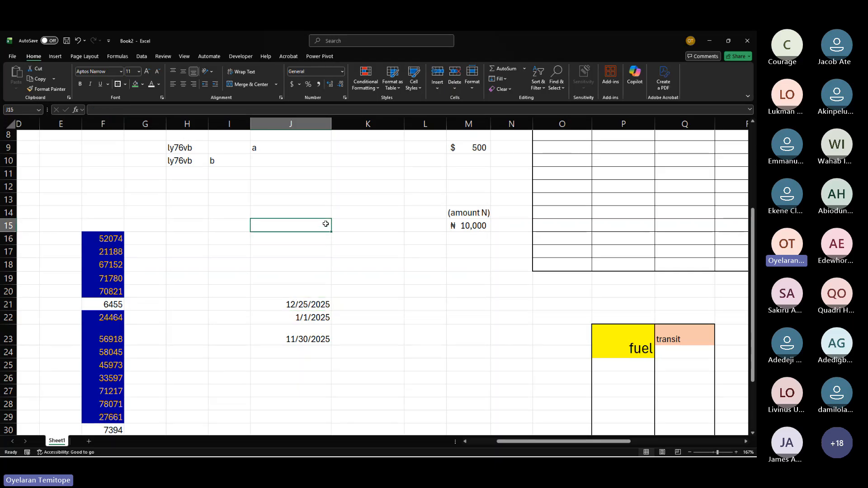
pyautogui.click(301, 204)
pyautogui.moveTo(302, 204); pyautogui.dragTo(303, 214)
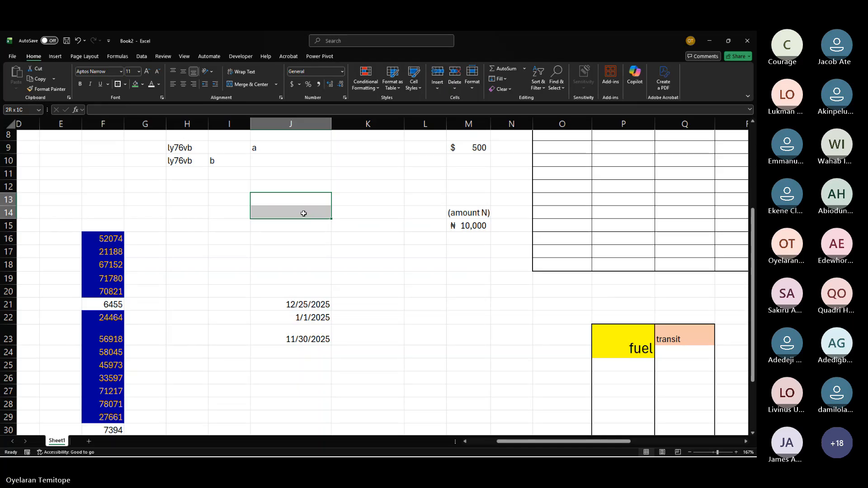
# Step: Highlight dates in J21:J23 greater than =today() with Green Fill with Dark Green Text
pyautogui.click(302, 303)
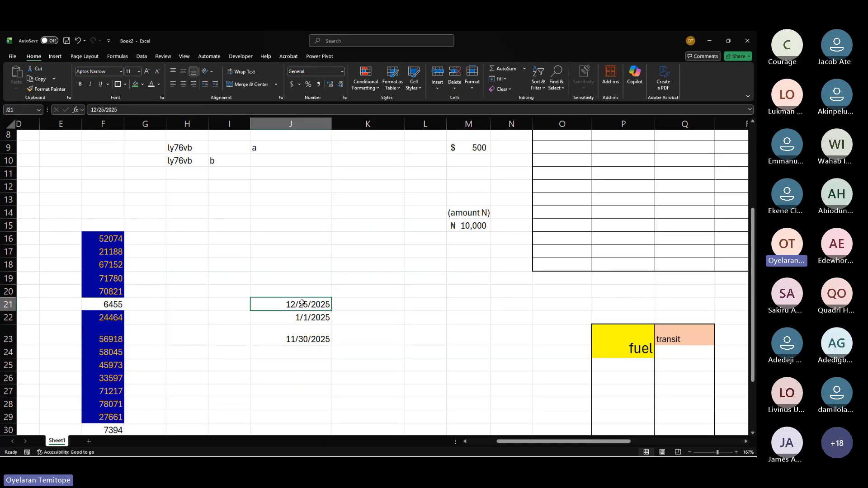
pyautogui.moveTo(302, 304); pyautogui.dragTo(304, 339)
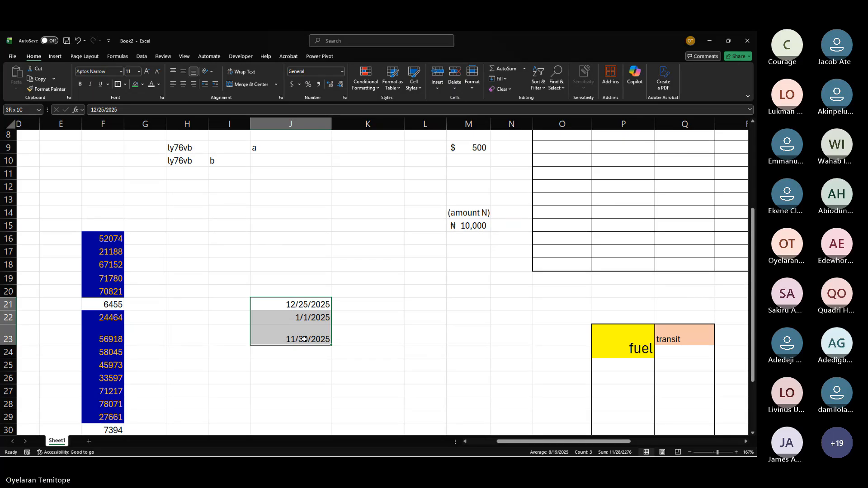
pyautogui.moveTo(305, 339); pyautogui.dragTo(304, 339)
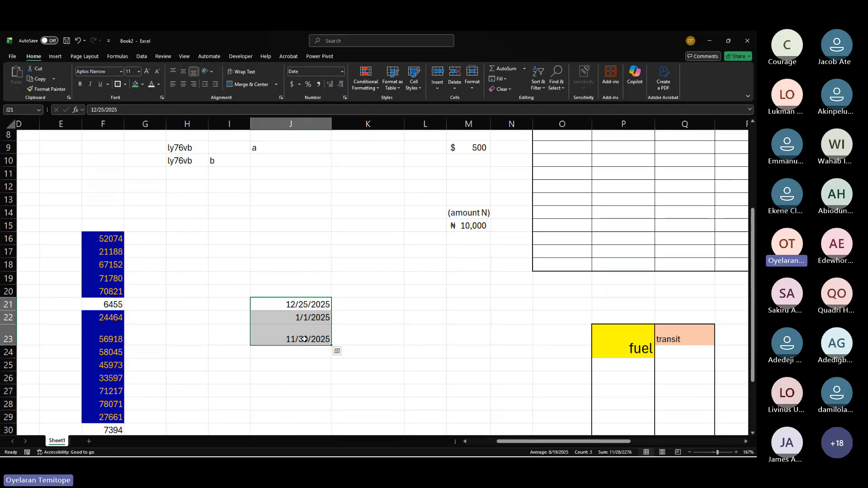
pyautogui.click(379, 86)
pyautogui.moveTo(398, 103)
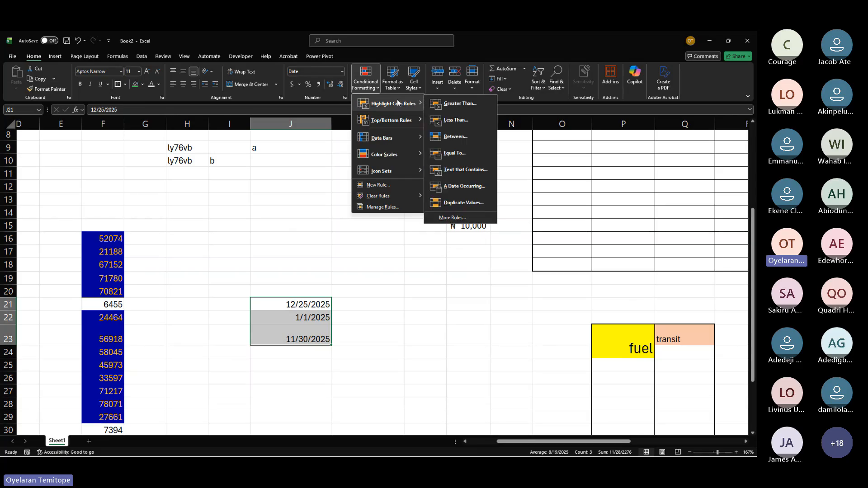
pyautogui.click(461, 104)
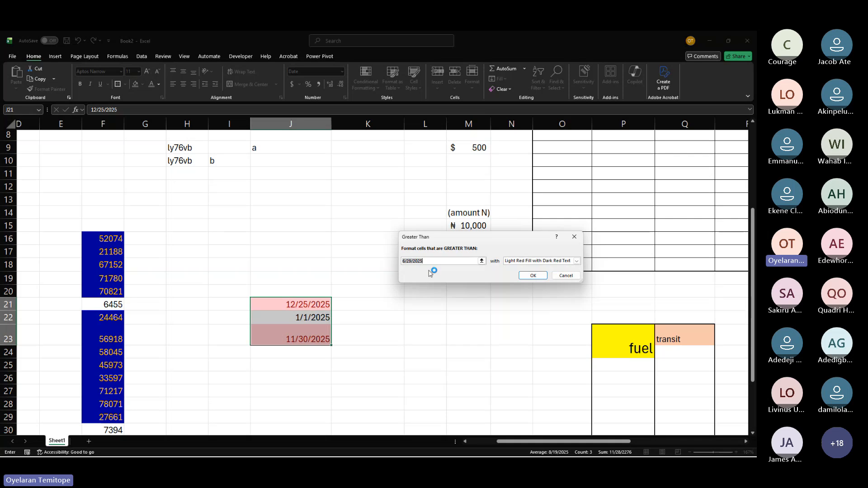
pyautogui.write('=')
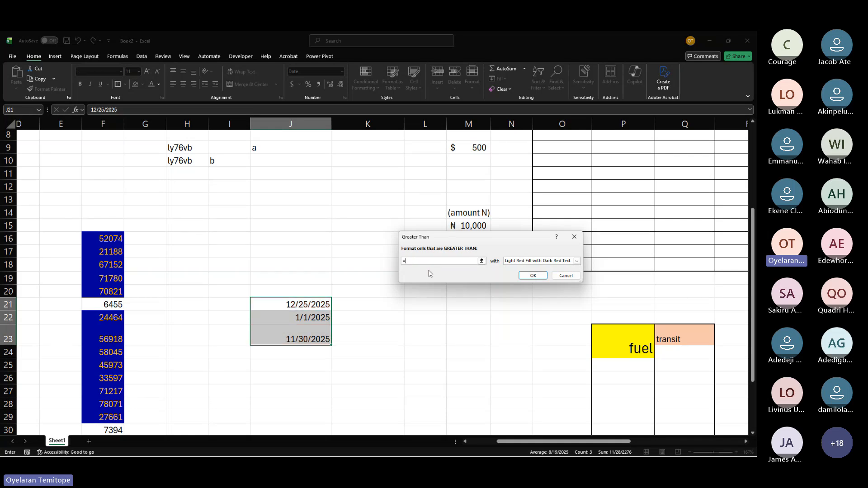
pyautogui.write('today')
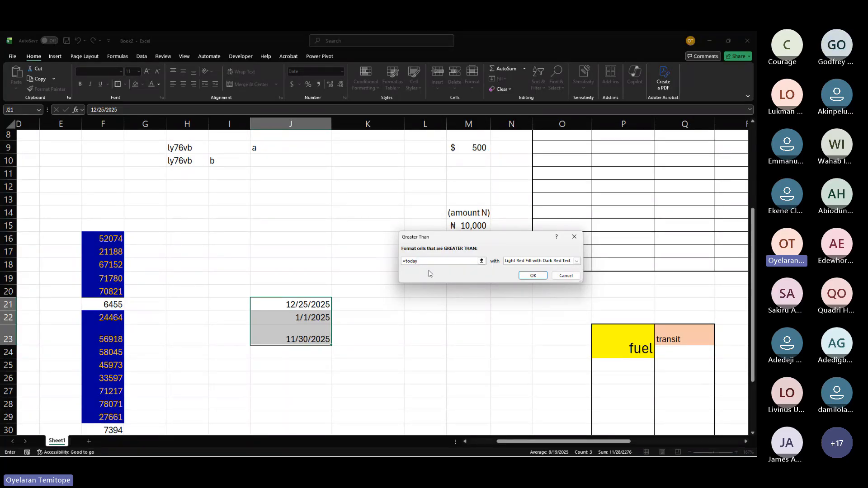
pyautogui.write('()')
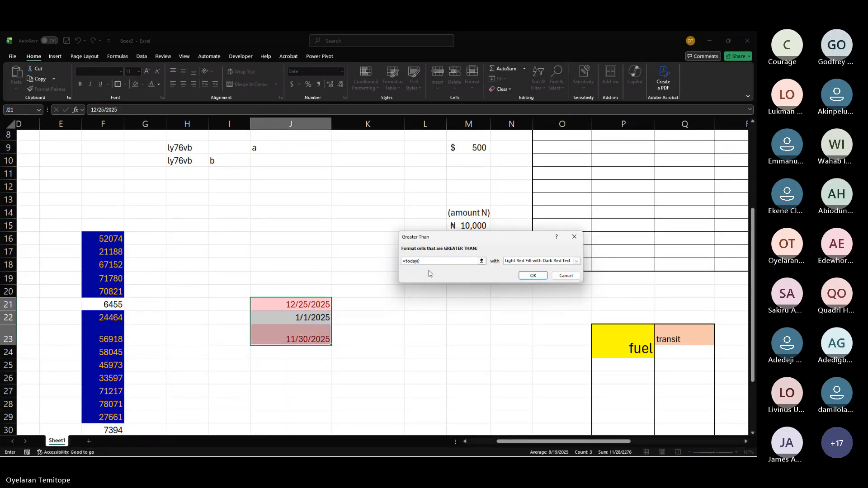
pyautogui.click(538, 261)
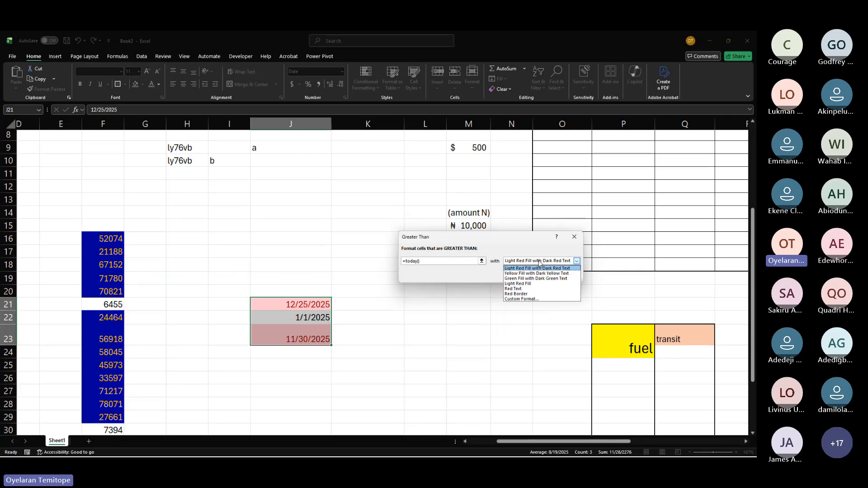
pyautogui.click(529, 278)
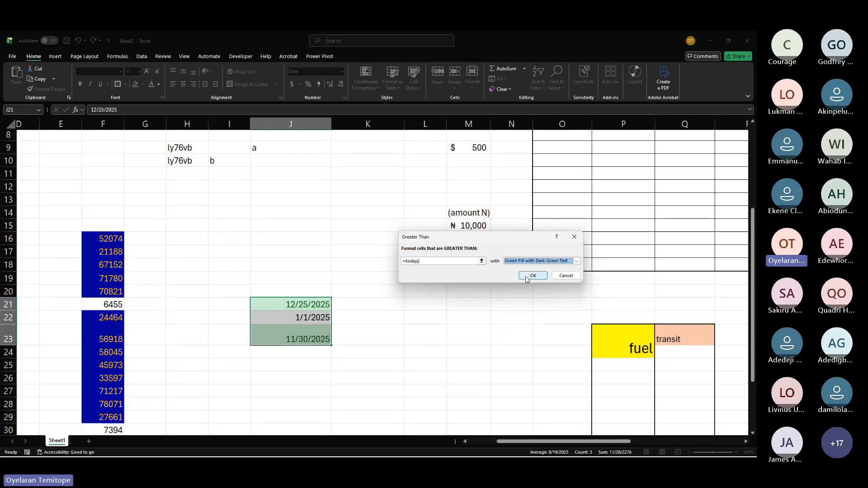
pyautogui.click(525, 279)
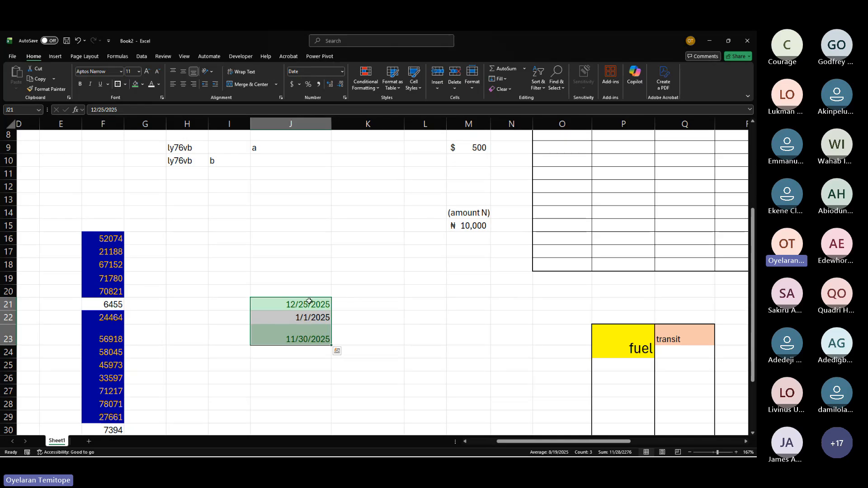
# Step: Start a Between highlight rule on J21:J23 with =today() as the lower bound
pyautogui.click(309, 319)
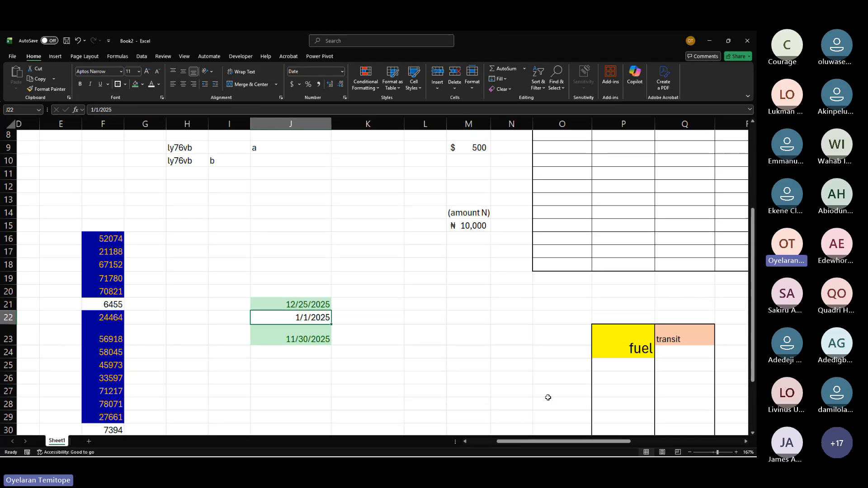
pyautogui.moveTo(314, 305); pyautogui.dragTo(316, 340)
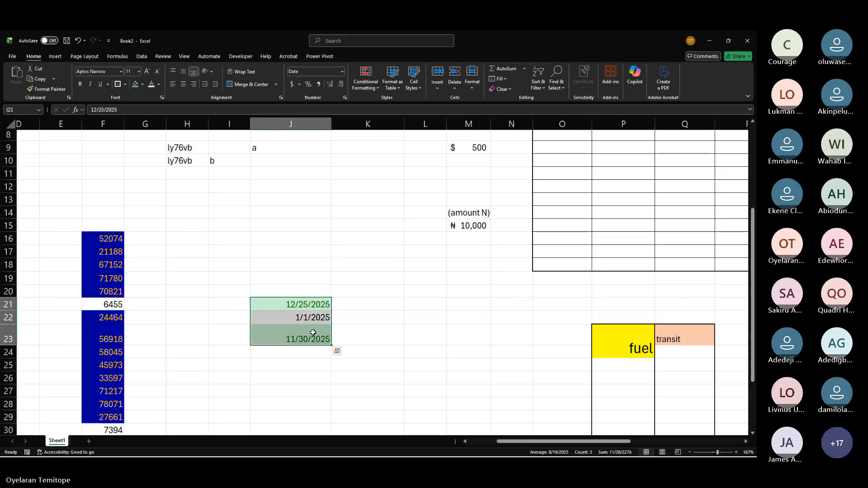
pyautogui.hotkey('alt', 'Tab')
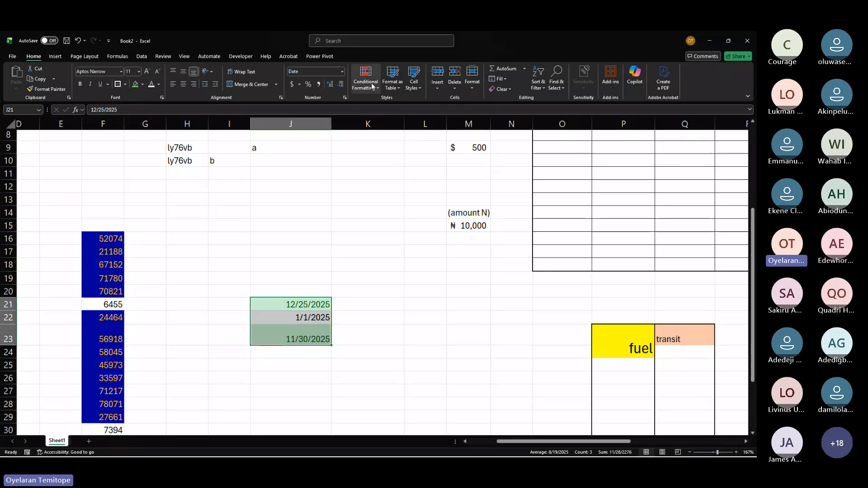
pyautogui.click(371, 83)
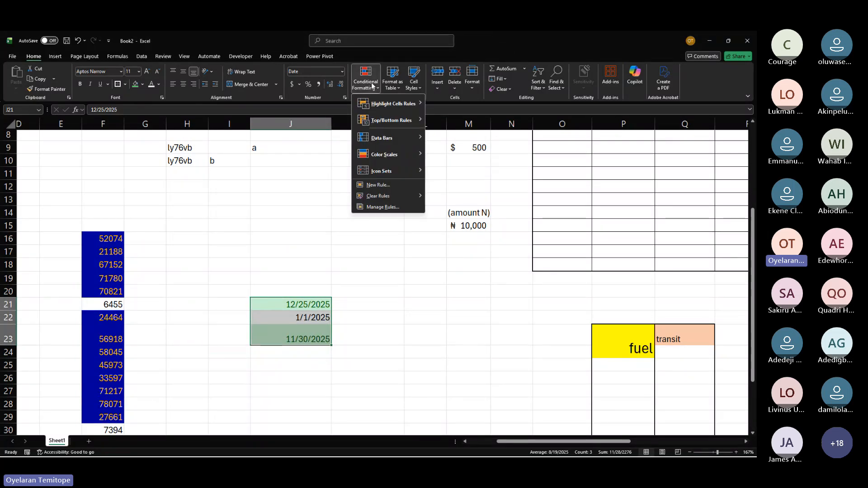
pyautogui.moveTo(389, 104)
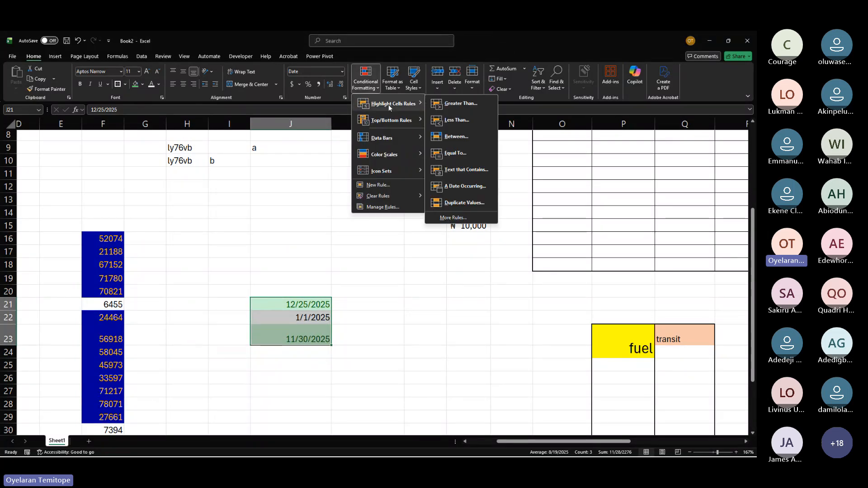
pyautogui.click(452, 136)
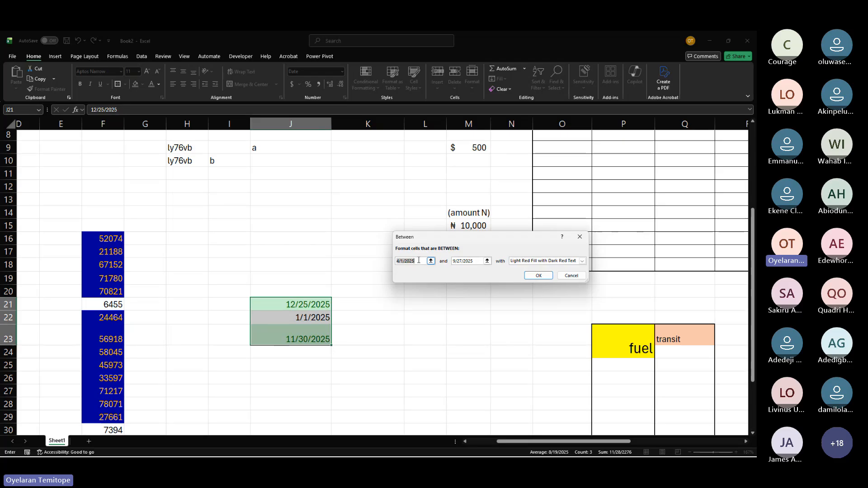
pyautogui.press('BackSpace')
pyautogui.write('=today')
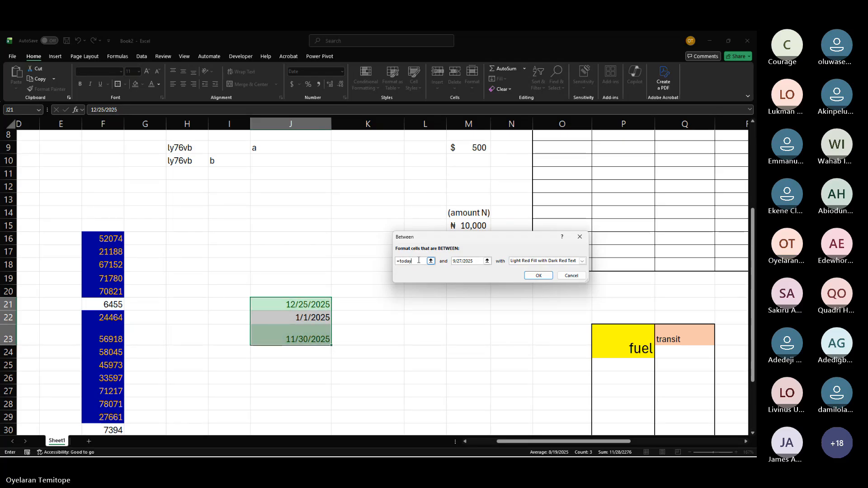
pyautogui.write('()')
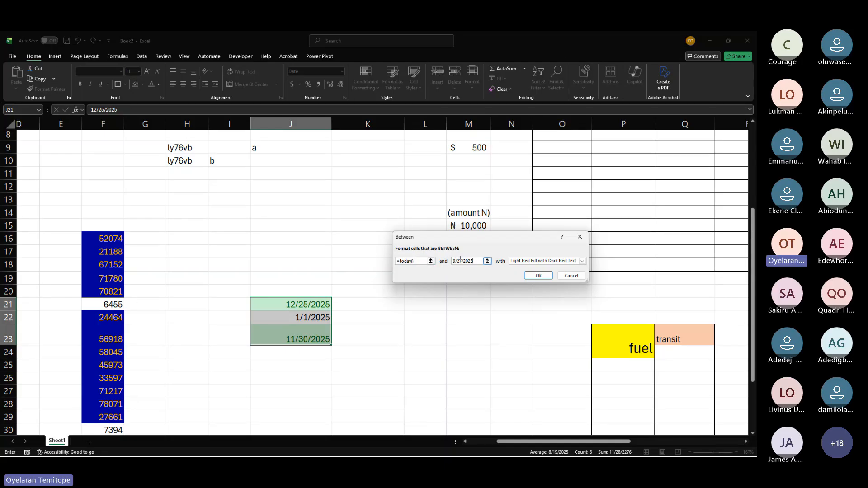
# Step: Set the Between rule's upper bound to =today()+30 and apply Yellow Fill with Dark Yellow Text
pyautogui.press('BackSpace')
pyautogui.press('BackSpace')
pyautogui.press('BackSpace')
pyautogui.press('BackSpace')
pyautogui.press('BackSpace')
pyautogui.press('BackSpace')
pyautogui.press('BackSpace')
pyautogui.press('BackSpace')
pyautogui.press('BackSpace')
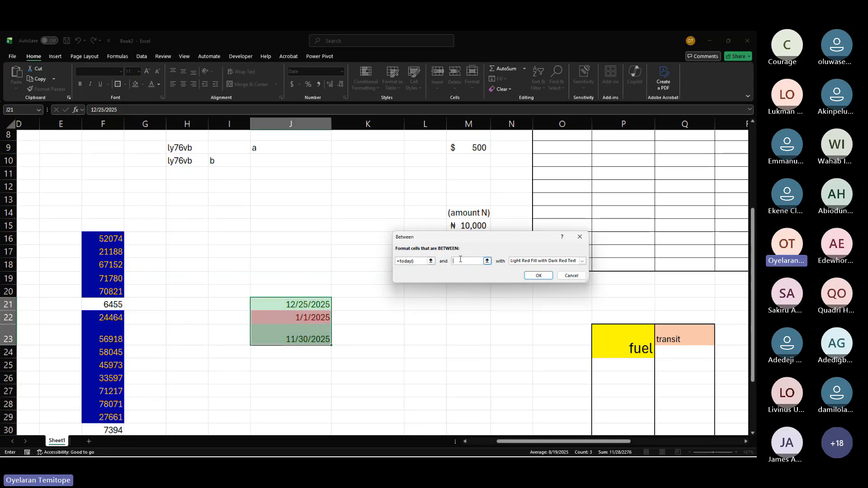
pyautogui.write('=')
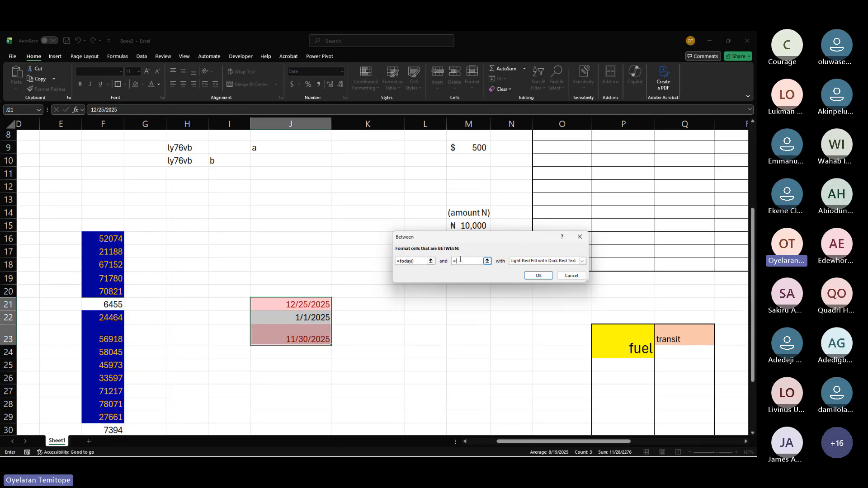
pyautogui.write('today()+30')
pyautogui.click(547, 262)
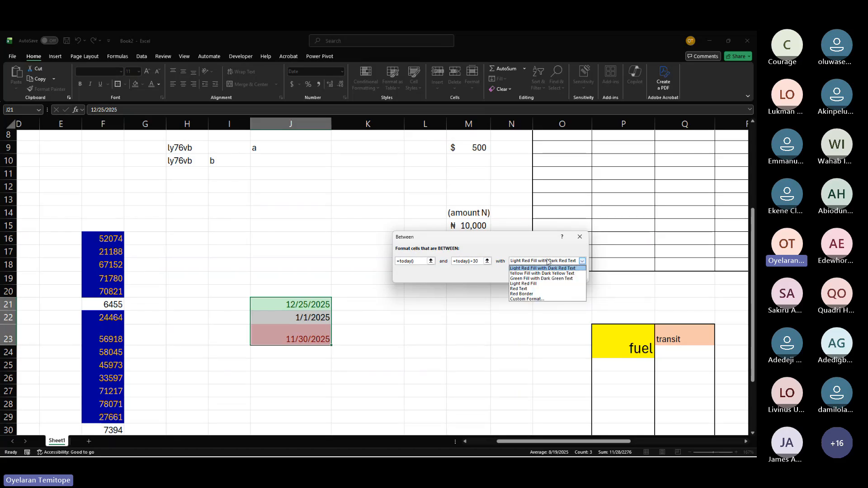
pyautogui.click(528, 273)
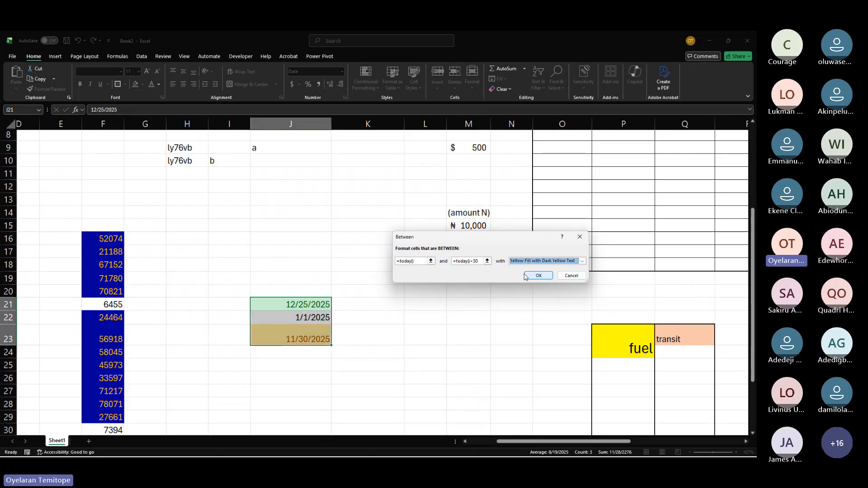
pyautogui.click(532, 277)
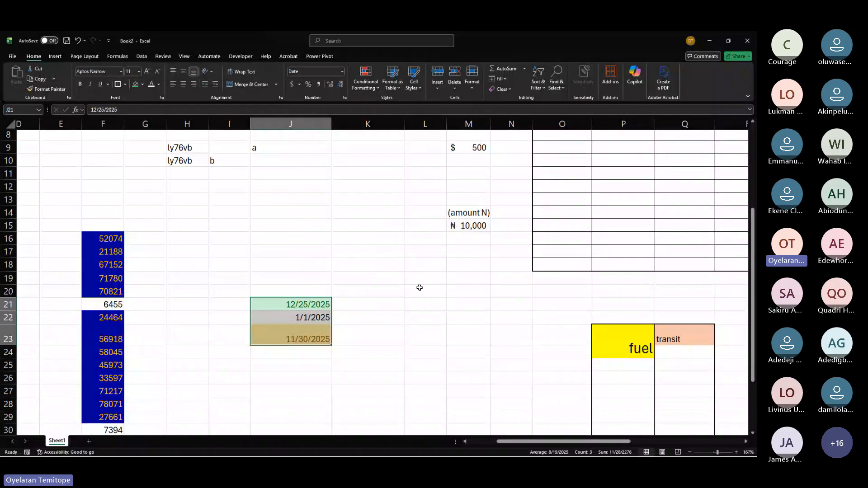
# Step: Highlight dates in J21:J23 less than =today() with Light Red Fill with Dark Red Text
pyautogui.click(284, 316)
pyautogui.click(293, 340)
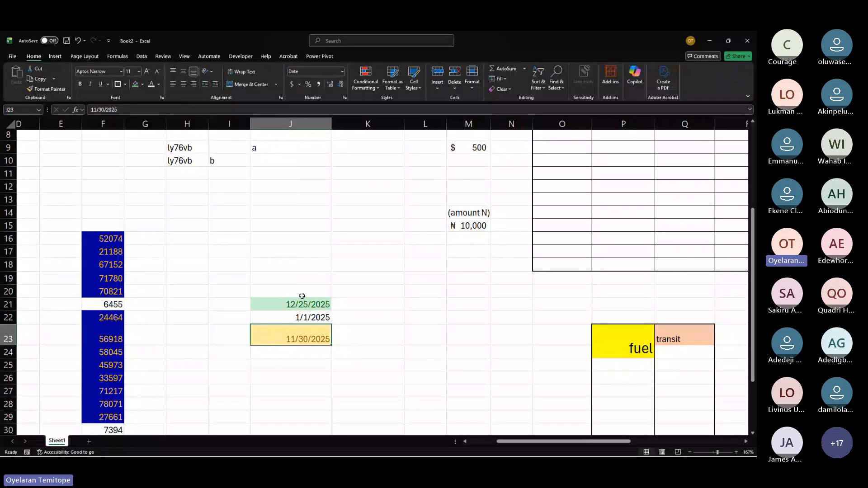
pyautogui.moveTo(300, 303); pyautogui.dragTo(304, 336)
pyautogui.click(367, 86)
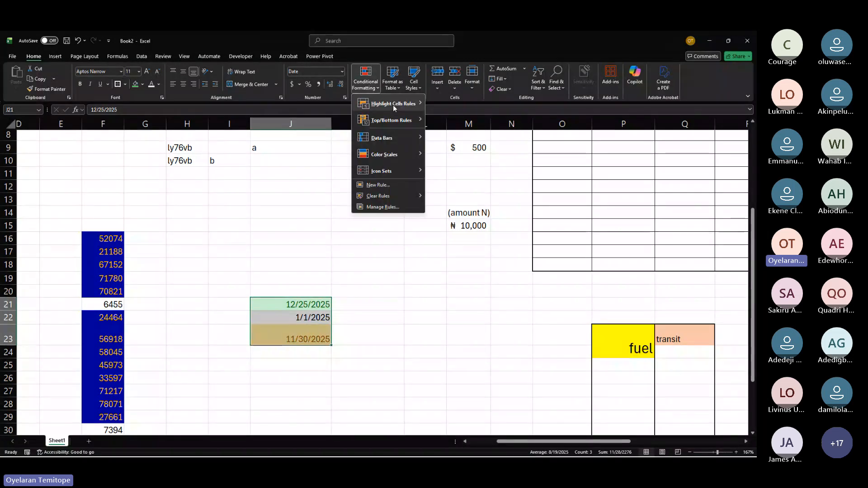
pyautogui.moveTo(401, 104)
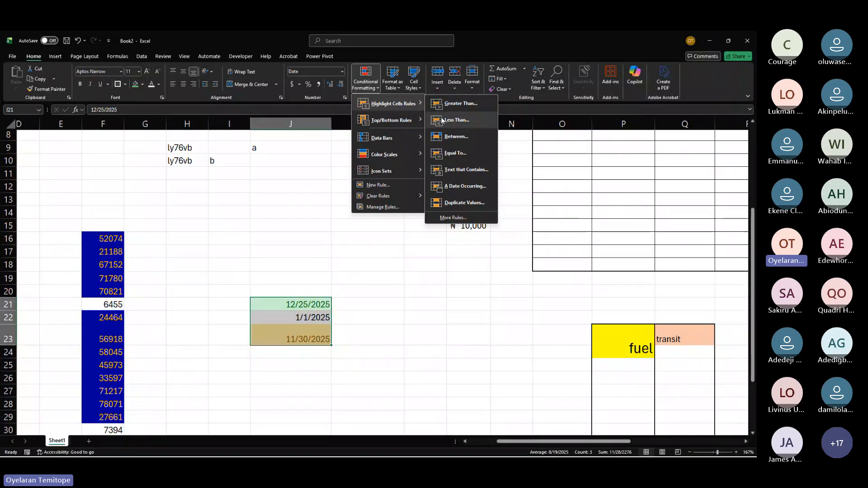
pyautogui.click(455, 120)
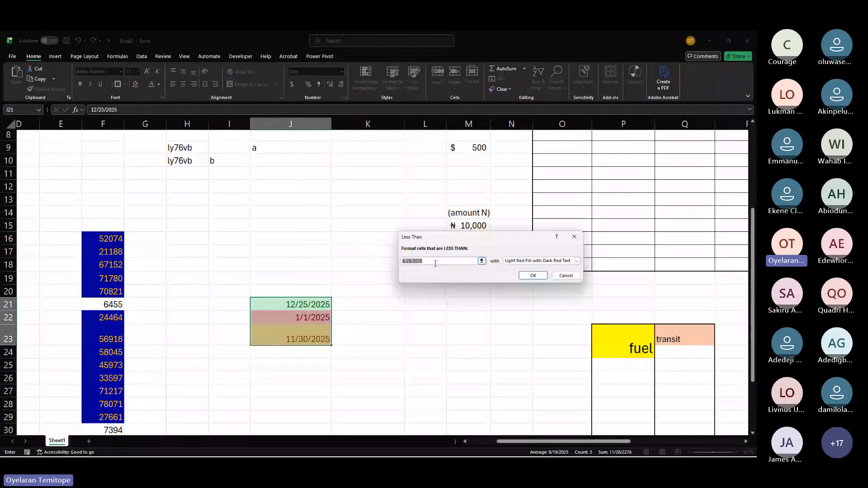
pyautogui.write('=')
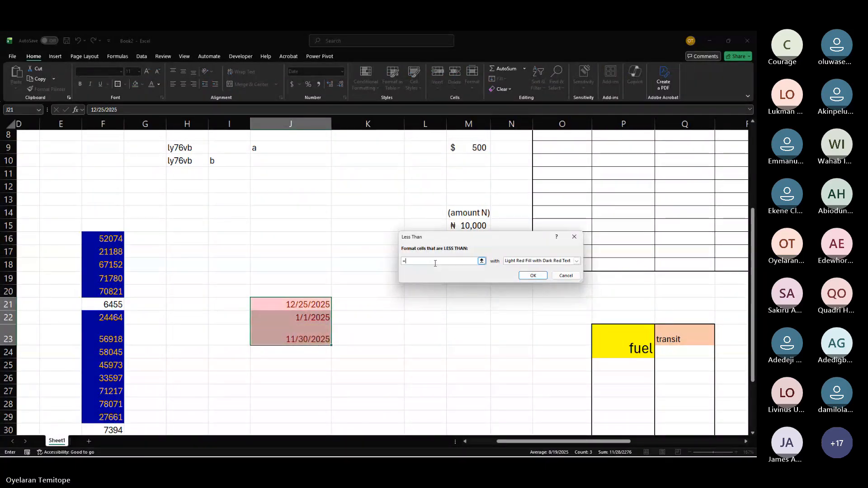
pyautogui.write('toda')
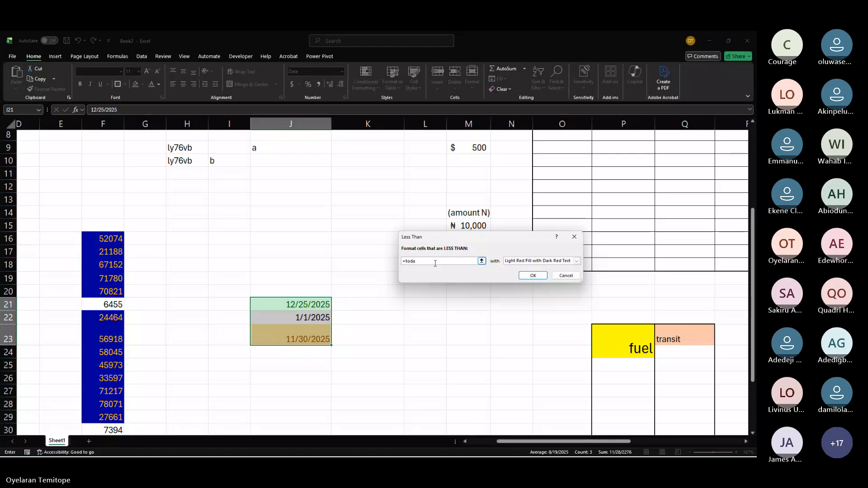
pyautogui.write('y()')
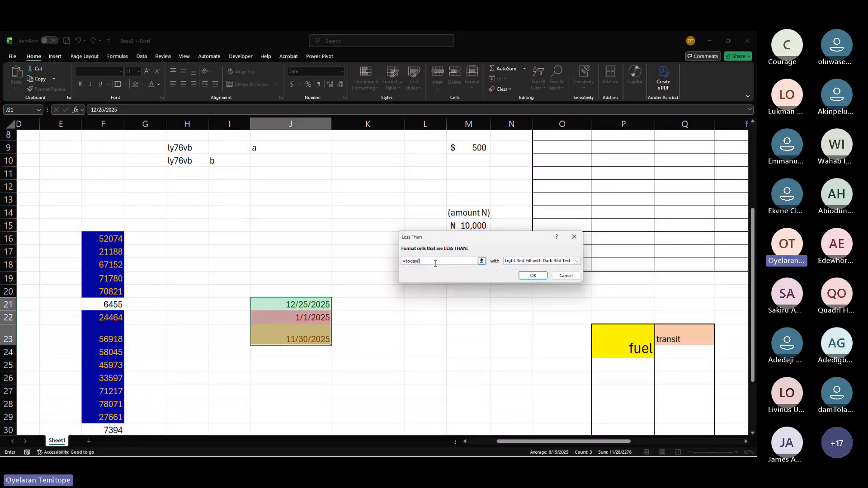
pyautogui.click(532, 276)
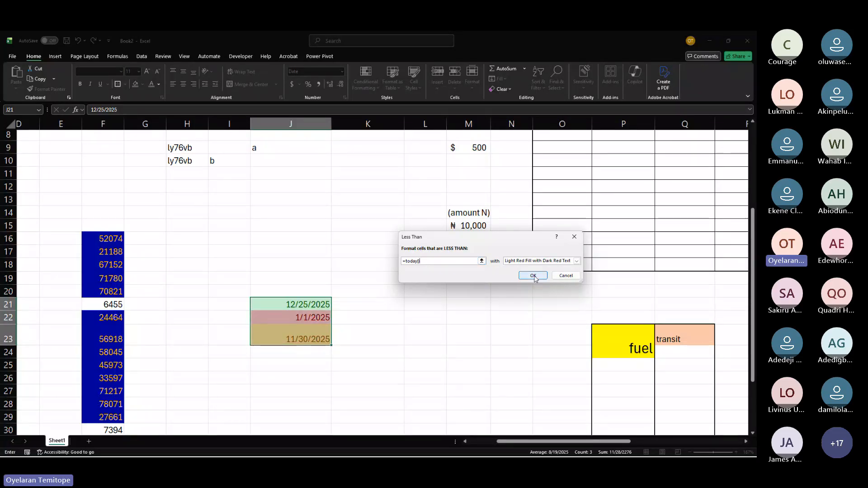
# Step: Change the date in J22 to 1/1/2026
pyautogui.click(315, 318)
pyautogui.click(190, 109)
pyautogui.press('BackSpace')
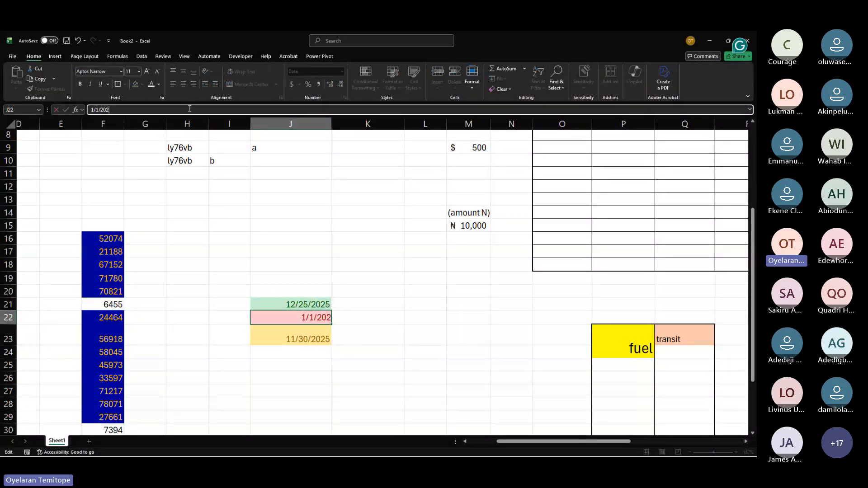
pyautogui.write('6')
pyautogui.press('Return')
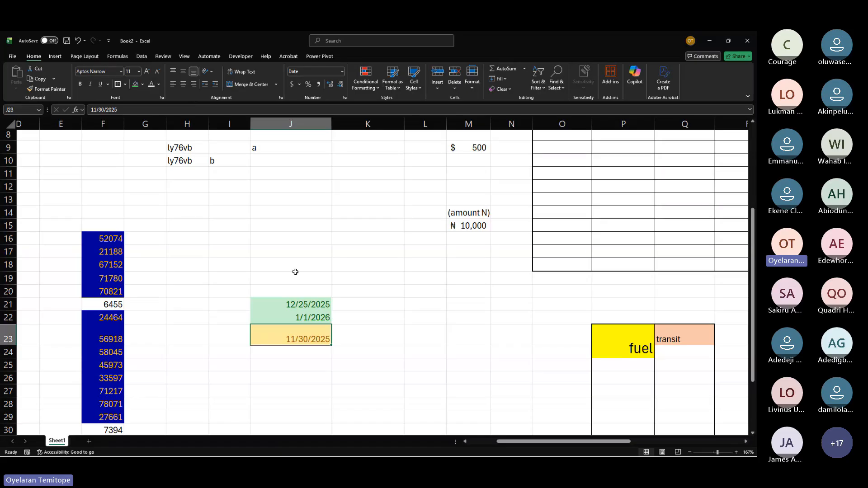
# Step: Change the date in J23 to 11/3/2025
pyautogui.click(103, 110)
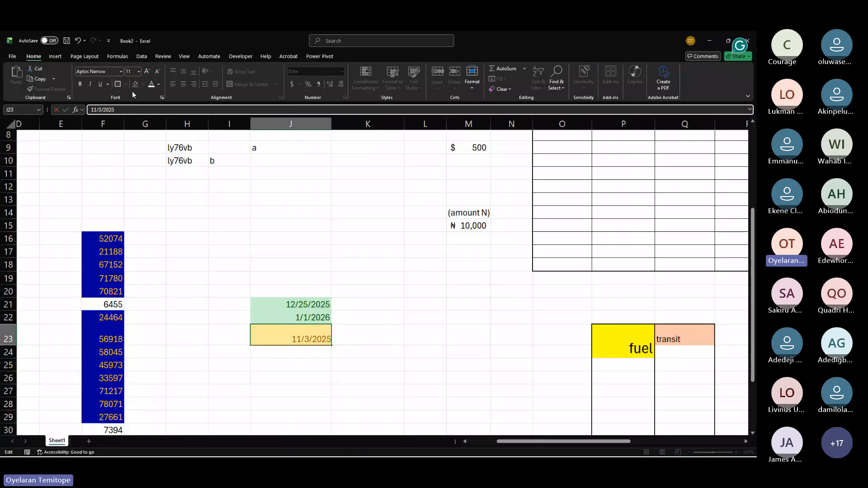
pyautogui.press('BackSpace')
pyautogui.press('Return')
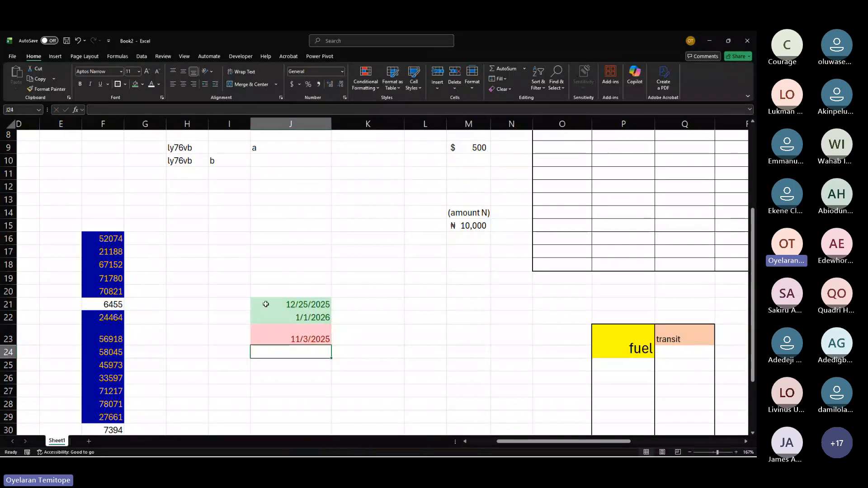
pyautogui.click(267, 335)
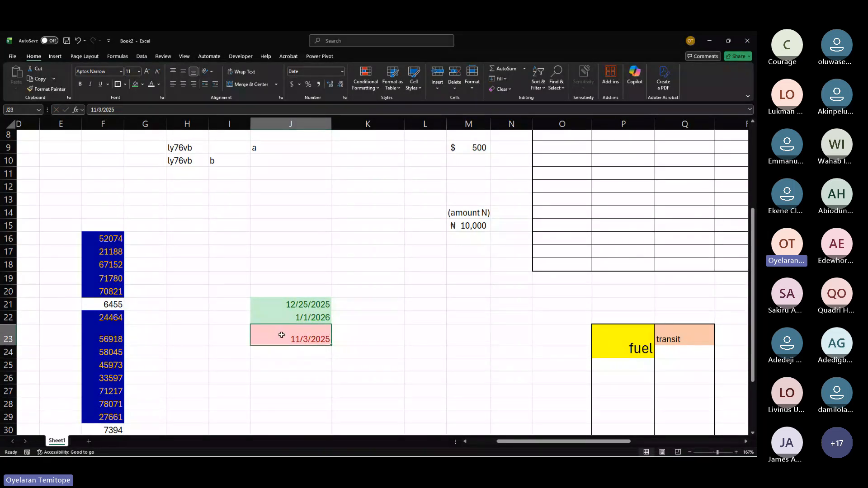
pyautogui.click(374, 82)
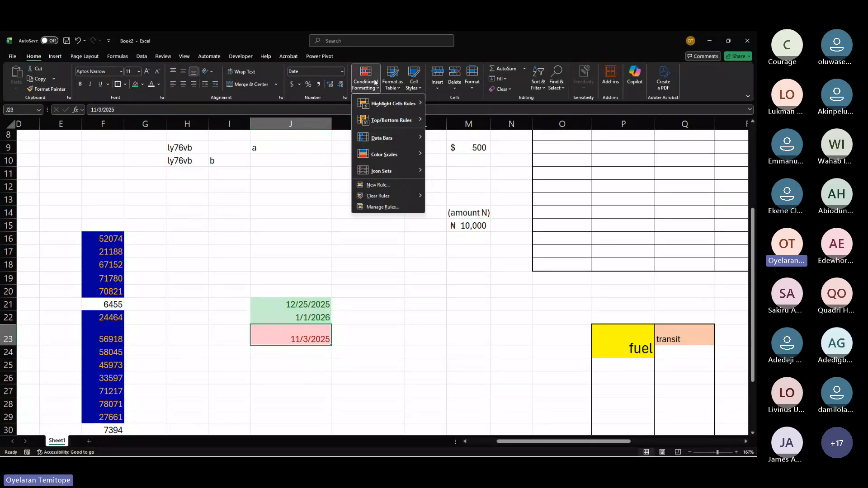
pyautogui.click(307, 293)
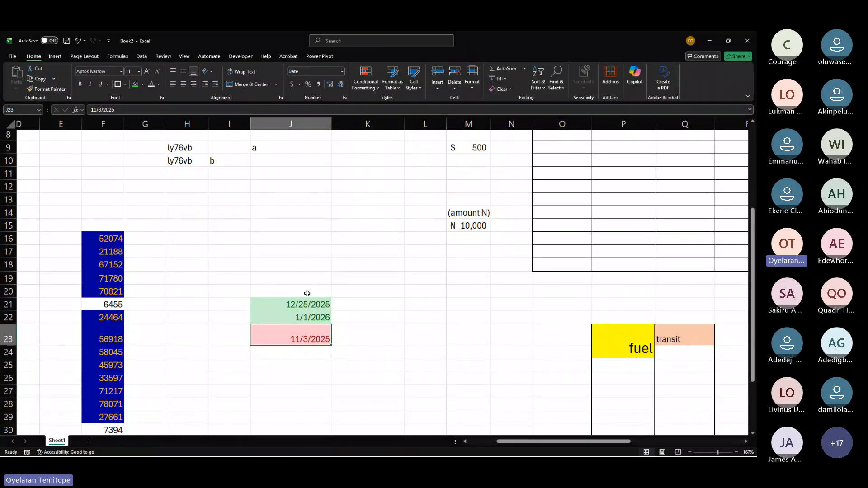
pyautogui.moveTo(307, 293); pyautogui.dragTo(307, 338)
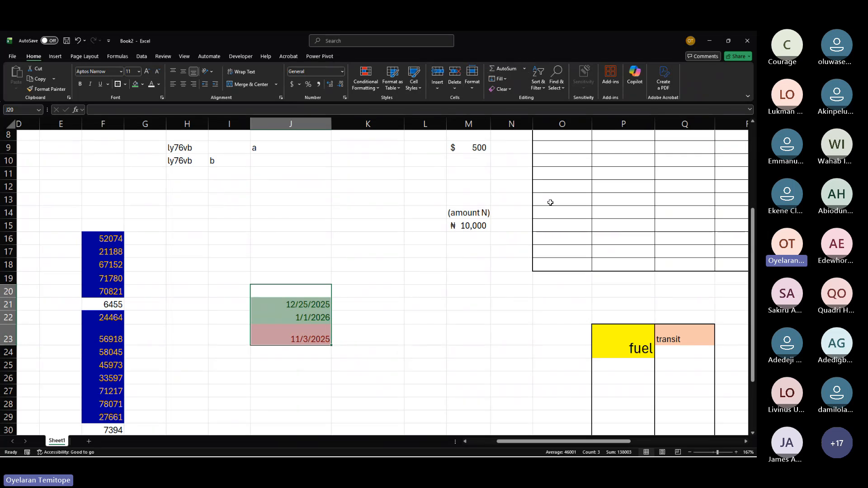
pyautogui.scroll(3, 549, 202)
pyautogui.hscroll(5, 549, 202)
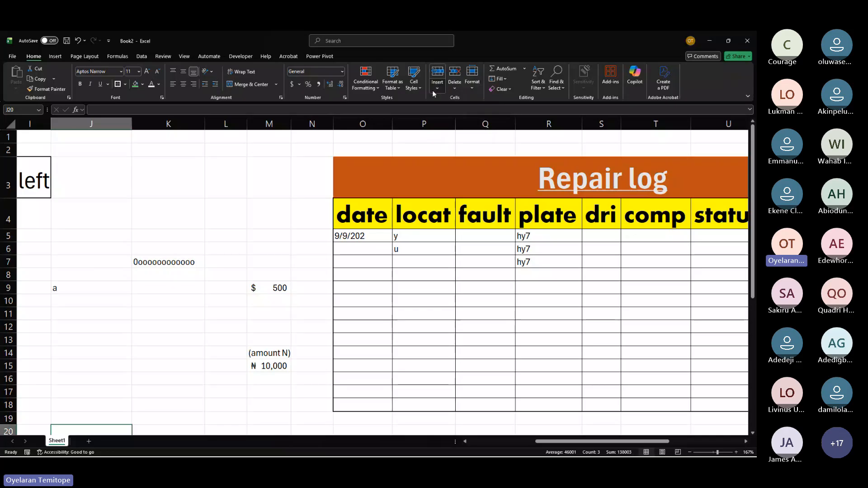
# Step: Enter the numbers 1, 3, 4 and 5 in the repair log's date column, cells O5 to O8
pyautogui.click(370, 246)
pyautogui.click(520, 238)
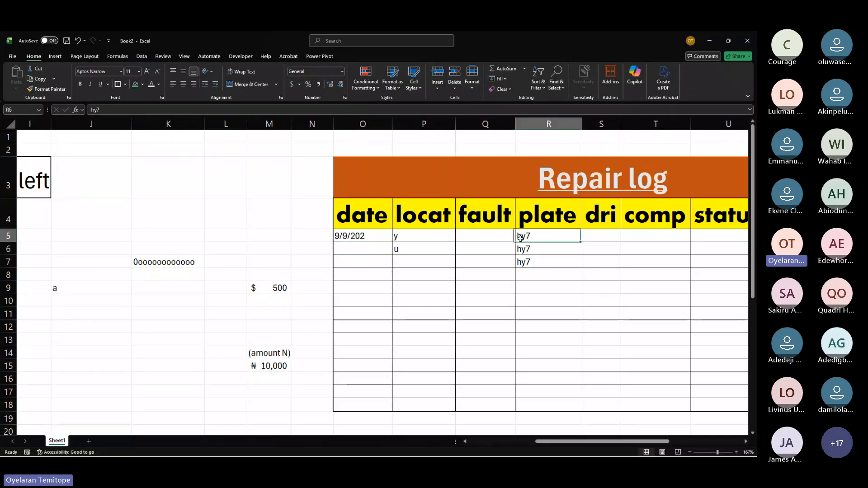
pyautogui.moveTo(357, 248); pyautogui.dragTo(373, 237)
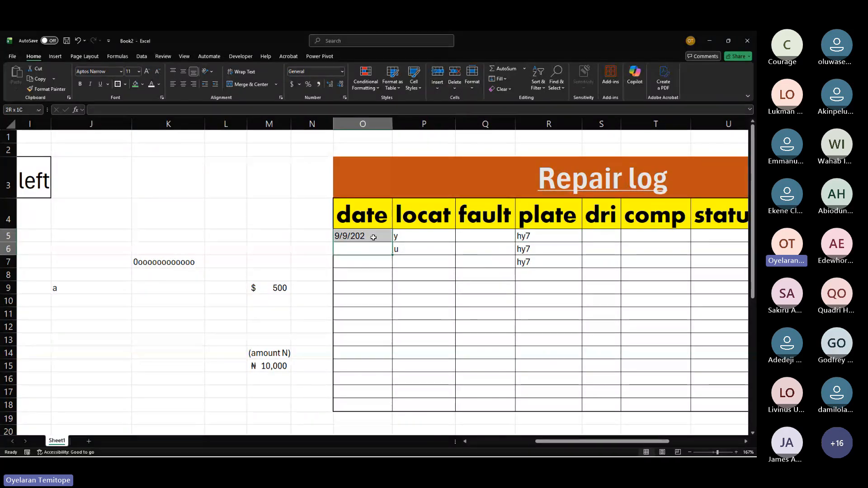
pyautogui.click(374, 238)
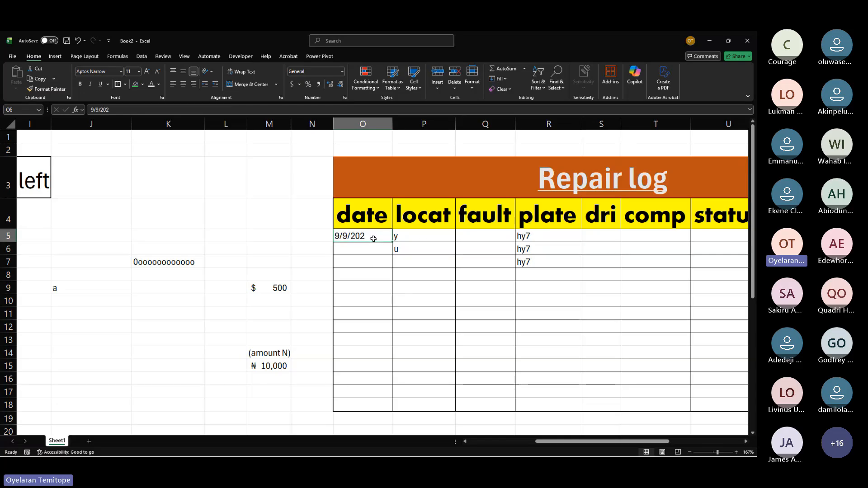
pyautogui.write('1')
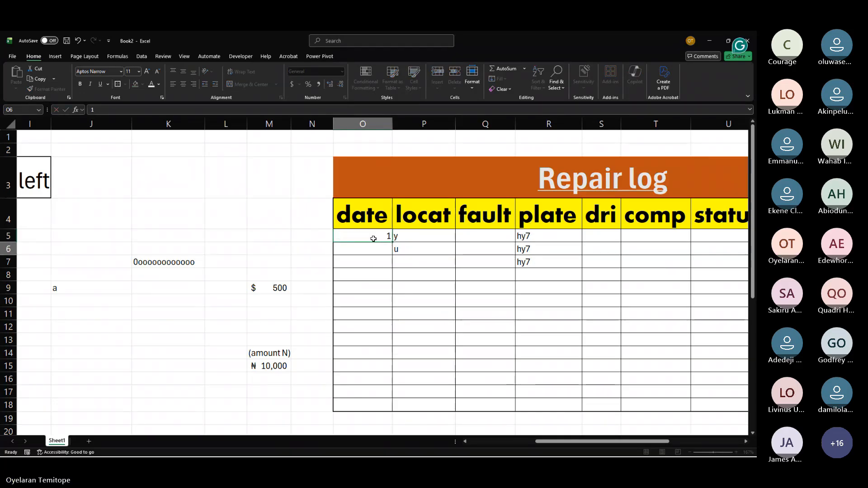
pyautogui.write('3')
pyautogui.press('Return')
pyautogui.write('4')
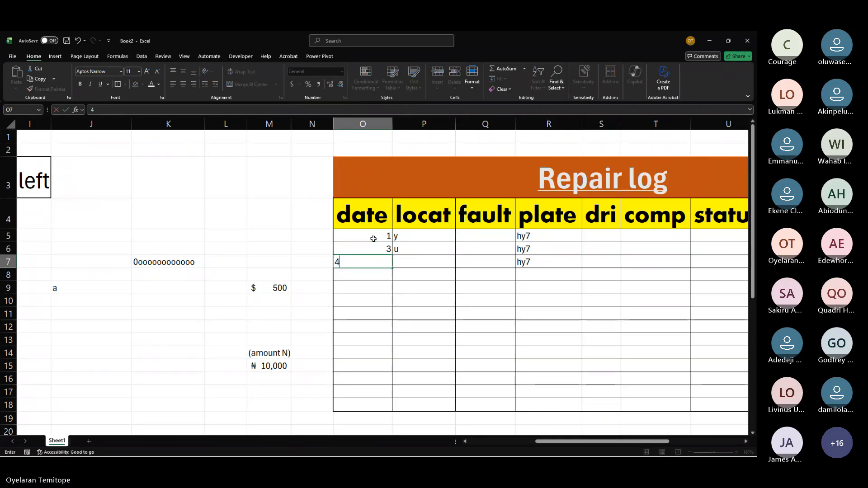
pyautogui.press('Return')
pyautogui.write('5')
pyautogui.hotkey('ctrl', 'Return')
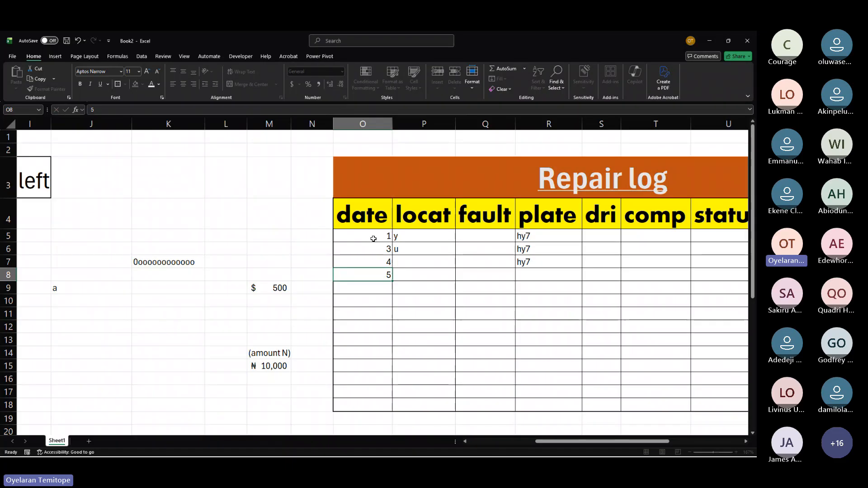
pyautogui.moveTo(384, 248); pyautogui.dragTo(453, 249)
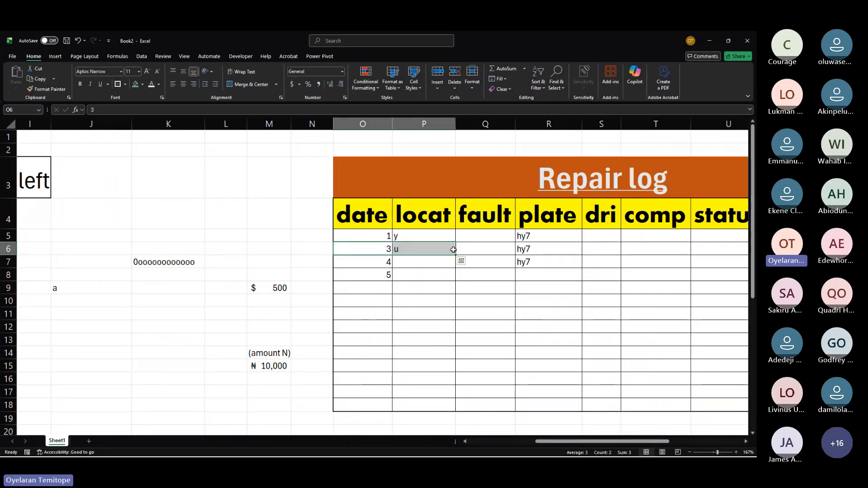
pyautogui.moveTo(363, 288); pyautogui.dragTo(690, 402)
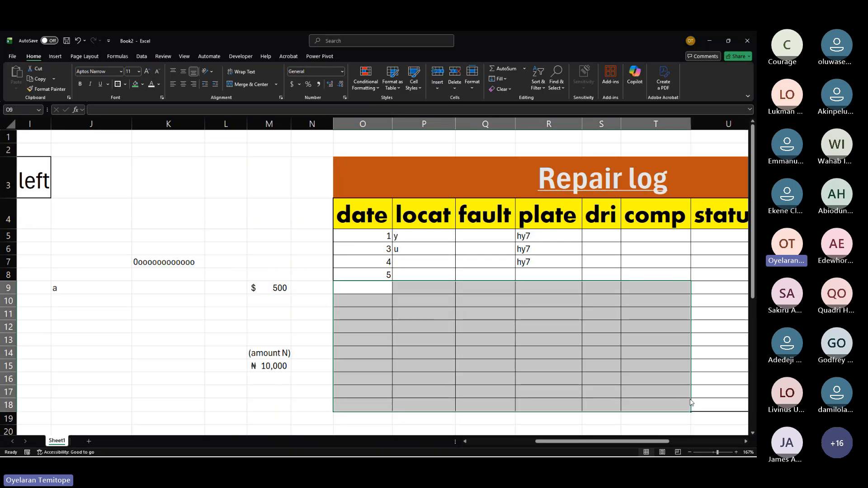
pyautogui.hscroll(3, 412, 289)
pyautogui.scroll(-1, 412, 288)
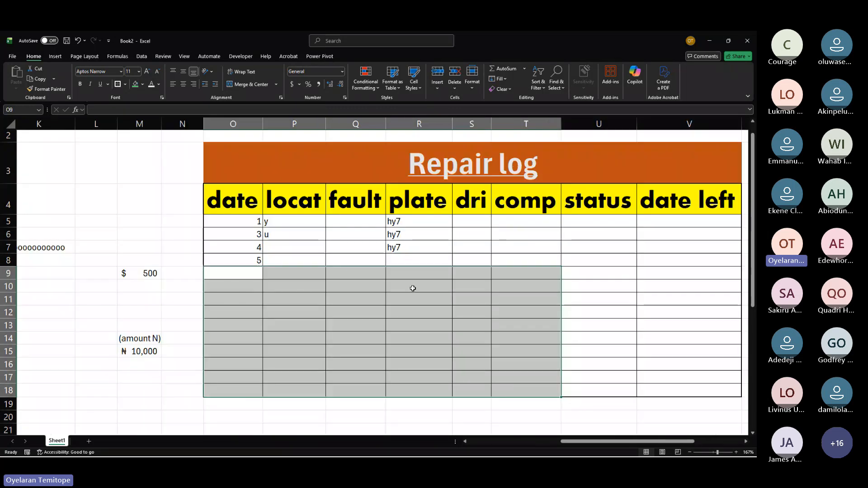
pyautogui.hscroll(1, 413, 288)
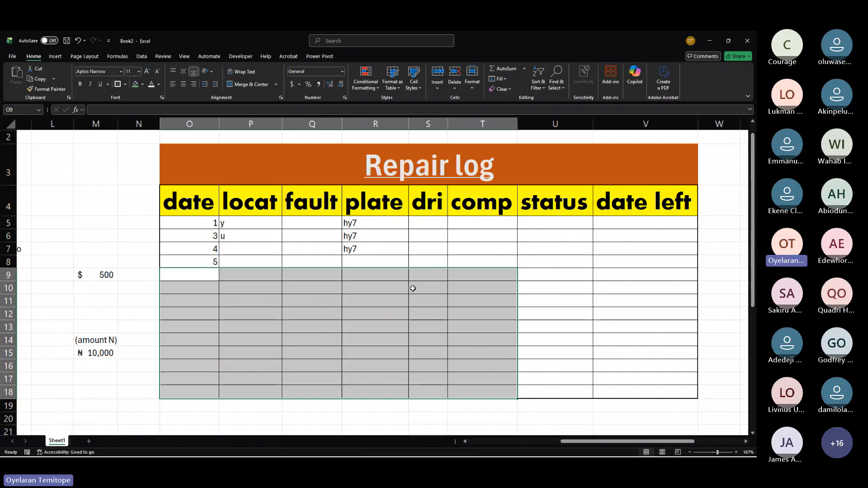
pyautogui.click(250, 236)
pyautogui.click(187, 236)
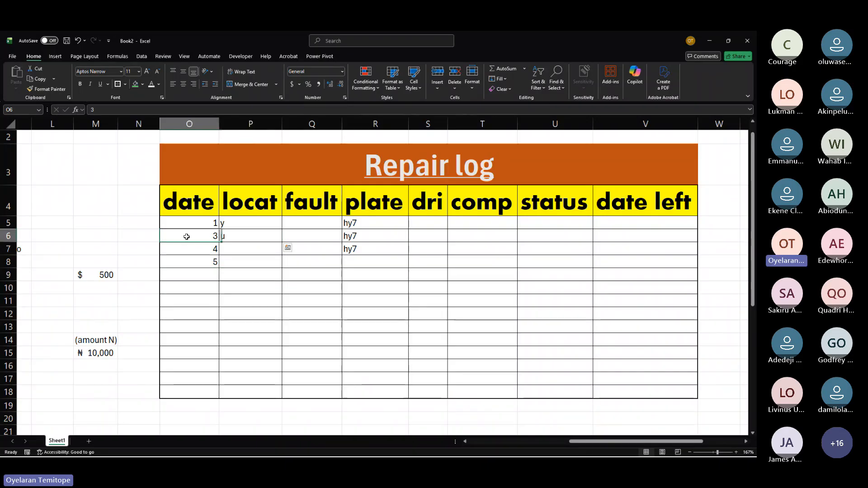
pyautogui.moveTo(187, 236); pyautogui.dragTo(509, 251)
pyautogui.click(428, 245)
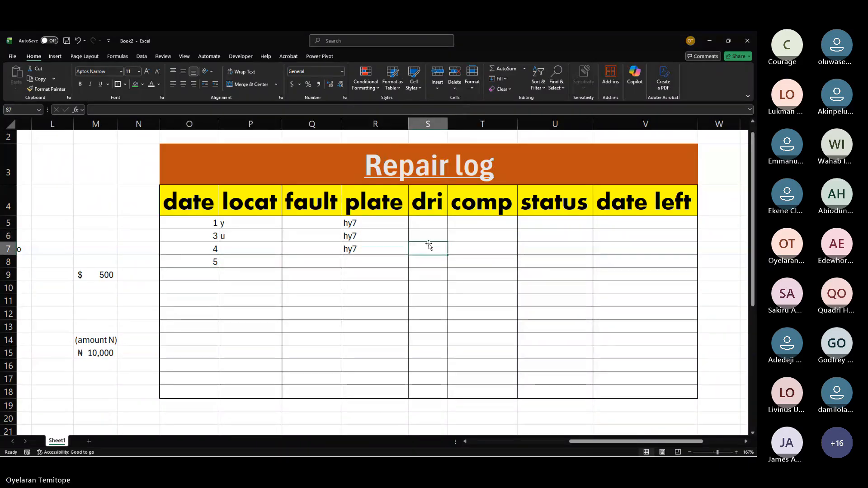
# Step: Insert blank cells across O6:V6 of the repair log, shifting the existing entries down
pyautogui.moveTo(190, 236); pyautogui.dragTo(655, 234)
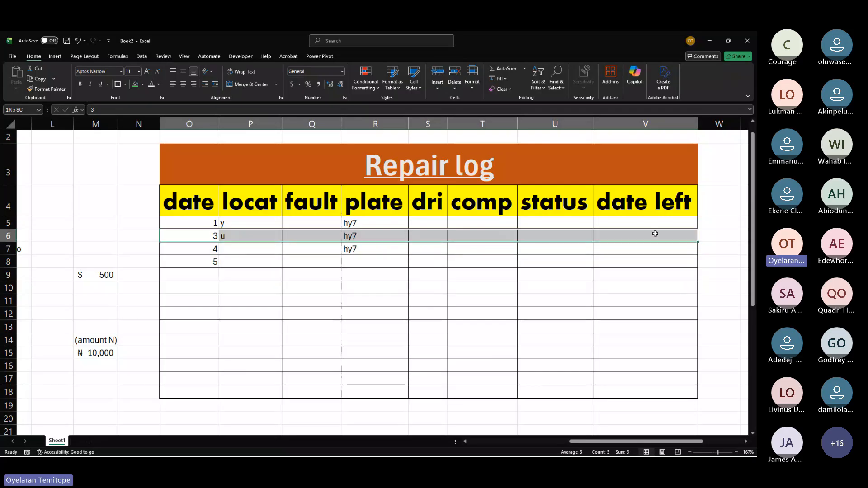
pyautogui.rightClick(367, 236)
pyautogui.click(398, 275)
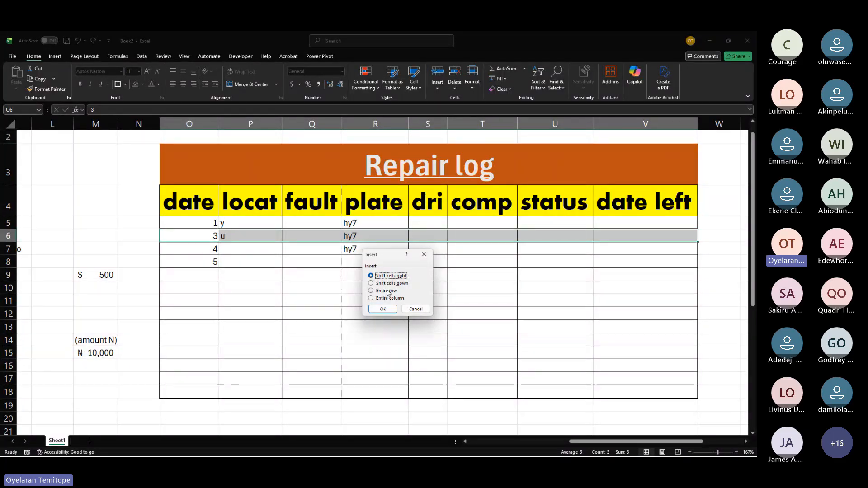
pyautogui.click(388, 283)
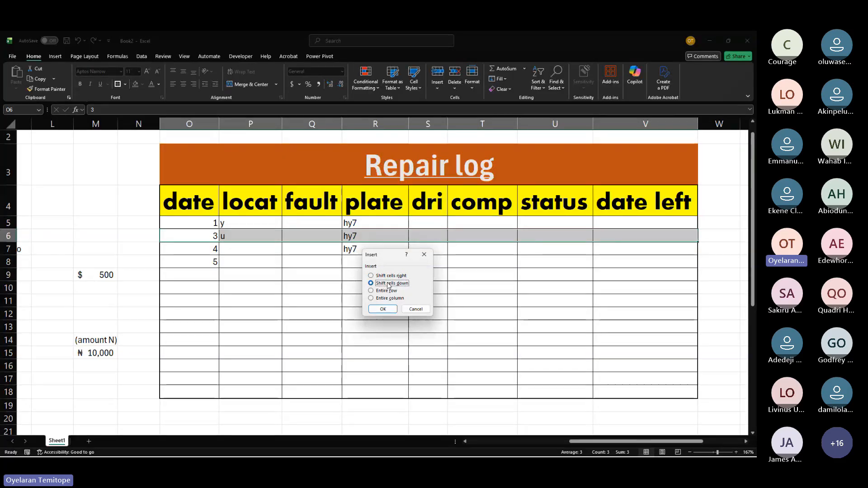
pyautogui.click(382, 308)
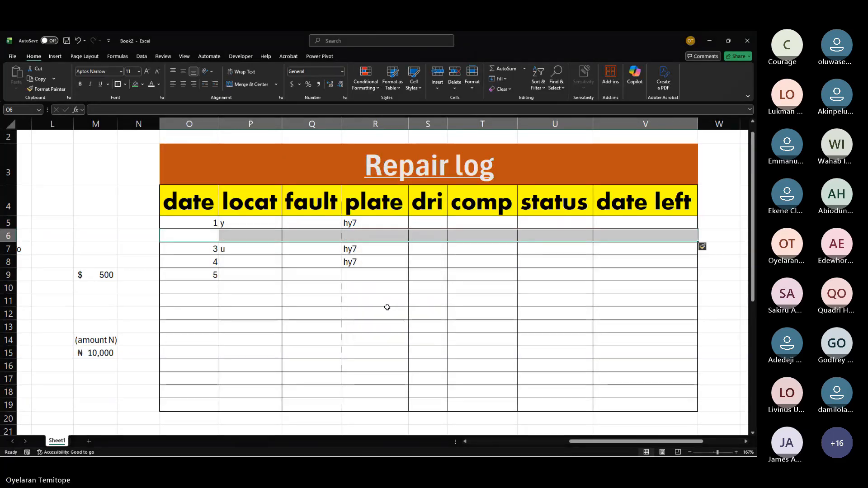
# Step: Enter 2 in the new empty date cell O6 of the repair log
pyautogui.click(212, 235)
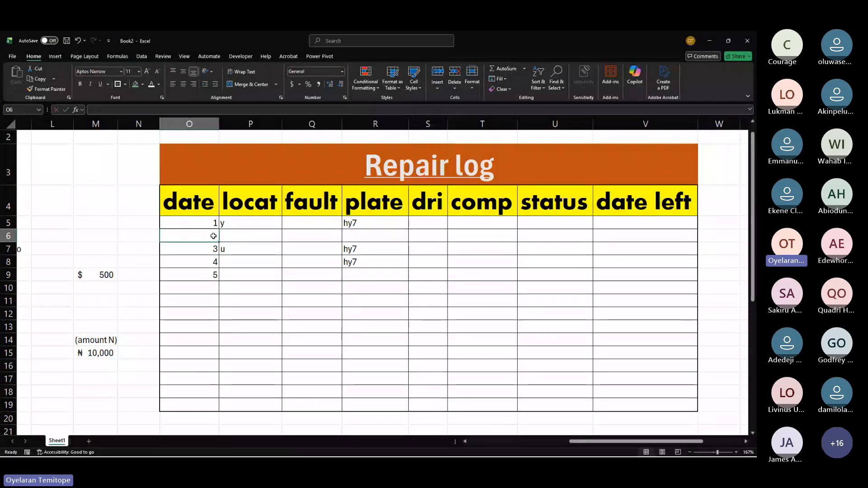
pyautogui.write('2')
pyautogui.click(130, 222)
pyautogui.hscroll(-5, 130, 222)
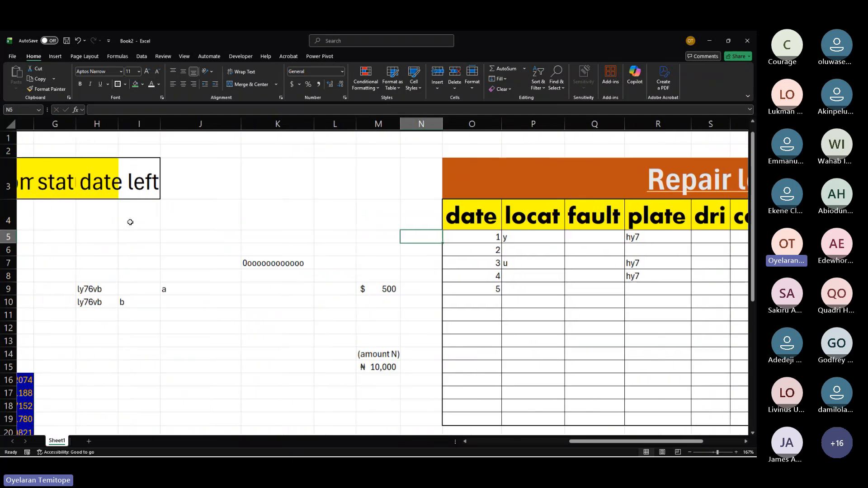
pyautogui.hscroll(5, 130, 222)
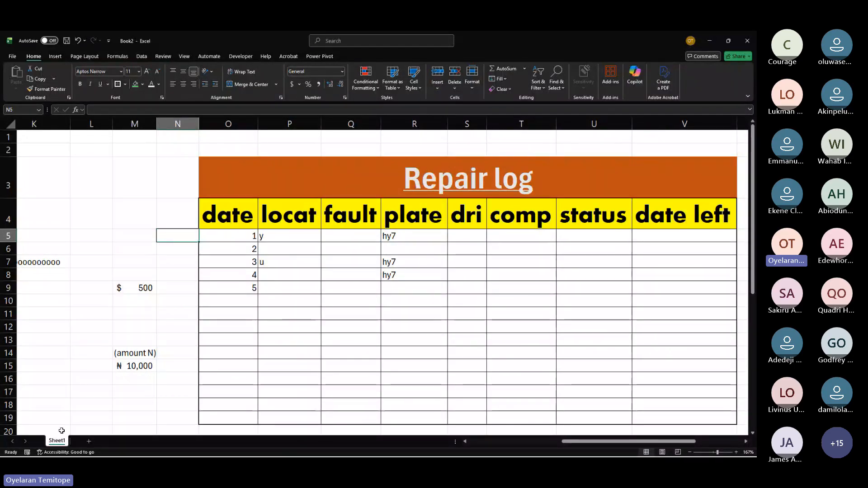
# Step: Switch to the Navyvalue workbook and turn on the filter buttons for its data table's header row
pyautogui.hotkey('alt', 'Tab')
pyautogui.press('Tab')
pyautogui.press('Tab')
pyautogui.press('Tab')
pyautogui.press('Tab')
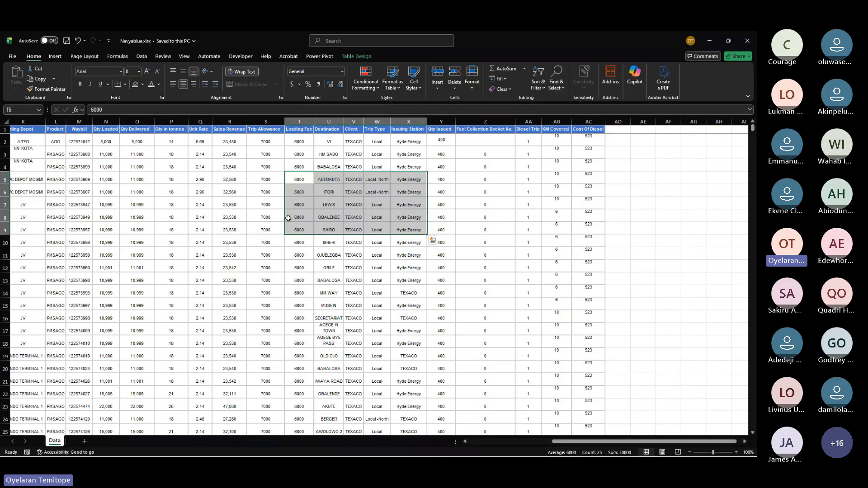
pyautogui.click(294, 202)
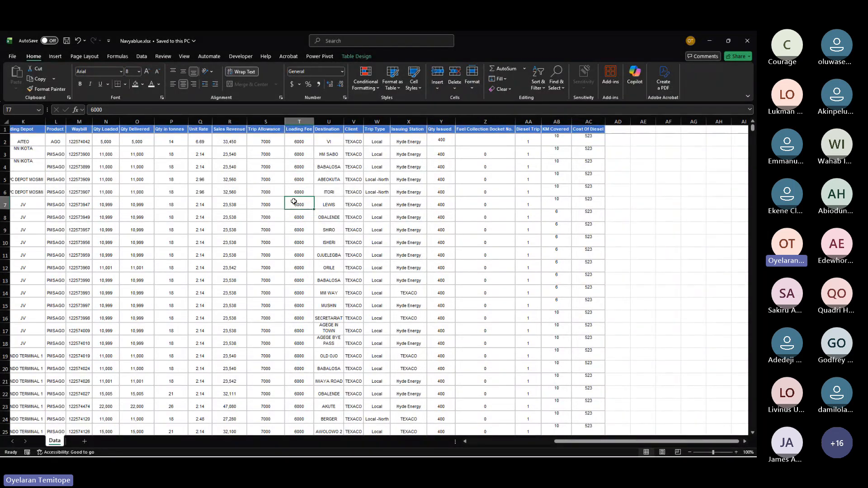
pyautogui.doubleClick(225, 134)
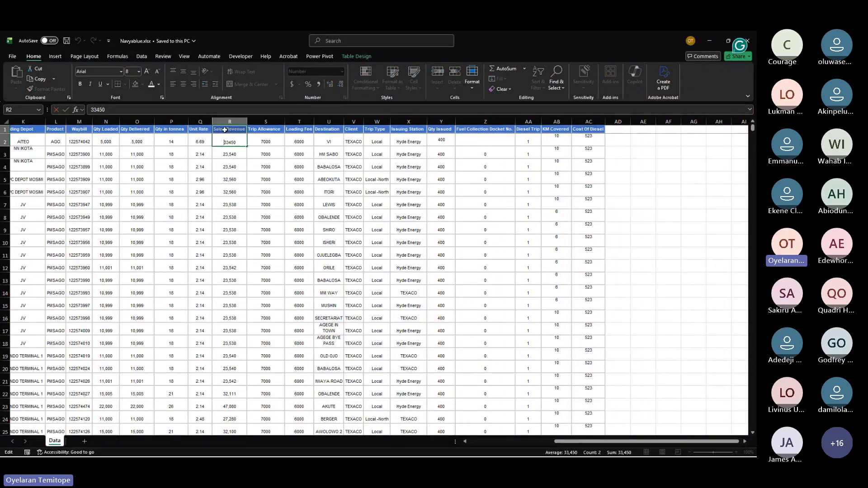
pyautogui.click(225, 130)
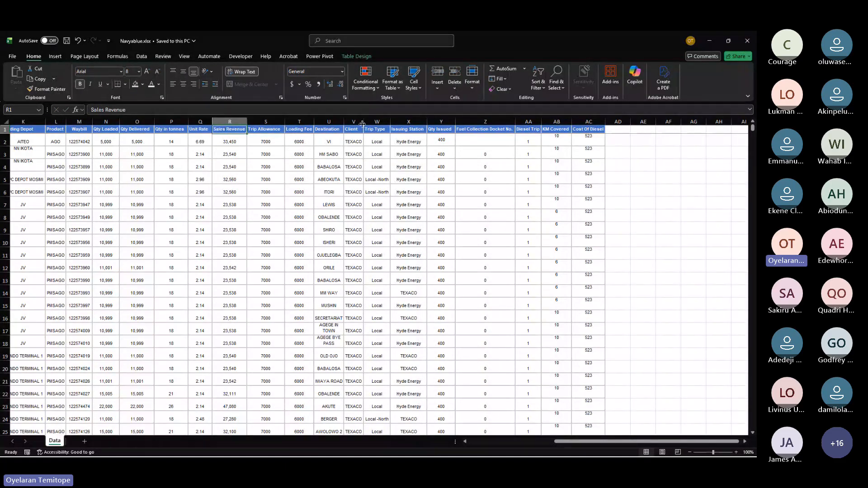
pyautogui.click(543, 88)
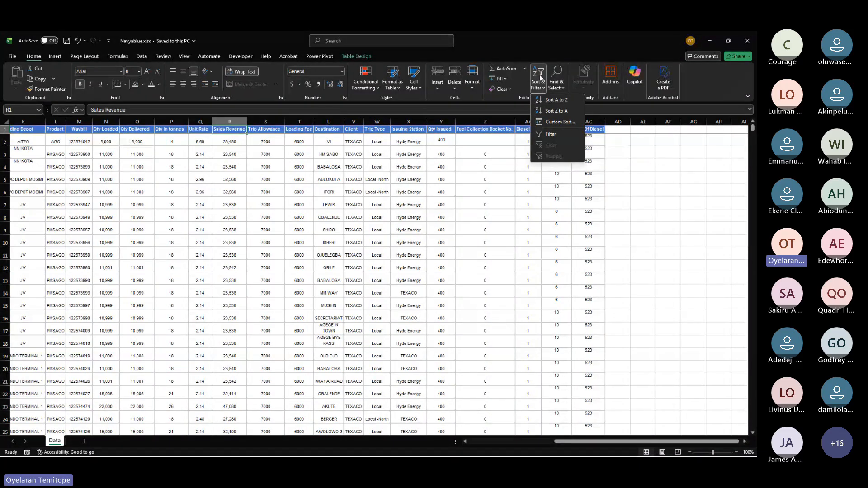
pyautogui.click(543, 136)
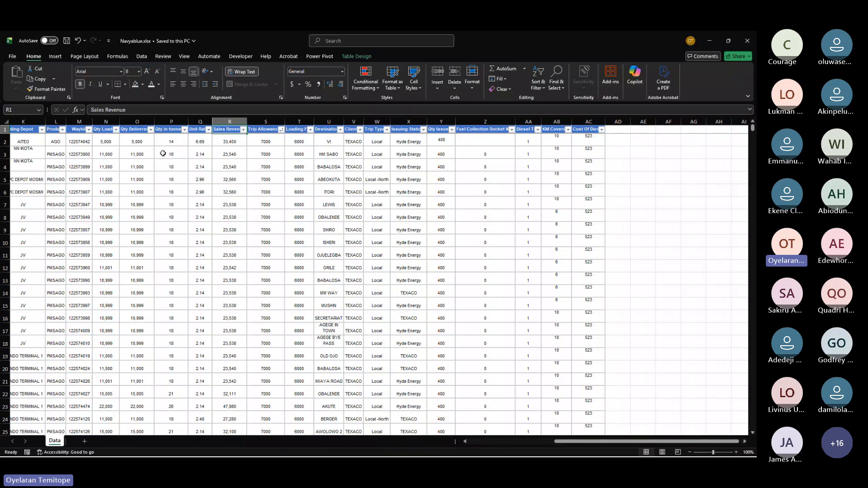
# Step: Filter the TruckNo column to show only truck D109, then clear the TruckNo filter
pyautogui.hscroll(-5, 162, 153)
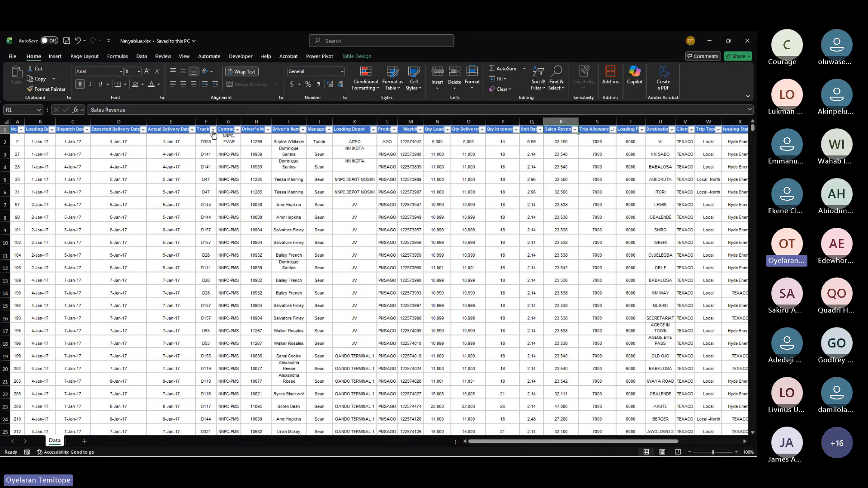
pyautogui.click(212, 134)
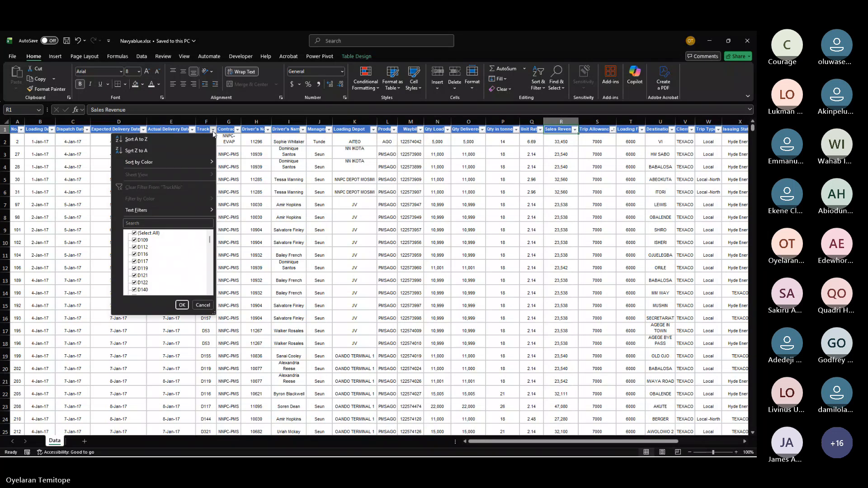
pyautogui.click(149, 234)
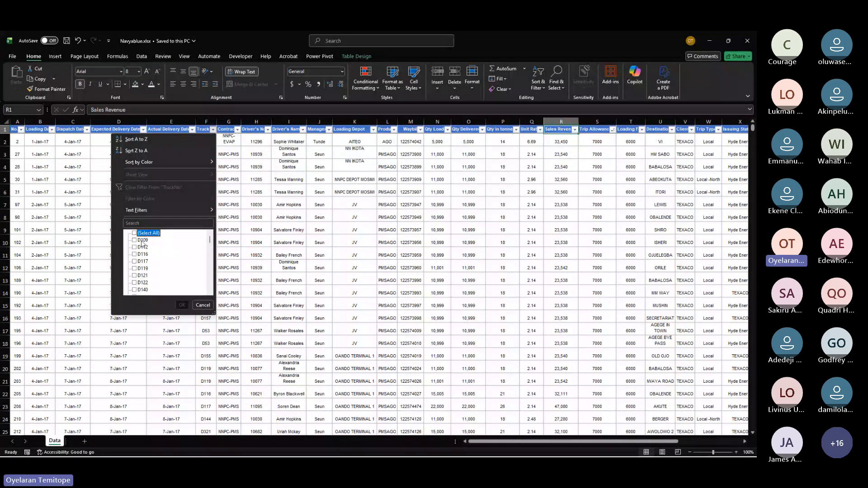
pyautogui.click(143, 240)
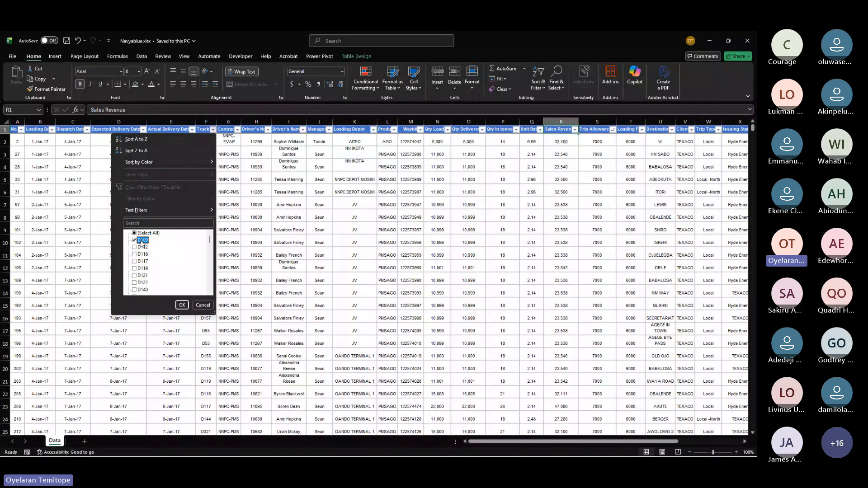
pyautogui.click(182, 305)
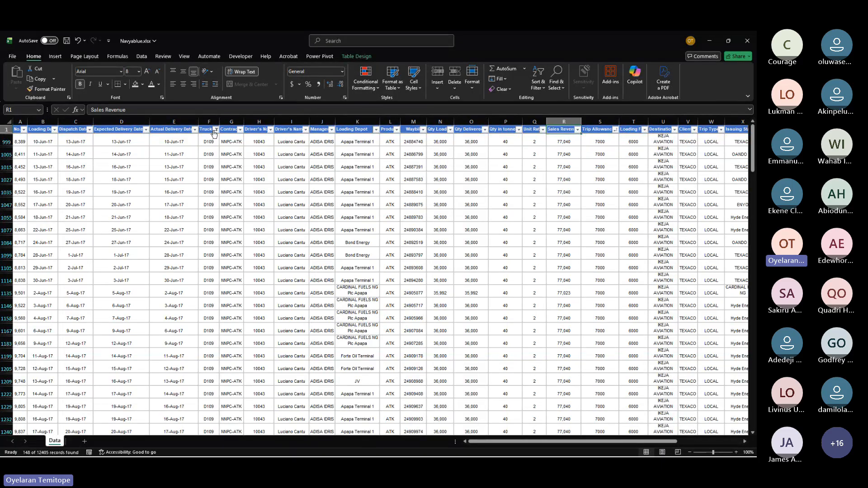
pyautogui.click(215, 131)
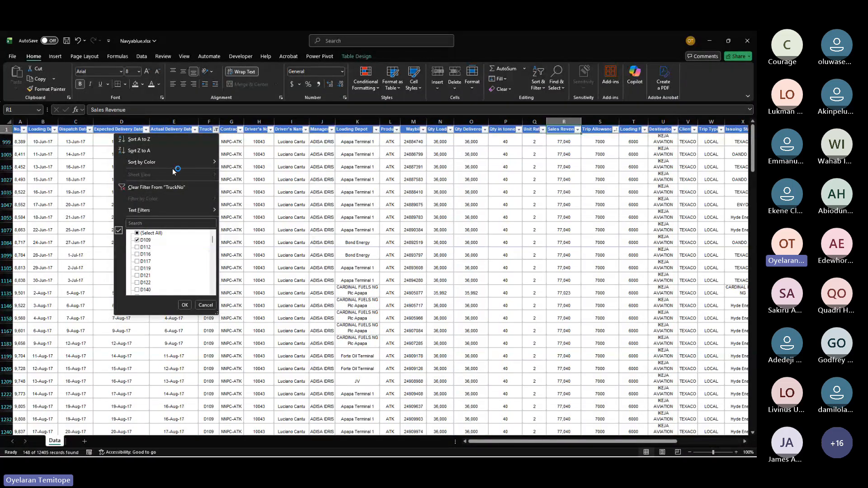
pyautogui.click(159, 188)
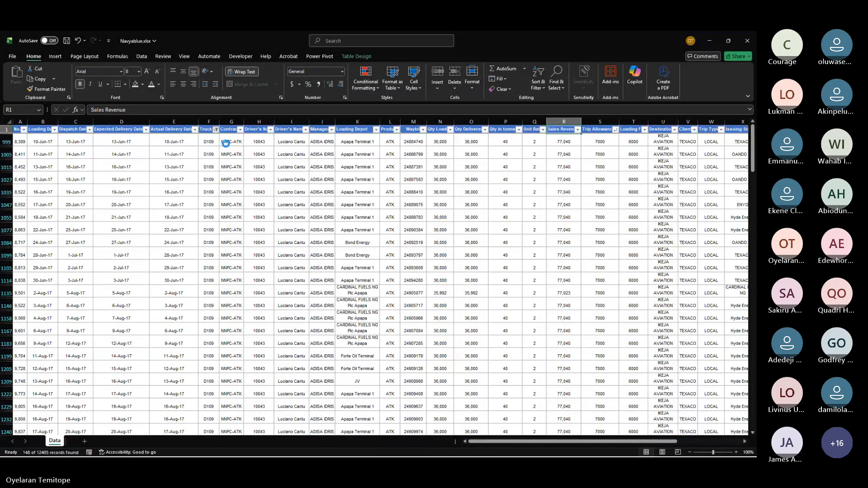
# Step: Sort the table by TruckNo from A to Z, then undo the sort
pyautogui.click(213, 130)
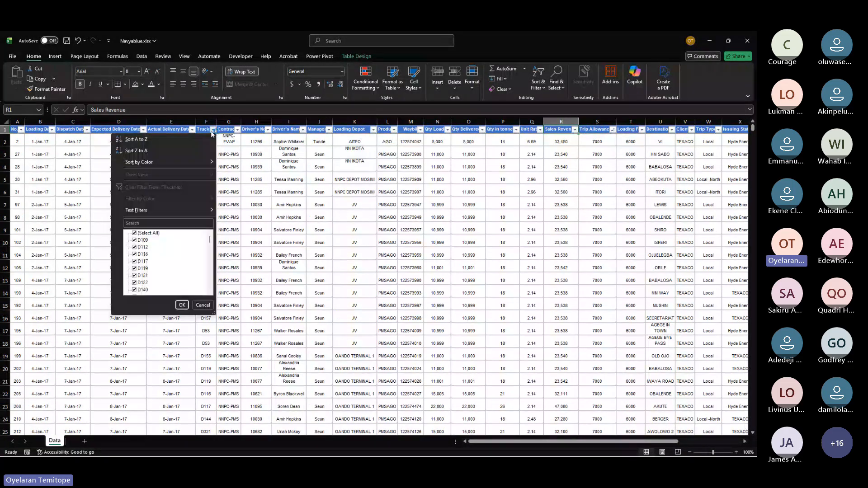
pyautogui.click(147, 137)
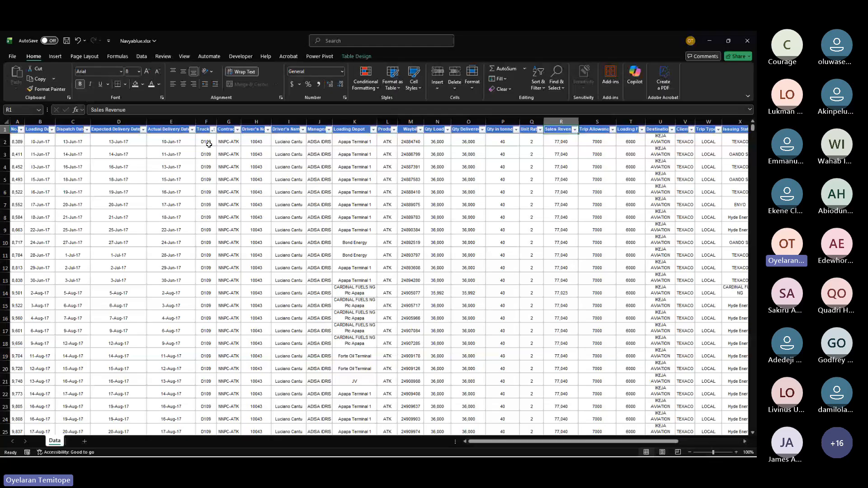
pyautogui.click(209, 144)
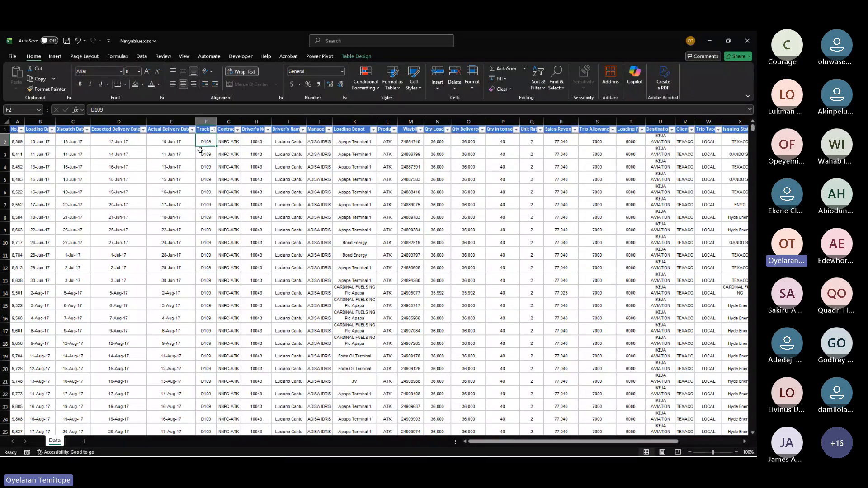
pyautogui.moveTo(202, 142); pyautogui.dragTo(202, 293)
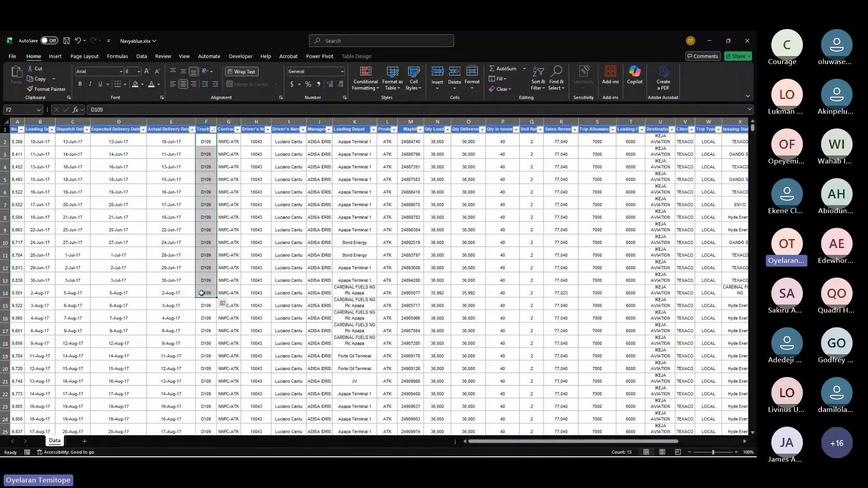
pyautogui.hotkey('ctrl', 'z')
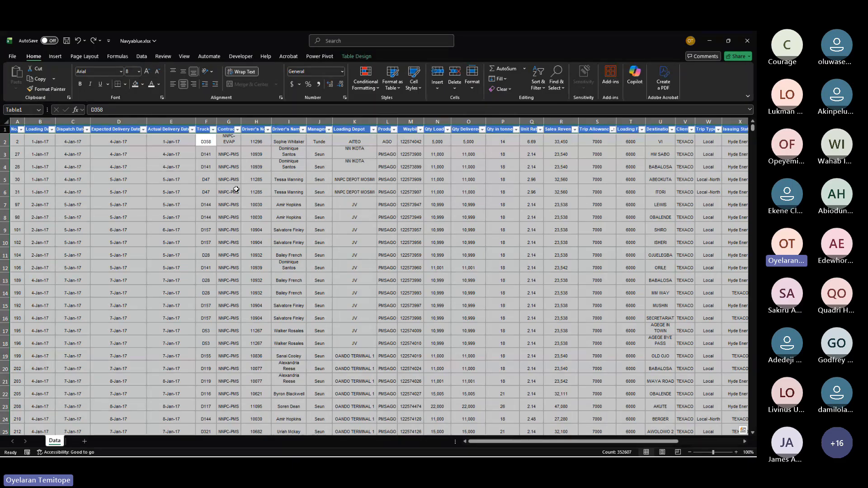
pyautogui.hscroll(3, 231, 189)
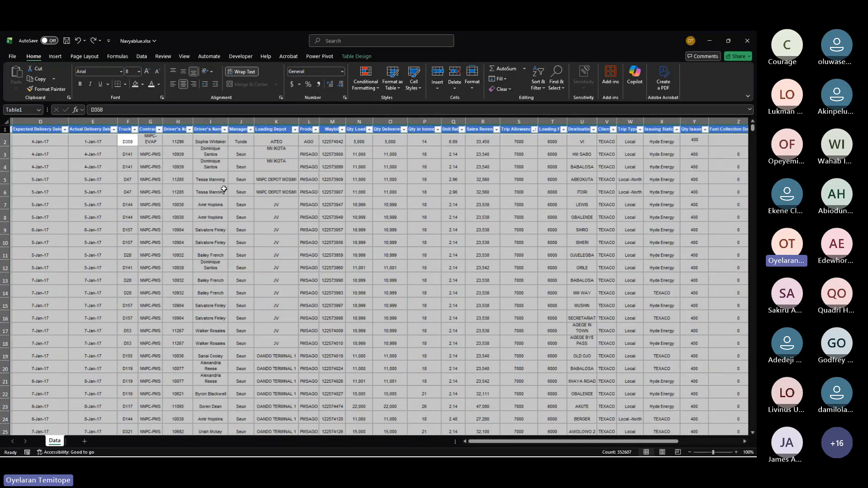
pyautogui.hscroll(8, 223, 189)
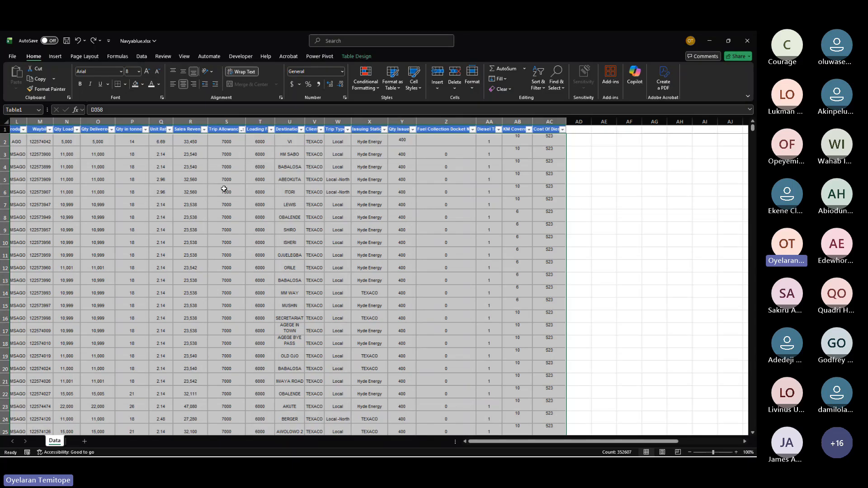
pyautogui.hscroll(9, 224, 189)
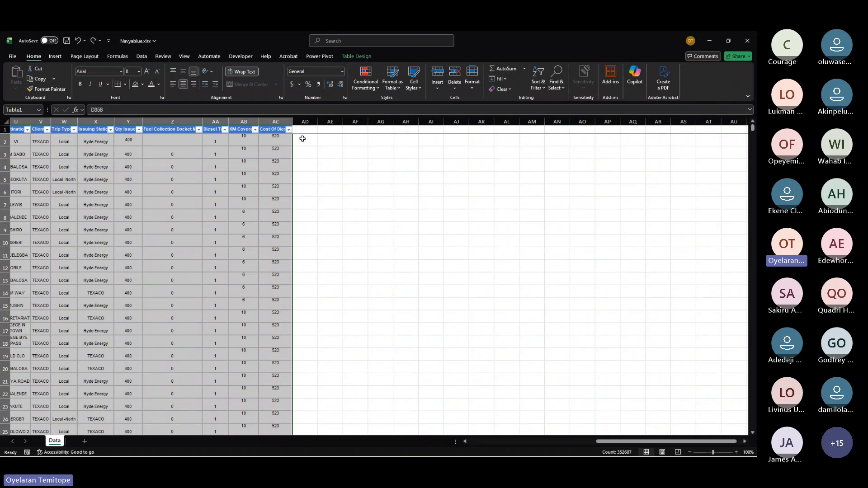
pyautogui.click(278, 138)
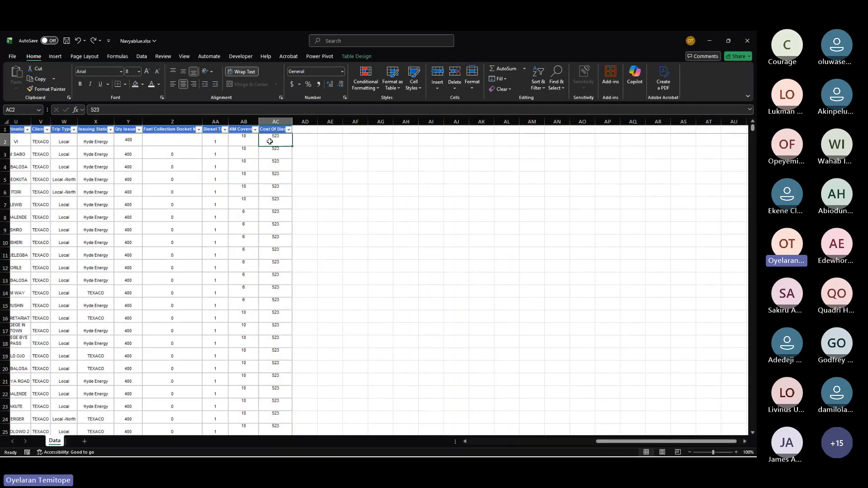
pyautogui.moveTo(270, 139); pyautogui.dragTo(39, 152)
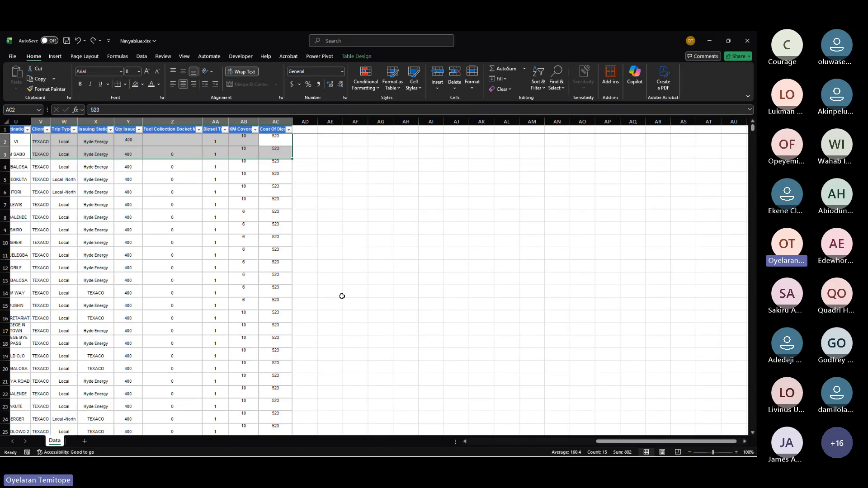
pyautogui.hscroll(-5, 342, 296)
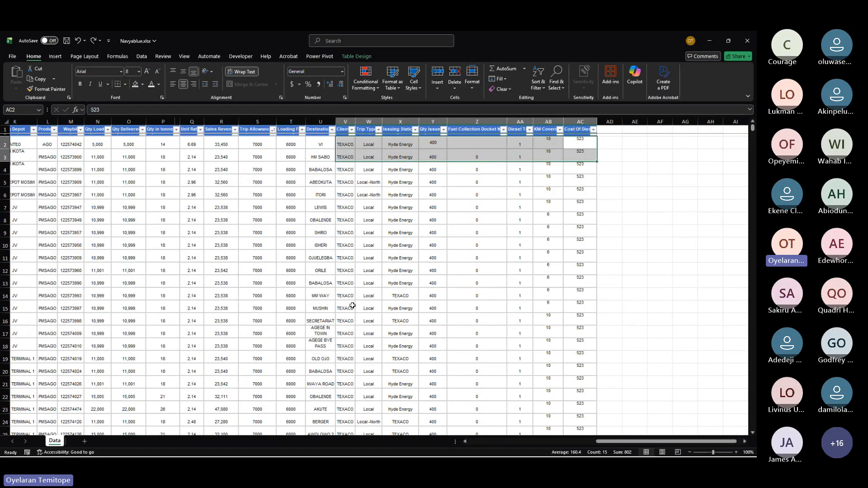
pyautogui.hscroll(-1, 352, 306)
pyautogui.hscroll(-3, 352, 305)
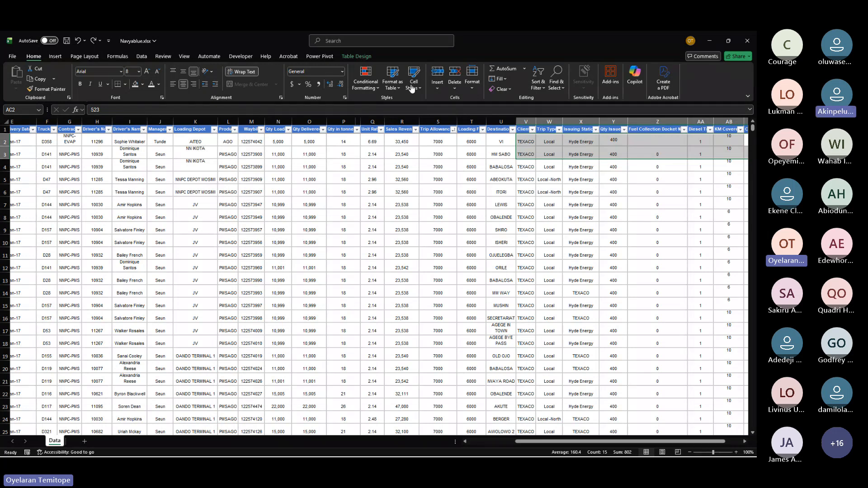
# Step: Switch back to the repair log workbook and clear the conditional formatting rules from the date cells J21 to J23
pyautogui.hotkey('alt', 'Tab')
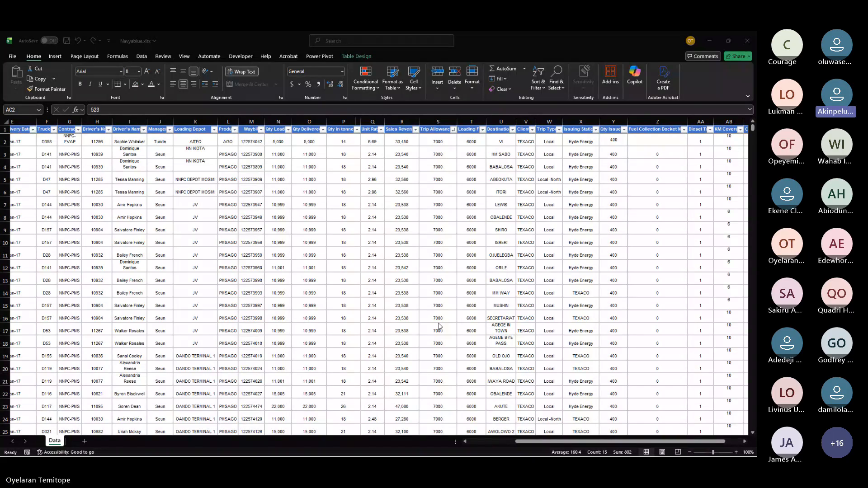
pyautogui.press('XF86AudioRaiseVolume')
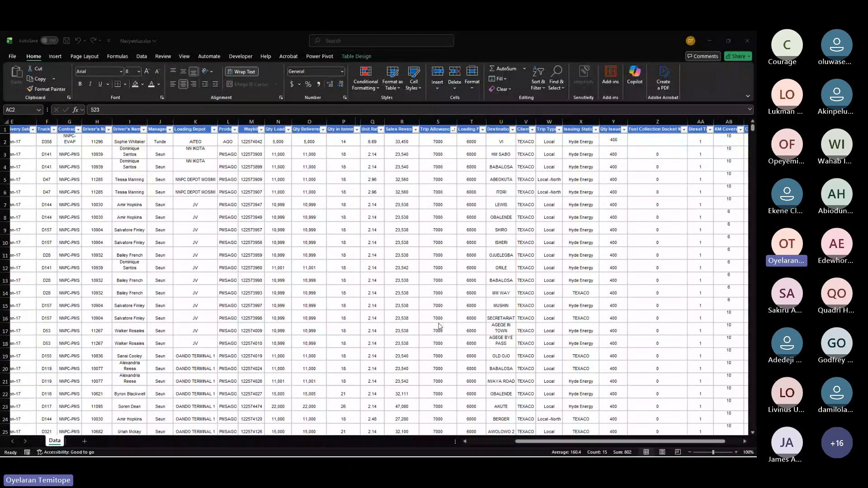
pyautogui.hotkey('alt', 'Tab')
pyautogui.hotkey('alt', 'Tab')
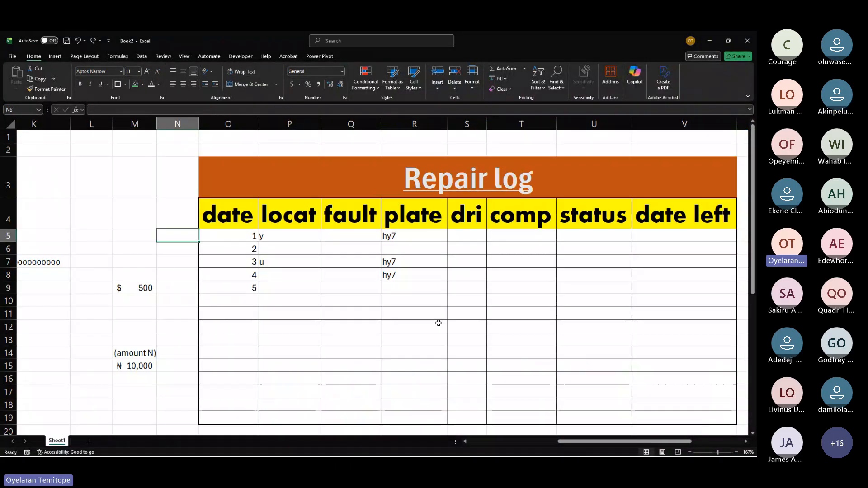
pyautogui.keyDown('ctrl'); pyautogui.scroll(-5, 439, 323); pyautogui.keyUp('ctrl')
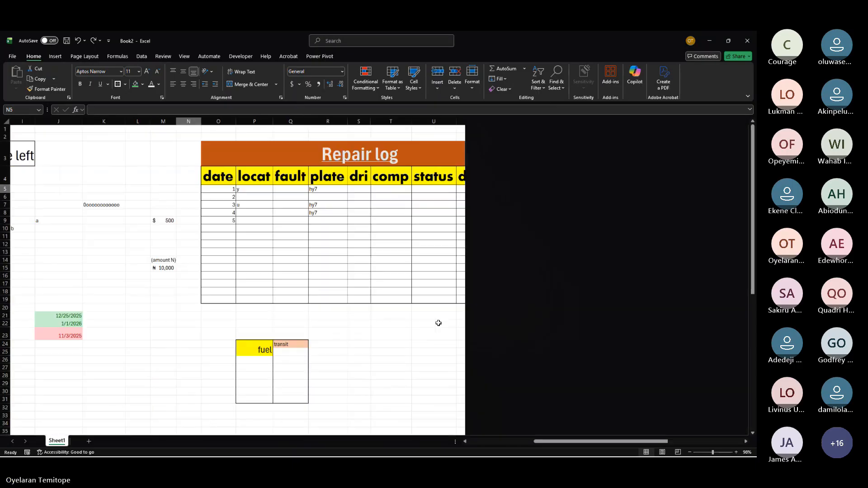
pyautogui.hscroll(-3, 438, 323)
pyautogui.click(255, 315)
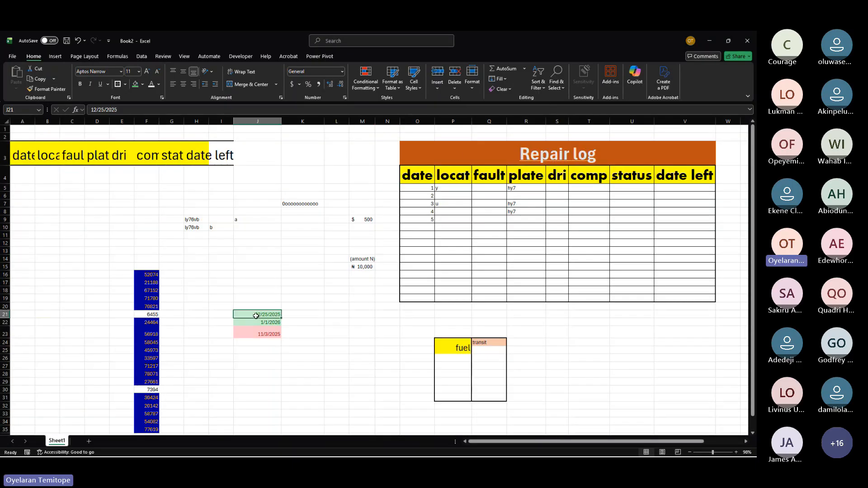
pyautogui.moveTo(256, 315); pyautogui.dragTo(267, 333)
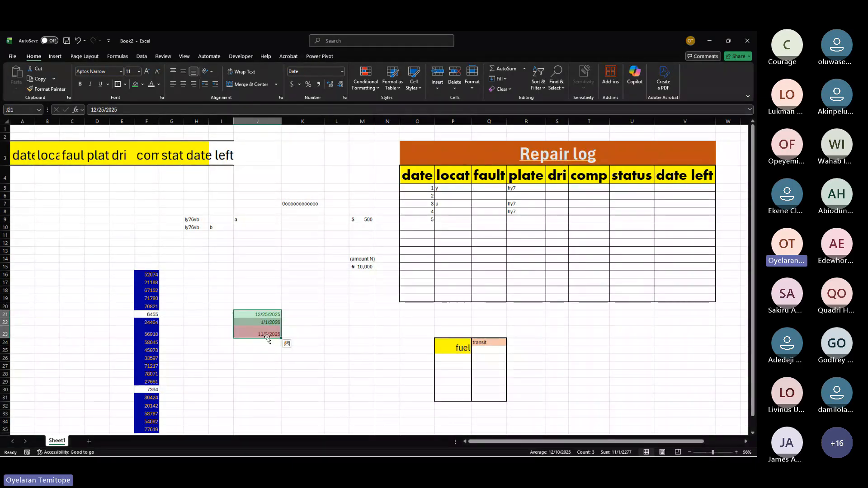
pyautogui.click(373, 91)
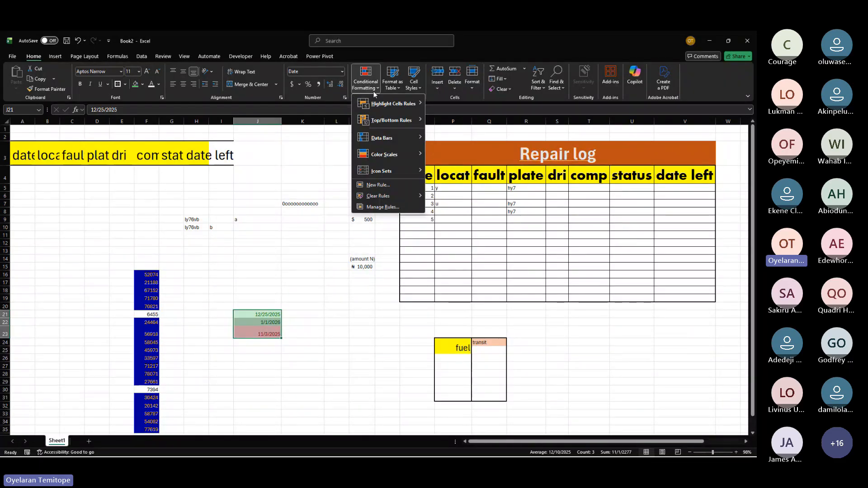
pyautogui.moveTo(412, 196)
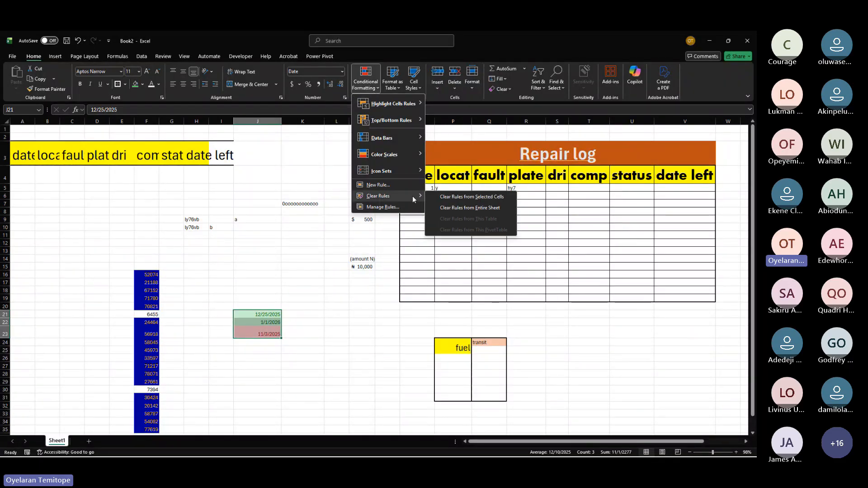
pyautogui.click(468, 197)
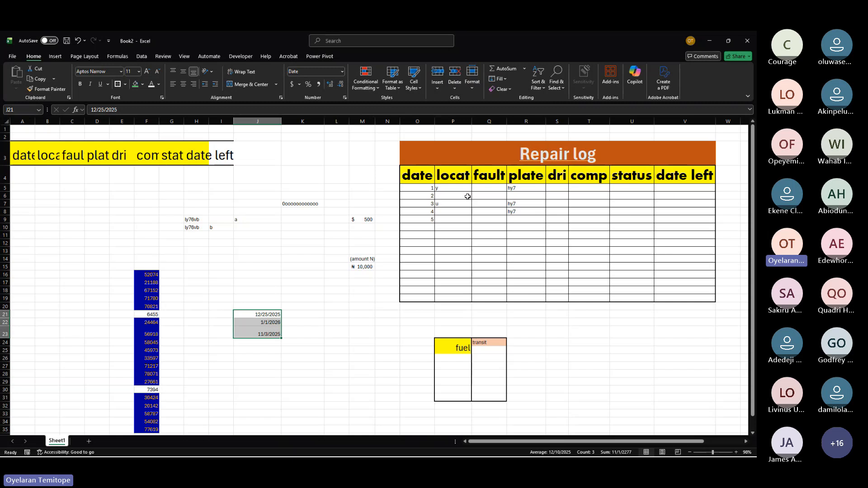
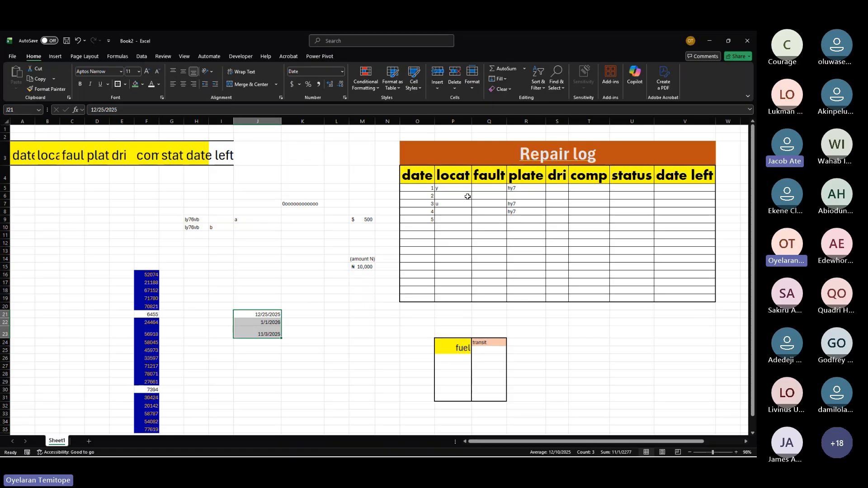
pyautogui.hotkey('alt', 'Tab')
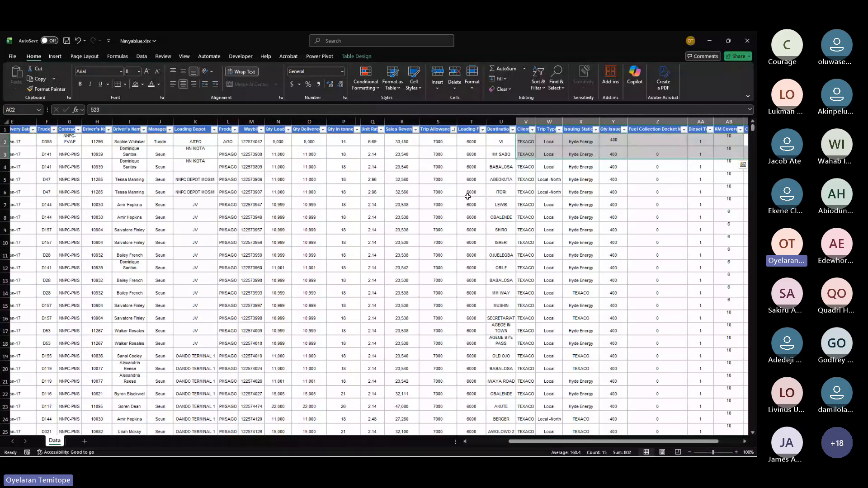
pyautogui.hscroll(5, 467, 197)
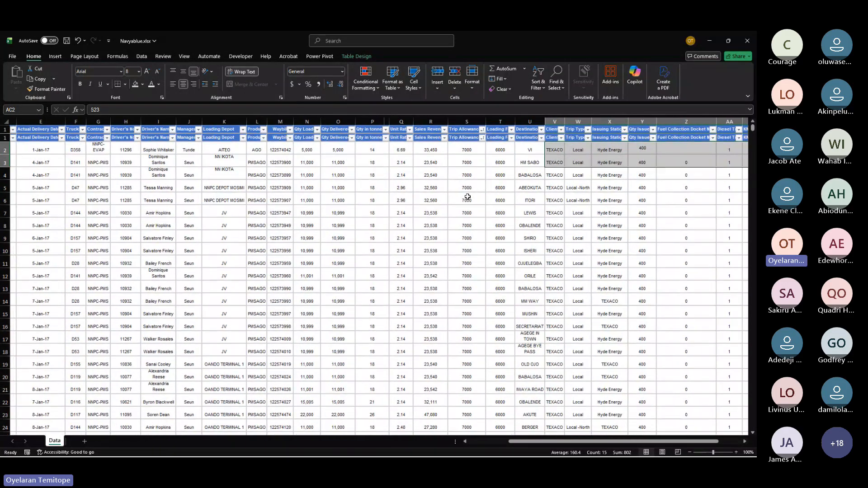
pyautogui.hscroll(1, 467, 196)
pyautogui.hotkey('alt', 'Tab')
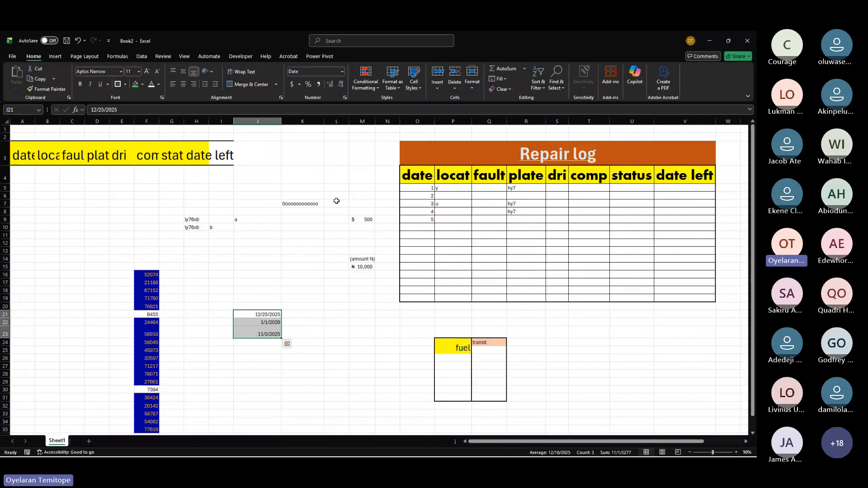
# Step: Unmerge the Repair log title and center it across cells O3 to V3 with Center Across Selection
pyautogui.click(496, 158)
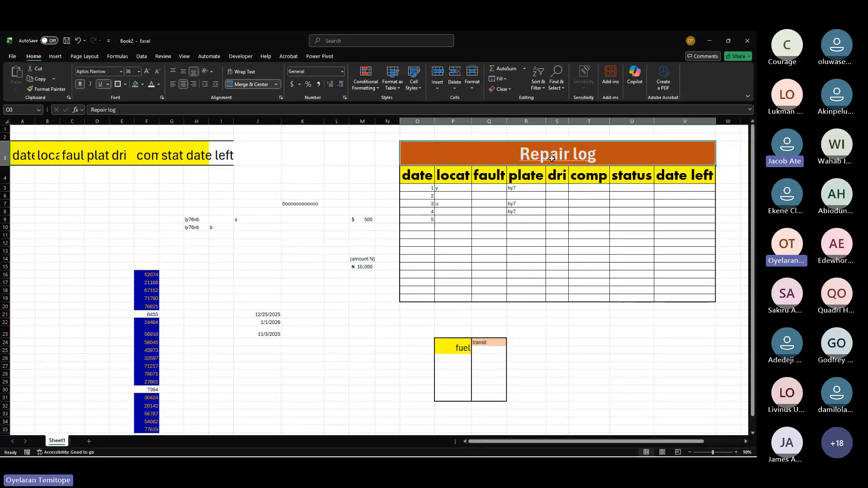
pyautogui.click(255, 85)
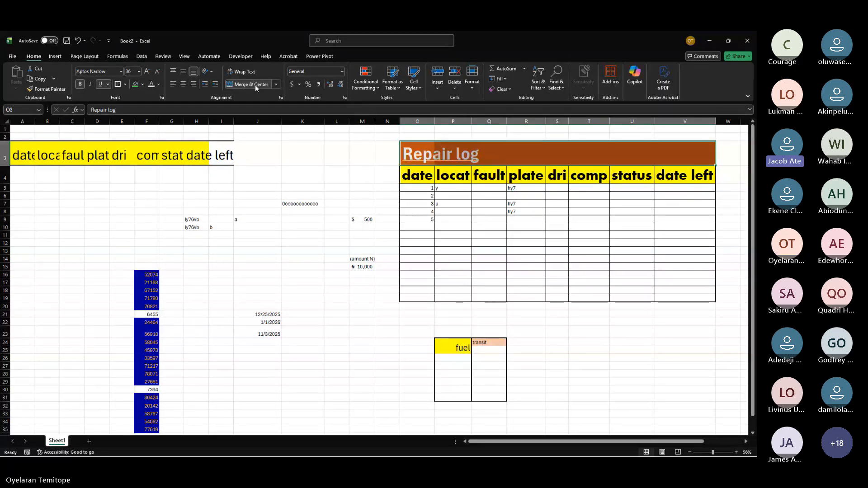
pyautogui.click(276, 266)
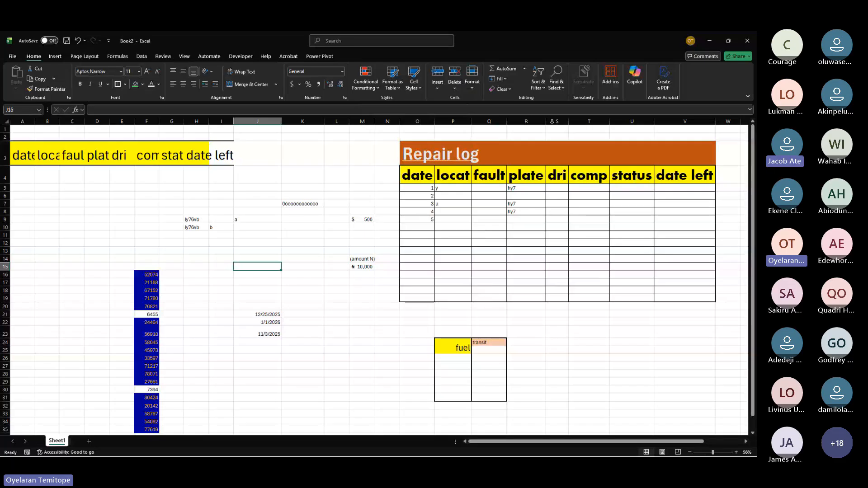
pyautogui.click(556, 153)
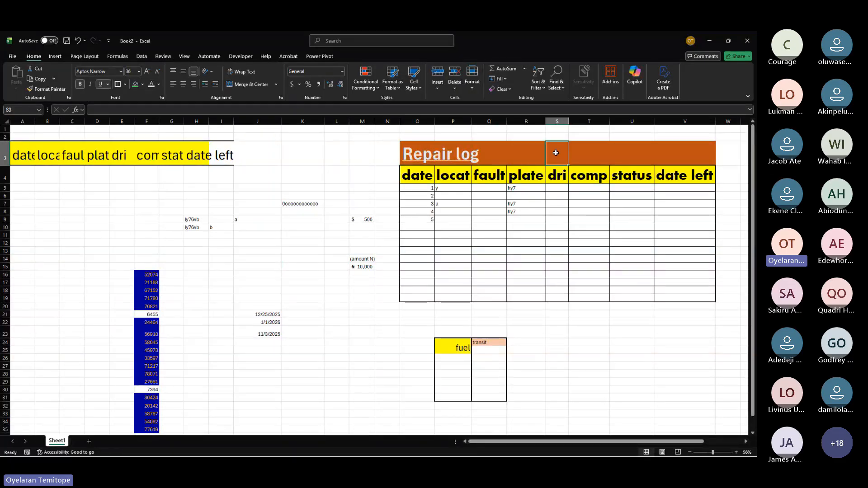
pyautogui.click(369, 233)
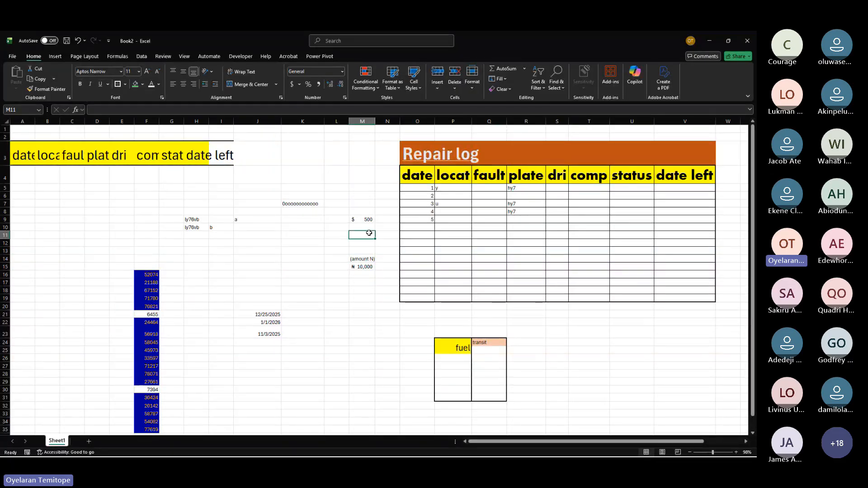
pyautogui.moveTo(413, 156); pyautogui.dragTo(696, 153)
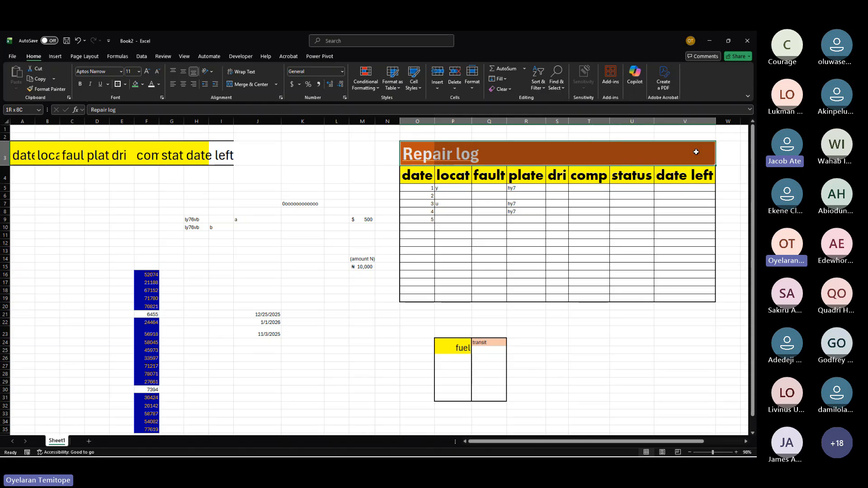
pyautogui.click(281, 98)
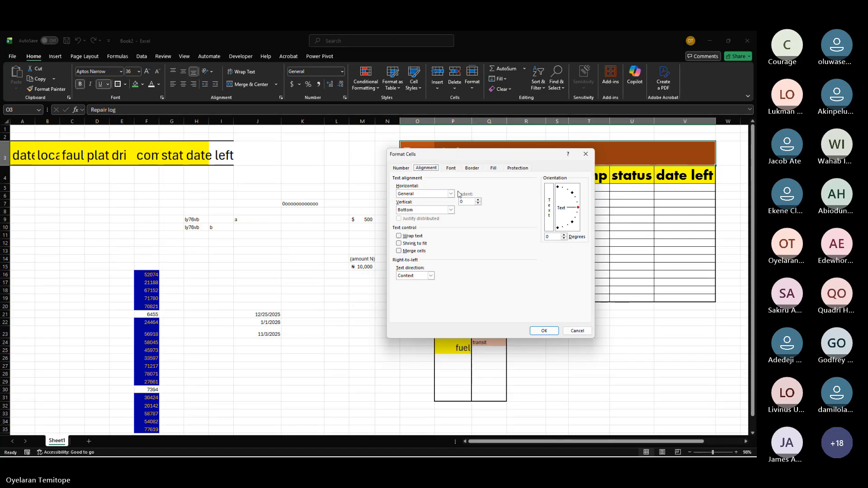
pyautogui.click(450, 194)
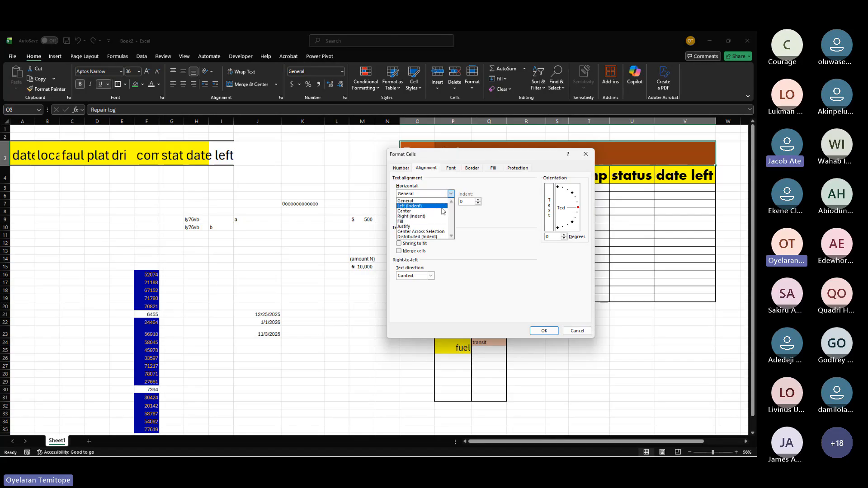
pyautogui.click(422, 232)
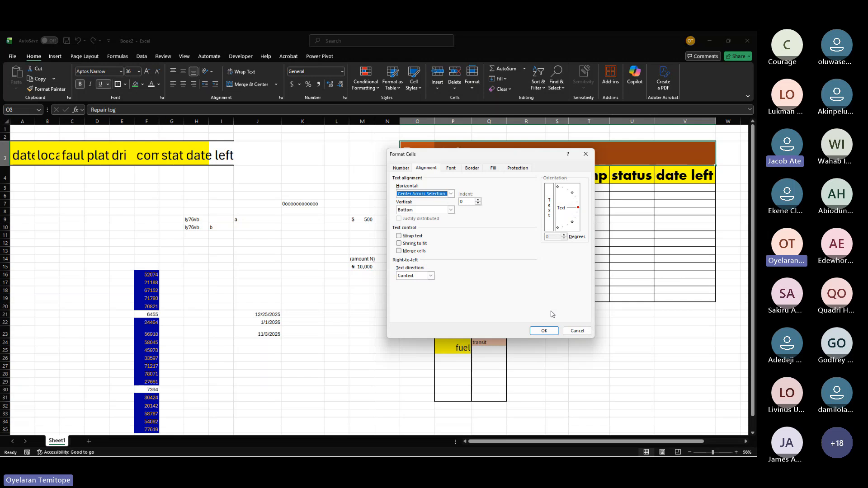
pyautogui.click(544, 331)
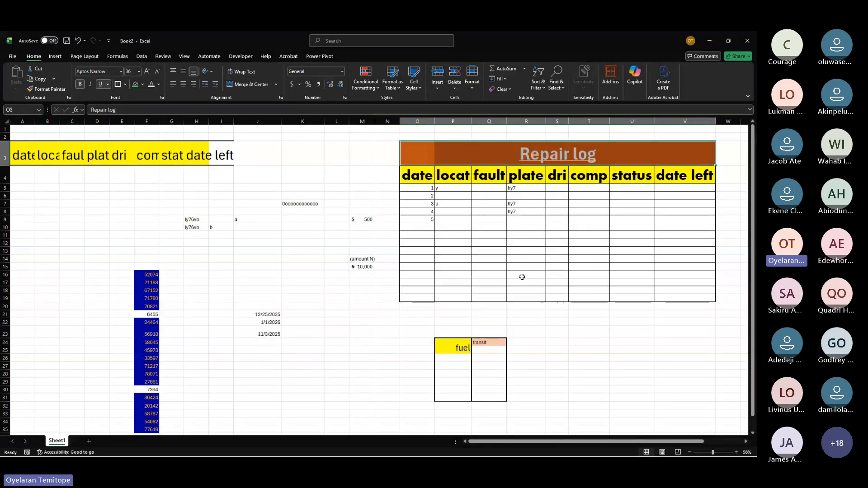
# Step: Check the individual title cells, then undo the Center Across Selection and the unmerge
pyautogui.click(419, 150)
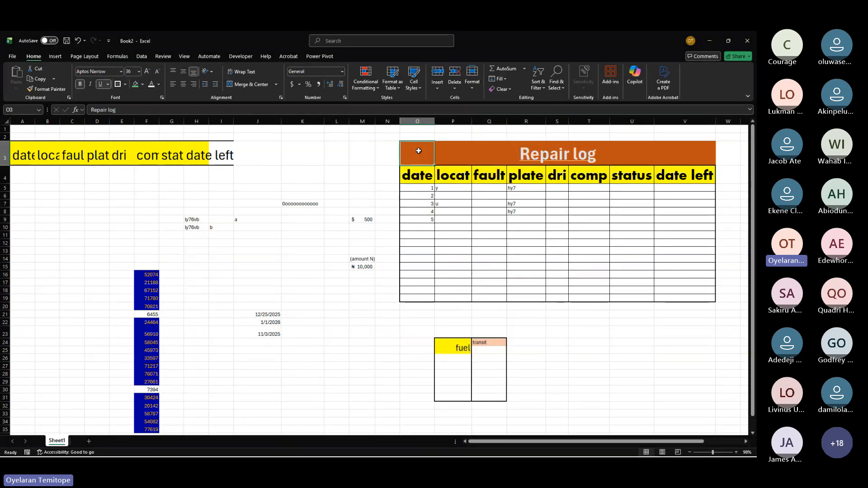
pyautogui.click(444, 156)
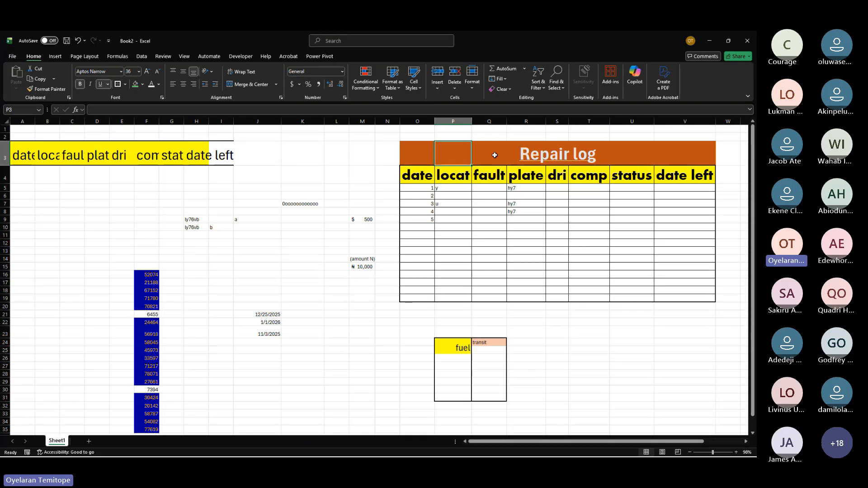
pyautogui.click(494, 155)
pyautogui.click(525, 151)
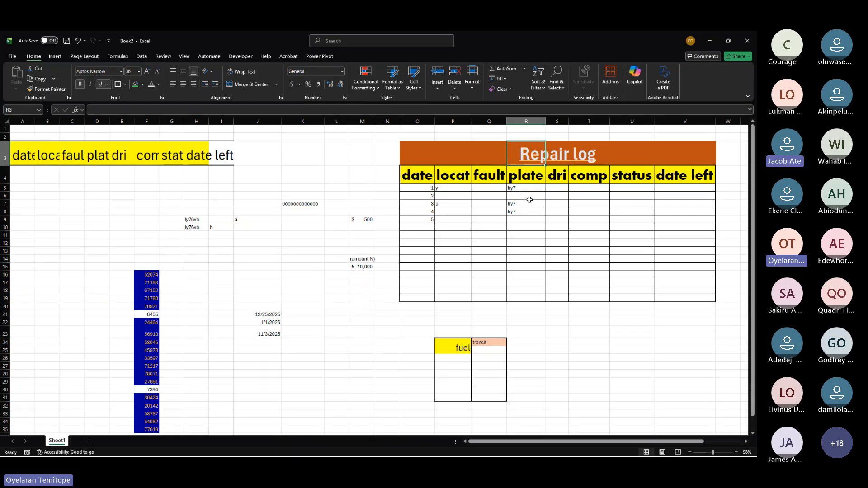
pyautogui.click(454, 159)
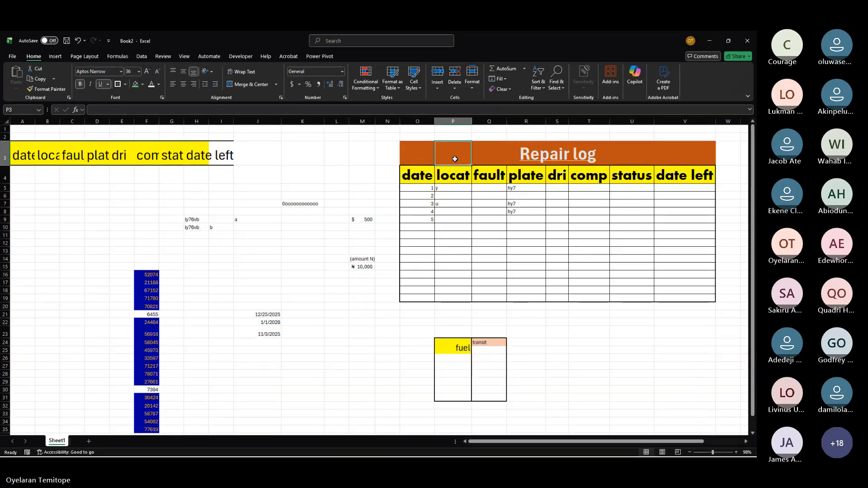
pyautogui.hotkey('ctrl', 'z')
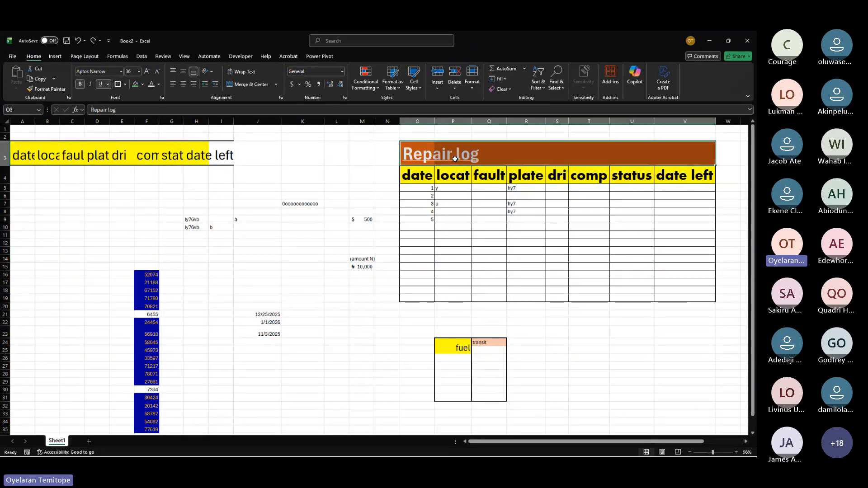
pyautogui.hotkey('ctrl', 'z')
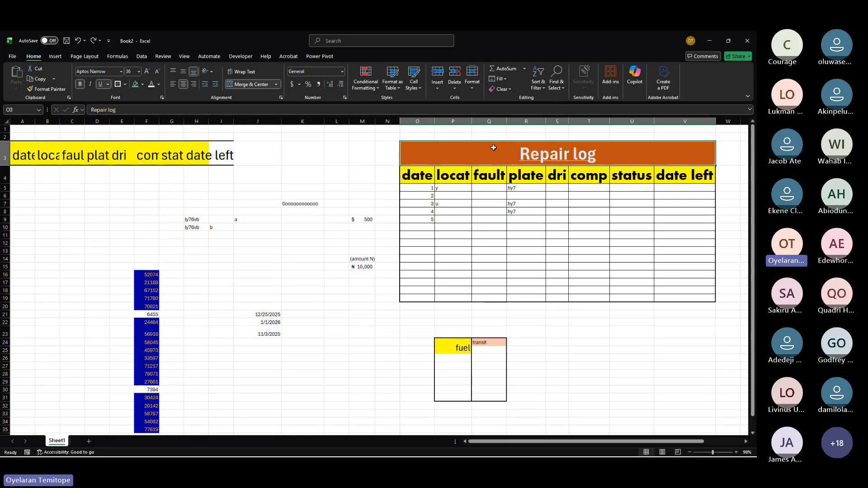
# Step: Copy the whole Repair log table and paste a copy at cell AL4
pyautogui.moveTo(493, 148); pyautogui.dragTo(529, 296)
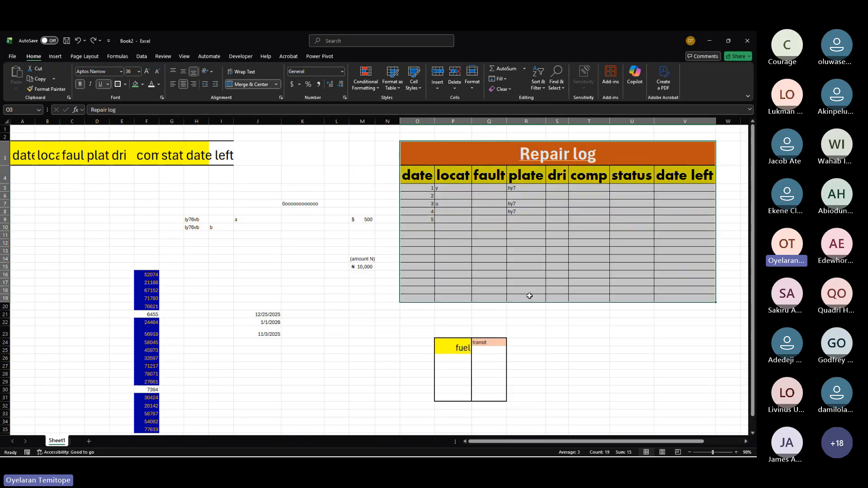
pyautogui.click(529, 296)
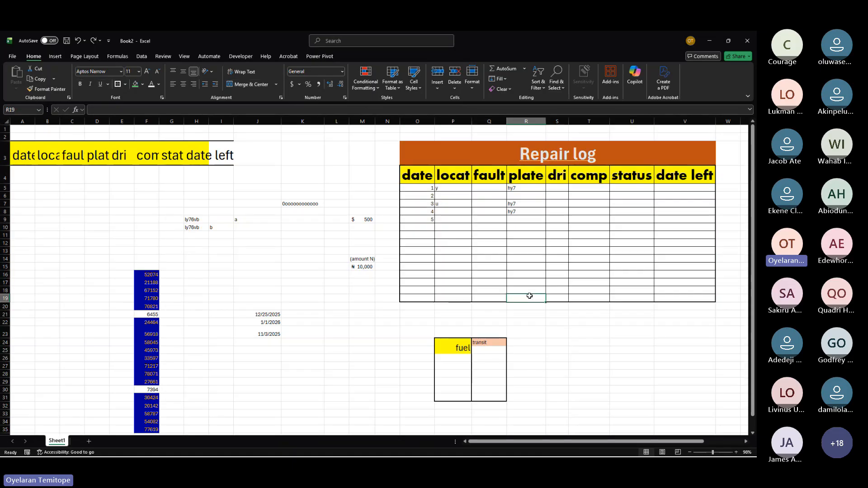
pyautogui.moveTo(413, 144); pyautogui.dragTo(595, 297)
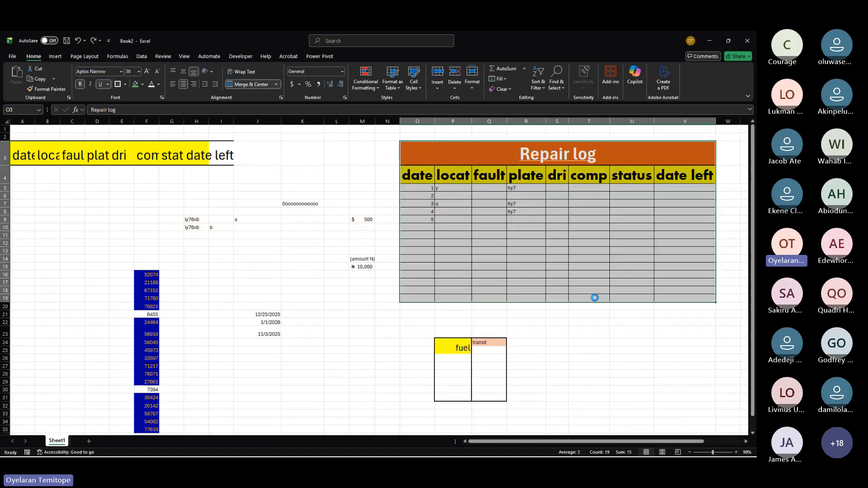
pyautogui.hotkey('ctrl', 'c')
pyautogui.hscroll(10, 594, 297)
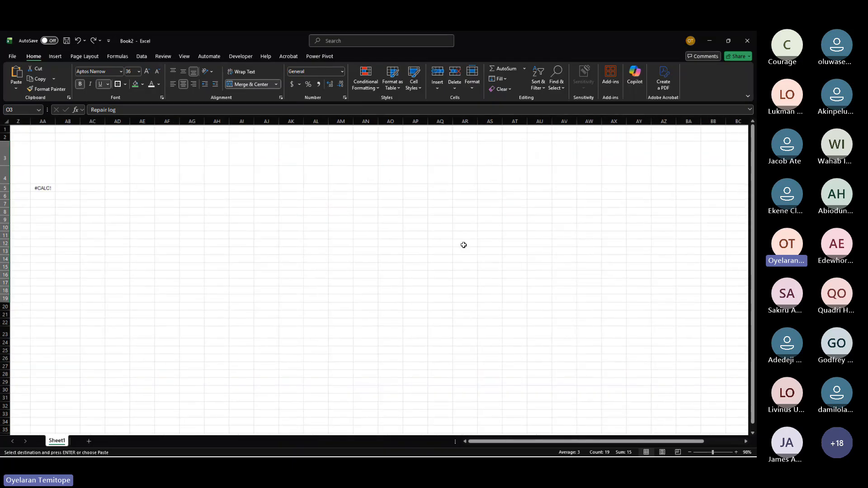
pyautogui.hscroll(1, 463, 245)
pyautogui.click(294, 174)
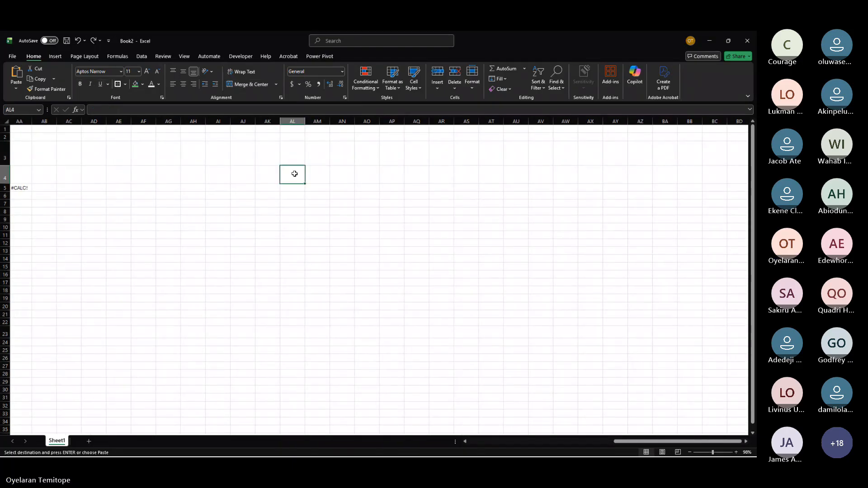
pyautogui.hotkey('ctrl', 'v')
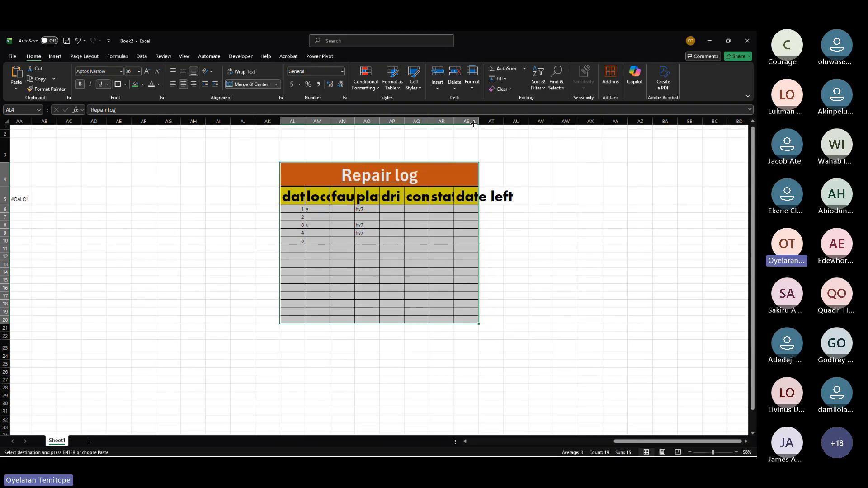
pyautogui.hscroll(-4, 473, 123)
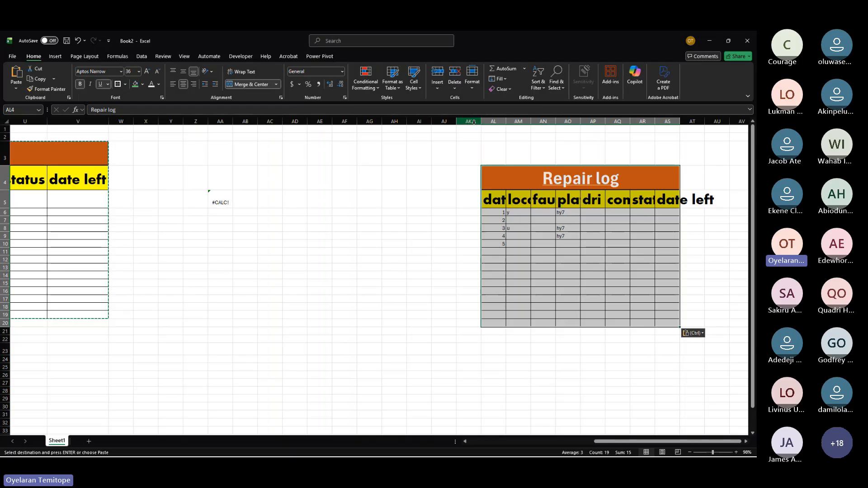
pyautogui.hscroll(-6, 473, 122)
pyautogui.scroll(-8, 474, 122)
pyautogui.press('super+Tab')
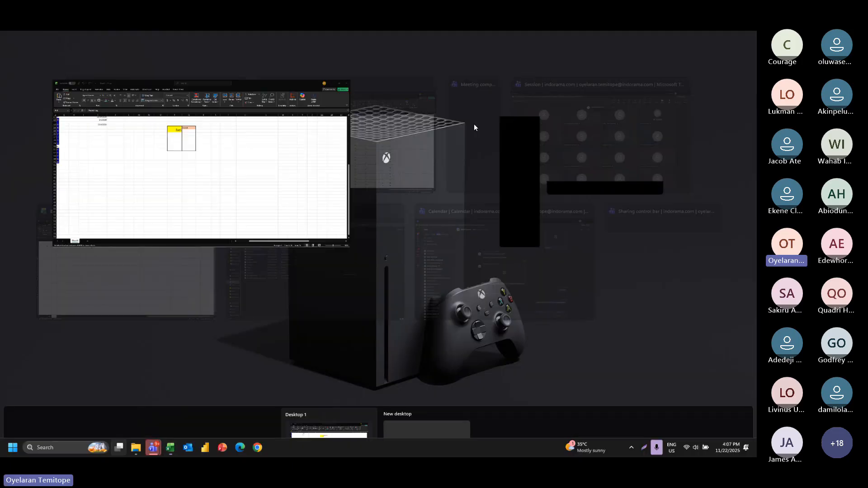
pyautogui.click(177, 134)
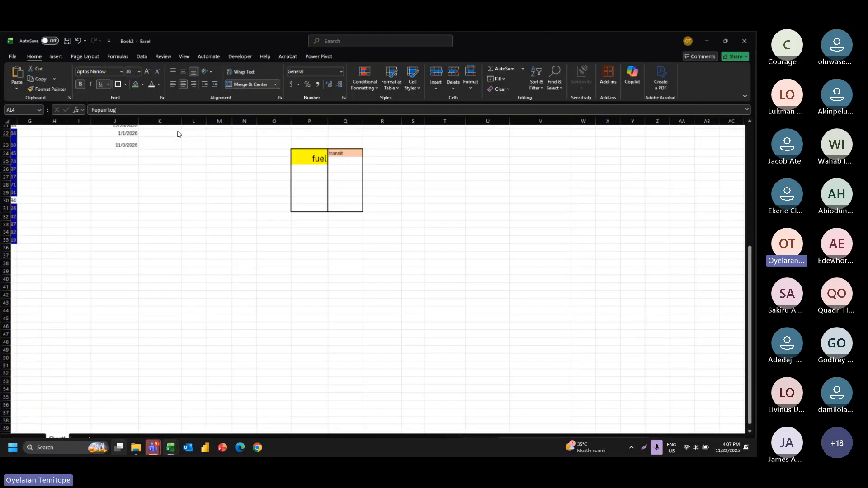
pyautogui.scroll(6, 415, 200)
pyautogui.scroll(1, 414, 199)
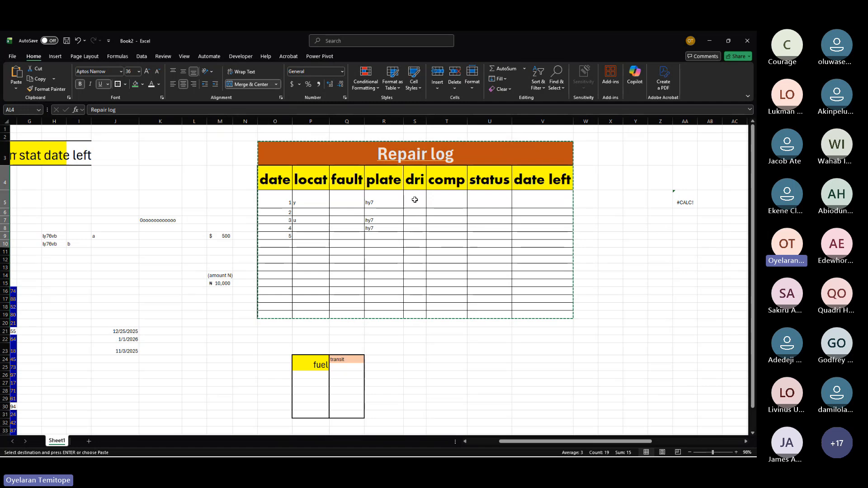
pyautogui.click(334, 177)
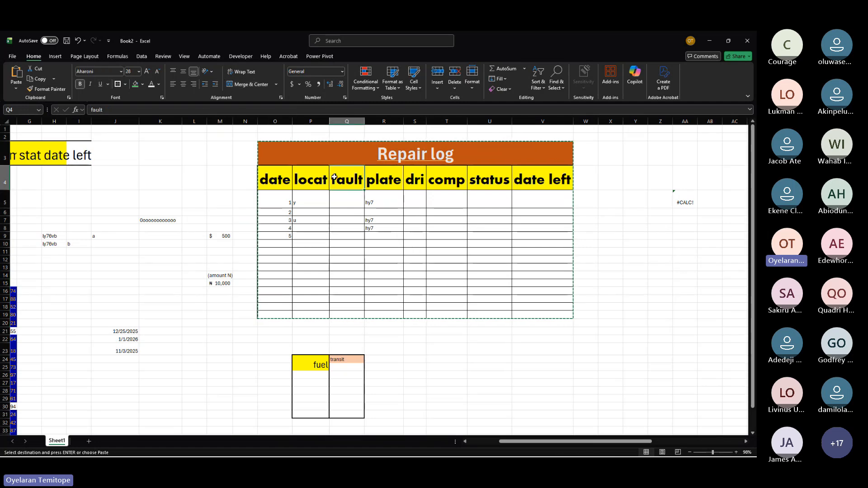
pyautogui.hotkey('alt', 'Tab')
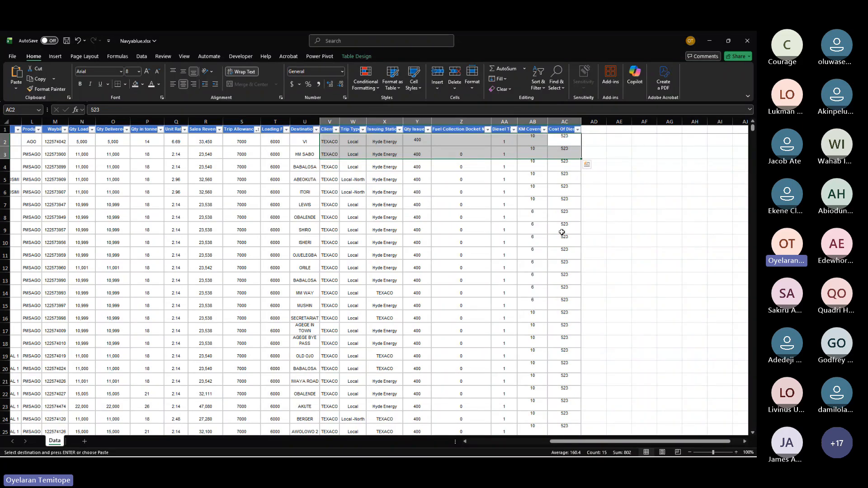
pyautogui.hotkey('alt', 'Tab')
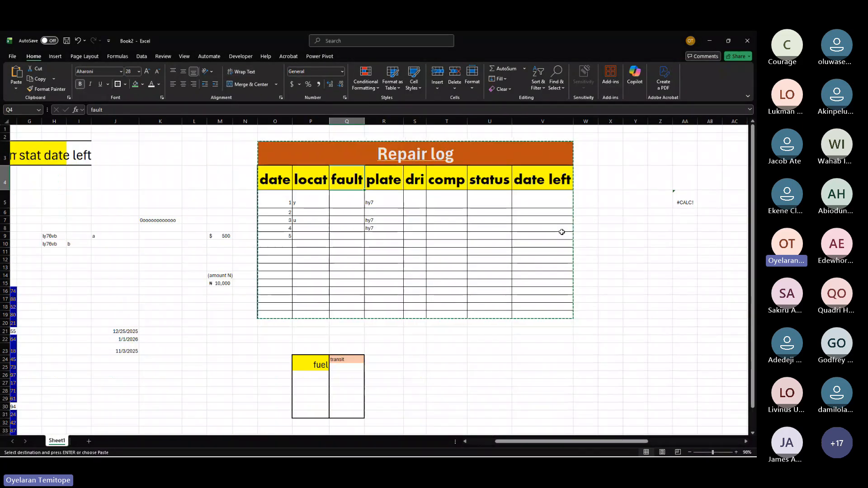
# Step: Enter the note "about to <=30" in cell L21 beside the first date
pyautogui.click(124, 331)
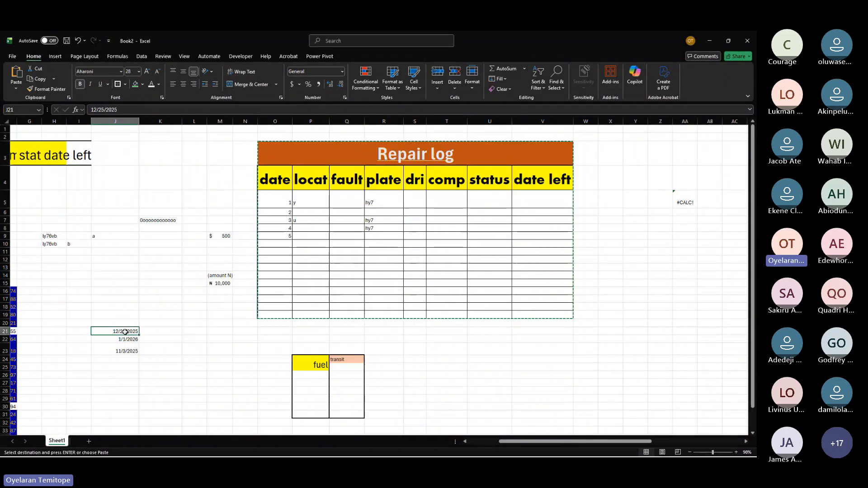
pyautogui.click(200, 330)
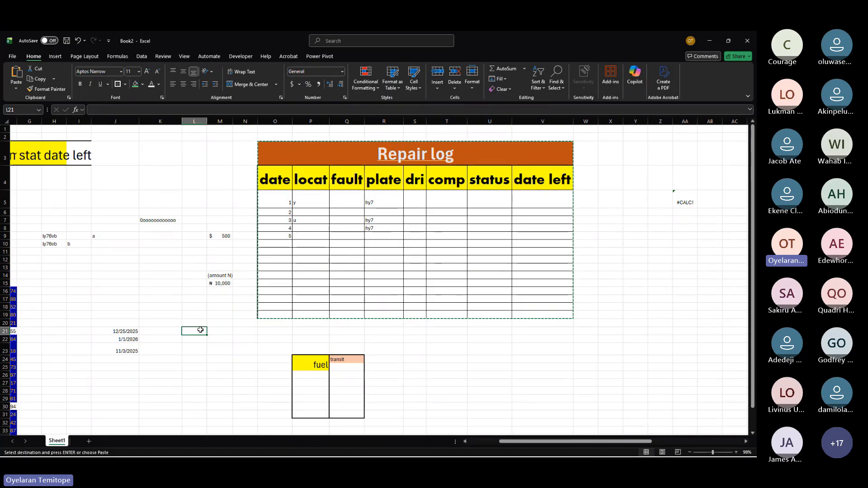
pyautogui.write('abou')
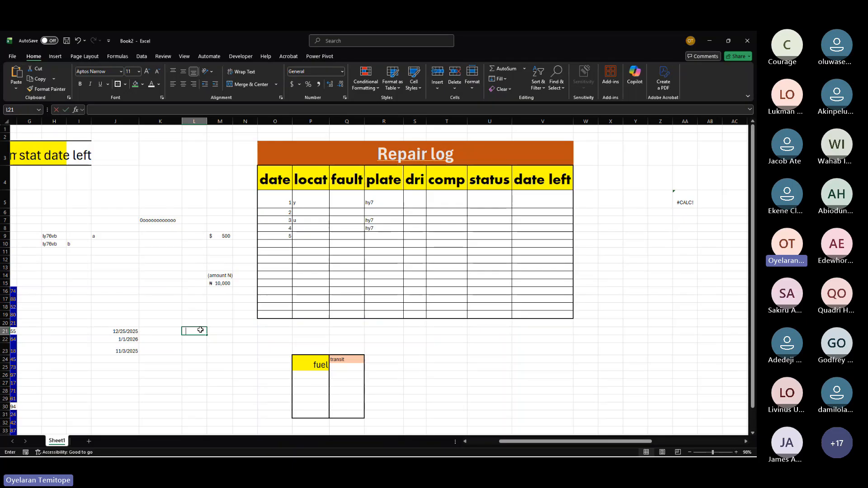
pyautogui.write('t t')
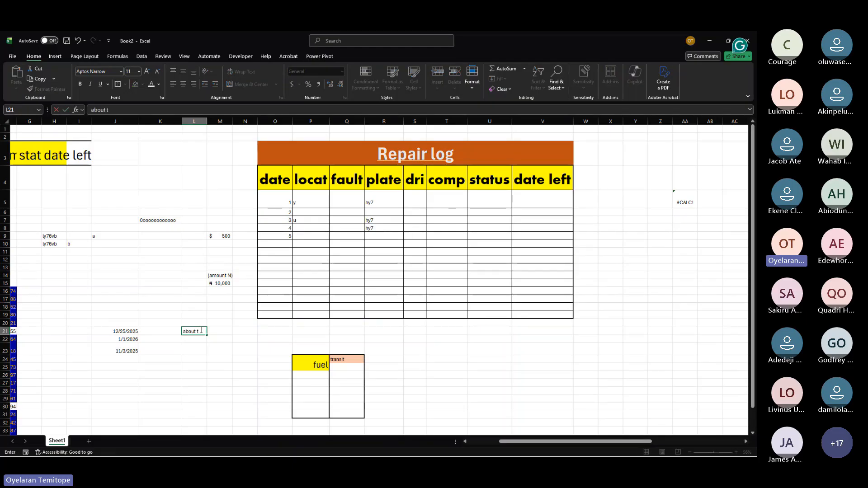
pyautogui.write('o')
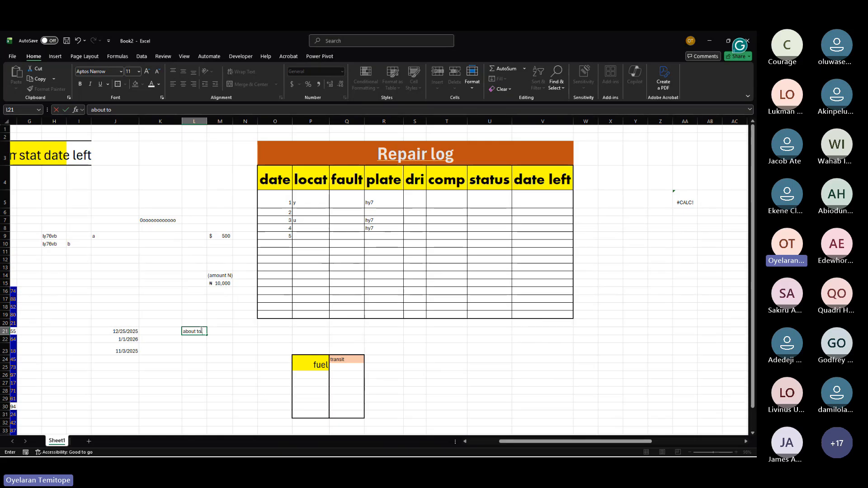
pyautogui.write(' <=')
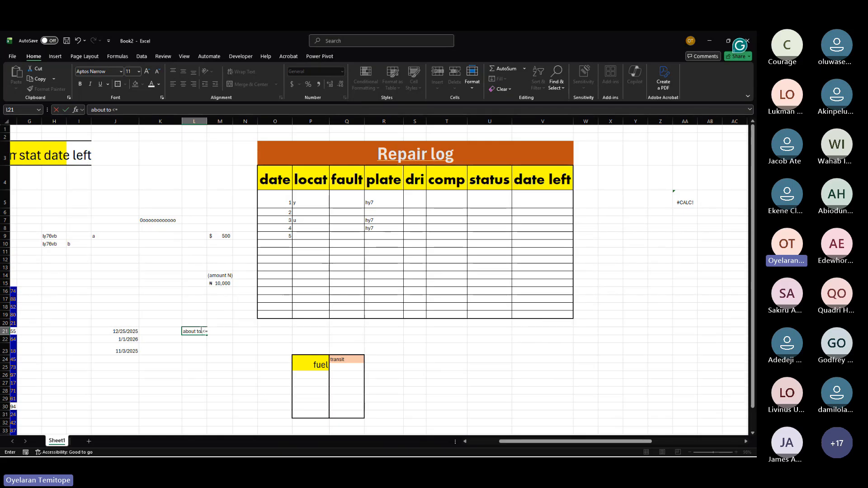
pyautogui.write('30')
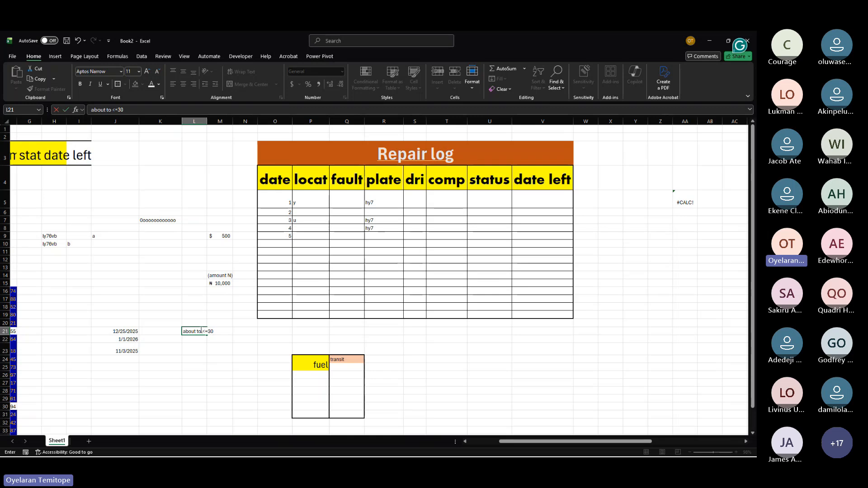
pyautogui.press('Return')
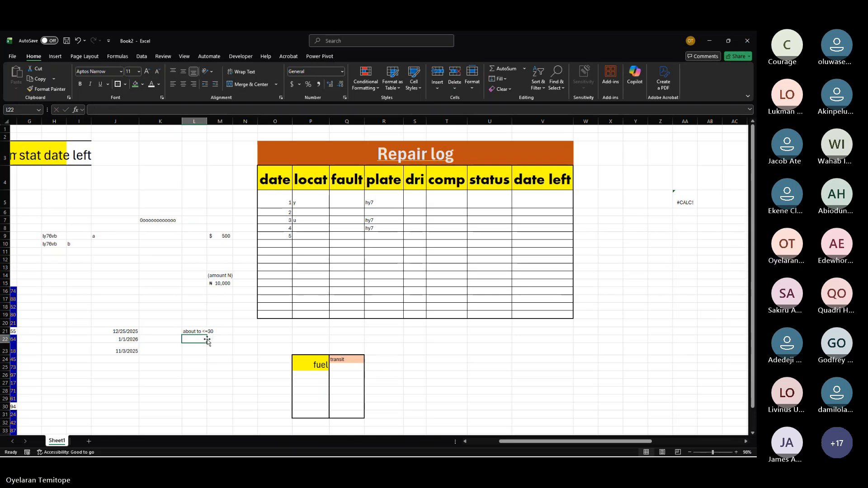
# Step: Enter the note "expire <today" in cell L22 and widen column L to fit the notes
pyautogui.write('expi')
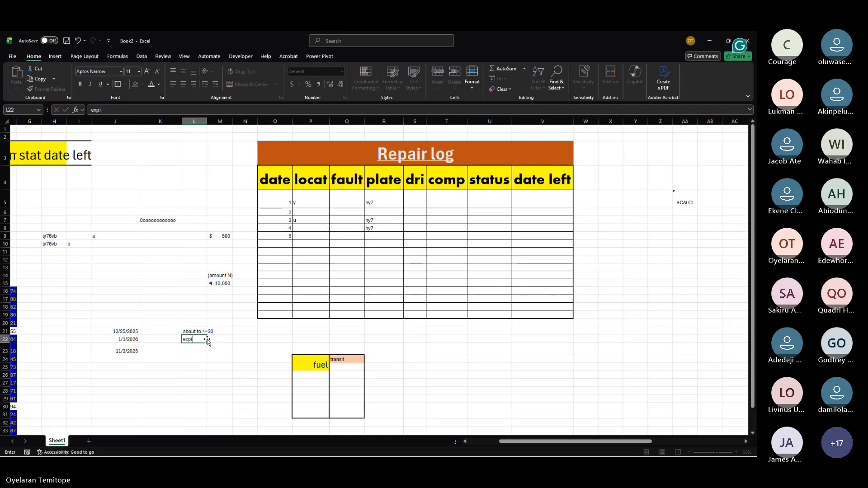
pyautogui.write('re')
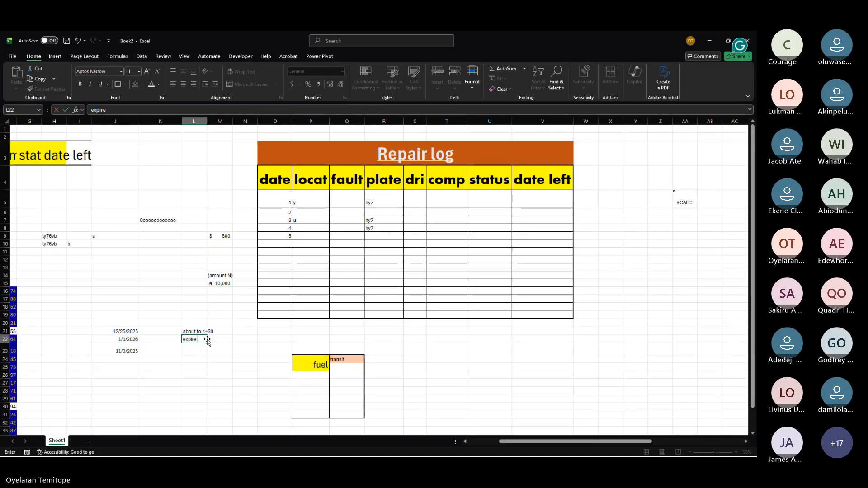
pyautogui.write(' <today')
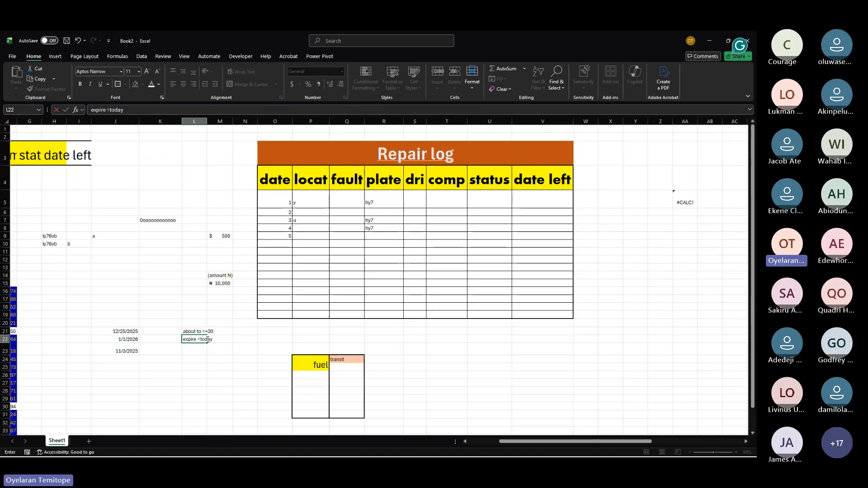
pyautogui.press('Return')
pyautogui.press('pagedown')
pyautogui.scroll(11, 207, 339)
pyautogui.hscroll(-3, 207, 338)
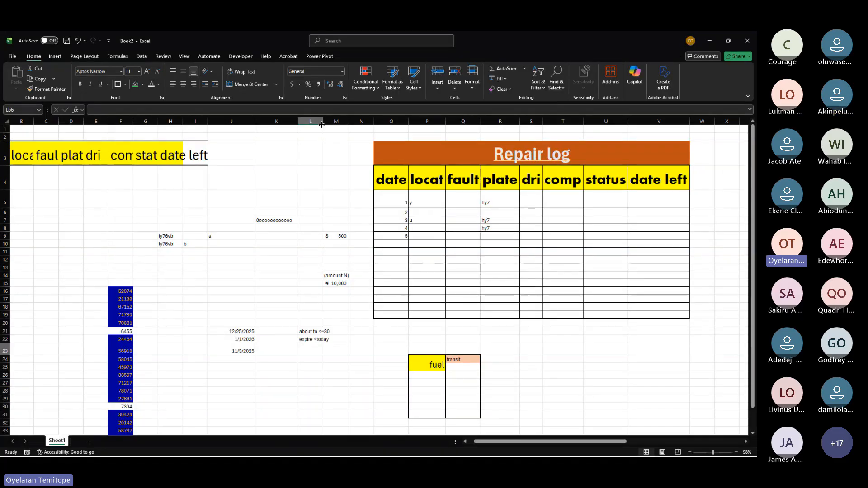
pyautogui.moveTo(323, 124); pyautogui.dragTo(347, 131)
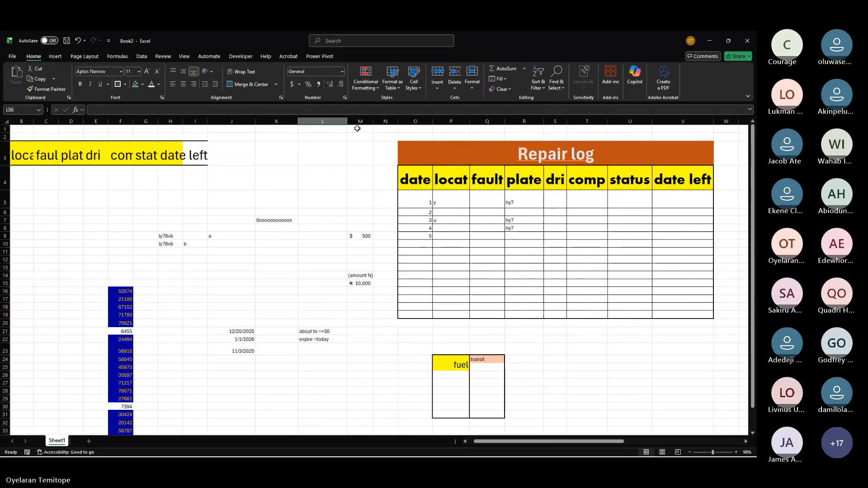
# Step: Enter the numbers 23 in cell K12 and 22 in cell K13
pyautogui.click(314, 331)
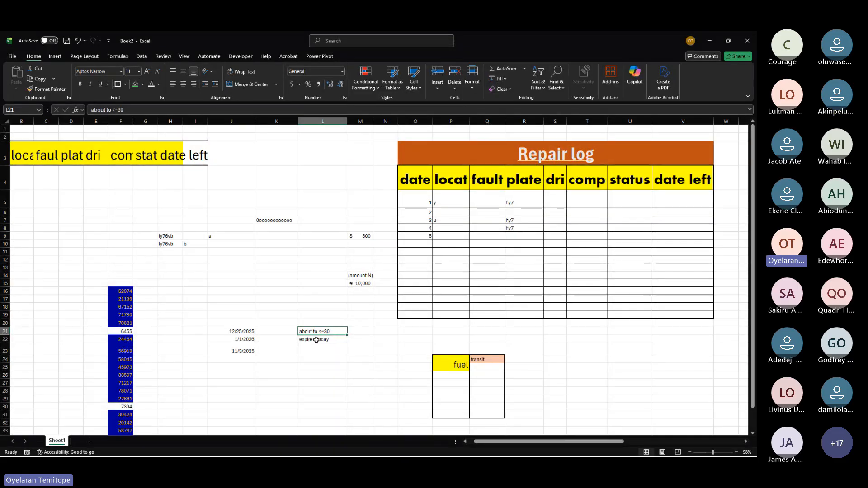
pyautogui.click(316, 340)
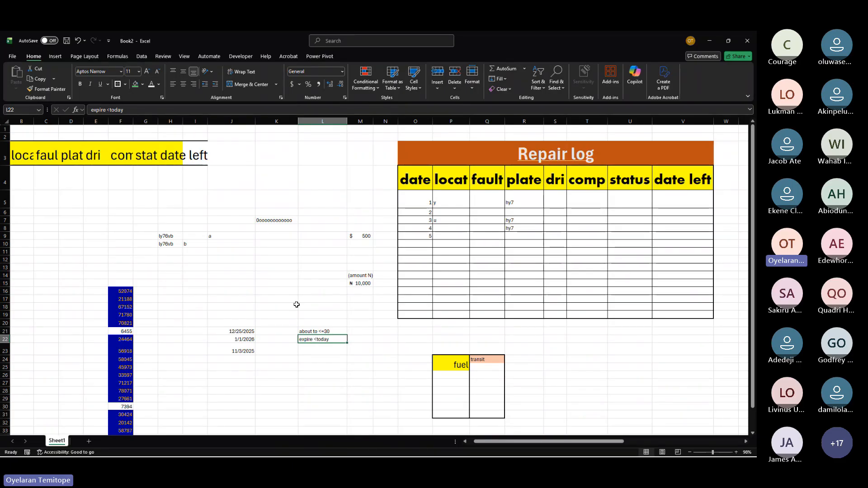
pyautogui.click(273, 258)
pyautogui.write('23')
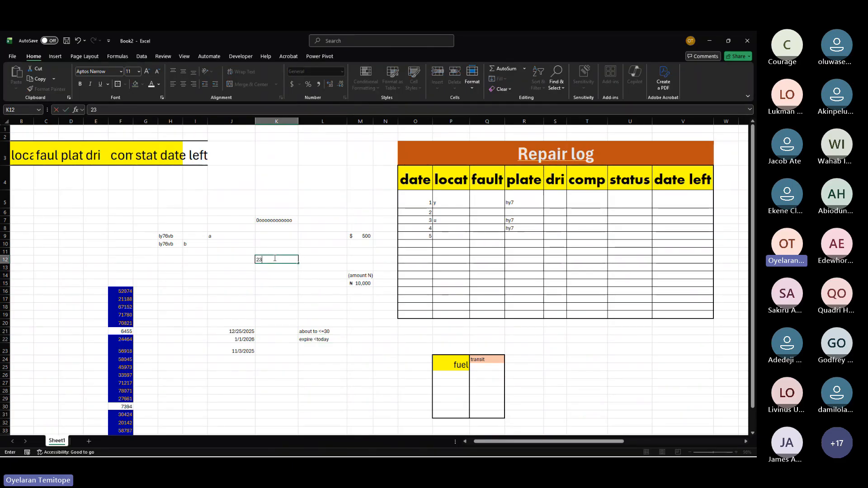
pyautogui.press('Return')
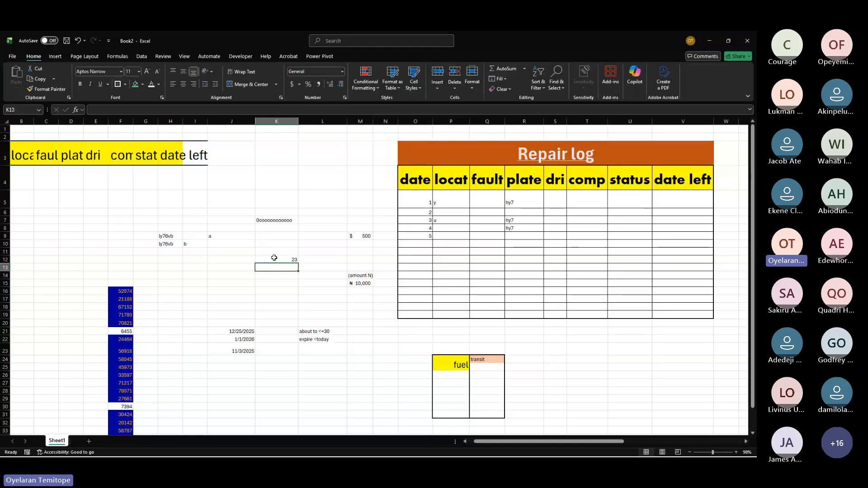
pyautogui.write('22')
pyautogui.press('Return')
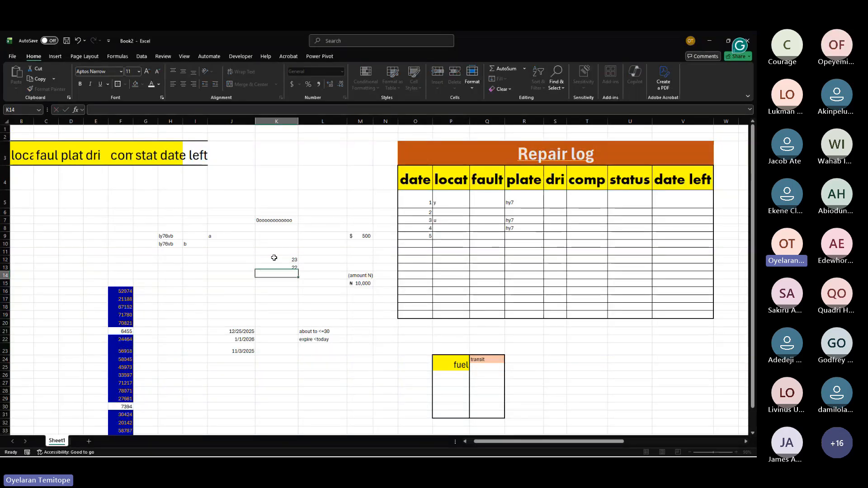
pyautogui.click(289, 266)
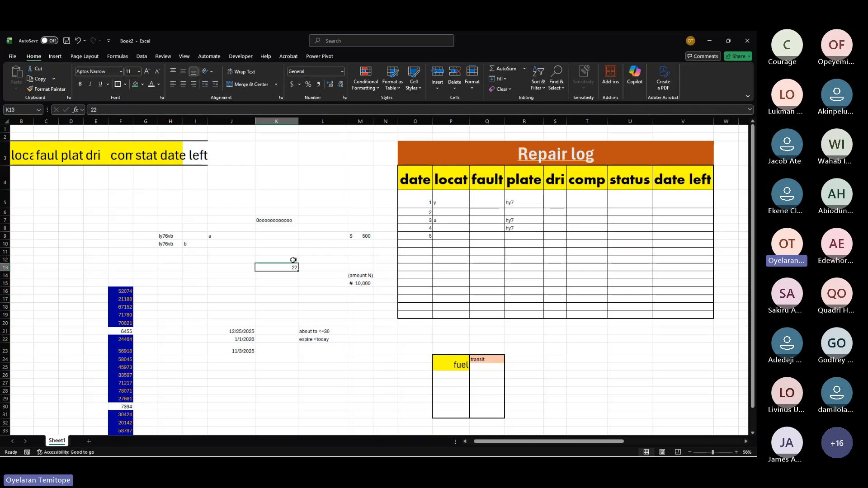
# Step: Enter the note ">today+30 not expire" in cell L23
pyautogui.click(319, 339)
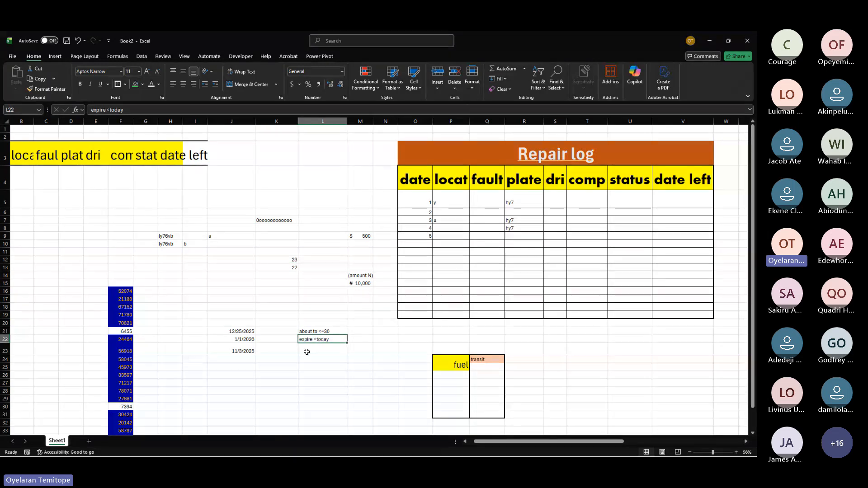
pyautogui.click(307, 349)
pyautogui.write('>')
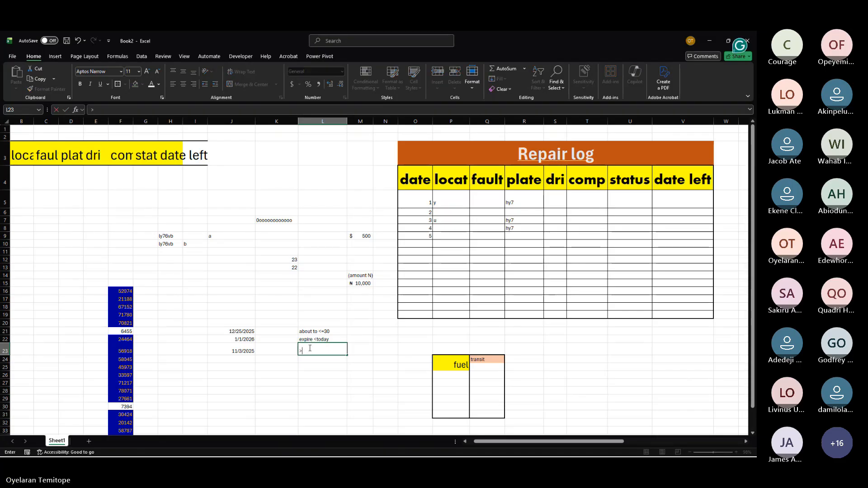
pyautogui.write('to')
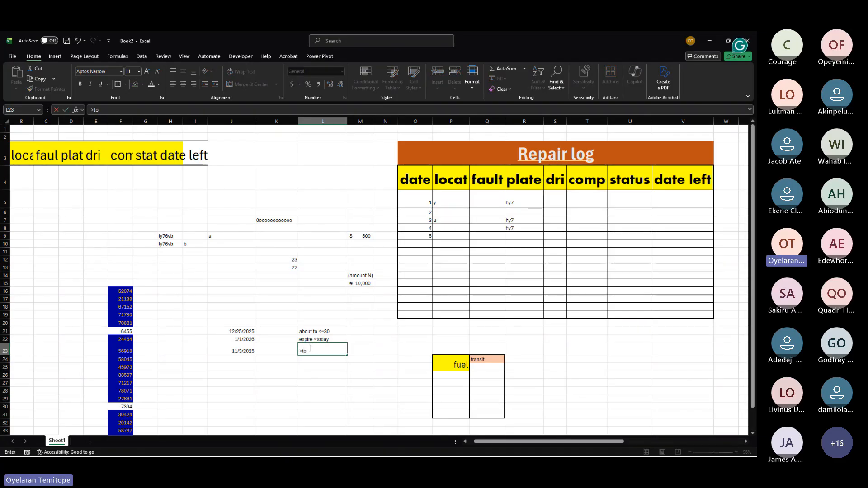
pyautogui.write('day+3')
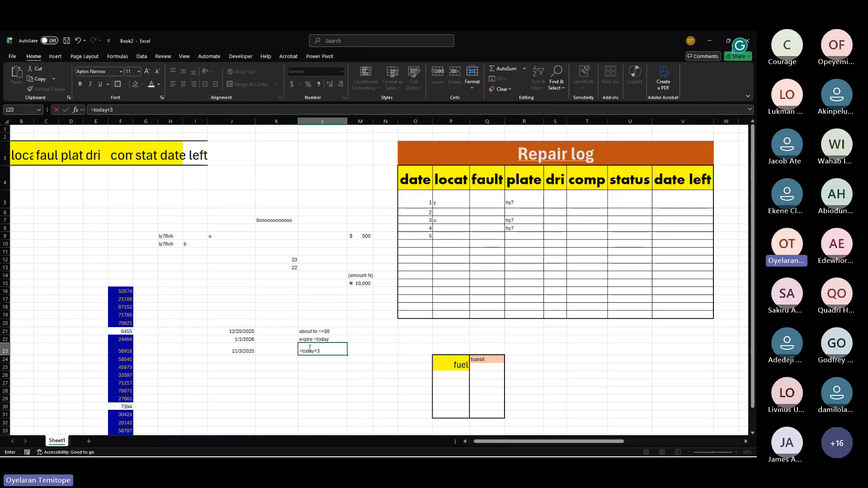
pyautogui.write('0 not expire')
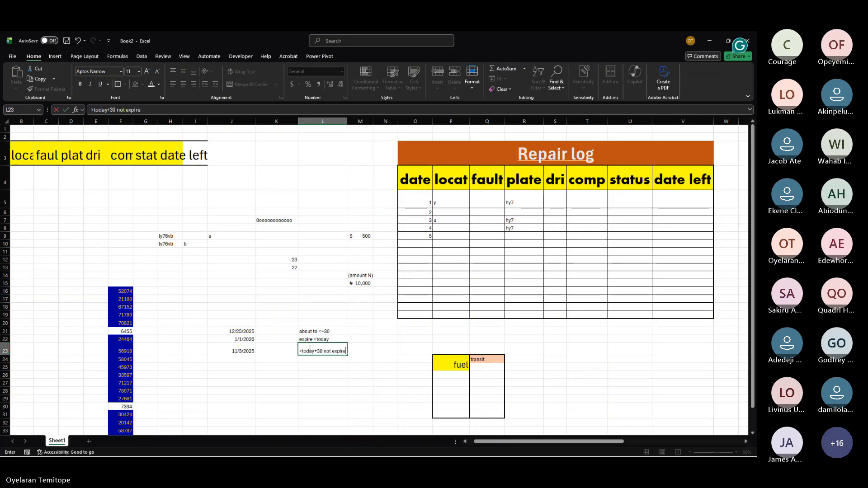
pyautogui.press('Return')
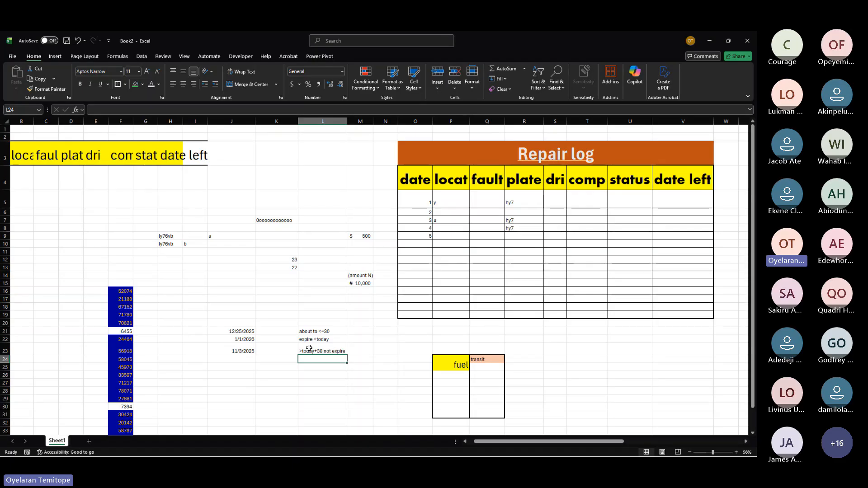
pyautogui.moveTo(316, 323); pyautogui.dragTo(317, 350)
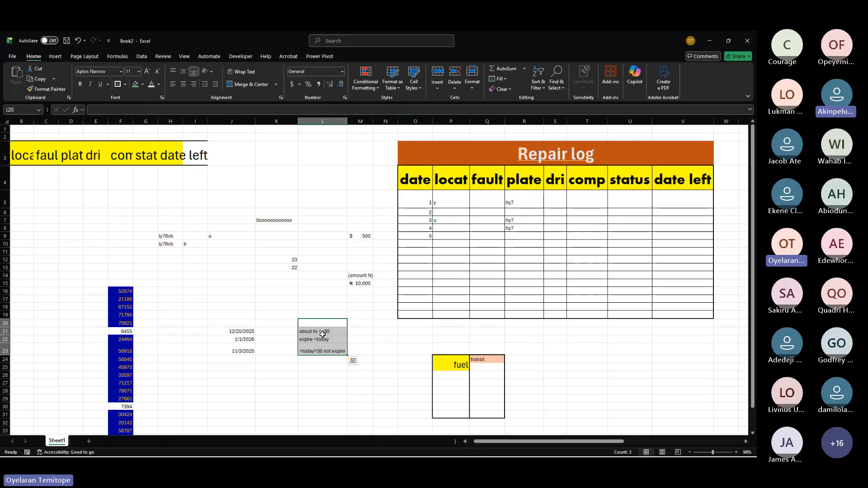
pyautogui.scroll(4, 327, 327)
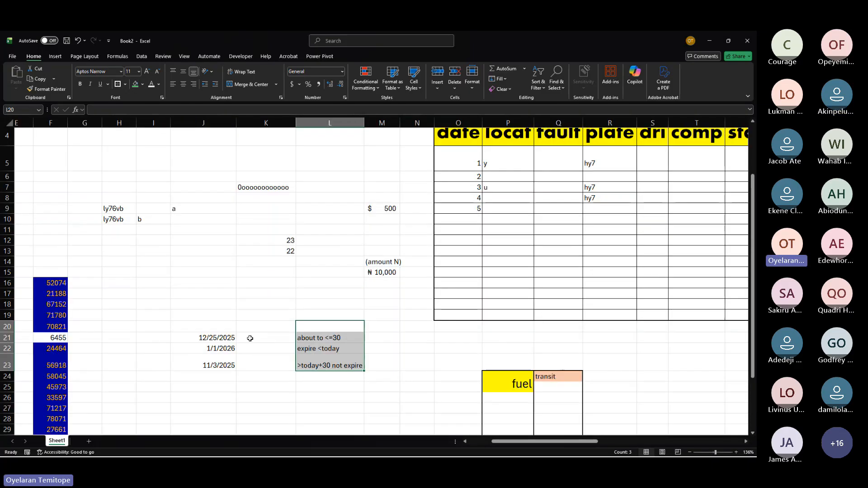
pyautogui.moveTo(226, 277); pyautogui.dragTo(230, 295)
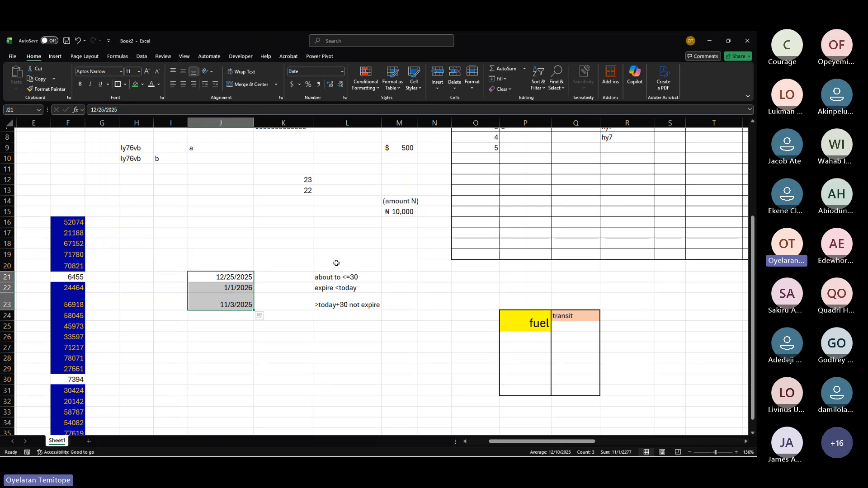
pyautogui.moveTo(343, 278); pyautogui.dragTo(348, 299)
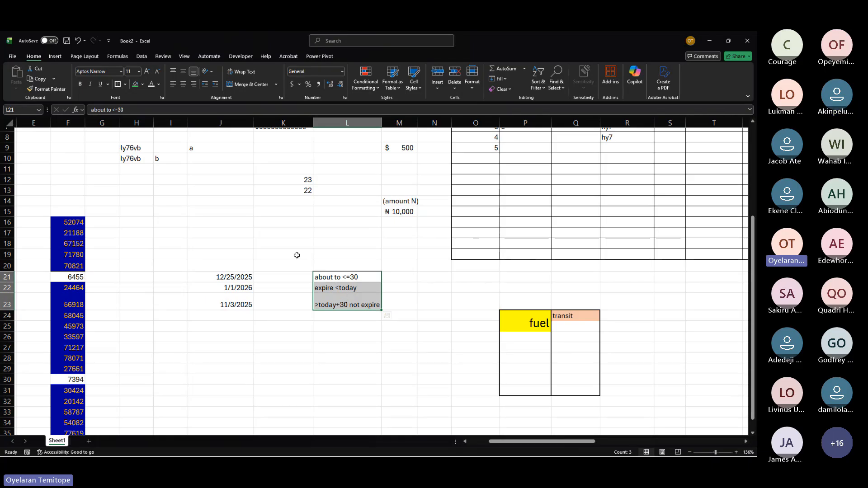
pyautogui.click(410, 92)
# Step: Apply a Greater Than highlight rule of =today()+30 with green fill and dark green text to the dates in J21:J23
pyautogui.moveTo(236, 278); pyautogui.dragTo(238, 307)
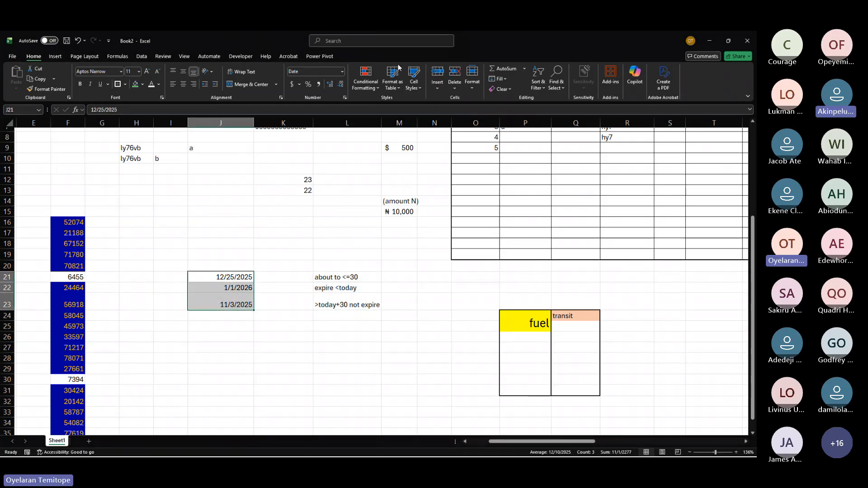
pyautogui.click(428, 66)
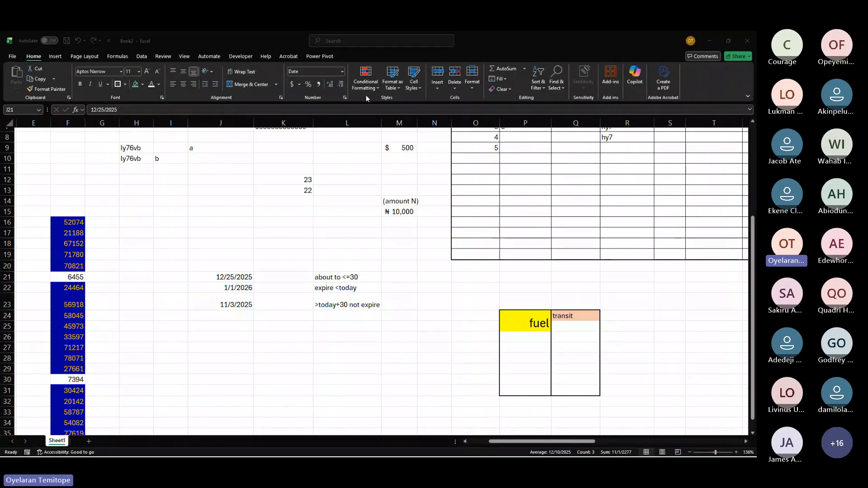
pyautogui.click(377, 84)
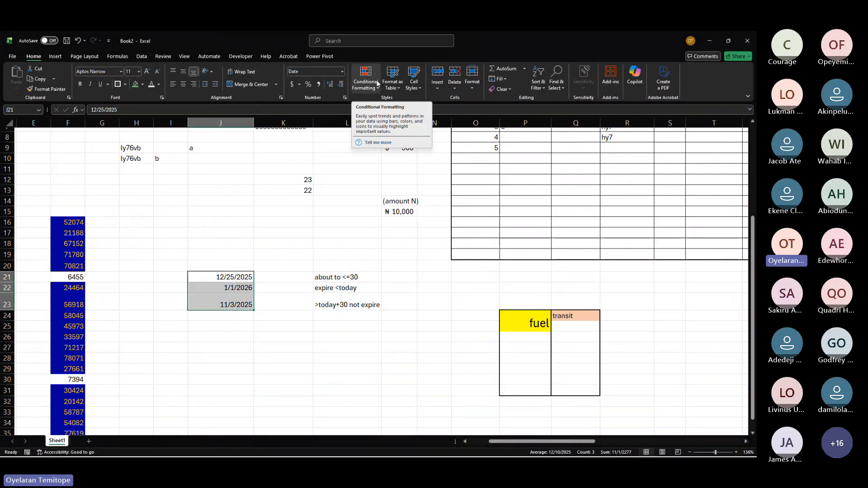
pyautogui.click(377, 83)
pyautogui.moveTo(381, 105)
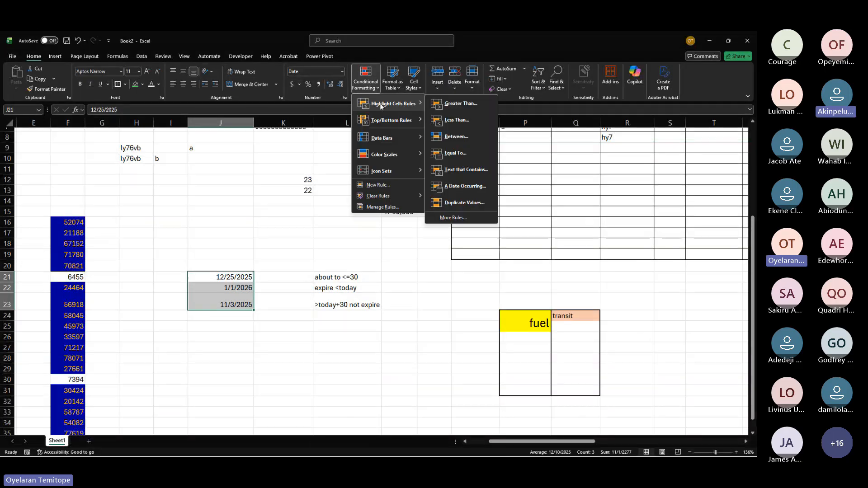
pyautogui.click(480, 106)
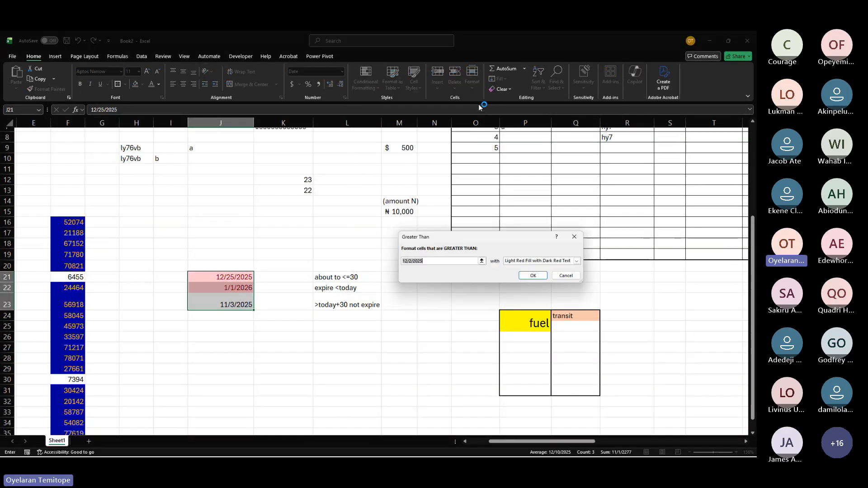
pyautogui.write('=to')
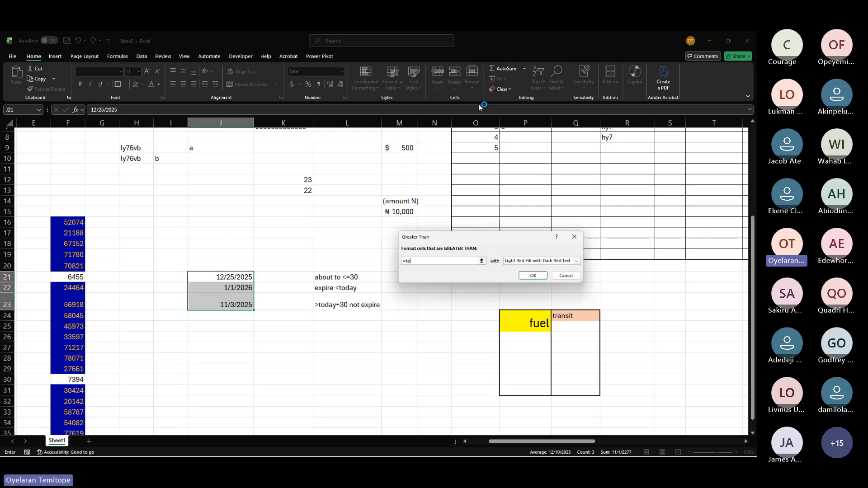
pyautogui.write('day')
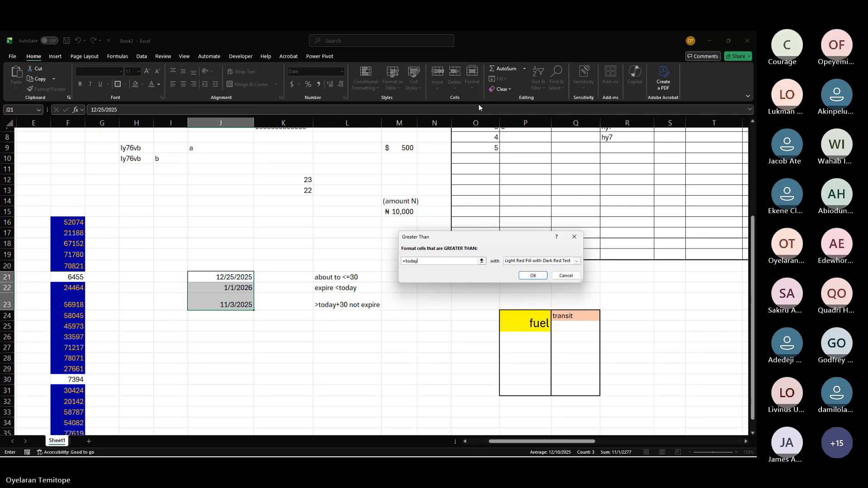
pyautogui.write('()')
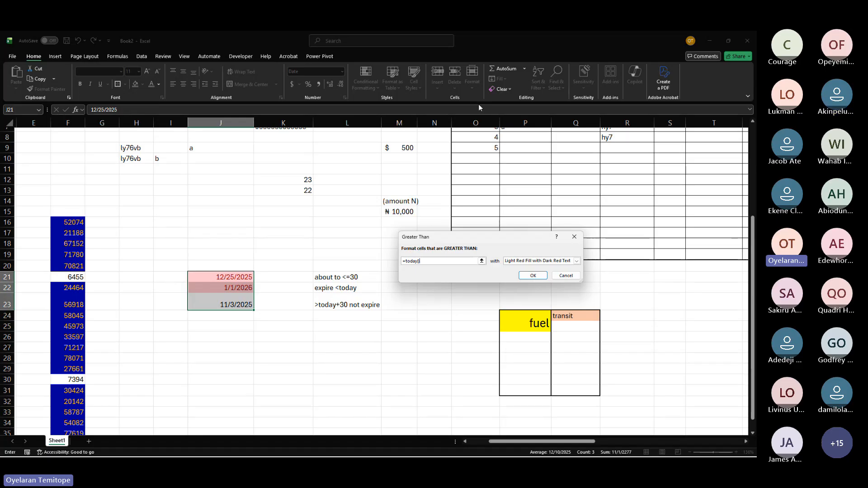
pyautogui.write('+30')
pyautogui.click(576, 260)
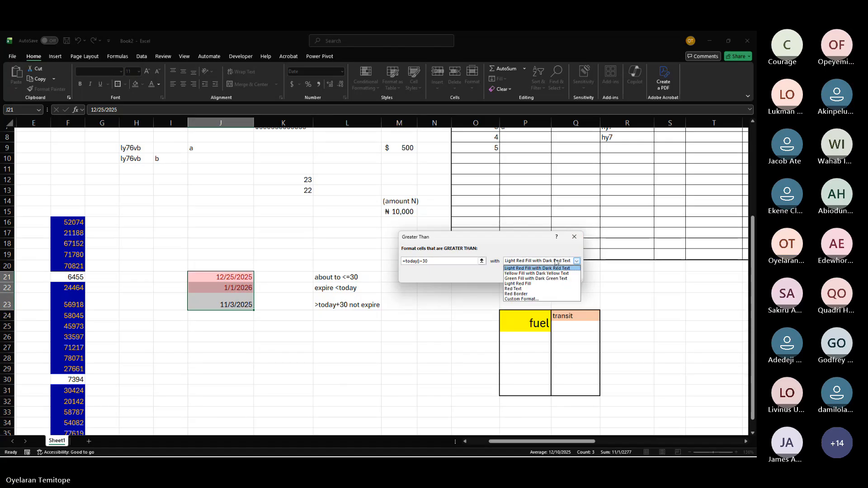
pyautogui.click(542, 278)
pyautogui.click(538, 279)
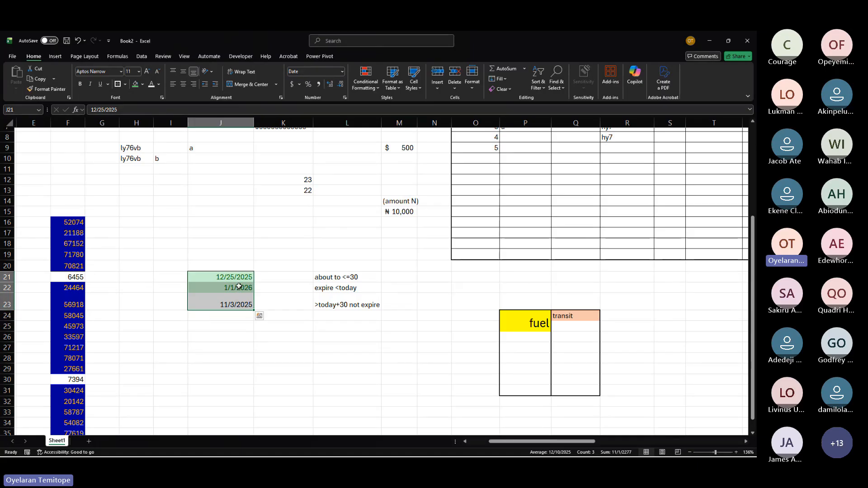
# Step: Enter the formula =DAYS(J21,TODAY()) in cell K21 to count days from today to the first date
pyautogui.click(277, 277)
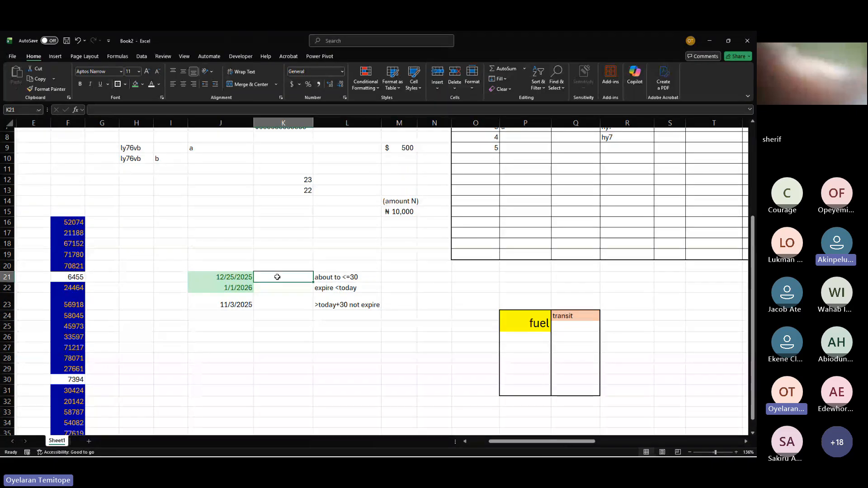
pyautogui.write('=')
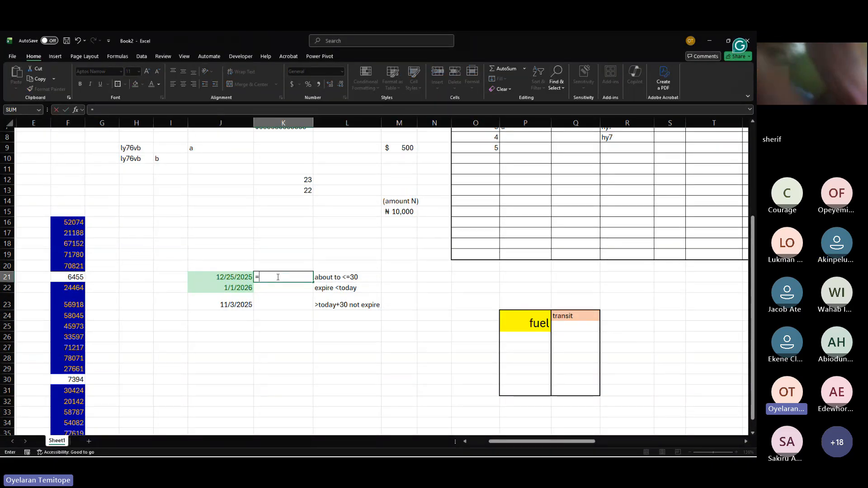
pyautogui.write('days')
pyautogui.press('Tab')
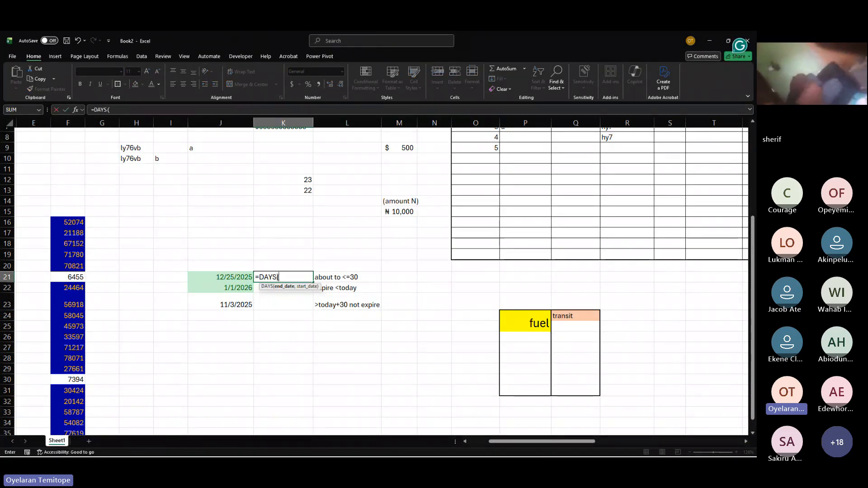
pyautogui.click(234, 277)
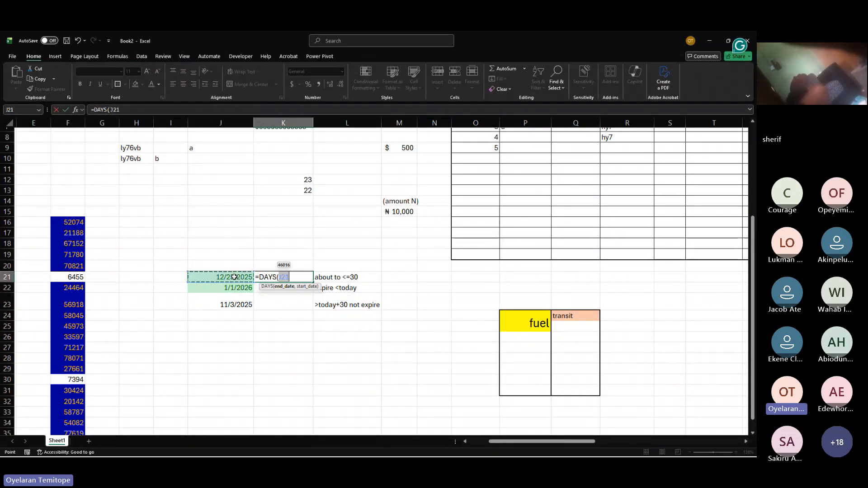
pyautogui.write(',')
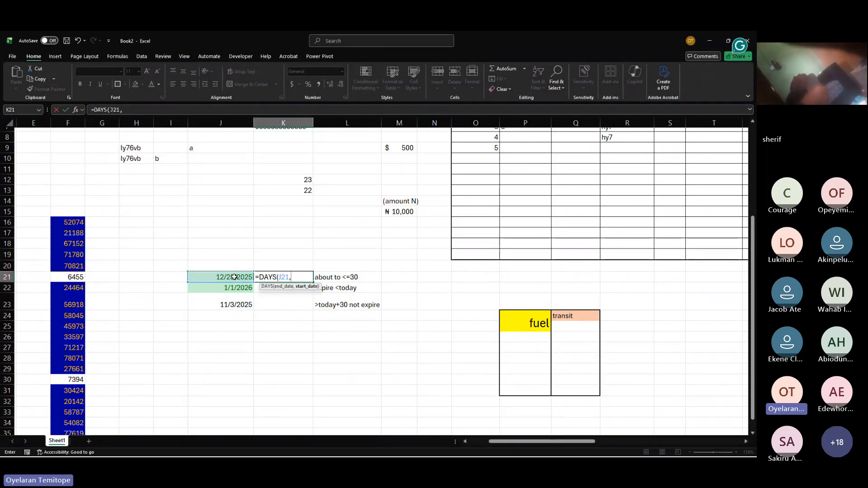
pyautogui.write('Toda')
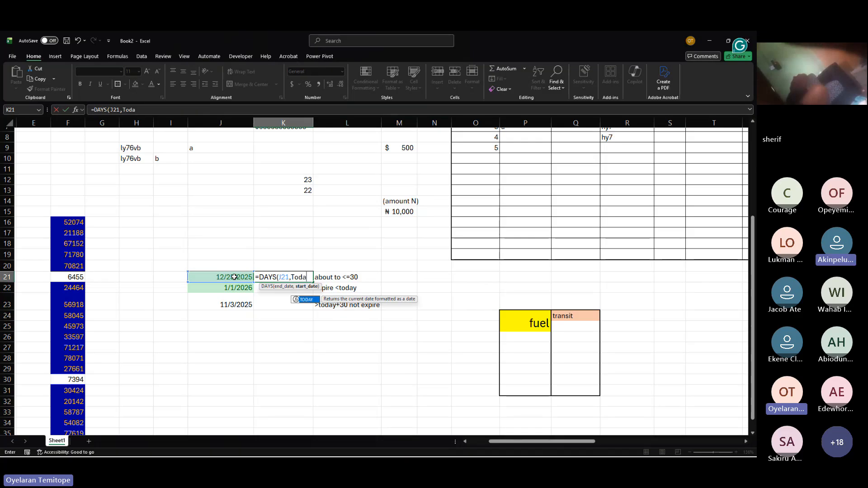
pyautogui.press('Tab')
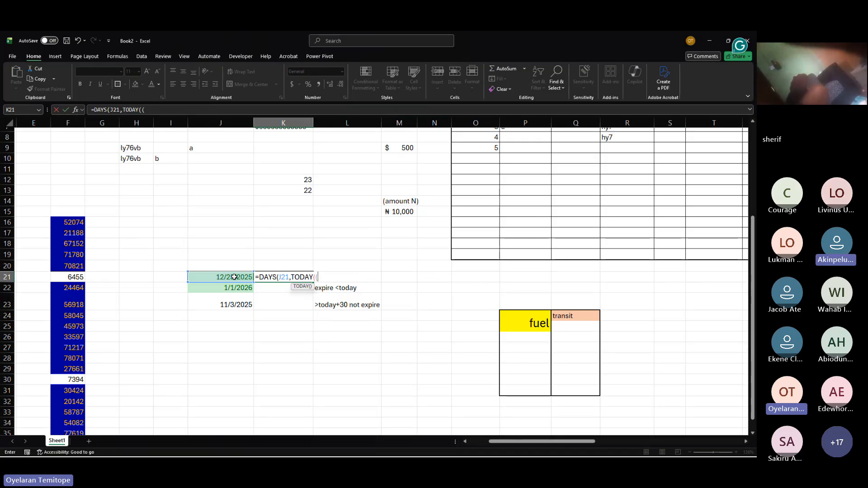
pyautogui.write(')')
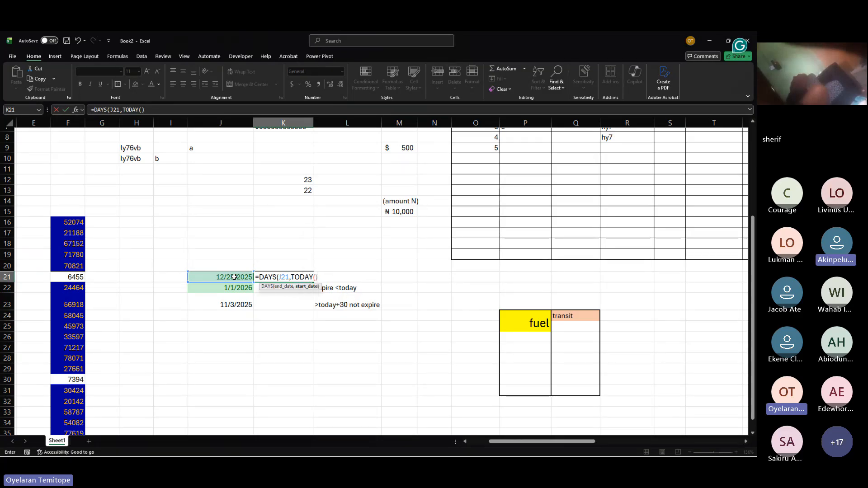
pyautogui.press('Return')
pyautogui.press('Return')
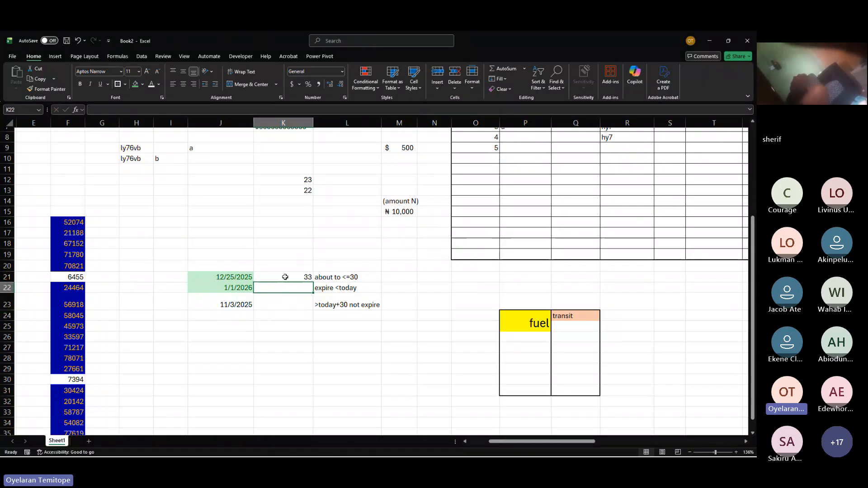
pyautogui.click(285, 276)
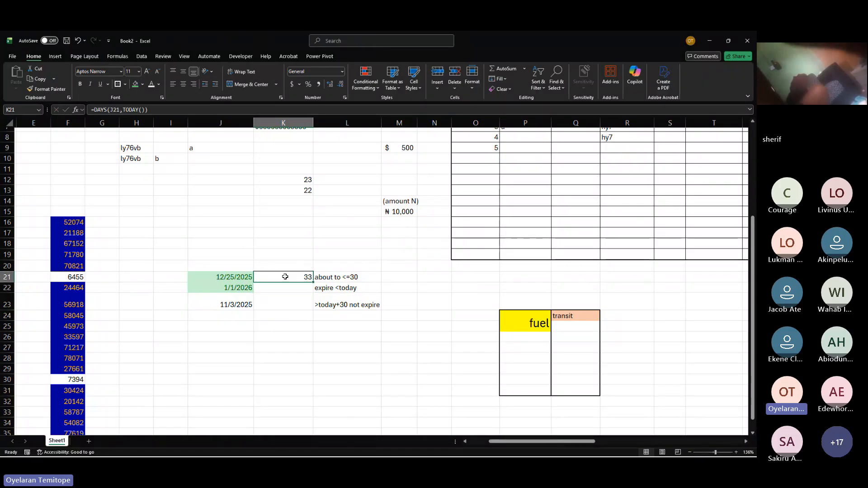
# Step: Enter the formula =TODAY() in cell K25
pyautogui.click(358, 275)
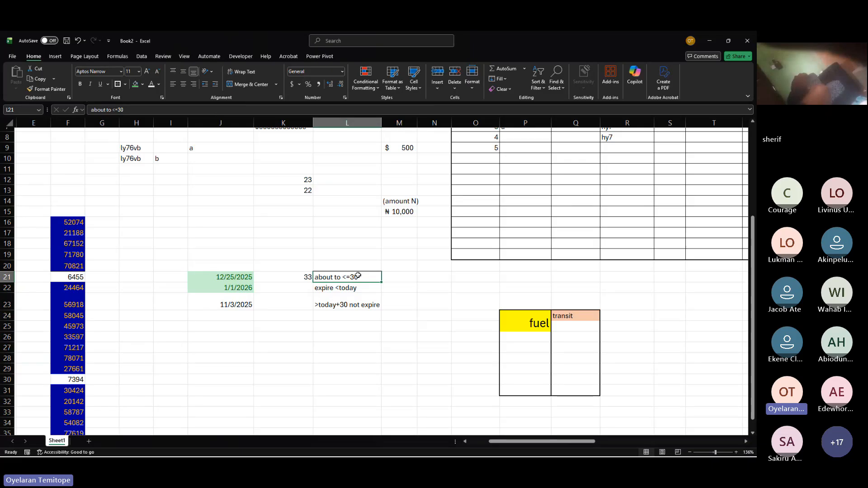
pyautogui.moveTo(220, 282); pyautogui.dragTo(290, 279)
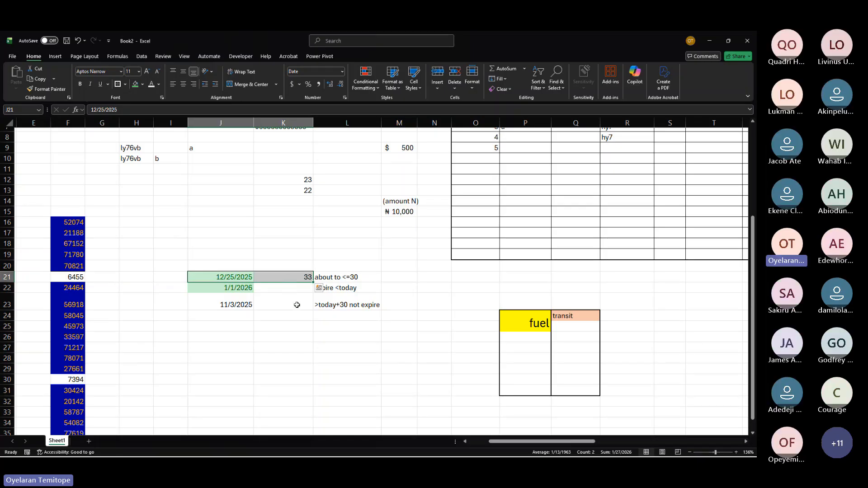
pyautogui.click(294, 325)
pyautogui.write('=today')
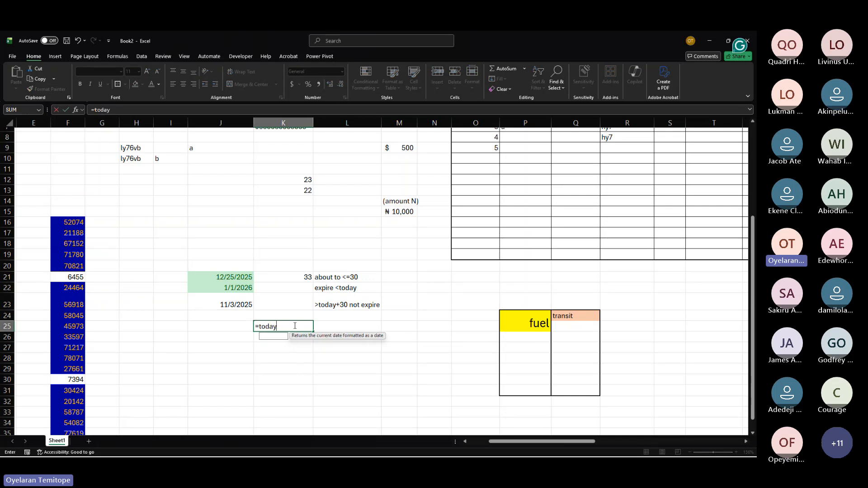
pyautogui.press('Tab')
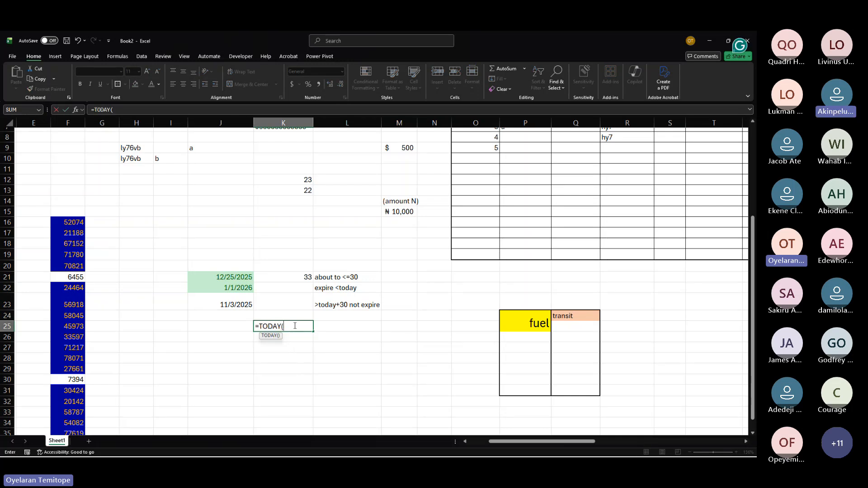
pyautogui.write(')')
pyautogui.press('Return')
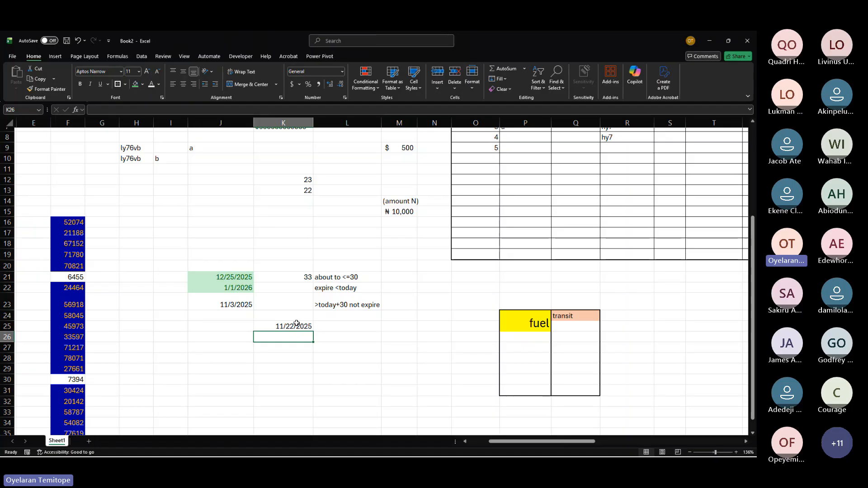
pyautogui.click(344, 277)
pyautogui.click(345, 312)
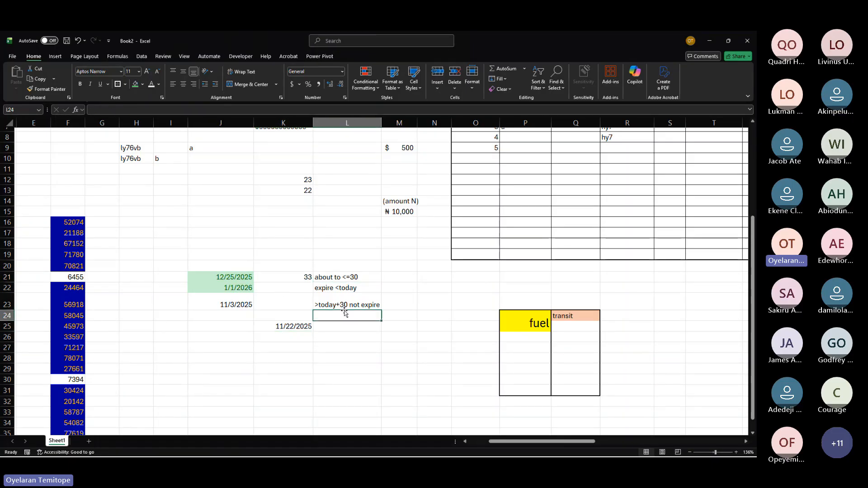
pyautogui.click(353, 288)
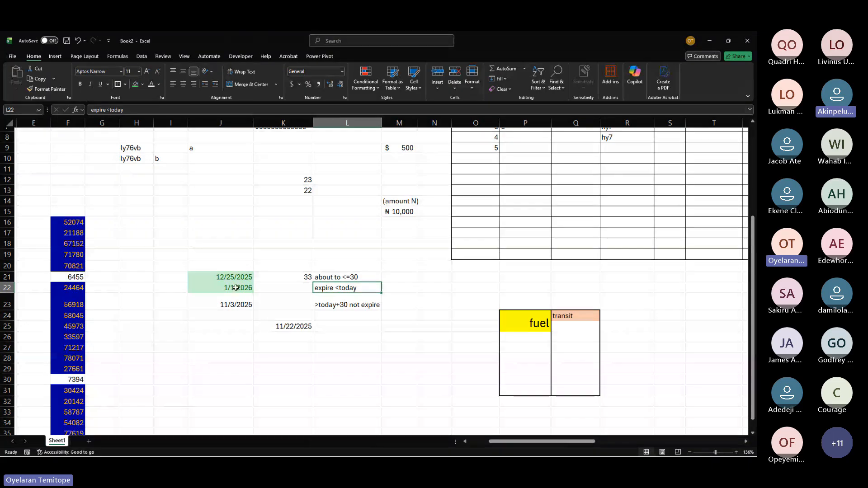
pyautogui.click(323, 277)
# Step: Apply a Less Than highlight rule of =today() with light red fill and dark red text to the dates in J21:J23
pyautogui.moveTo(234, 277); pyautogui.dragTo(236, 306)
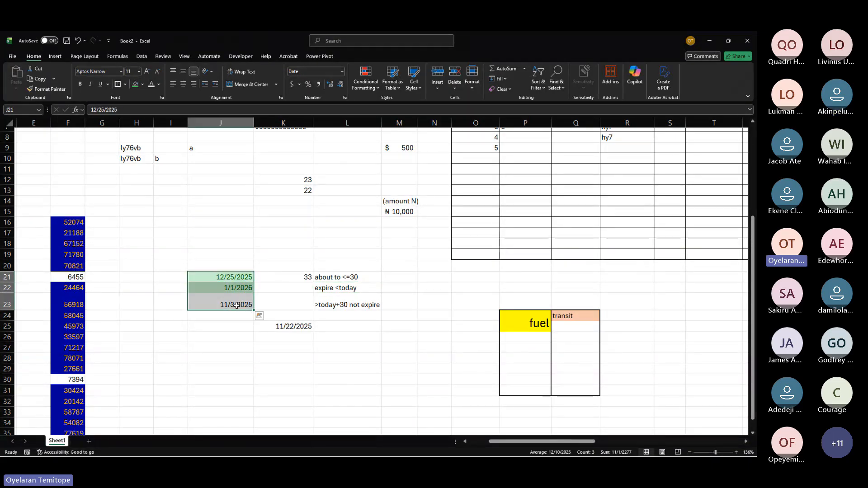
pyautogui.click(411, 93)
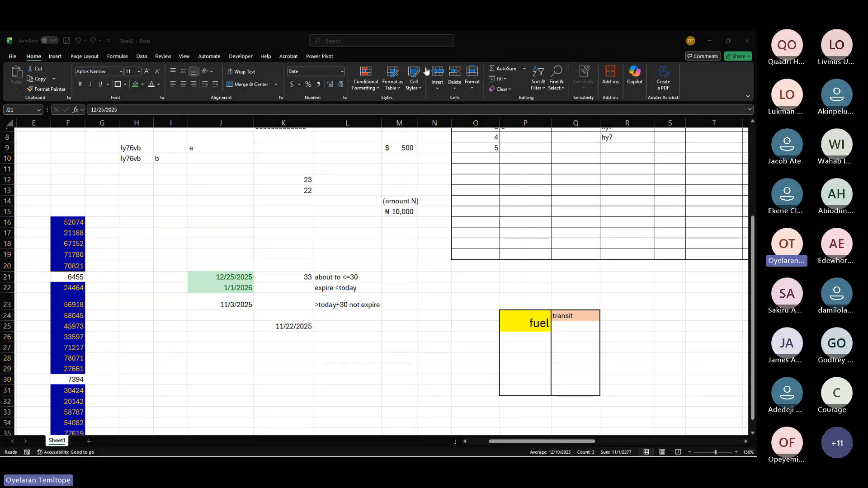
pyautogui.click(375, 91)
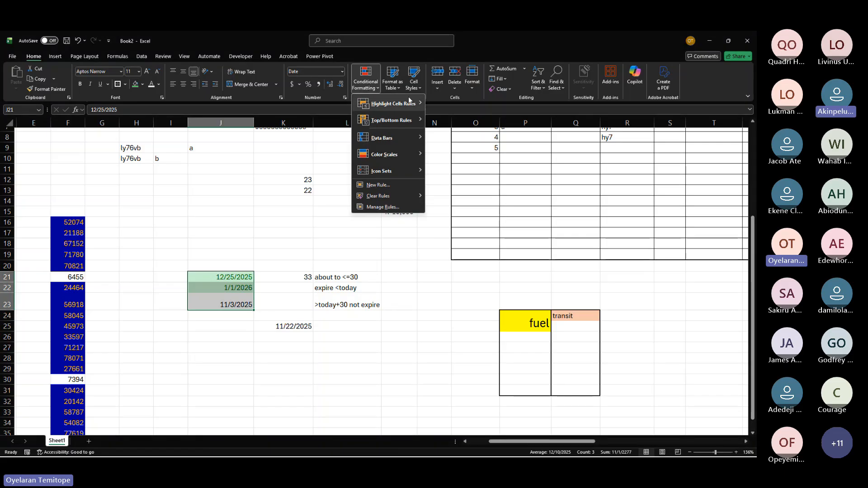
pyautogui.moveTo(411, 104)
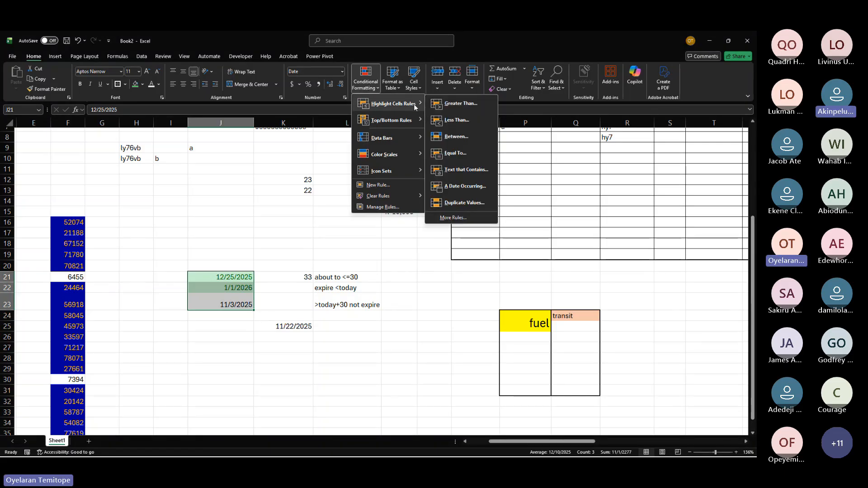
pyautogui.click(457, 121)
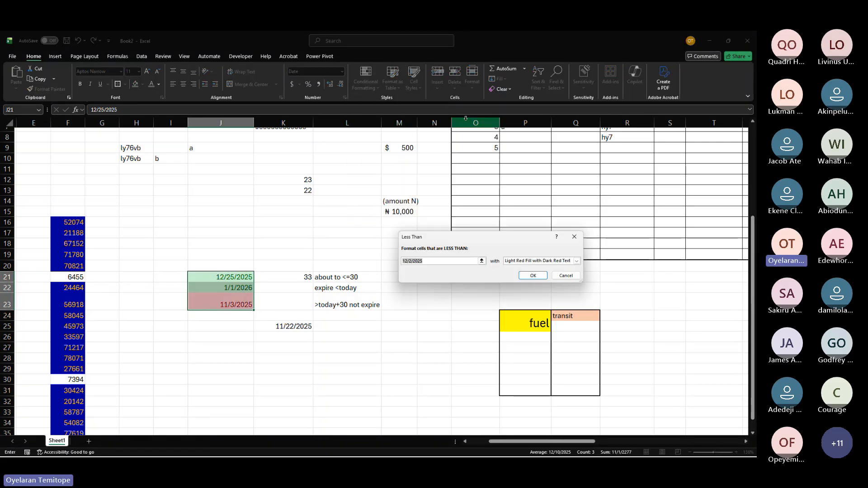
pyautogui.write('=t')
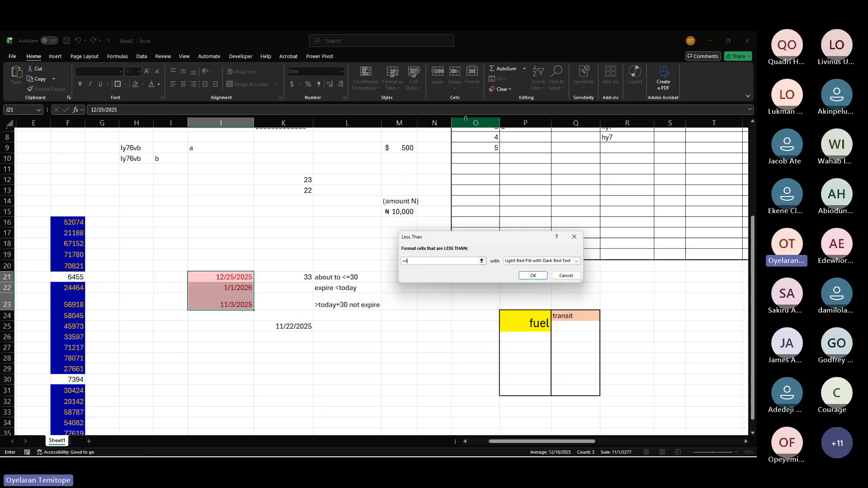
pyautogui.write('oday()')
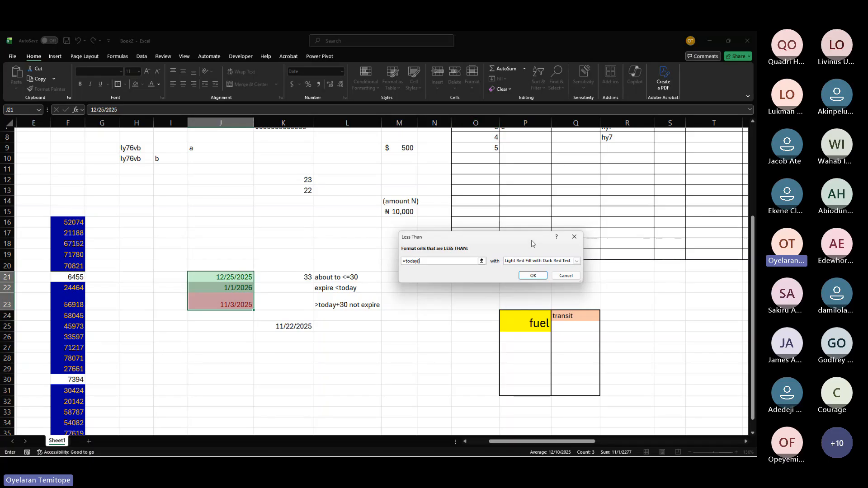
pyautogui.click(532, 275)
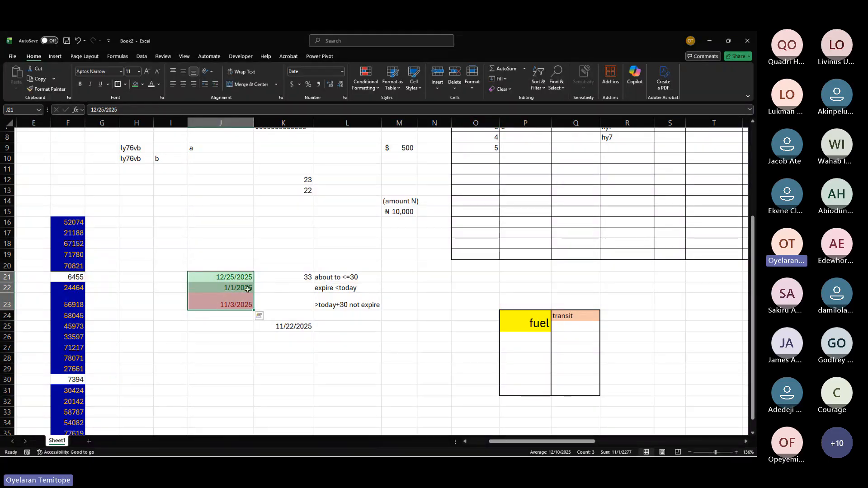
# Step: Change the date in cell J22 to 11/30/2025
pyautogui.click(242, 296)
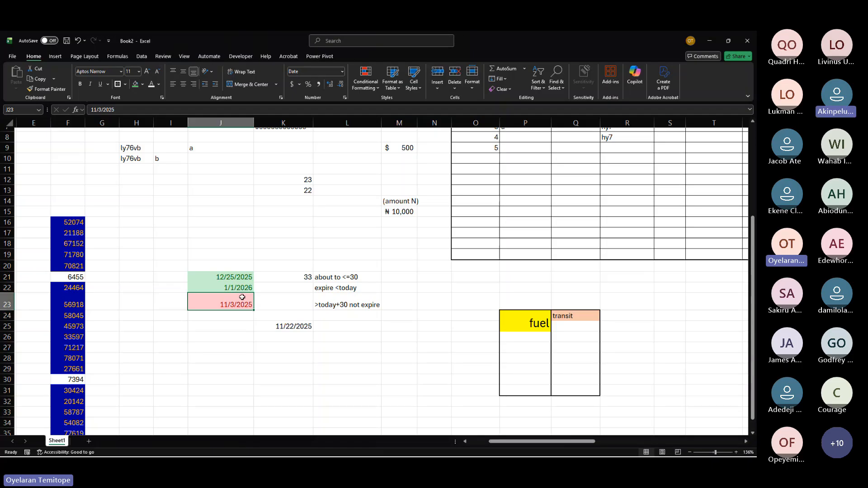
pyautogui.click(383, 337)
pyautogui.click(234, 300)
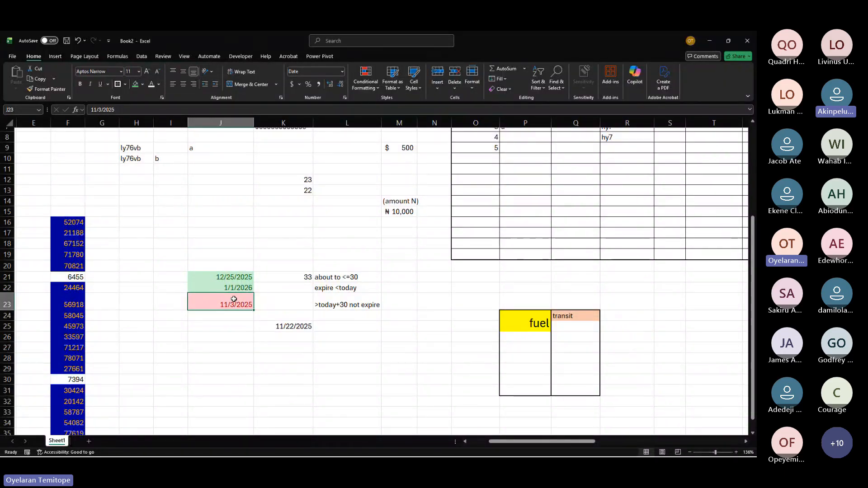
pyautogui.click(236, 283)
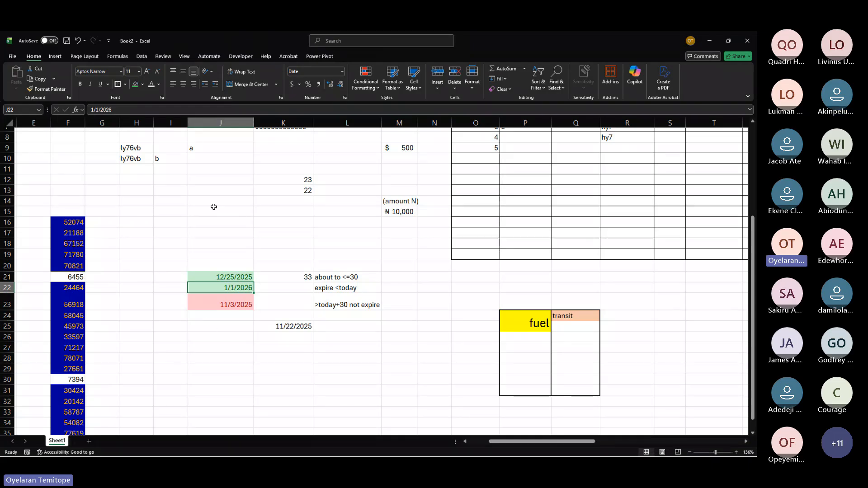
pyautogui.click(97, 109)
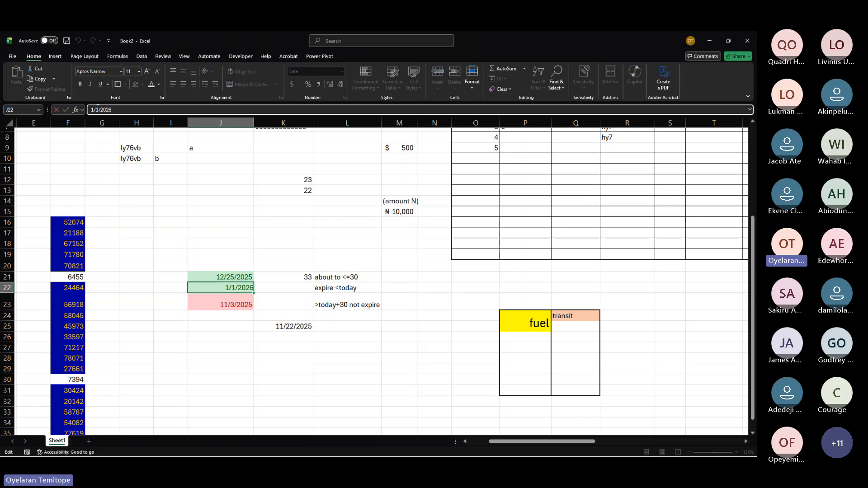
pyautogui.write('2')
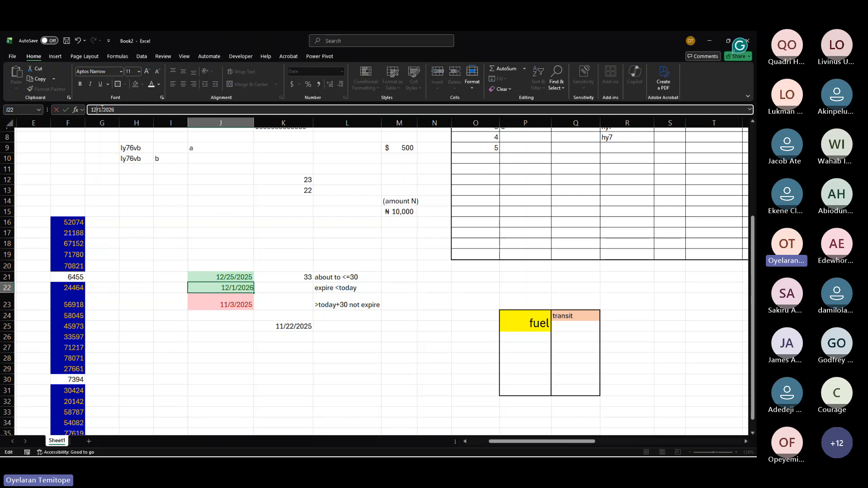
pyautogui.press('BackSpace')
pyautogui.write('1')
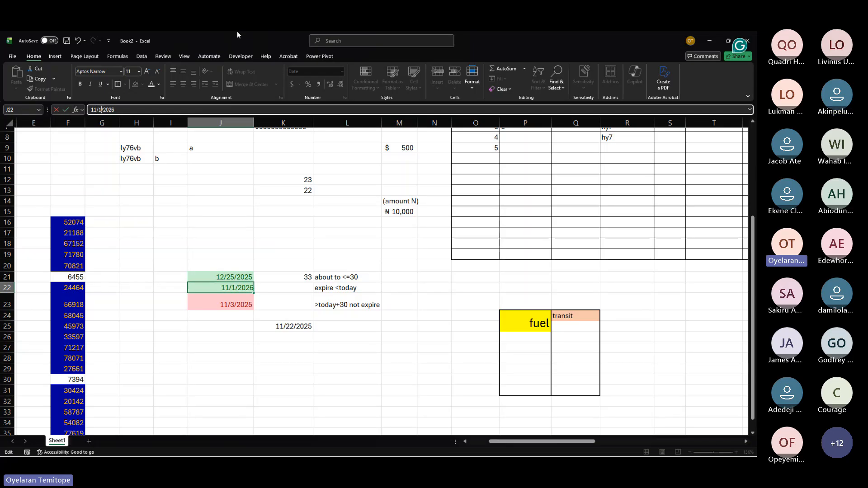
pyautogui.press('BackSpace')
pyautogui.write('30')
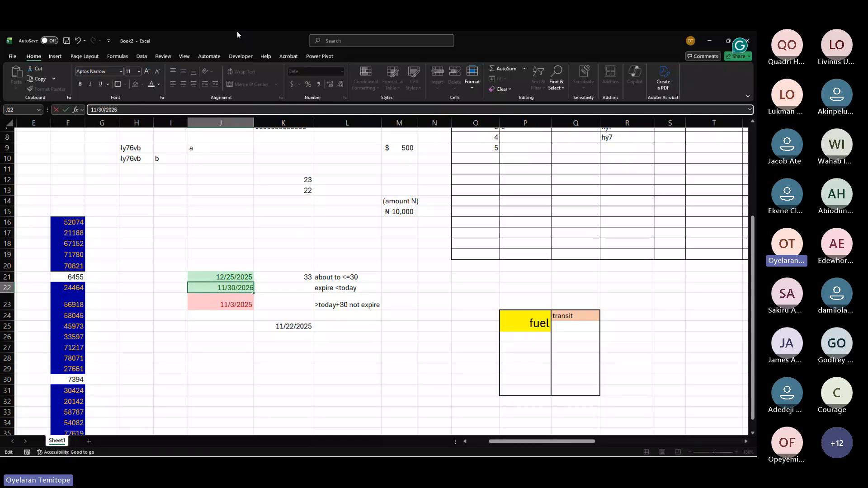
pyautogui.press('BackSpace')
pyautogui.write('5')
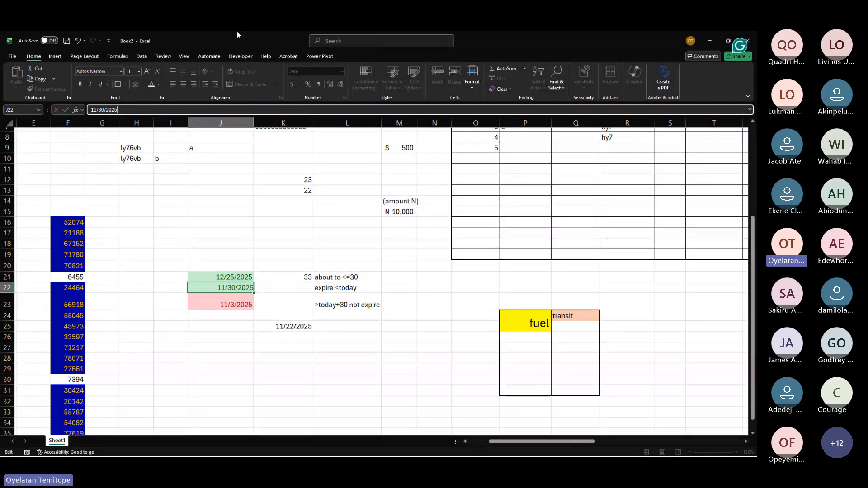
pyautogui.press('Return')
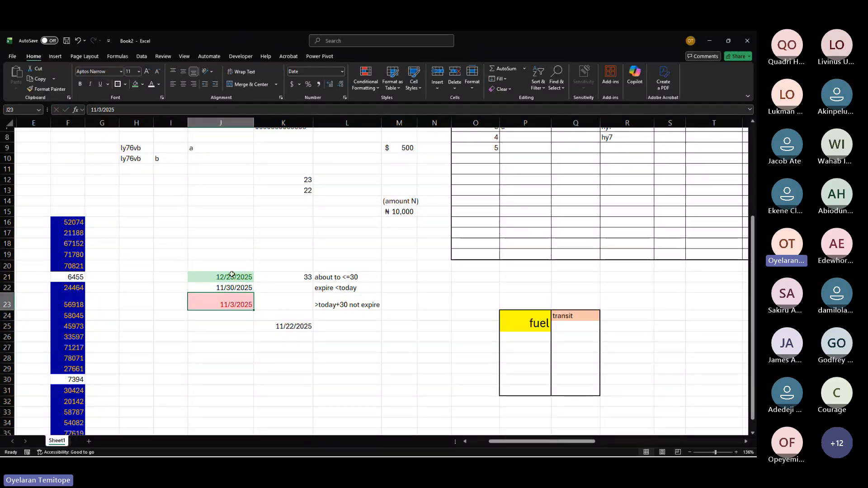
# Step: Apply a Between highlight rule from =today() to =today()+30 with yellow fill and dark yellow text to J21:J23
pyautogui.click(232, 288)
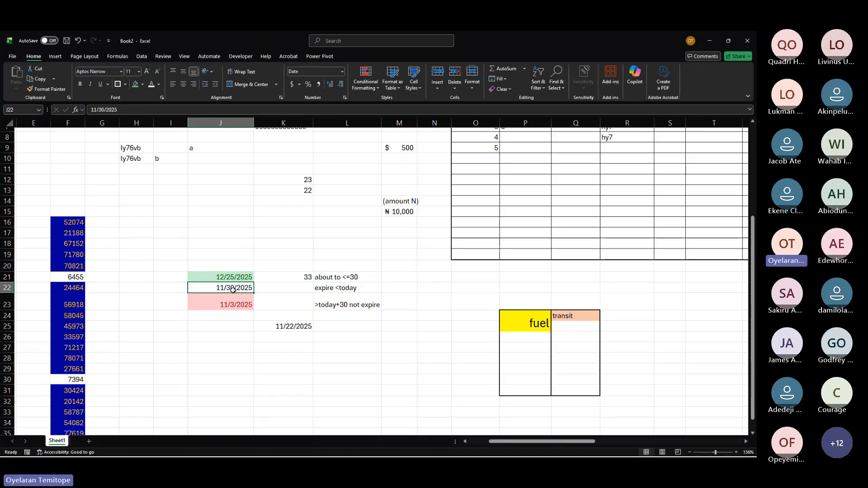
pyautogui.moveTo(224, 278); pyautogui.dragTo(255, 312)
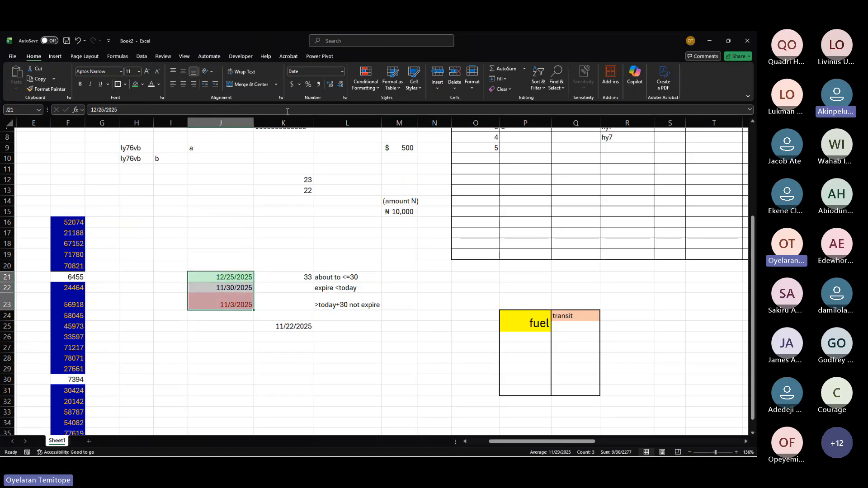
pyautogui.click(366, 82)
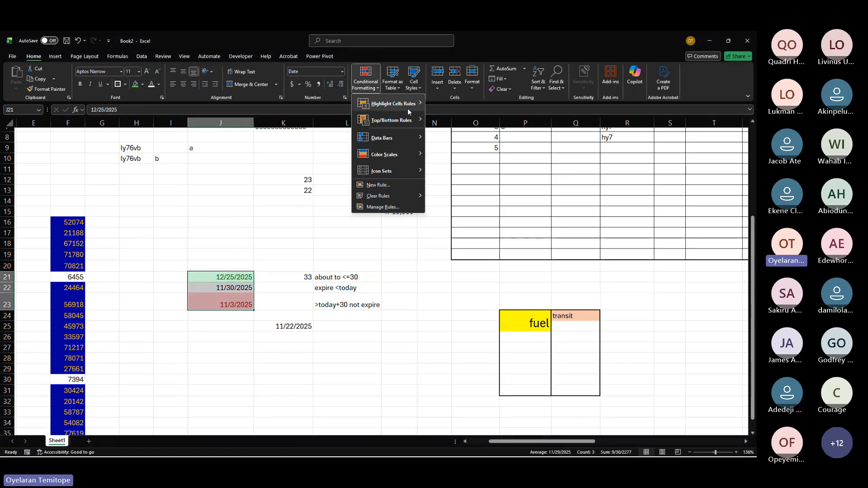
pyautogui.moveTo(408, 112)
pyautogui.click(456, 140)
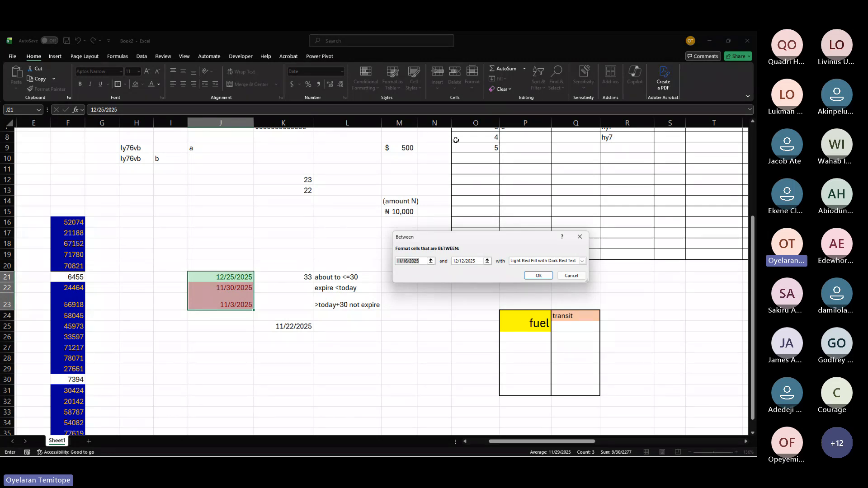
pyautogui.write('=tod')
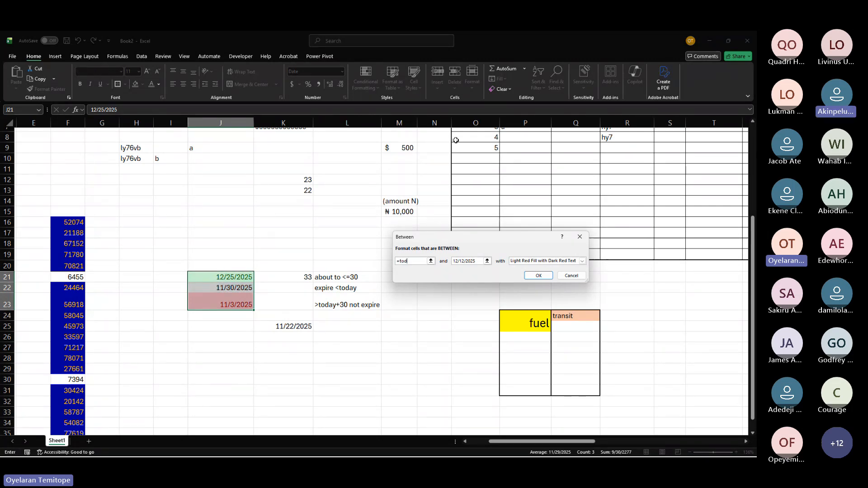
pyautogui.write('ay()')
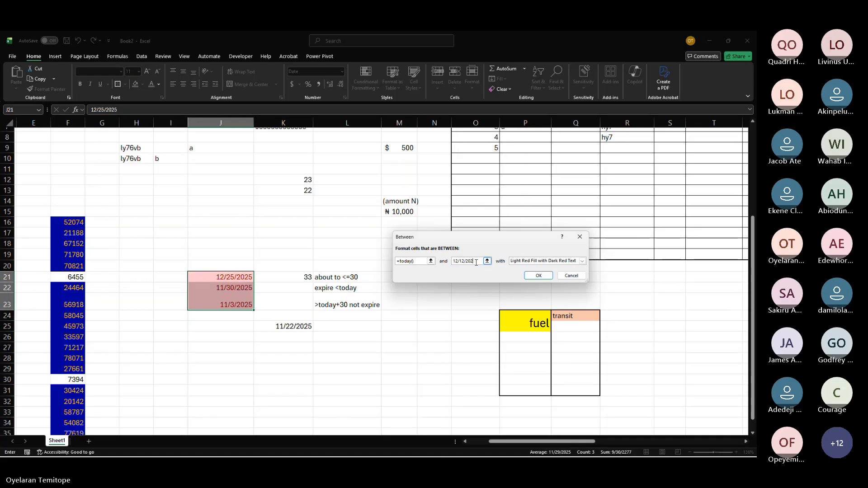
pyautogui.press('BackSpace')
pyautogui.press('BackSpace')
pyautogui.press('BackSpace')
pyautogui.press('BackSpace')
pyautogui.press('BackSpace')
pyautogui.press('BackSpace')
pyautogui.press('BackSpace')
pyautogui.press('BackSpace')
pyautogui.press('BackSpace')
pyautogui.write('=')
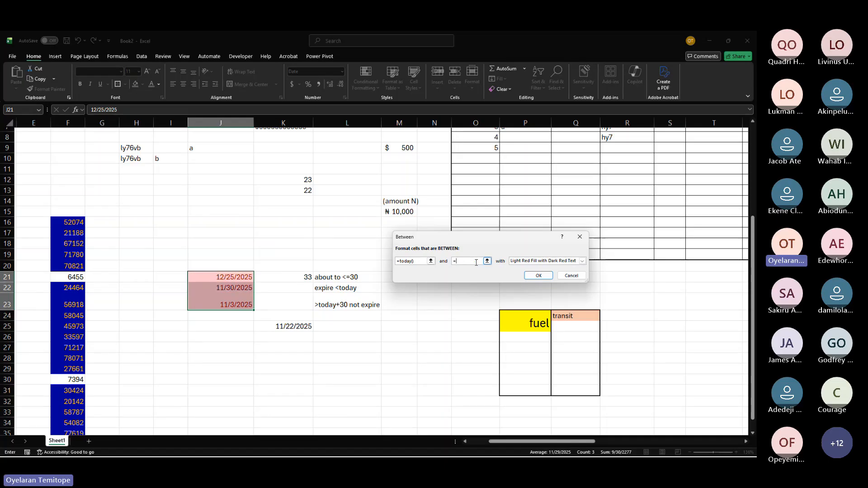
pyautogui.write('today')
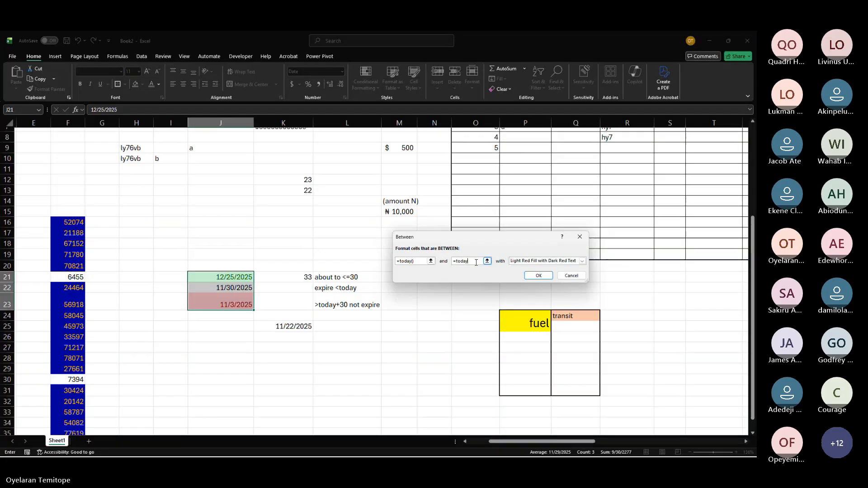
pyautogui.write('()+')
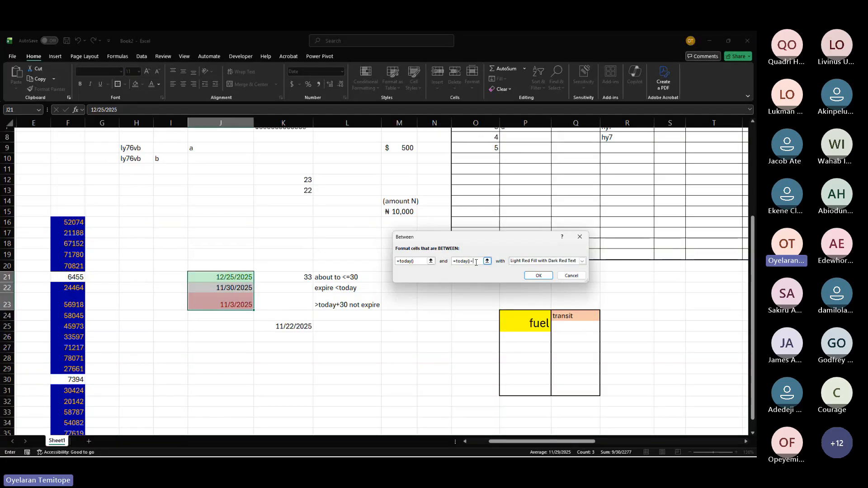
pyautogui.write('30')
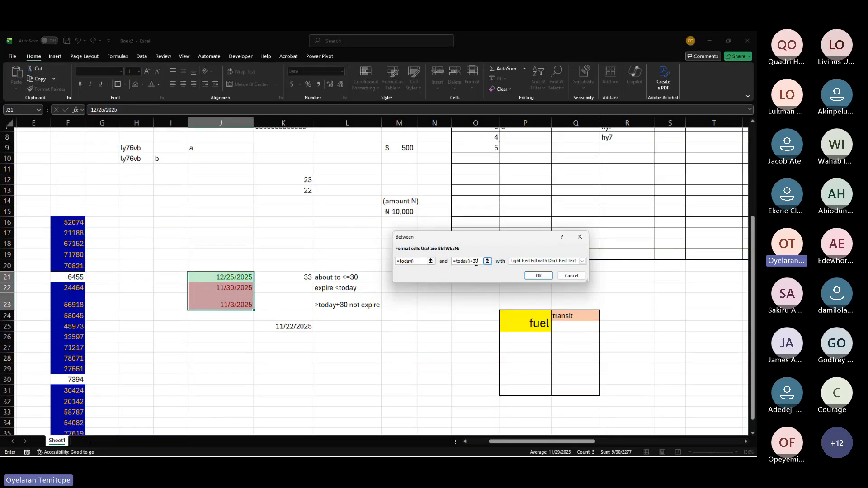
pyautogui.click(529, 261)
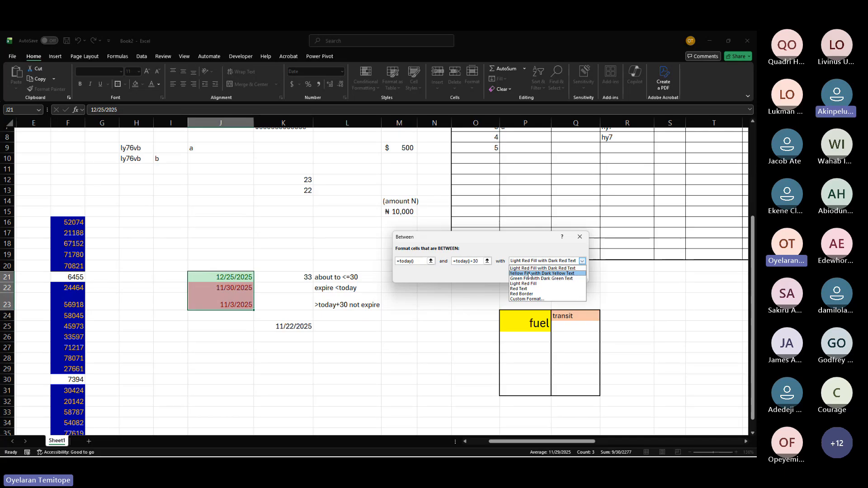
pyautogui.click(530, 273)
pyautogui.click(537, 276)
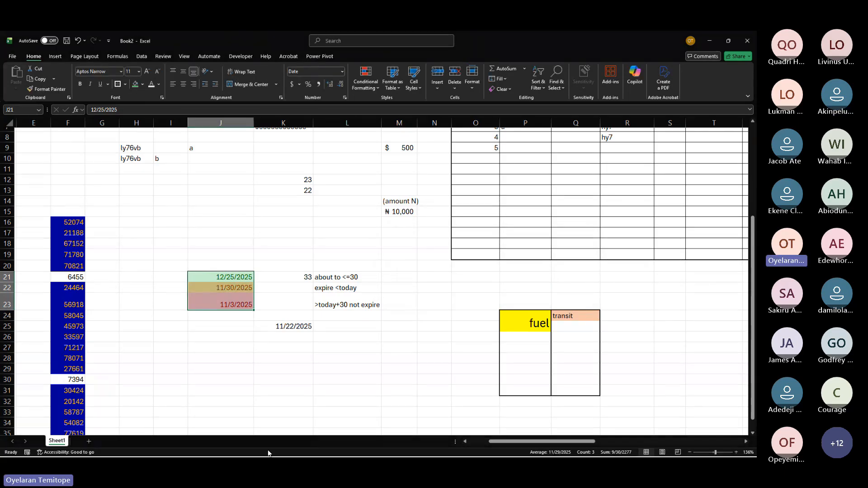
# Step: Change the date in cell J22 to 11/30/2026
pyautogui.click(257, 419)
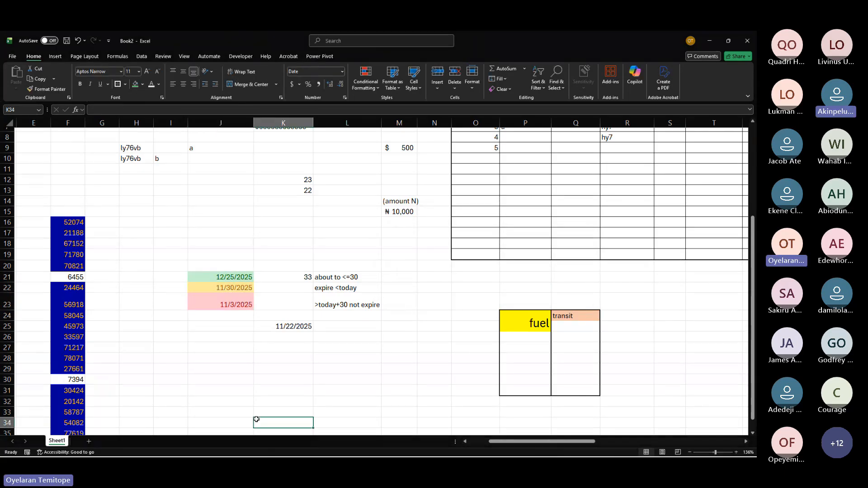
pyautogui.click(219, 294)
pyautogui.click(219, 290)
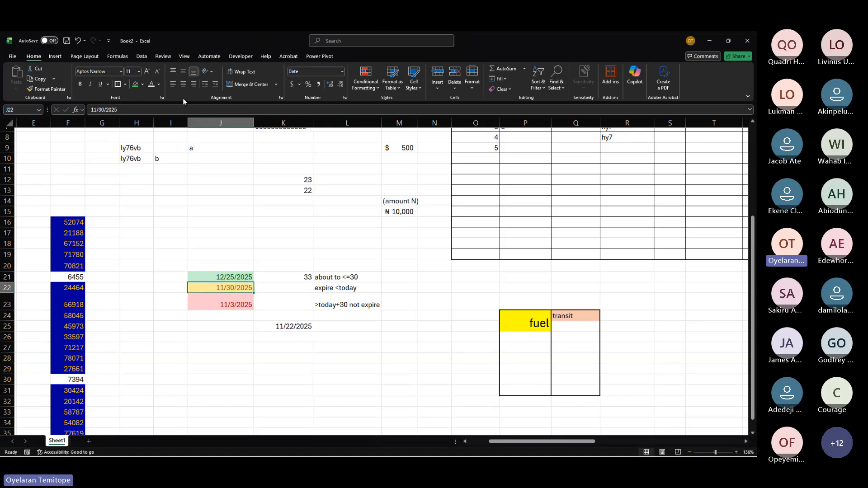
pyautogui.click(141, 109)
pyautogui.press('BackSpace')
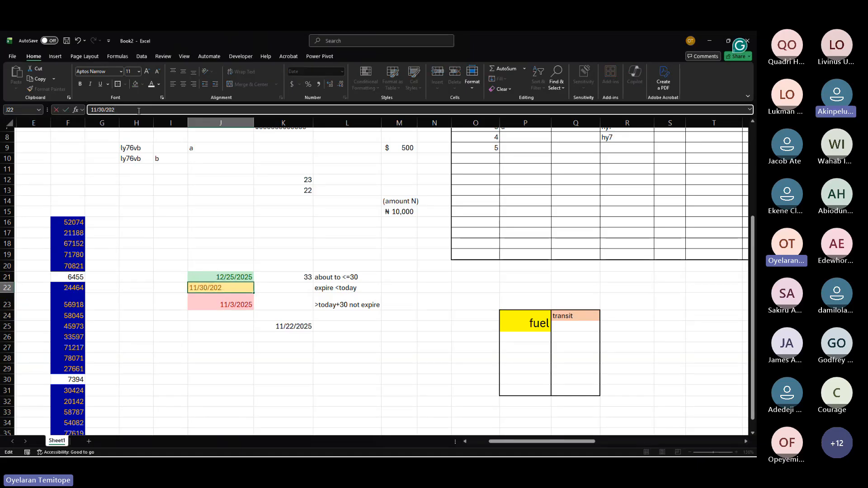
pyautogui.write('6')
pyautogui.press('Return')
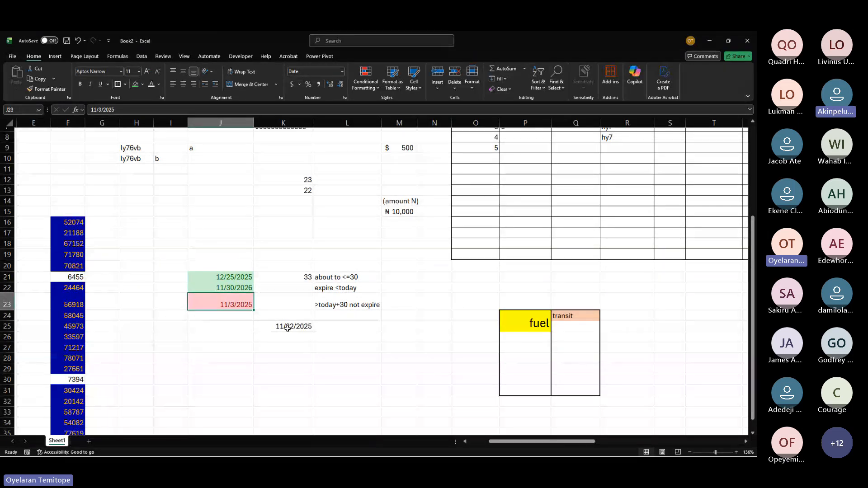
pyautogui.click(223, 285)
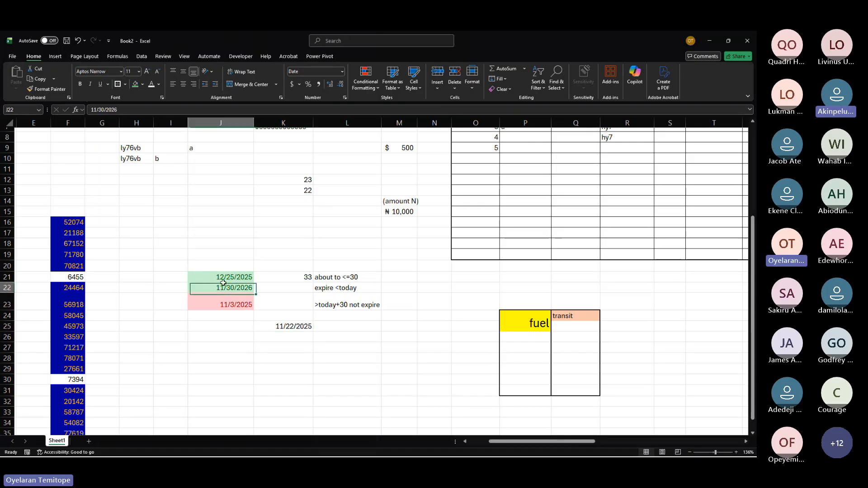
pyautogui.click(213, 268)
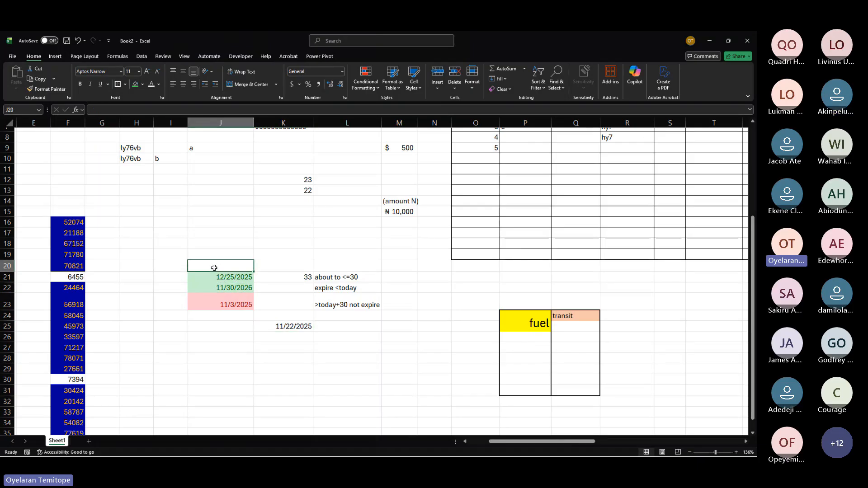
# Step: Enter the header date in J20 and turn on filtering for the date column
pyautogui.write('date')
pyautogui.press('Return')
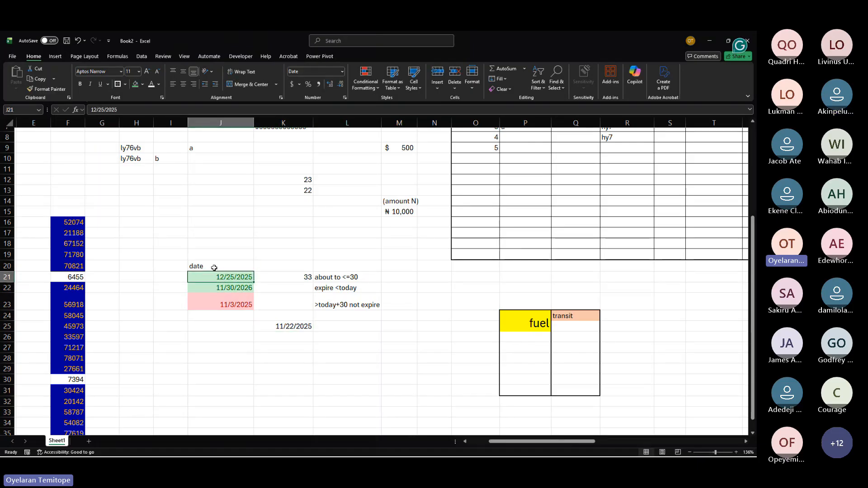
pyautogui.click(214, 268)
pyautogui.hotkey('ctrl', 'shift', 'l')
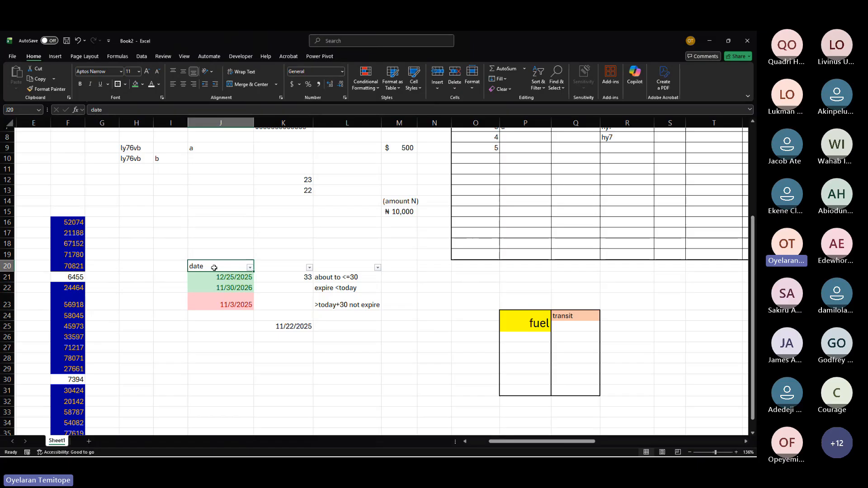
# Step: Filter the date column by the light red cell color, then turn filtering off again
pyautogui.click(250, 268)
pyautogui.moveTo(227, 337)
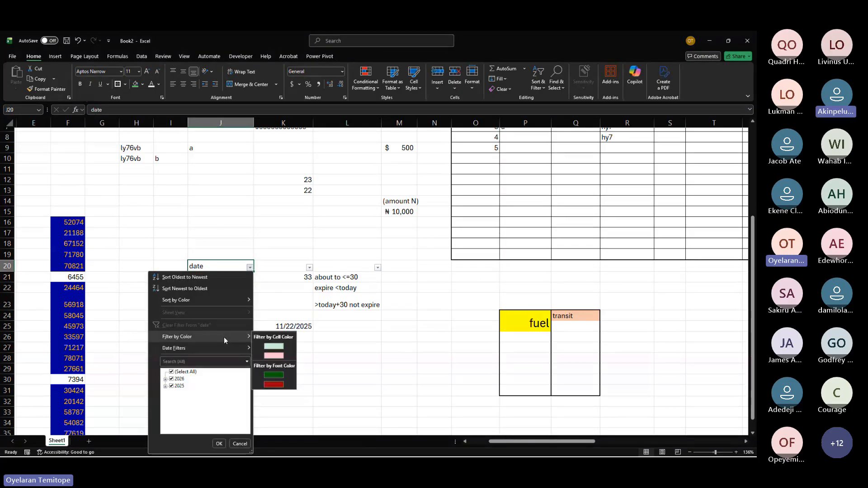
pyautogui.click(267, 355)
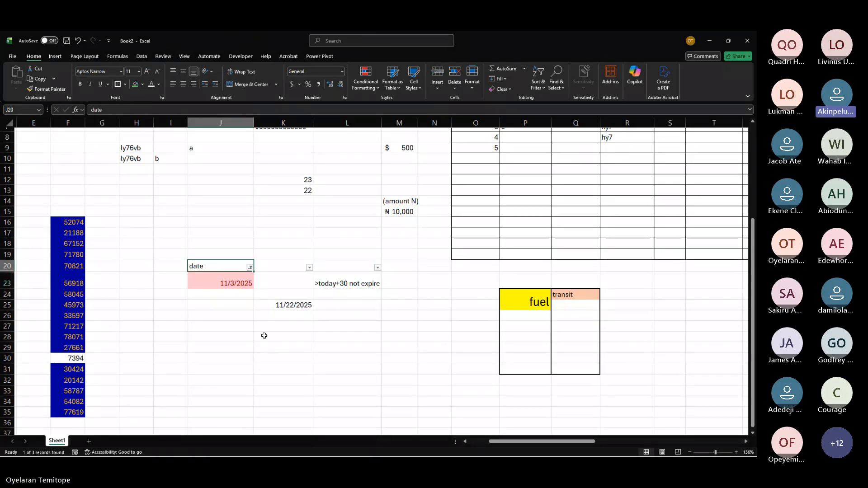
pyautogui.hotkey('ctrl', 'shift', 'l')
# Step: Change the date in cell J22 to 11/30/2025
pyautogui.click(229, 288)
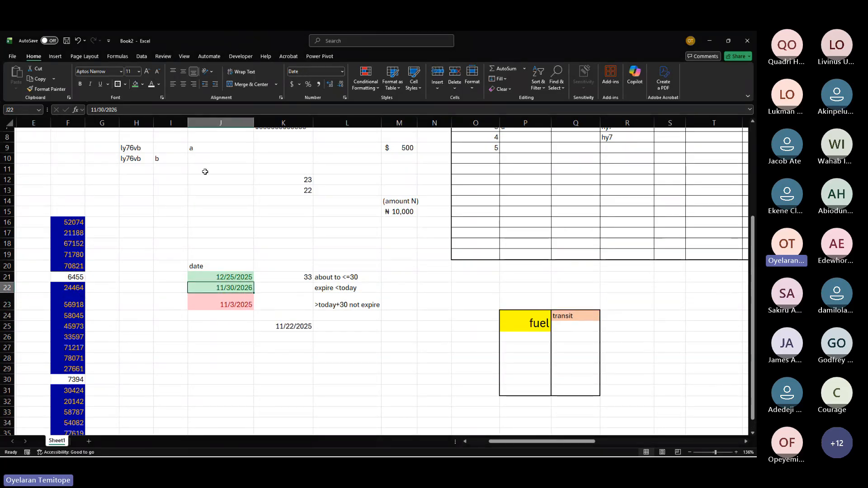
pyautogui.click(141, 111)
pyautogui.press('BackSpace')
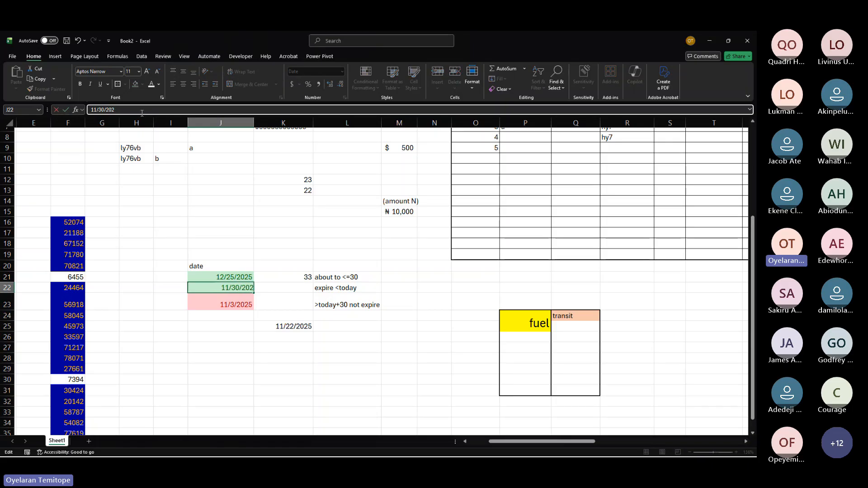
pyautogui.write('5')
pyautogui.press('Return')
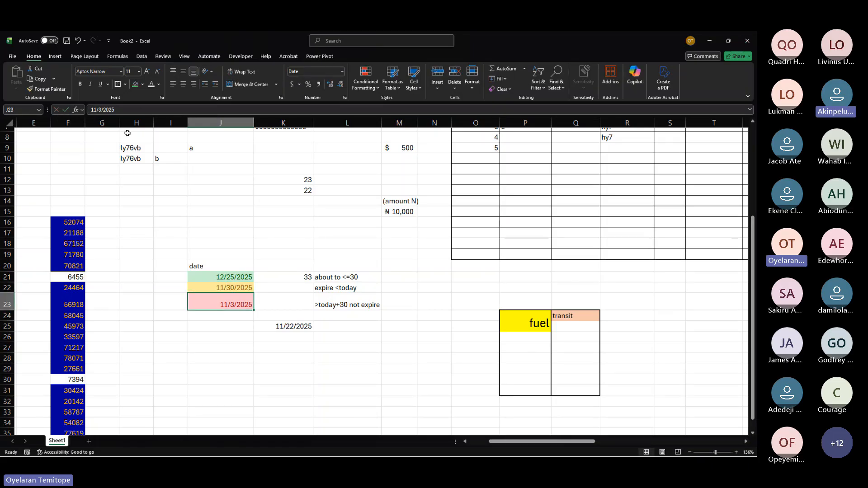
# Step: Turn filtering back on and filter the date column to show only the yellow-filled cells
pyautogui.click(206, 265)
pyautogui.hotkey('ctrl', 'shift', 'l')
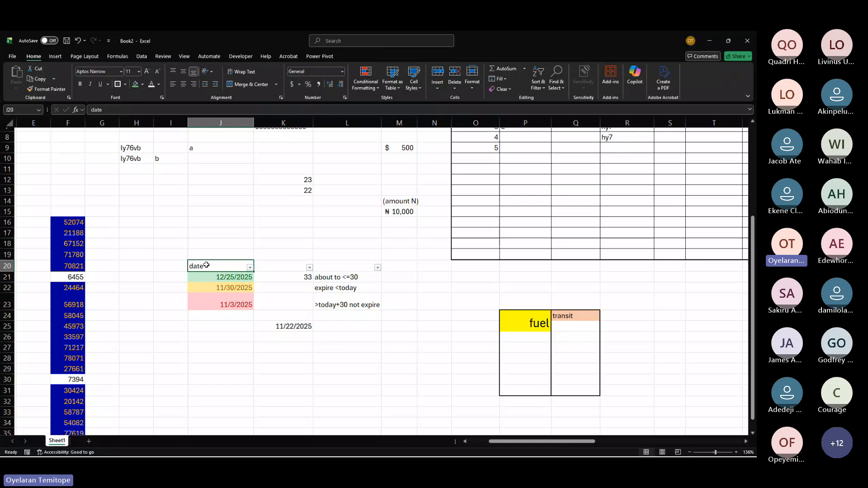
pyautogui.click(250, 267)
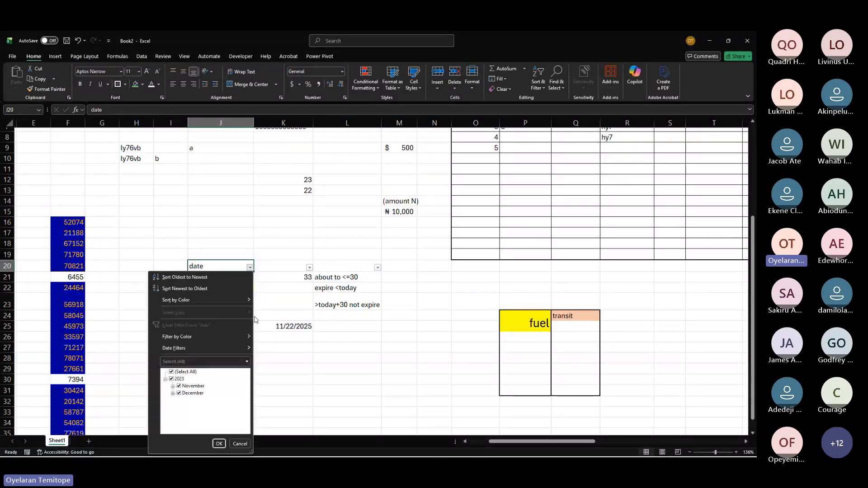
pyautogui.moveTo(226, 337)
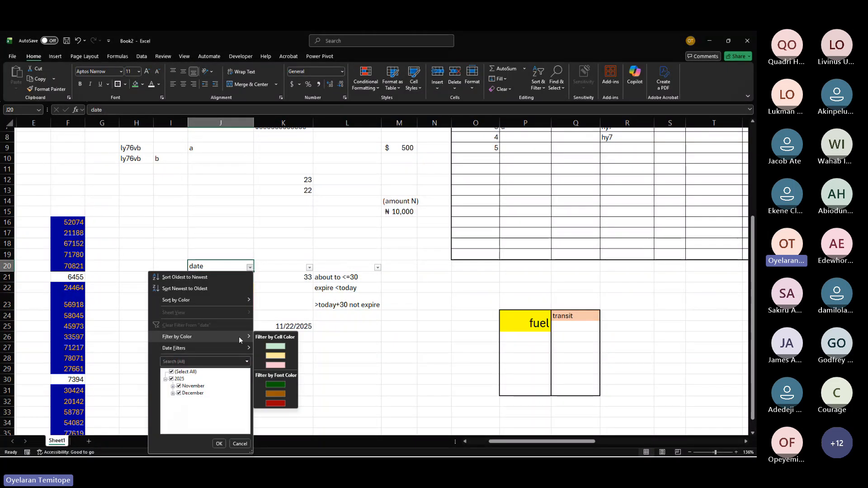
pyautogui.click(275, 355)
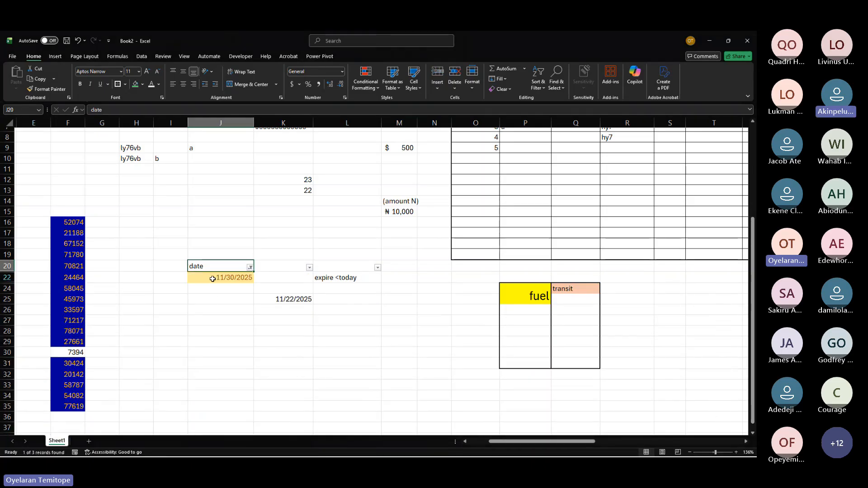
# Step: Copy the filtered date cells from J22 downward and paste them into A1 of a new sheet
pyautogui.moveTo(218, 278); pyautogui.dragTo(226, 453)
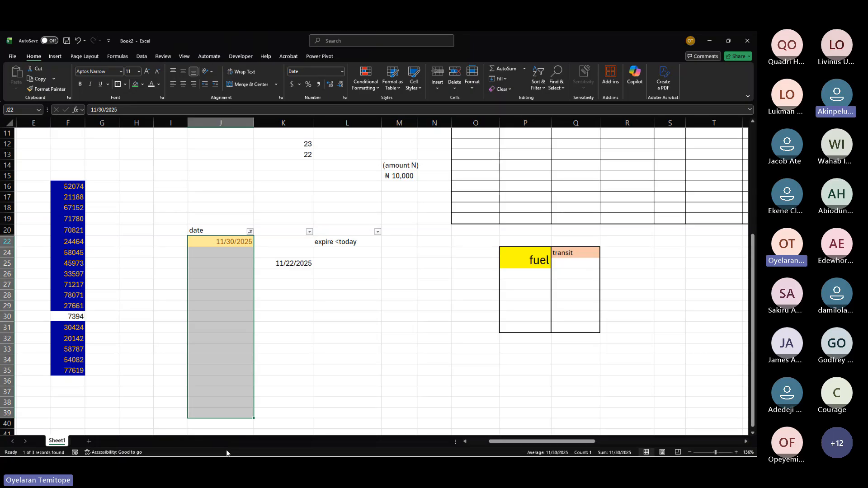
pyautogui.hotkey('ctrl', 'c')
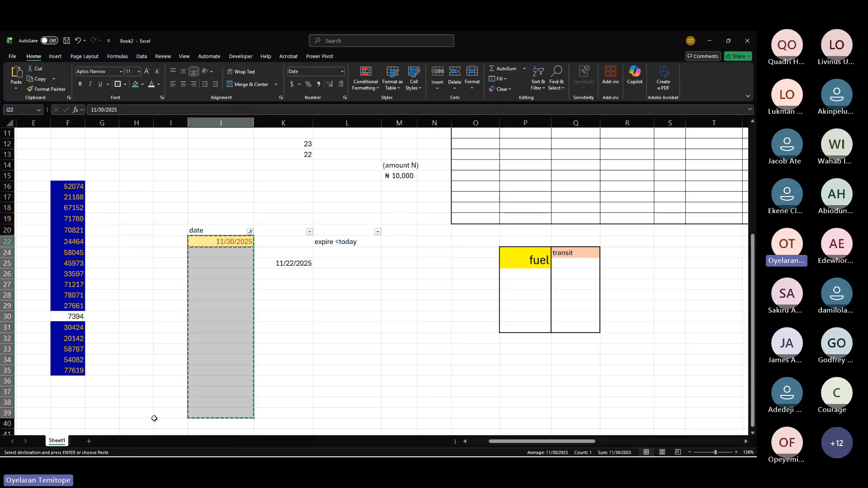
pyautogui.click(91, 442)
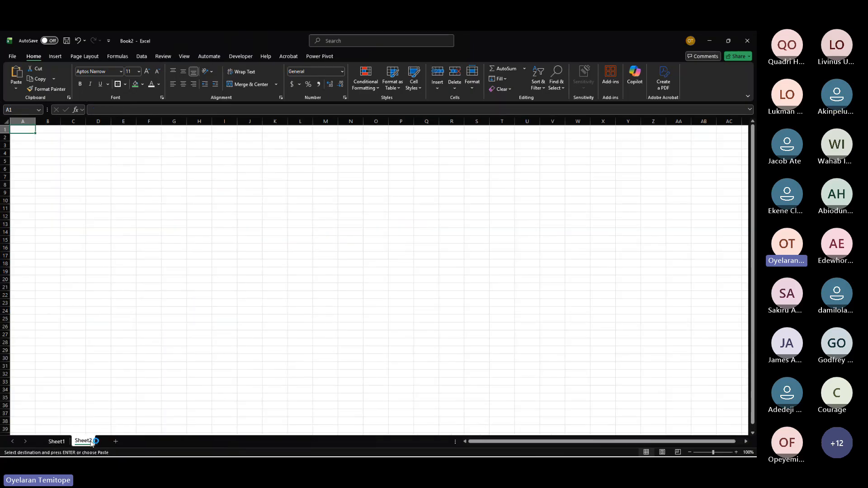
pyautogui.hotkey('ctrl', 'v')
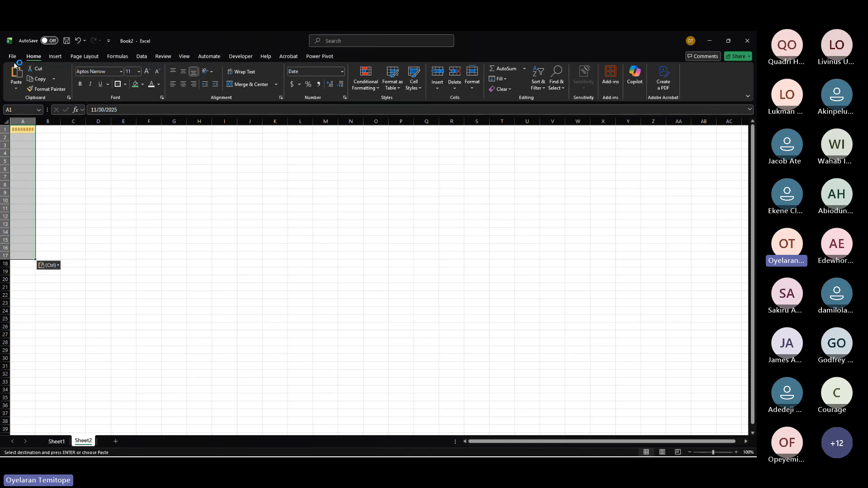
pyautogui.rightClick(11, 48)
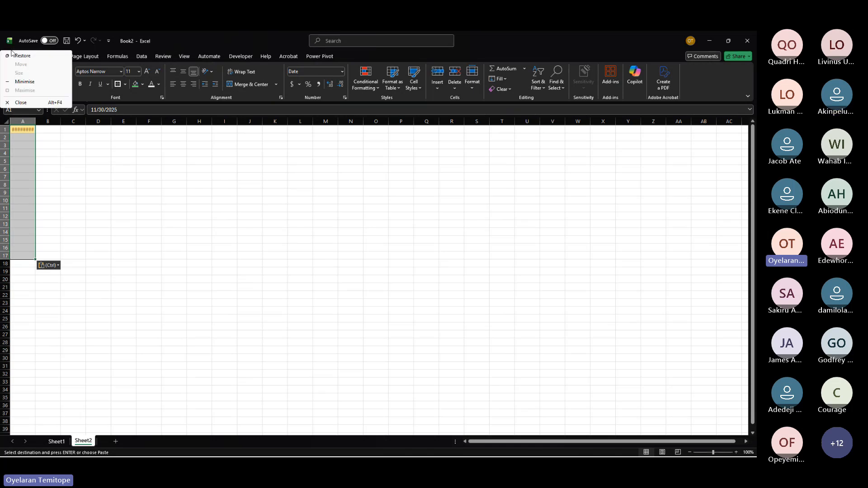
pyautogui.click(123, 169)
pyautogui.click(12, 57)
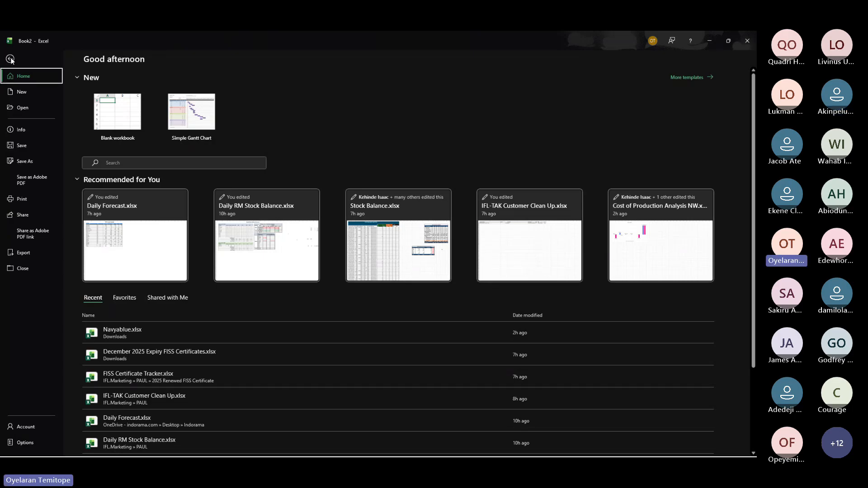
pyautogui.click(10, 59)
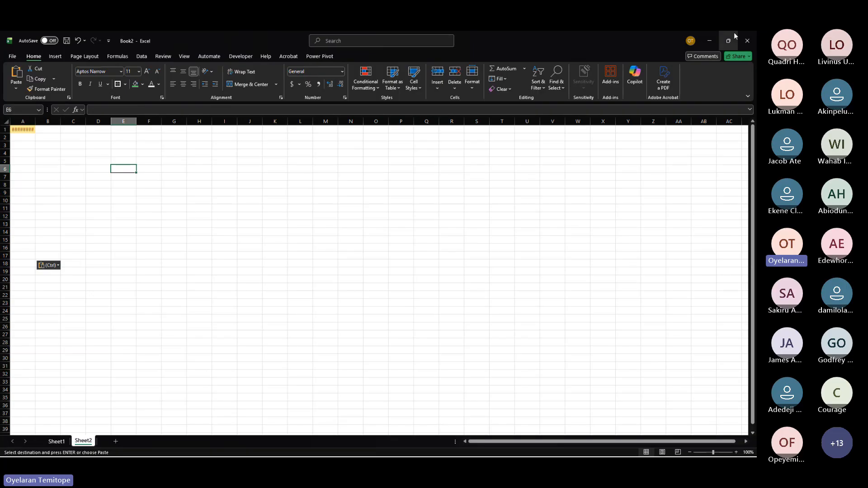
# Step: Close the Book2 workbook without saving changes
pyautogui.click(747, 41)
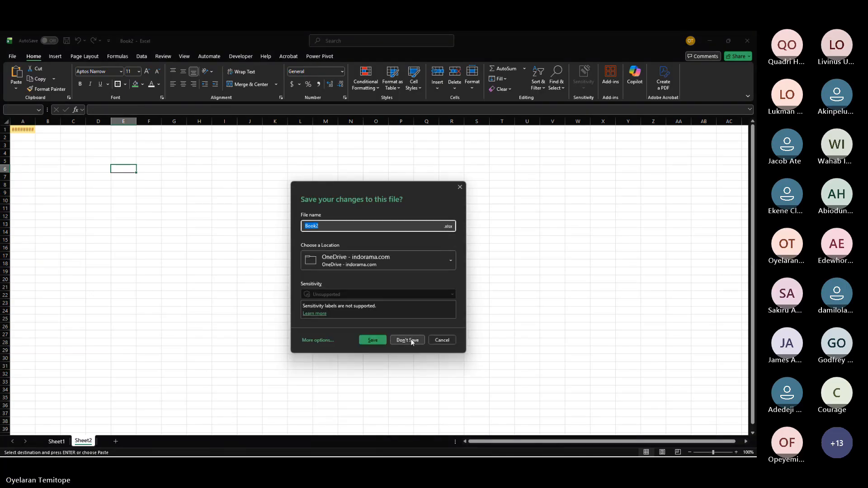
pyautogui.click(408, 340)
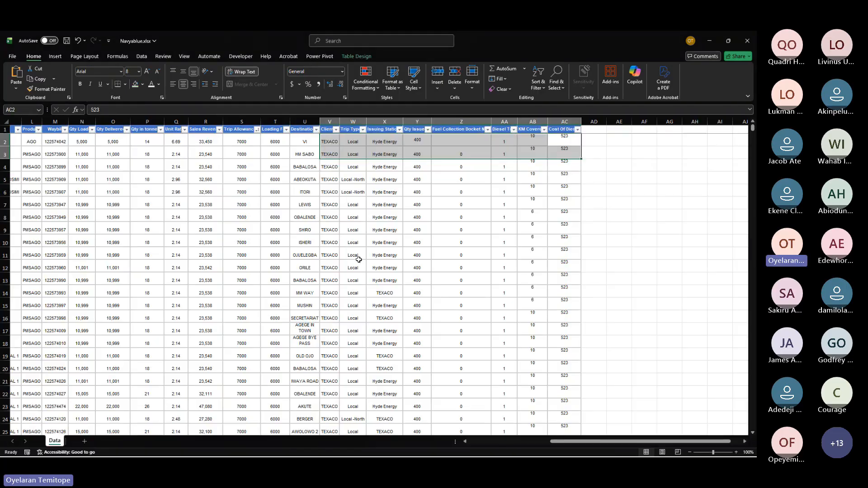
# Step: Switch to the Navyablue.xlsx workbook and look over its delivery data table
pyautogui.hotkey('alt', 'Tab')
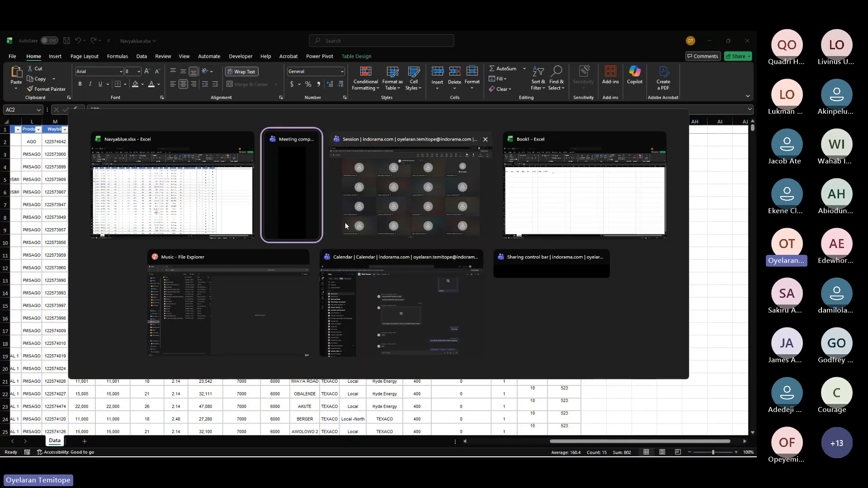
pyautogui.click(241, 218)
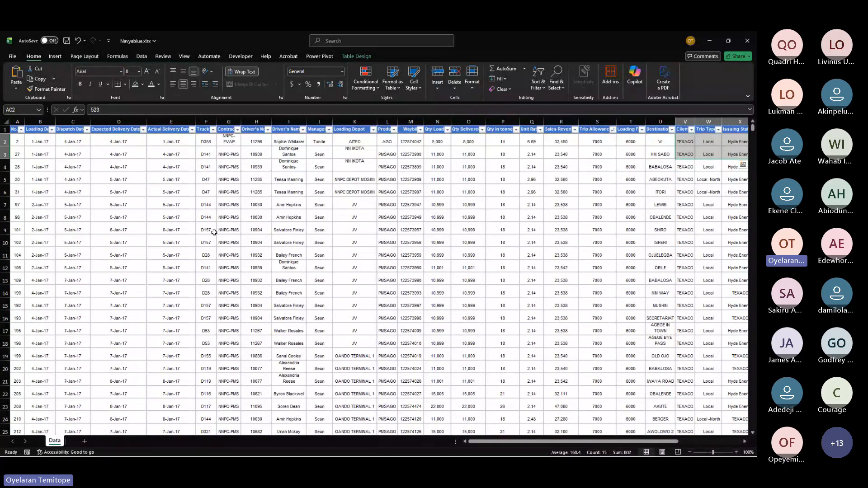
pyautogui.click(214, 232)
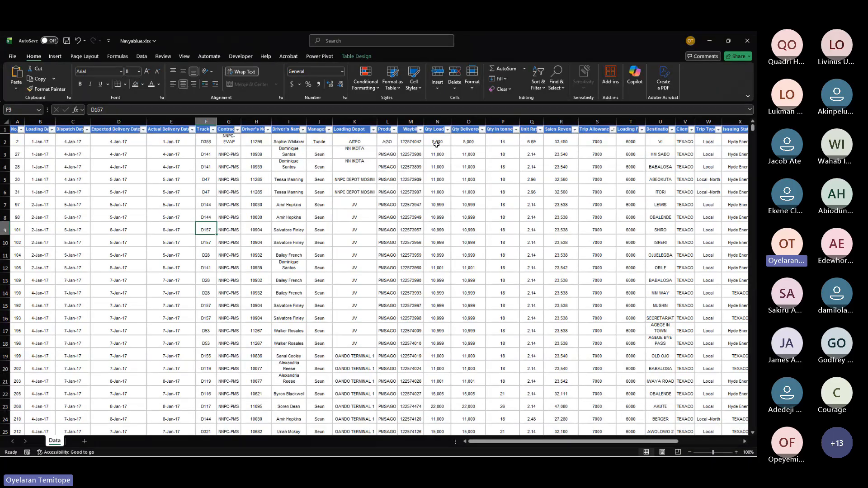
pyautogui.hscroll(-3, 185, 181)
pyautogui.hscroll(5, 329, 195)
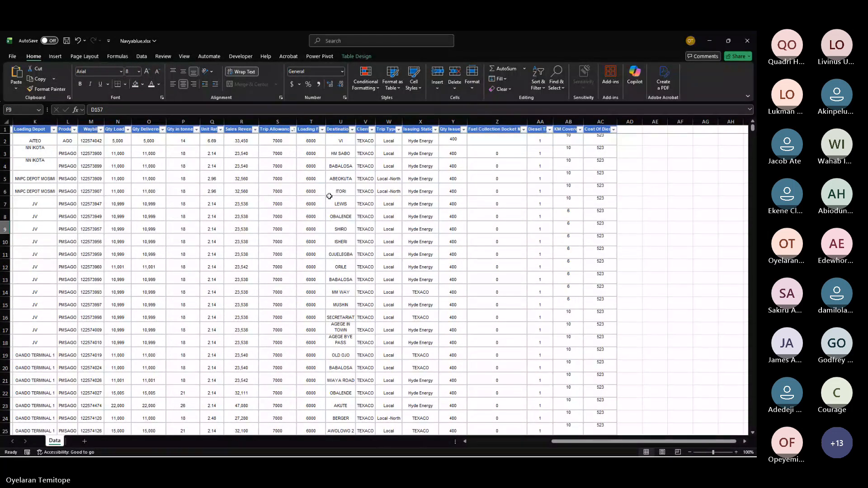
pyautogui.hscroll(-4, 494, 179)
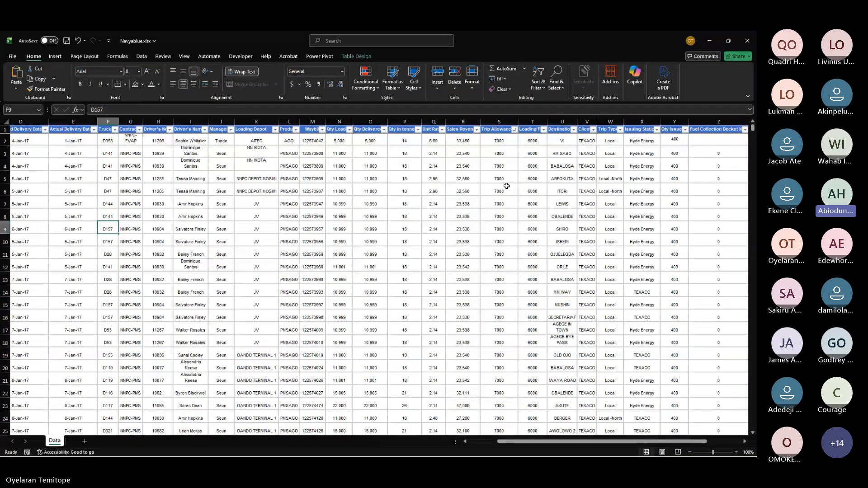
pyautogui.press('XF86AudioRaiseVolume')
pyautogui.press('XF86AudioRaiseVolume')
pyautogui.press('XF86AudioRaiseVolume')
pyautogui.press('XF86AudioRaiseVolume')
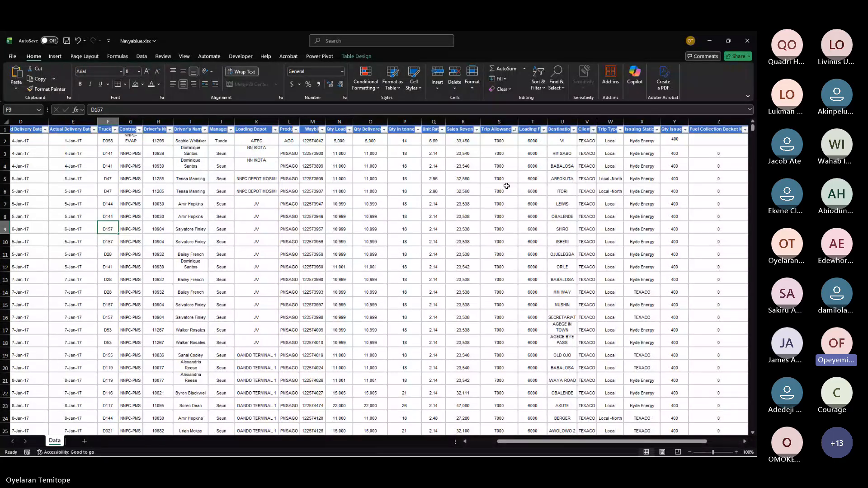
# Step: Examine the table's column headers, including Loading Date, Dispatch Date, Expected Delivery Date, Loading Depot and Waybill
pyautogui.hscroll(-2, 507, 185)
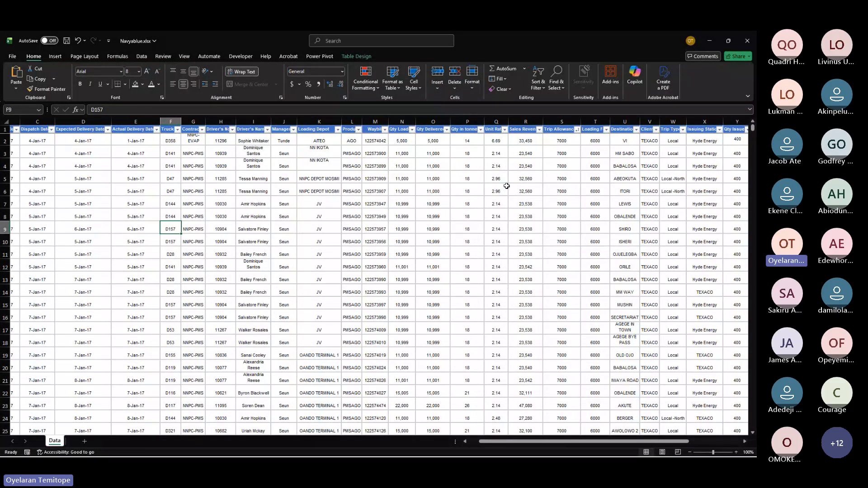
pyautogui.hscroll(-3, 69, 146)
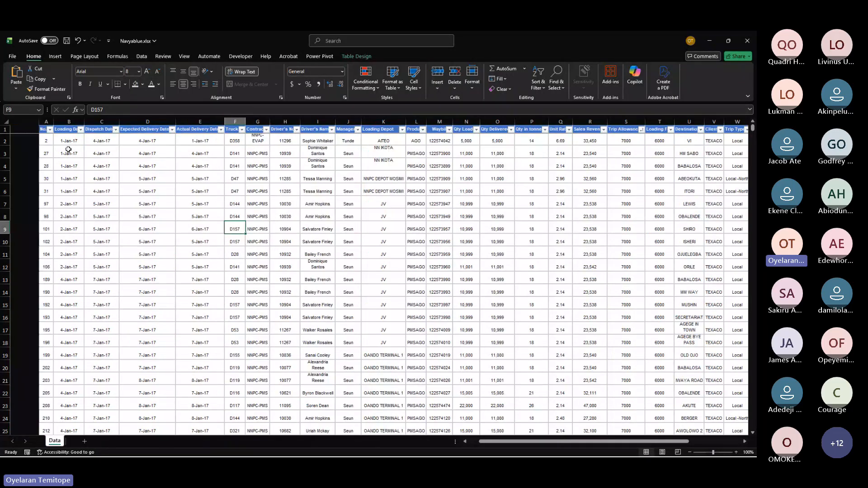
pyautogui.click(39, 129)
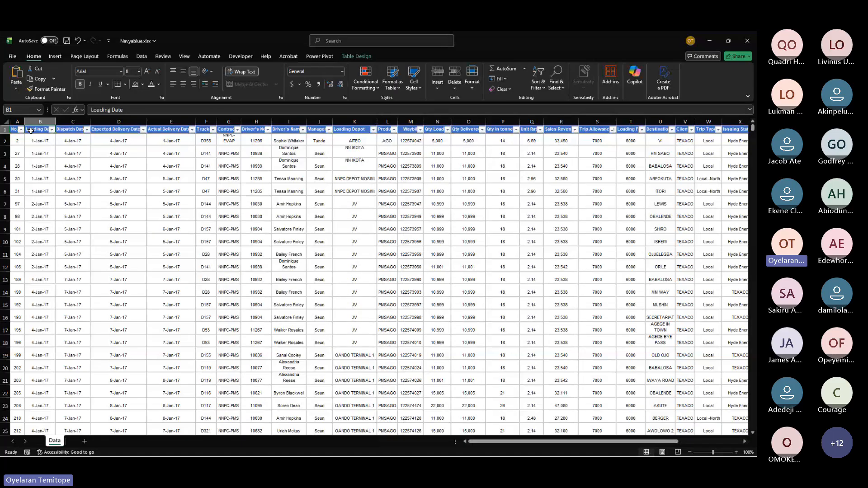
pyautogui.click(79, 130)
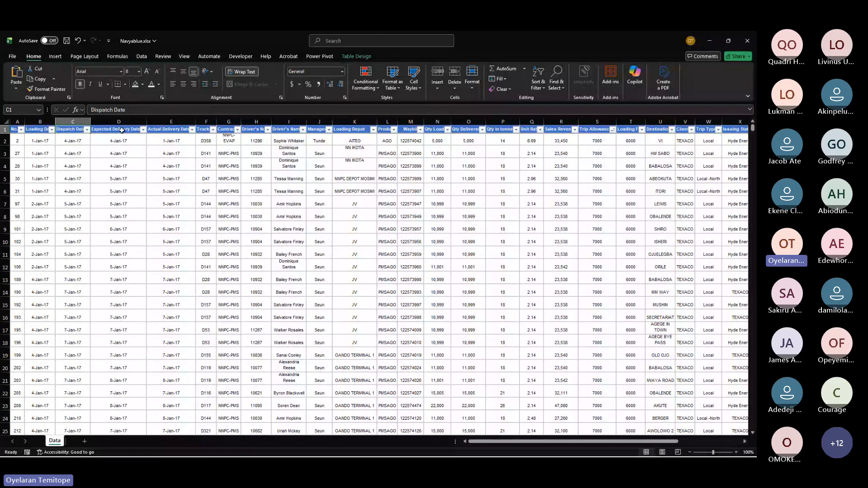
pyautogui.click(122, 130)
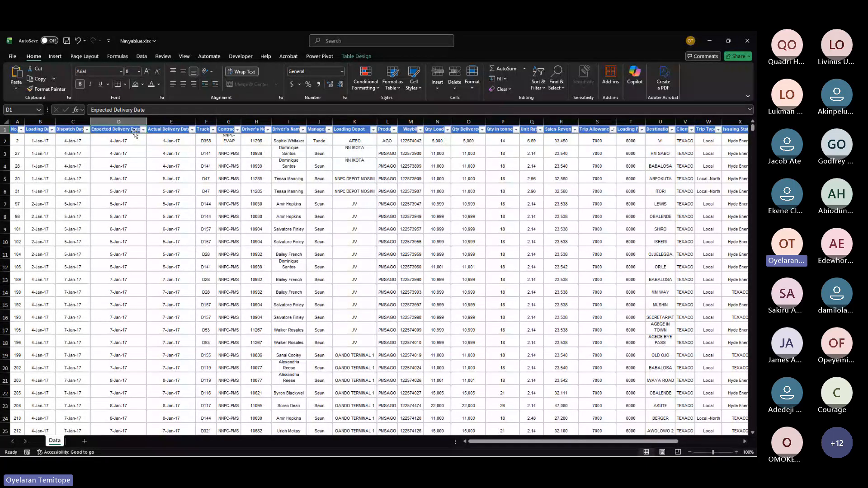
pyautogui.click(347, 130)
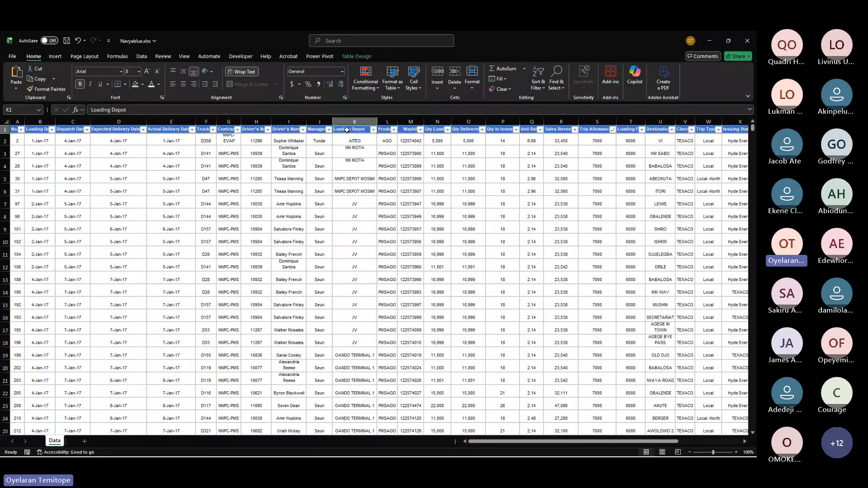
pyautogui.click(410, 129)
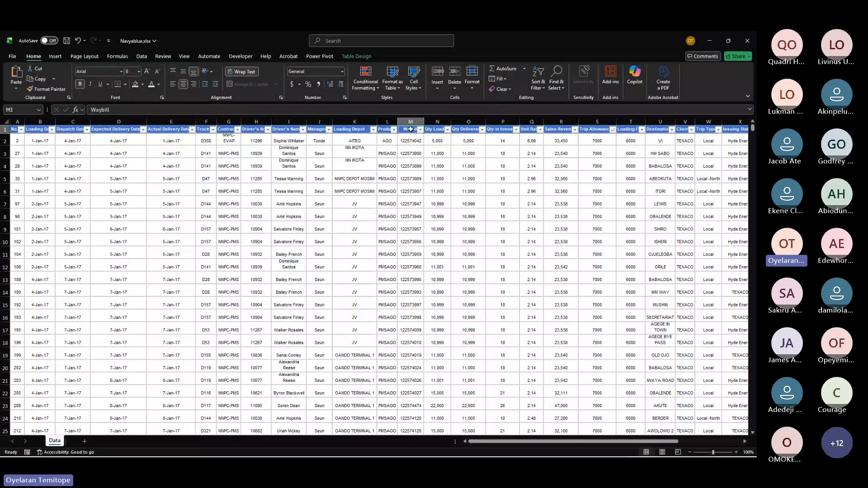
# Step: Select the Loading Depot, Trip Allowance, Sales Revenue and Issuing Station columns and a Sales Revenue cell to examine their status-bar summaries
pyautogui.click(40, 122)
pyautogui.click(355, 122)
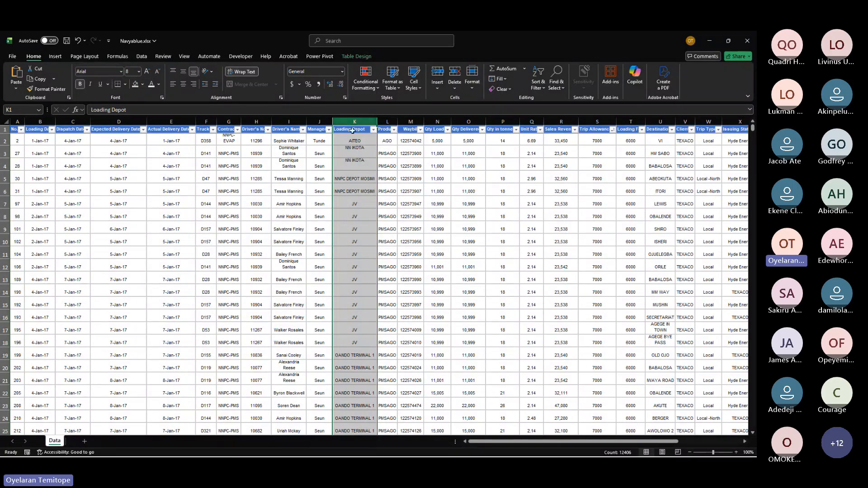
pyautogui.hscroll(4, 382, 189)
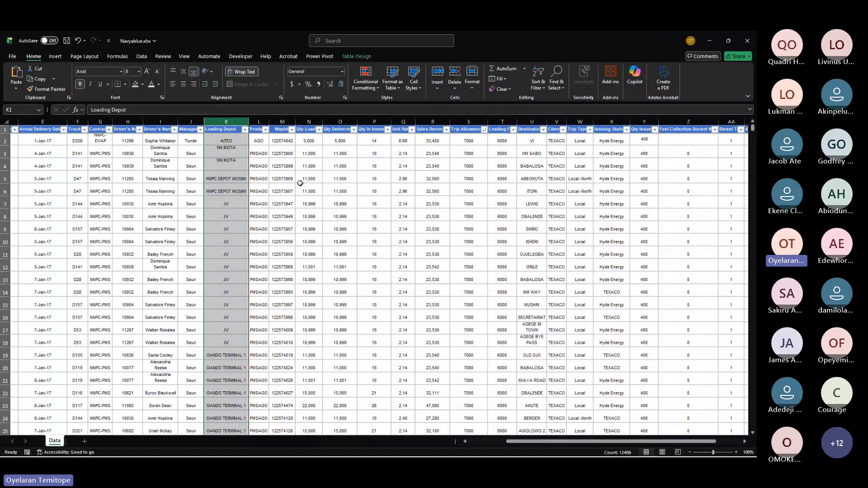
pyautogui.click(474, 121)
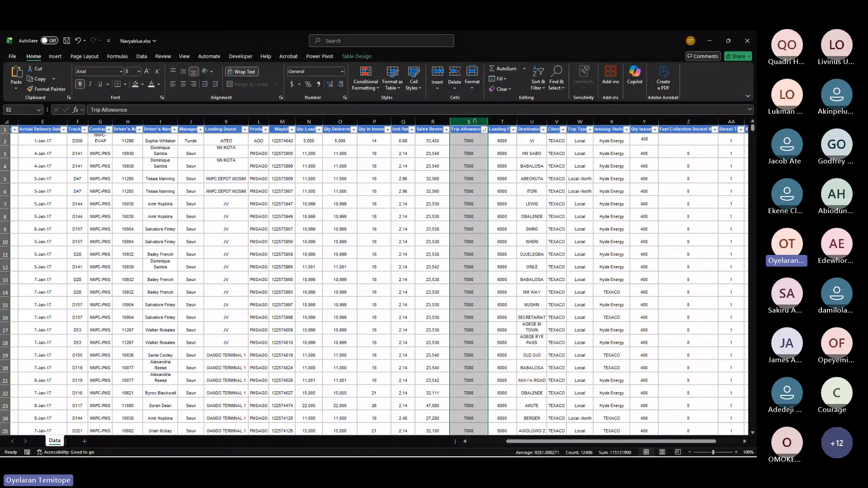
pyautogui.click(435, 120)
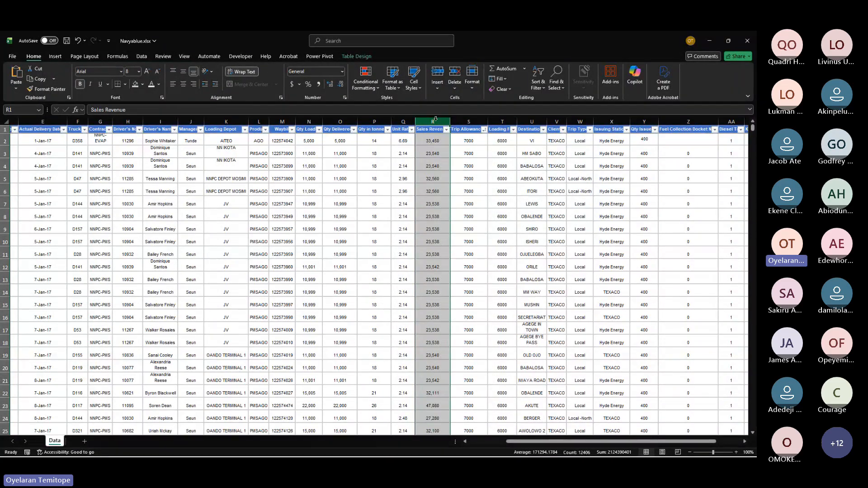
pyautogui.click(441, 144)
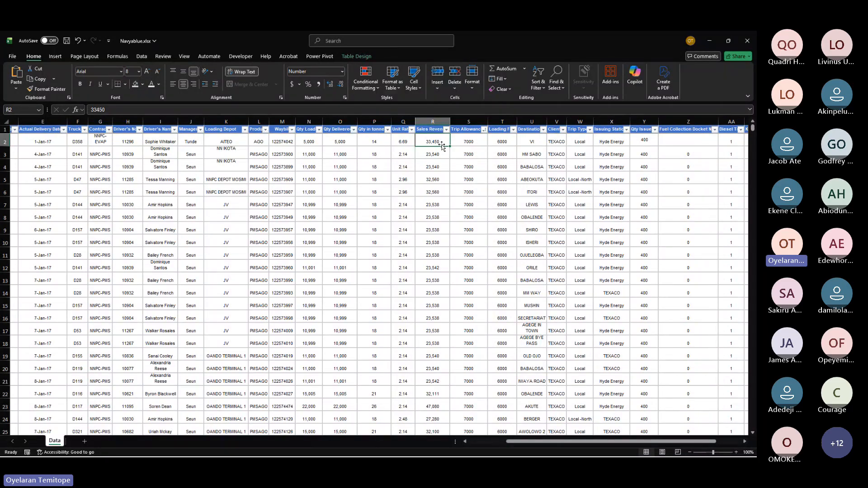
pyautogui.moveTo(441, 144); pyautogui.dragTo(397, 141)
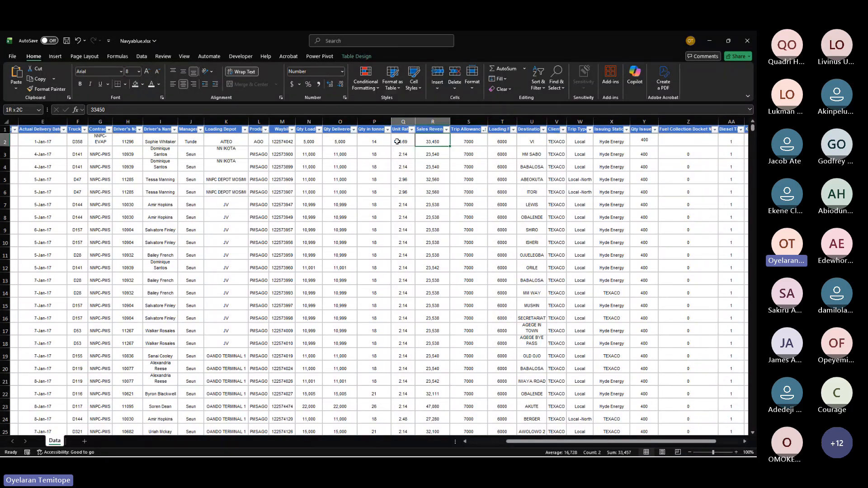
pyautogui.click(438, 142)
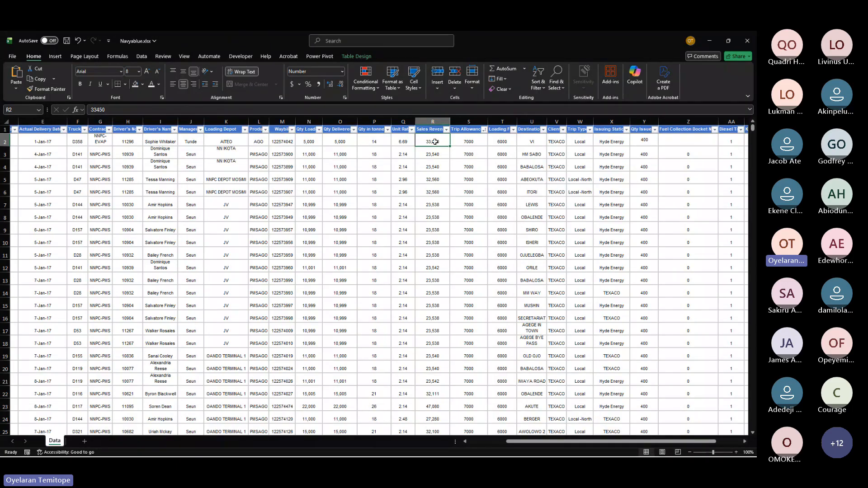
pyautogui.click(428, 121)
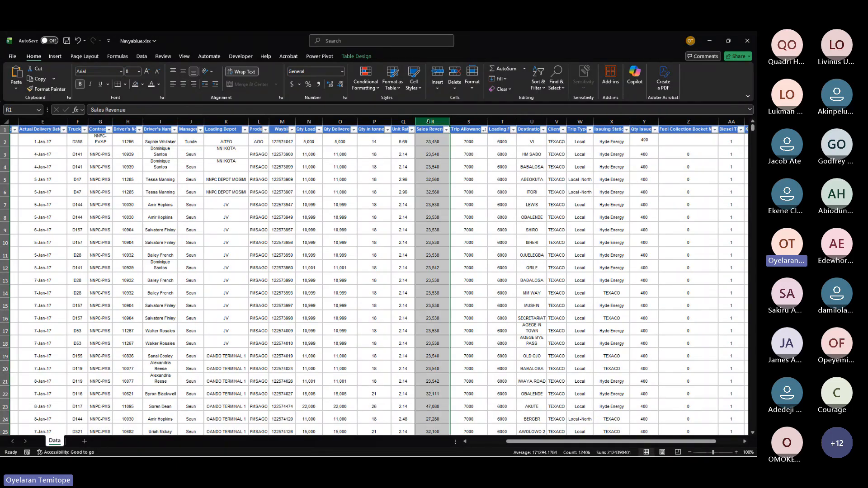
pyautogui.click(432, 141)
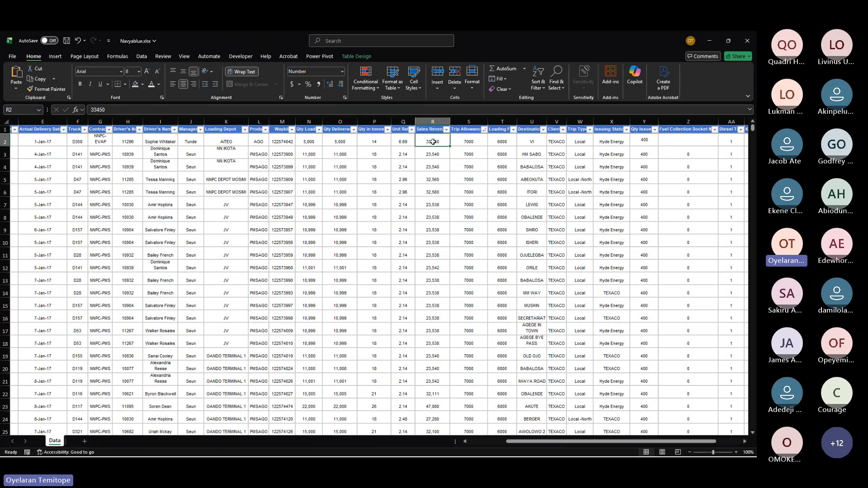
pyautogui.click(613, 121)
pyautogui.hscroll(8, 351, 175)
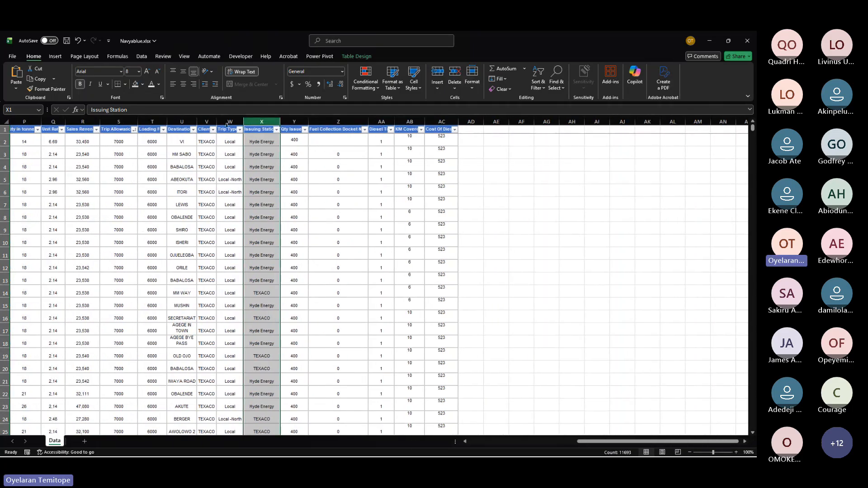
# Step: Scroll across the table and select the date columns and the Qty Loaded and Qty Delivered columns to compare their status-bar statistics
pyautogui.click(413, 138)
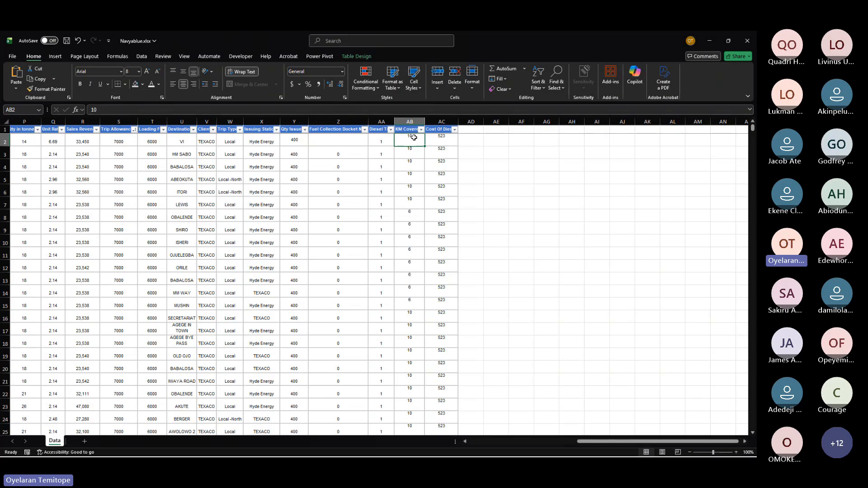
pyautogui.hscroll(-3, 414, 137)
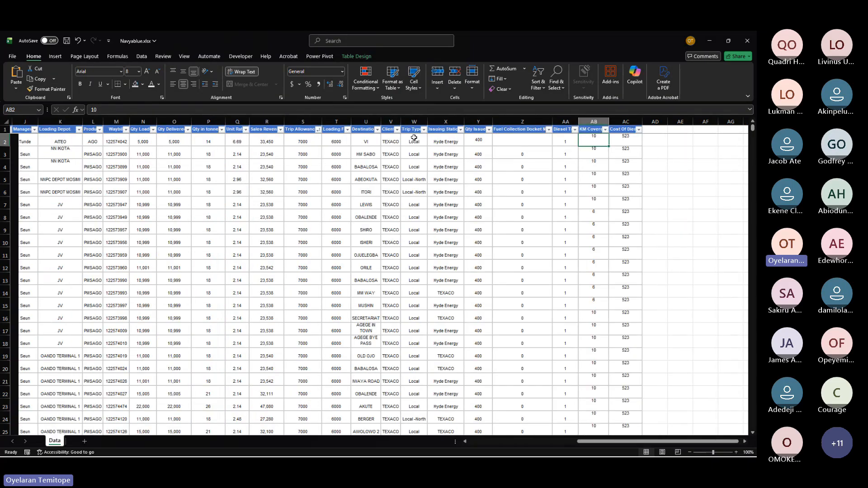
pyautogui.hscroll(-4, 414, 137)
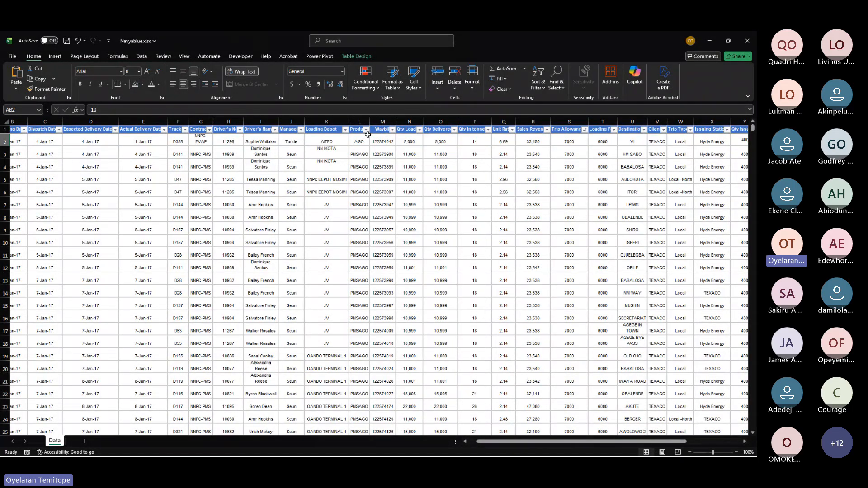
pyautogui.hscroll(5, 436, 208)
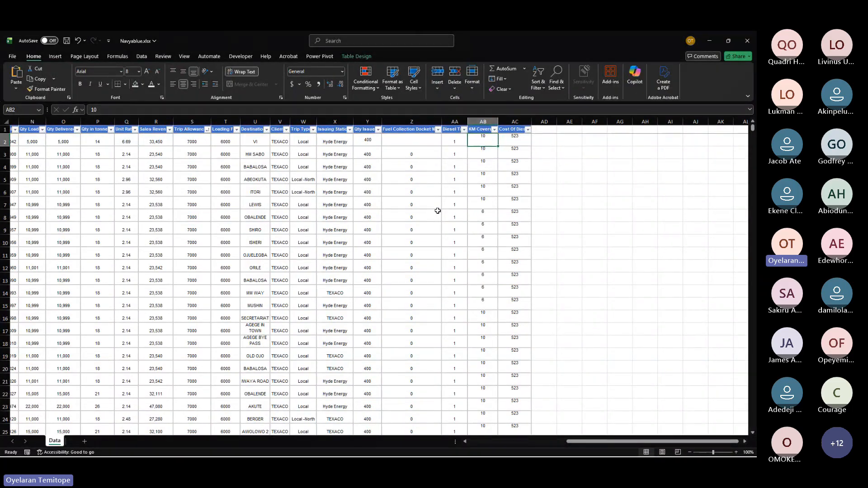
pyautogui.hscroll(-10, 437, 211)
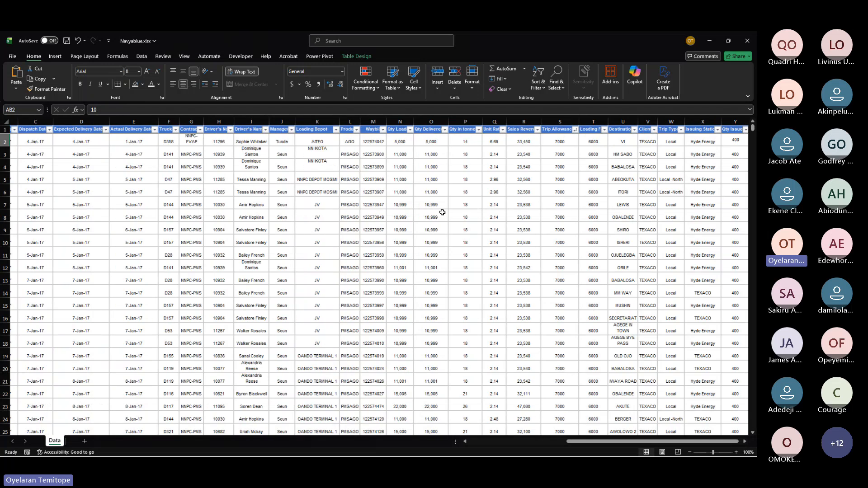
pyautogui.click(466, 129)
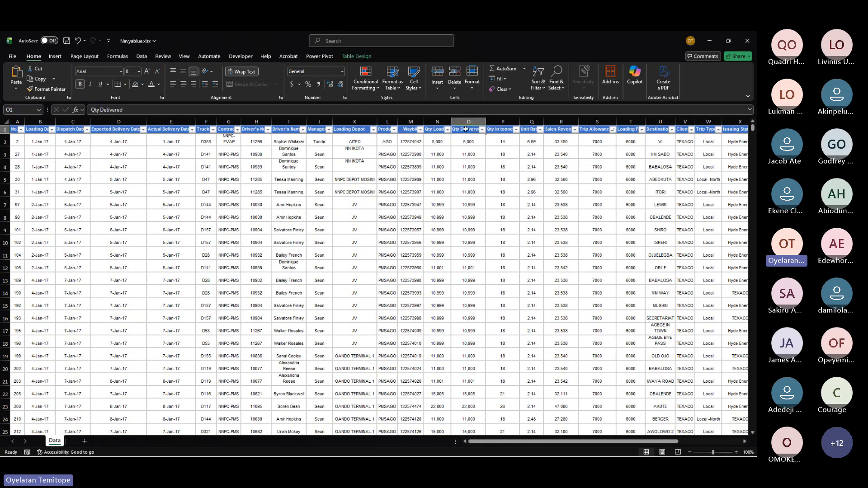
pyautogui.click(357, 131)
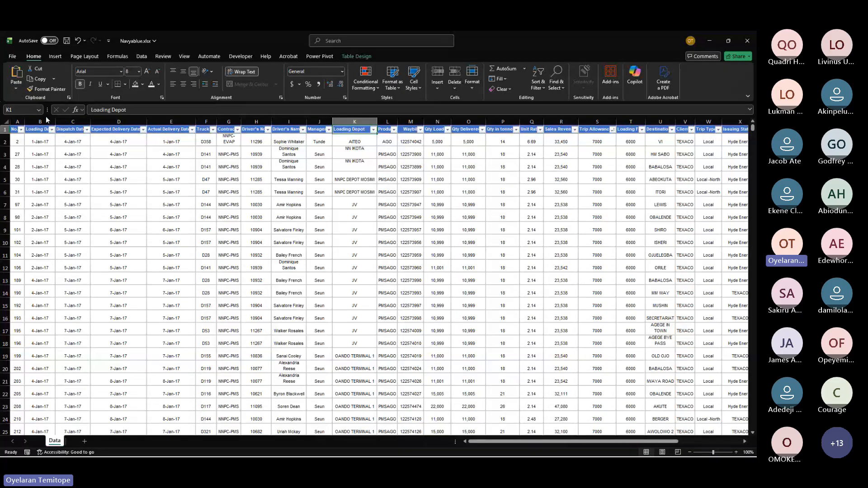
pyautogui.moveTo(46, 120); pyautogui.dragTo(241, 121)
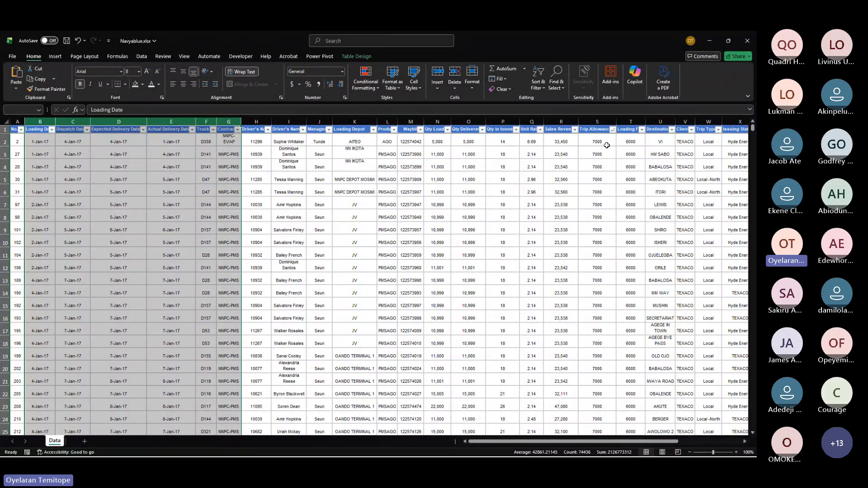
pyautogui.hscroll(3, 607, 145)
pyautogui.hscroll(6, 606, 146)
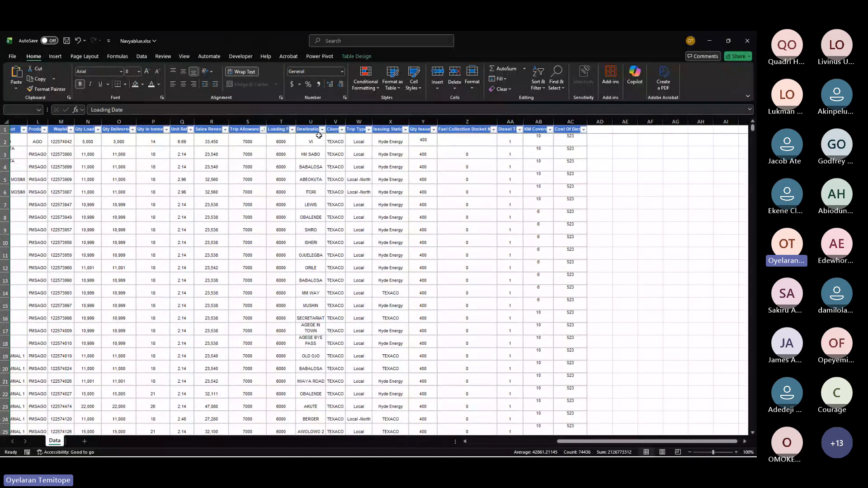
pyautogui.hscroll(-6, 319, 135)
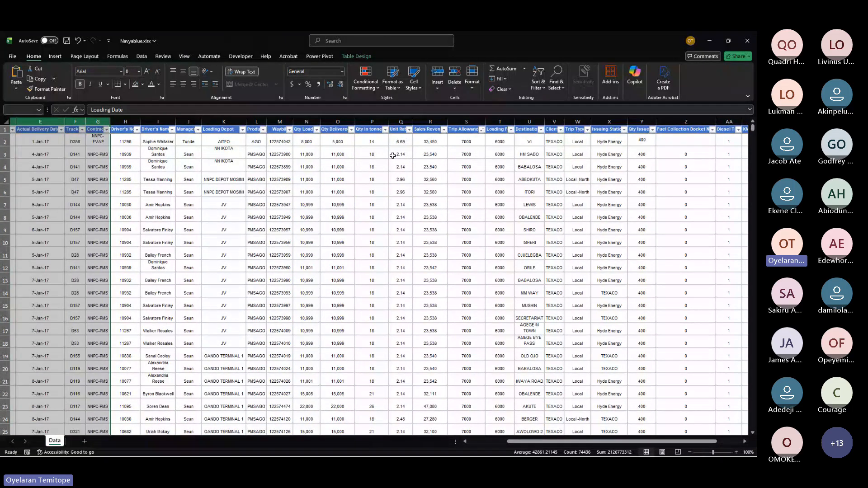
pyautogui.click(305, 120)
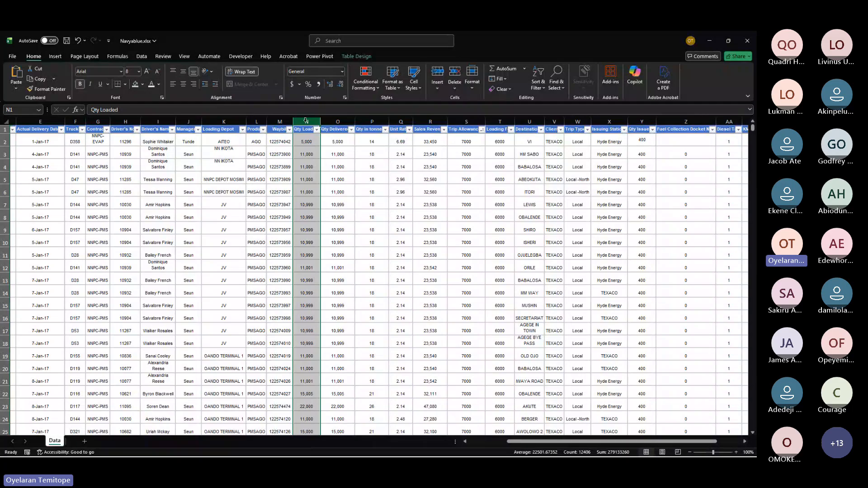
pyautogui.click(332, 120)
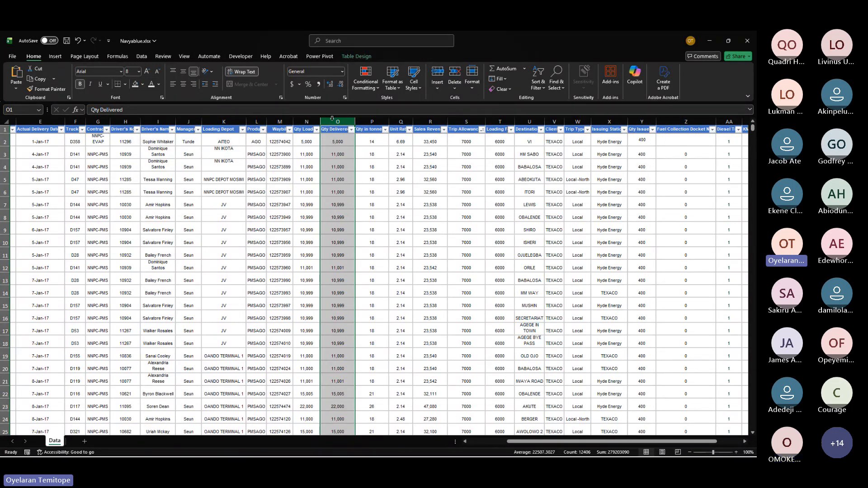
pyautogui.hscroll(10, 375, 243)
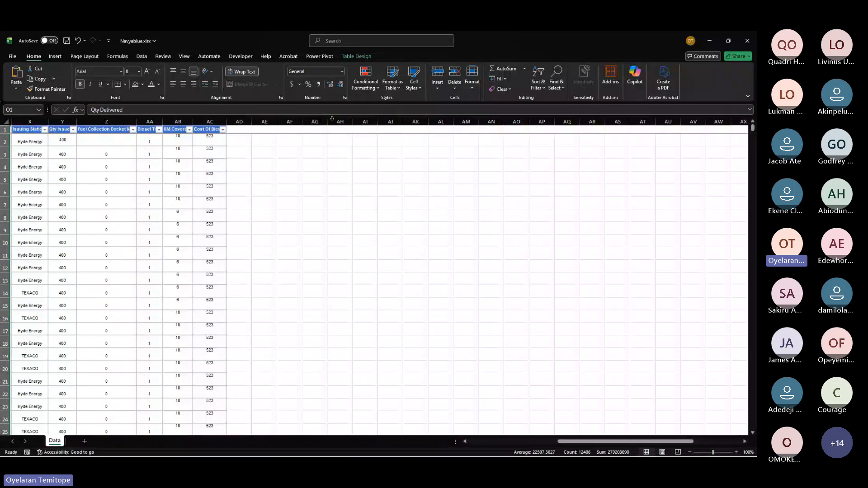
pyautogui.hscroll(-4, 375, 242)
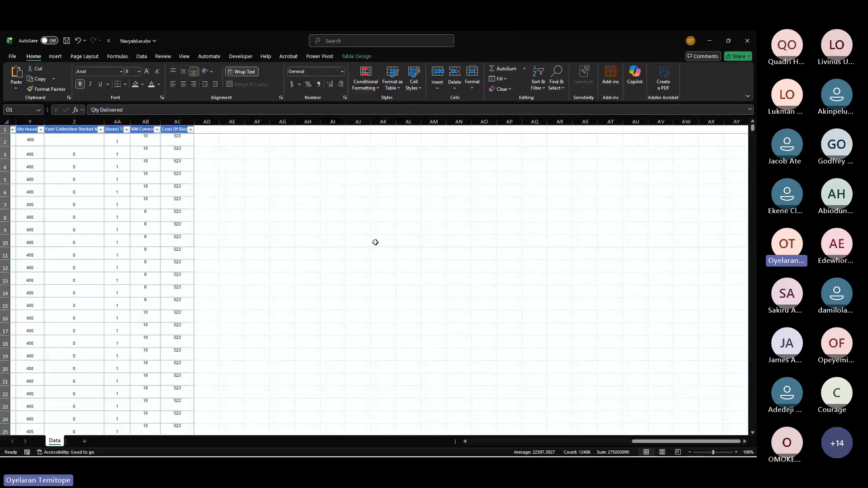
# Step: Enter the labels count, sum, count, max and min in cells AG3 down to AG7 beside the table
pyautogui.click(314, 153)
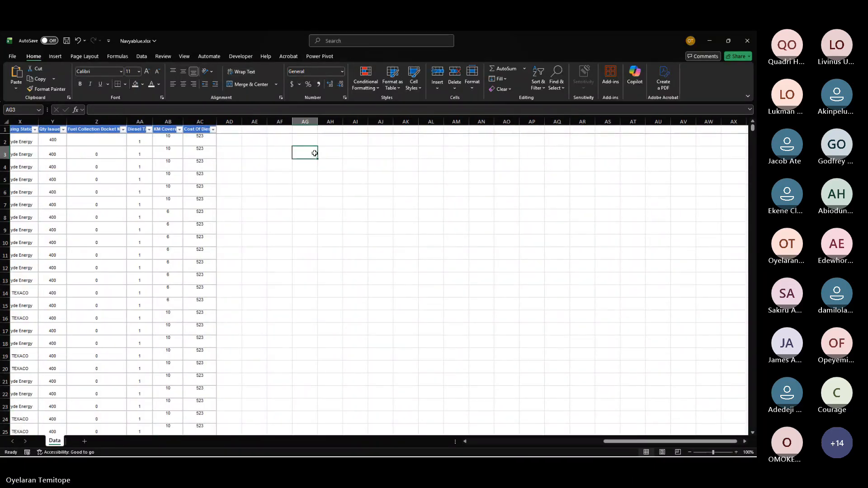
pyautogui.write('count')
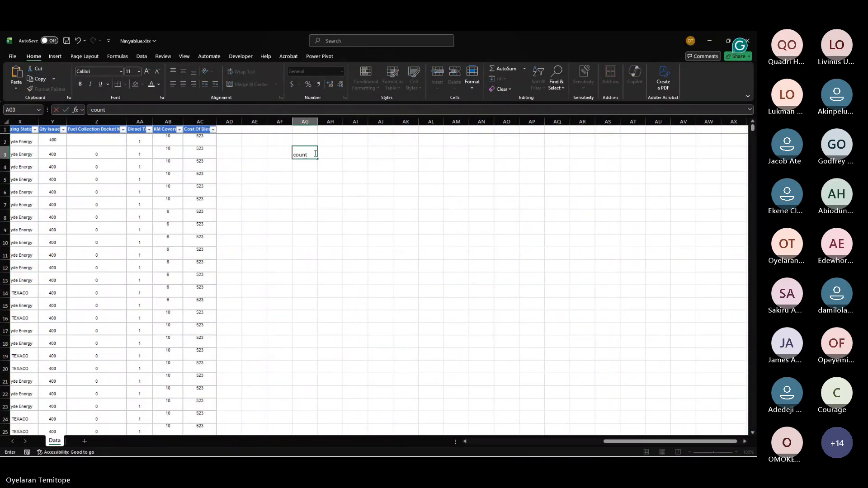
pyautogui.press('Return')
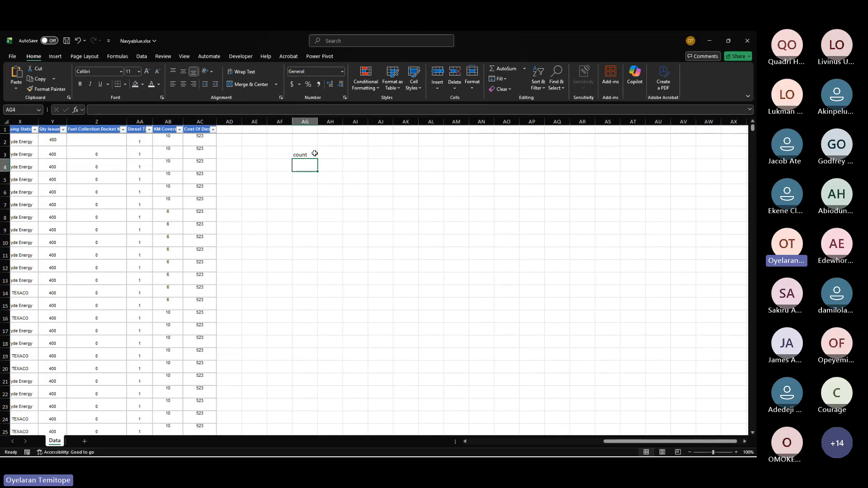
pyautogui.write('sun')
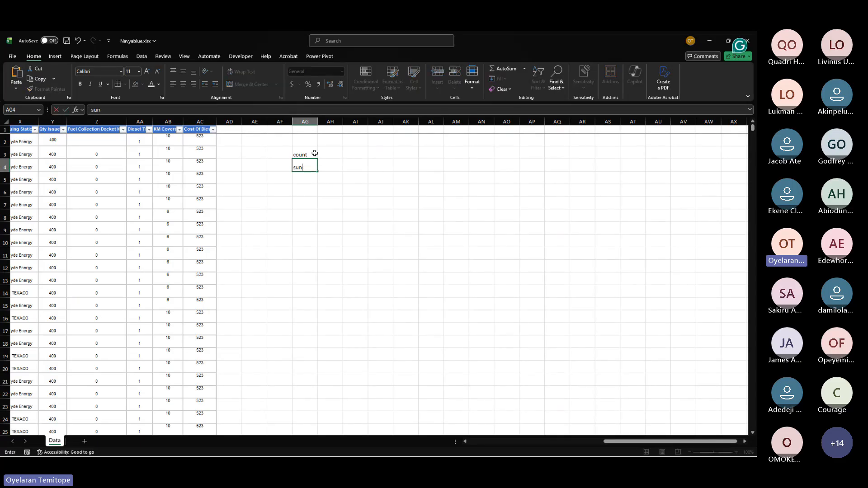
pyautogui.press('BackSpace')
pyautogui.write('m')
pyautogui.press('Return')
pyautogui.write('count')
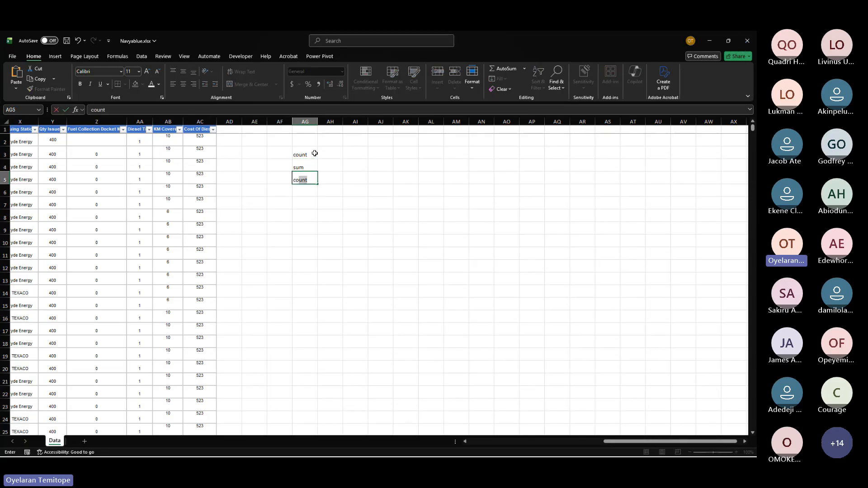
pyautogui.press('Return')
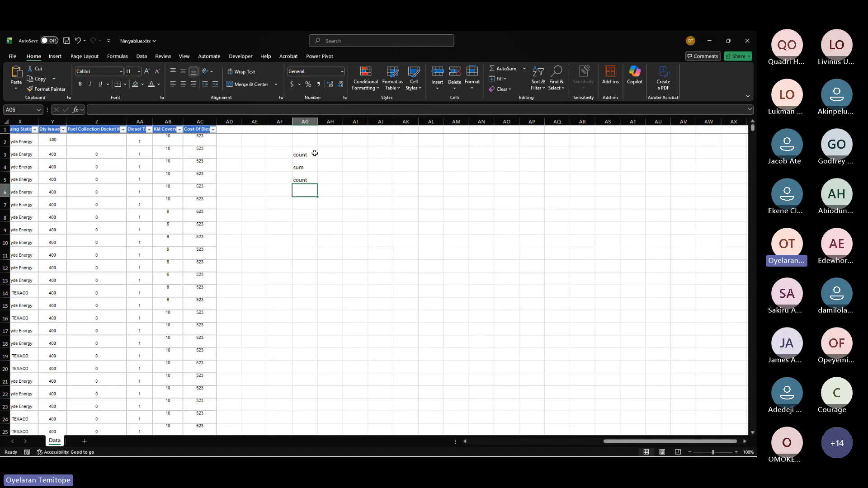
pyautogui.write('max')
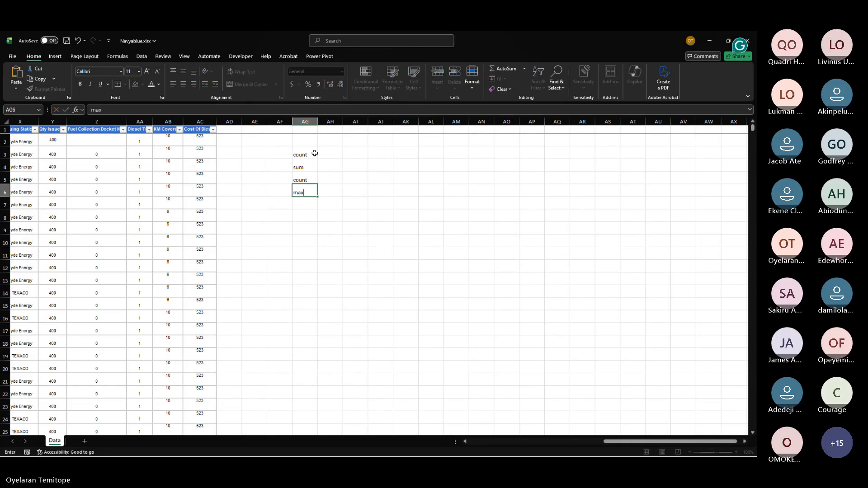
pyautogui.press('Return')
pyautogui.write('min')
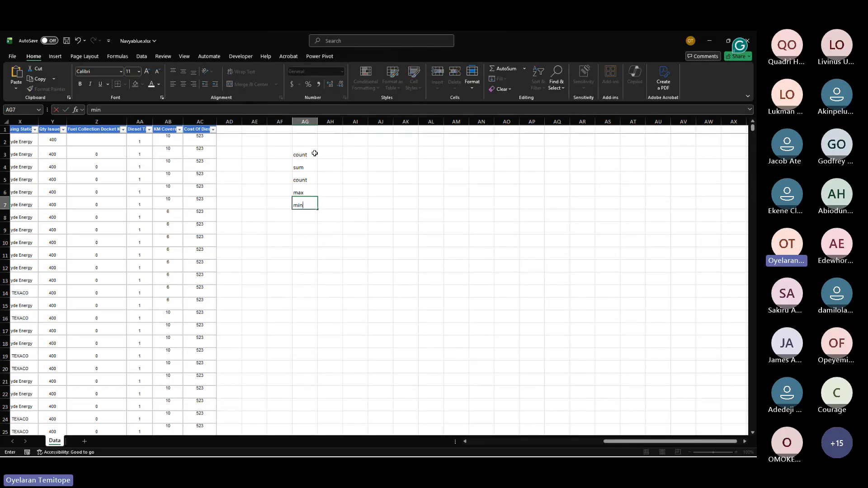
pyautogui.press('Return')
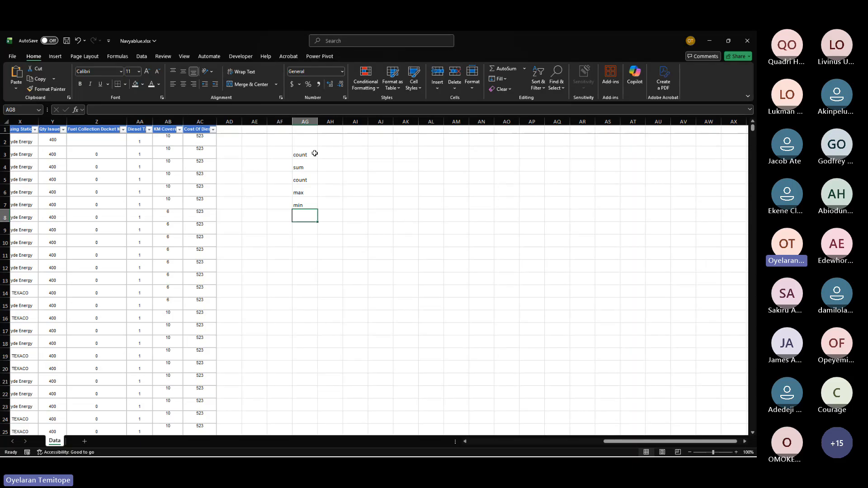
pyautogui.moveTo(300, 153); pyautogui.dragTo(297, 199)
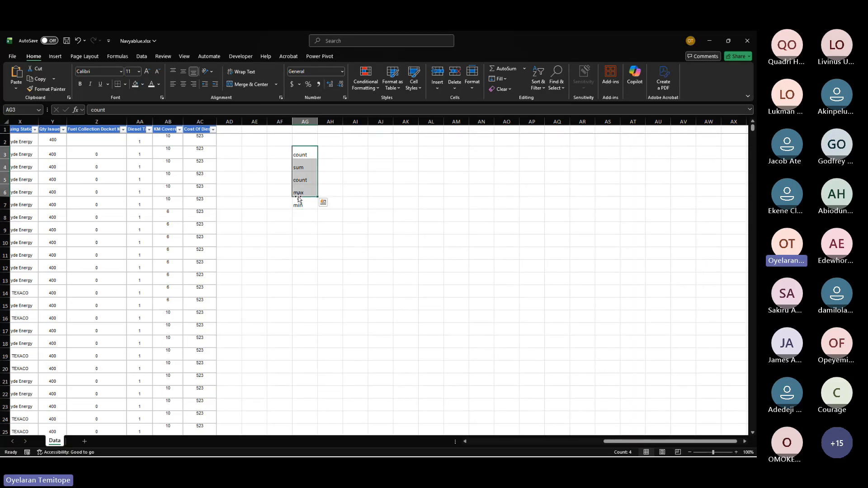
pyautogui.click(302, 218)
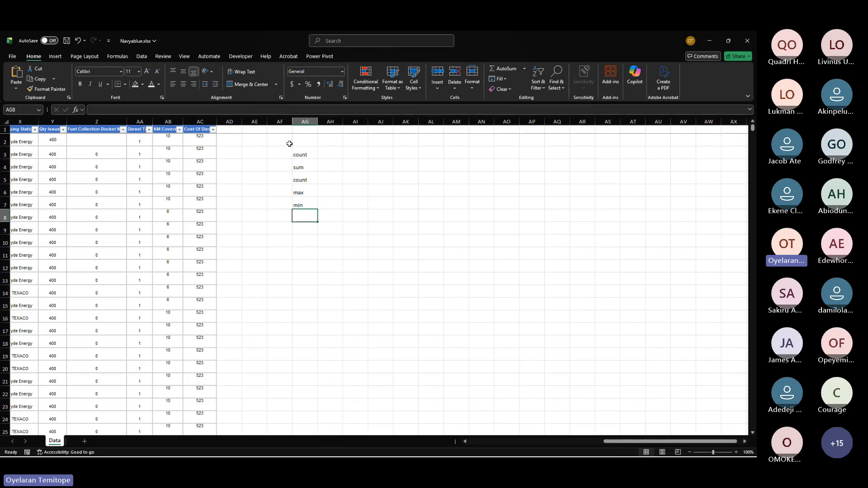
pyautogui.hscroll(-2, 290, 144)
pyautogui.scroll(-1, 289, 144)
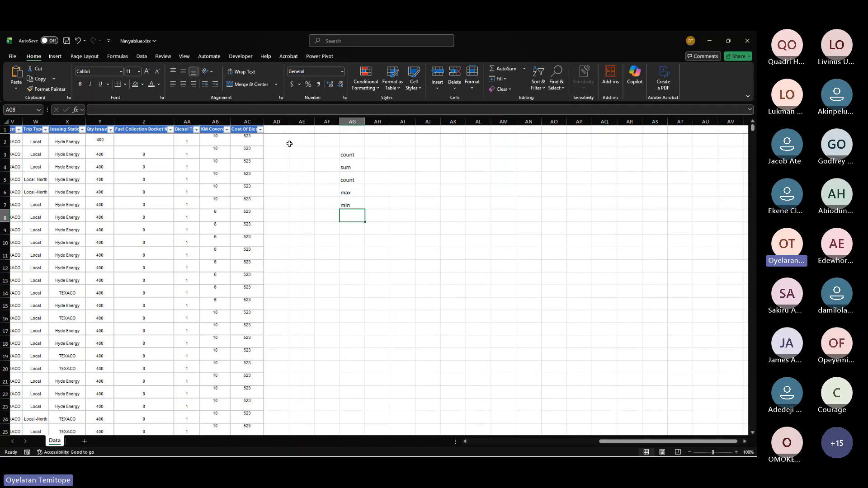
pyautogui.click(352, 158)
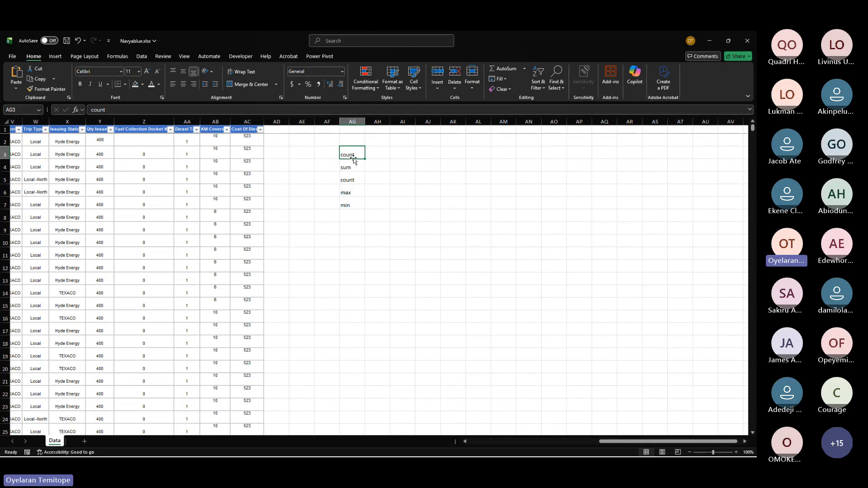
pyautogui.click(400, 208)
pyautogui.write('1')
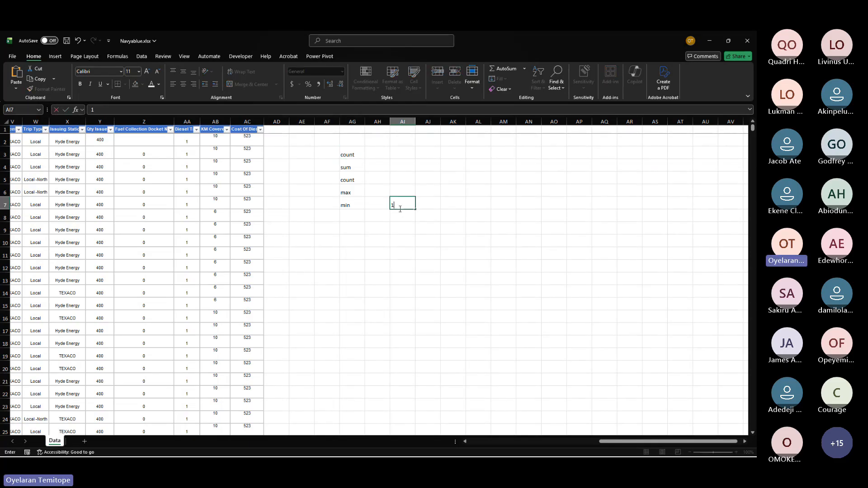
pyautogui.write('23')
pyautogui.press('Escape')
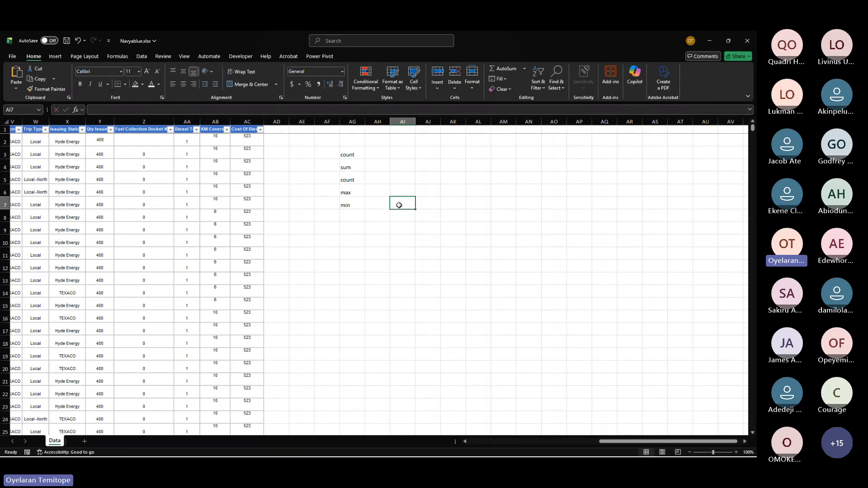
pyautogui.write('123')
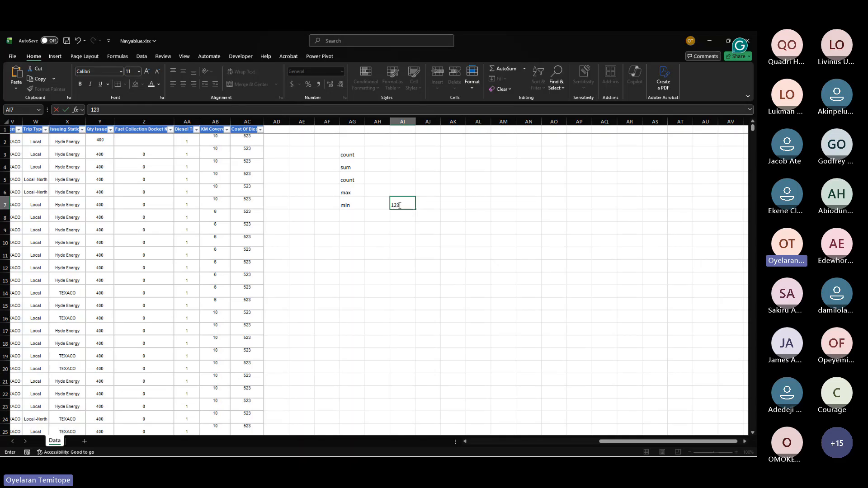
pyautogui.write('4')
pyautogui.press('BackSpace')
pyautogui.press('BackSpace')
pyautogui.press('BackSpace')
pyautogui.press('BackSpace')
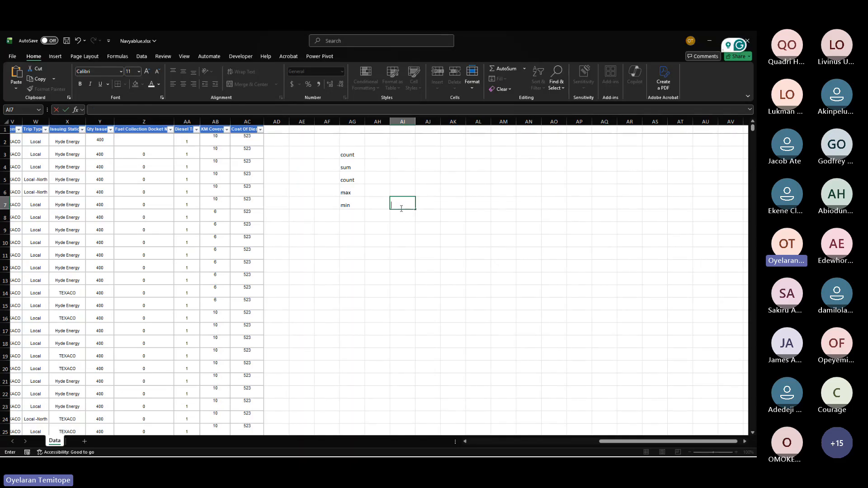
# Step: Enter the text 1=2=3=4=5 in cell AI5 beside the count label
pyautogui.click(361, 159)
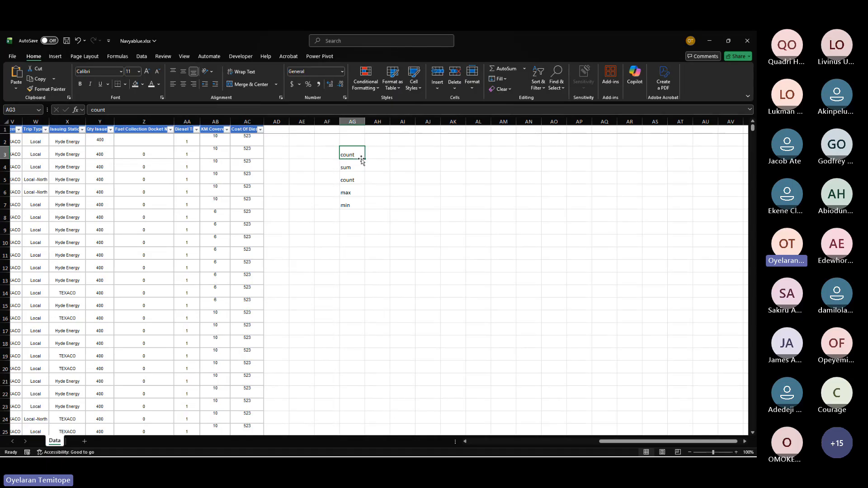
pyautogui.click(358, 170)
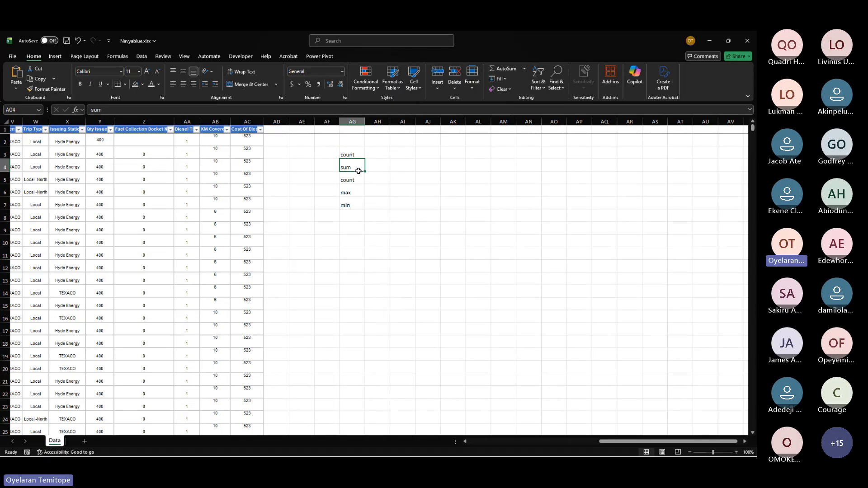
pyautogui.click(403, 174)
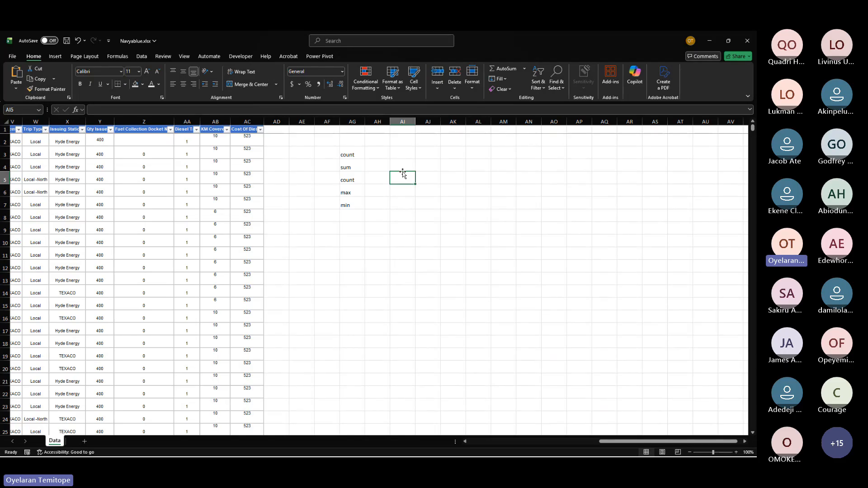
pyautogui.write('1=2=')
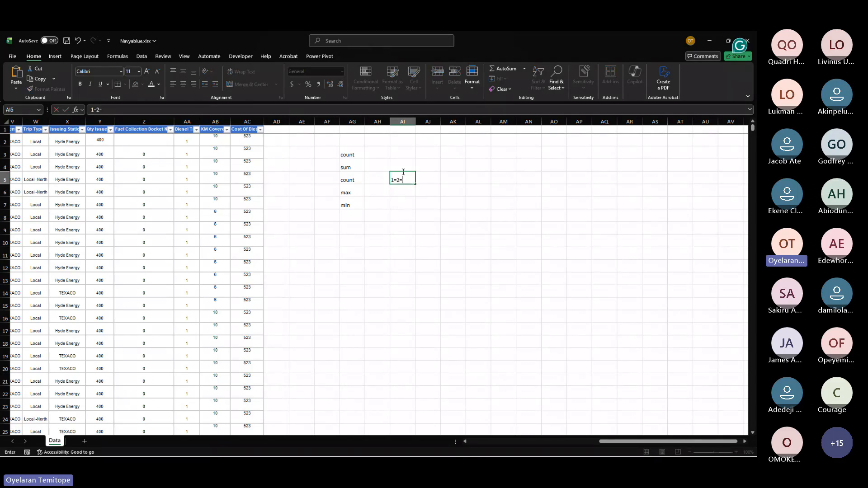
pyautogui.write('3=4=5')
pyautogui.press('Return')
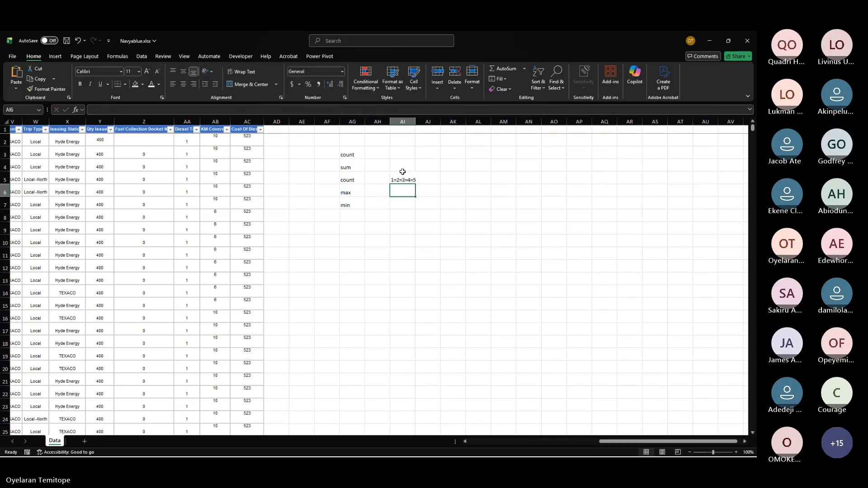
# Step: Change the second count label in AG5 to counta
pyautogui.click(402, 172)
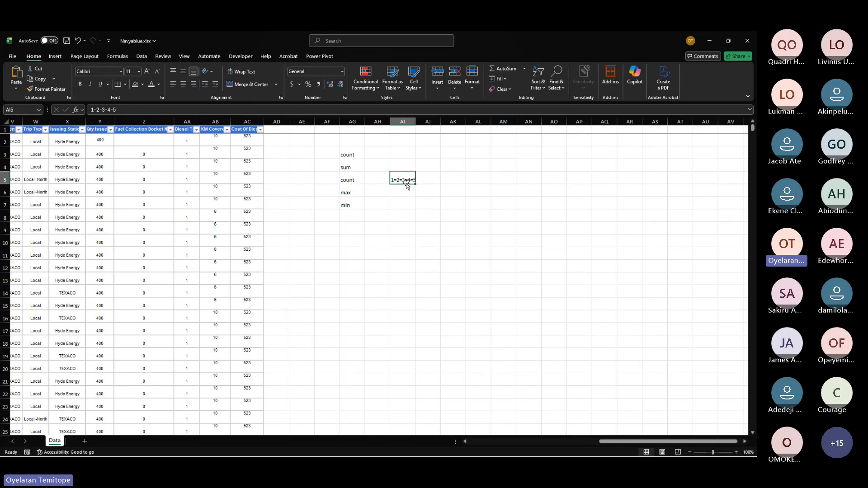
pyautogui.moveTo(348, 155)
pyautogui.mouseDown()
pyautogui.moveTo(354, 198)
pyautogui.moveTo(353, 168)
pyautogui.mouseUp()
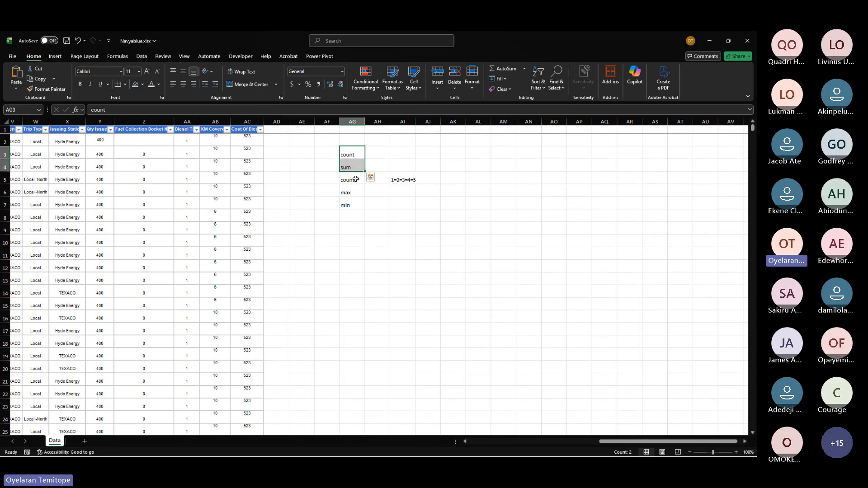
pyautogui.click(356, 178)
pyautogui.click(165, 111)
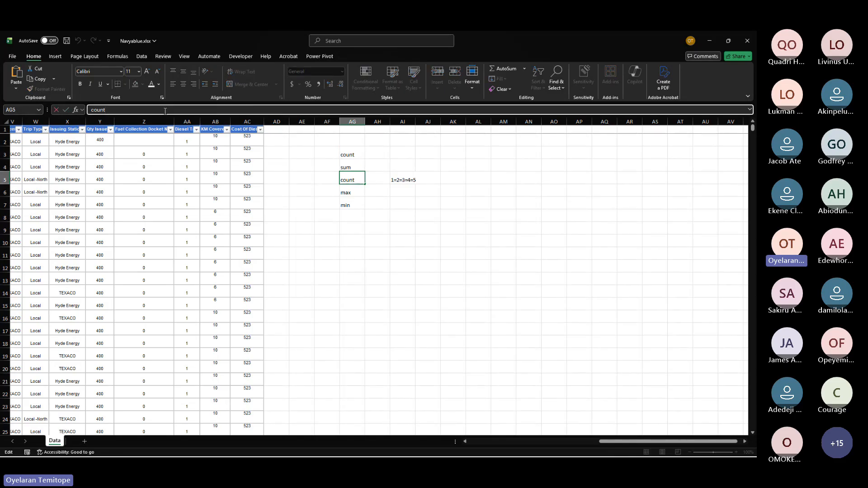
pyautogui.write('a')
pyautogui.press('Return')
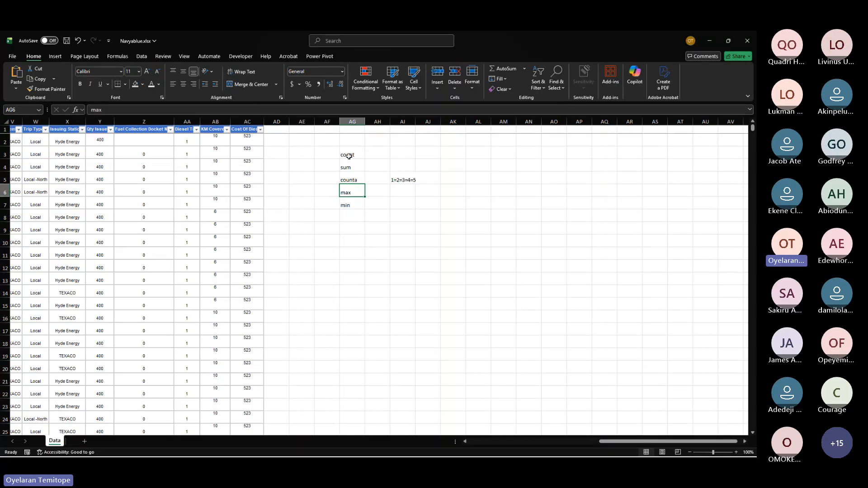
# Step: Switch to the Teams meeting, capture a screenshot of the participant view and save it as a PNG in Downloads
pyautogui.moveTo(350, 166)
pyautogui.mouseDown()
pyautogui.moveTo(352, 180)
pyautogui.moveTo(350, 155)
pyautogui.moveTo(356, 177)
pyautogui.mouseUp()
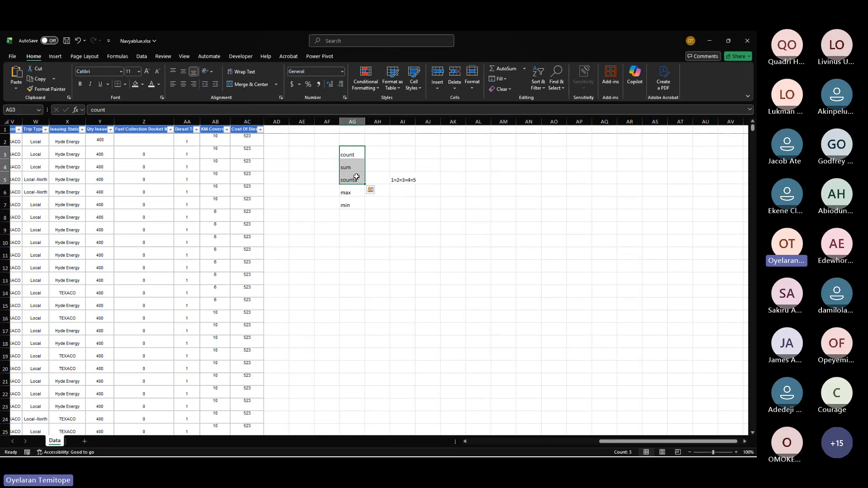
pyautogui.click(733, 223)
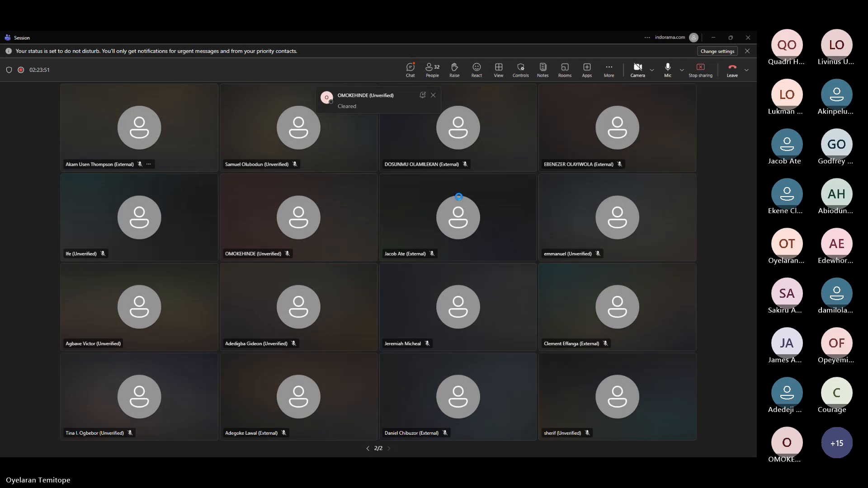
pyautogui.press('super+shift+s')
pyautogui.moveTo(0, 31); pyautogui.dragTo(755, 412)
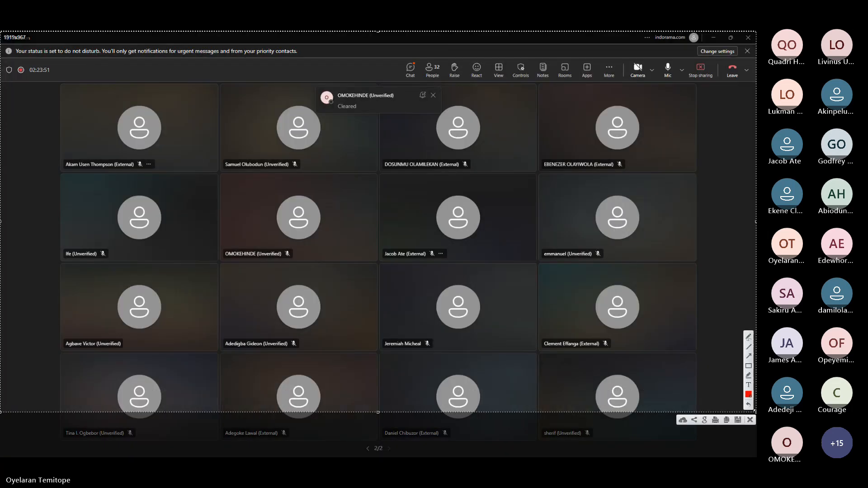
pyautogui.moveTo(378, 412); pyautogui.dragTo(378, 454)
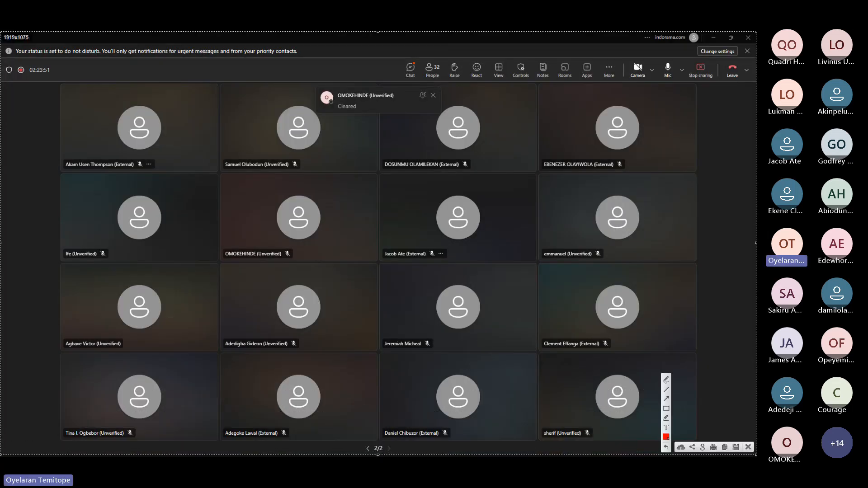
pyautogui.click(738, 447)
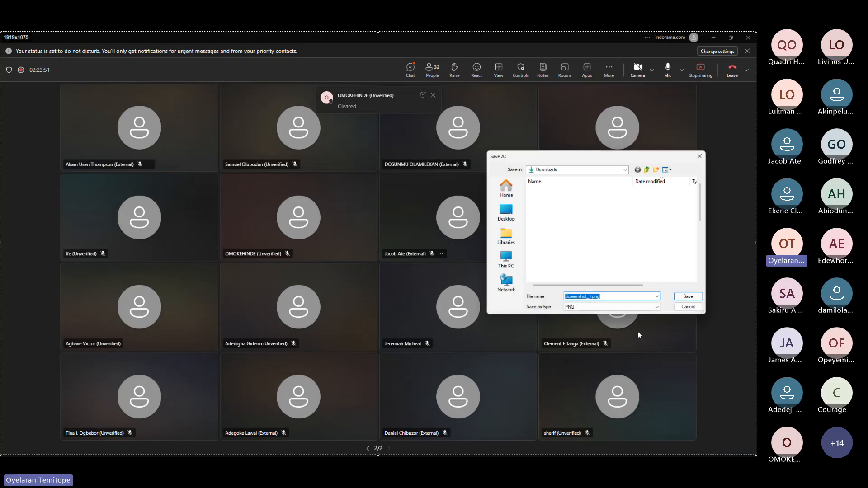
pyautogui.click(684, 295)
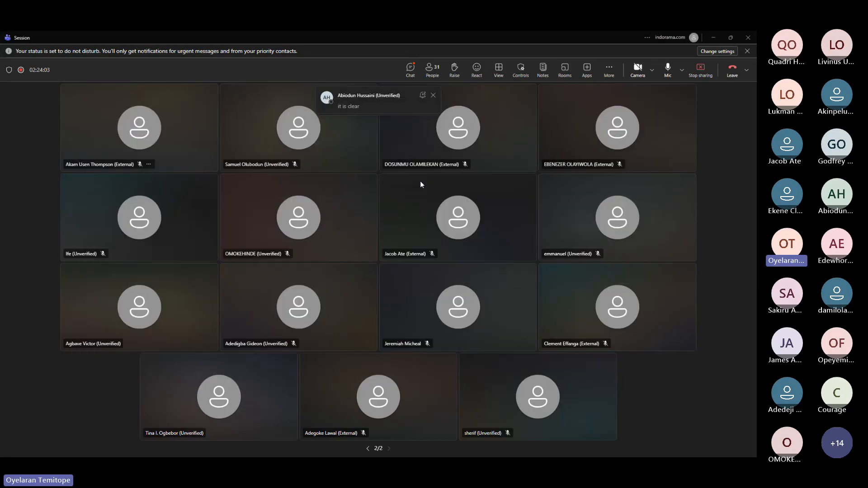
# Step: Switch back to the Navyablue.xlsx workbook in Excel
pyautogui.hotkey('alt', 'Tab')
pyautogui.hotkey('alt', 'Tab')
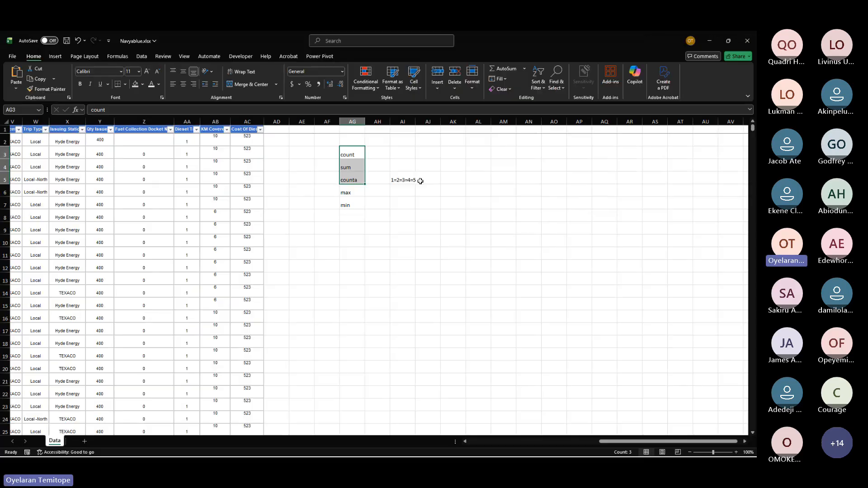
pyautogui.moveTo(354, 154); pyautogui.dragTo(355, 159)
pyautogui.click(484, 143)
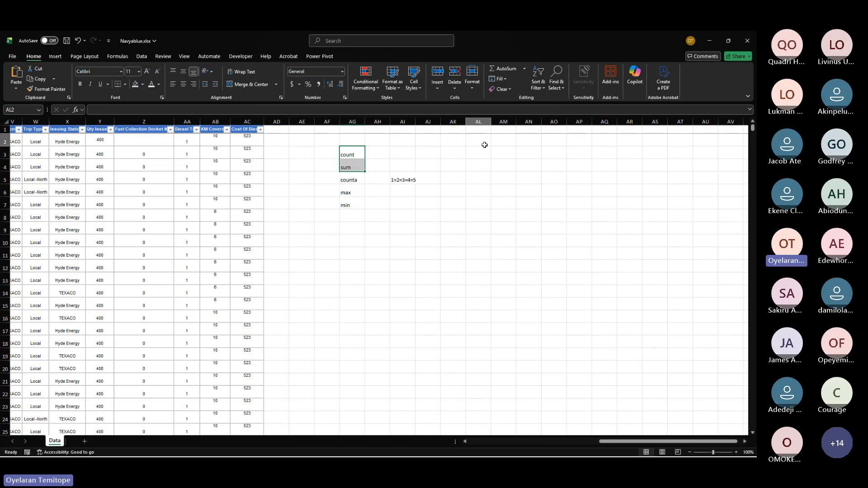
pyautogui.write('sum')
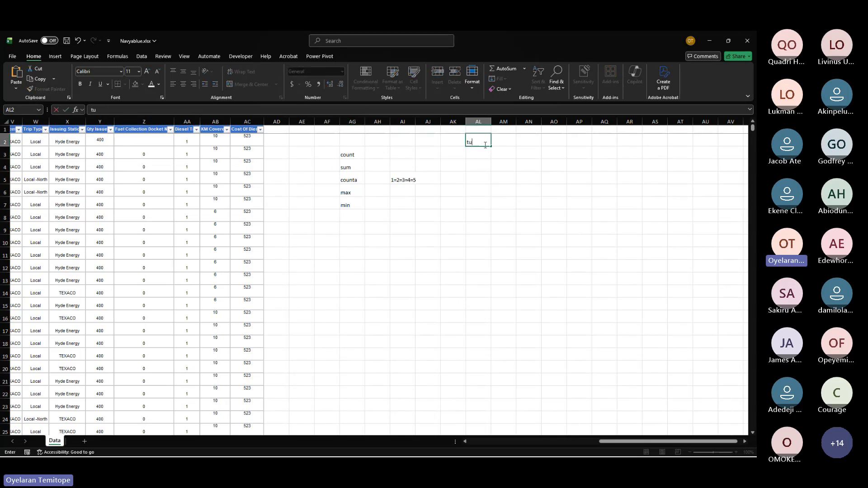
pyautogui.press('BackSpace')
pyautogui.press('BackSpace')
pyautogui.press('BackSpace')
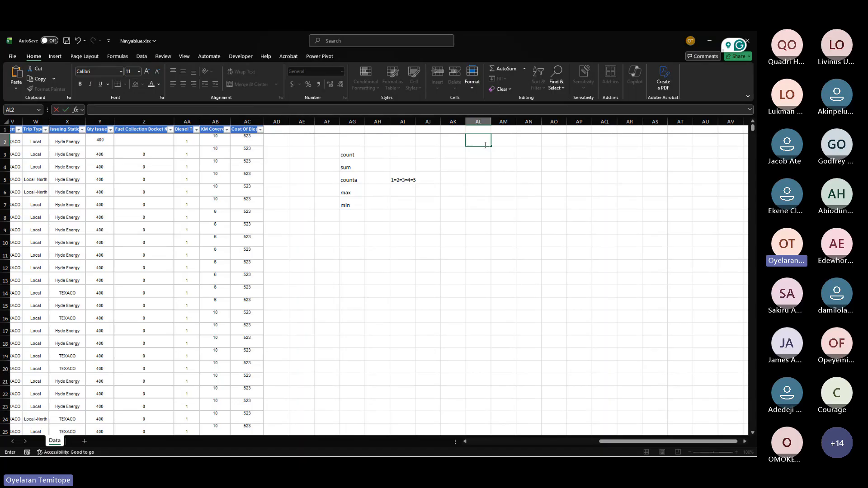
# Step: Select the count, sum and counta labels, then the max and min labels, to compare their status-bar counts
pyautogui.moveTo(350, 154); pyautogui.dragTo(355, 177)
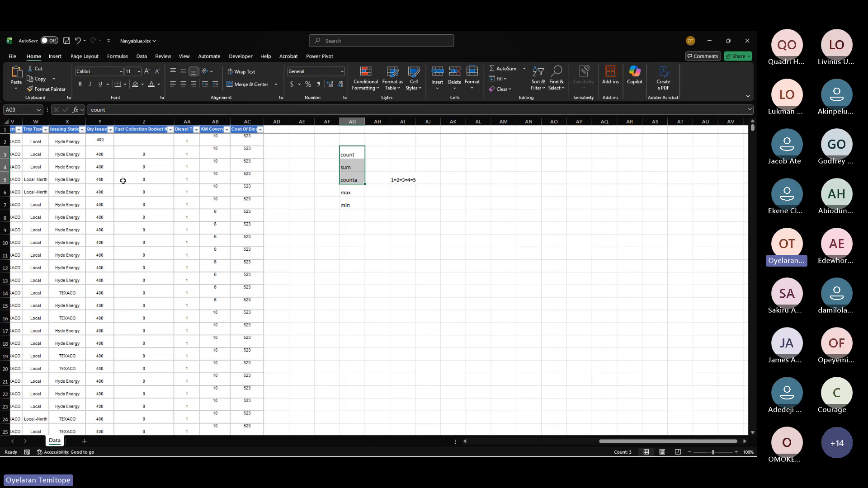
pyautogui.hscroll(-3, 59, 174)
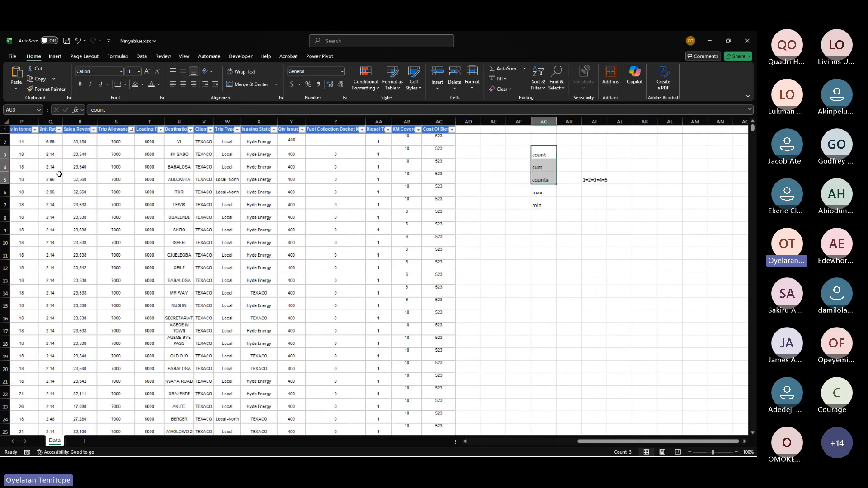
pyautogui.click(542, 193)
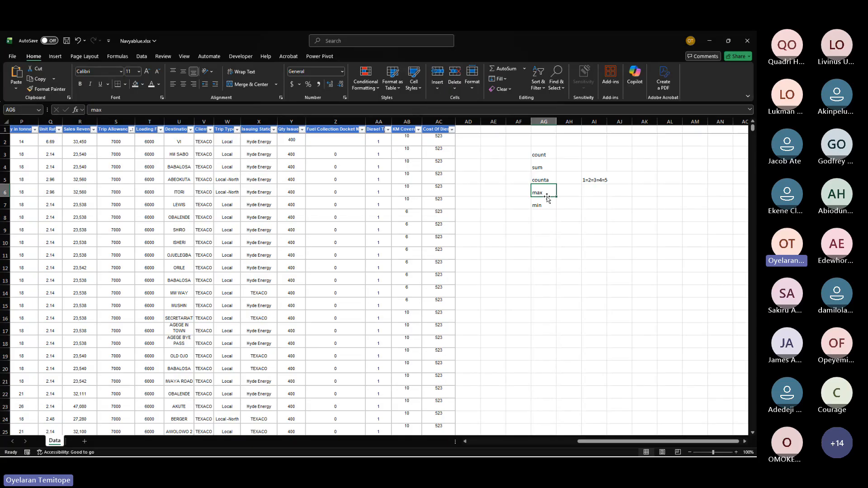
pyautogui.click(546, 204)
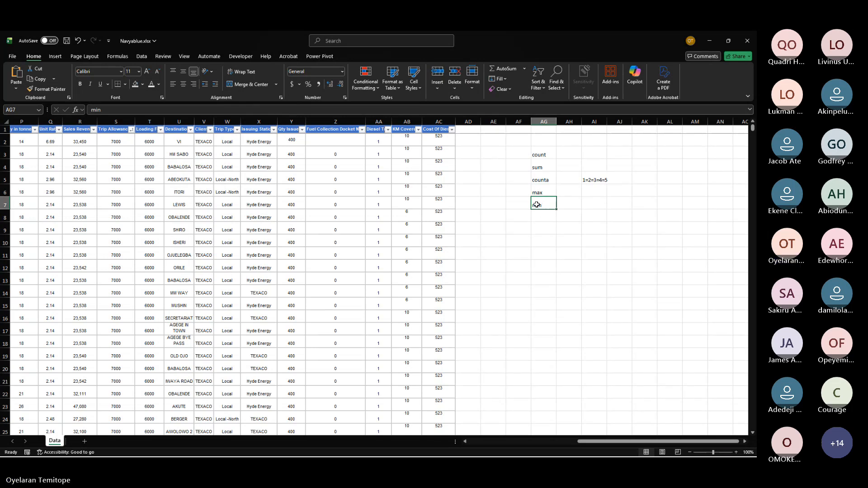
pyautogui.moveTo(551, 192); pyautogui.dragTo(550, 206)
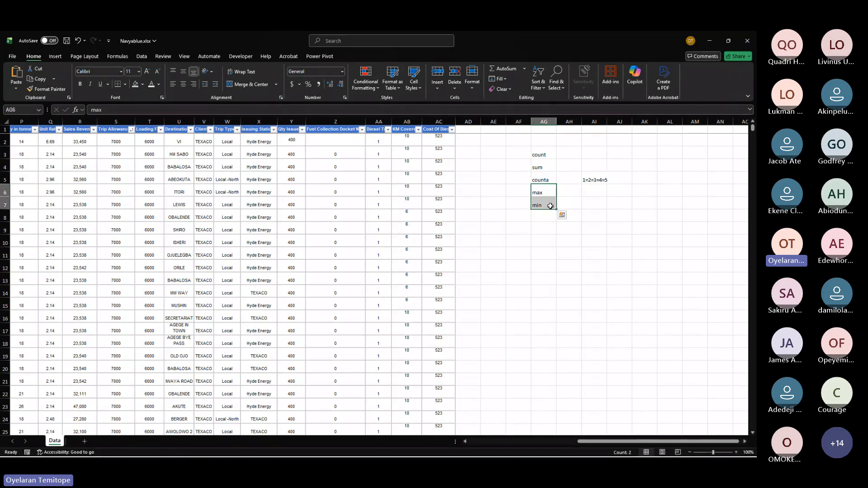
# Step: Enter the text 1/2km in cell AH10
pyautogui.click(580, 239)
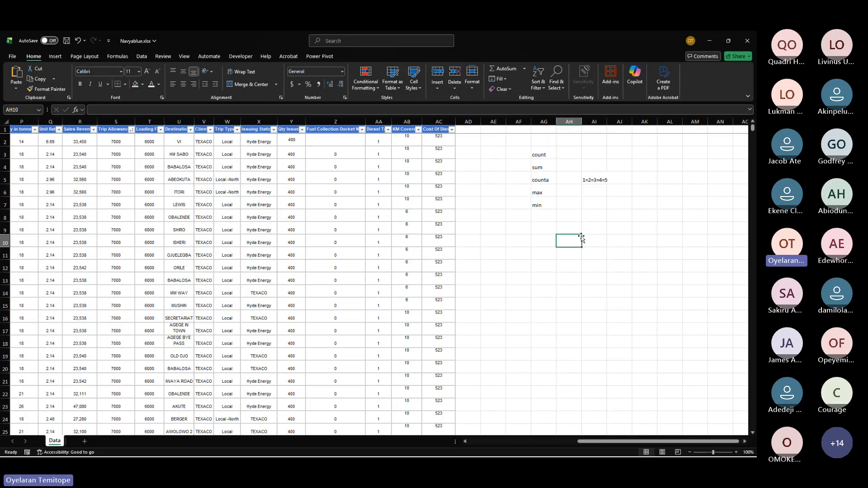
pyautogui.write('1')
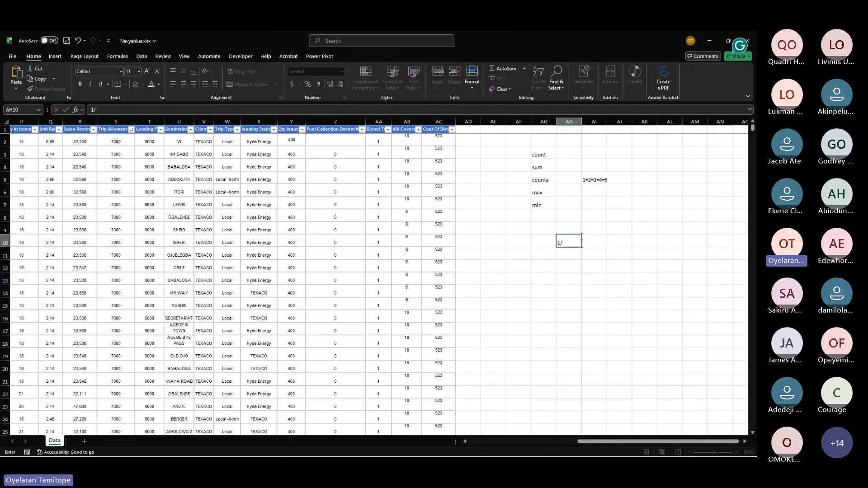
pyautogui.write('/2km')
pyautogui.press('Return')
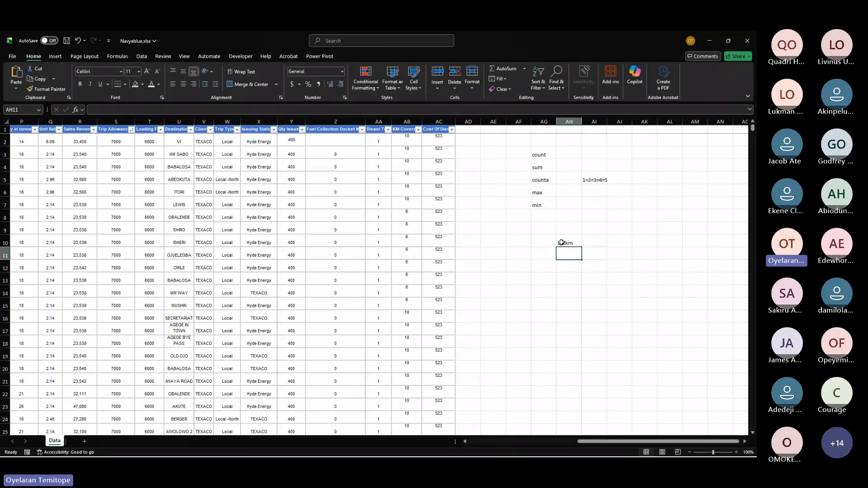
# Step: Enter 0.5 in cell AH11 below the 1/2km label
pyautogui.click(562, 243)
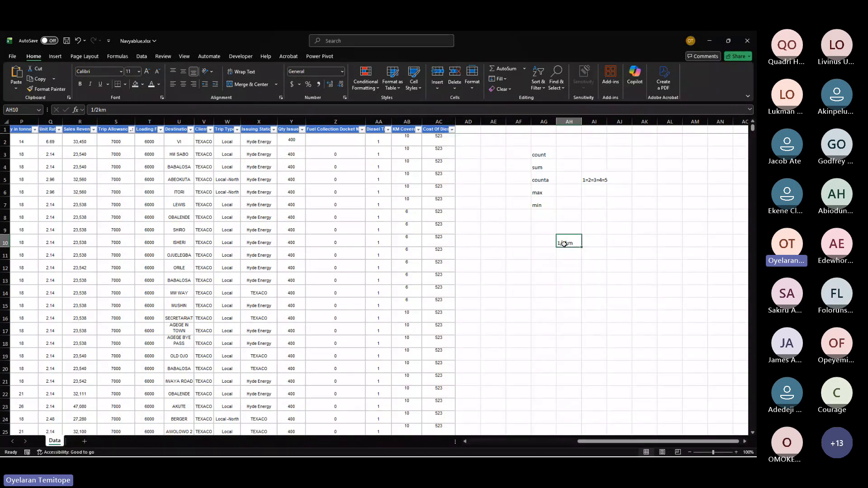
pyautogui.click(570, 253)
pyautogui.write('0.5')
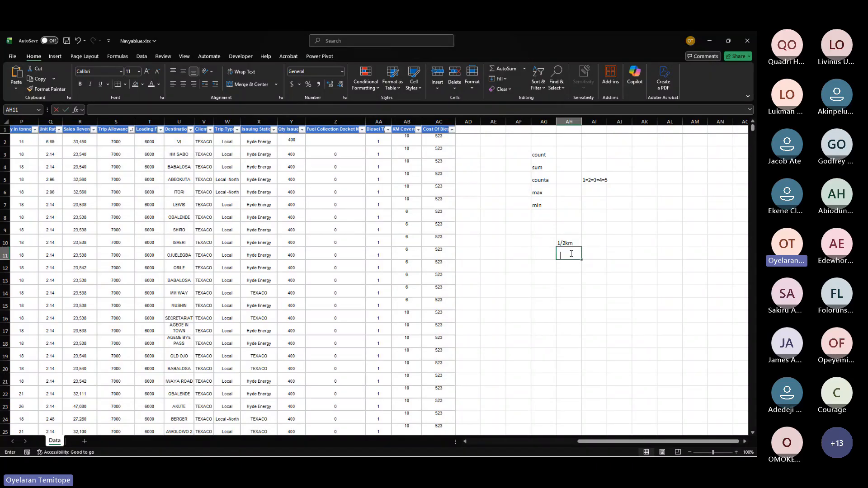
pyautogui.hotkey('ctrl', 'Return')
# Step: Enter the text starting A in cell AG13 and en b in cell AH13
pyautogui.click(535, 277)
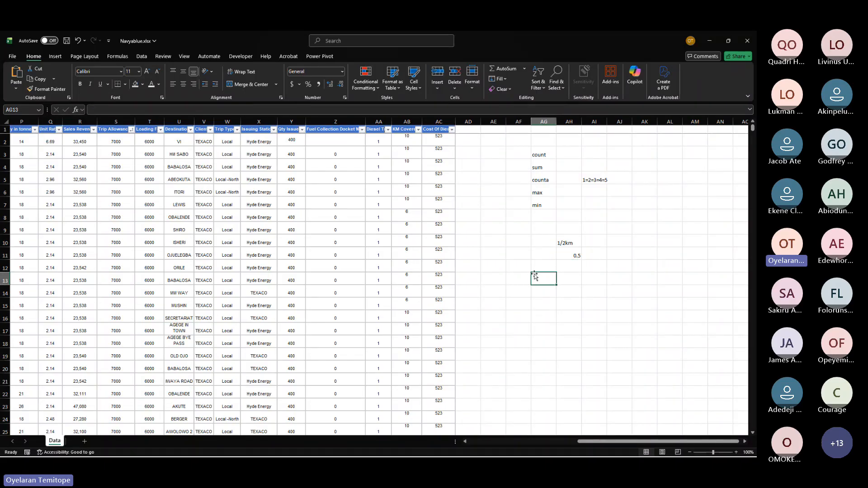
pyautogui.write('start')
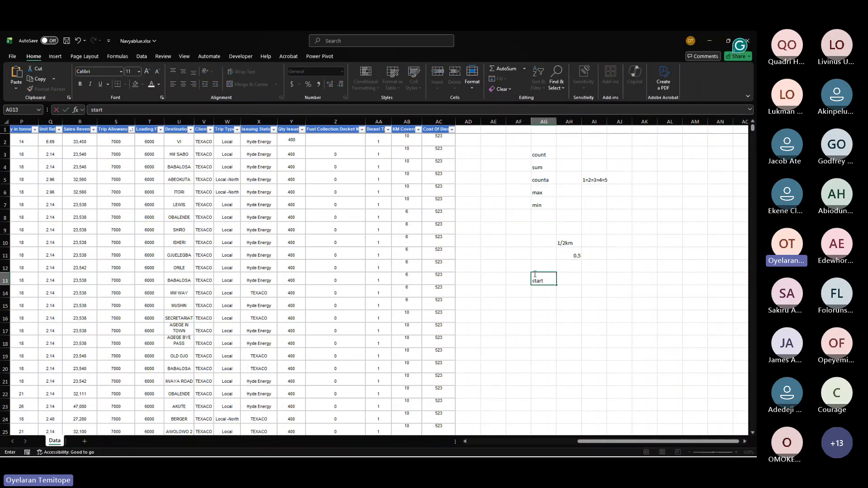
pyautogui.write('ing A')
pyautogui.press('Tab')
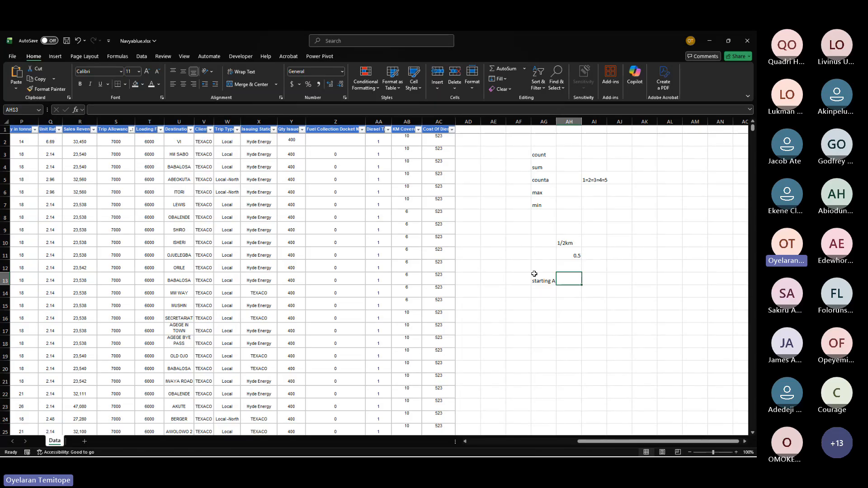
pyautogui.write('e')
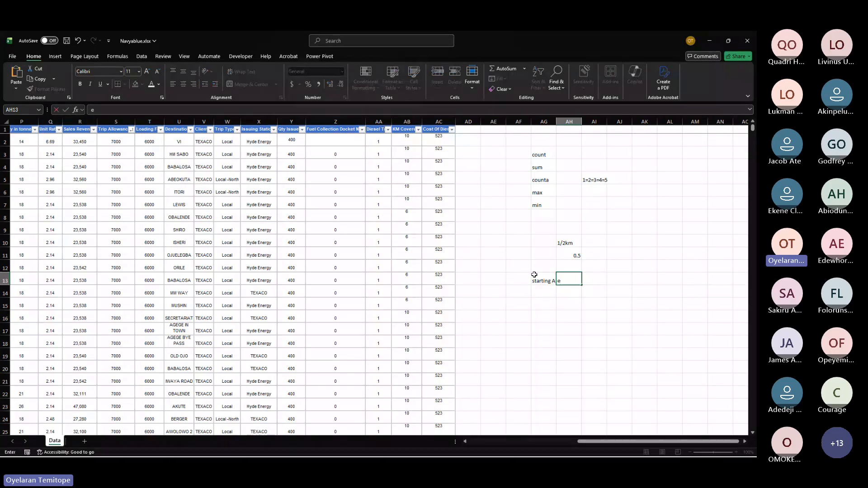
pyautogui.write('n b')
pyautogui.click(545, 293)
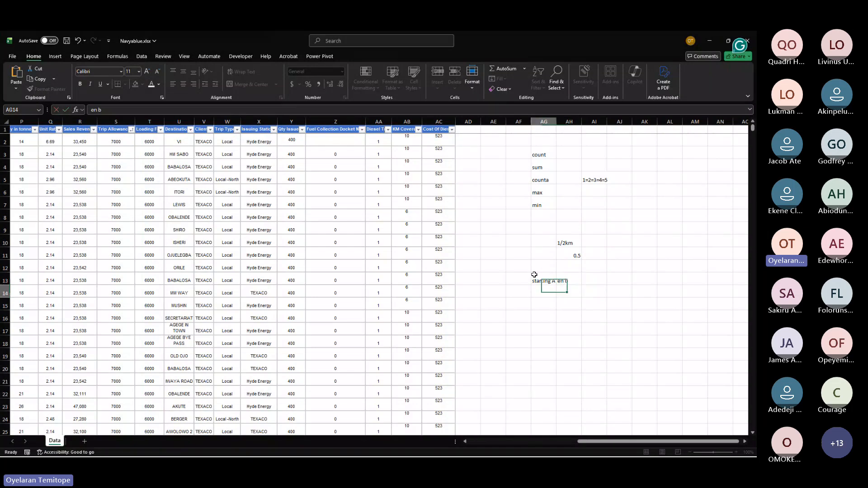
pyautogui.moveTo(547, 294)
pyautogui.mouseDown()
pyautogui.moveTo(573, 288)
pyautogui.moveTo(558, 293)
pyautogui.mouseUp()
pyautogui.click(567, 308)
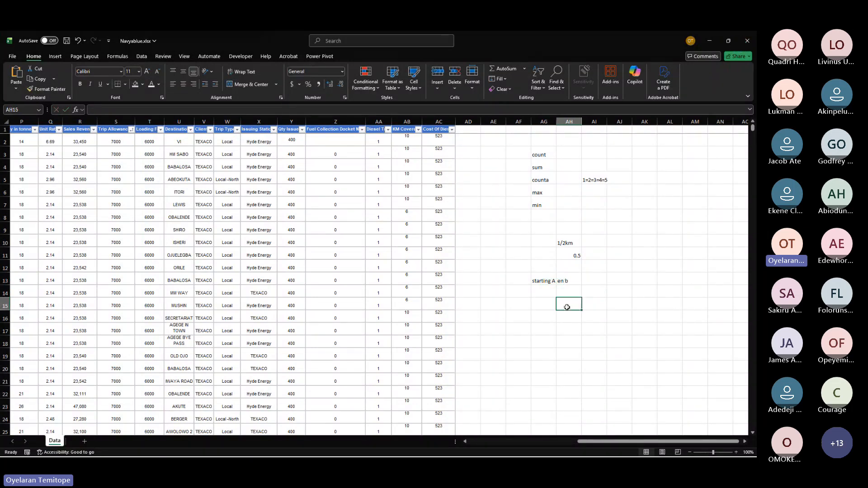
# Step: Enter the formula =30*AH11 in cell AI11
pyautogui.click(594, 255)
pyautogui.write('=')
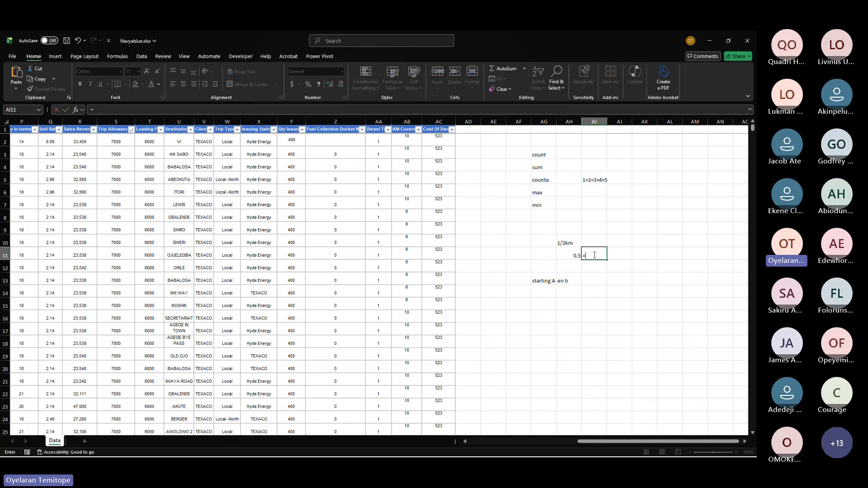
pyautogui.write('30')
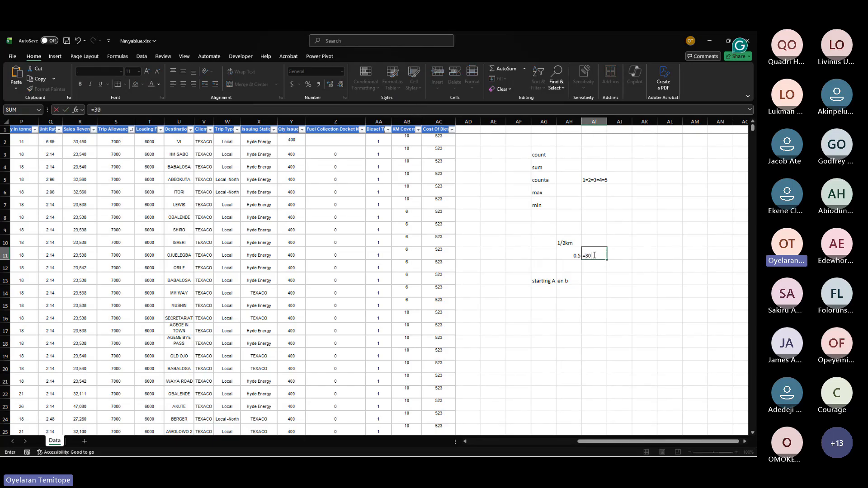
pyautogui.write('*')
pyautogui.click(569, 252)
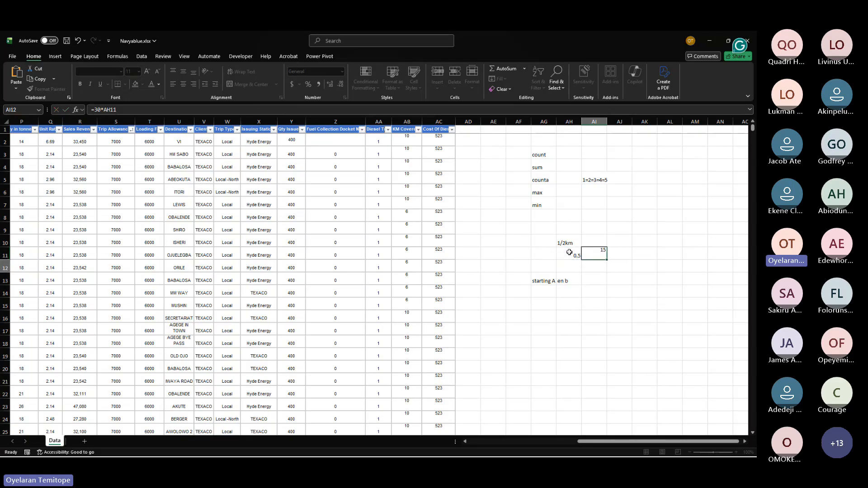
pyautogui.press('Return')
# Step: Select blocks of the summary area and the data columns to compare their status-bar count, average and sum
pyautogui.click(599, 253)
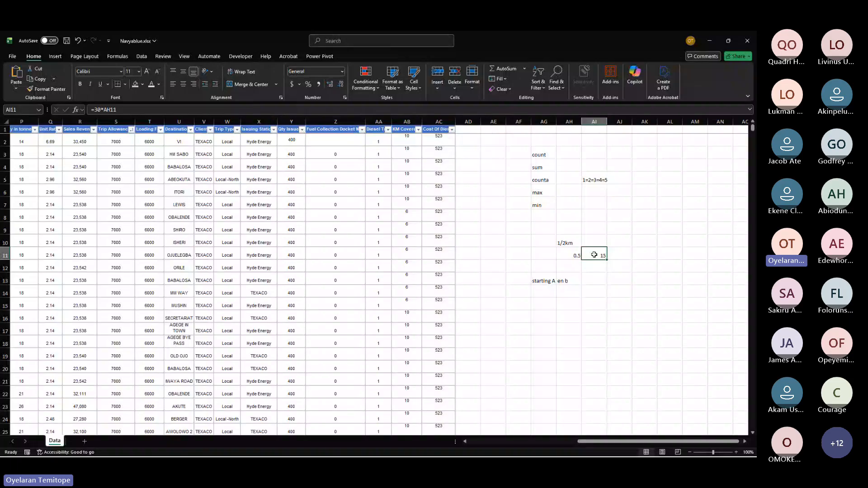
pyautogui.moveTo(538, 155); pyautogui.dragTo(616, 280)
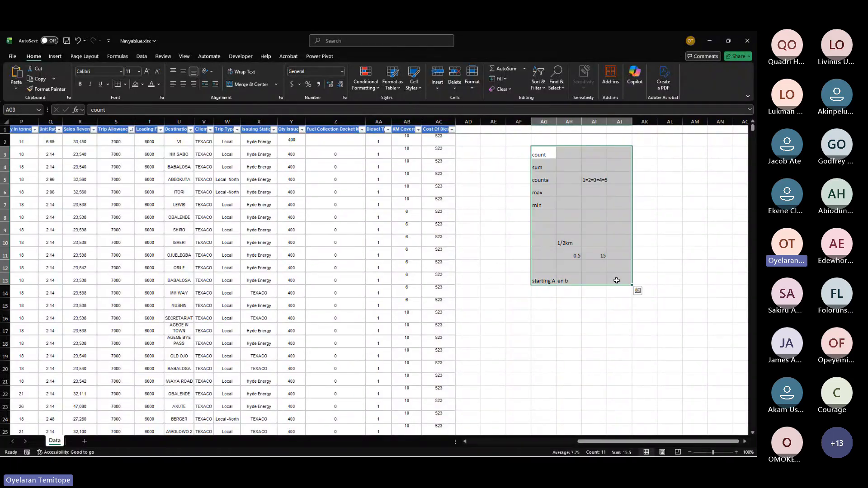
pyautogui.click(592, 251)
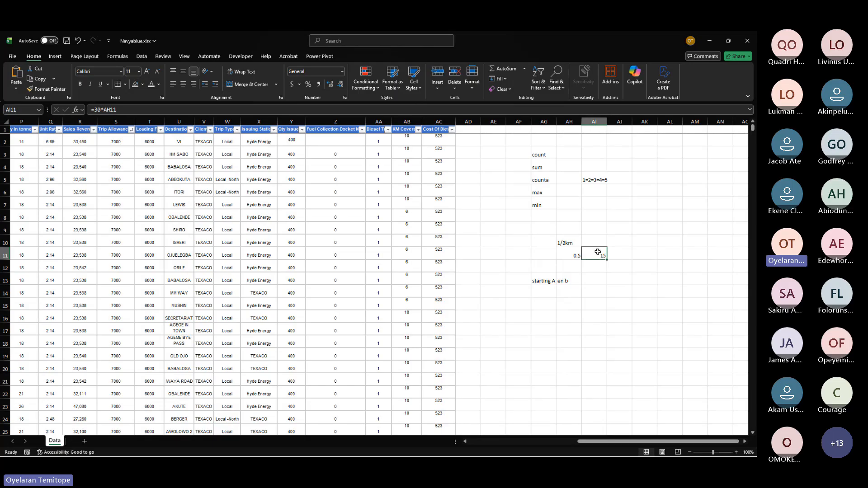
pyautogui.click(588, 288)
pyautogui.click(567, 280)
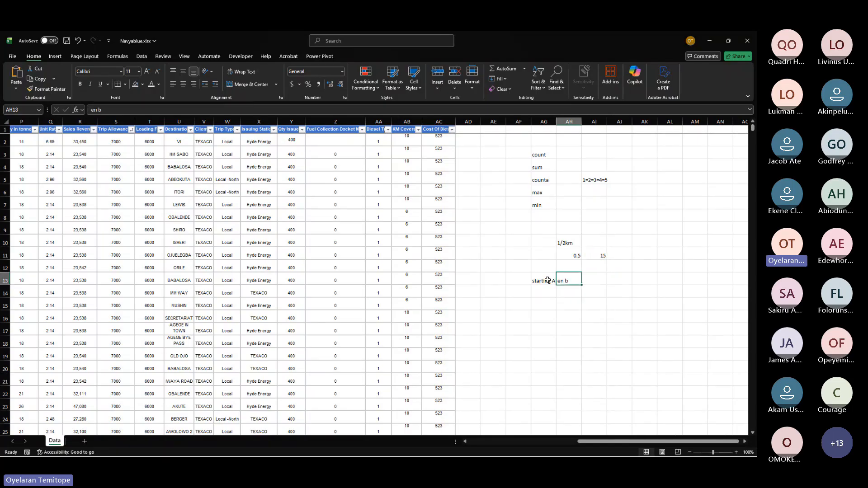
pyautogui.click(594, 258)
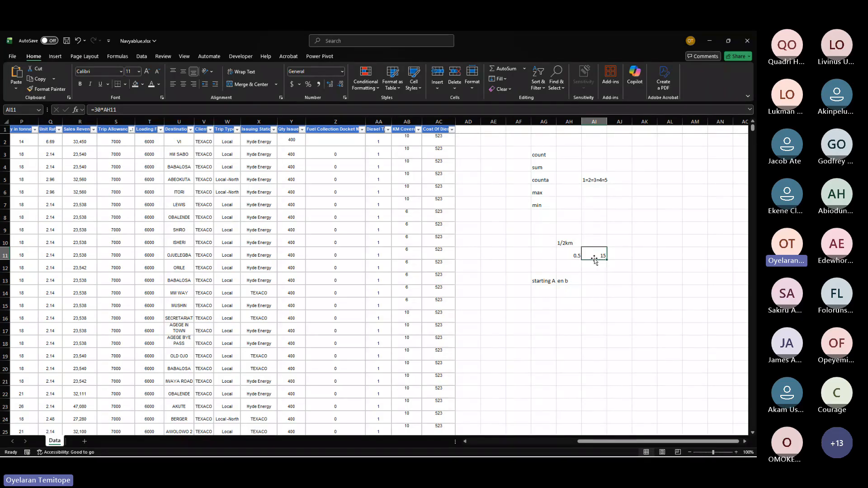
pyautogui.click(635, 257)
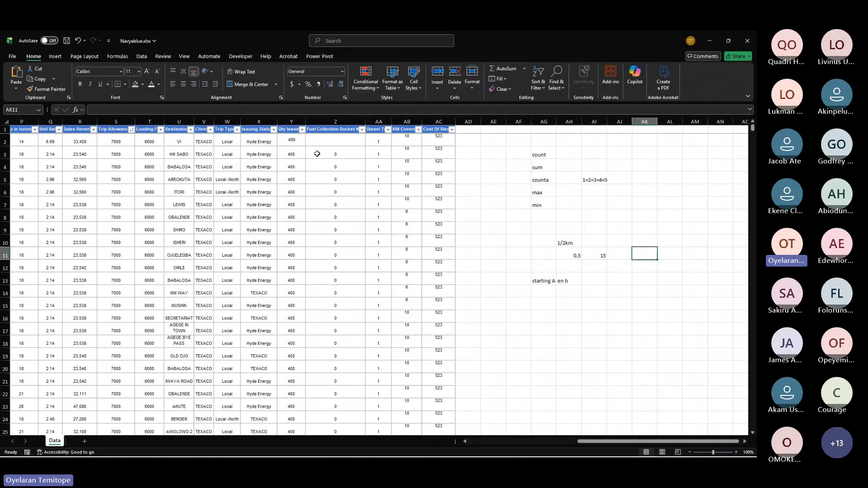
pyautogui.click(283, 128)
pyautogui.moveTo(400, 199); pyautogui.dragTo(443, 266)
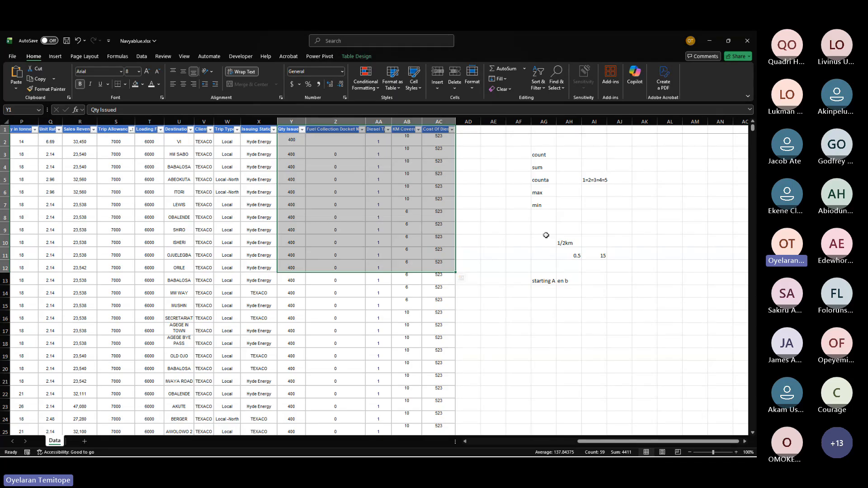
pyautogui.moveTo(541, 233); pyautogui.dragTo(652, 242)
pyautogui.click(652, 243)
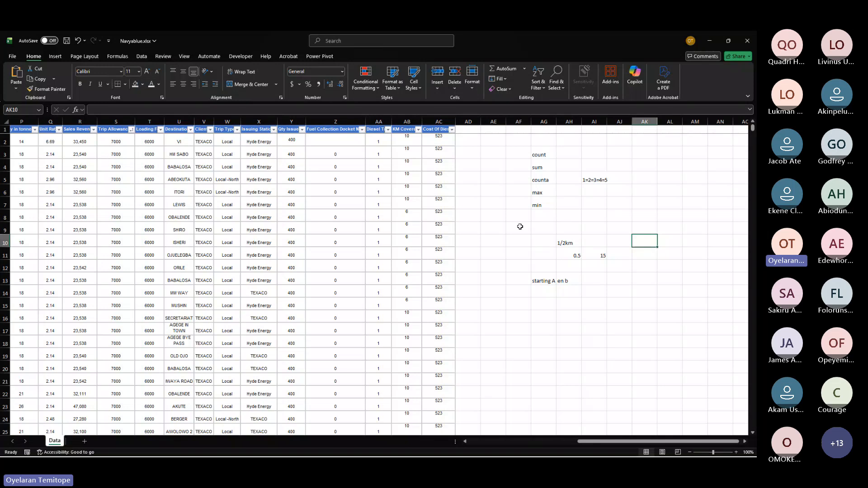
pyautogui.moveTo(520, 227); pyautogui.dragTo(603, 277)
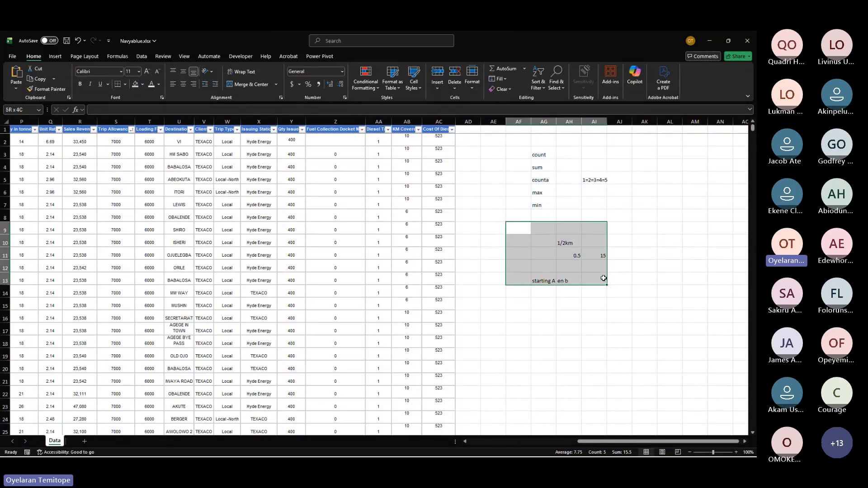
pyautogui.click(662, 252)
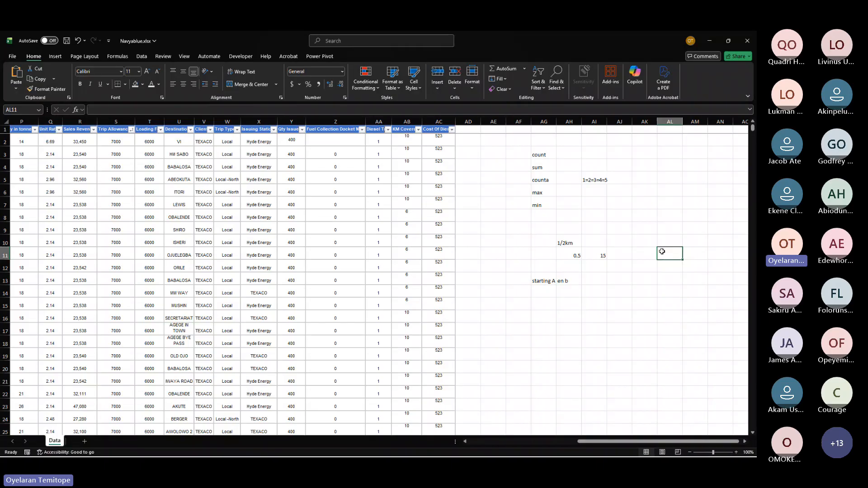
pyautogui.write('6')
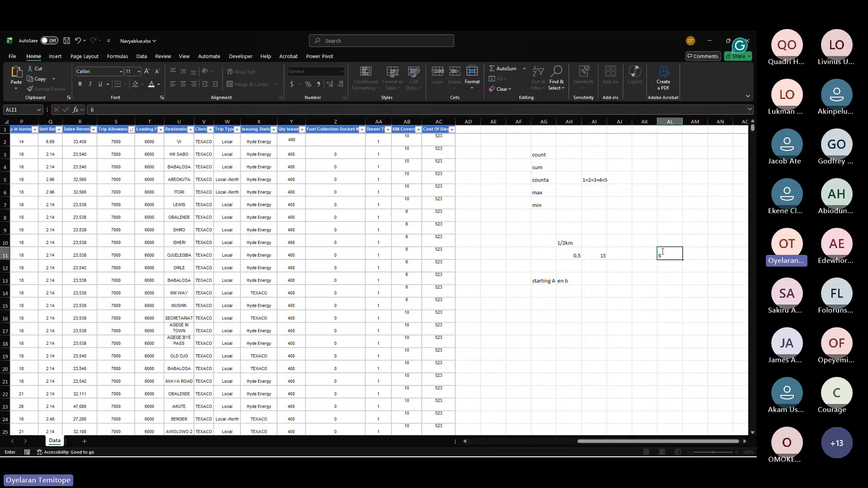
pyautogui.press('Escape')
# Step: Enter 15 in cell AK12
pyautogui.click(664, 263)
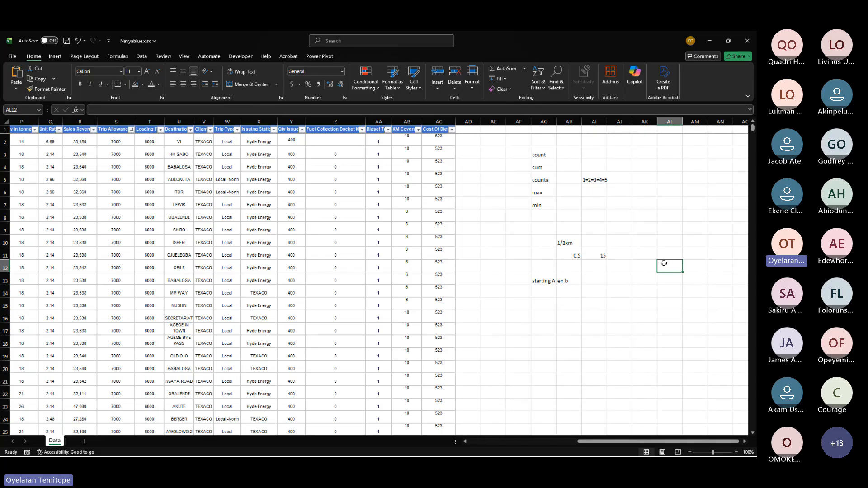
pyautogui.click(665, 255)
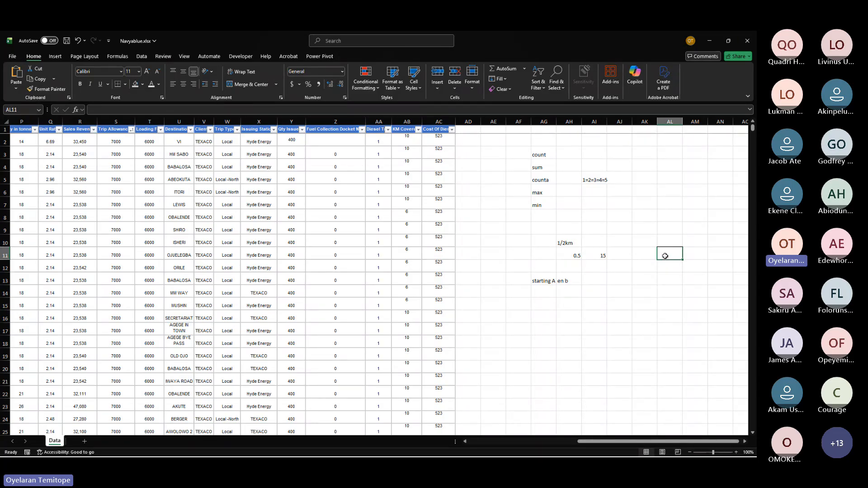
pyautogui.click(665, 265)
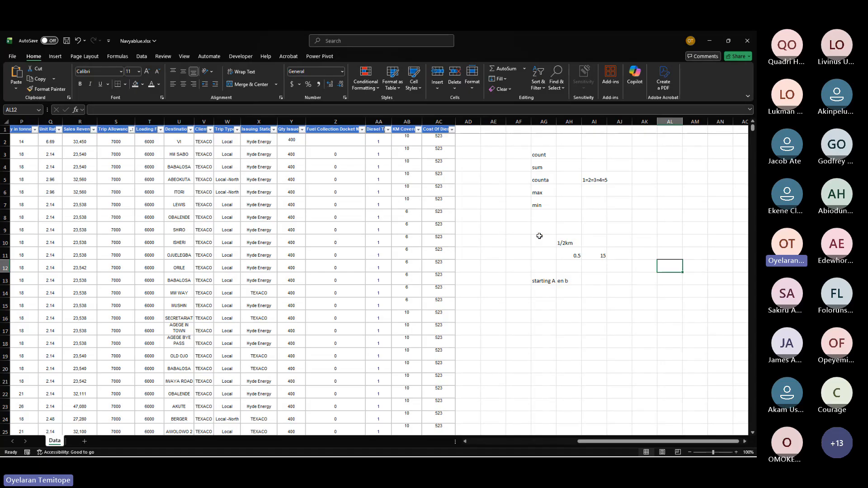
pyautogui.moveTo(539, 236); pyautogui.dragTo(645, 283)
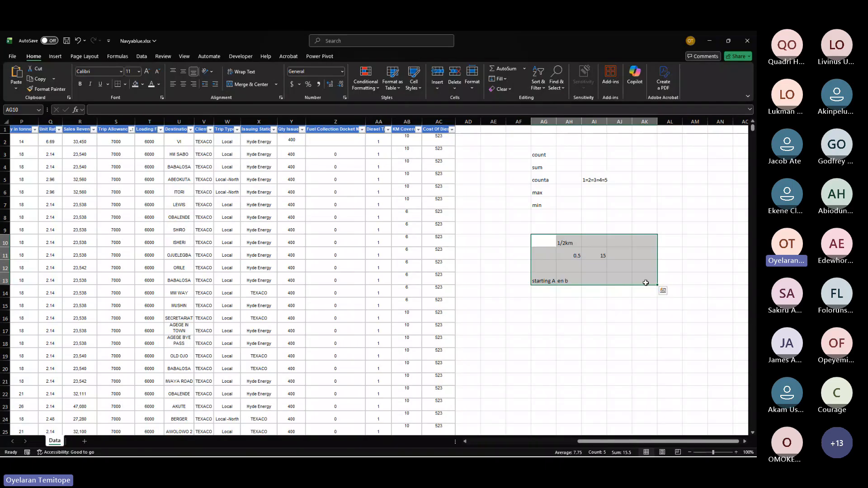
pyautogui.click(641, 265)
pyautogui.write('15')
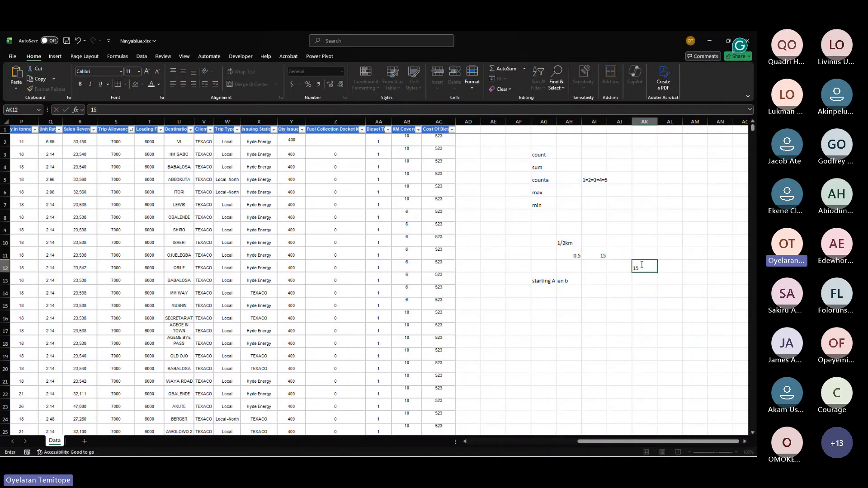
pyautogui.click(611, 239)
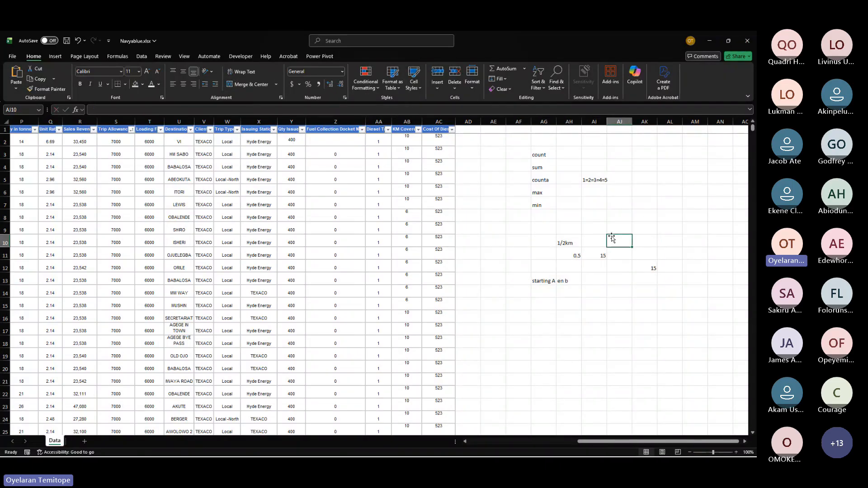
# Step: Enter 10 in cell AK8 and 50 in cell AL8
pyautogui.click(642, 212)
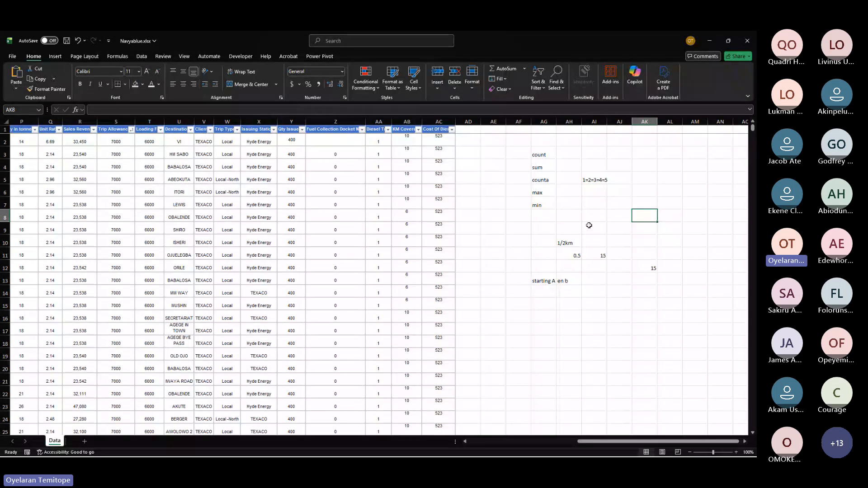
pyautogui.moveTo(525, 223); pyautogui.dragTo(641, 300)
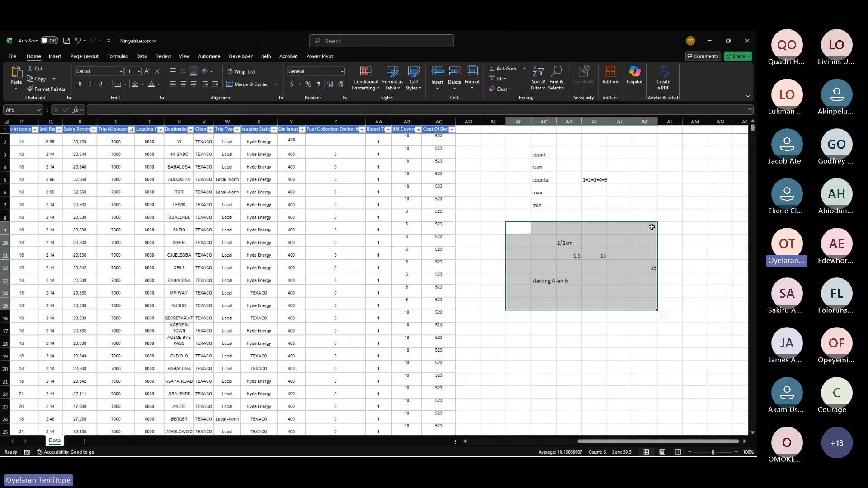
pyautogui.click(644, 215)
pyautogui.write('10')
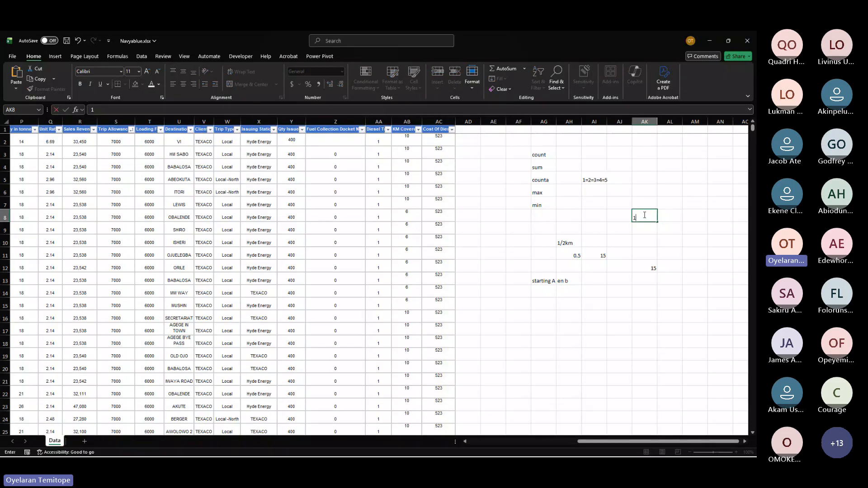
pyautogui.click(663, 220)
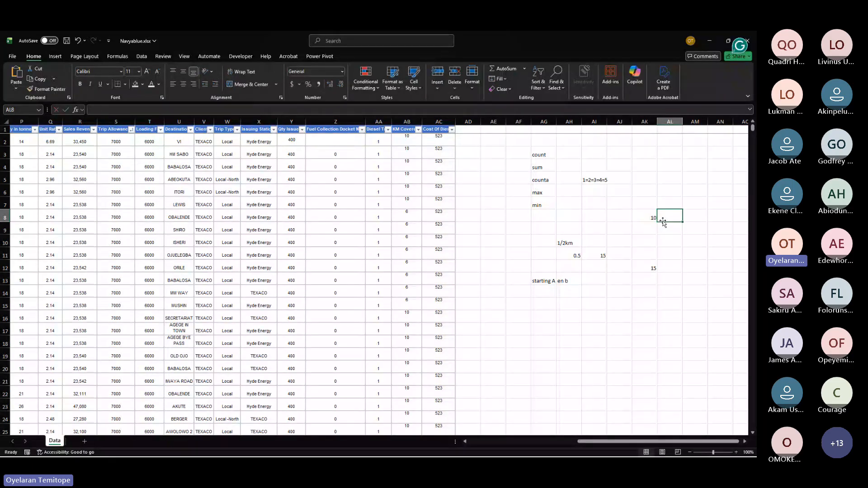
pyautogui.write('50')
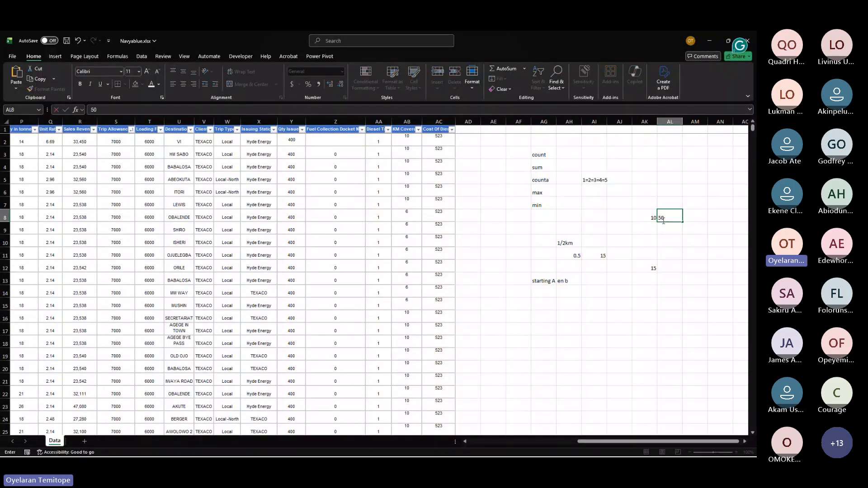
pyautogui.press('Return')
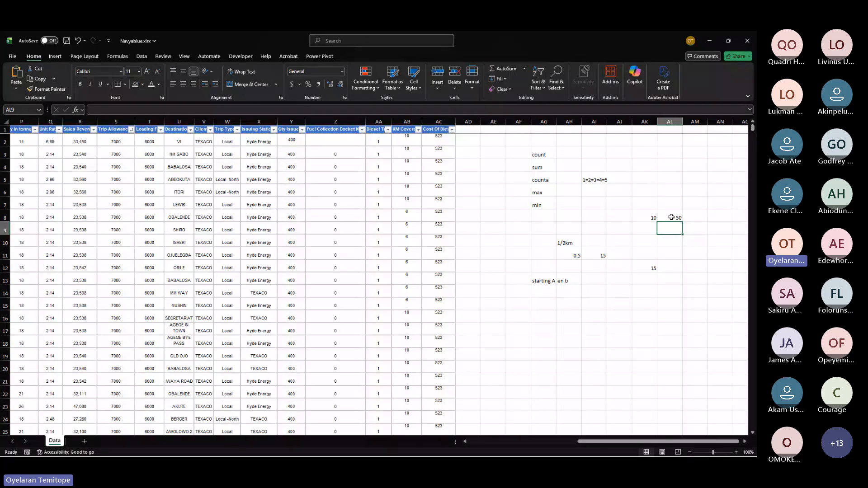
pyautogui.click(671, 217)
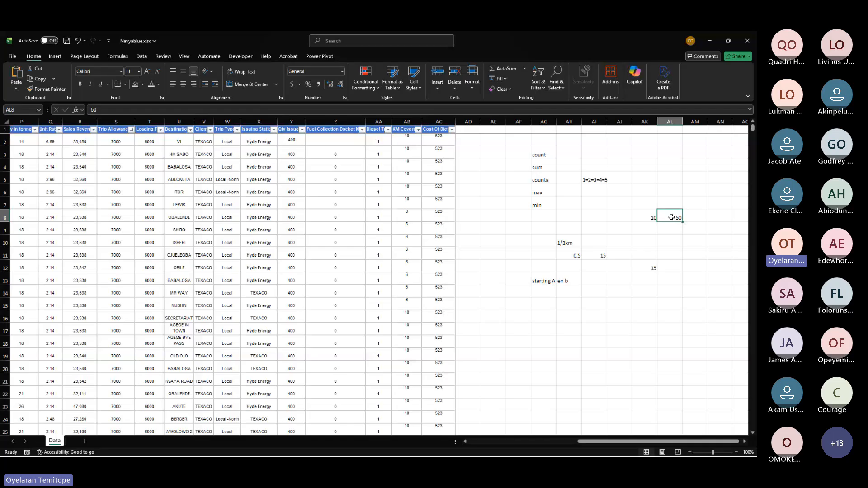
# Step: Select the block AG8:AK10 in the summary area to check its status-bar count, average and sum
pyautogui.click(674, 230)
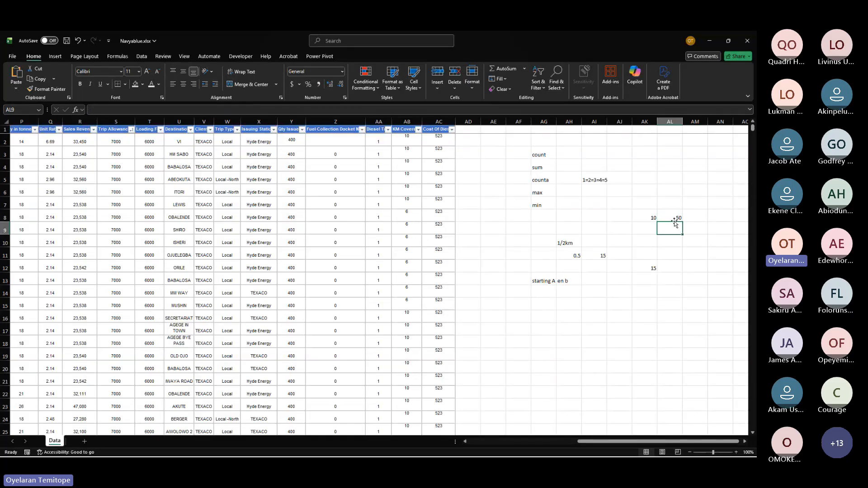
pyautogui.click(672, 217)
pyautogui.click(672, 229)
pyautogui.moveTo(544, 218); pyautogui.dragTo(635, 235)
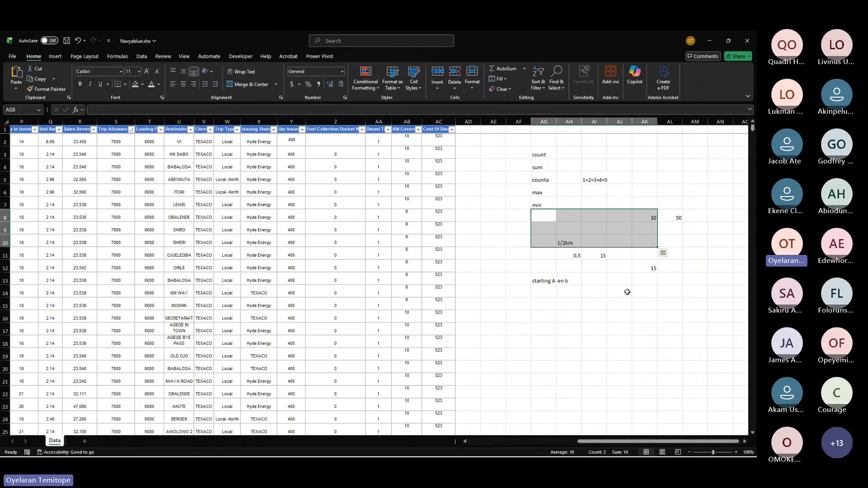
# Step: Switch to the Teams meeting, lower a participant's raised hand from the participants list, and return to the workbook
pyautogui.hotkey('alt', 'Tab')
pyautogui.moveTo(627, 292)
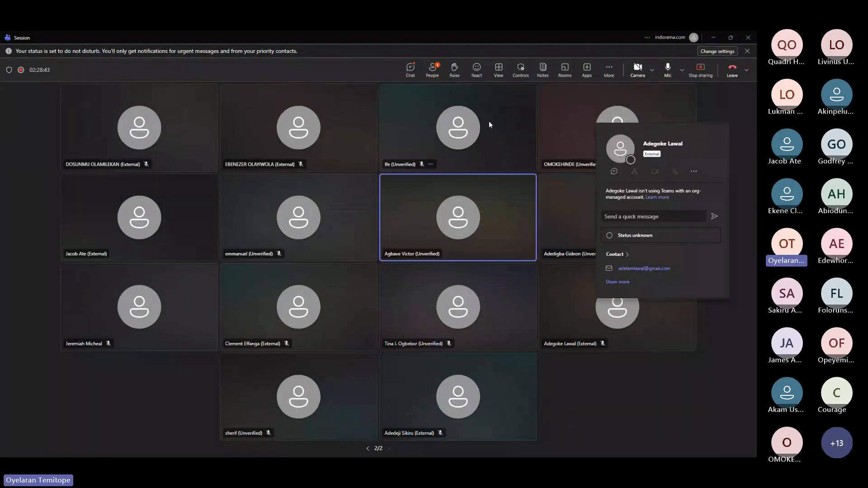
pyautogui.click(432, 69)
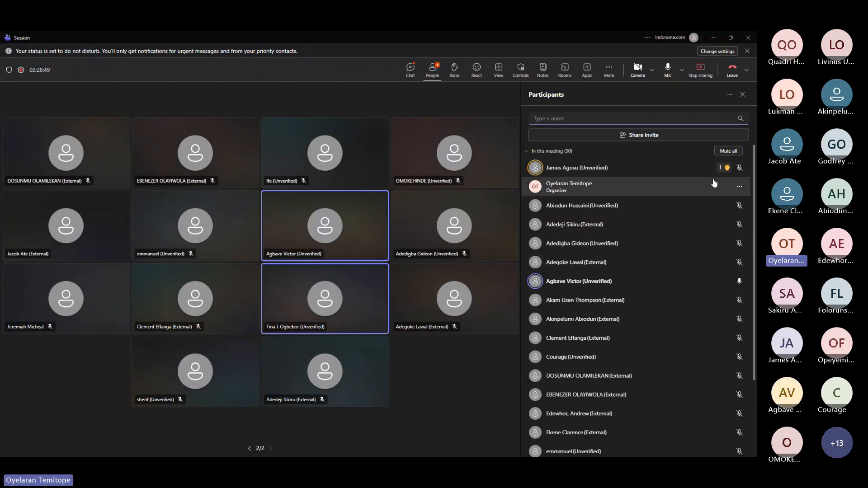
pyautogui.click(738, 169)
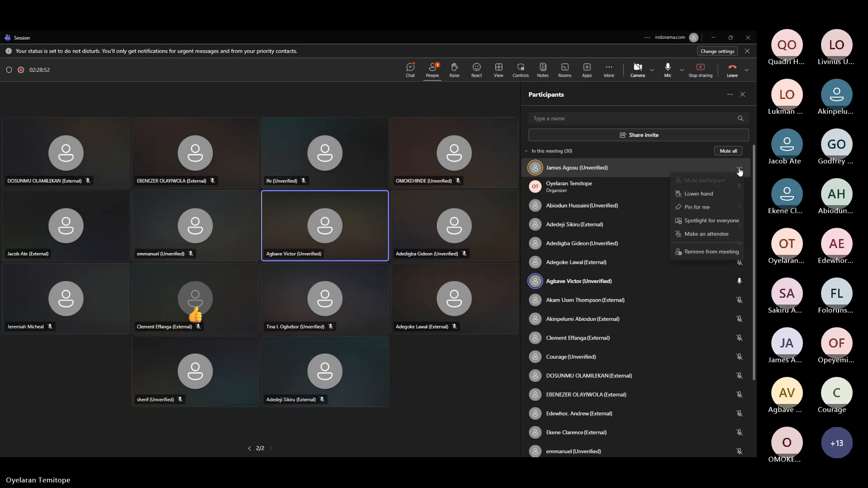
pyautogui.click(703, 197)
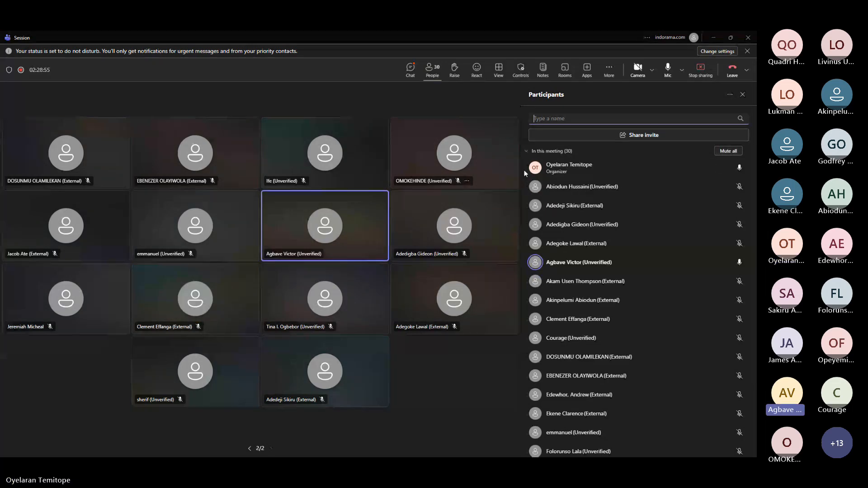
pyautogui.click(714, 39)
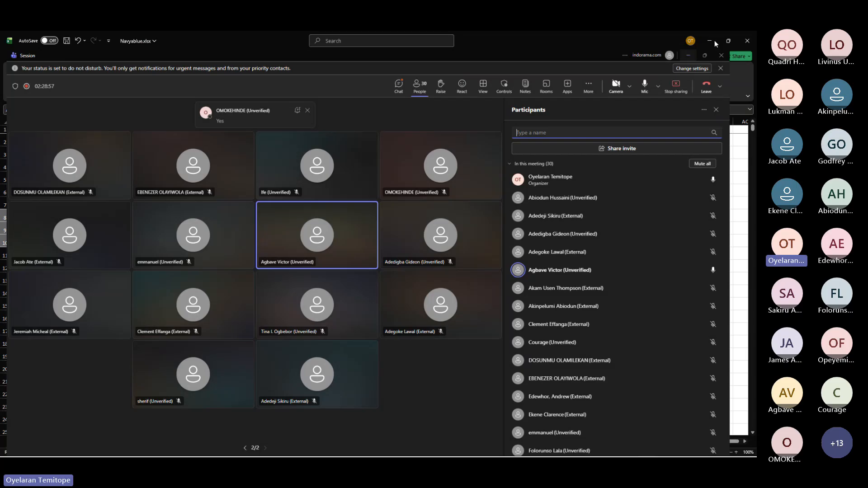
pyautogui.click(716, 44)
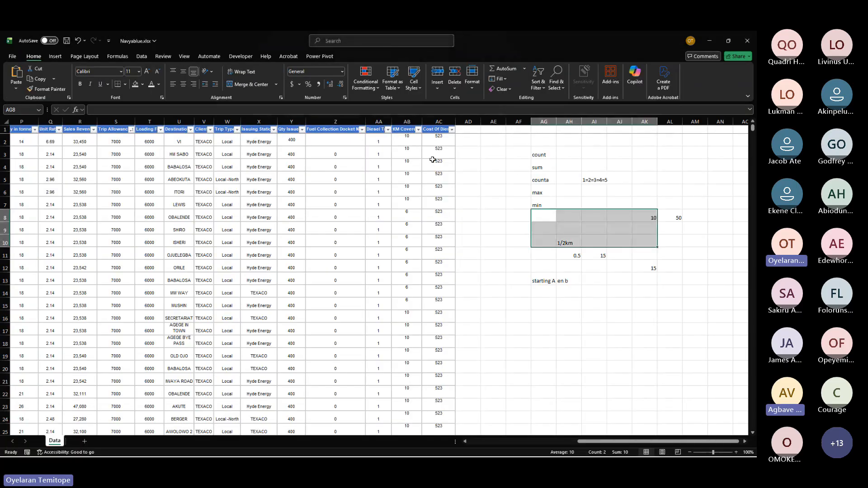
# Step: Browse across the delivery data columns and the summary labels, zooming in on the data table
pyautogui.hscroll(-6, 432, 159)
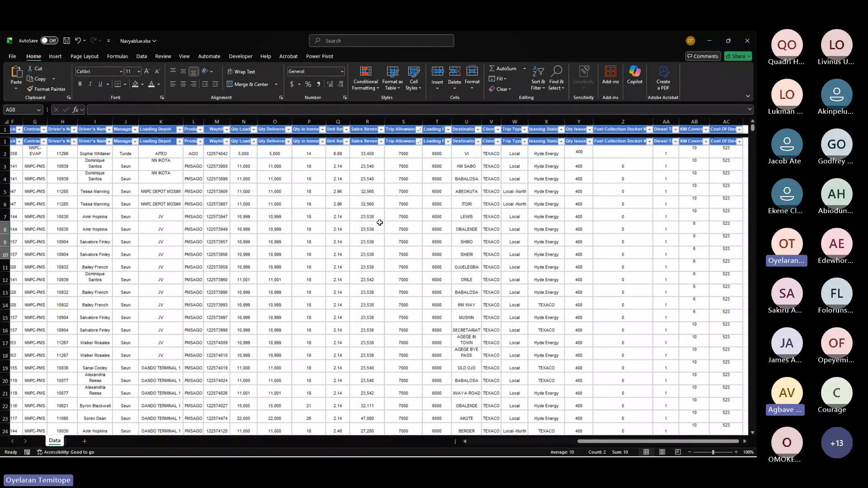
pyautogui.hscroll(-2, 136, 201)
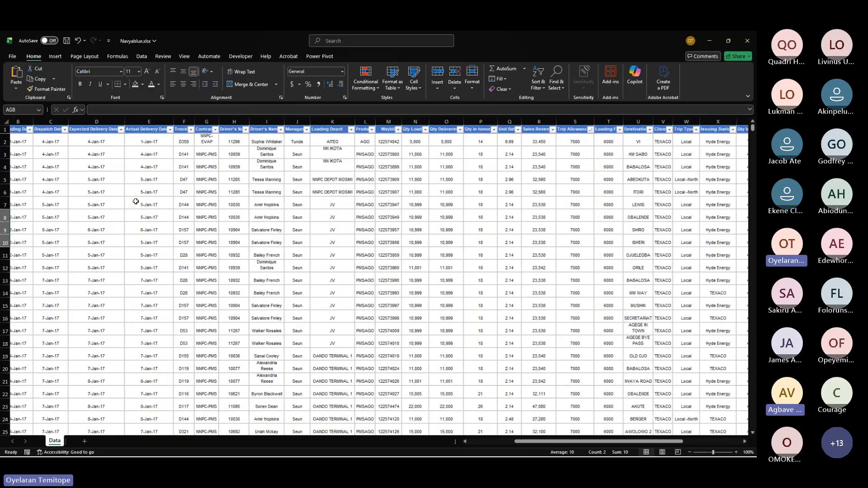
pyautogui.hscroll(4, 136, 202)
pyautogui.scroll(-1, 136, 201)
pyautogui.scroll(2, 135, 201)
pyautogui.hscroll(6, 136, 202)
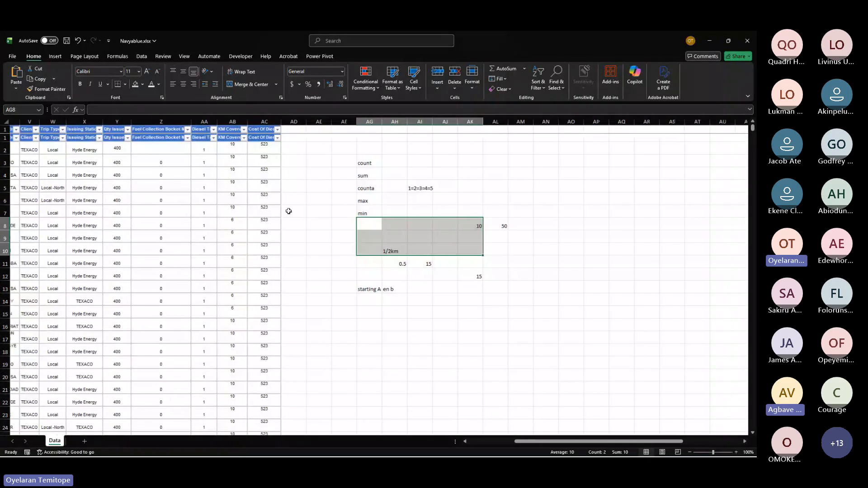
pyautogui.click(348, 177)
pyautogui.hscroll(-5, 314, 202)
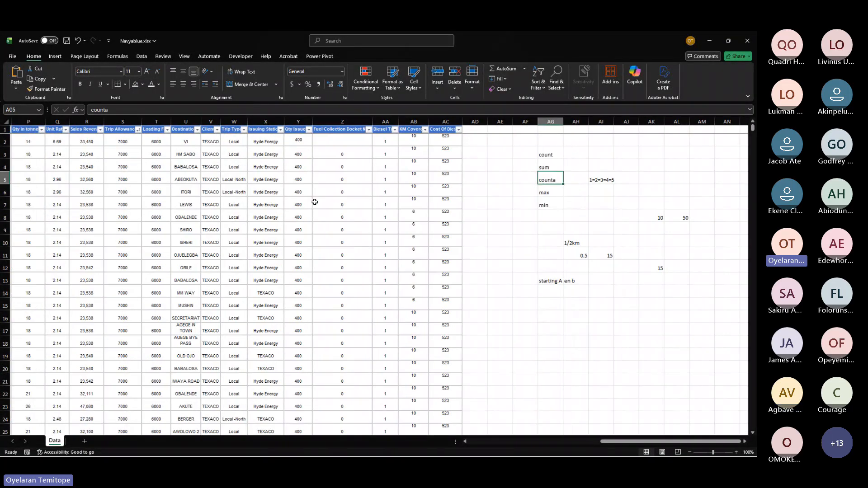
pyautogui.hscroll(-3, 315, 202)
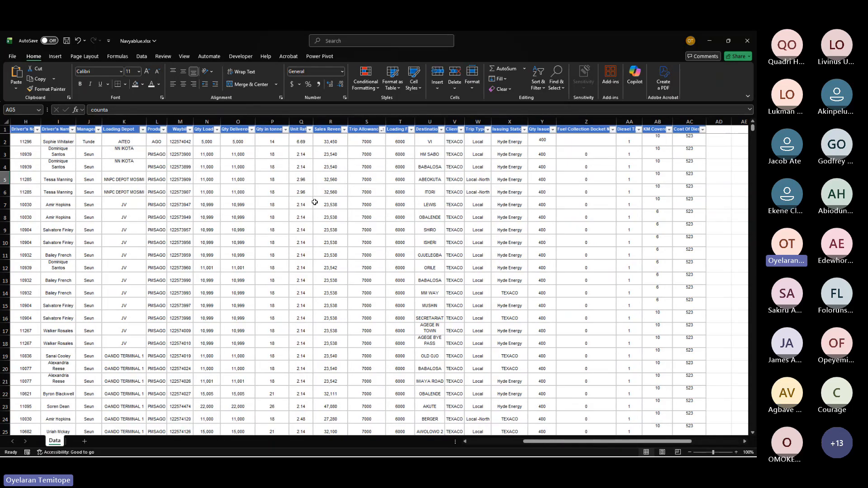
pyautogui.keyDown('ctrl'); pyautogui.scroll(5, 315, 202); pyautogui.keyUp('ctrl')
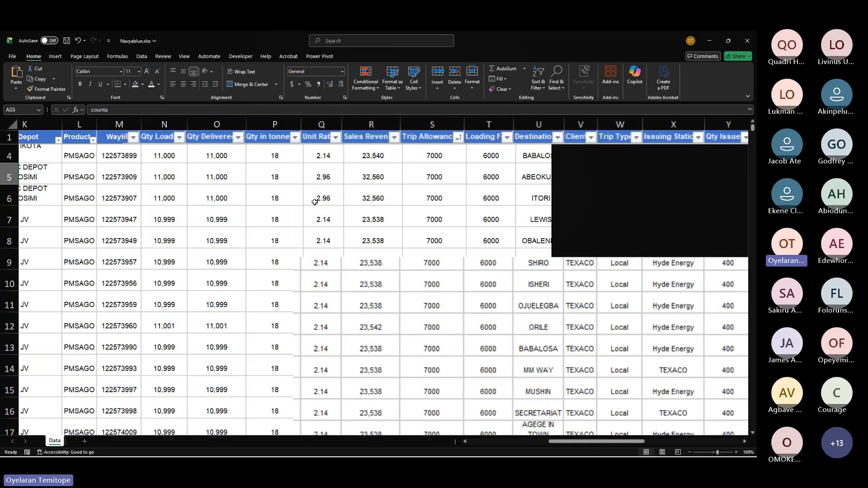
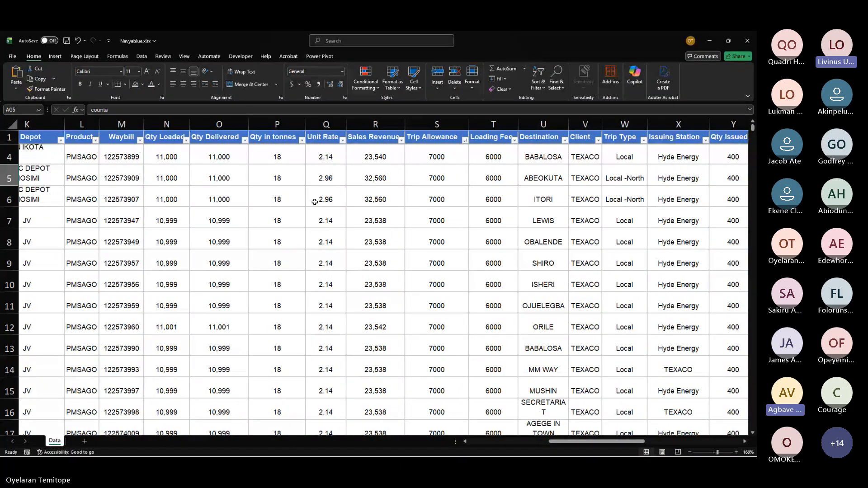
# Step: Clear the scratch summary labels and test values from columns AF through AM
pyautogui.click(168, 121)
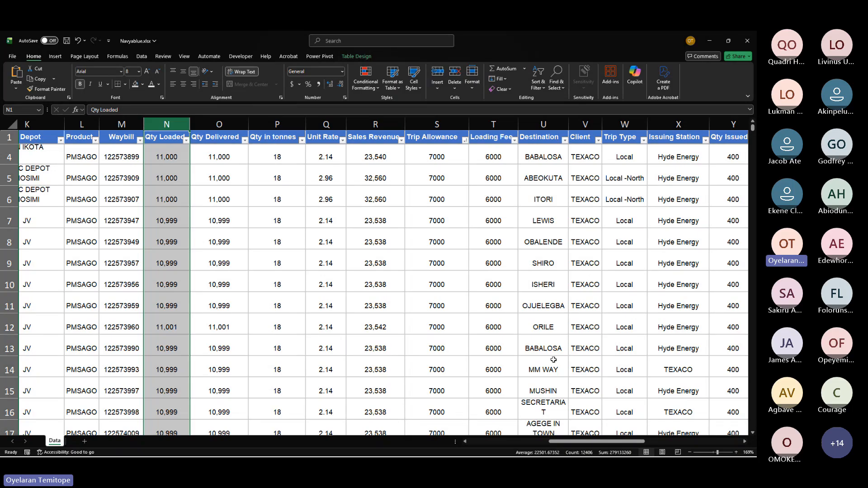
pyautogui.moveTo(552, 456)
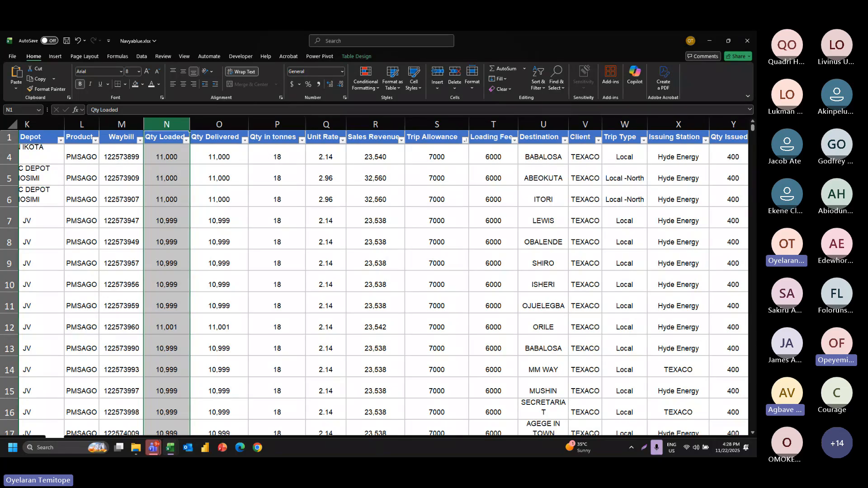
pyautogui.hscroll(4, 270, 260)
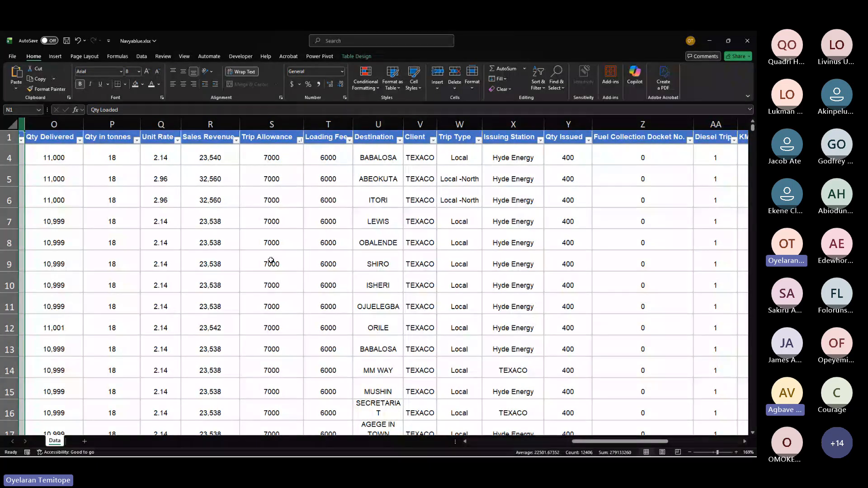
pyautogui.hscroll(8, 270, 261)
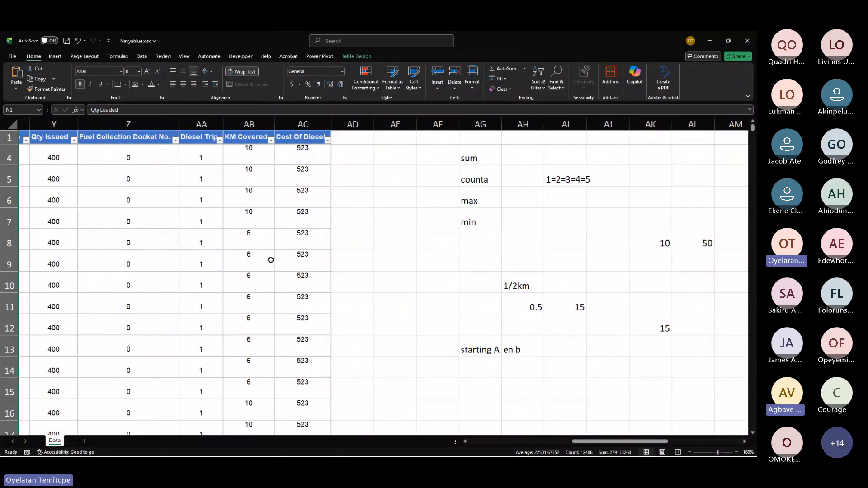
pyautogui.hscroll(-3, 270, 258)
pyautogui.moveTo(293, 139); pyautogui.dragTo(581, 435)
pyautogui.press('Delete')
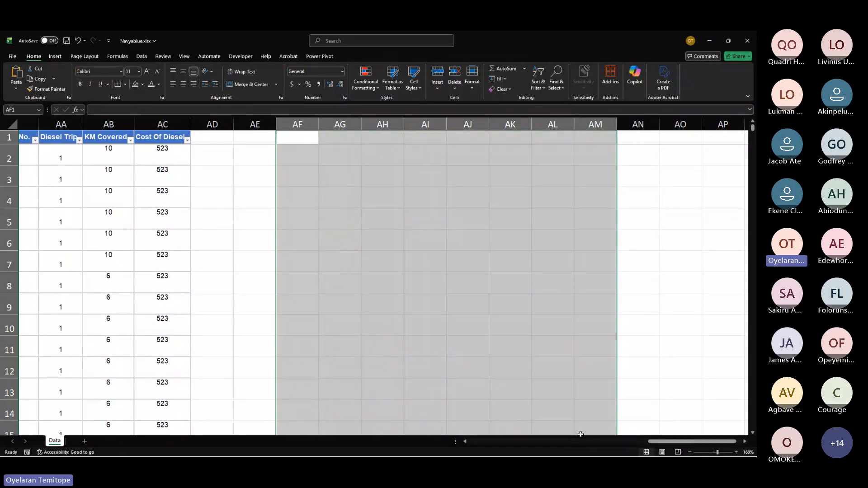
# Step: Select each numeric delivery column in turn, from Qty Loaded to Cost Of Diesel, to read its status-bar count, average and sum
pyautogui.hscroll(-3, 167, 263)
pyautogui.hscroll(-5, 167, 264)
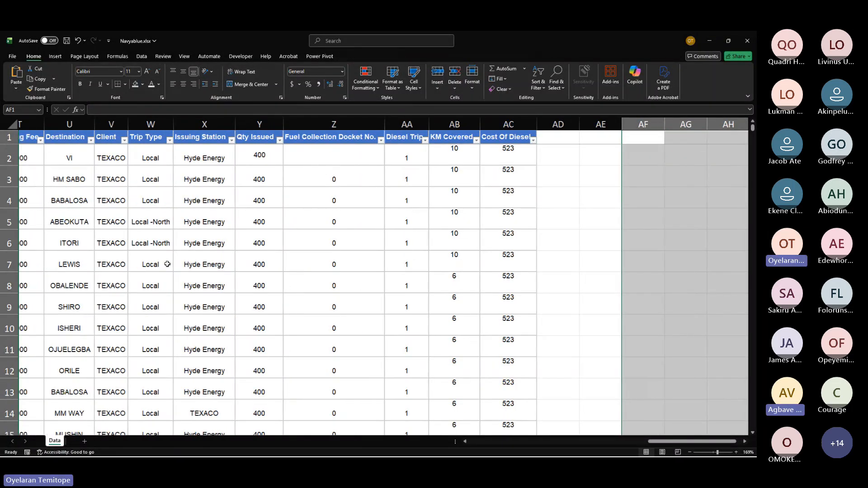
pyautogui.hscroll(-5, 167, 264)
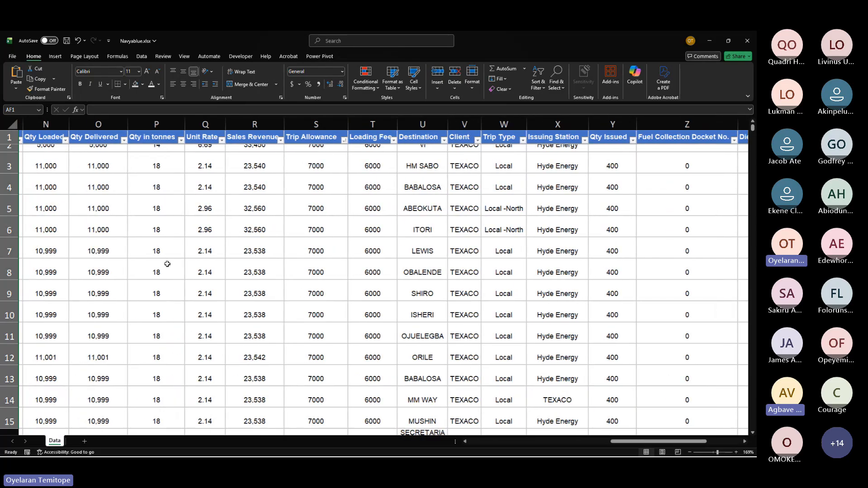
pyautogui.hscroll(-5, 167, 263)
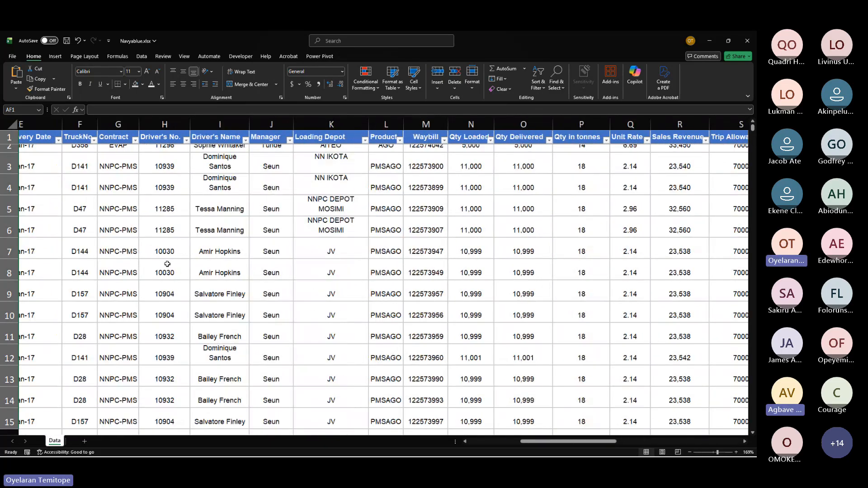
pyautogui.hscroll(2, 167, 264)
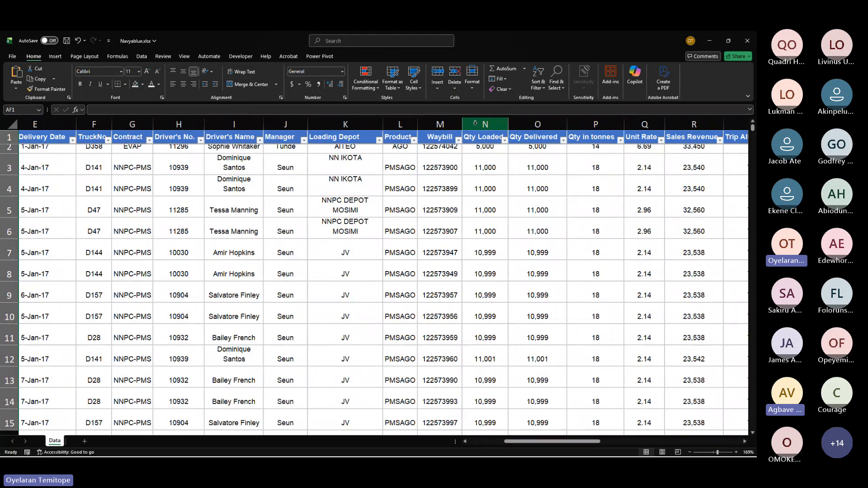
pyautogui.click(482, 124)
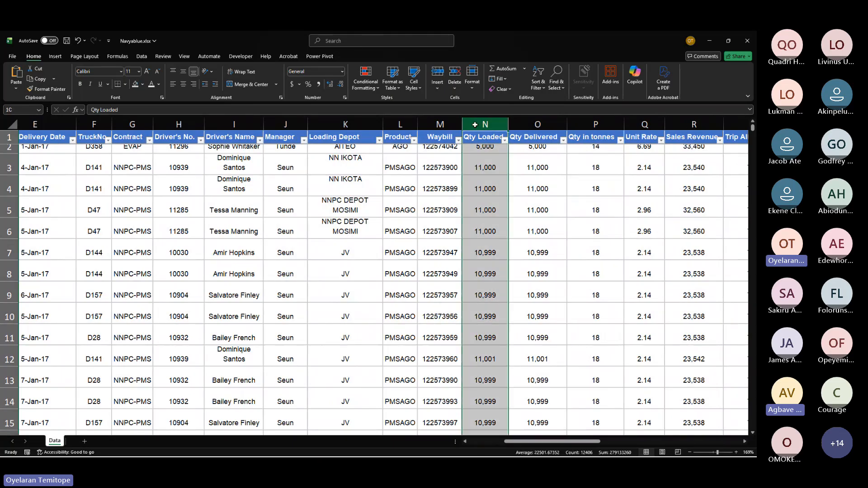
pyautogui.click(548, 118)
pyautogui.hscroll(5, 546, 120)
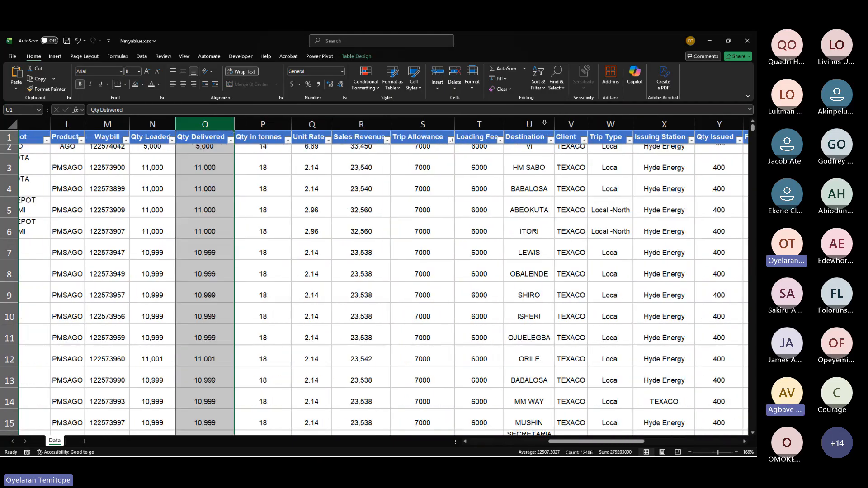
pyautogui.click(273, 124)
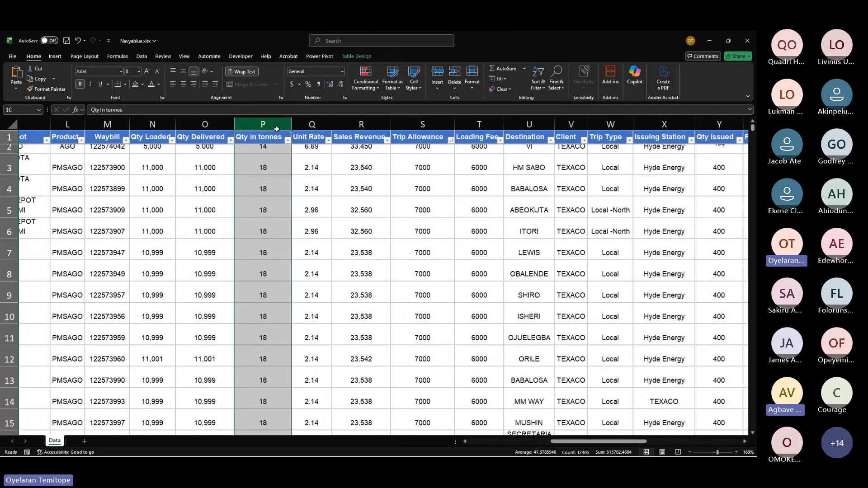
pyautogui.click(322, 122)
pyautogui.click(361, 124)
pyautogui.click(408, 125)
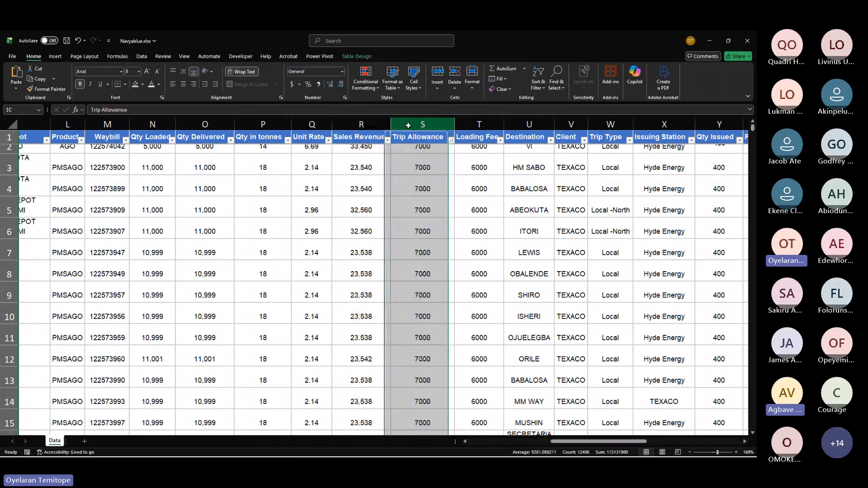
pyautogui.click(479, 124)
pyautogui.hscroll(3, 550, 169)
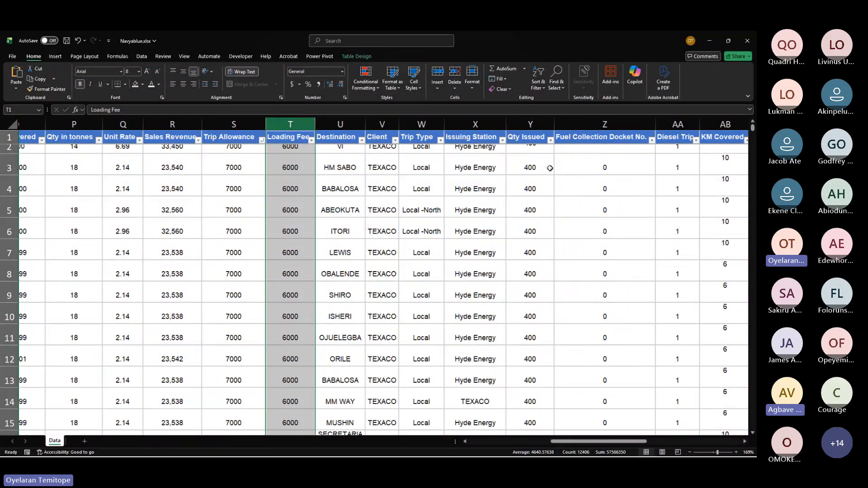
pyautogui.click(524, 121)
pyautogui.hscroll(3, 520, 197)
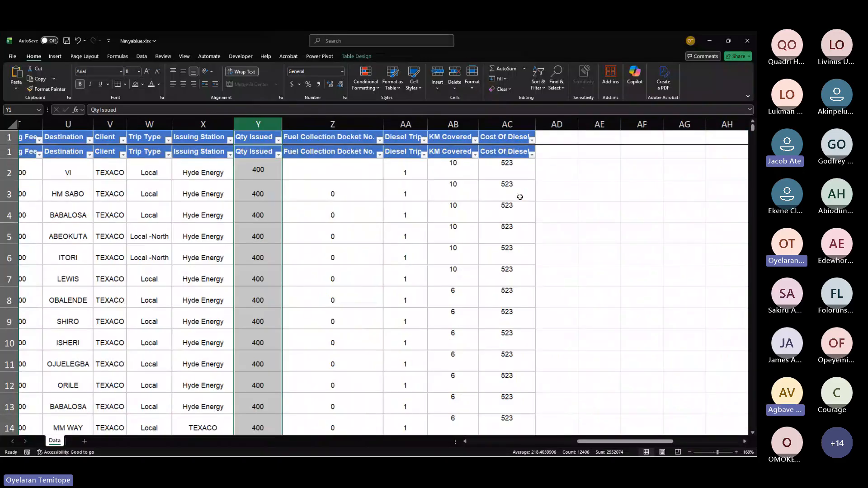
pyautogui.scroll(-1, 397, 181)
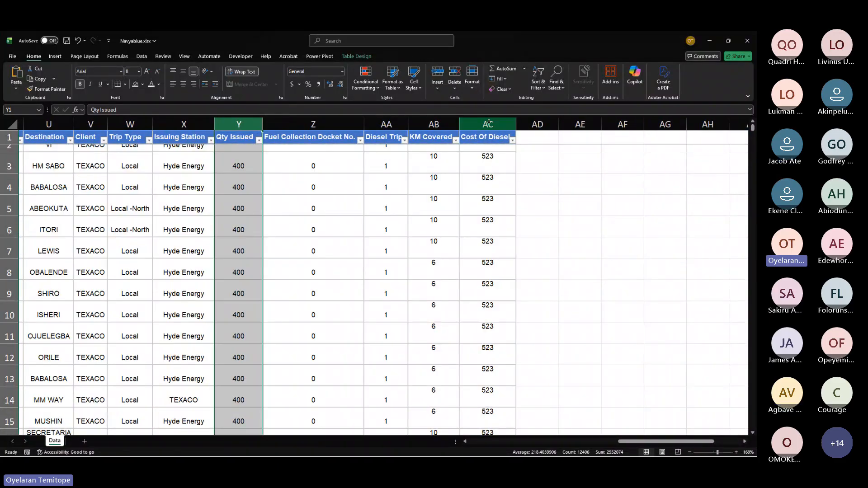
pyautogui.click(435, 124)
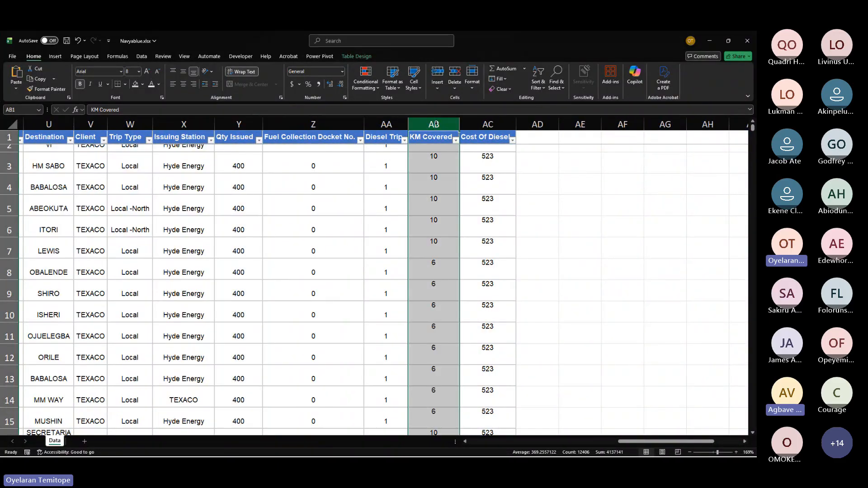
pyautogui.click(491, 123)
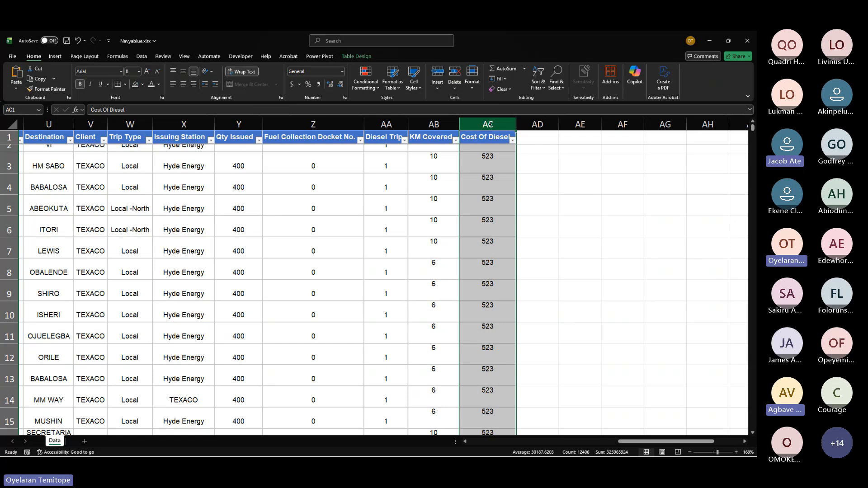
pyautogui.click(613, 207)
pyautogui.hscroll(3, 557, 215)
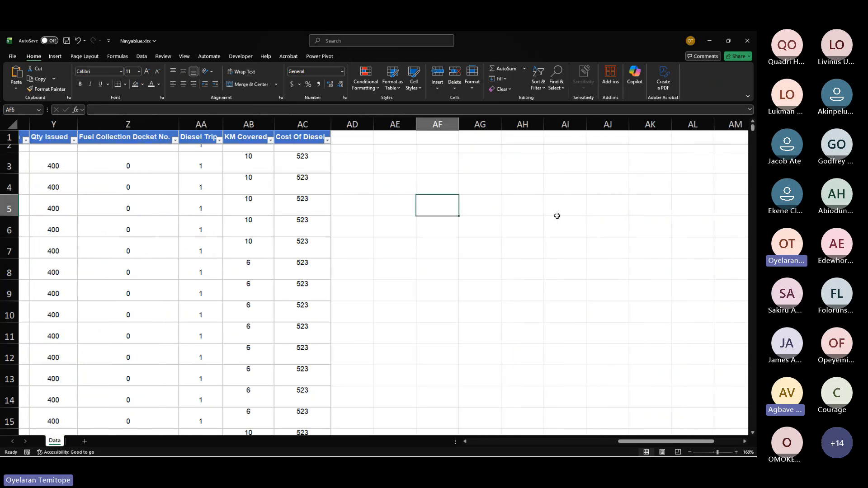
# Step: Enter actual distance in cell AH4 and fit column AH's width to the label
pyautogui.click(381, 181)
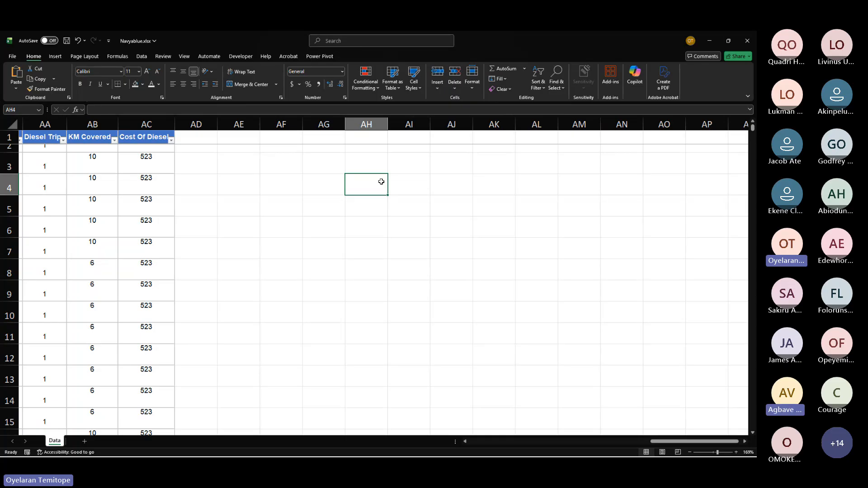
pyautogui.write('actu')
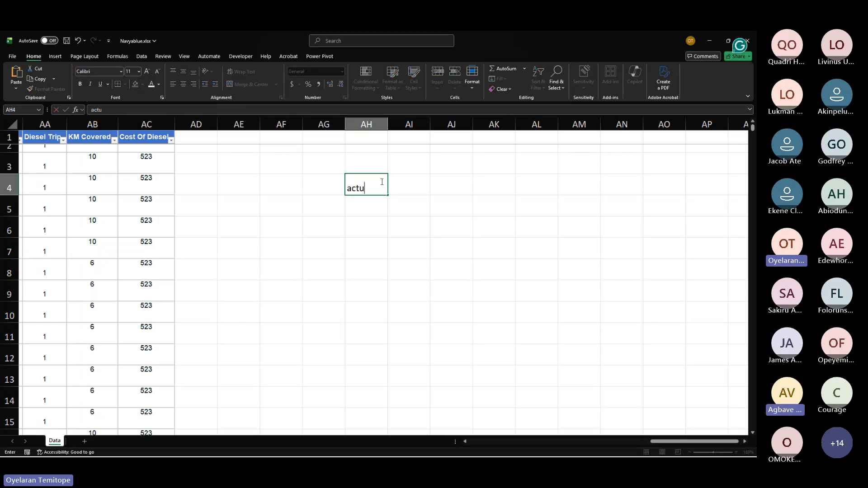
pyautogui.write('al distance')
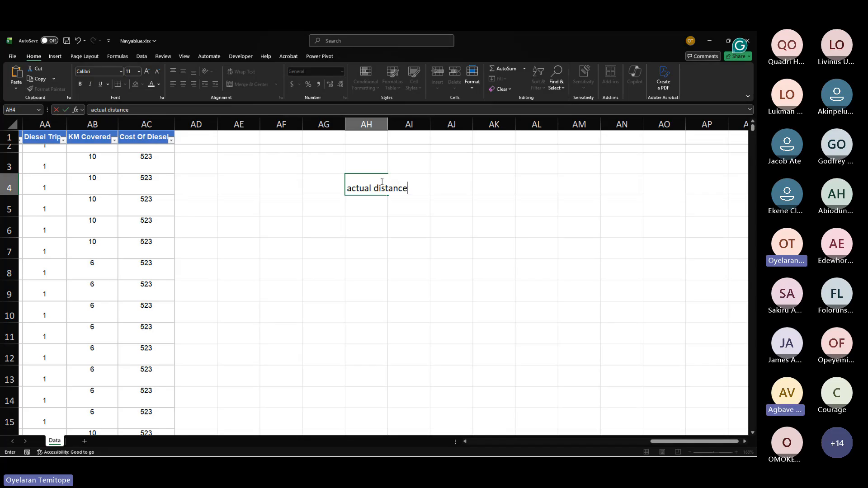
pyautogui.press('Return')
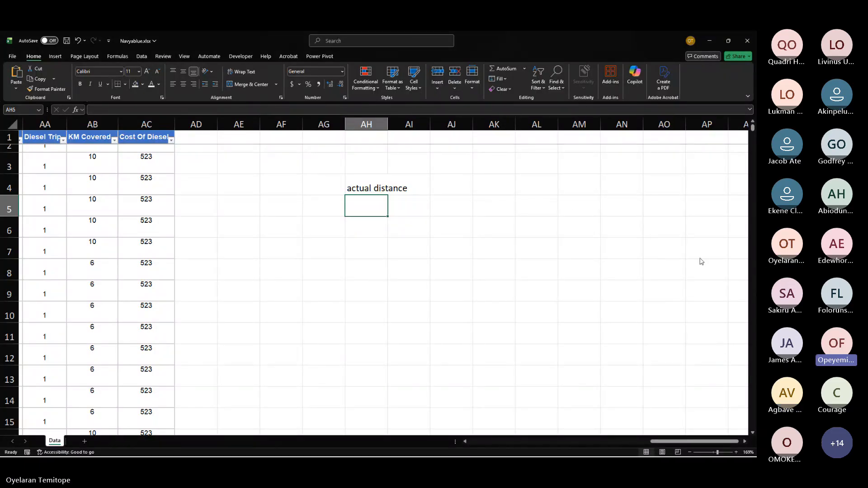
pyautogui.doubleClick(387, 124)
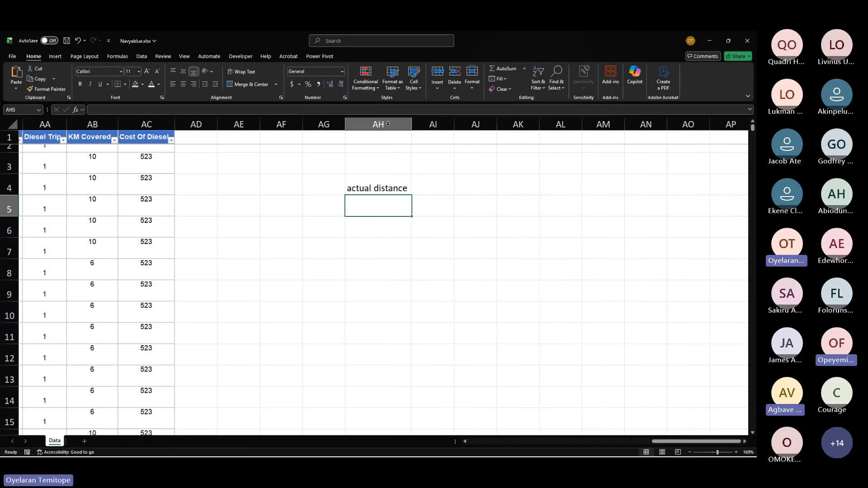
# Step: Extend the AH4 label to actual distance covered, then clear the cell
pyautogui.click(370, 187)
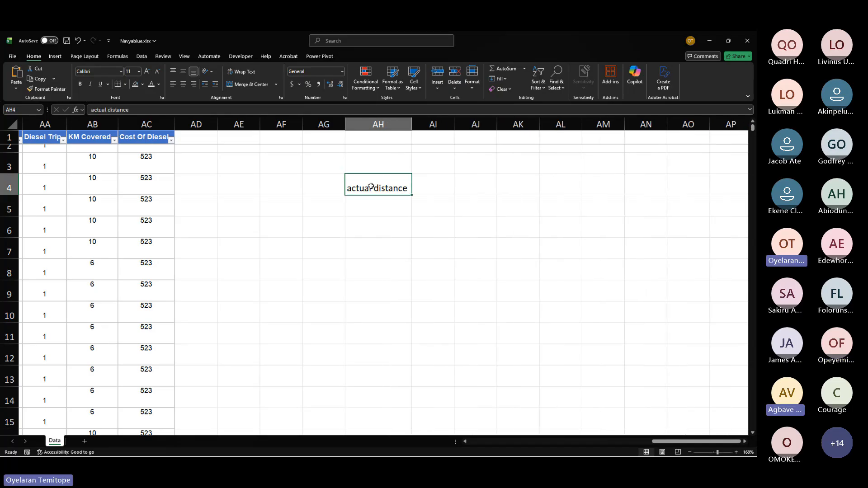
pyautogui.click(172, 111)
pyautogui.write('cover')
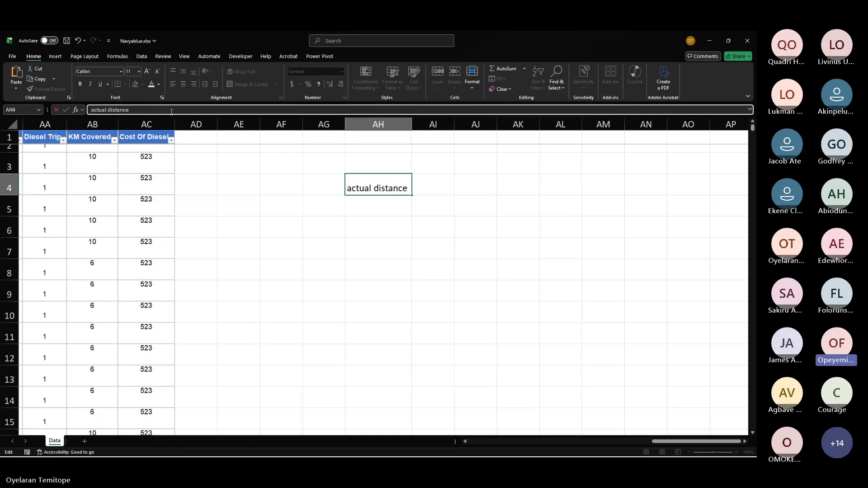
pyautogui.write('ed')
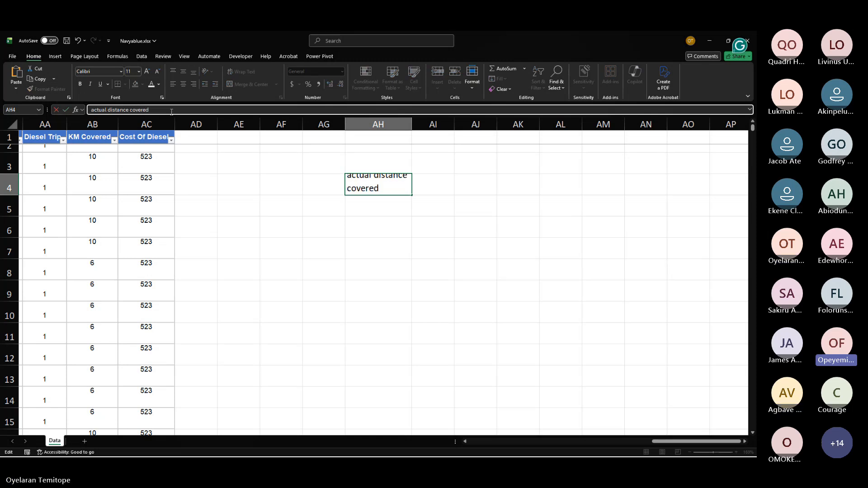
pyautogui.press('Return')
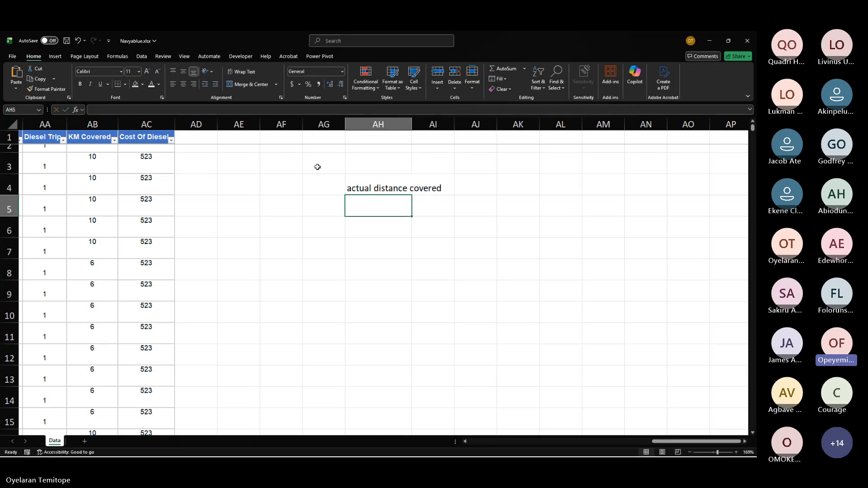
pyautogui.click(393, 185)
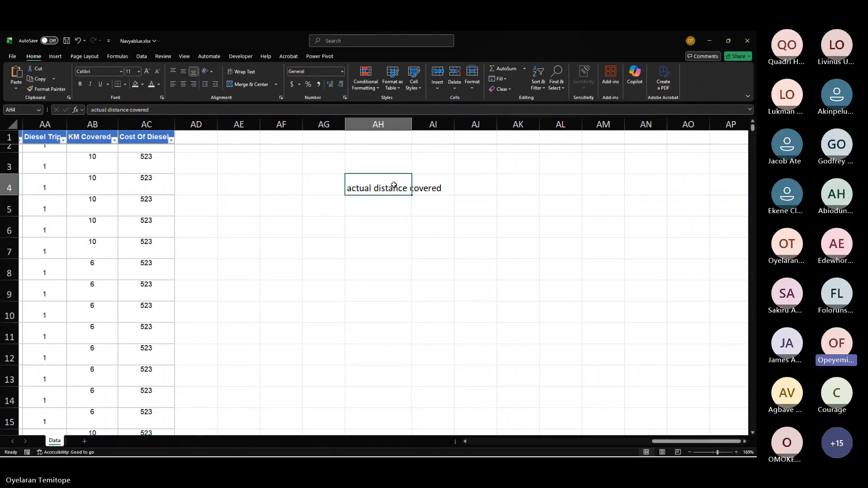
pyautogui.press('Delete')
# Step: Scroll through the delivery table and select the Qty Loaded column to read its status-bar total
pyautogui.hscroll(-1, 393, 185)
pyautogui.hscroll(-10, 393, 185)
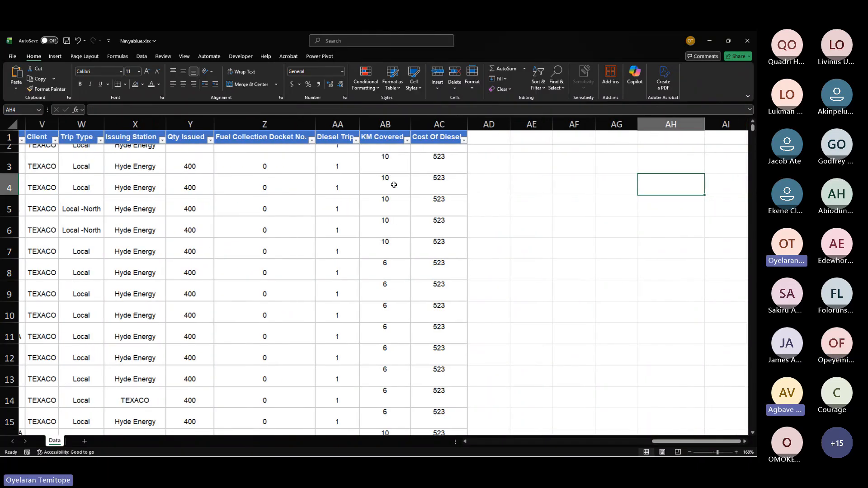
pyautogui.scroll(1, 393, 185)
pyautogui.scroll(-3, 394, 185)
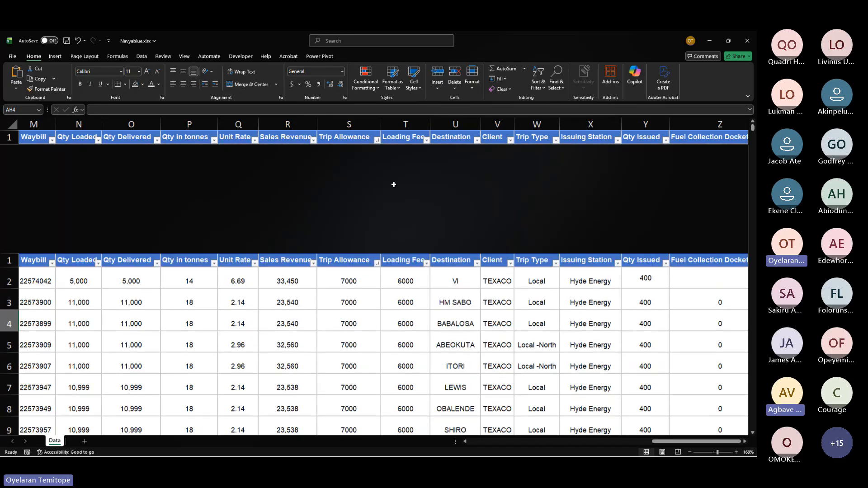
pyautogui.hscroll(1, 394, 185)
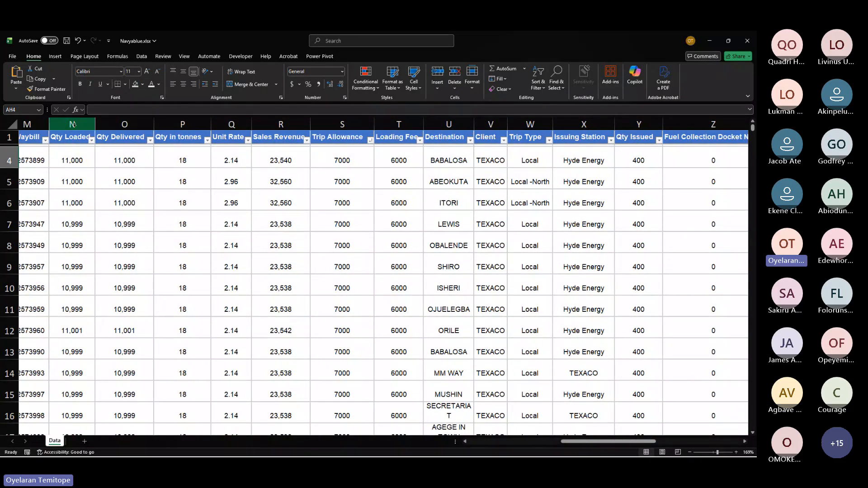
pyautogui.click(72, 124)
pyautogui.hscroll(10, 292, 233)
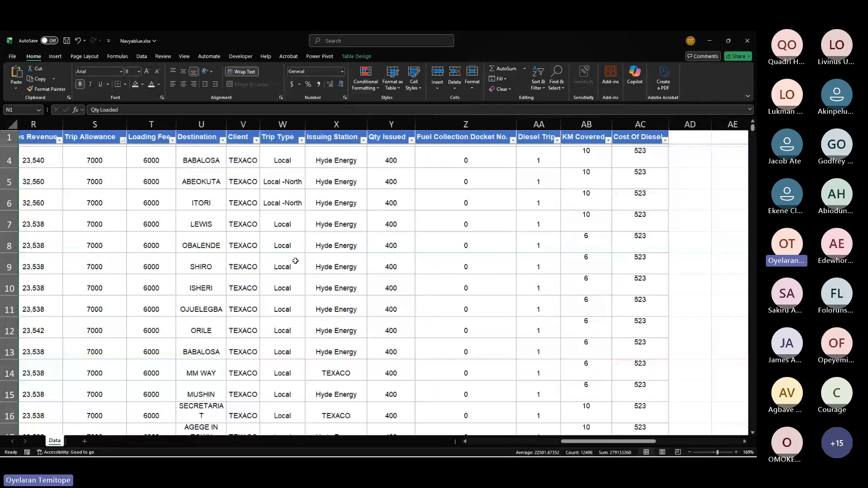
# Step: Enter the label Quantity Loaded in cell AF5
pyautogui.click(333, 183)
pyautogui.write('=')
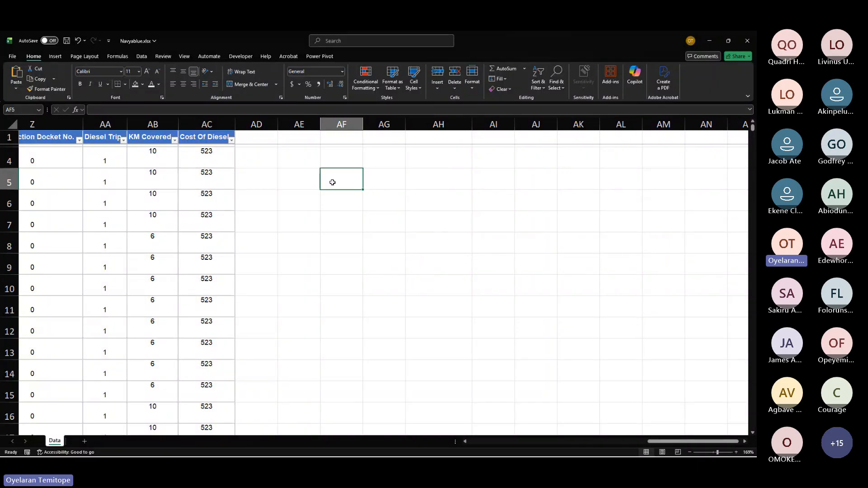
pyautogui.press('BackSpace')
pyautogui.write('Q')
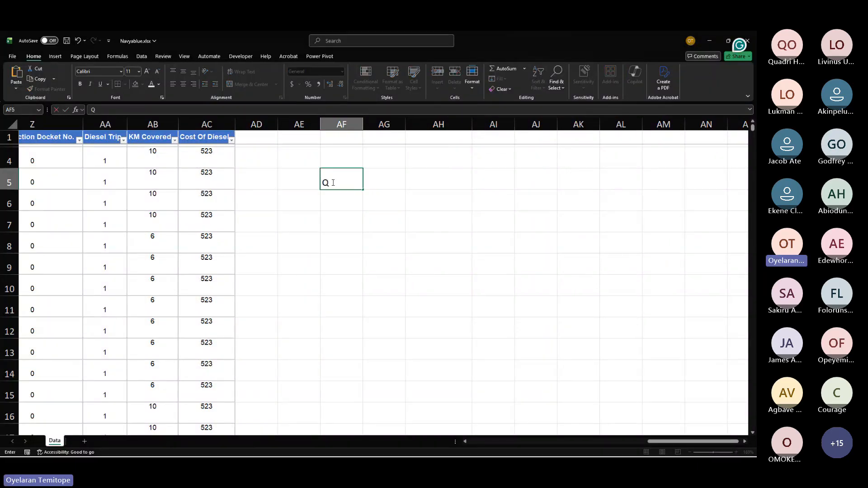
pyautogui.write('uantity')
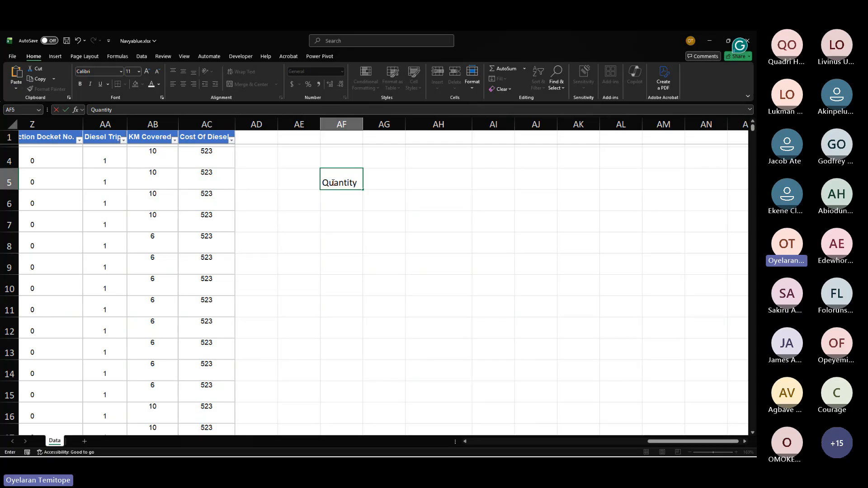
pyautogui.write(' Loaded')
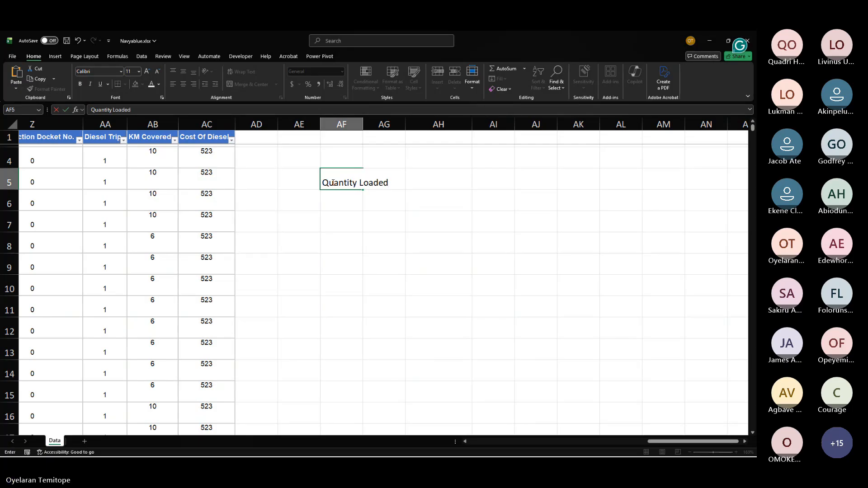
pyautogui.press('Return')
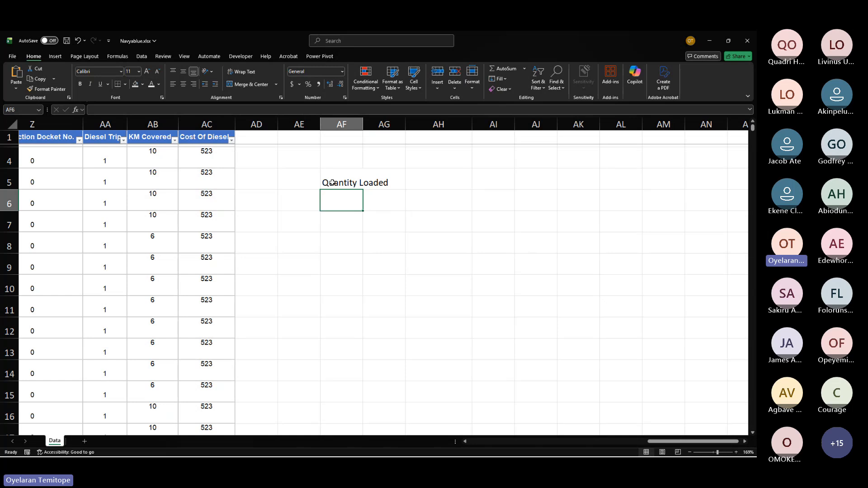
# Step: In cell AF6, enter a SUM formula adding cells AH5, AH6 and AH7 as separate arguments
pyautogui.write('=')
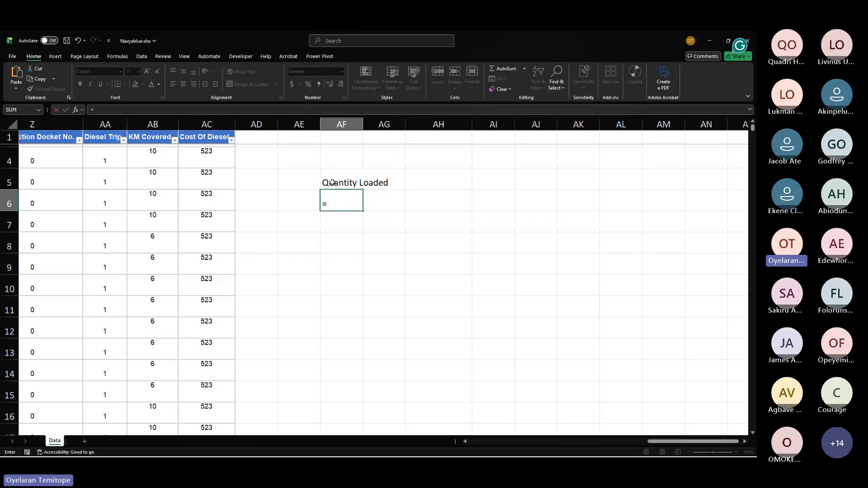
pyautogui.write('sum')
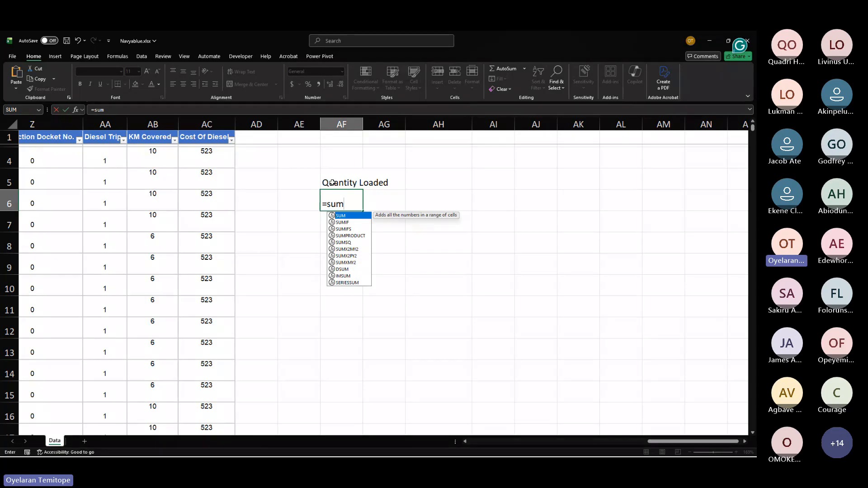
pyautogui.press('BackSpace')
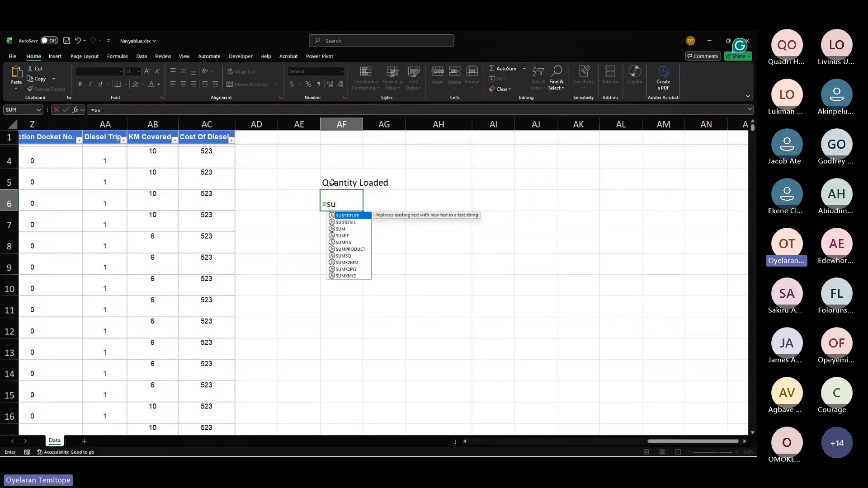
pyautogui.press('Down')
pyautogui.press('Down')
pyautogui.press('Down')
pyautogui.press('Down')
pyautogui.press('Down')
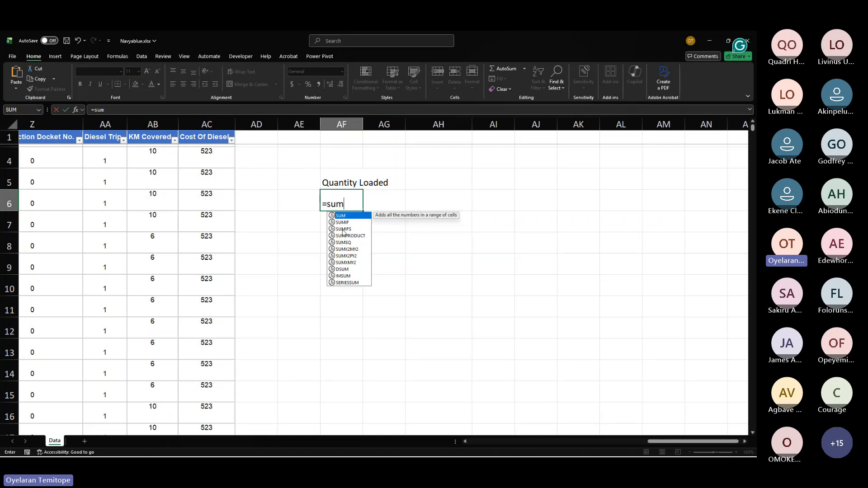
pyautogui.press('Tab')
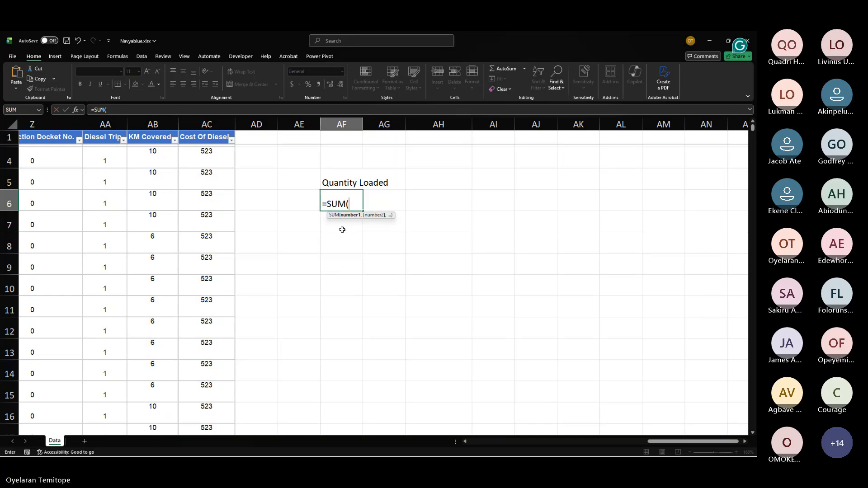
pyautogui.press('BackSpace')
pyautogui.press('BackSpace')
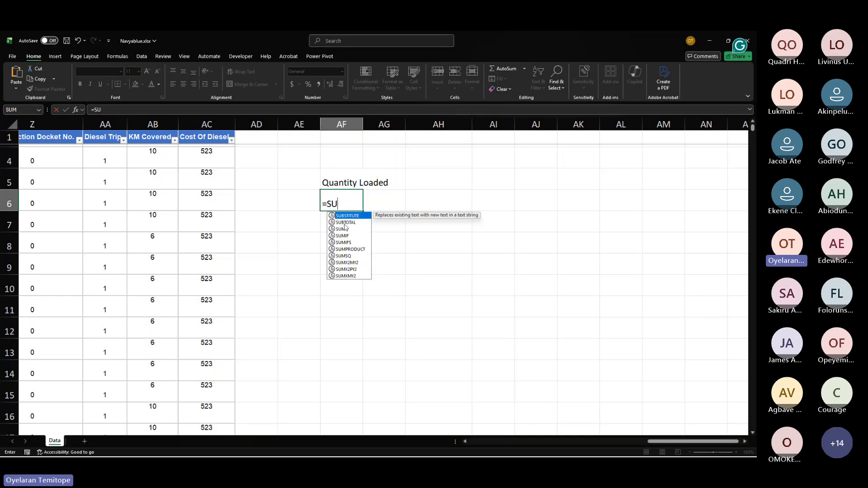
pyautogui.click(340, 229)
pyautogui.doubleClick(340, 230)
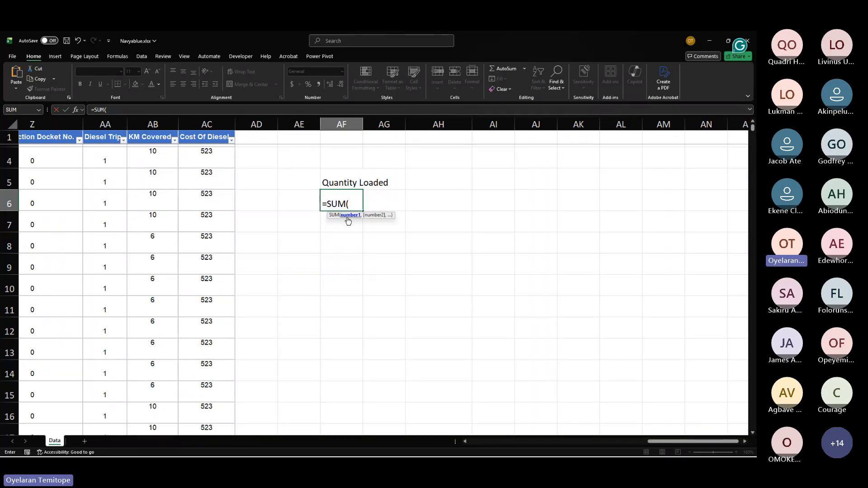
pyautogui.press('BackSpace')
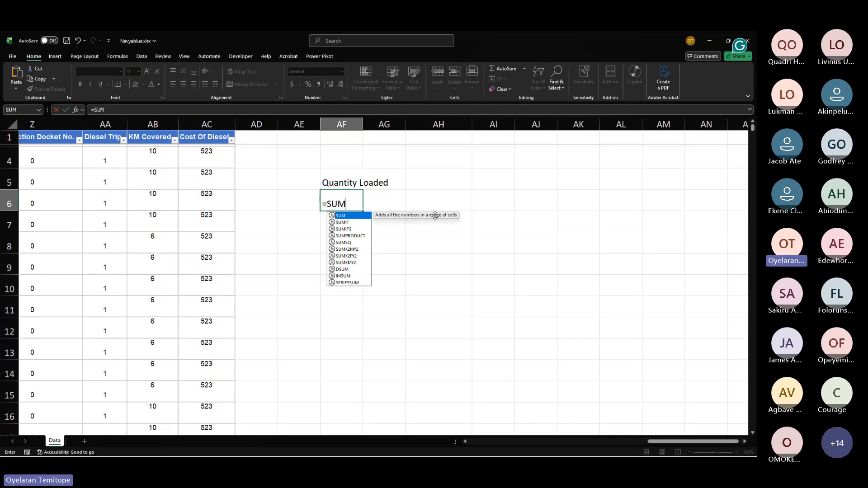
pyautogui.write('(')
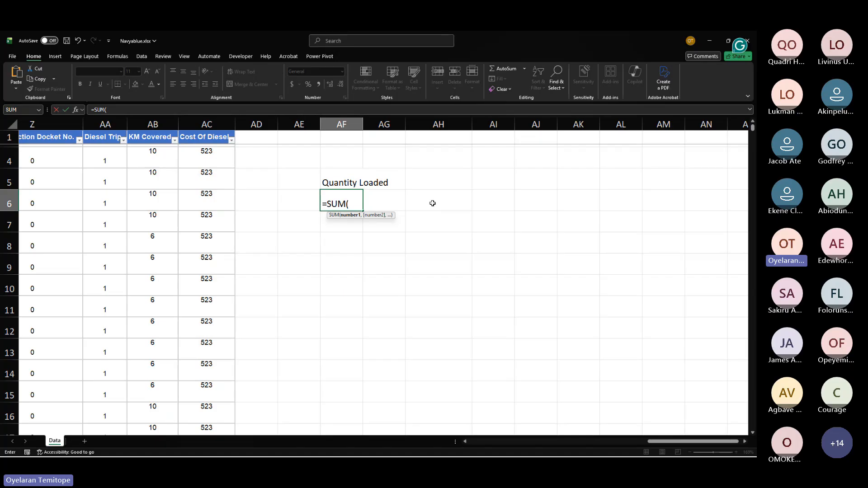
pyautogui.click(423, 185)
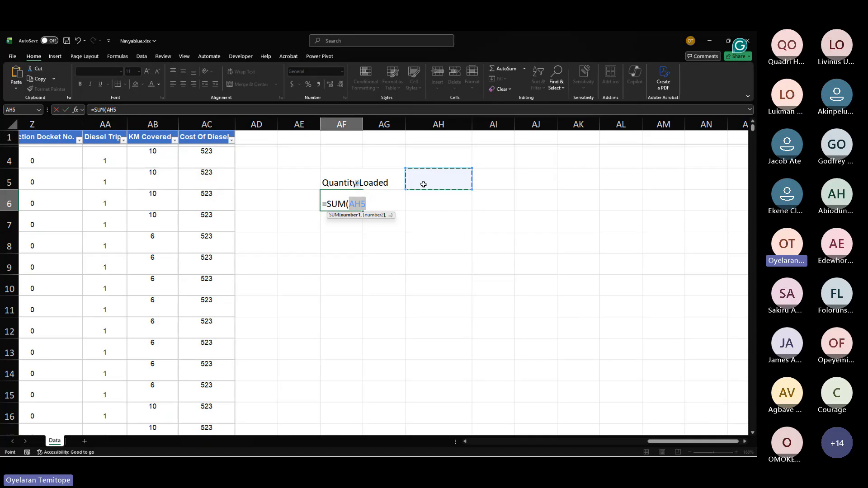
pyautogui.write(',')
pyautogui.click(440, 207)
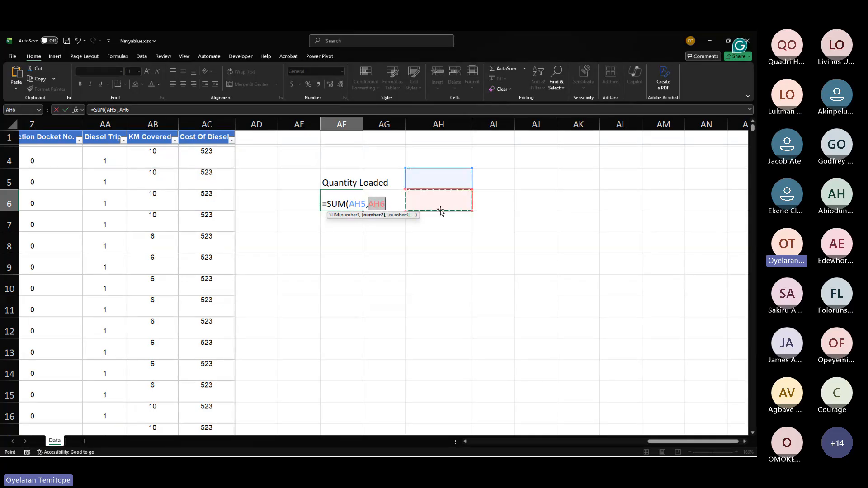
pyautogui.write(',')
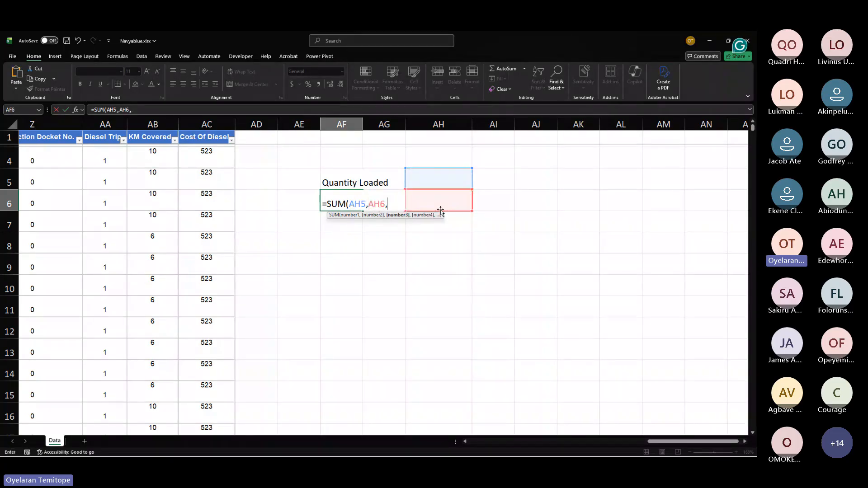
pyautogui.click(450, 225)
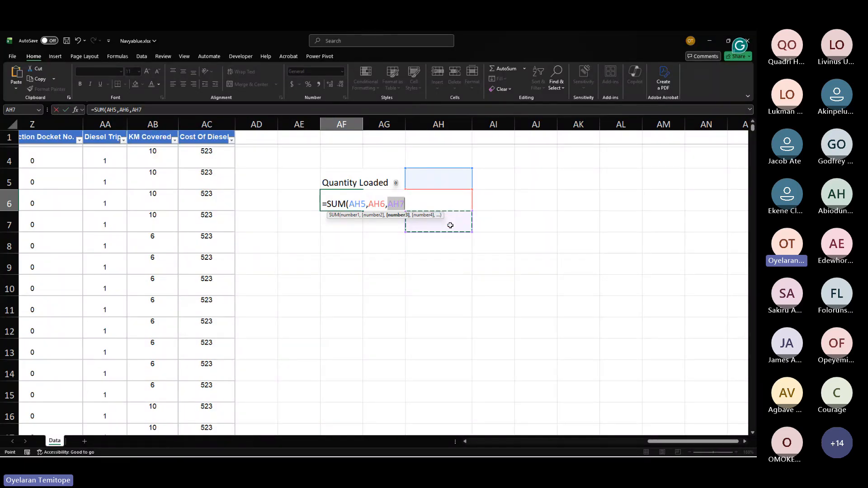
pyautogui.press('Return')
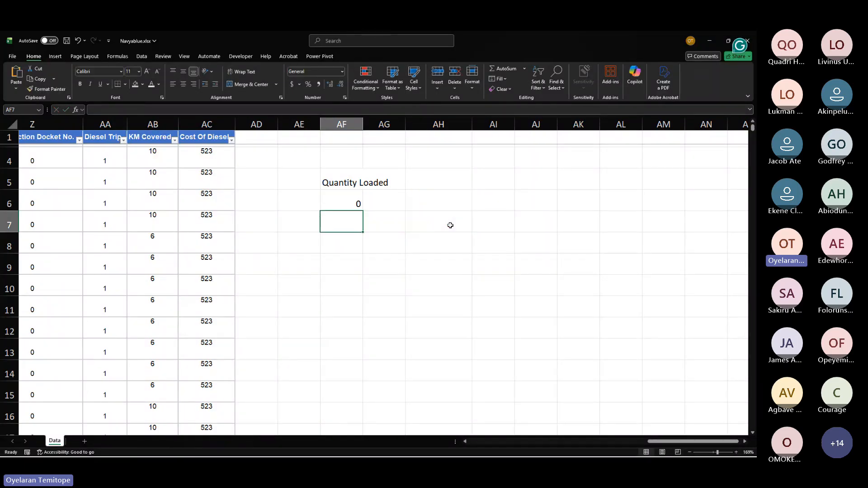
# Step: Enter test values 6, 7 and 4 into cells AH5, AH6 and AH7
pyautogui.click(339, 195)
pyautogui.click(424, 181)
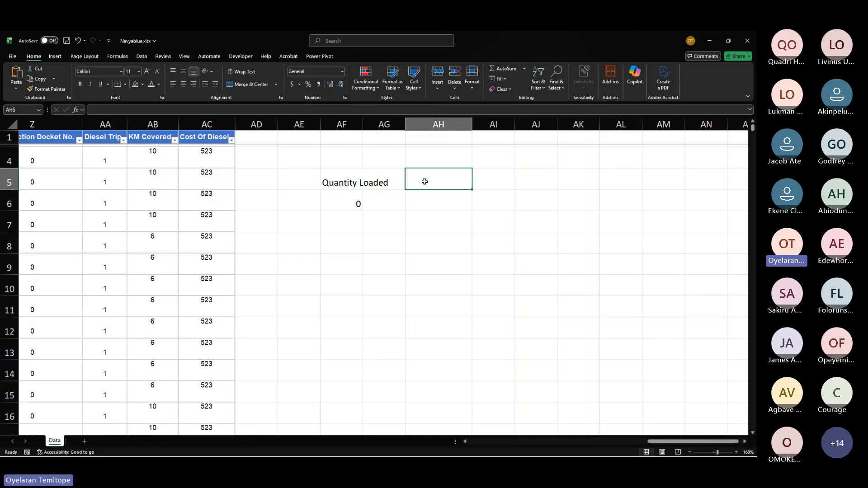
pyautogui.write('6')
pyautogui.press('Return')
pyautogui.write('7')
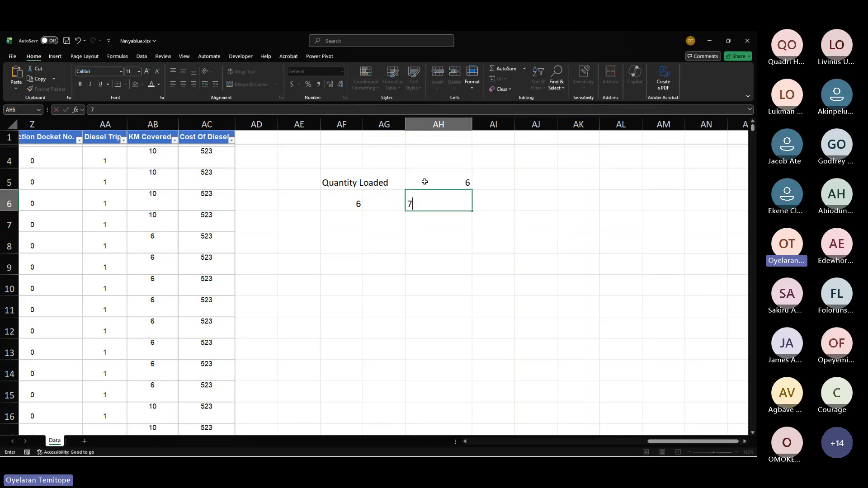
pyautogui.press('Return')
pyautogui.write('4')
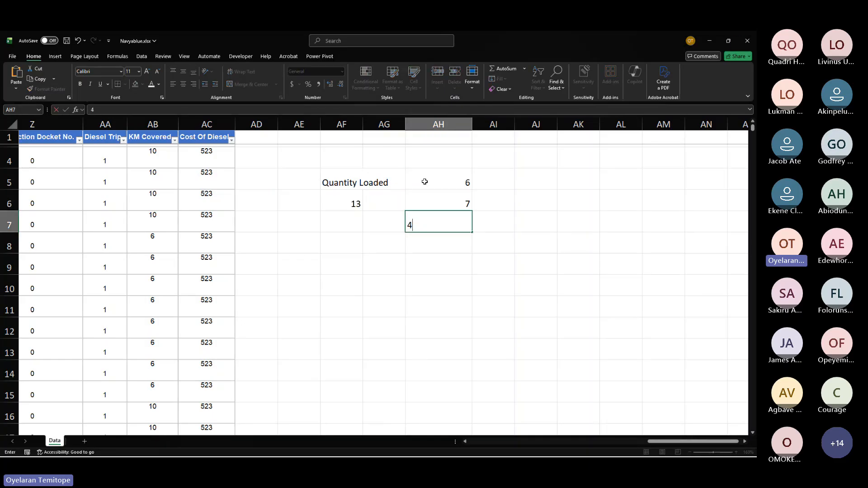
pyautogui.press('Return')
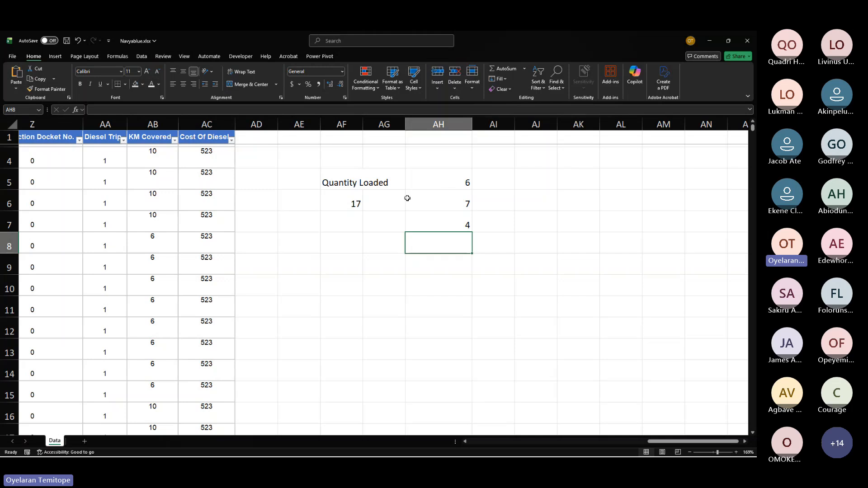
# Step: Inspect the AF6 formula and select AH5 through AH7 to compare the status-bar sum
pyautogui.click(357, 204)
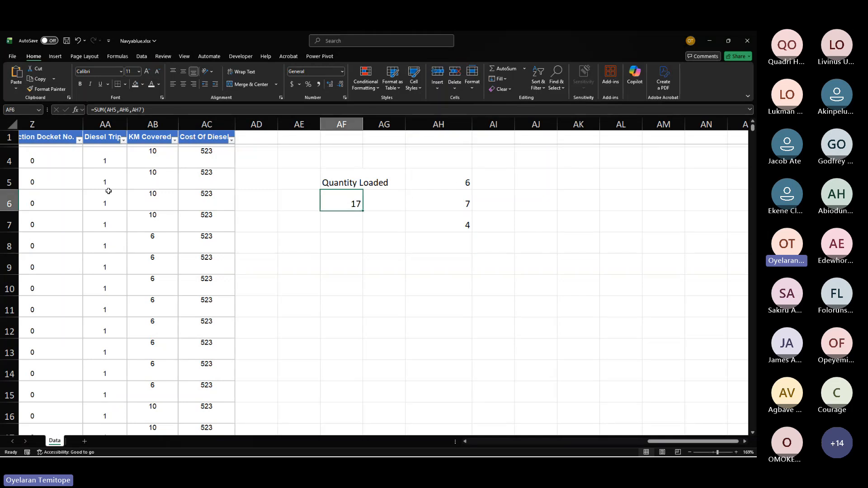
pyautogui.moveTo(116, 240); pyautogui.dragTo(221, 368)
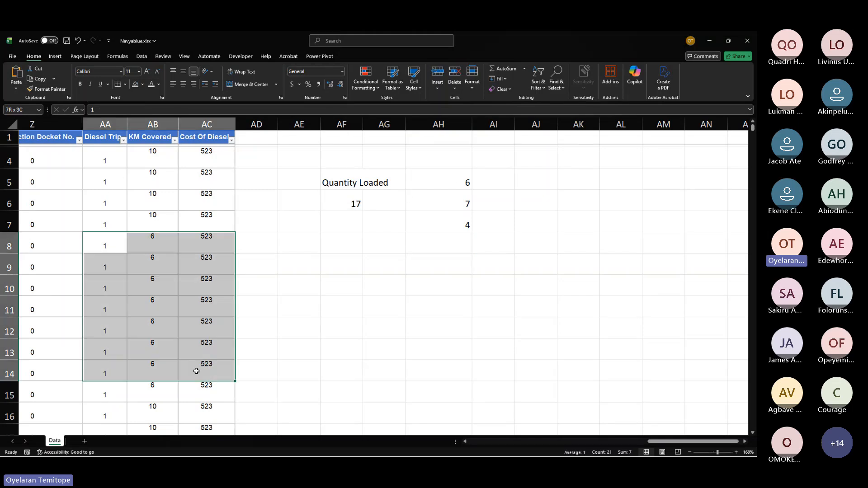
pyautogui.click(467, 181)
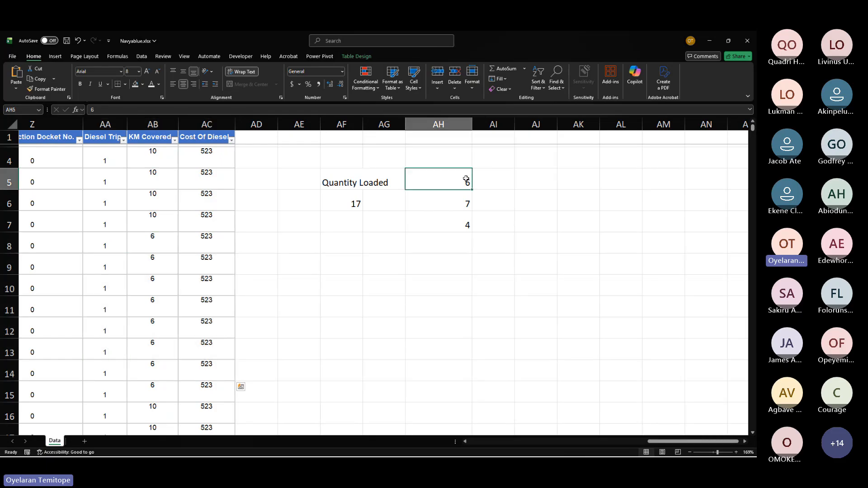
pyautogui.click(467, 247)
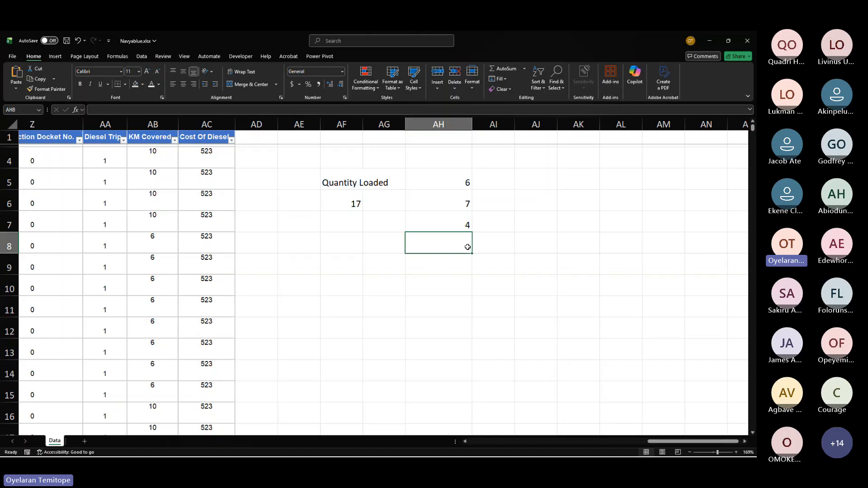
pyautogui.moveTo(463, 180); pyautogui.dragTo(456, 224)
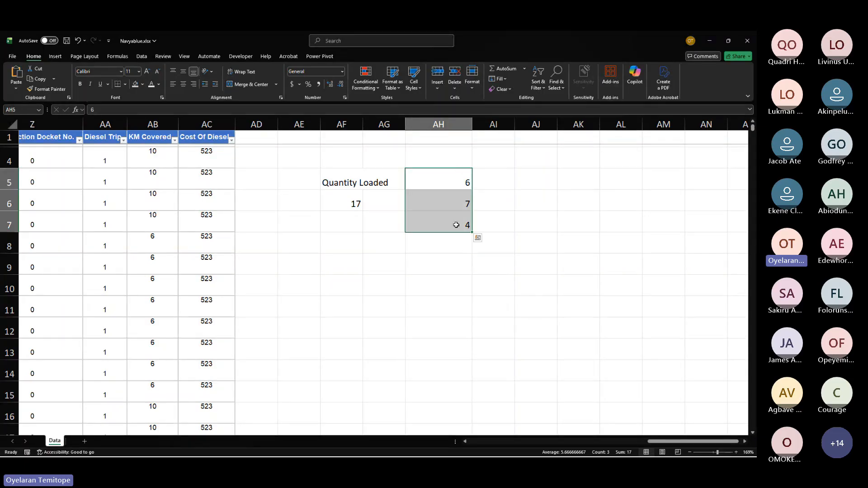
# Step: In cell AF6, enter a SUM formula that totals the entire Qty Loaded column N
pyautogui.click(358, 203)
pyautogui.write('=')
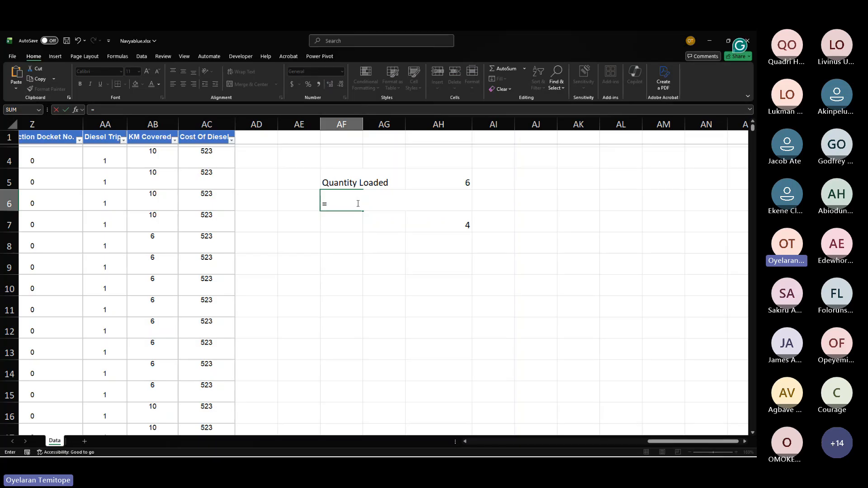
pyautogui.write('sum')
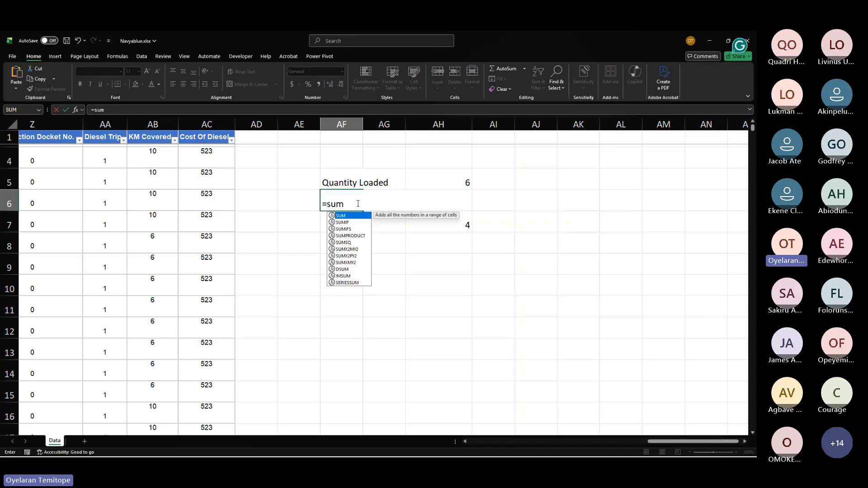
pyautogui.press('Tab')
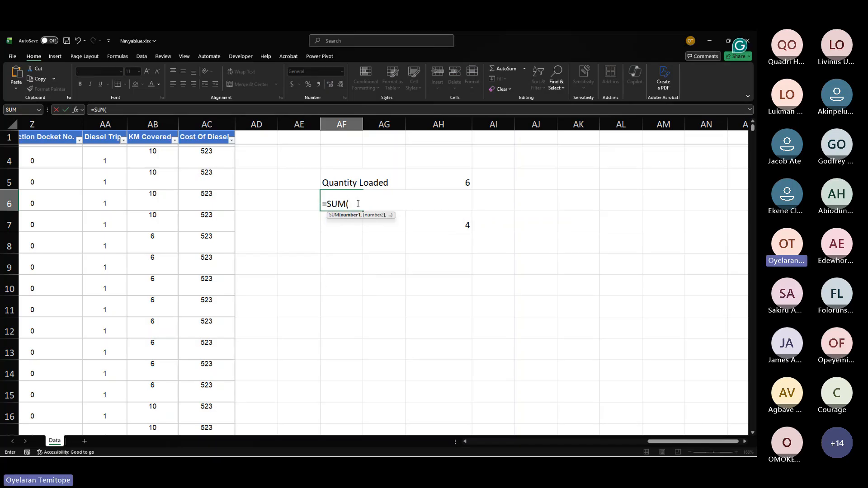
pyautogui.hscroll(-5, 174, 252)
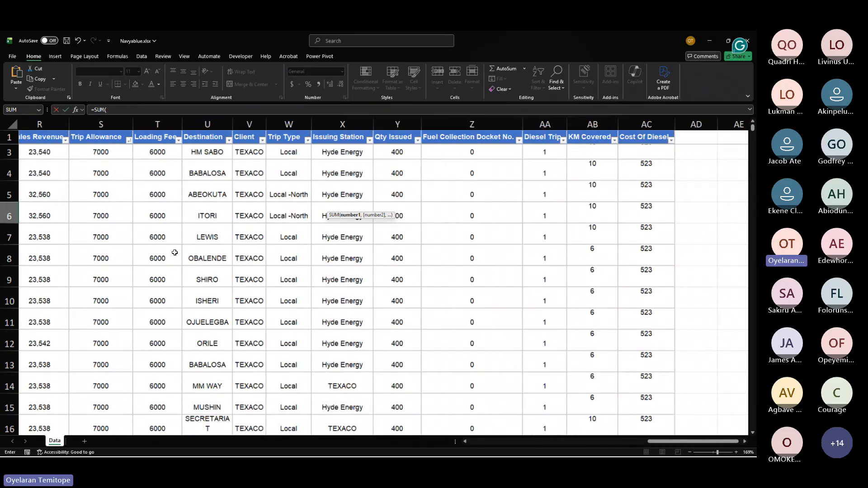
pyautogui.hscroll(-8, 174, 252)
pyautogui.hscroll(4, 174, 253)
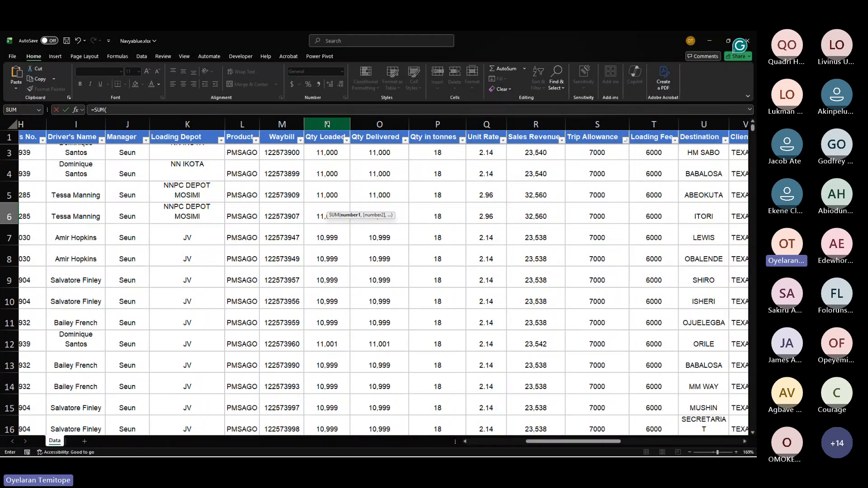
pyautogui.click(327, 123)
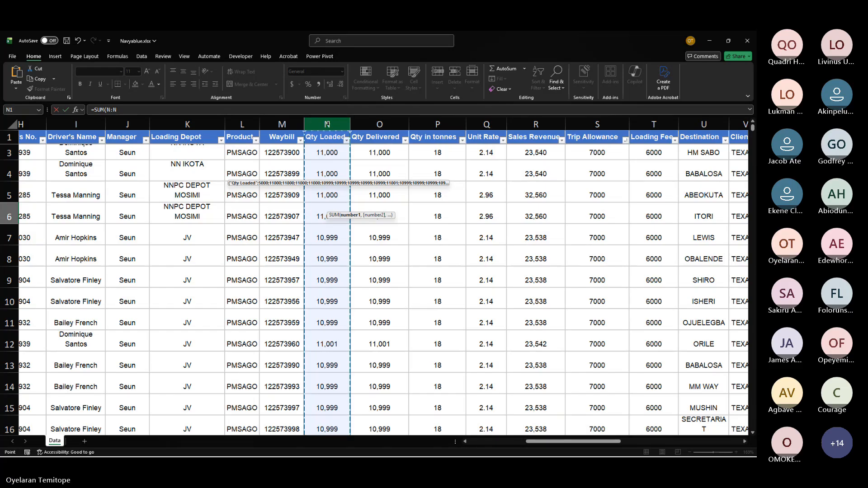
pyautogui.press('Escape')
pyautogui.press('Return')
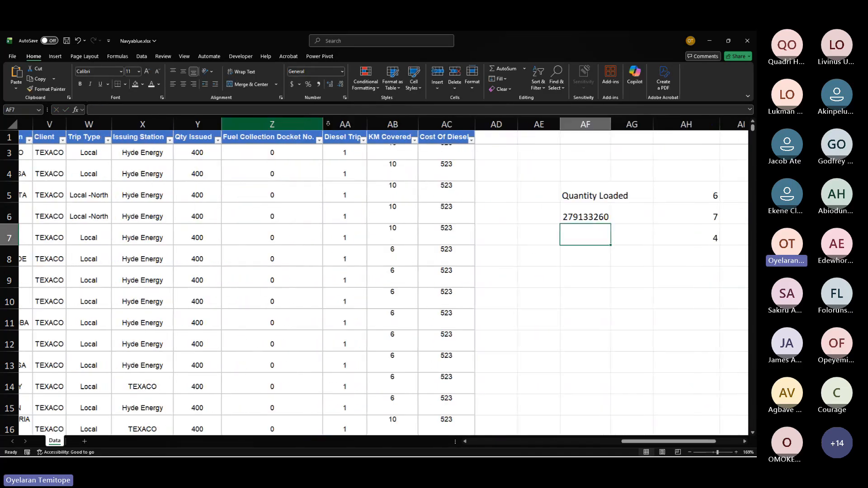
# Step: Enter 66 in cell AH8 below the test values
pyautogui.hscroll(5, 542, 136)
pyautogui.hscroll(-3, 536, 151)
pyautogui.hscroll(-4, 537, 154)
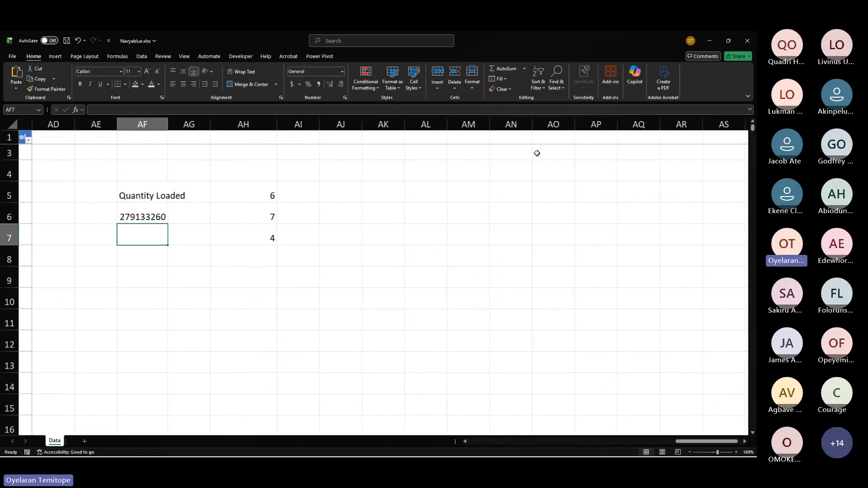
pyautogui.click(263, 209)
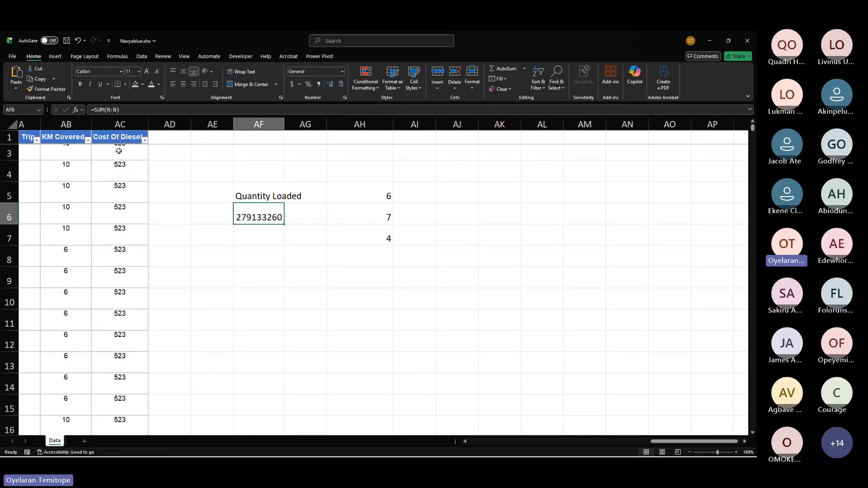
pyautogui.click(69, 126)
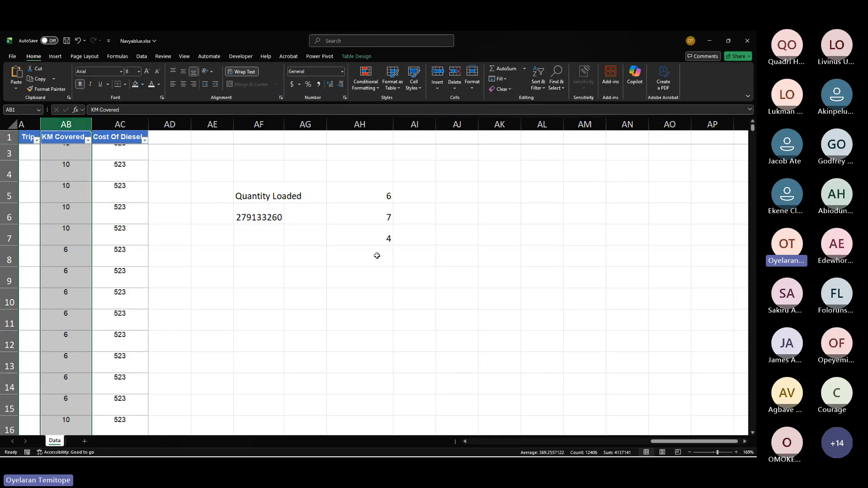
pyautogui.click(377, 255)
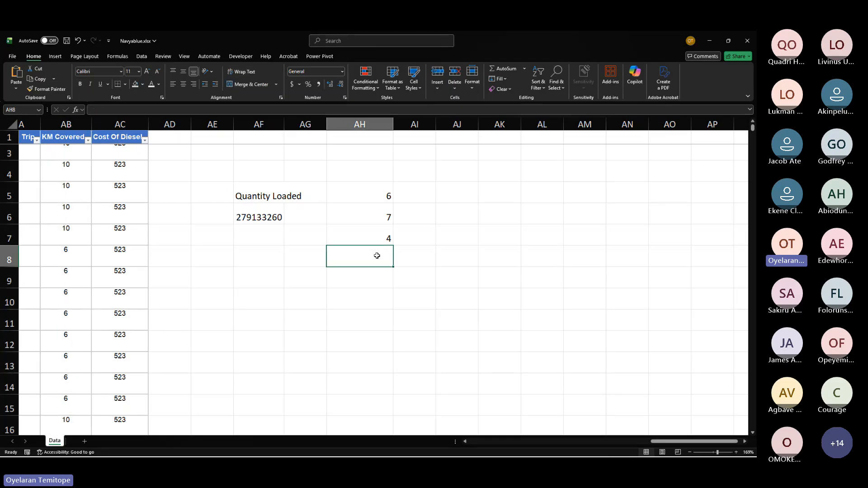
pyautogui.write('66')
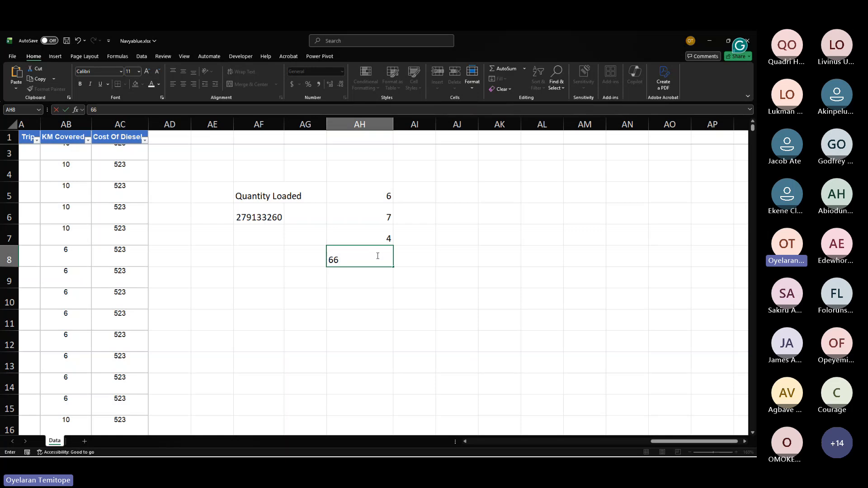
pyautogui.press('Return')
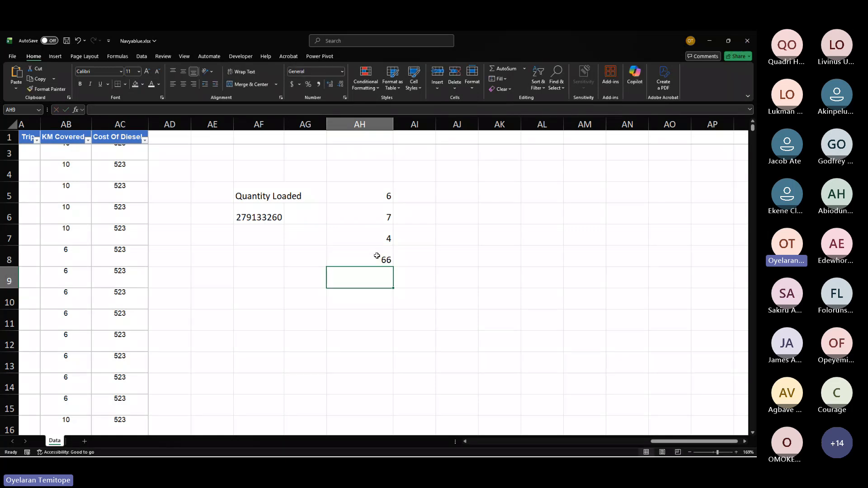
# Step: Set AH7 to 89 and enter a SUM formula totalling the entire column AH in cell AF7
pyautogui.click(387, 240)
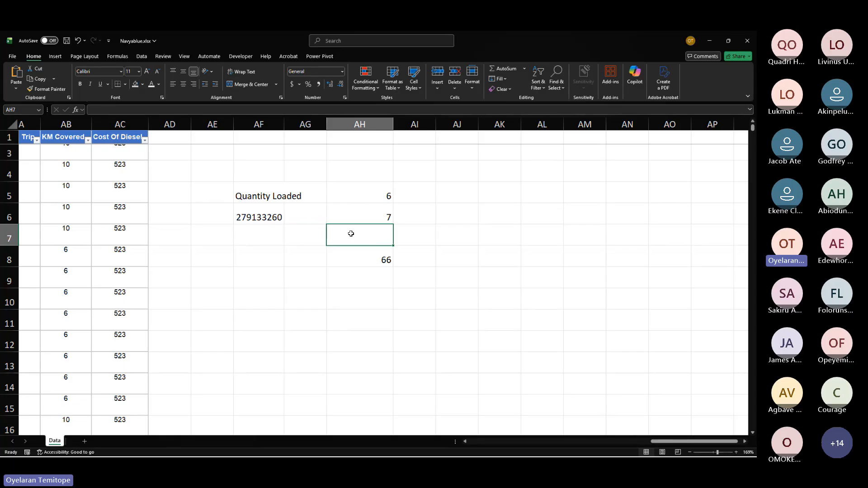
pyautogui.write('89')
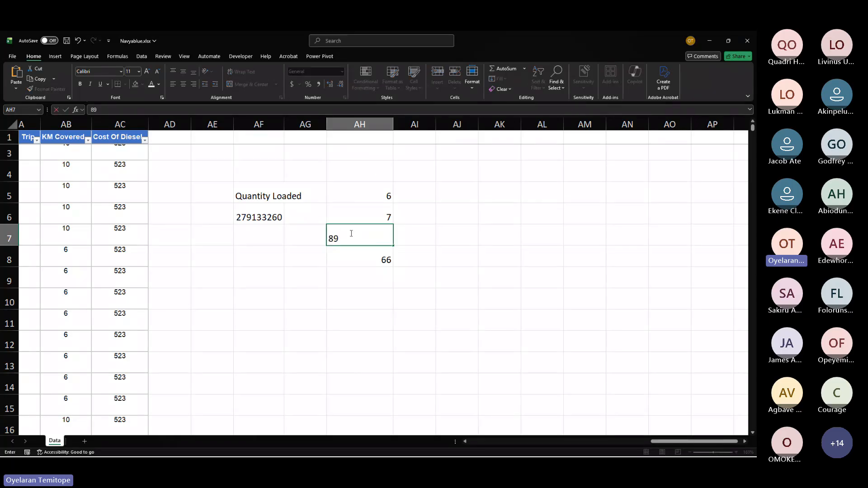
pyautogui.click(241, 238)
pyautogui.write('=sum')
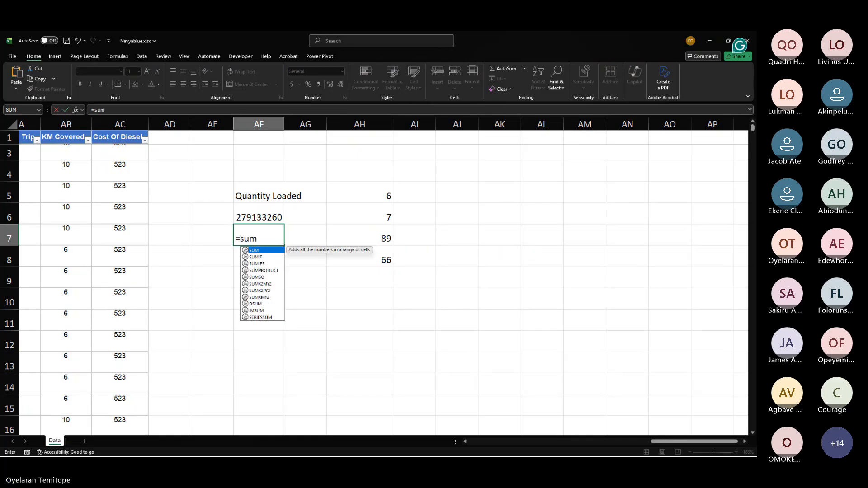
pyautogui.press('Tab')
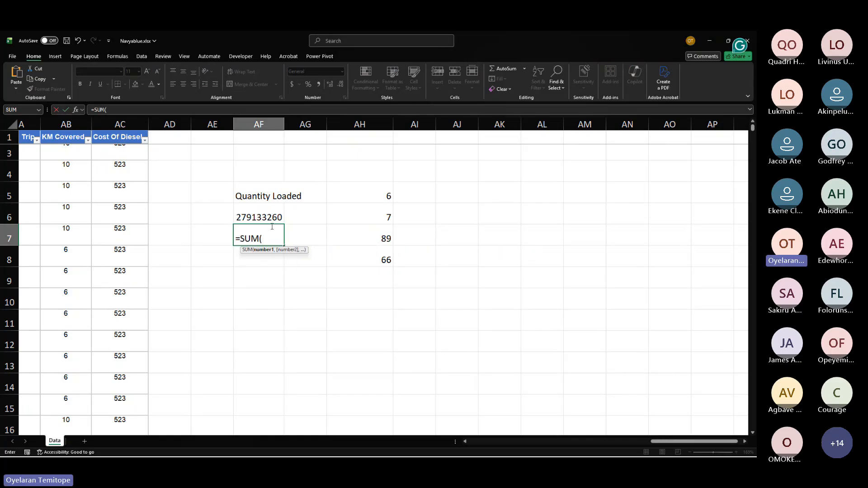
pyautogui.click(377, 124)
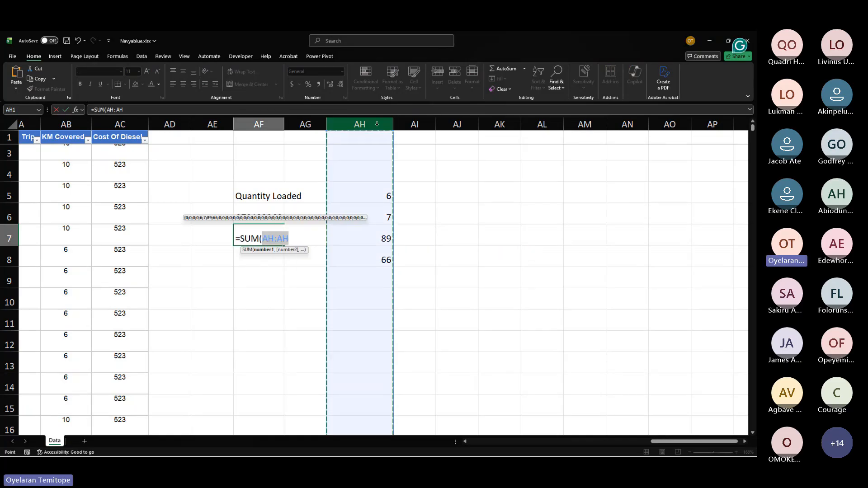
pyautogui.press('Return')
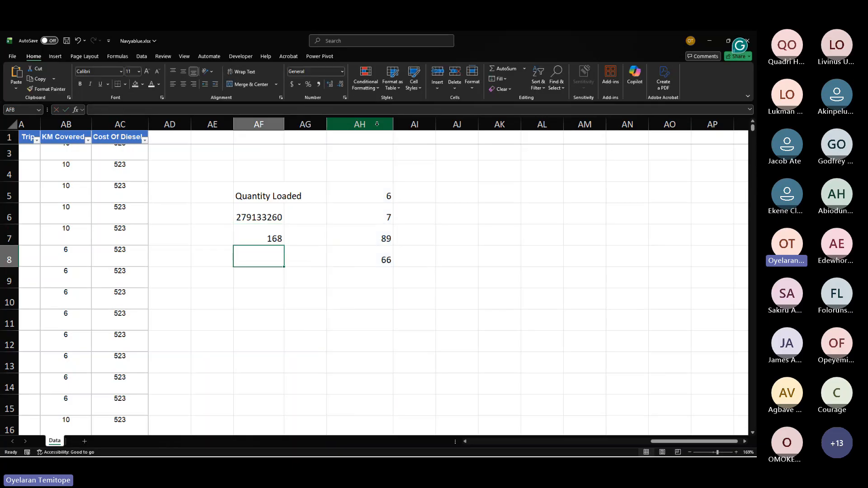
# Step: Compare the AF7 total with the selected AH5 to AH8 values and enter 90 in cell AH9
pyautogui.click(278, 234)
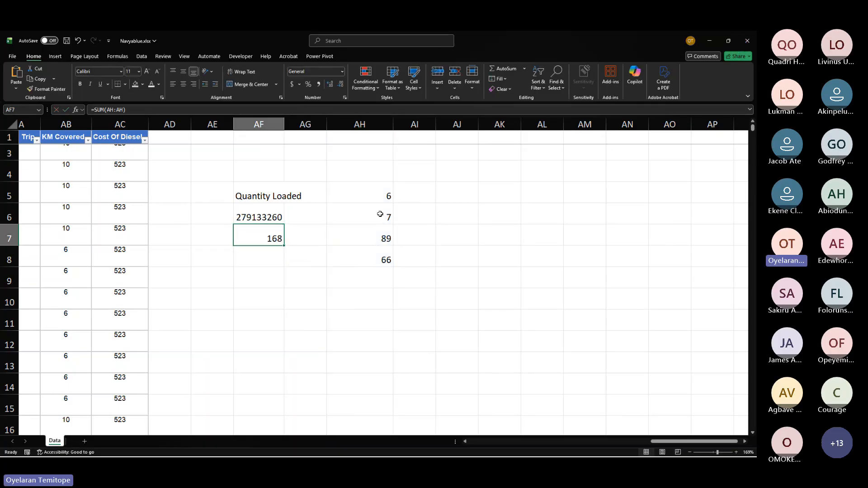
pyautogui.moveTo(375, 191); pyautogui.dragTo(381, 262)
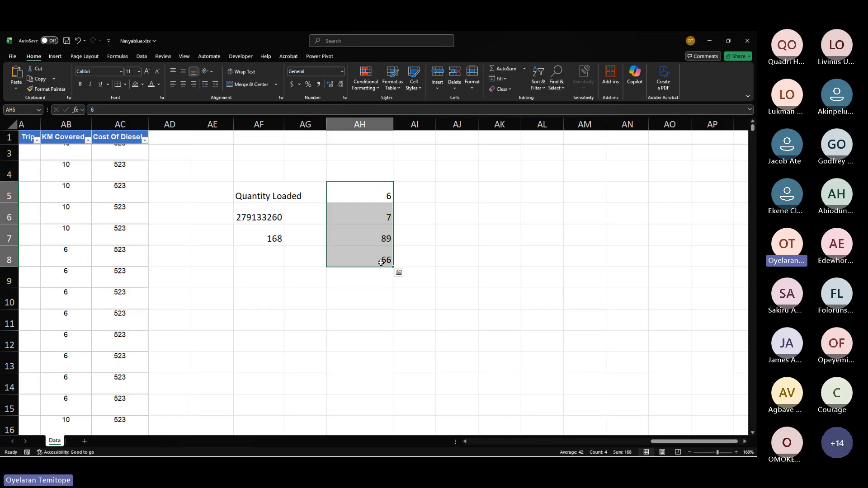
pyautogui.click(378, 280)
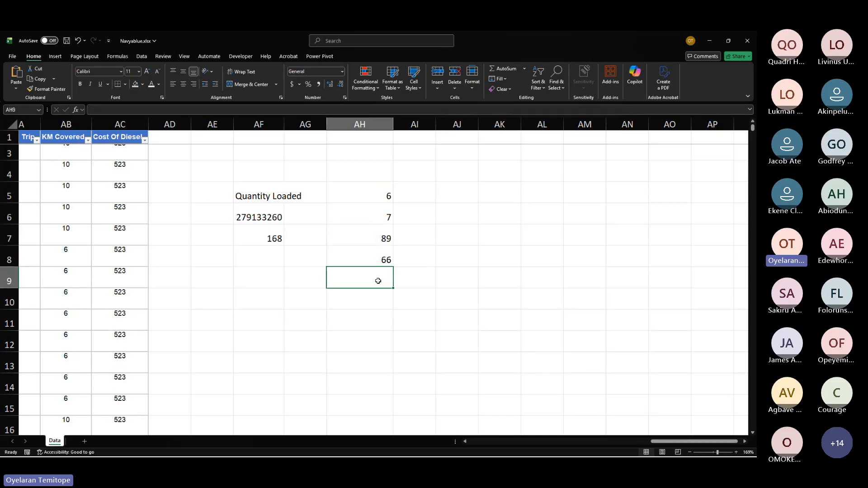
pyautogui.write('90')
pyautogui.press('Return')
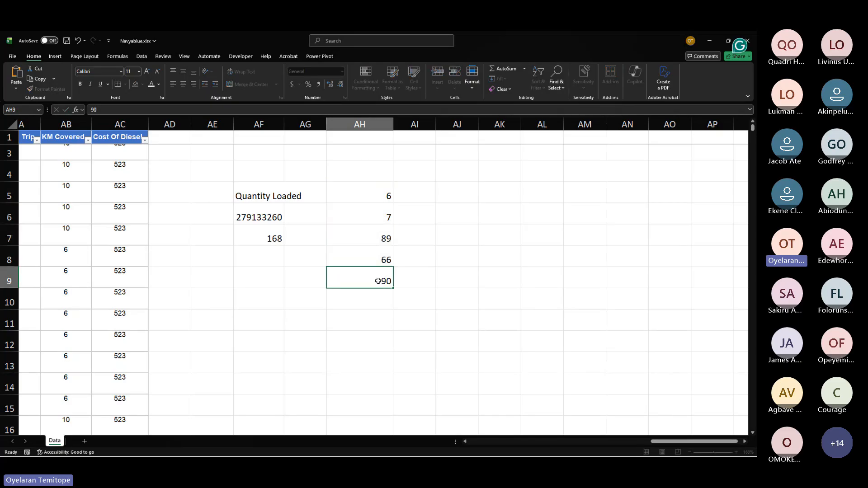
# Step: In cell AF8, enter a SUM formula over the range AH5:AH9
pyautogui.click(259, 236)
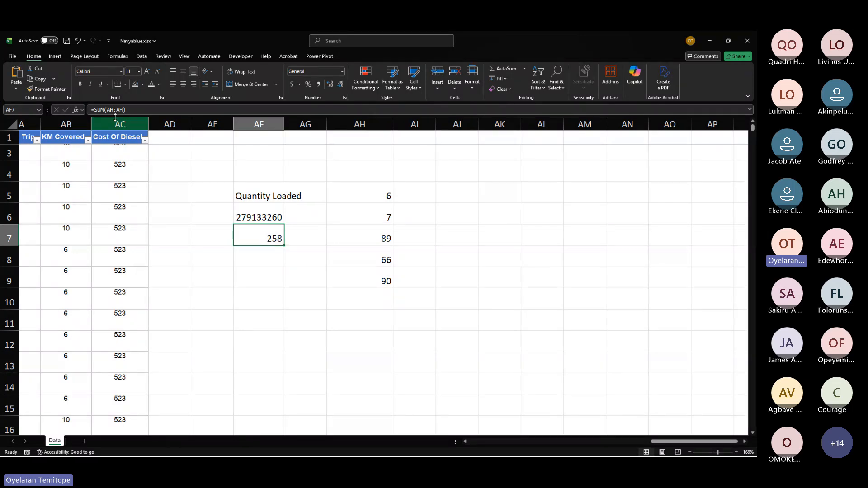
pyautogui.moveTo(107, 110); pyautogui.dragTo(117, 111)
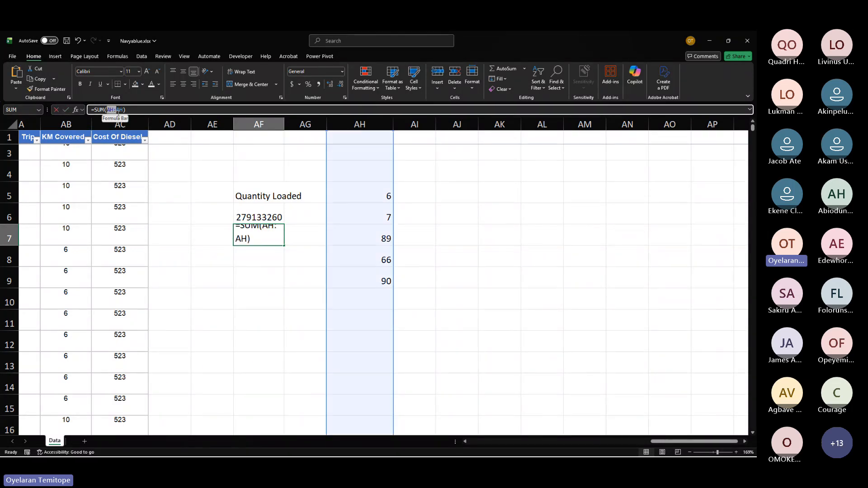
pyautogui.press('Escape')
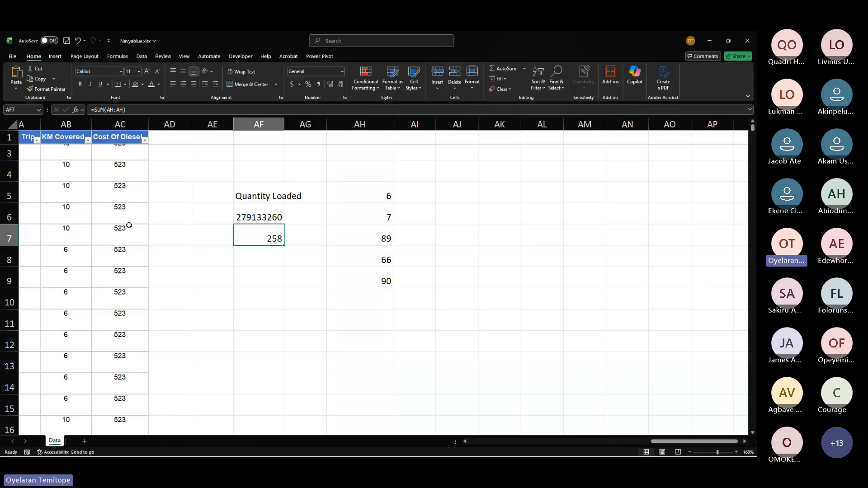
pyautogui.click(246, 260)
pyautogui.write('=s')
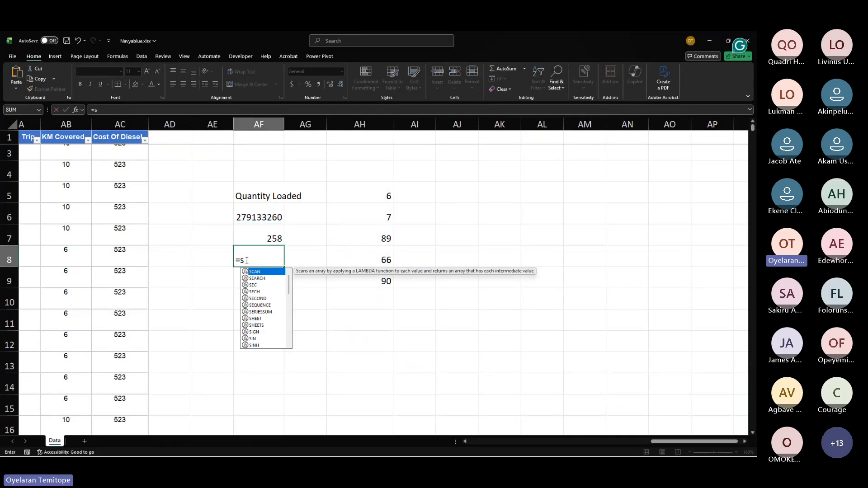
pyautogui.write('um')
pyautogui.press('Tab')
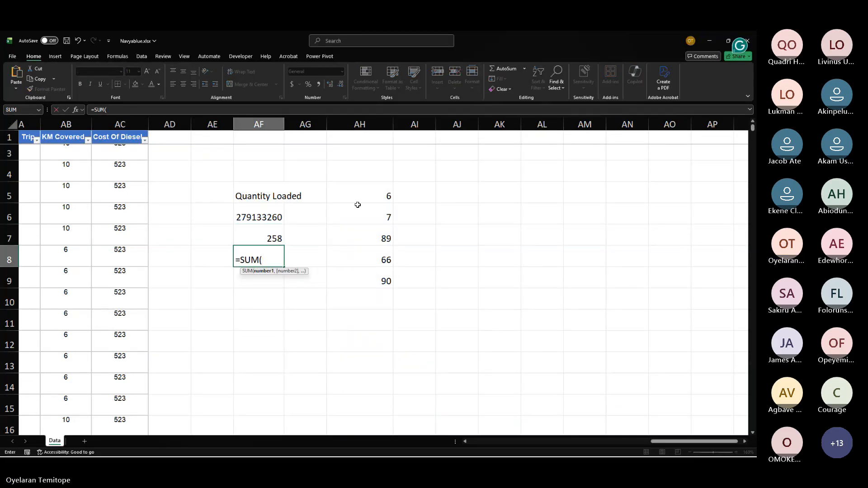
pyautogui.moveTo(361, 194); pyautogui.dragTo(386, 289)
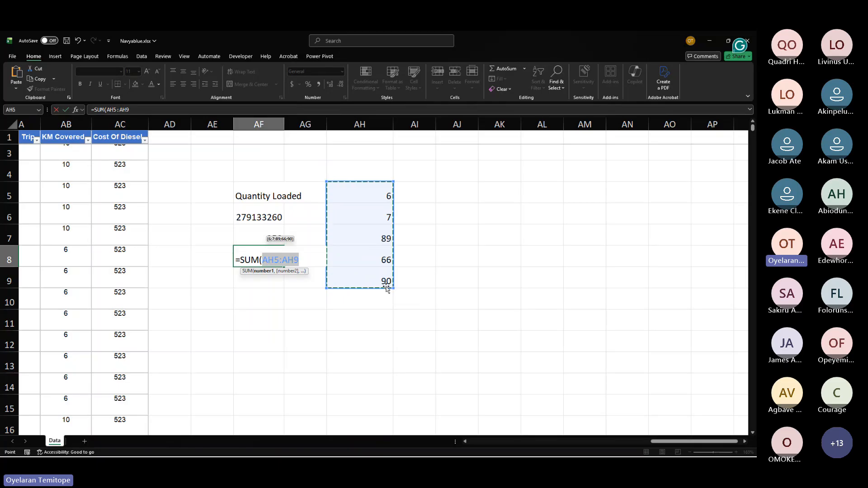
pyautogui.press('Return')
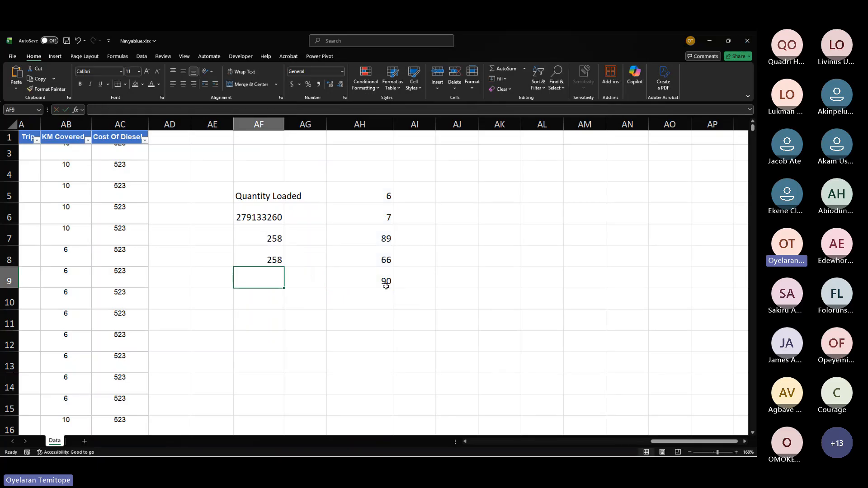
# Step: Enter 76 in cell AH10
pyautogui.click(362, 306)
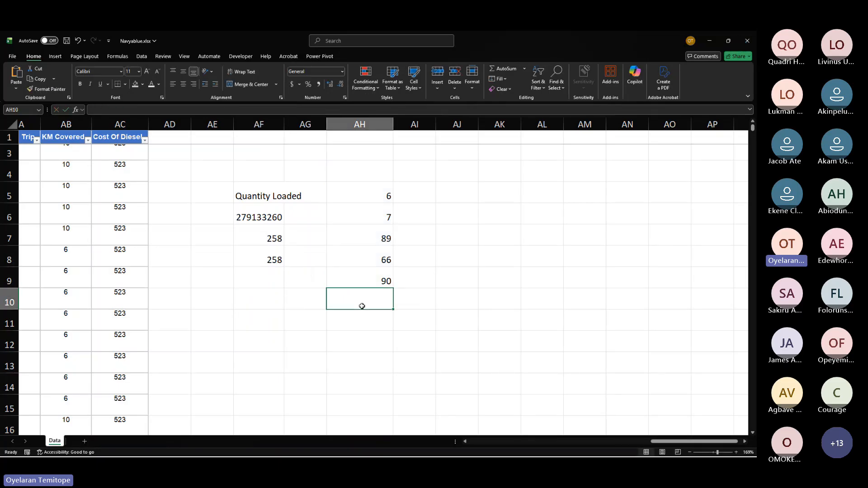
pyautogui.write('76')
pyautogui.press('Return')
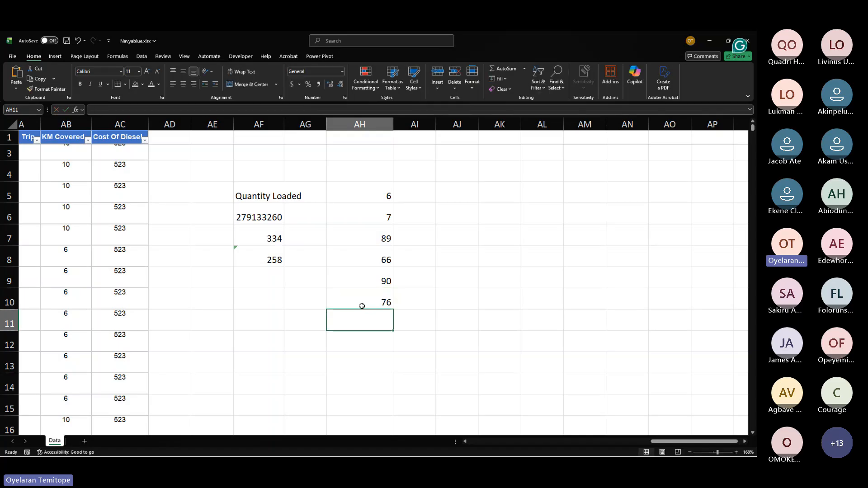
# Step: Compare the AF7 and AF8 formulas and select AH6 through AH9 to check the status-bar sum
pyautogui.click(271, 239)
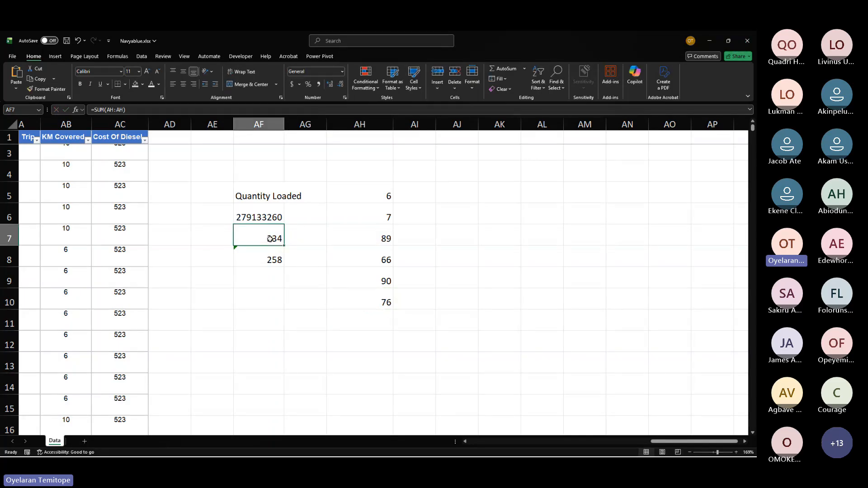
pyautogui.click(266, 261)
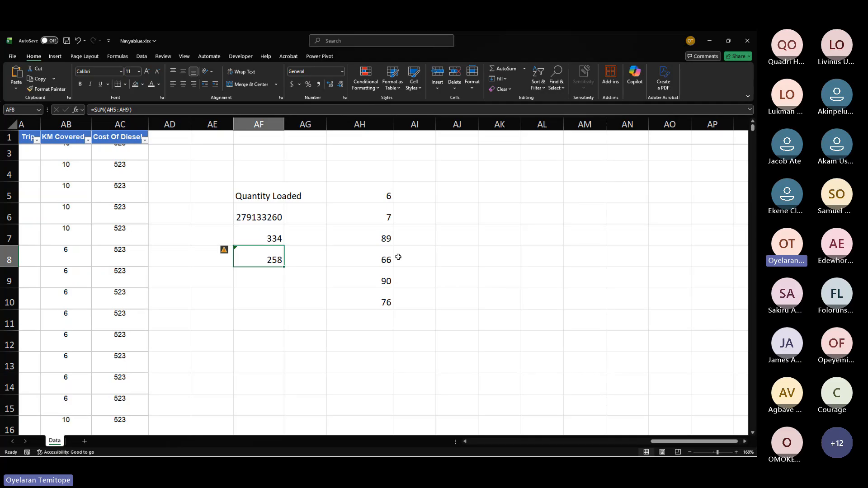
pyautogui.moveTo(388, 206); pyautogui.dragTo(384, 281)
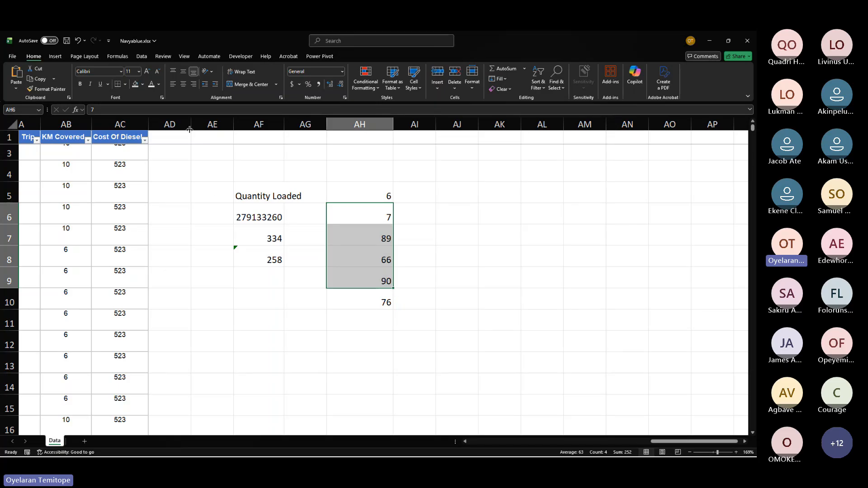
# Step: Select the AH column, row 5 and nearby cells to examine the status-bar count and sum
pyautogui.click(177, 122)
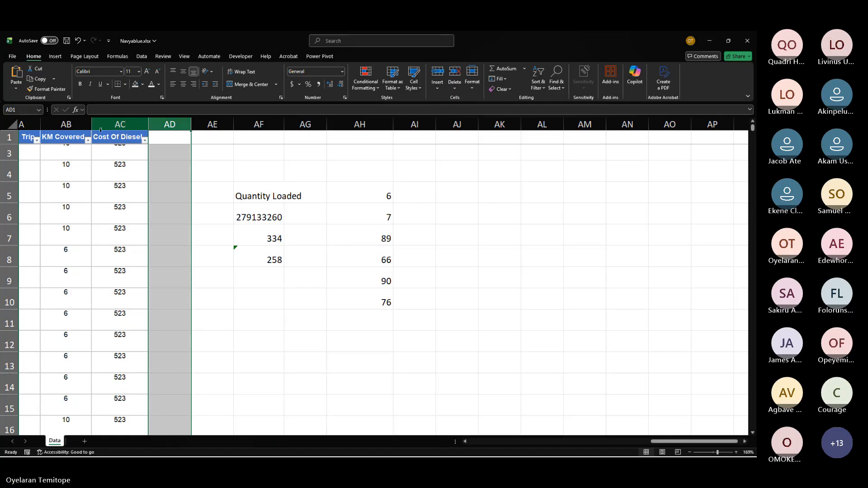
pyautogui.click(9, 155)
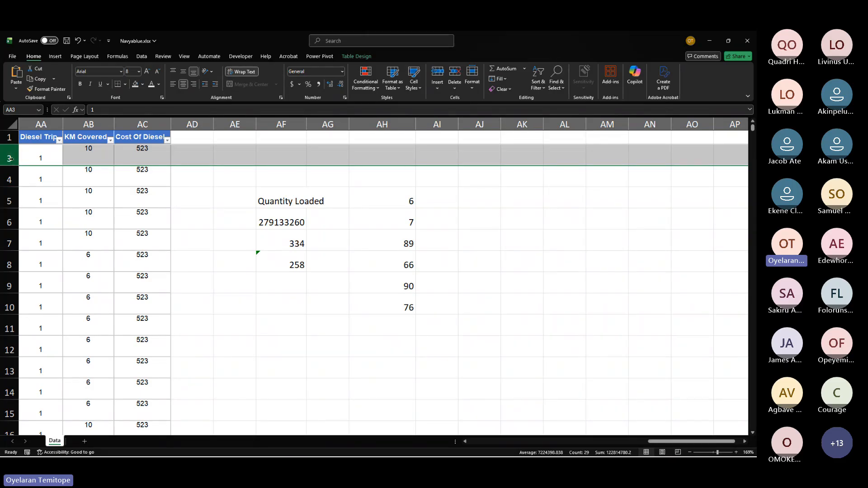
pyautogui.moveTo(201, 126); pyautogui.dragTo(199, 123)
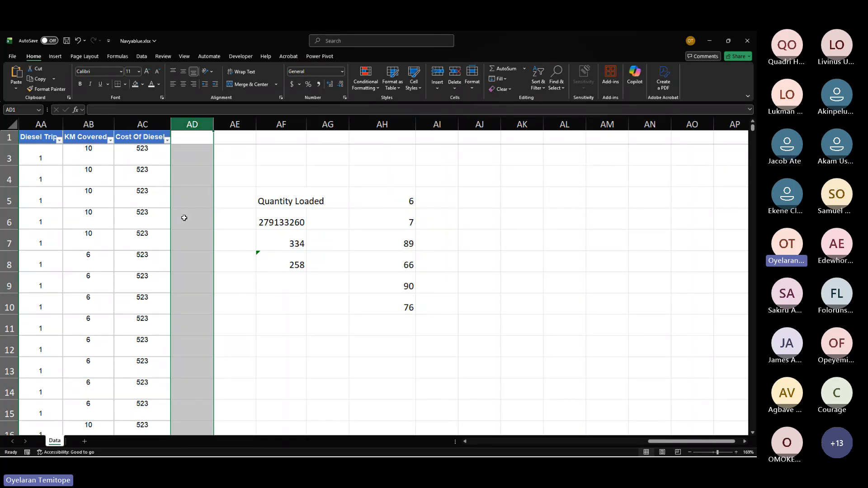
pyautogui.click(392, 195)
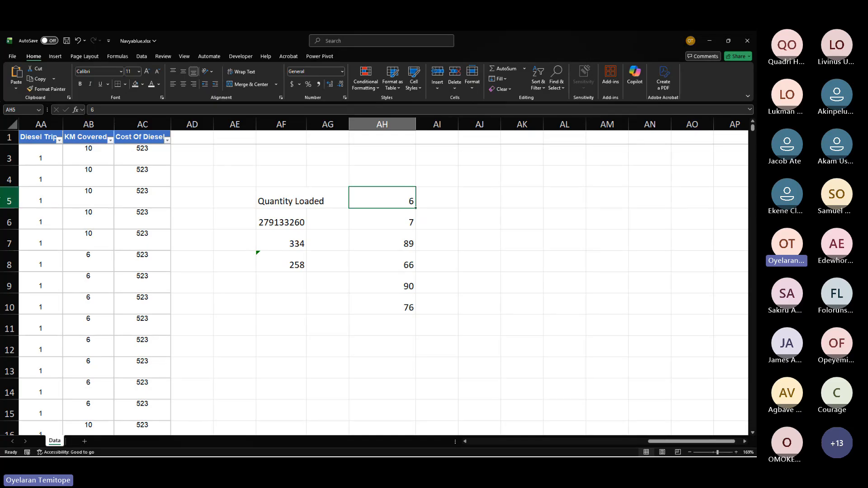
pyautogui.click(14, 194)
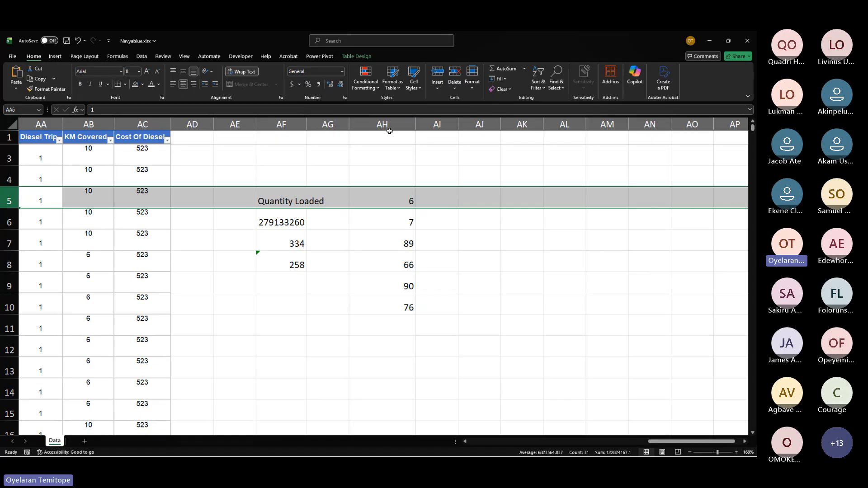
pyautogui.click(395, 126)
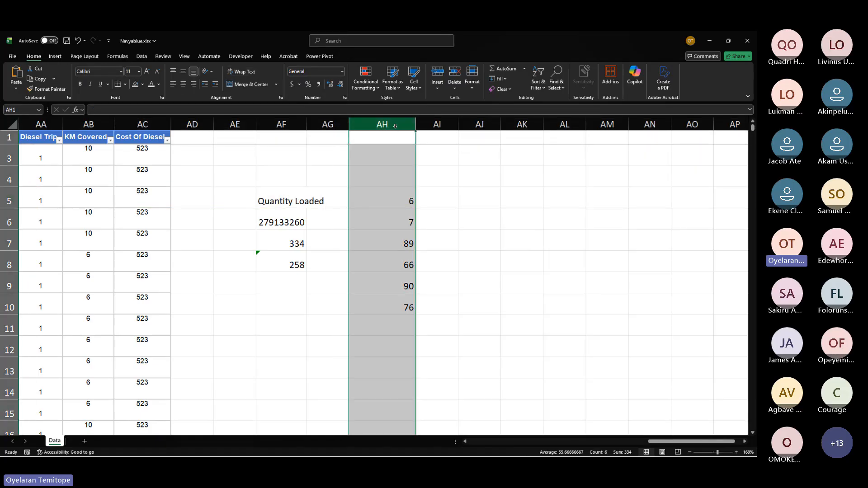
pyautogui.click(444, 201)
pyautogui.click(474, 202)
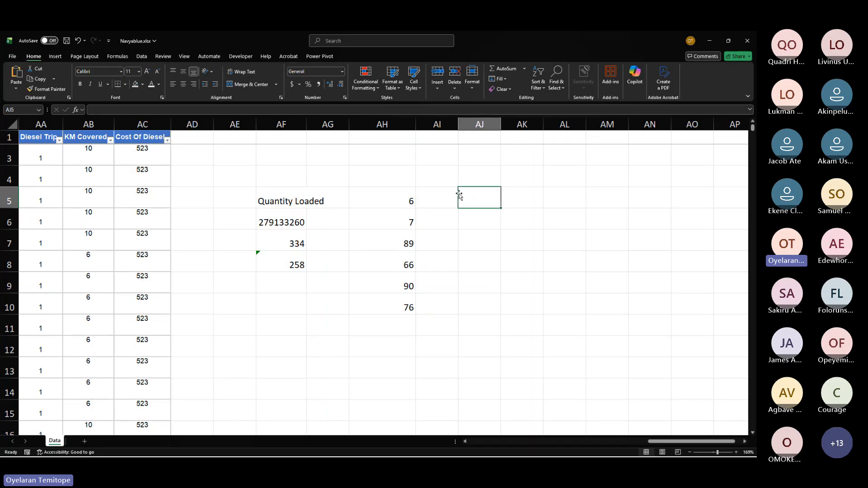
pyautogui.click(375, 125)
pyautogui.click(397, 197)
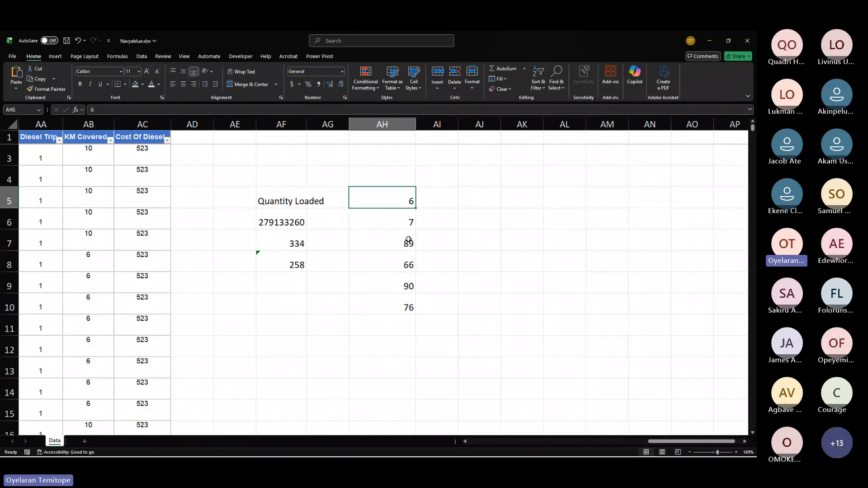
pyautogui.click(478, 201)
pyautogui.write('=s')
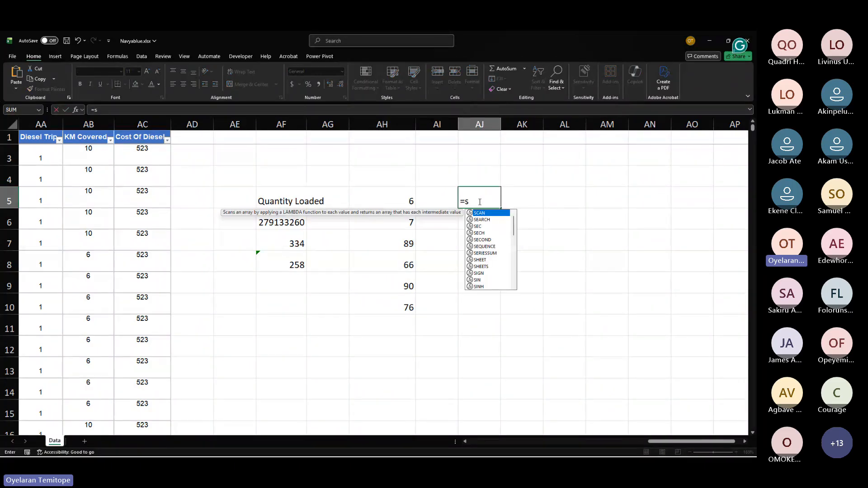
pyautogui.press('BackSpace')
pyautogui.click(398, 199)
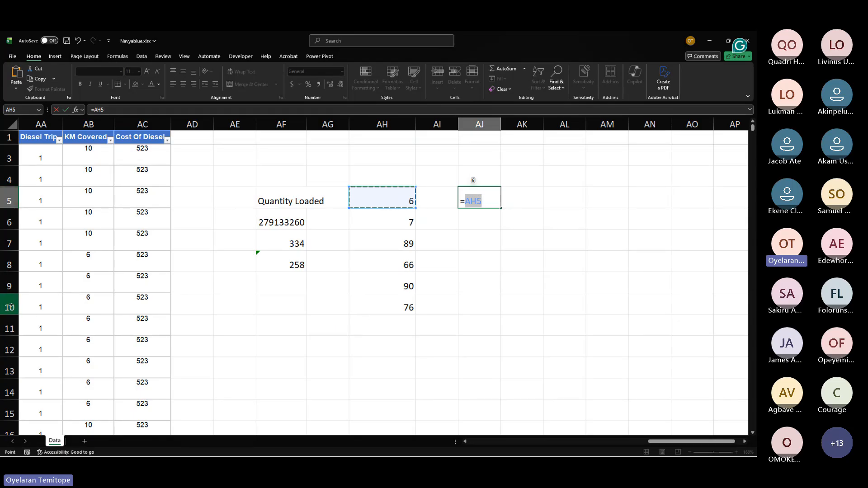
pyautogui.press('Right')
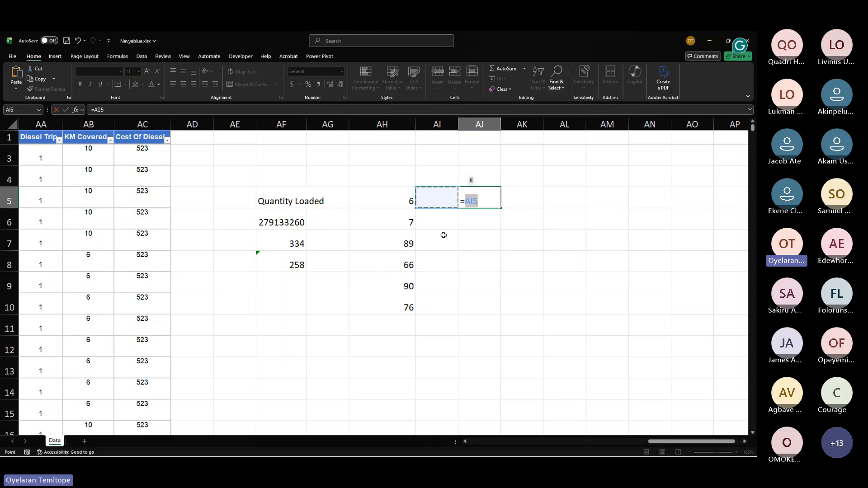
pyautogui.click(321, 113)
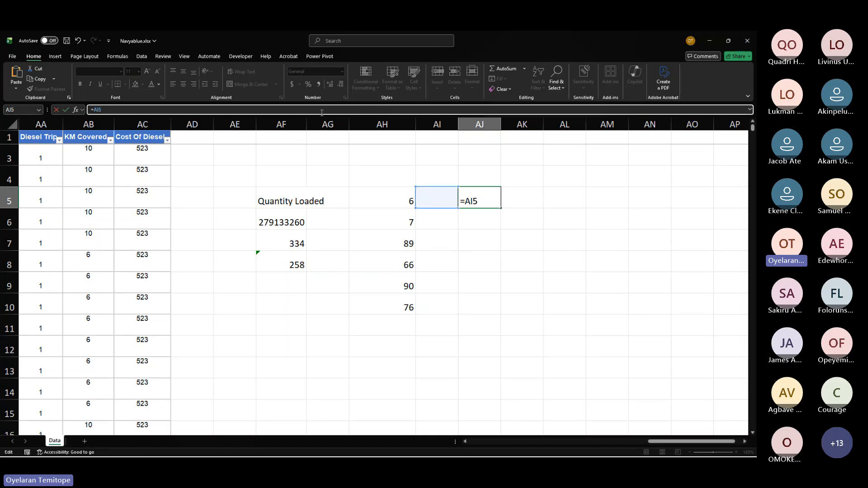
pyautogui.press('BackSpace')
pyautogui.press('BackSpace')
pyautogui.write('h')
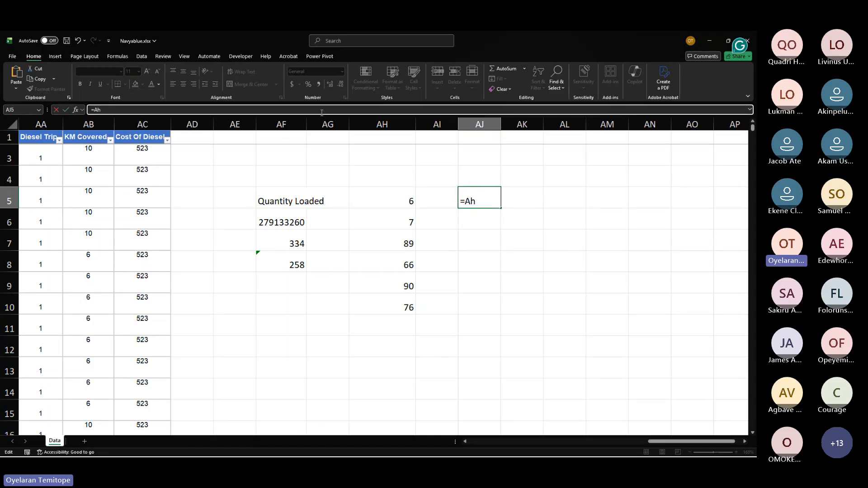
pyautogui.write('10')
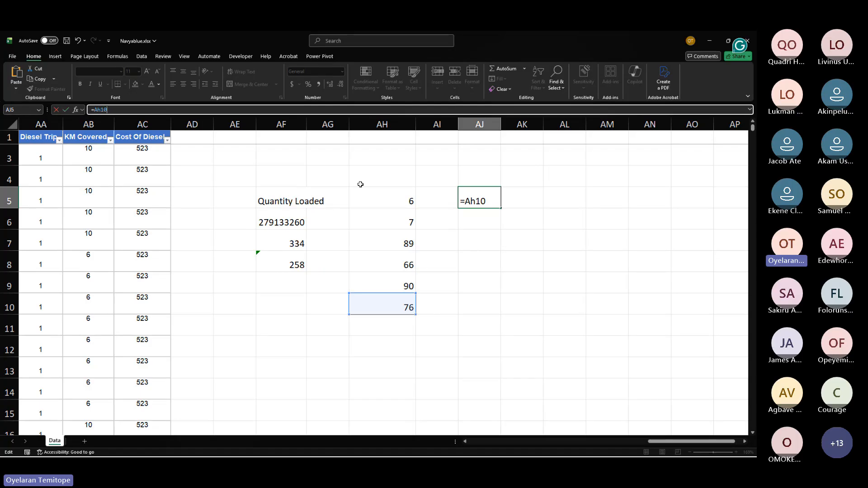
pyautogui.click(477, 202)
pyautogui.press('BackSpace')
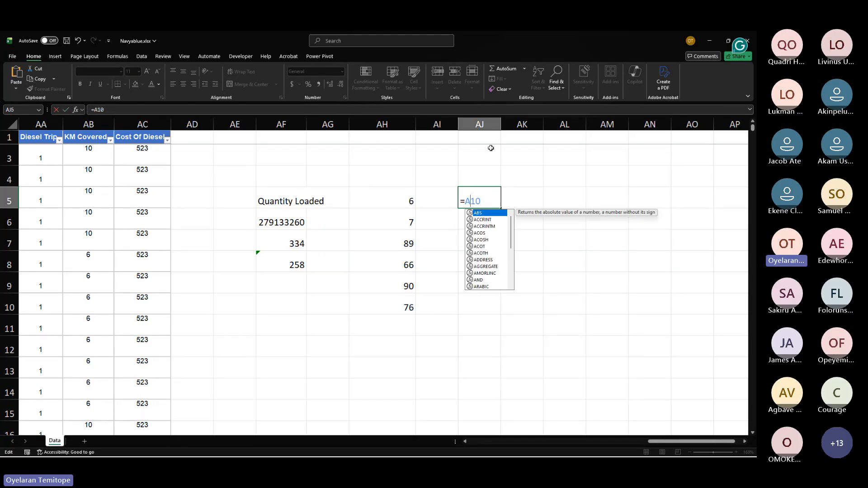
pyautogui.write('f')
pyautogui.press('Delete')
pyautogui.press('Delete')
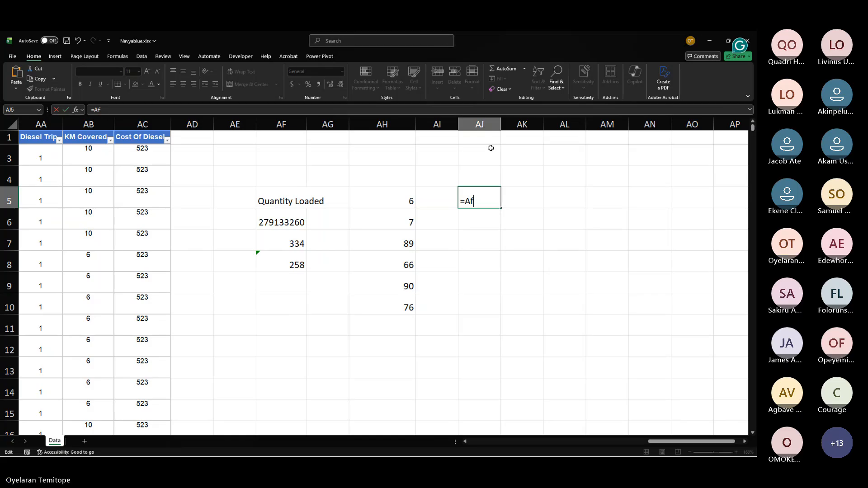
pyautogui.write('5')
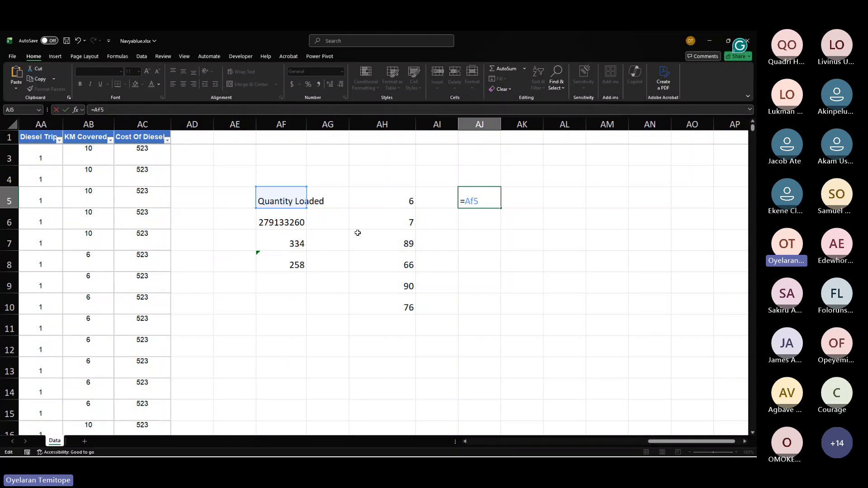
pyautogui.press('Escape')
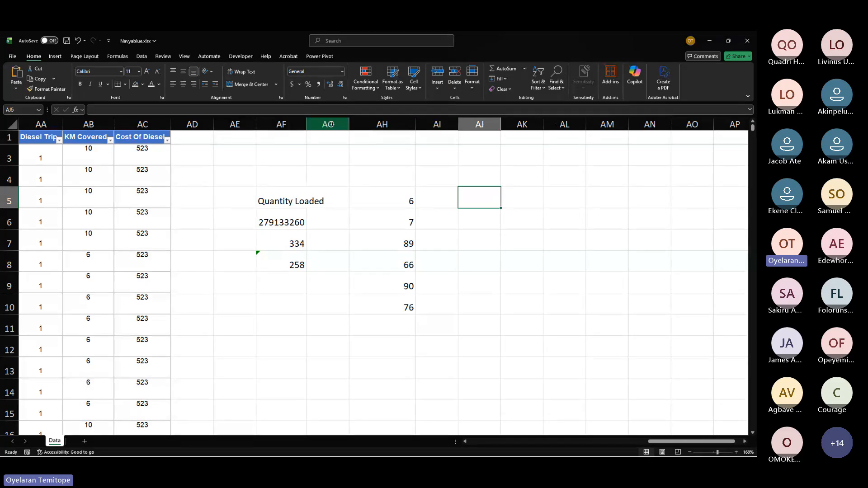
# Step: Enter A5 in cell AH4
pyautogui.click(382, 181)
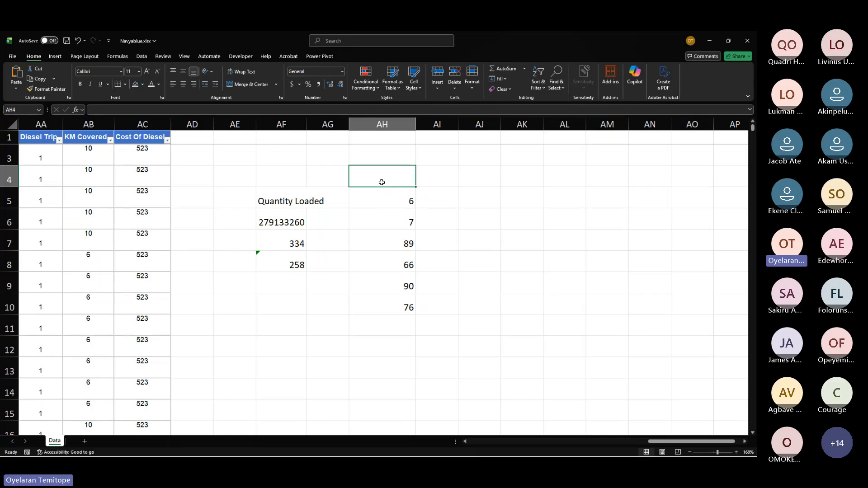
pyautogui.write('A5')
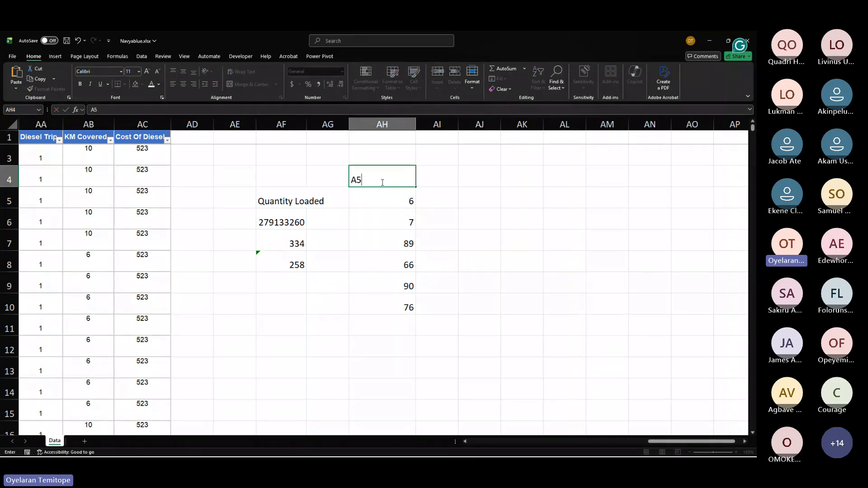
pyautogui.hotkey('ctrl', 'Return')
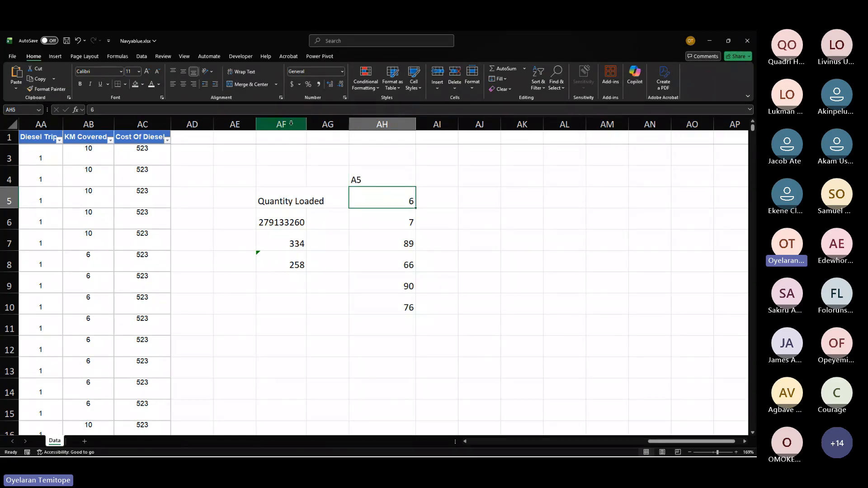
# Step: Clear cells AH4 through AH11 and the AF7 to AG10 block
pyautogui.click(291, 123)
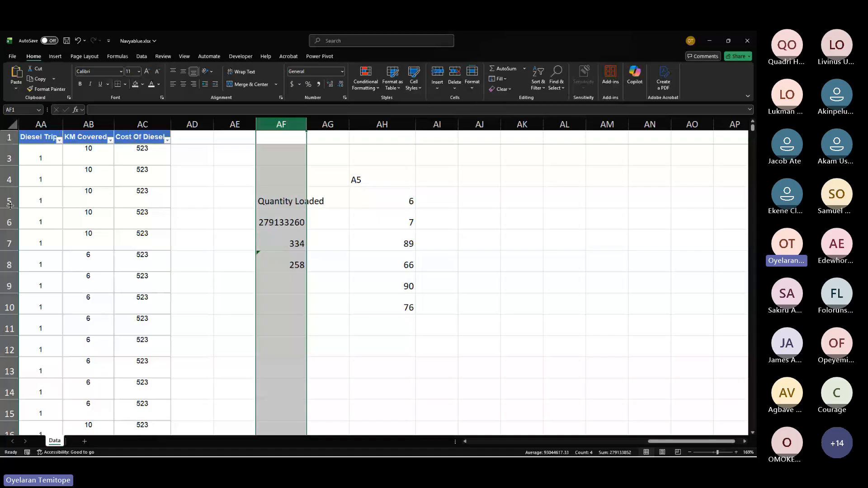
pyautogui.moveTo(382, 181); pyautogui.dragTo(398, 330)
pyautogui.press('Delete')
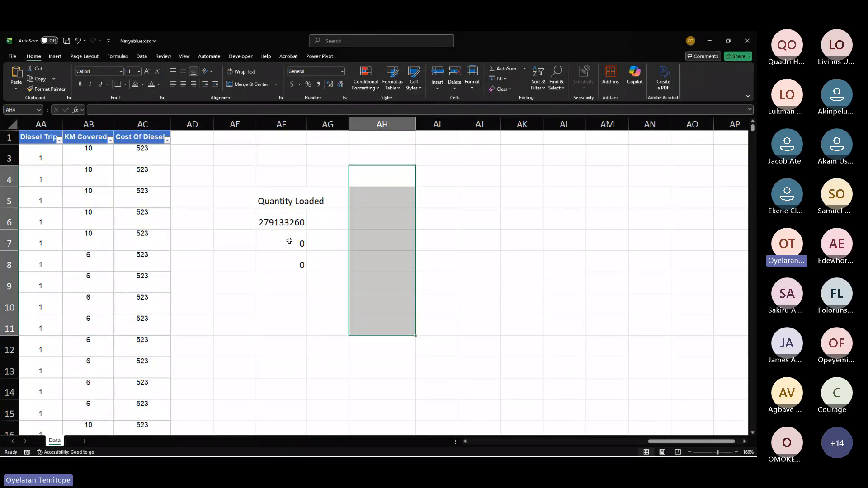
pyautogui.moveTo(300, 242); pyautogui.dragTo(322, 296)
pyautogui.press('Delete')
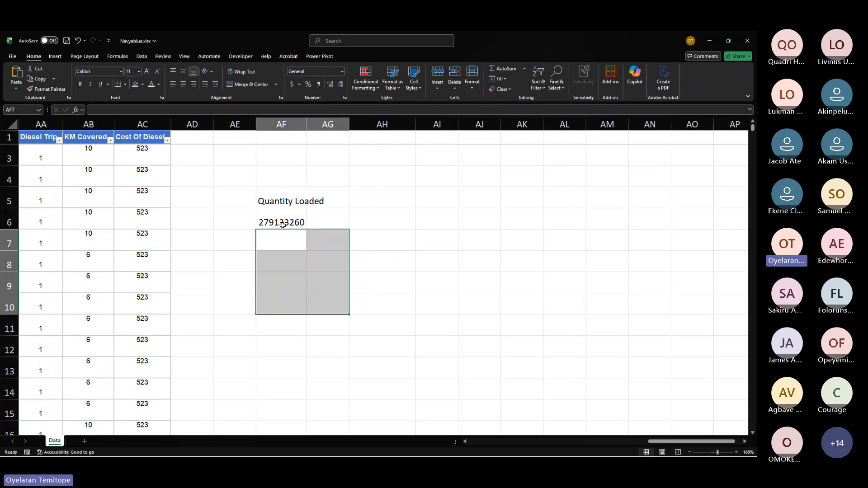
# Step: Format the AF6 total with comma style and no decimal places
pyautogui.click(283, 223)
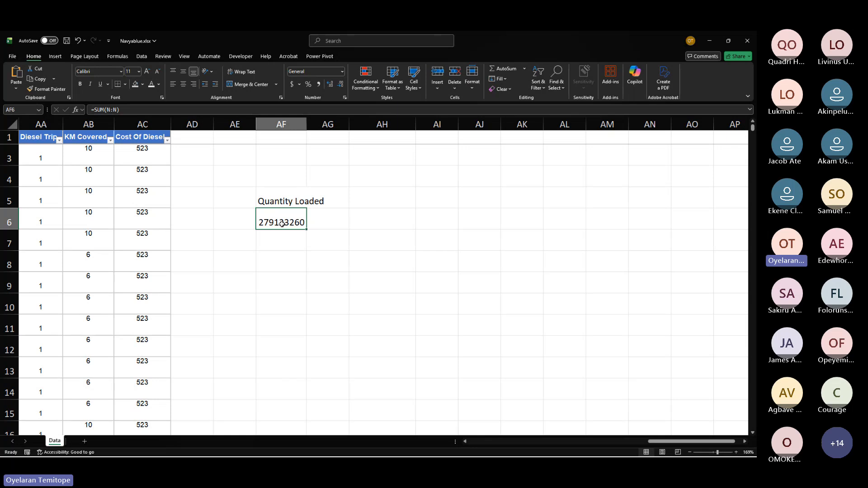
pyautogui.click(319, 82)
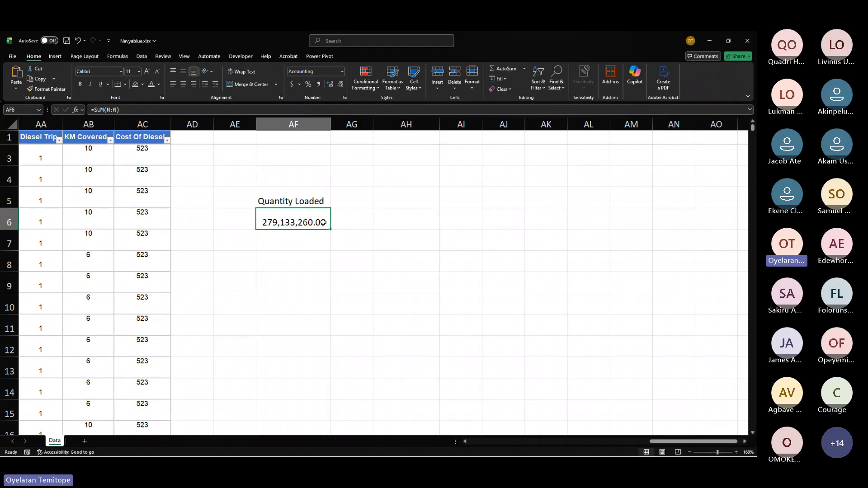
pyautogui.click(342, 86)
pyautogui.click(343, 85)
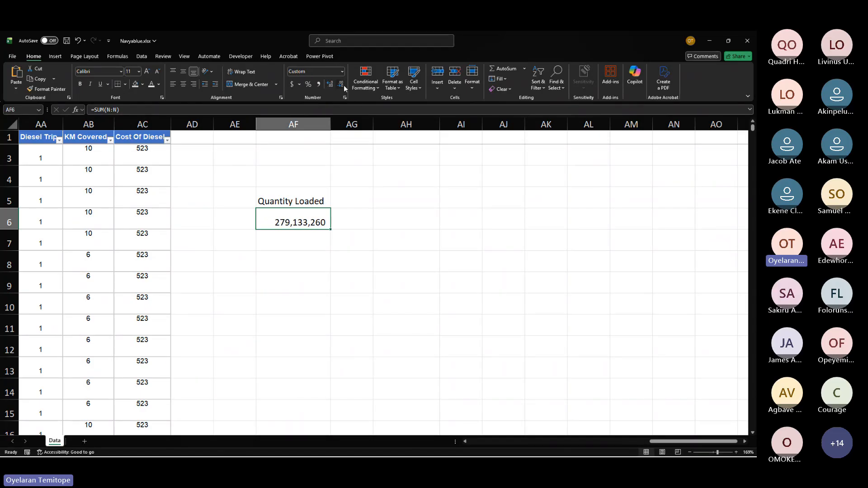
pyautogui.click(430, 338)
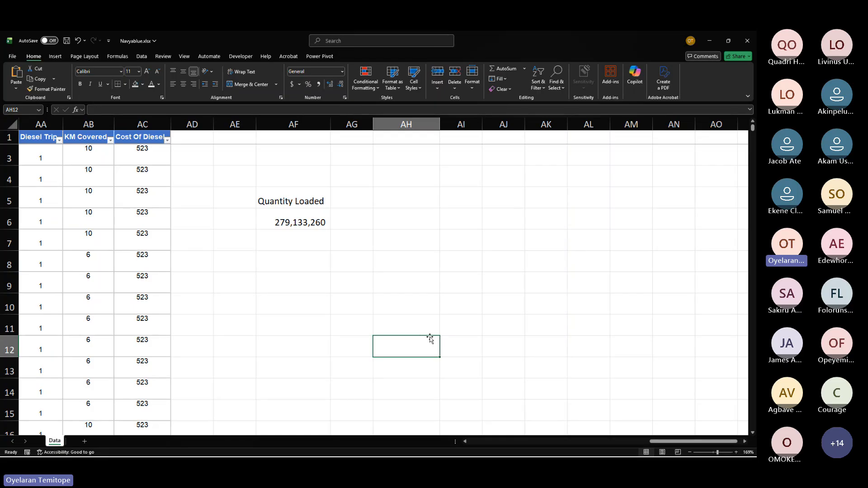
pyautogui.click(304, 229)
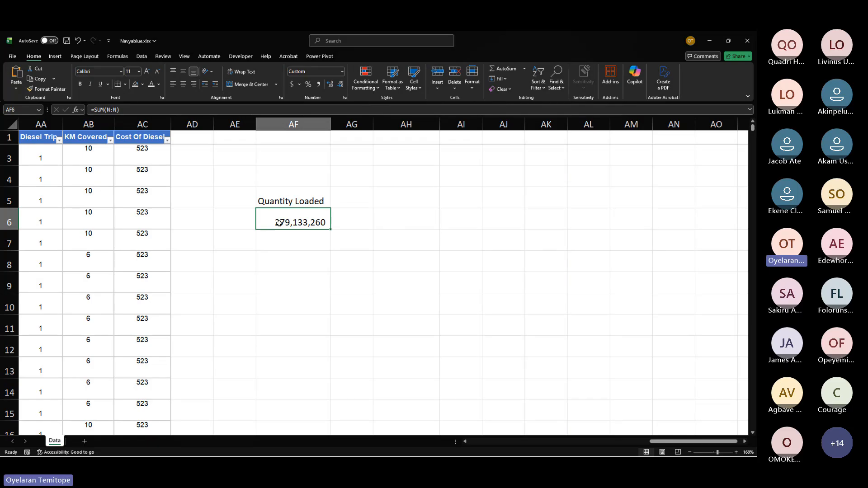
# Step: Undo the last three changes to the AF6 formatting
pyautogui.hotkey('ctrl', 'z')
pyautogui.hotkey('ctrl', 'z')
pyautogui.hotkey('ctrl', 'z')
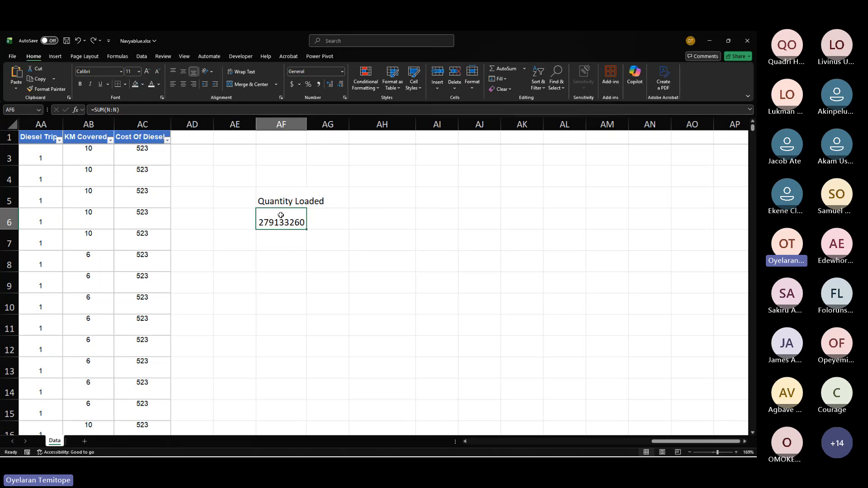
# Step: Apply comma style with no decimal places to the AF6 total again
pyautogui.click(319, 85)
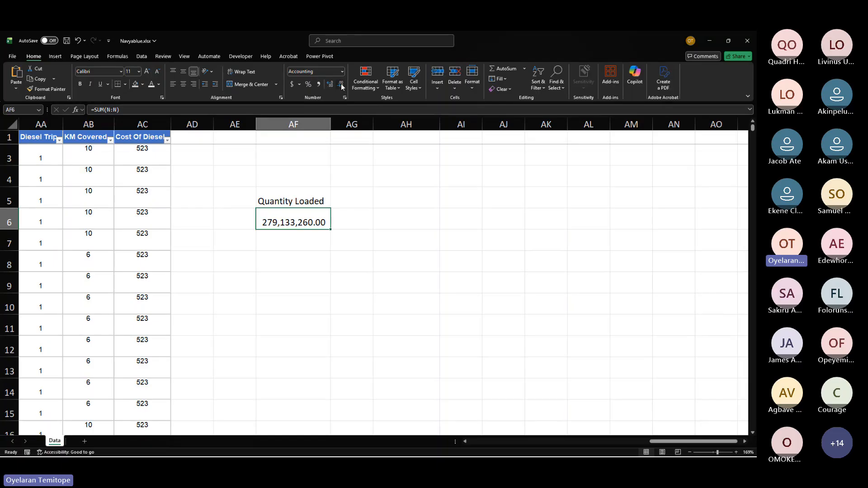
pyautogui.doubleClick(340, 87)
pyautogui.click(304, 244)
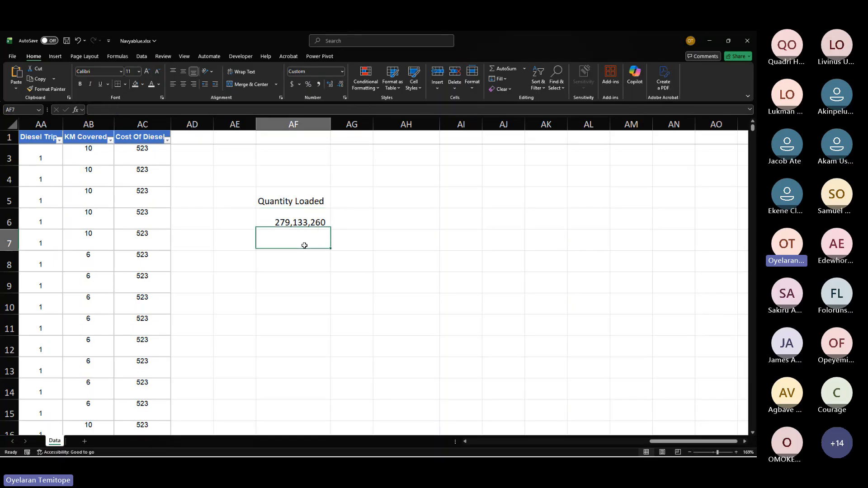
pyautogui.click(292, 222)
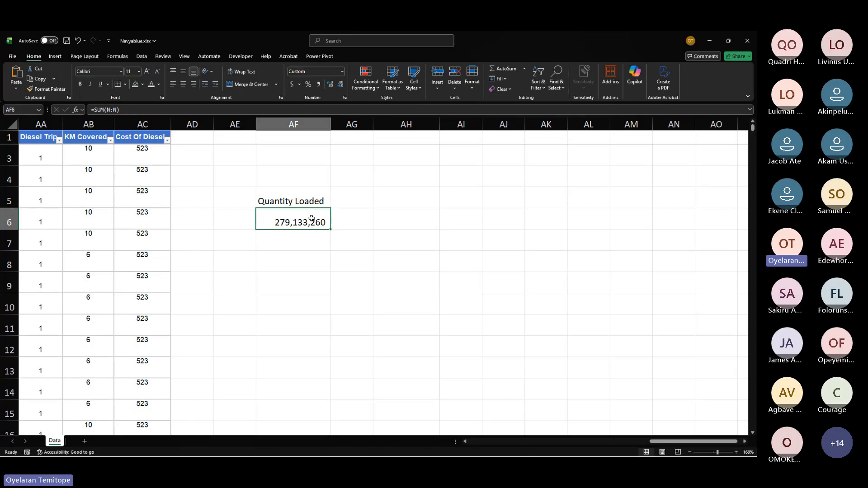
# Step: Enter the value 279133260 in AF7 below the Quantity Loaded total
pyautogui.click(300, 238)
pyautogui.write('27')
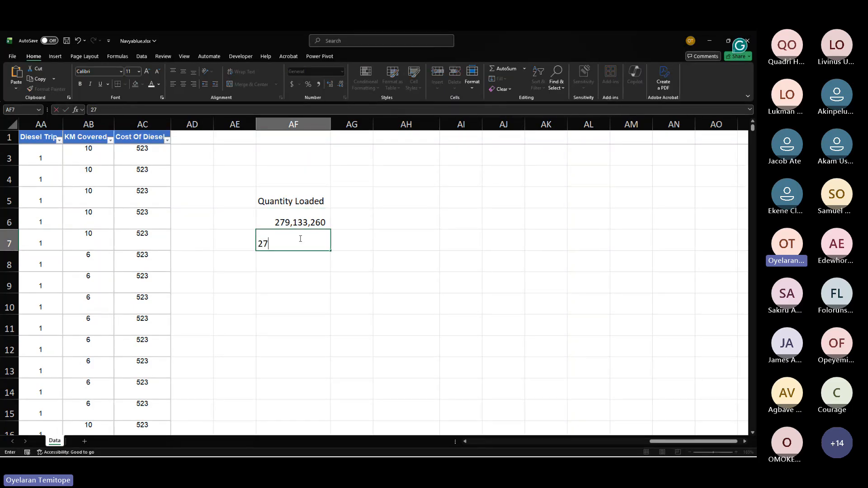
pyautogui.write('9133260')
pyautogui.press('Return')
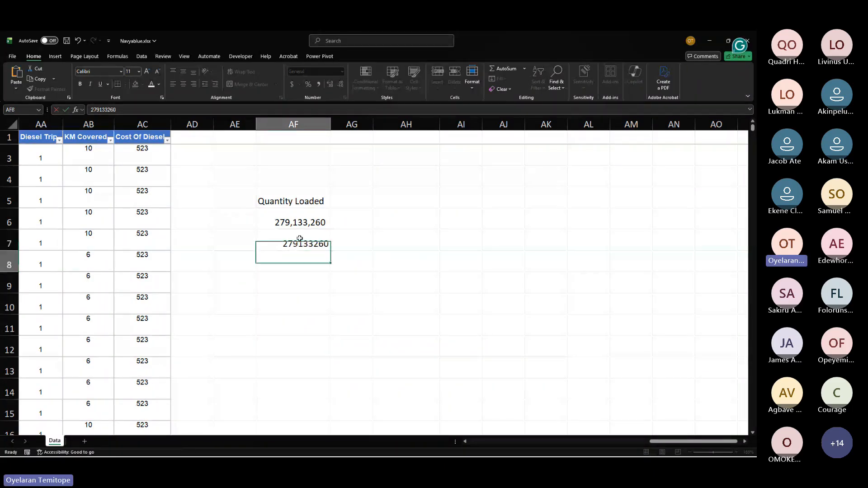
# Step: Inspect the SUM formula in AF6 and compare it with the value typed in AF7
pyautogui.click(306, 242)
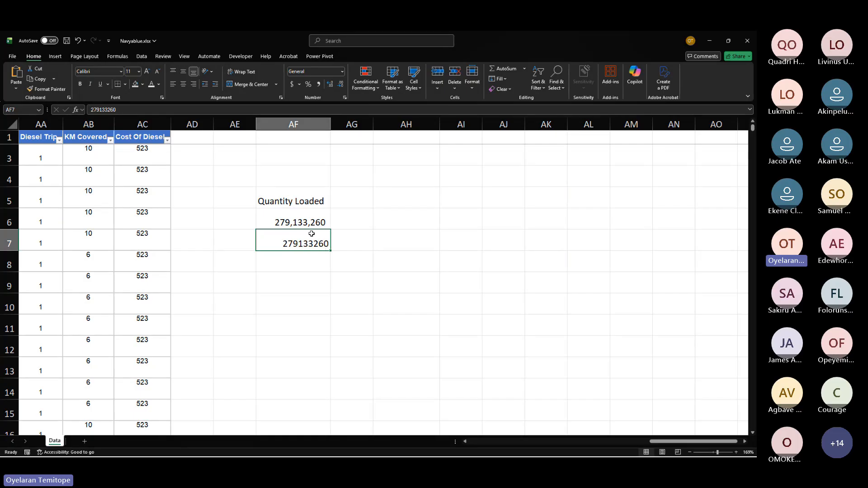
pyautogui.moveTo(312, 233)
pyautogui.mouseDown()
pyautogui.moveTo(307, 259)
pyautogui.moveTo(310, 247)
pyautogui.moveTo(298, 249)
pyautogui.moveTo(353, 299)
pyautogui.moveTo(300, 259)
pyautogui.moveTo(301, 243)
pyautogui.mouseUp()
pyautogui.click(309, 213)
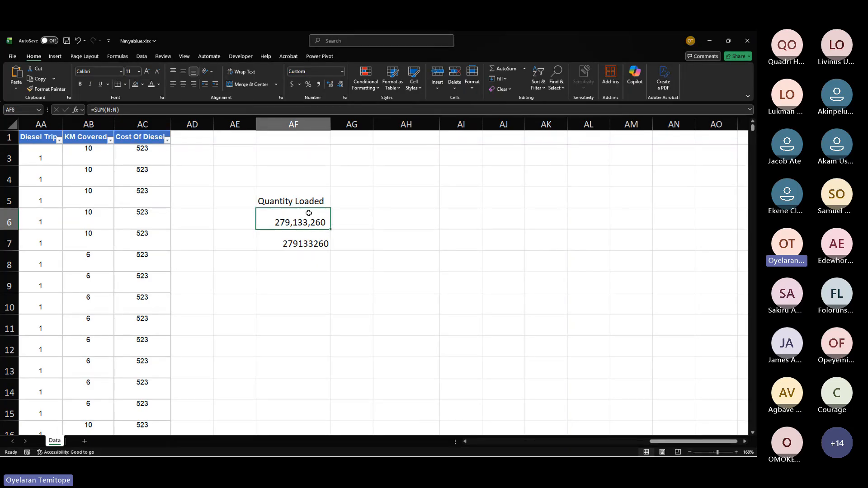
pyautogui.hscroll(-3, 308, 212)
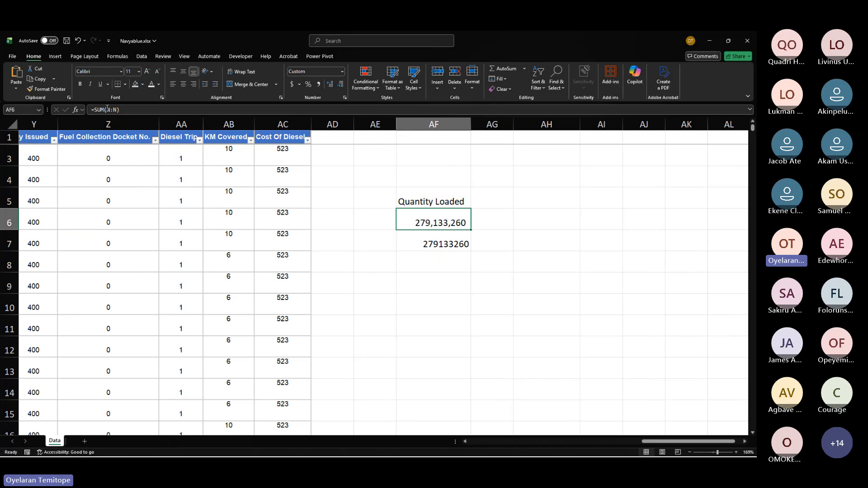
pyautogui.moveTo(106, 110); pyautogui.dragTo(120, 109)
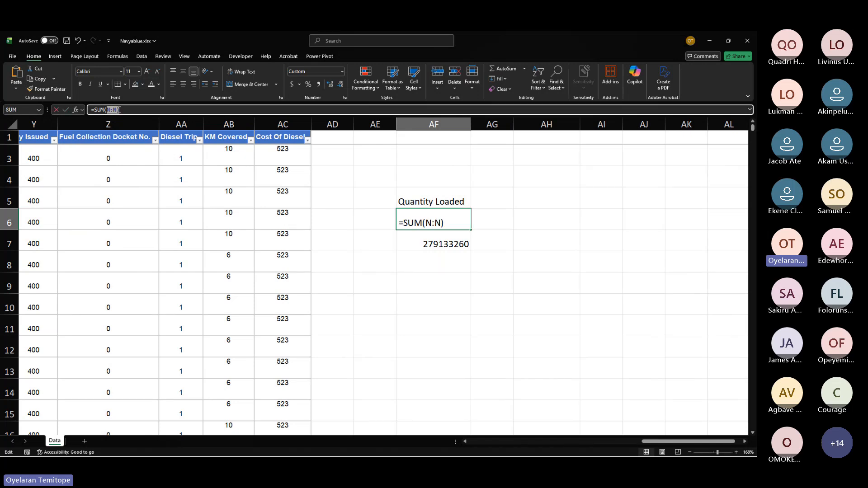
pyautogui.press('Escape')
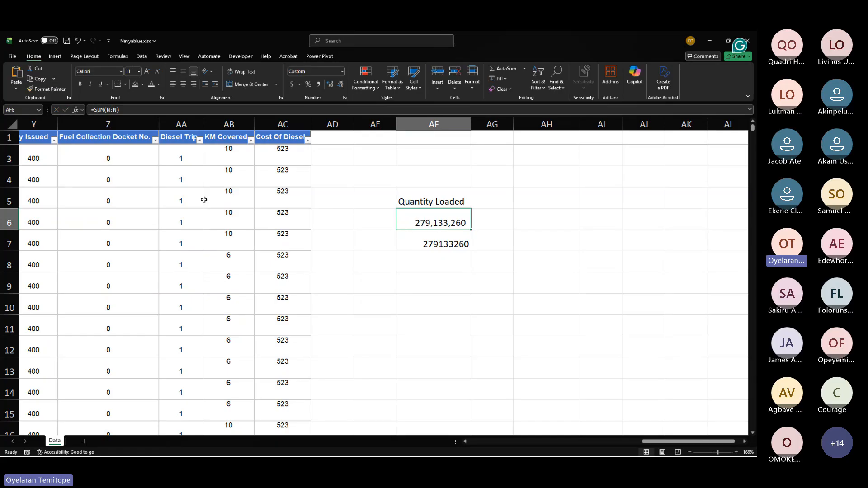
pyautogui.scroll(-2, 204, 200)
pyautogui.scroll(2, 204, 200)
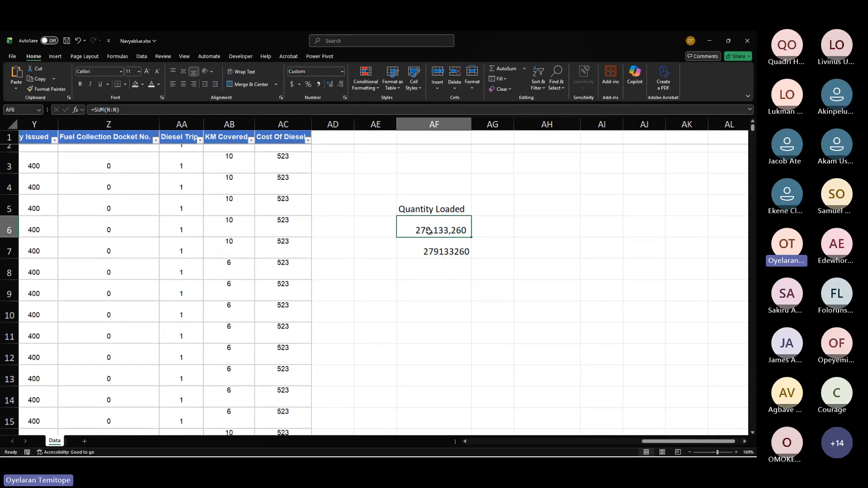
pyautogui.hscroll(5, 429, 231)
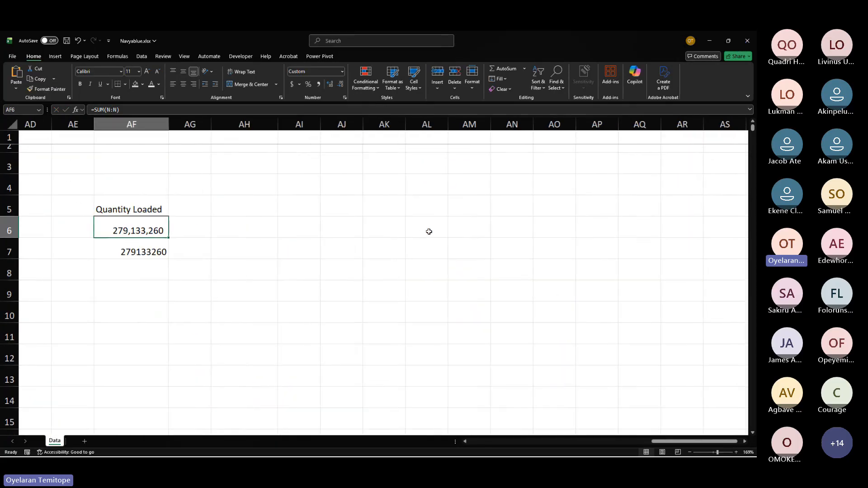
pyautogui.hscroll(-1, 429, 232)
pyautogui.hscroll(3, 429, 231)
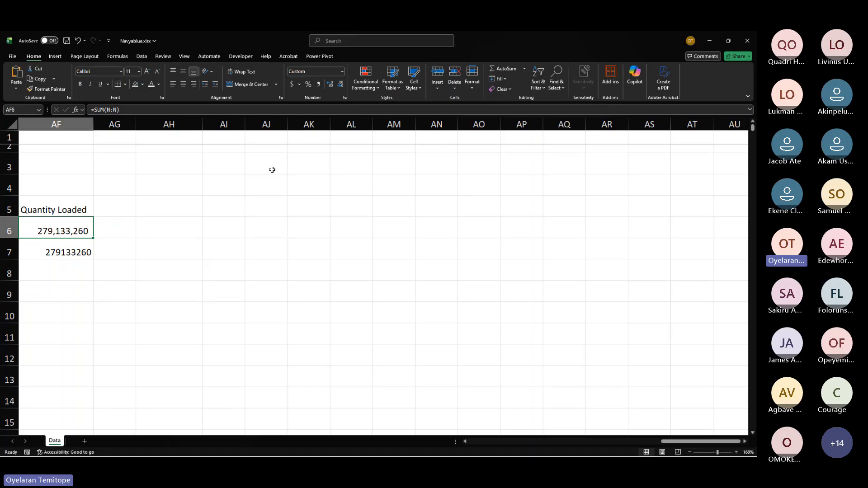
pyautogui.moveTo(272, 169); pyautogui.dragTo(402, 248)
pyautogui.hscroll(-3, 224, 180)
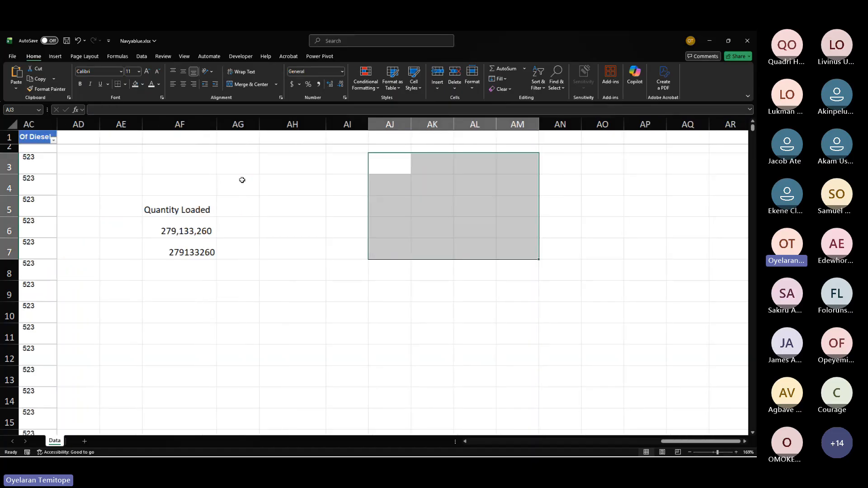
pyautogui.hscroll(-10, 242, 180)
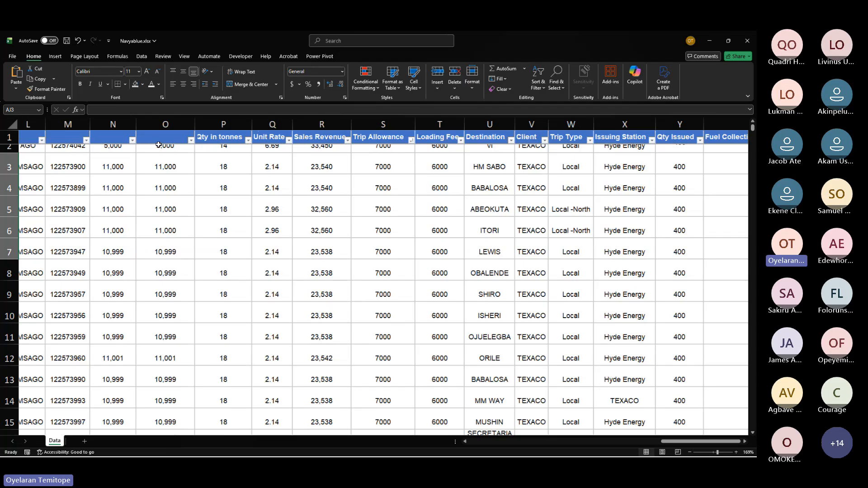
pyautogui.hscroll(-3, 159, 145)
pyautogui.hscroll(12, 248, 163)
pyautogui.click(307, 161)
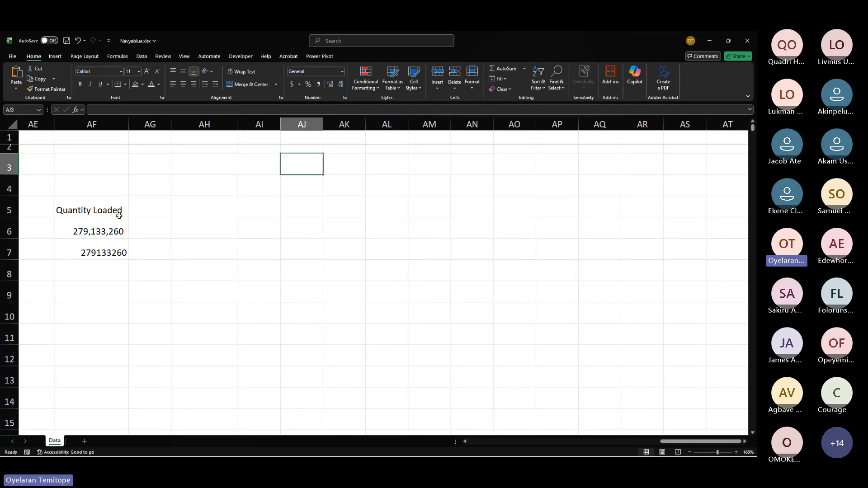
pyautogui.moveTo(119, 215); pyautogui.dragTo(129, 237)
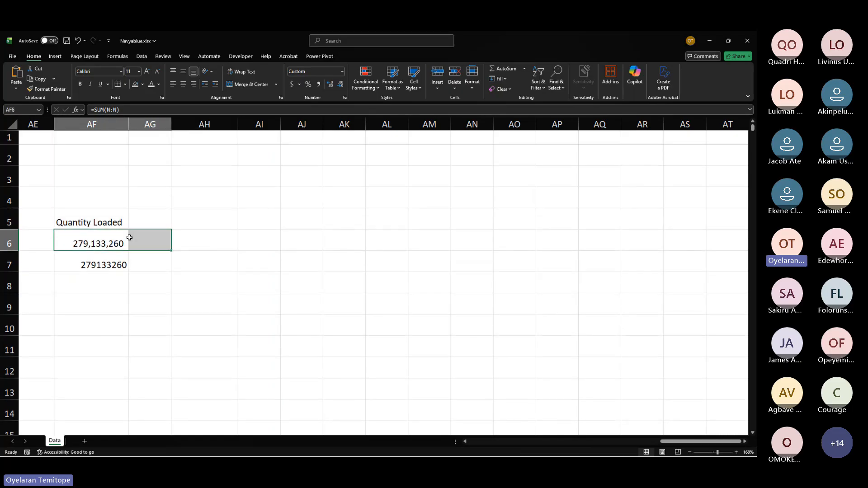
# Step: Enter the labels trips, fuelconsume and allowance in AJ3 through AJ5
pyautogui.click(282, 173)
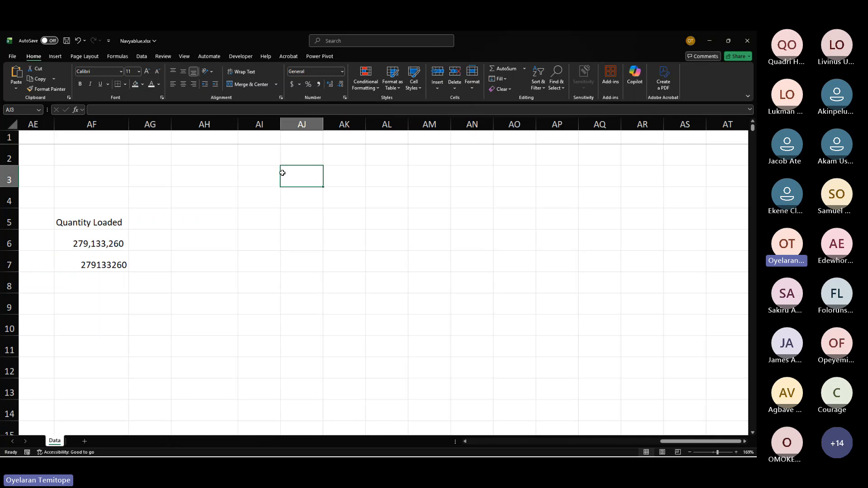
pyautogui.write('tr')
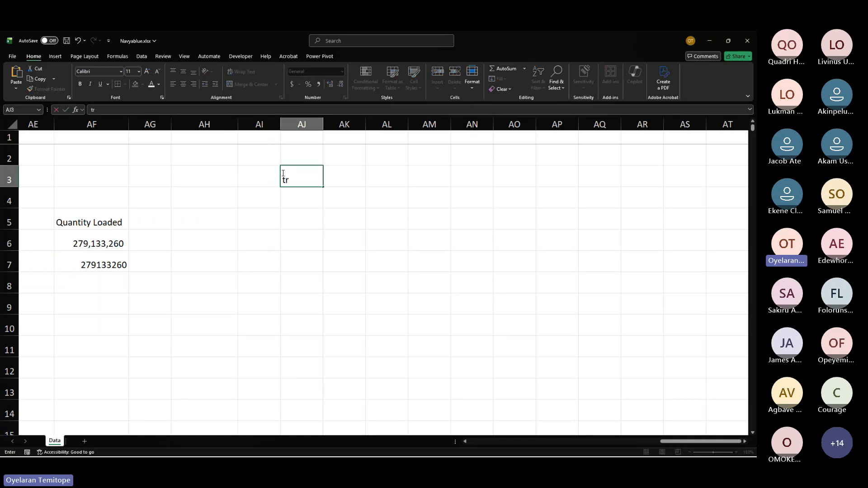
pyautogui.write('ips')
pyautogui.press('Return')
pyautogui.write('fuel')
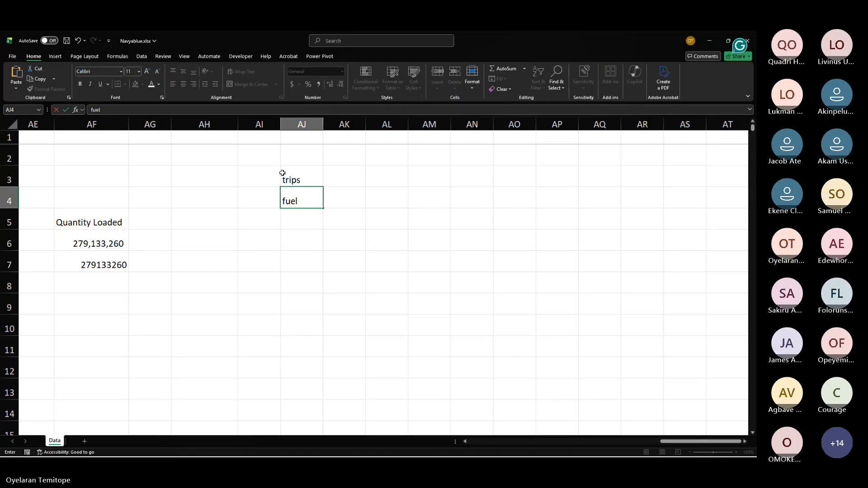
pyautogui.write('consume')
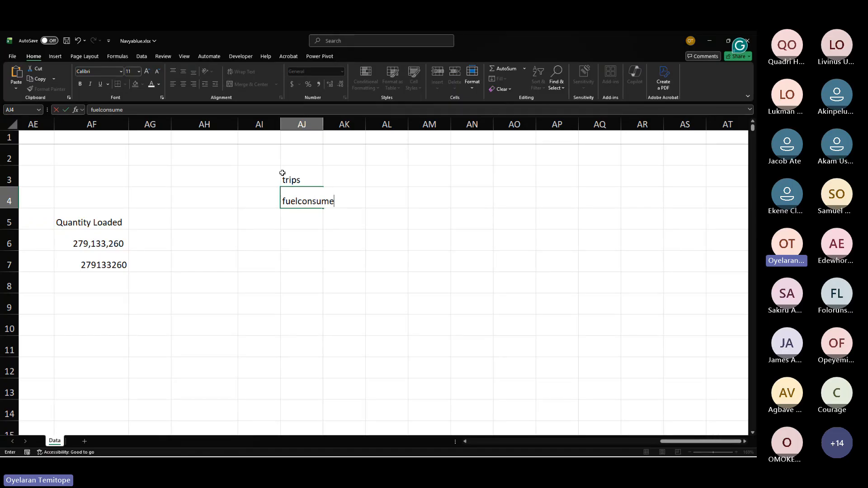
pyautogui.press('Return')
pyautogui.write('a')
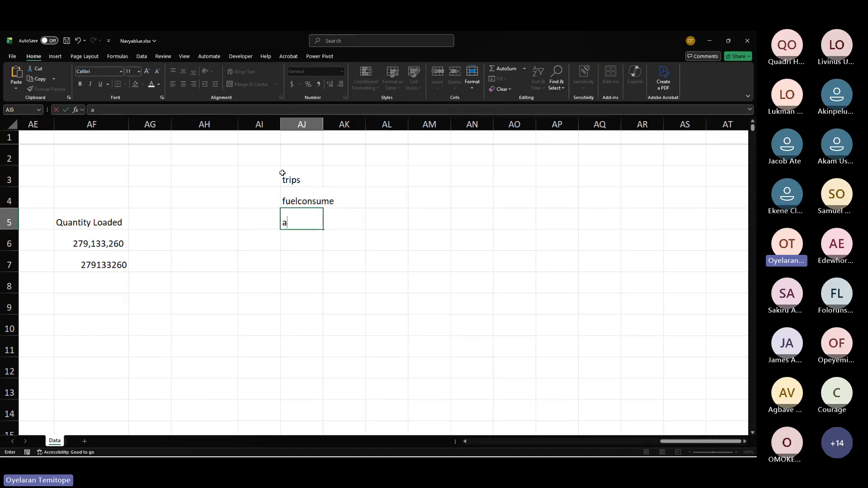
pyautogui.write('llowa')
pyautogui.write('nce')
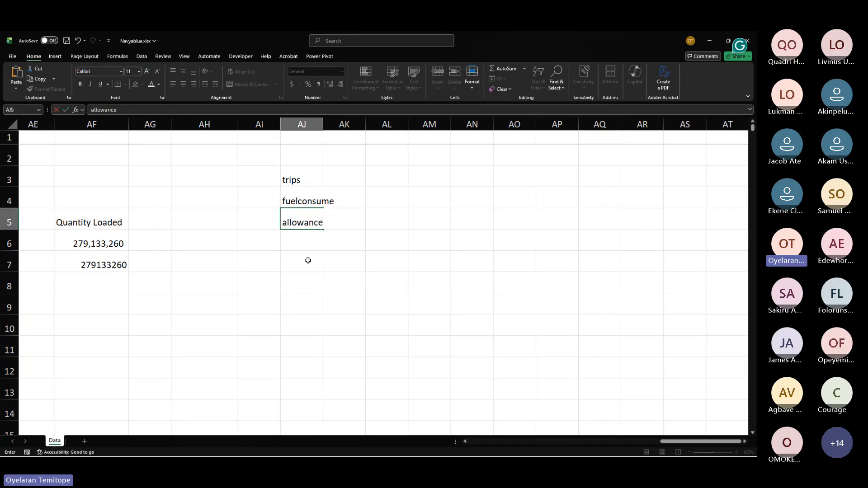
pyautogui.press('Return')
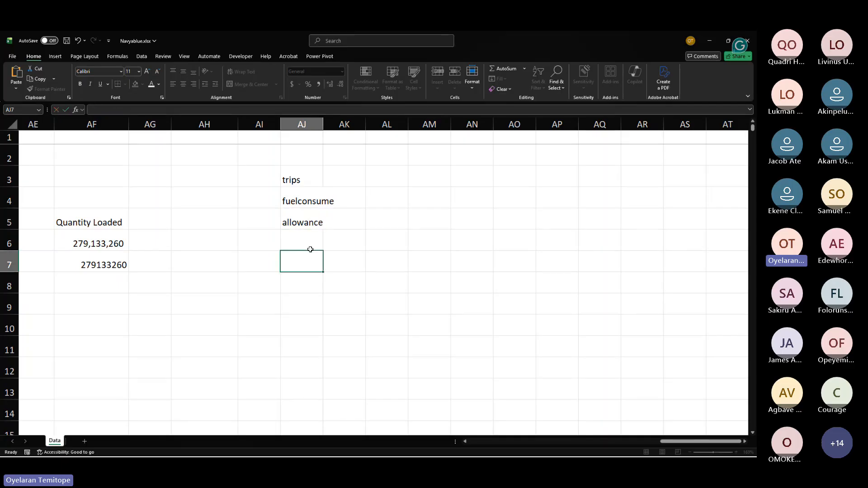
# Step: Autofit column AJ to fit the new labels
pyautogui.moveTo(306, 248); pyautogui.dragTo(351, 170)
pyautogui.click(350, 170)
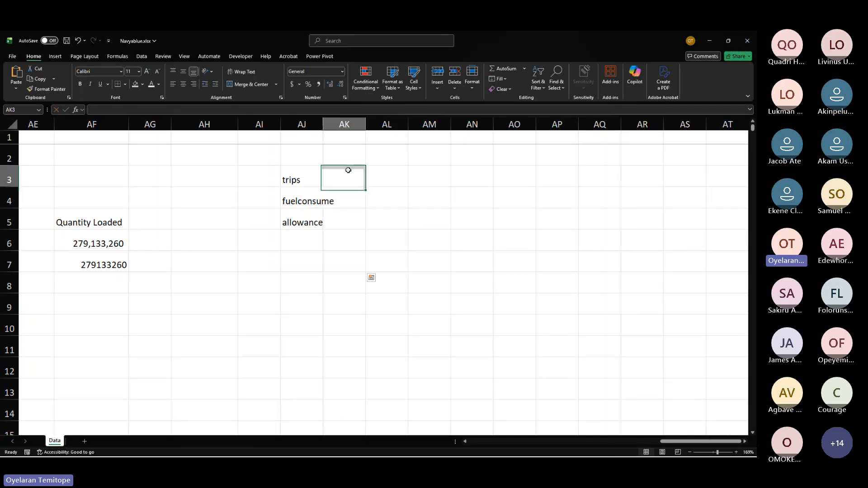
pyautogui.doubleClick(322, 125)
pyautogui.moveTo(363, 176)
pyautogui.mouseDown()
pyautogui.moveTo(362, 193)
pyautogui.moveTo(356, 182)
pyautogui.mouseUp()
pyautogui.click(356, 197)
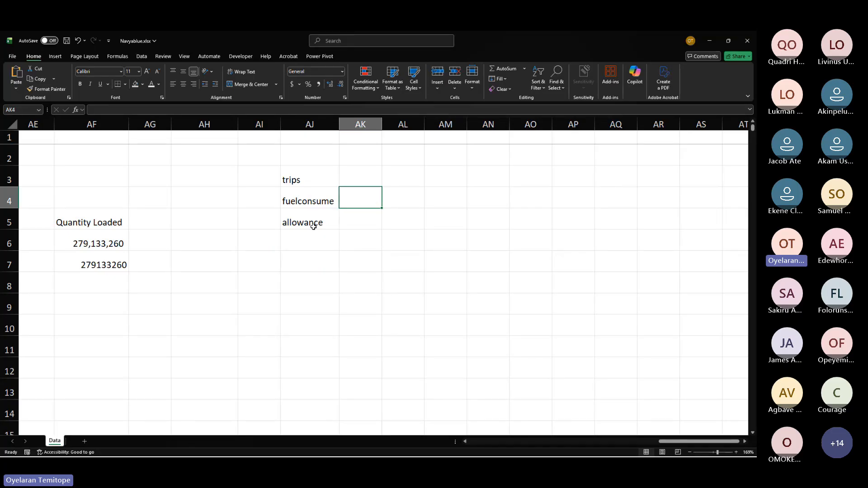
pyautogui.moveTo(312, 226); pyautogui.dragTo(349, 221)
pyautogui.click(356, 221)
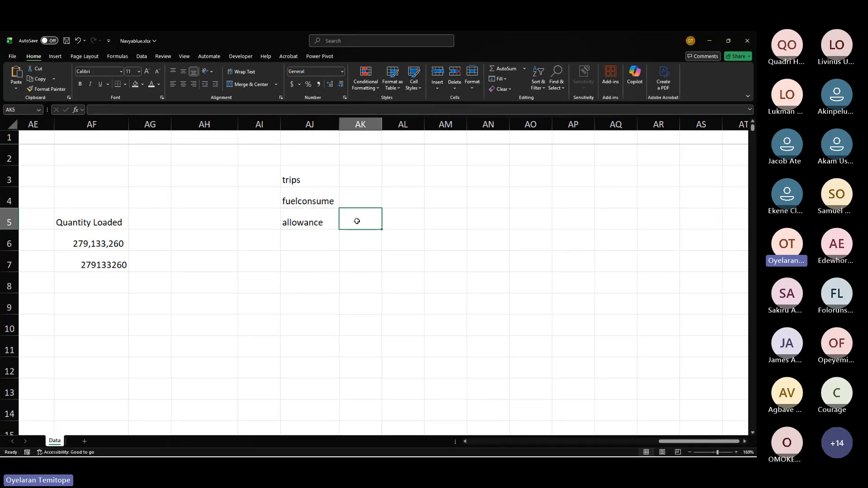
# Step: Enter 1500 in AK4 beside the fuelconsume label
pyautogui.click(357, 202)
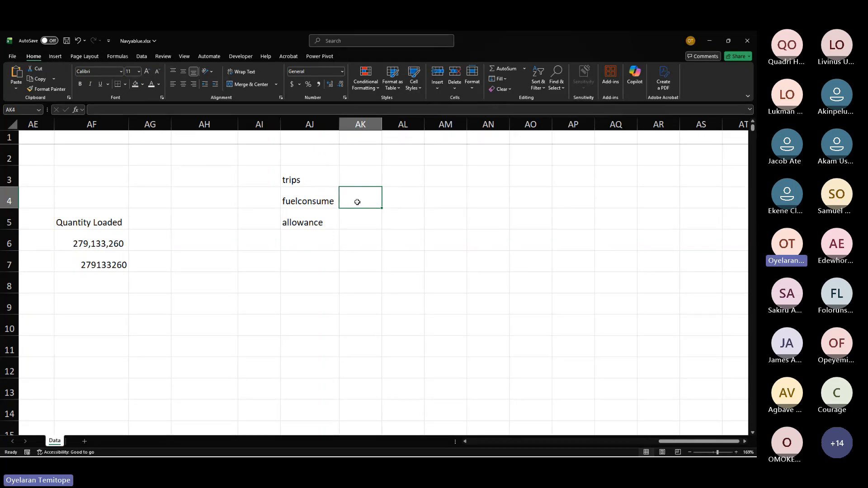
pyautogui.write('1')
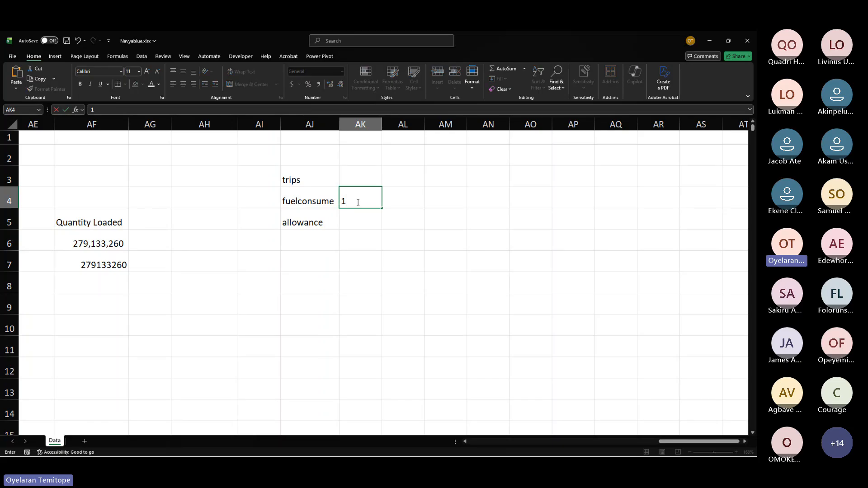
pyautogui.write('500')
pyautogui.press('Return')
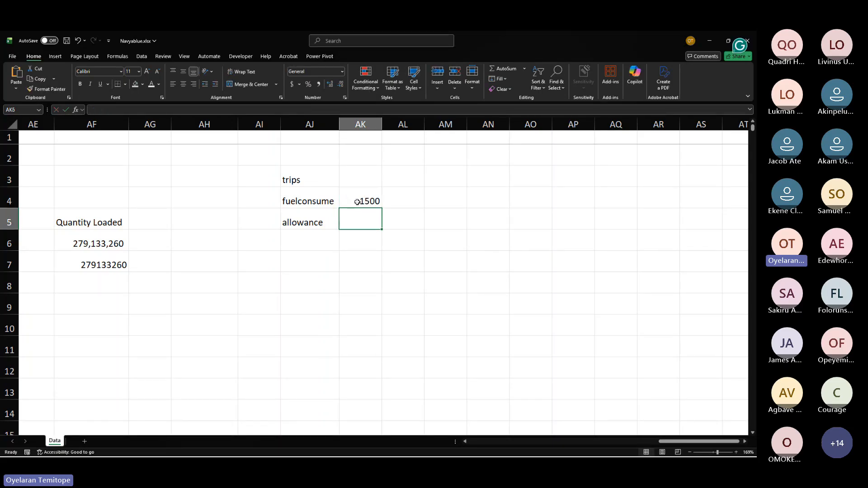
# Step: Change the AJ4 label to fuelconsume/
pyautogui.click(375, 243)
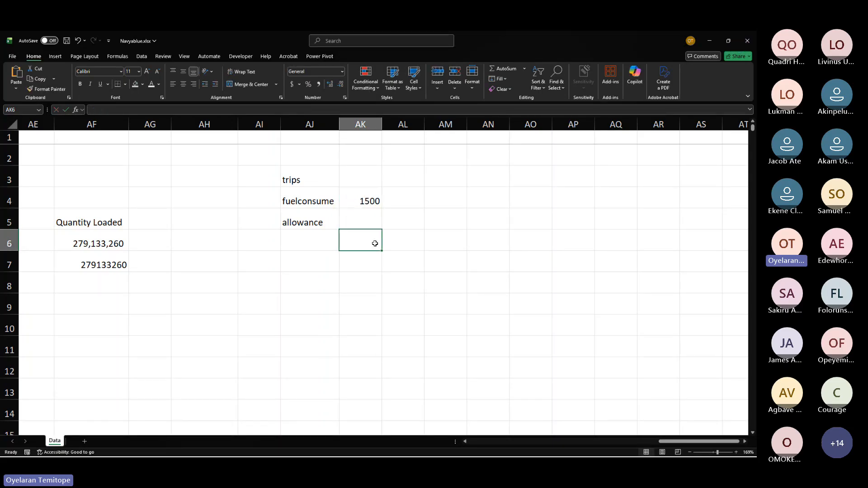
pyautogui.click(361, 200)
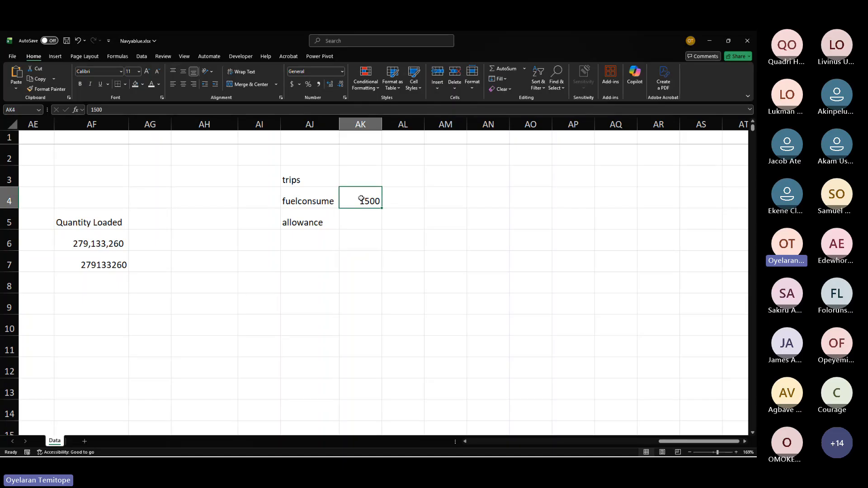
pyautogui.click(329, 199)
pyautogui.click(243, 111)
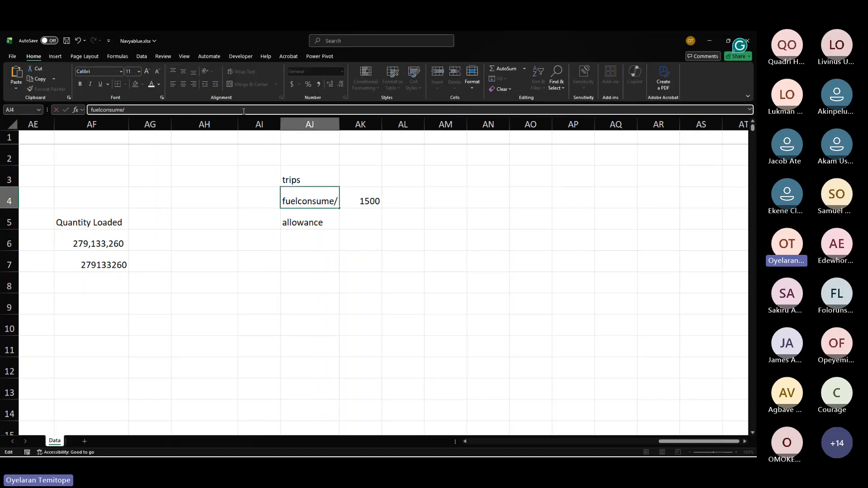
pyautogui.press('Return')
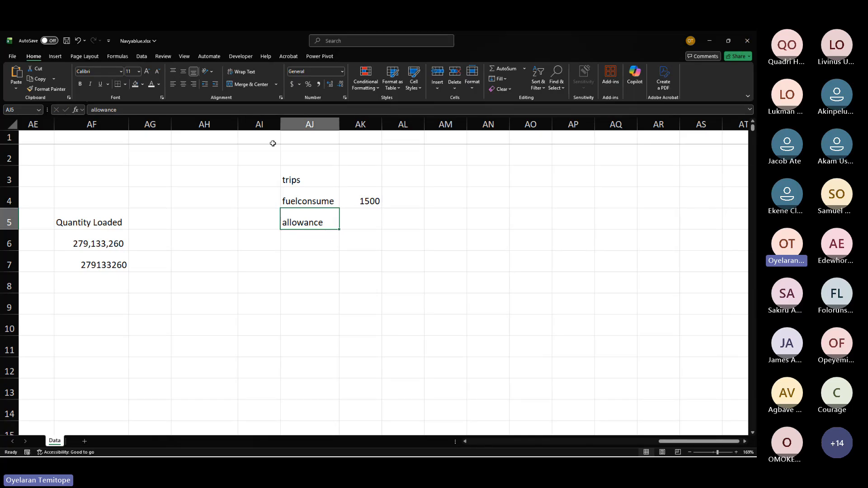
# Step: Enter the heading Avg/L in AL5
pyautogui.click(387, 337)
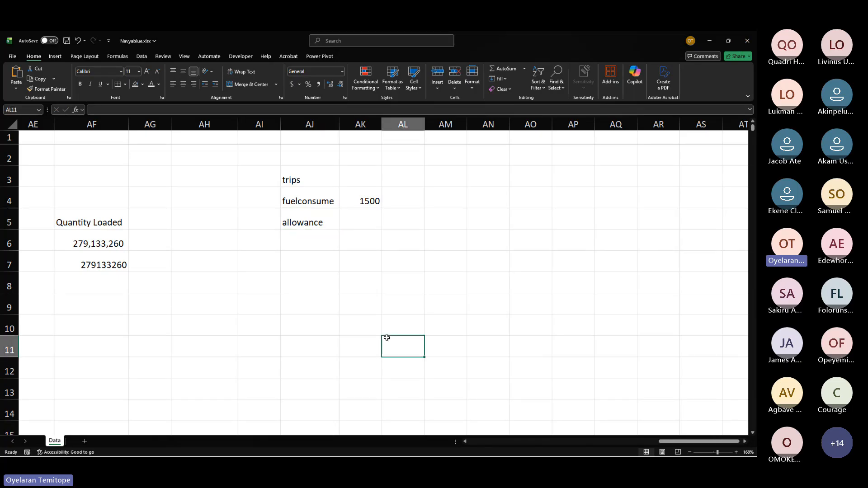
pyautogui.click(354, 202)
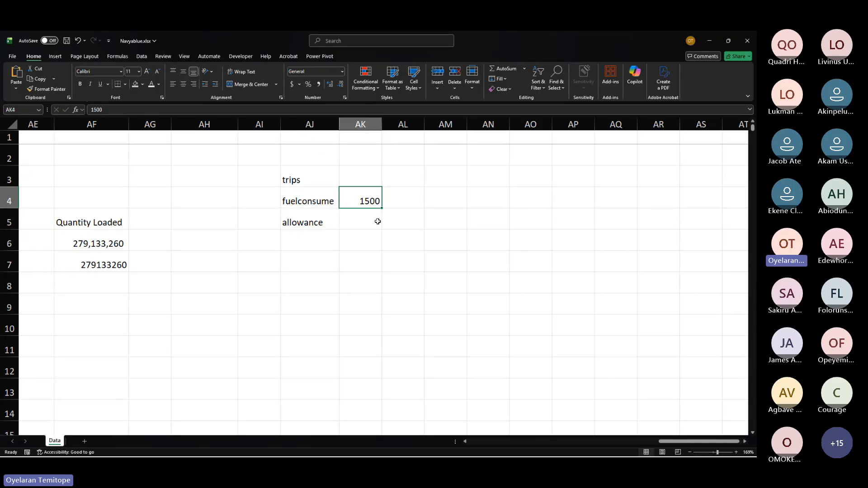
pyautogui.click(407, 221)
pyautogui.write('A')
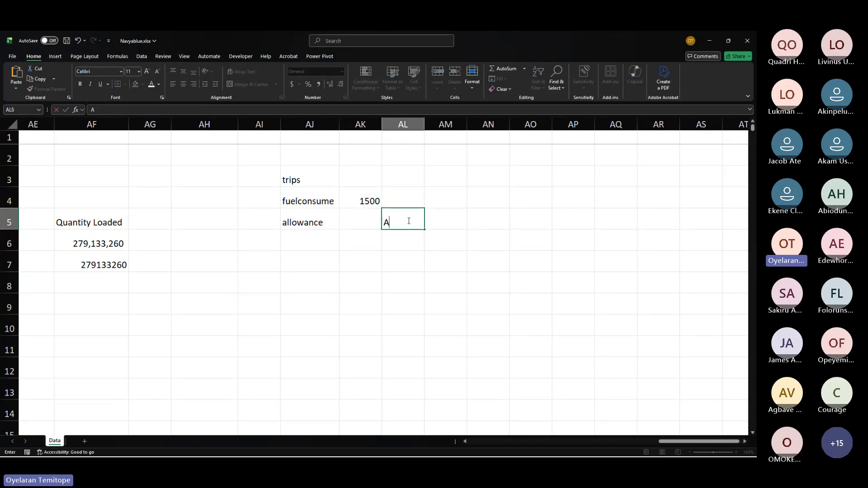
pyautogui.write('Vg/L')
pyautogui.press('Return')
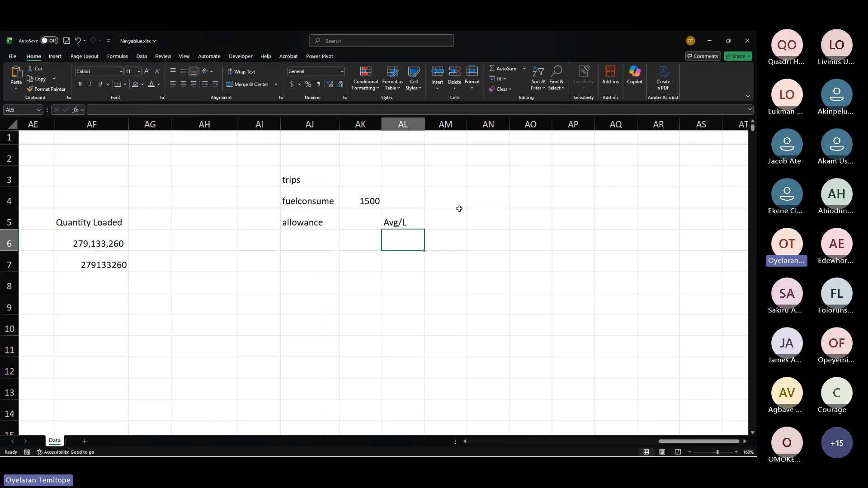
# Step: Replace the Avg/L heading in AL5 with 20L
pyautogui.click(413, 218)
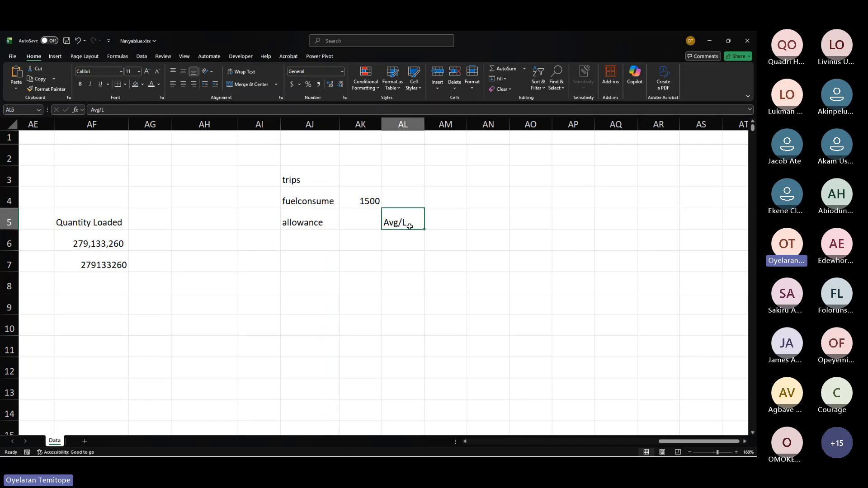
pyautogui.press('Delete')
pyautogui.moveTo(406, 230); pyautogui.dragTo(406, 230)
pyautogui.write('20')
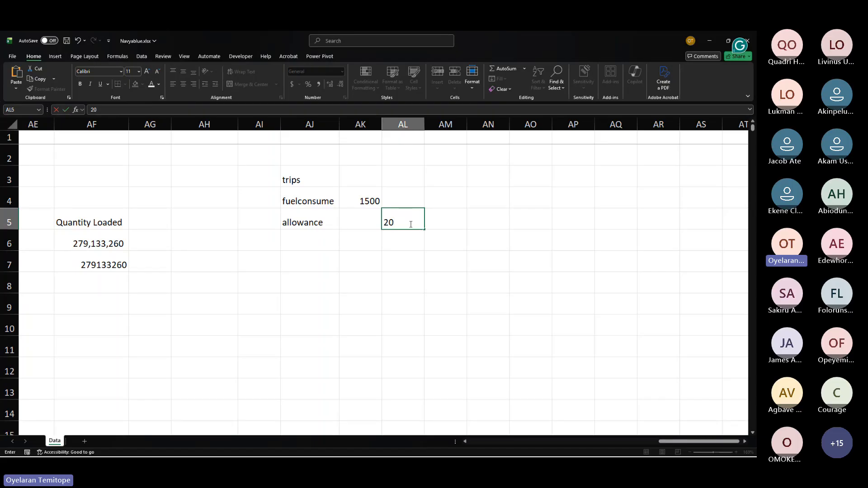
pyautogui.write('L')
pyautogui.press('Return')
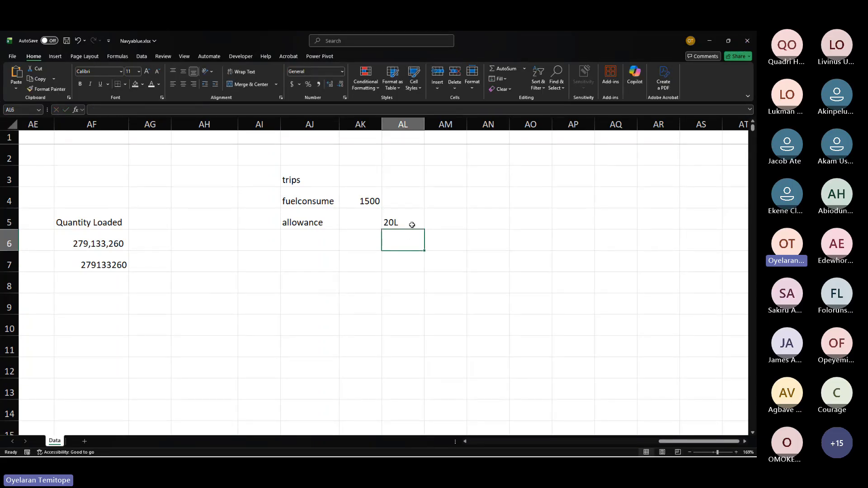
# Step: Change the AL5 entry to 18L
pyautogui.click(412, 225)
pyautogui.click(432, 227)
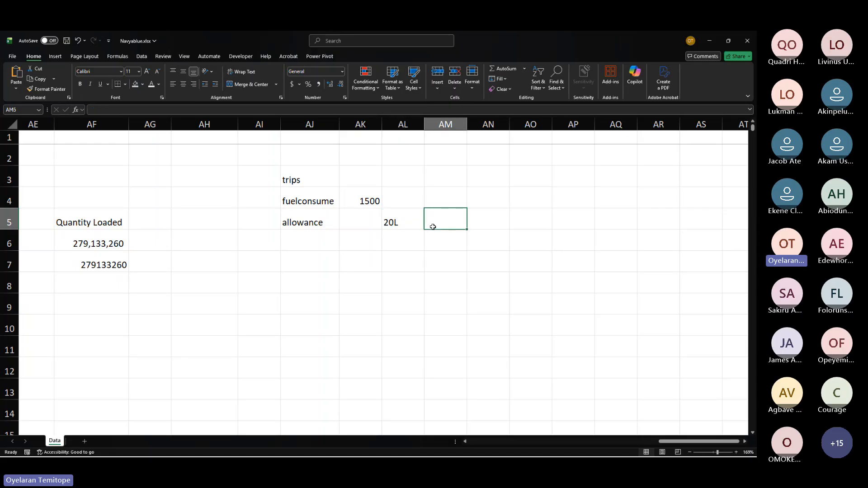
pyautogui.click(407, 224)
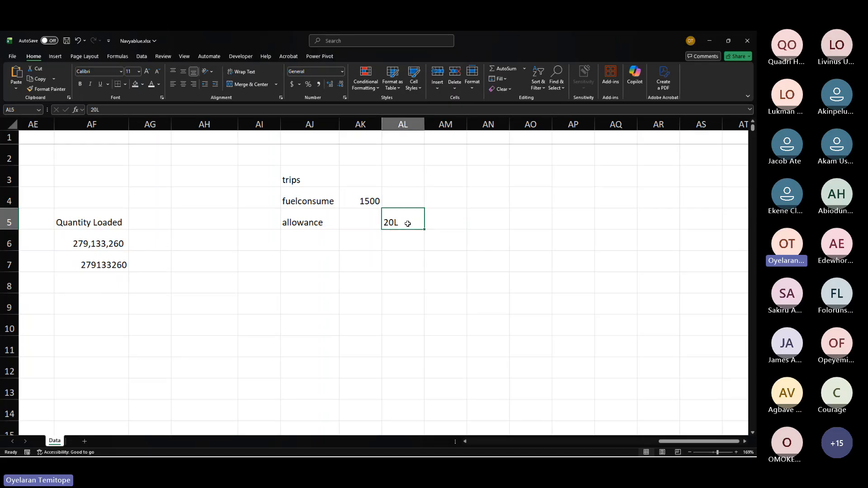
pyautogui.write('18L')
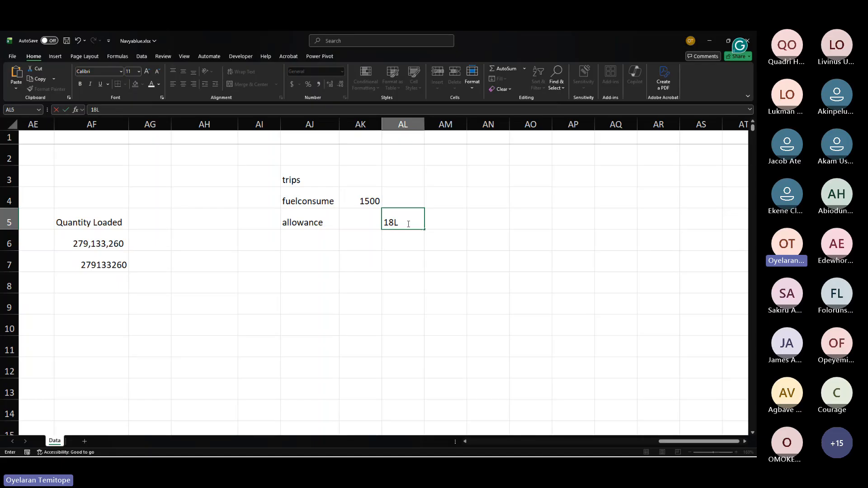
pyautogui.click(408, 257)
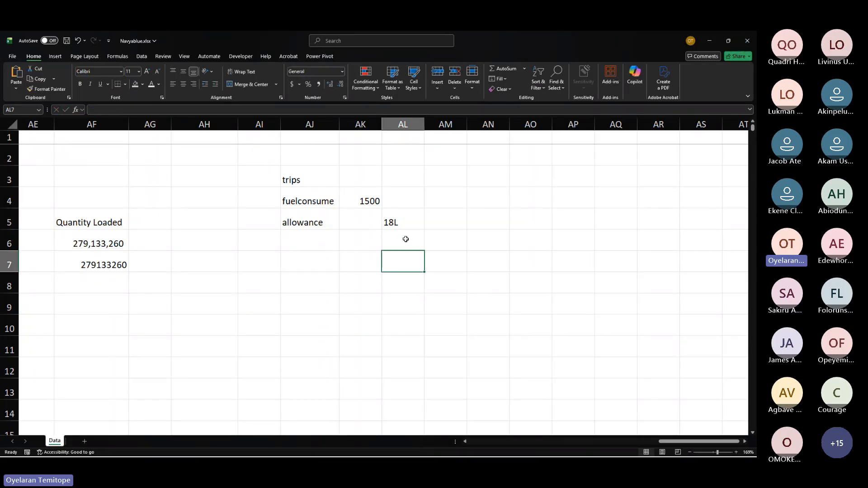
# Step: Change the AL5 entry to 25L
pyautogui.click(407, 214)
pyautogui.moveTo(407, 215)
pyautogui.mouseDown()
pyautogui.moveTo(459, 240)
pyautogui.moveTo(407, 225)
pyautogui.mouseUp()
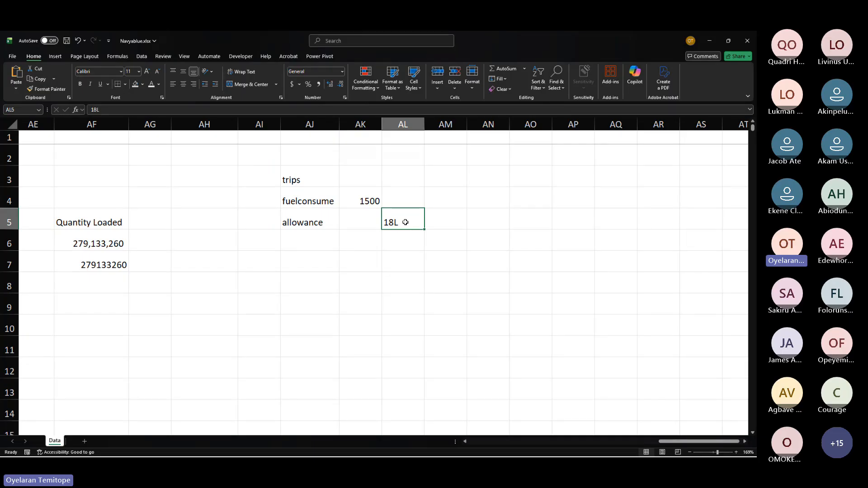
pyautogui.write('25L')
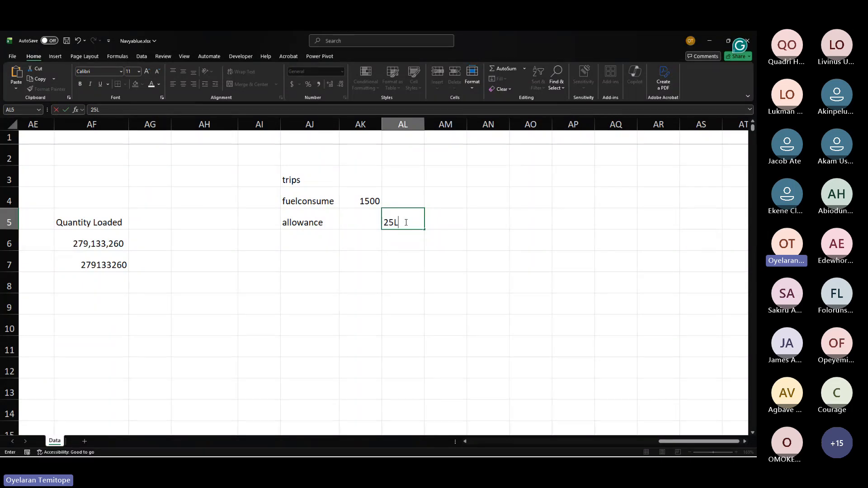
pyautogui.press('Return')
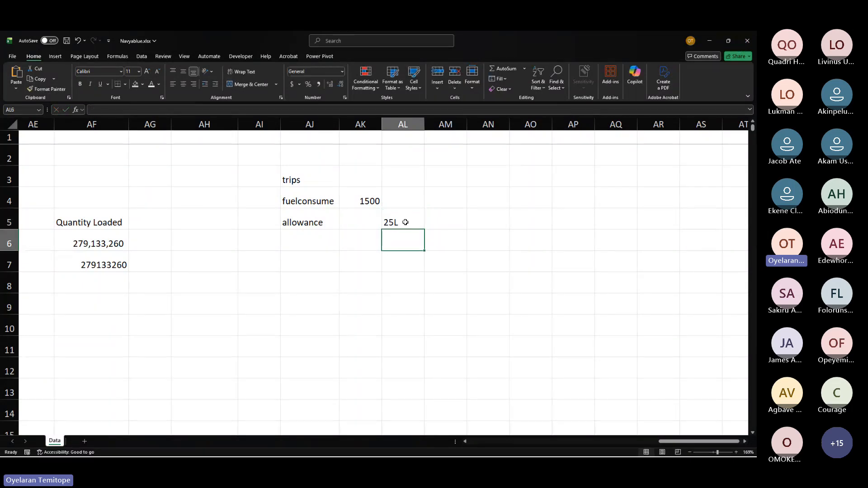
pyautogui.click(394, 222)
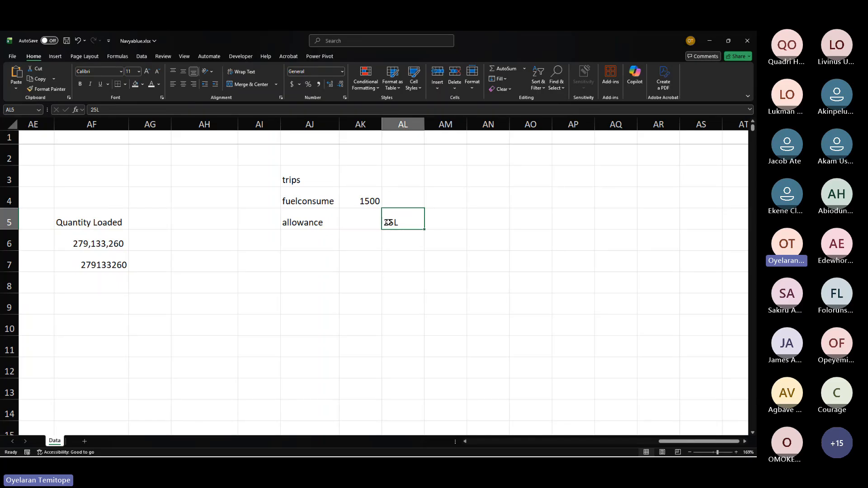
pyautogui.click(408, 243)
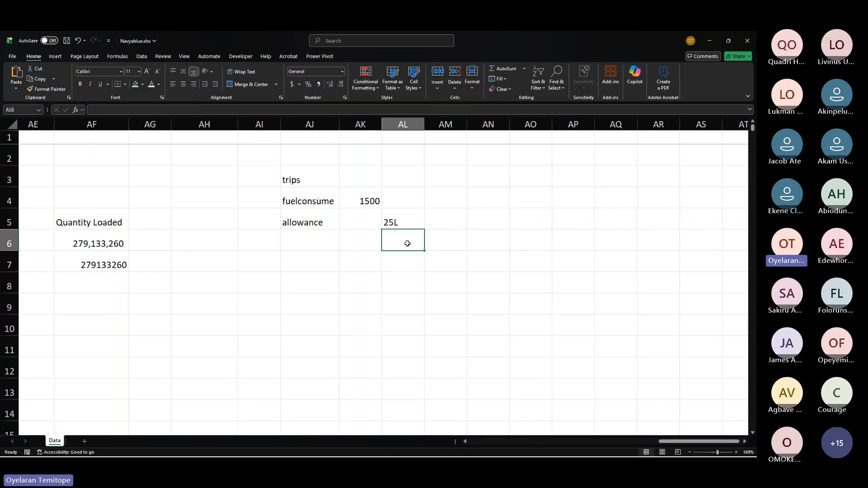
# Step: Scroll through the delivery table's columns to review the trip data
pyautogui.hscroll(-4, 408, 244)
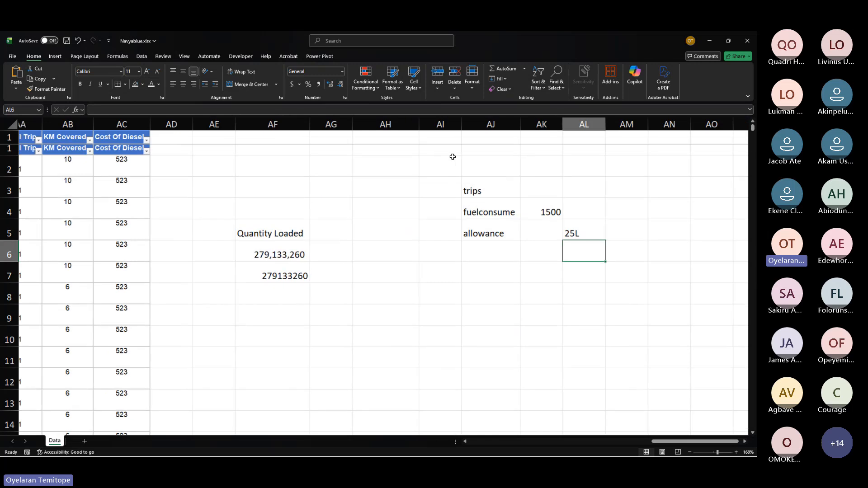
pyautogui.scroll(-1, 452, 156)
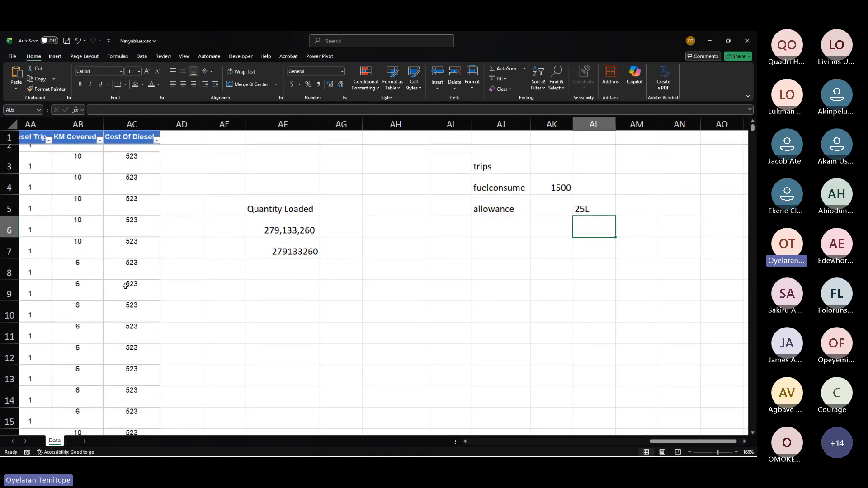
pyautogui.hscroll(-10, 125, 286)
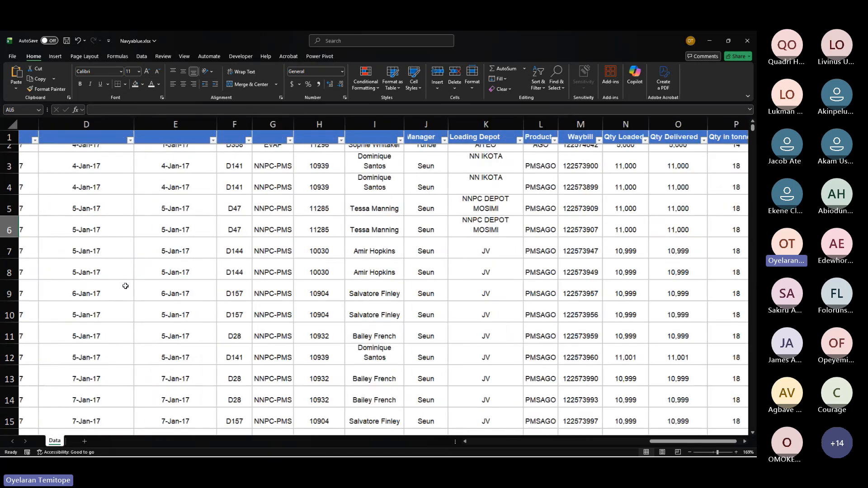
pyautogui.scroll(-1, 267, 242)
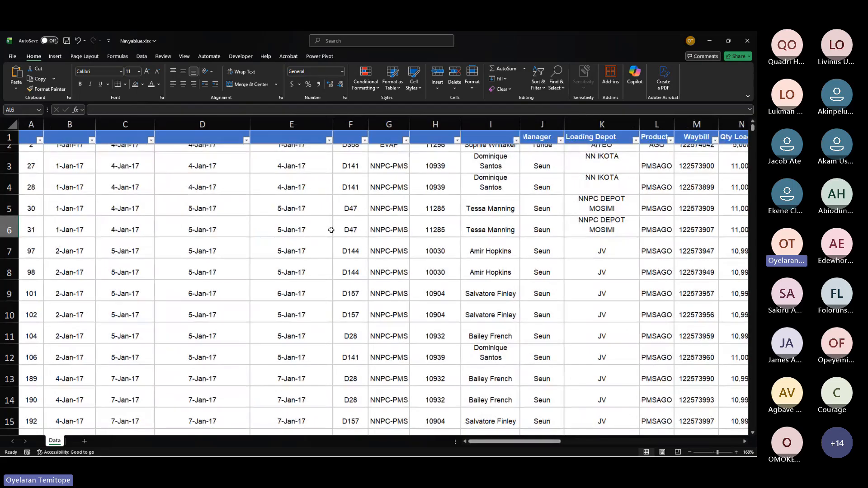
pyautogui.hscroll(4, 331, 230)
pyautogui.hscroll(-2, 331, 230)
pyautogui.hscroll(10, 332, 230)
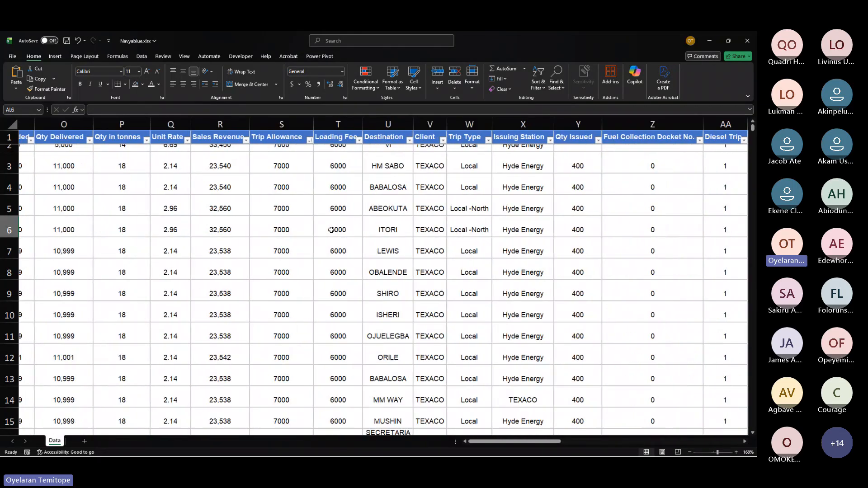
pyautogui.hscroll(3, 331, 230)
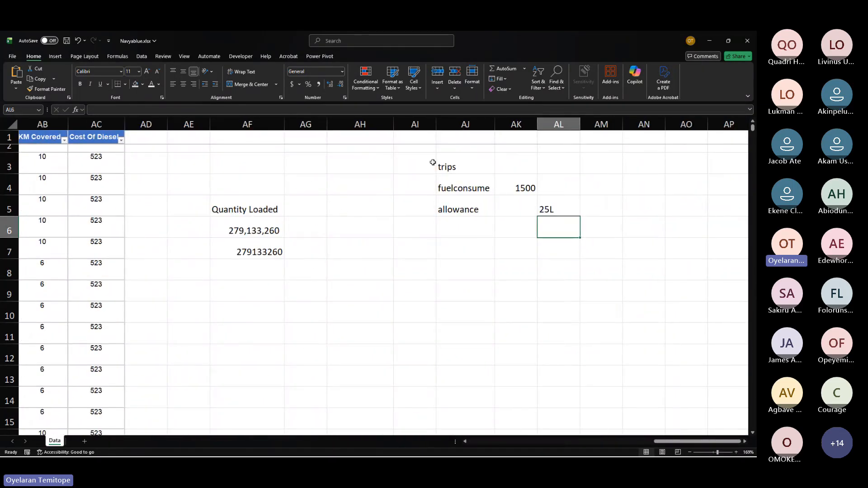
# Step: Clear the trips, fuelconsume and allowance block in AI3:AL5
pyautogui.moveTo(433, 163); pyautogui.dragTo(565, 217)
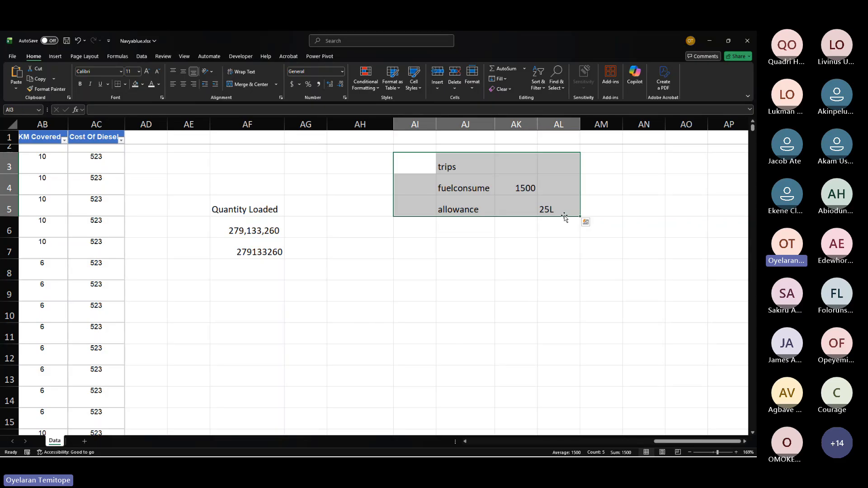
pyautogui.press('Delete')
pyautogui.click(223, 211)
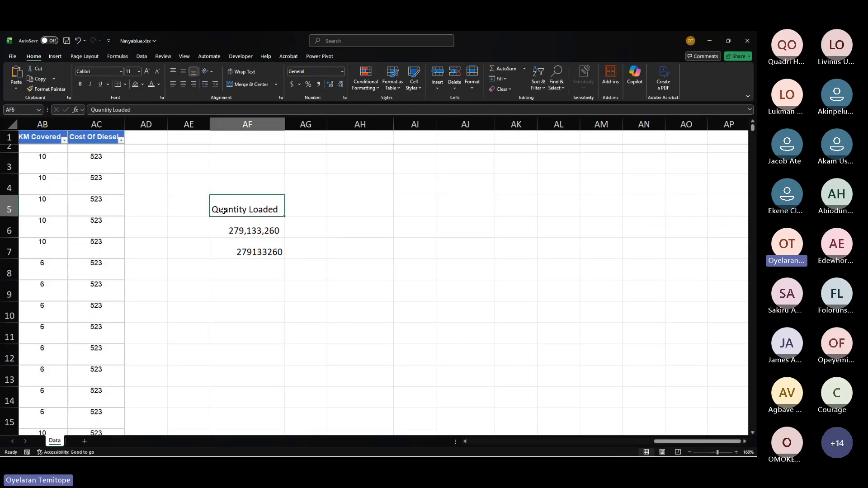
# Step: Enter the heading Allowance in AH5
pyautogui.hscroll(-5, 224, 210)
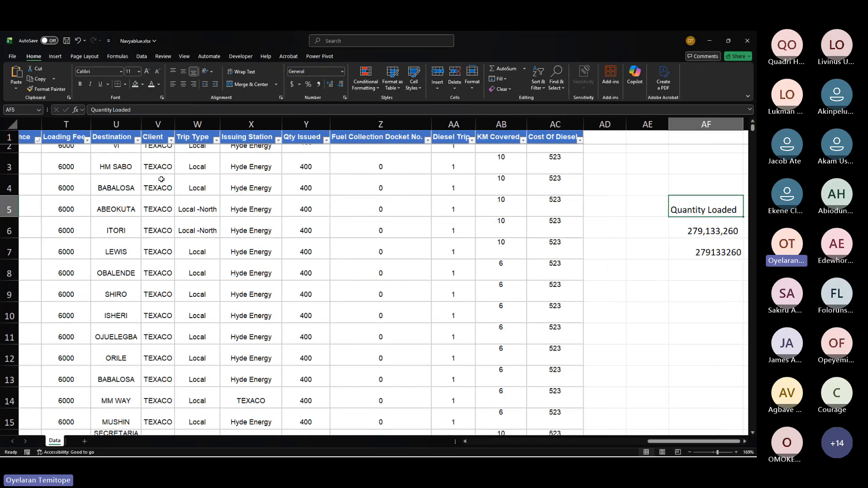
pyautogui.hscroll(-3, 161, 180)
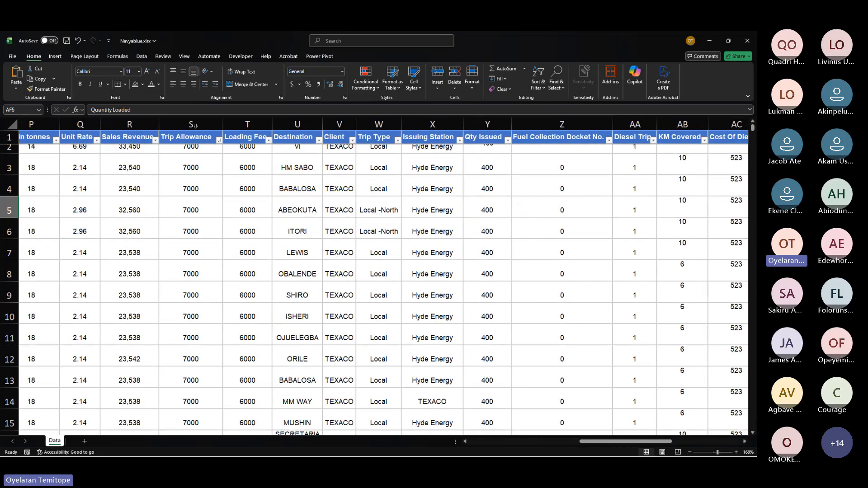
pyautogui.click(193, 126)
pyautogui.hscroll(5, 376, 270)
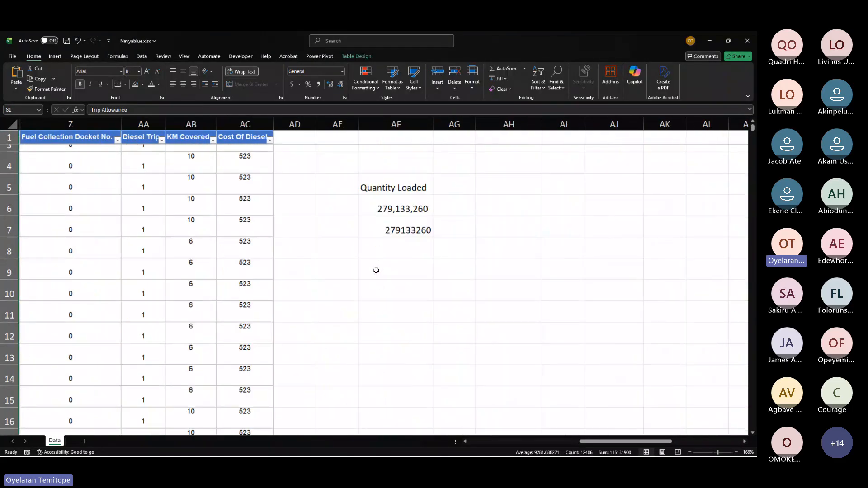
pyautogui.hscroll(2, 376, 270)
pyautogui.click(364, 202)
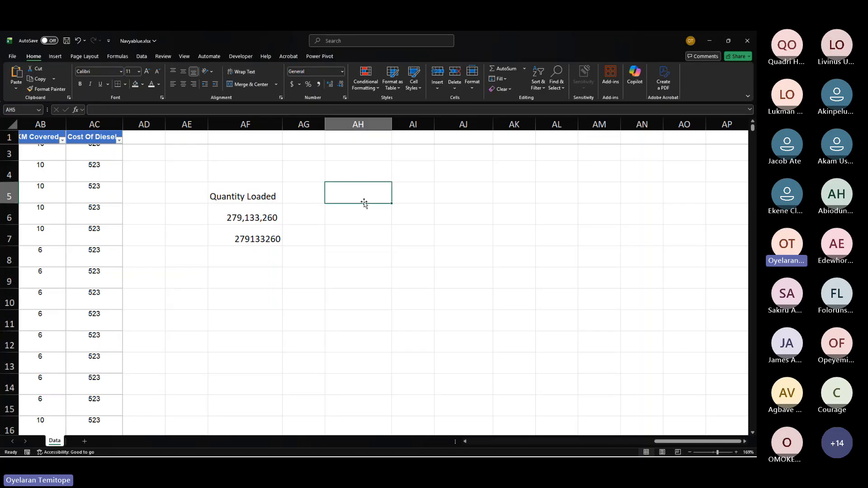
pyautogui.write('Al')
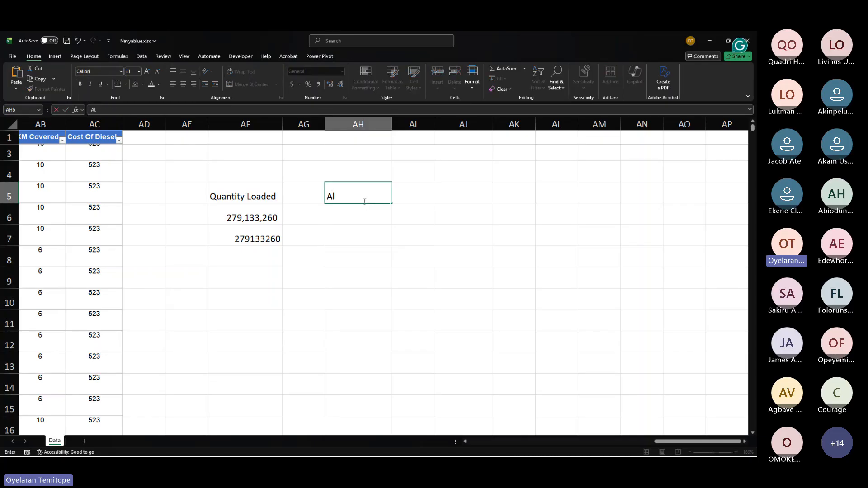
pyautogui.write('lowance')
pyautogui.press('Return')
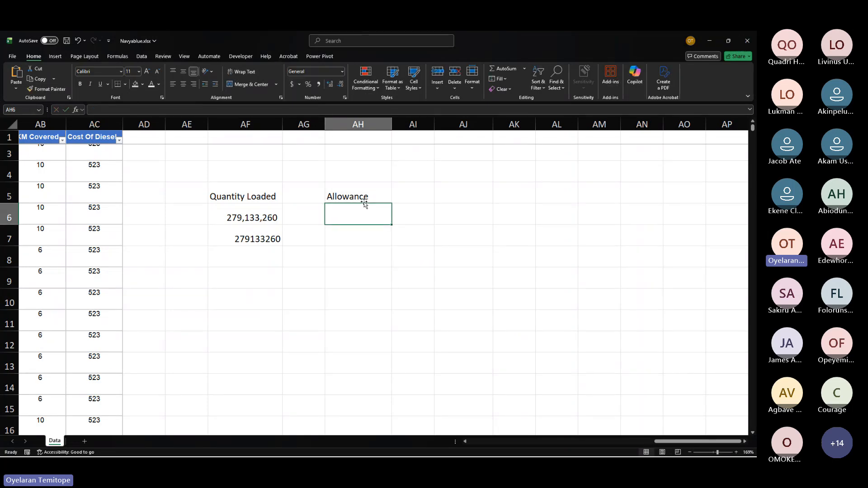
# Step: Total the Trip Allowance column in AH6 with =SUM(S:S)
pyautogui.write('=sum')
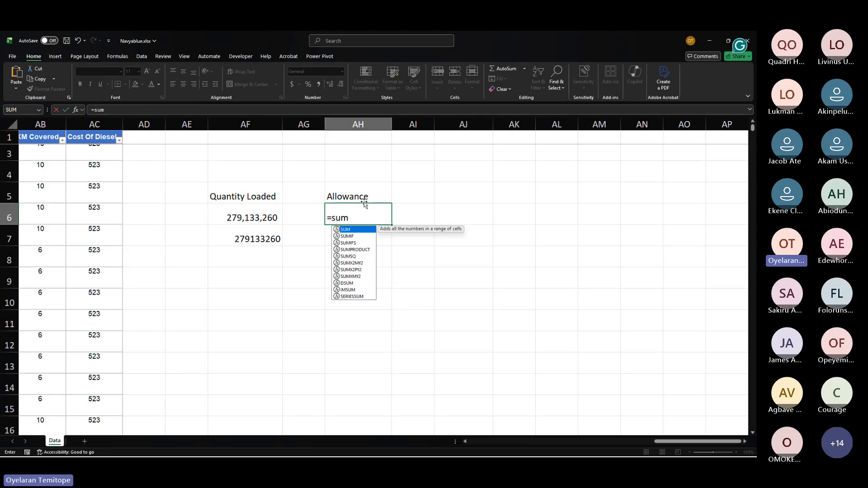
pyautogui.press('Tab')
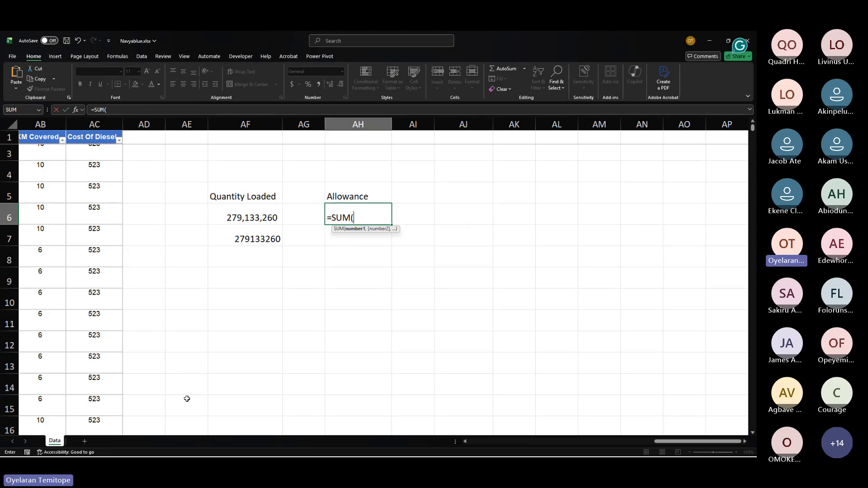
pyautogui.hscroll(-1, 187, 398)
pyautogui.hscroll(-7, 187, 399)
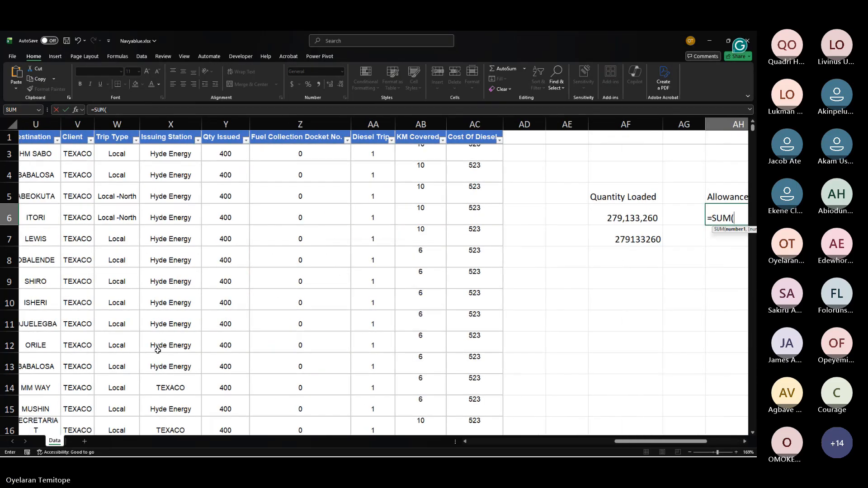
pyautogui.hscroll(-2, 158, 350)
pyautogui.scroll(2, 128, 152)
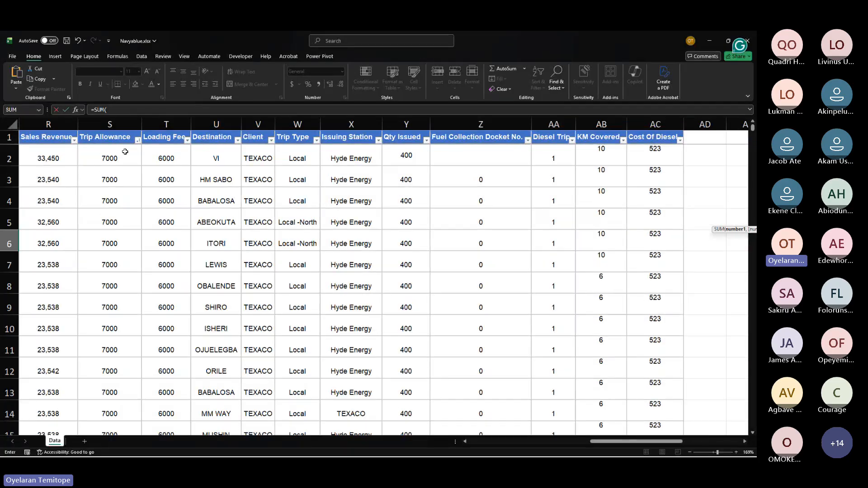
pyautogui.scroll(-1, 124, 156)
pyautogui.click(123, 161)
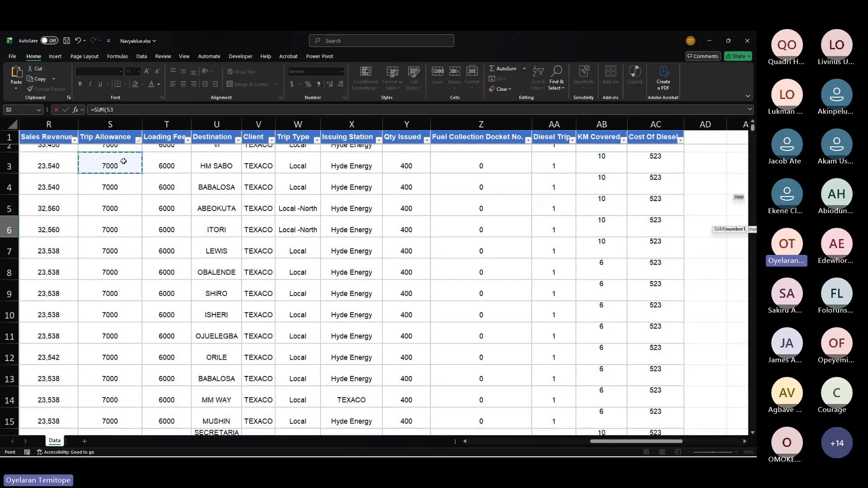
pyautogui.click(123, 118)
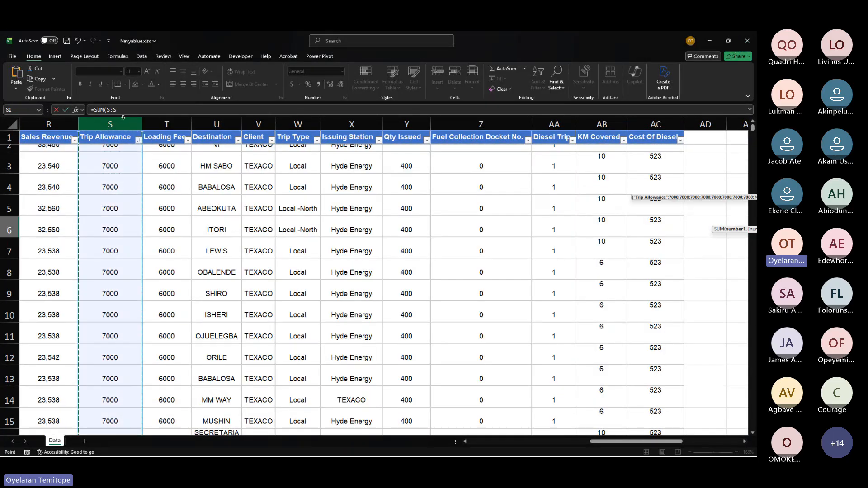
pyautogui.press('Return')
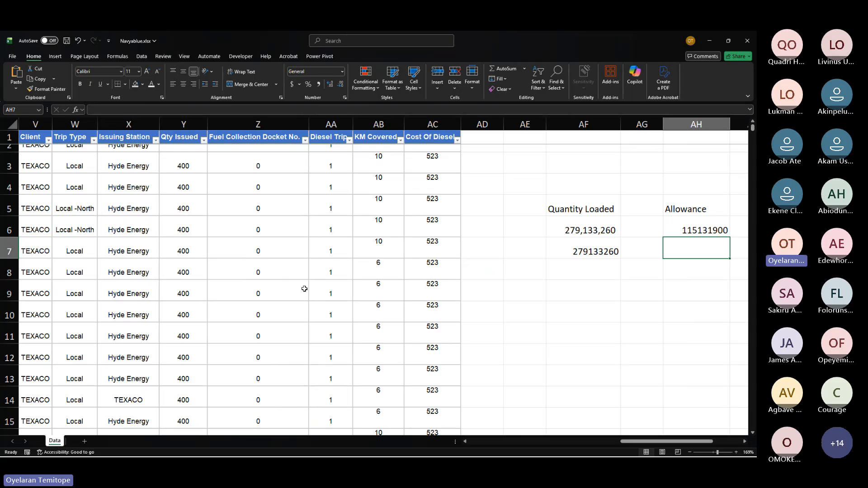
# Step: Apply Accounting number format to the allowance total in AH6
pyautogui.hscroll(4, 474, 224)
pyautogui.click(475, 226)
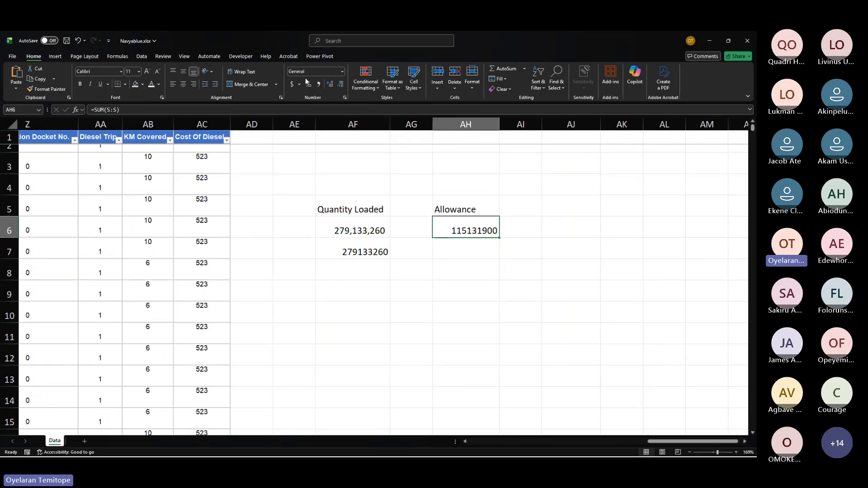
pyautogui.click(293, 85)
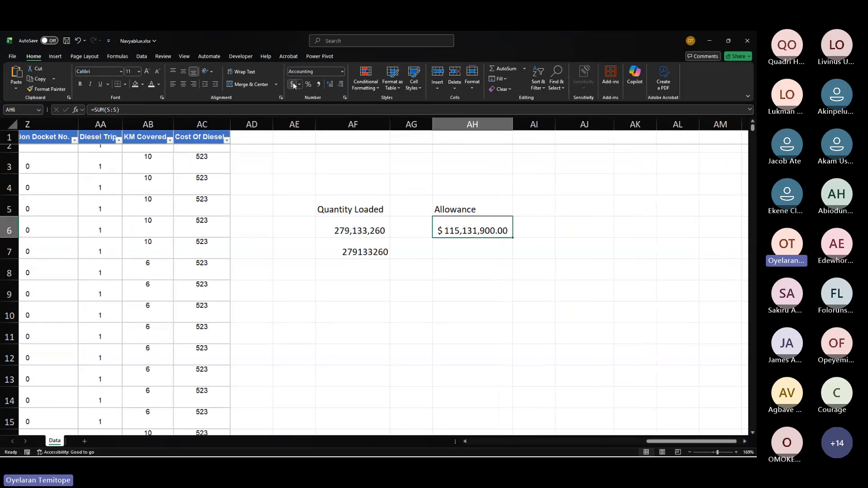
# Step: Remove the decimal places from the allowance total in AH6
pyautogui.click(341, 85)
pyautogui.click(341, 85)
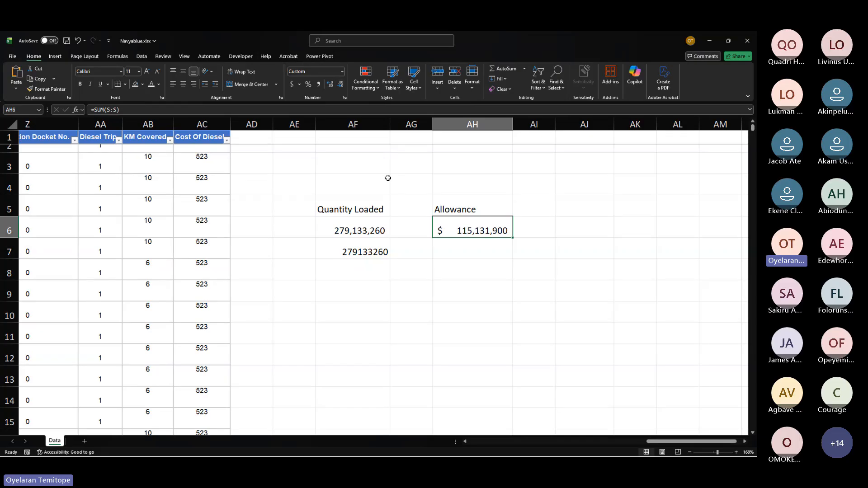
pyautogui.moveTo(188, 288); pyautogui.dragTo(201, 303)
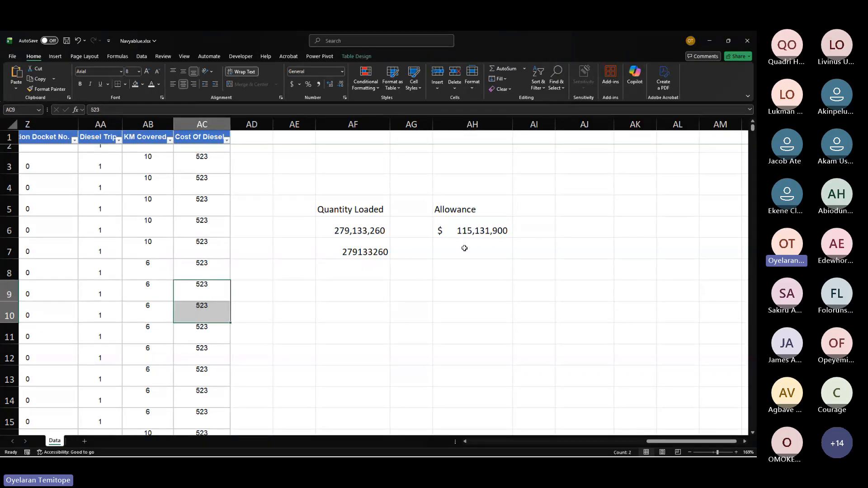
pyautogui.moveTo(465, 231); pyautogui.dragTo(446, 233)
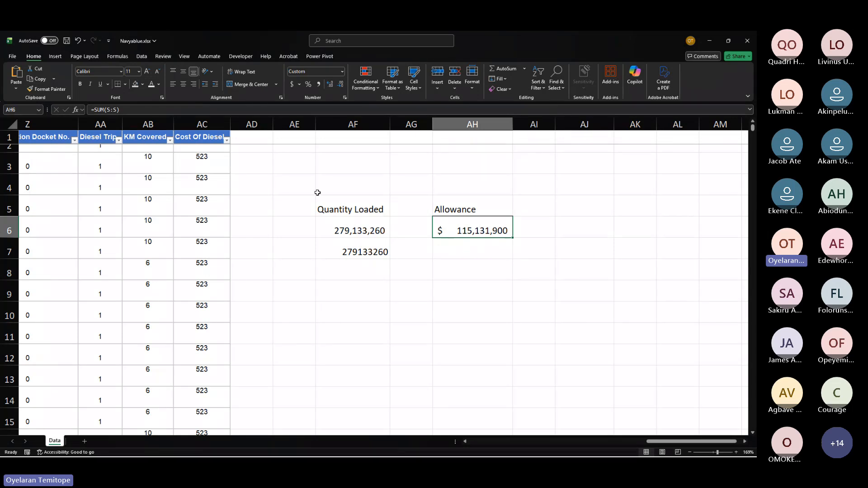
pyautogui.moveTo(318, 192); pyautogui.dragTo(492, 254)
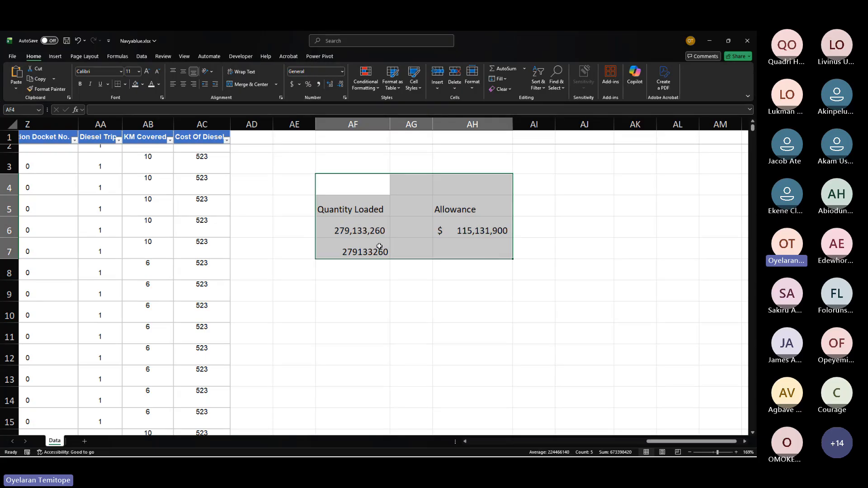
# Step: Browse the delivery table's quantity columns to pick where a new column goes
pyautogui.click(393, 210)
pyautogui.hscroll(-5, 335, 208)
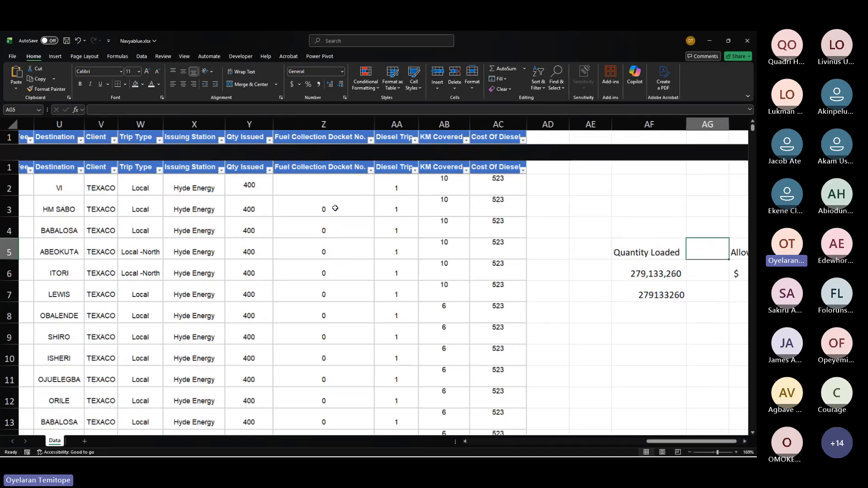
pyautogui.hscroll(-9, 335, 208)
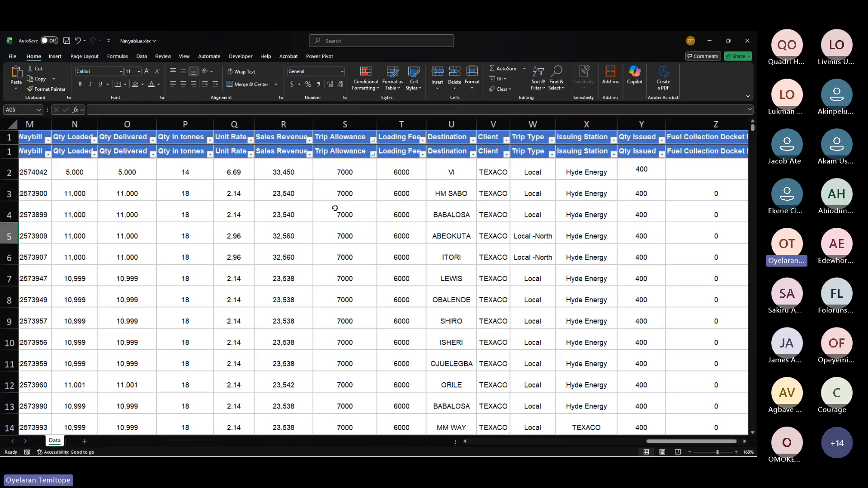
pyautogui.scroll(-1, 335, 208)
pyautogui.click(186, 124)
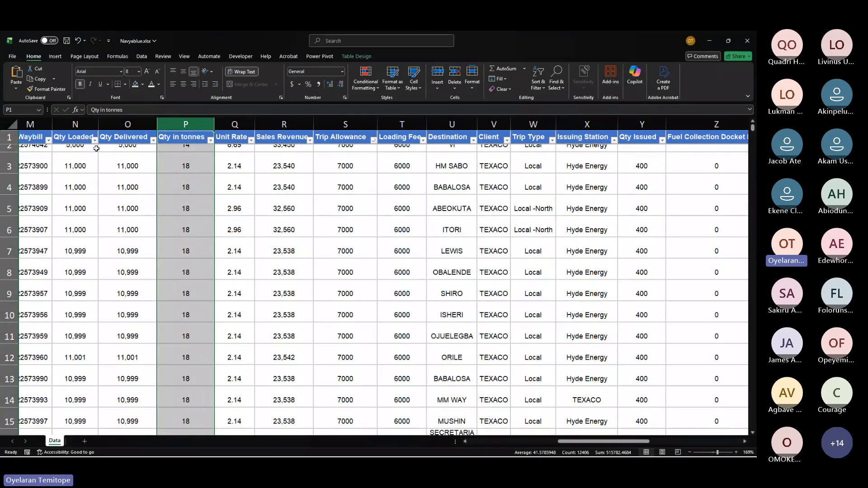
pyautogui.scroll(1, 82, 164)
pyautogui.hscroll(-1, 81, 165)
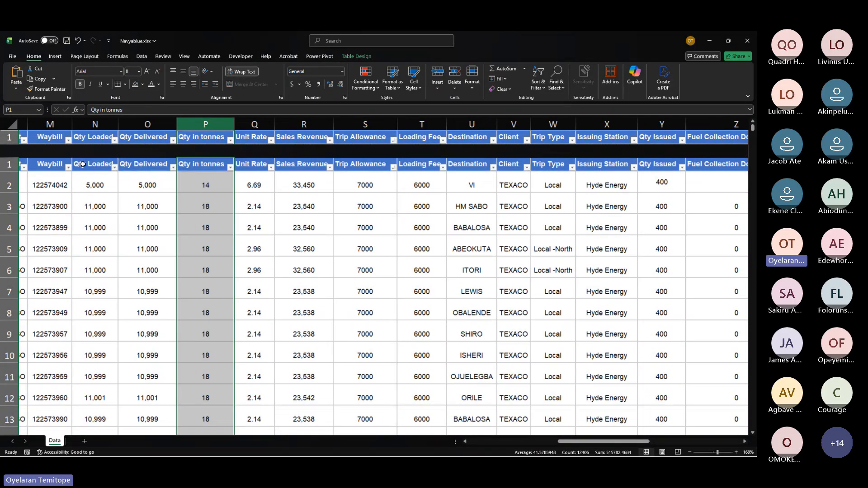
pyautogui.scroll(-1, 82, 165)
pyautogui.hscroll(-1, 83, 164)
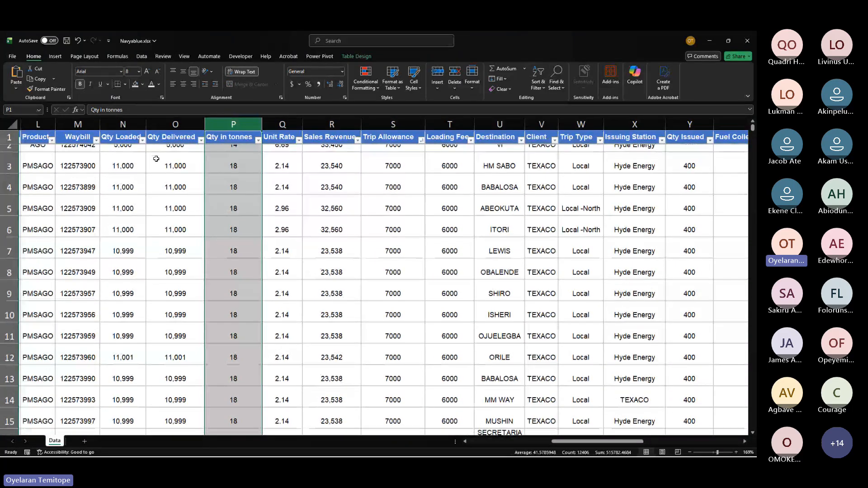
pyautogui.click(127, 132)
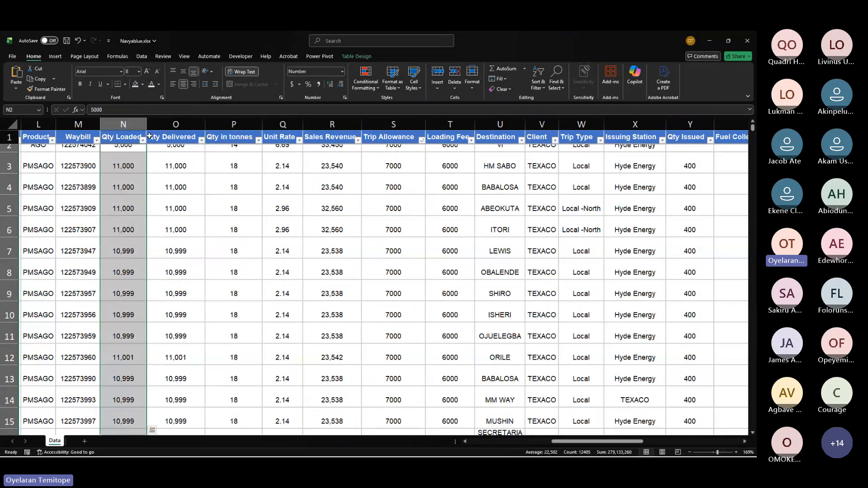
pyautogui.click(150, 136)
pyautogui.hscroll(5, 400, 226)
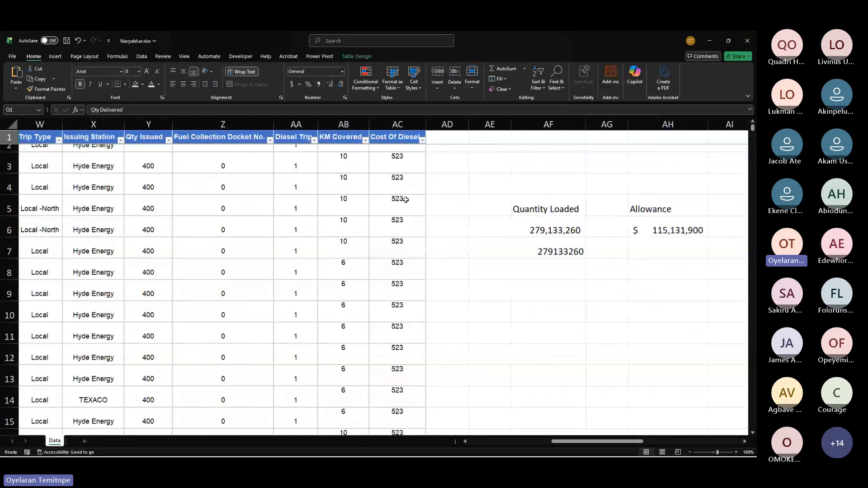
pyautogui.click(441, 86)
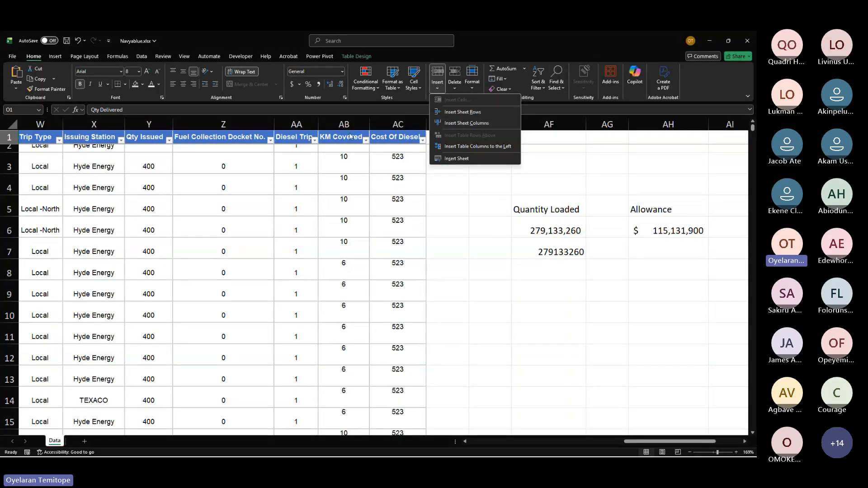
pyautogui.hscroll(-3, 350, 136)
pyautogui.hscroll(-3, 351, 136)
pyautogui.hscroll(-5, 350, 136)
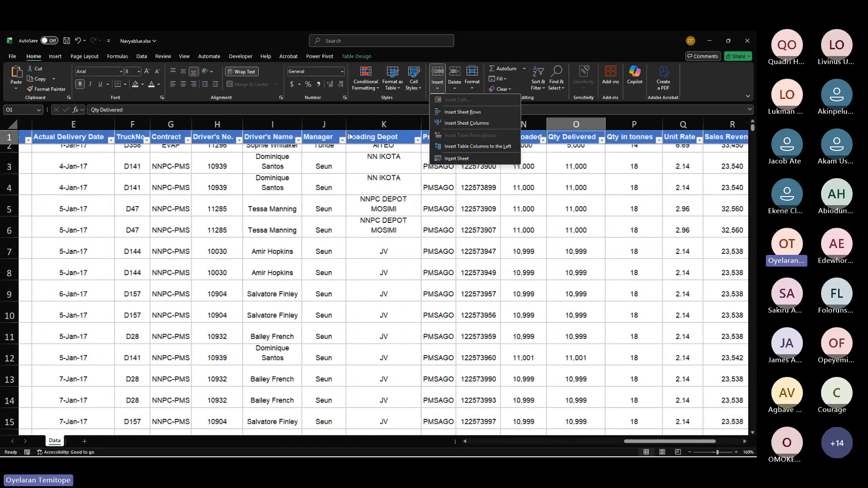
pyautogui.hscroll(2, 219, 188)
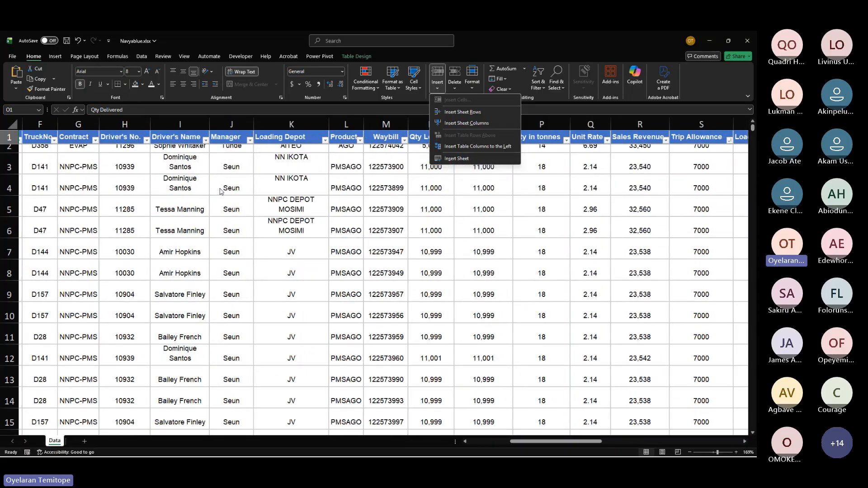
pyautogui.click(220, 188)
pyautogui.hscroll(-5, 219, 188)
pyautogui.hscroll(4, 220, 188)
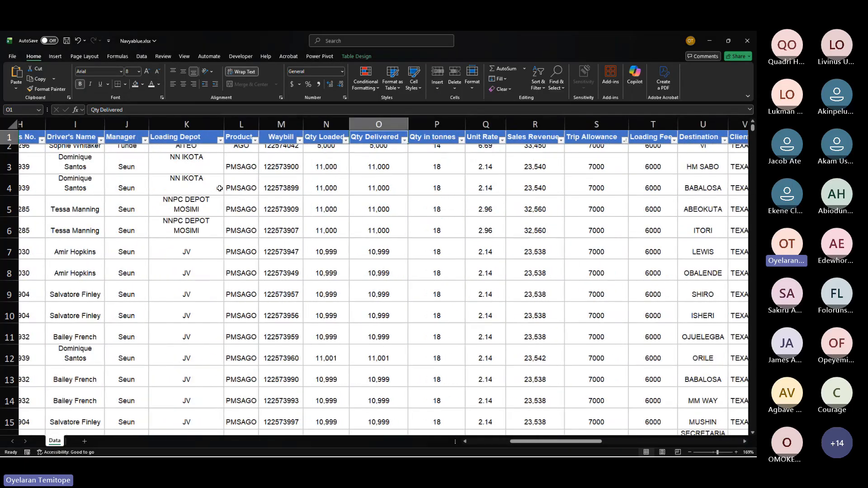
# Step: Insert a new table column before Qty in tonnes and title its header Qty Variance
pyautogui.click(436, 118)
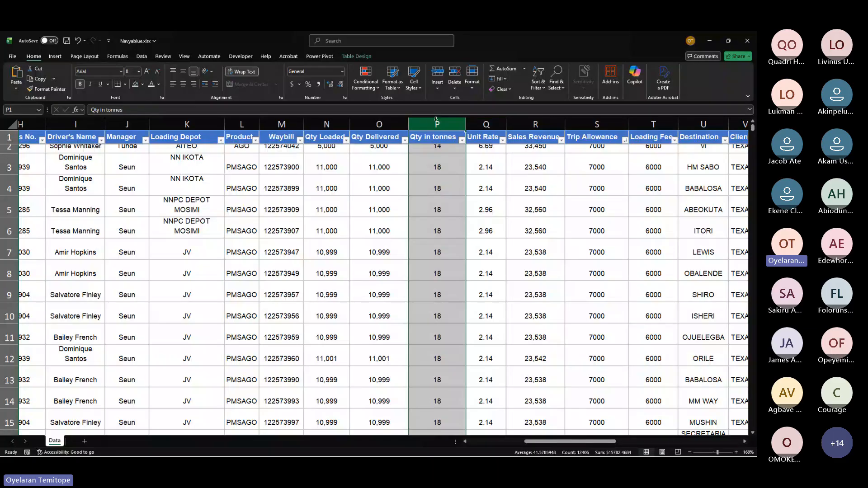
pyautogui.click(439, 88)
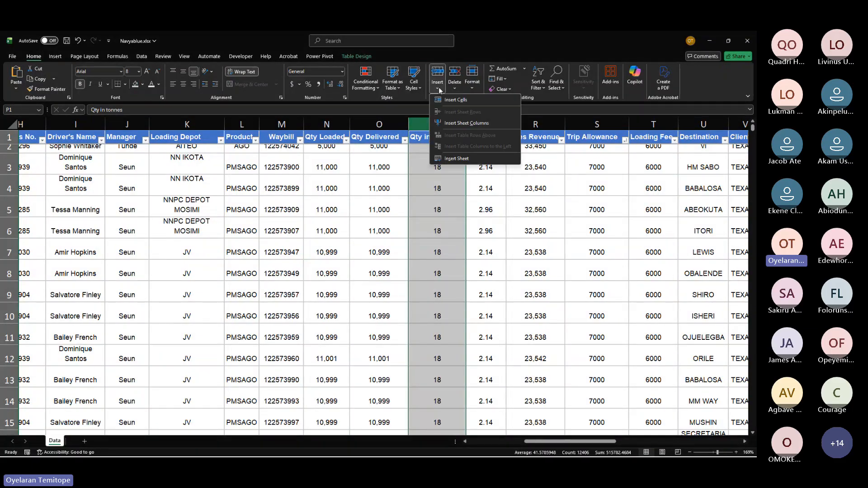
pyautogui.click(461, 122)
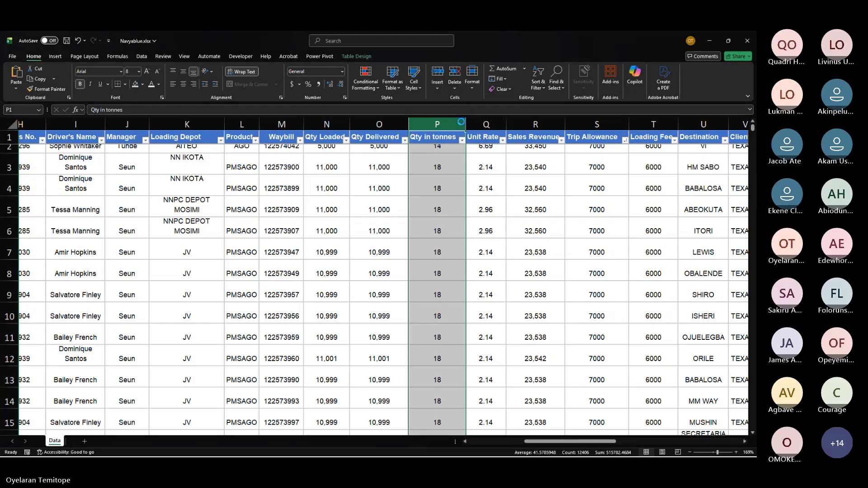
pyautogui.scroll(-1, 461, 122)
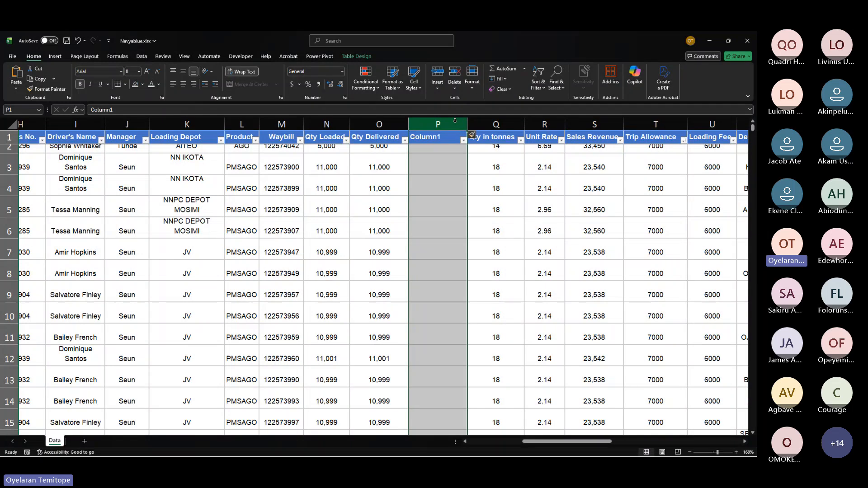
pyautogui.click(436, 136)
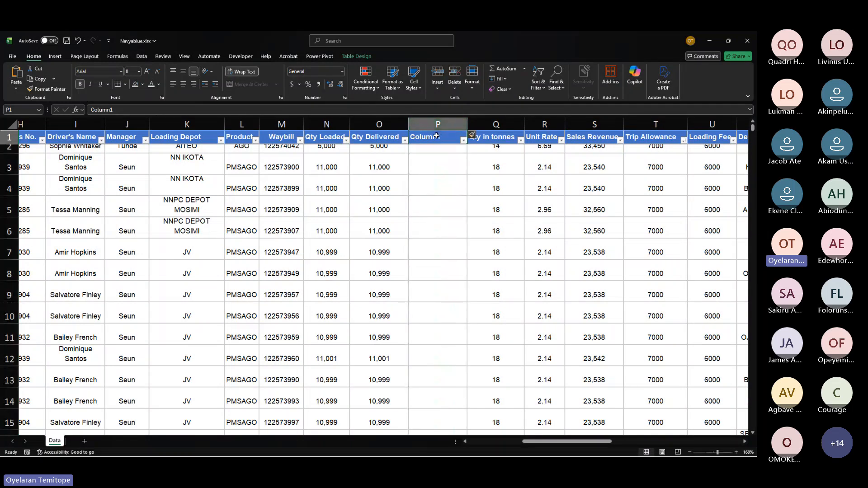
pyautogui.write('Q')
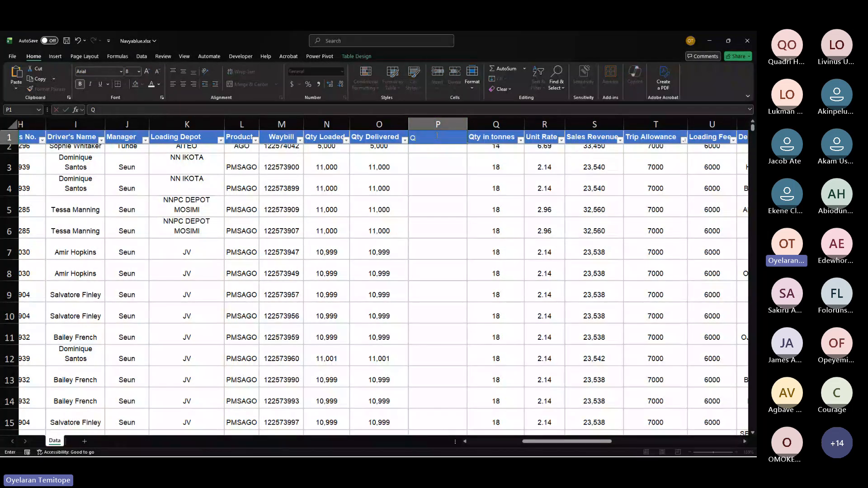
pyautogui.write('ty')
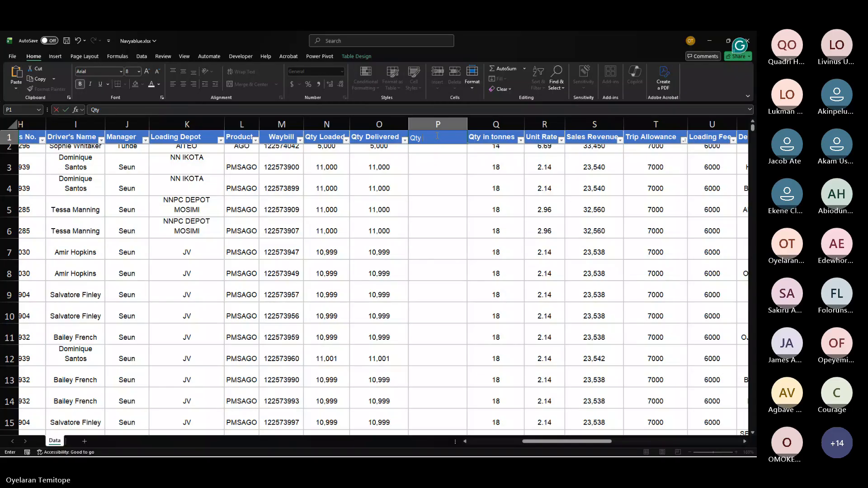
pyautogui.write(' Varia')
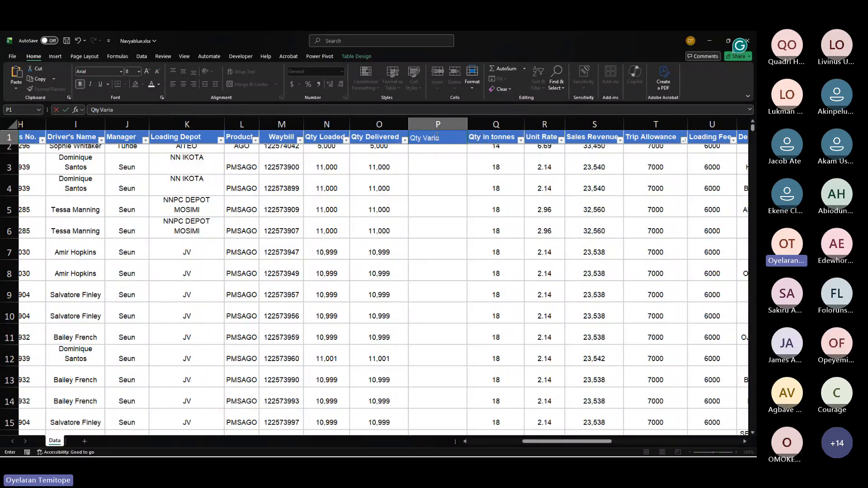
pyautogui.write('nce')
pyautogui.click(442, 152)
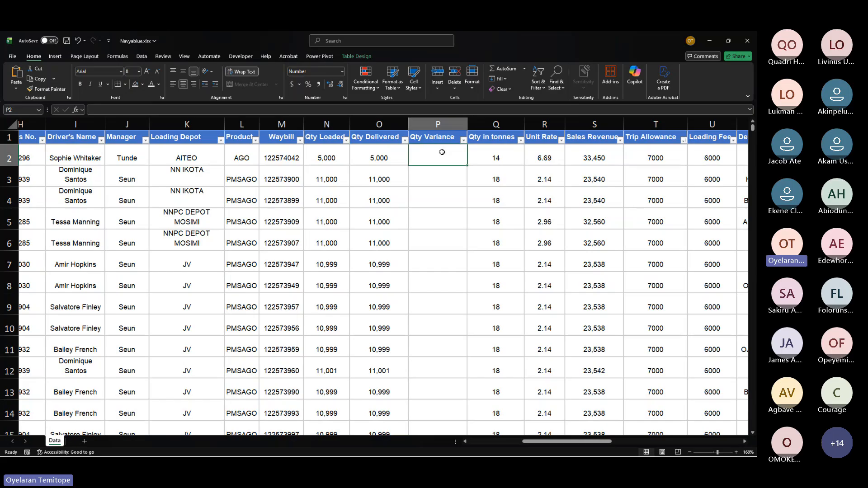
# Step: Enter a Qty Variance formula in the first table row subtracting Qty Delivered from Qty Loaded
pyautogui.write('=')
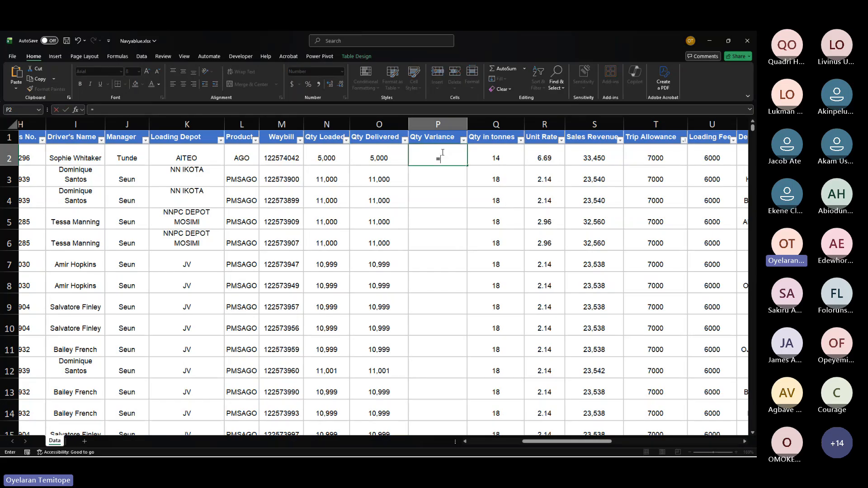
pyautogui.click(329, 156)
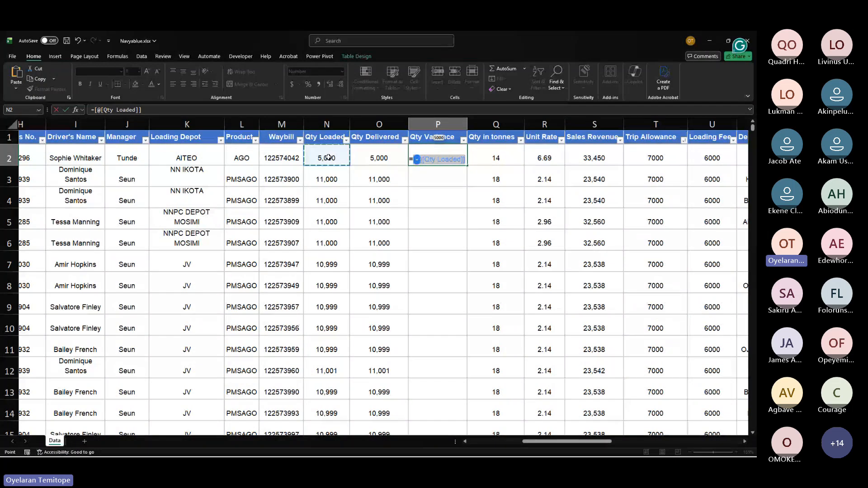
pyautogui.write('-')
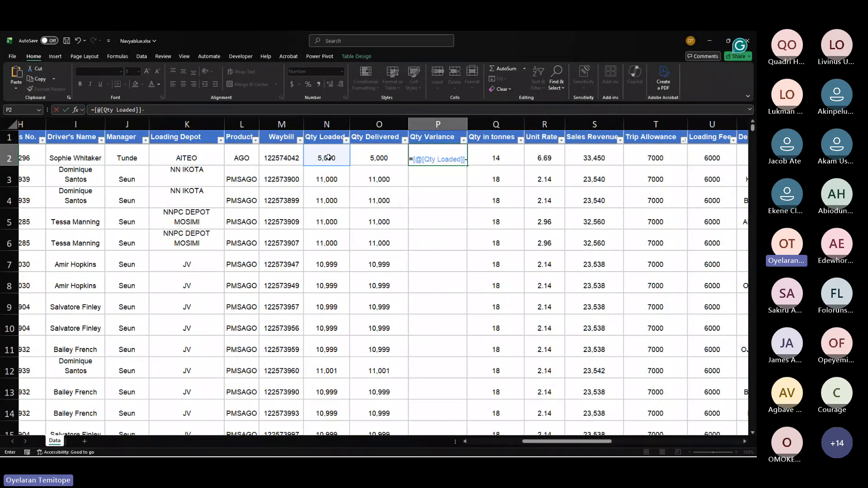
pyautogui.click(362, 151)
pyautogui.press('Return')
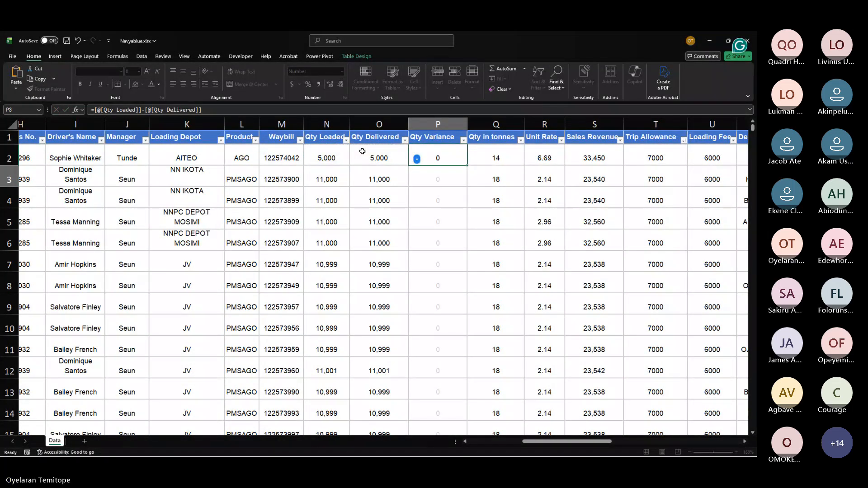
# Step: Filter the Qty Variance column with a custom number filter to show only values less than 0
pyautogui.scroll(-3, 441, 286)
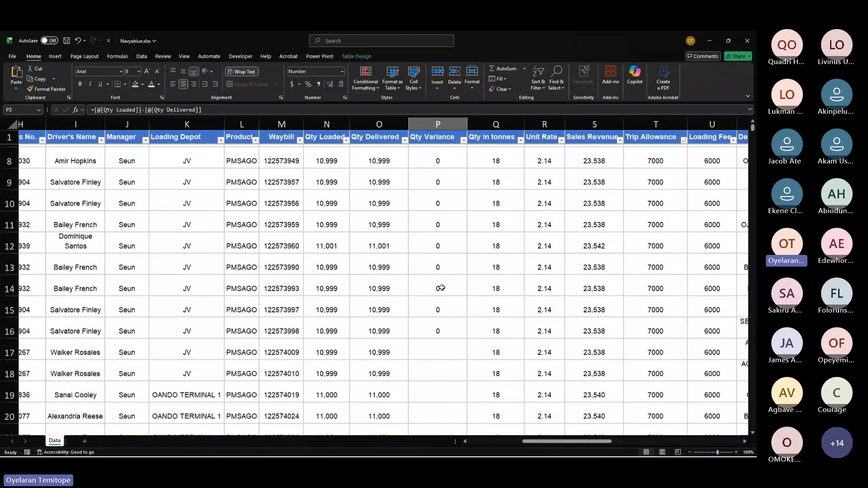
pyautogui.scroll(-1, 441, 286)
pyautogui.scroll(4, 442, 275)
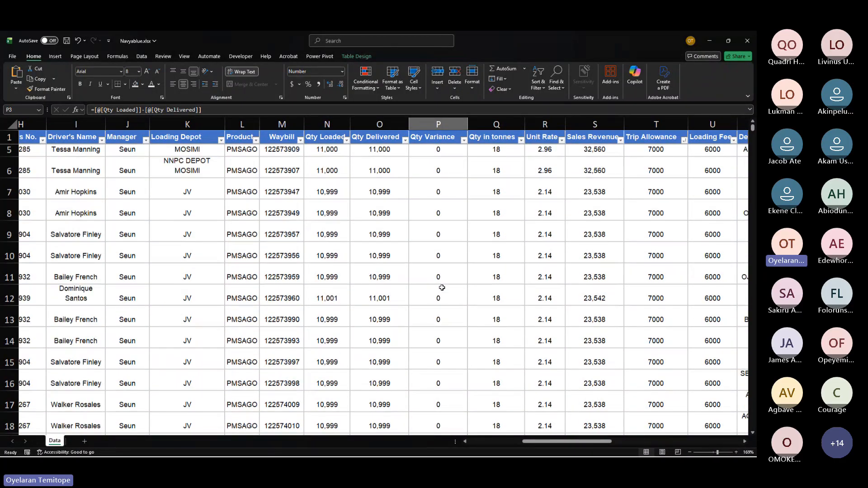
pyautogui.scroll(-1, 436, 190)
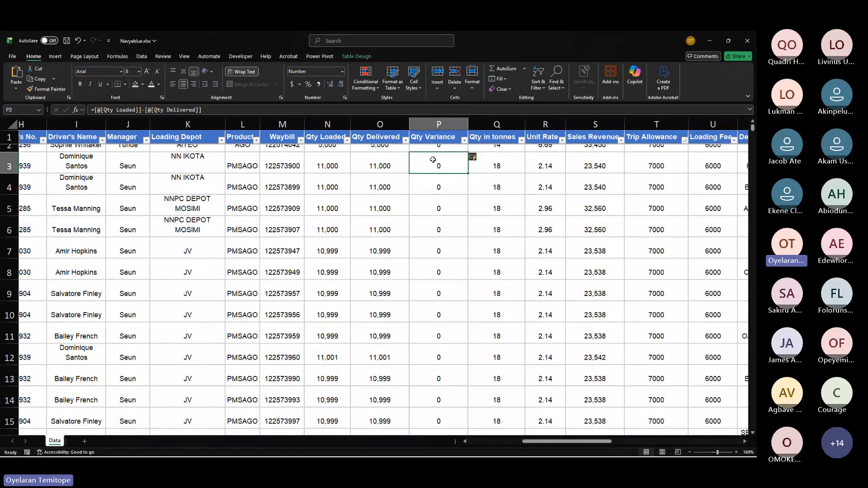
pyautogui.moveTo(432, 159); pyautogui.dragTo(444, 286)
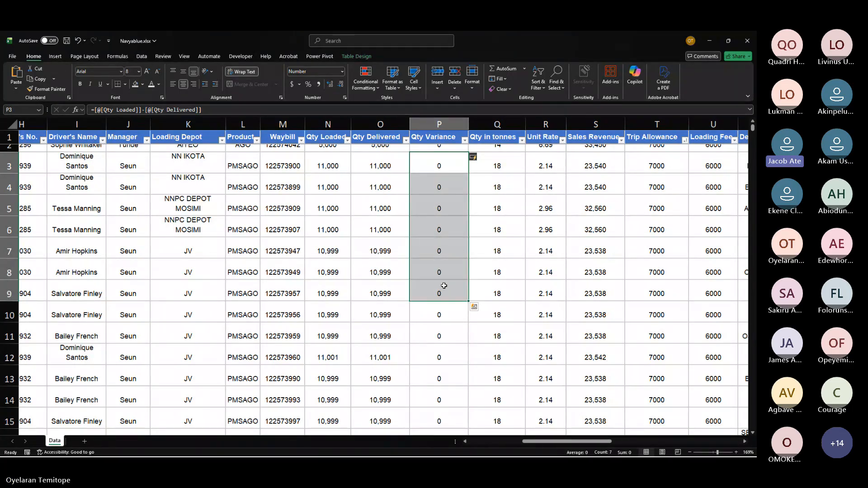
pyautogui.click(465, 141)
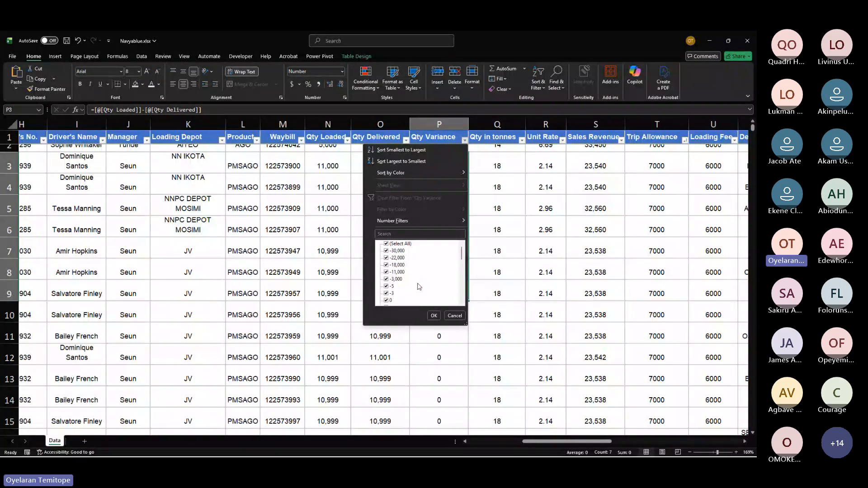
pyautogui.click(400, 244)
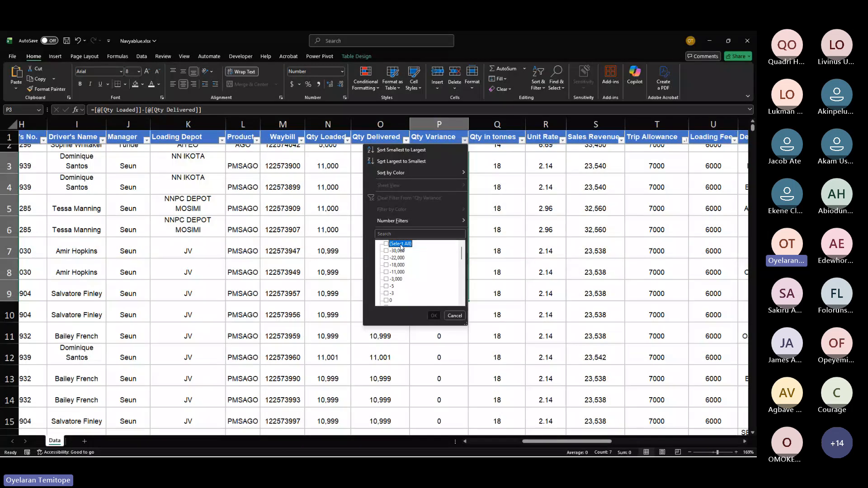
pyautogui.click(386, 252)
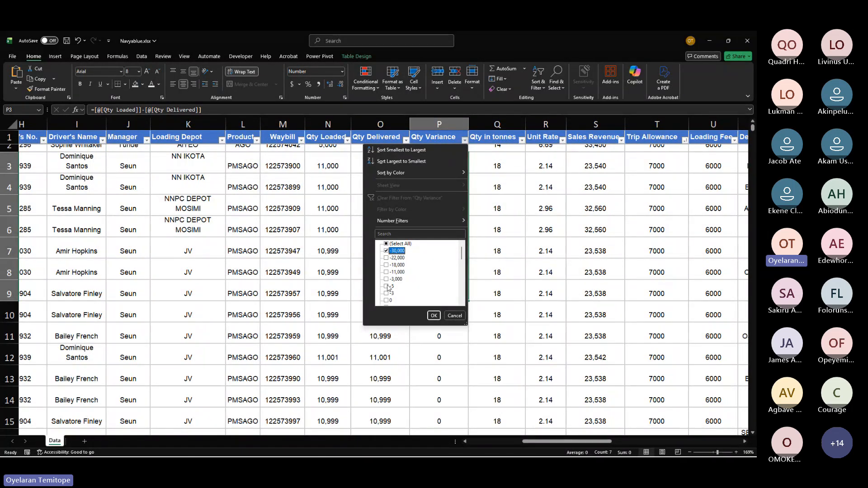
pyautogui.moveTo(404, 219)
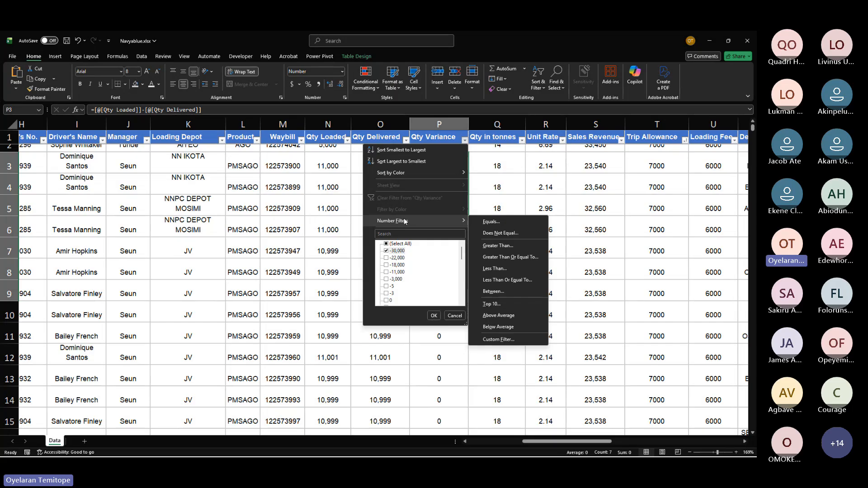
pyautogui.click(494, 268)
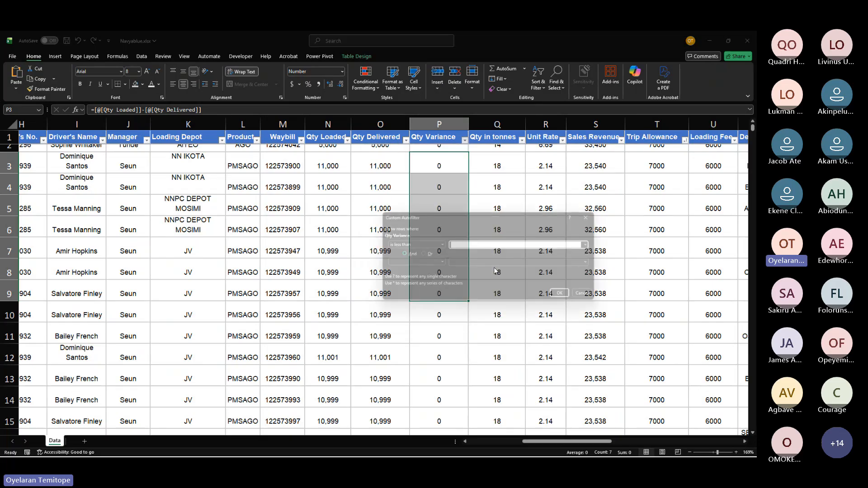
pyautogui.write('0')
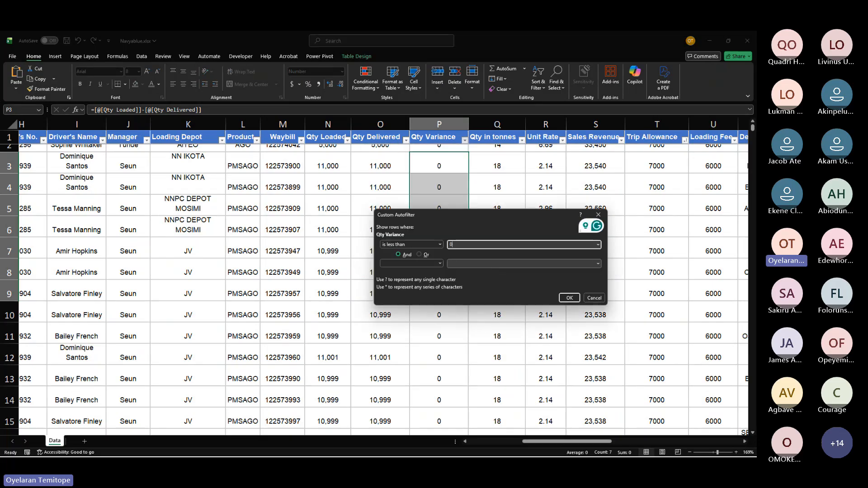
pyautogui.click(569, 298)
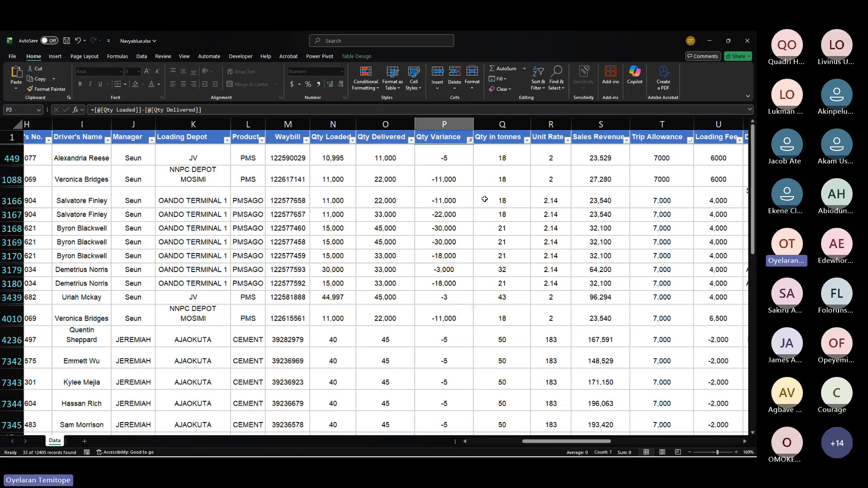
# Step: Examine the filtered rows' Qty Loaded, Qty Delivered and Qty Variance values and column totals
pyautogui.moveTo(443, 157); pyautogui.dragTo(472, 289)
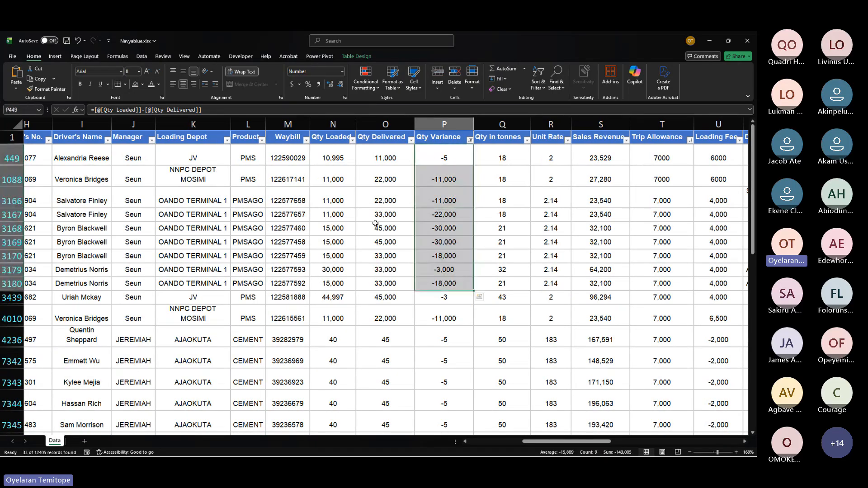
pyautogui.click(332, 160)
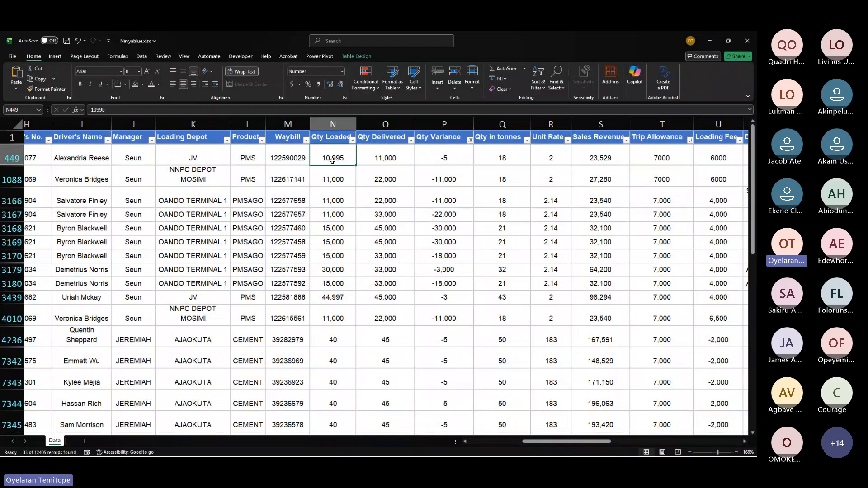
pyautogui.click(391, 156)
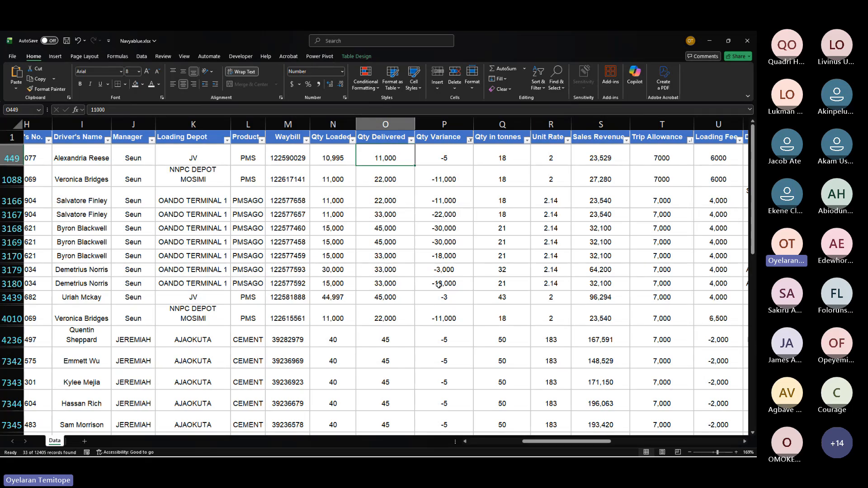
pyautogui.click(342, 316)
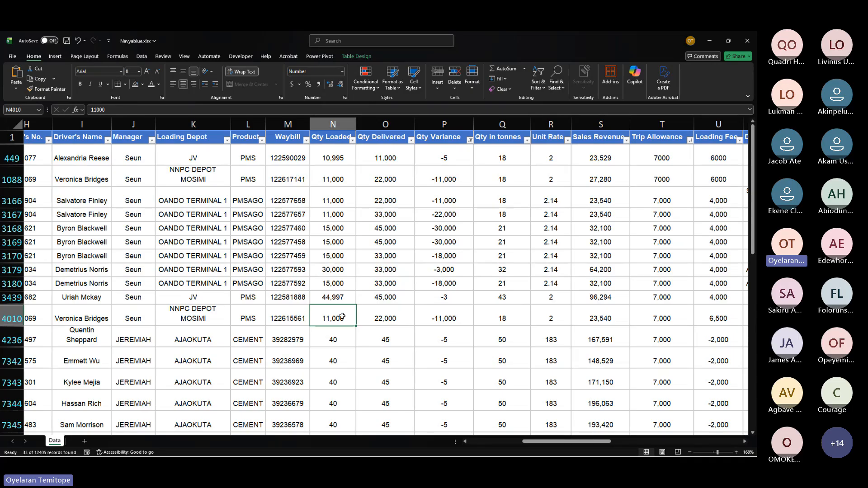
pyautogui.click(391, 312)
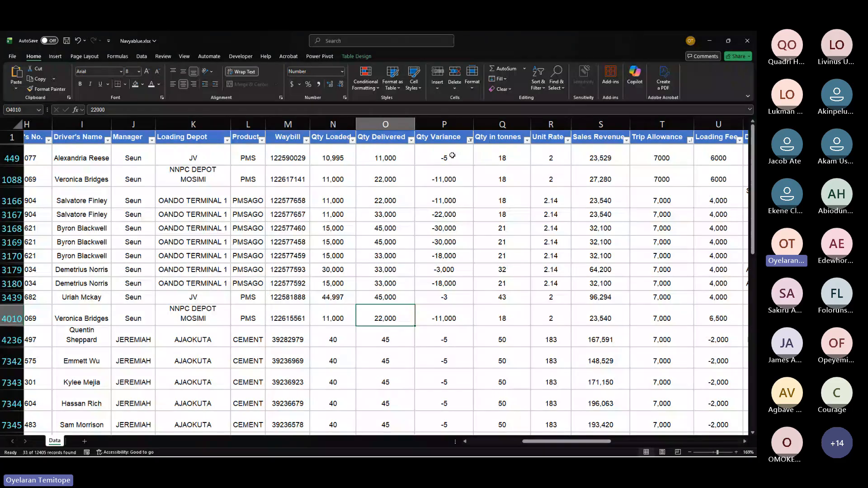
pyautogui.click(443, 124)
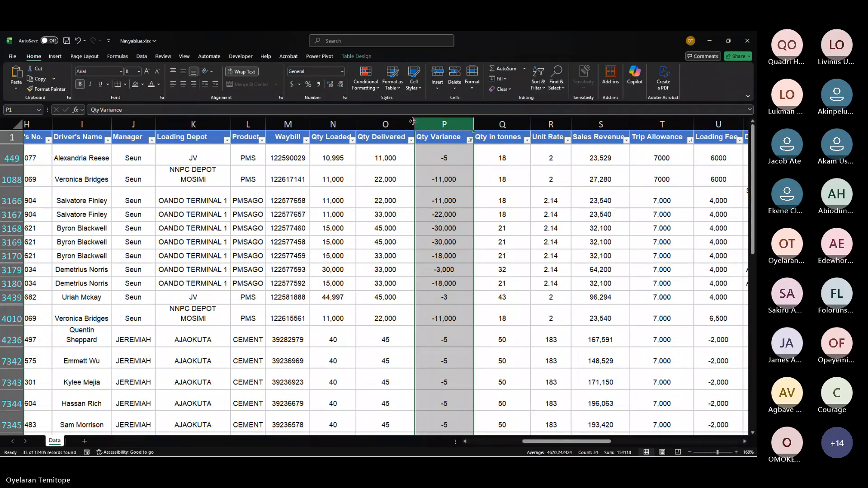
pyautogui.click(377, 125)
pyautogui.click(345, 122)
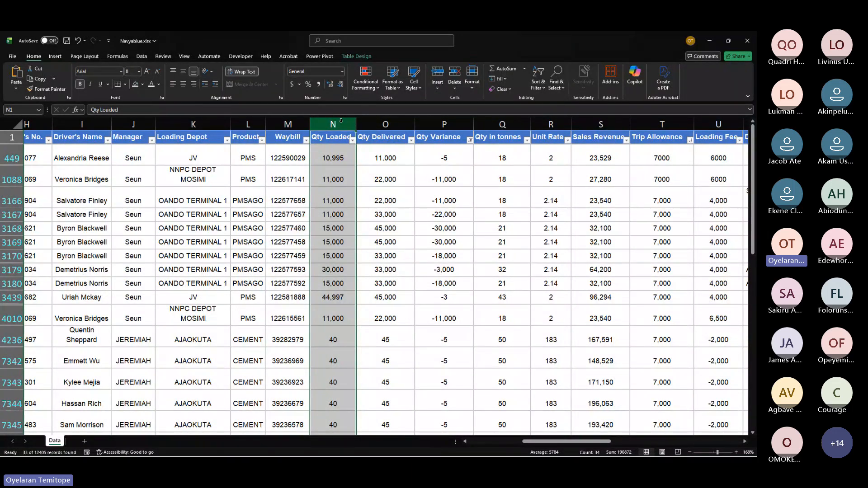
pyautogui.moveTo(344, 120)
pyautogui.mouseDown()
pyautogui.moveTo(382, 121)
pyautogui.moveTo(332, 124)
pyautogui.mouseUp()
pyautogui.moveTo(333, 124)
pyautogui.mouseDown()
pyautogui.moveTo(360, 126)
pyautogui.moveTo(341, 127)
pyautogui.mouseUp()
pyautogui.hotkey('ctrl', 'a')
pyautogui.click(389, 177)
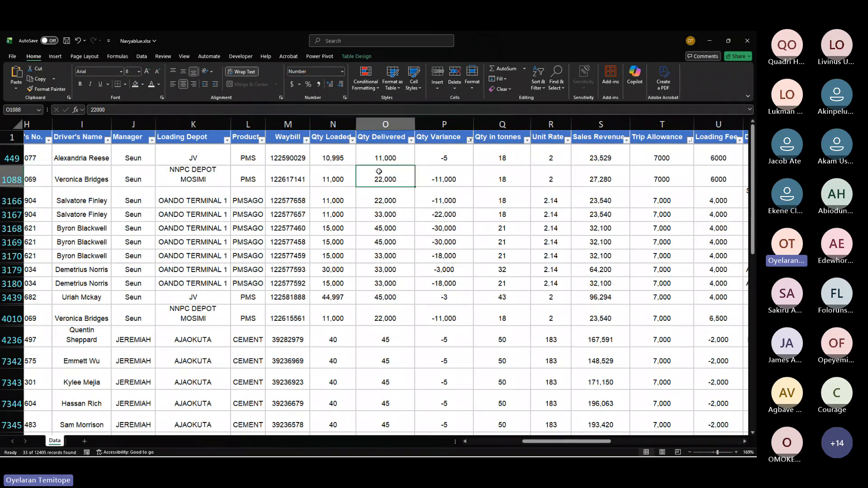
pyautogui.click(336, 125)
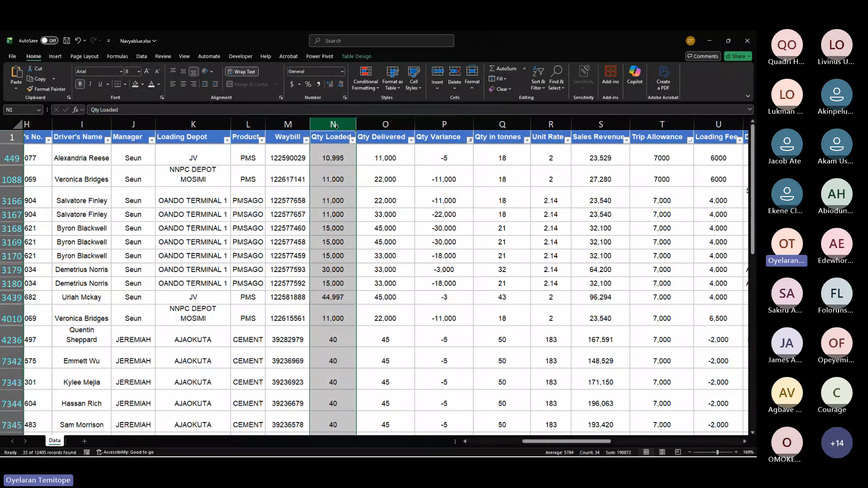
pyautogui.click(400, 122)
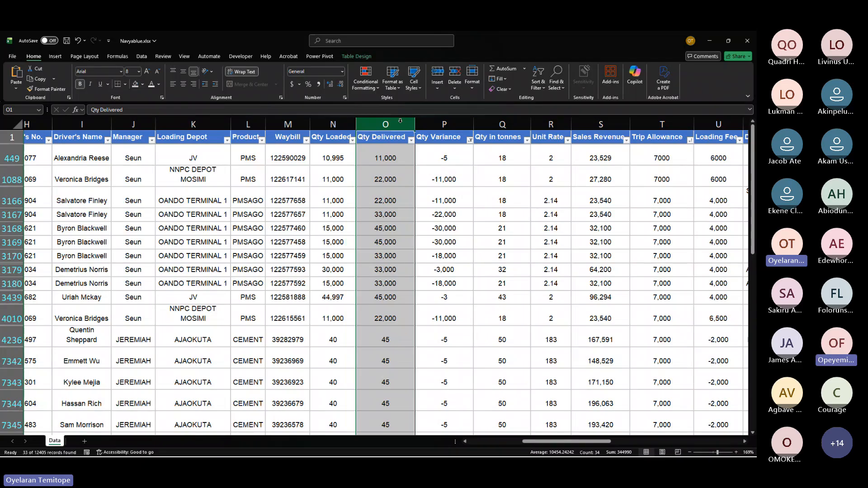
pyautogui.moveTo(399, 121); pyautogui.dragTo(444, 118)
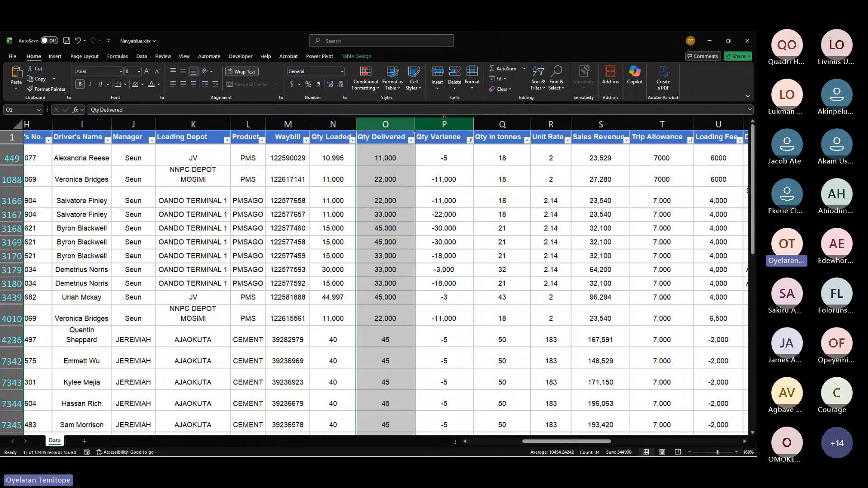
pyautogui.click(444, 118)
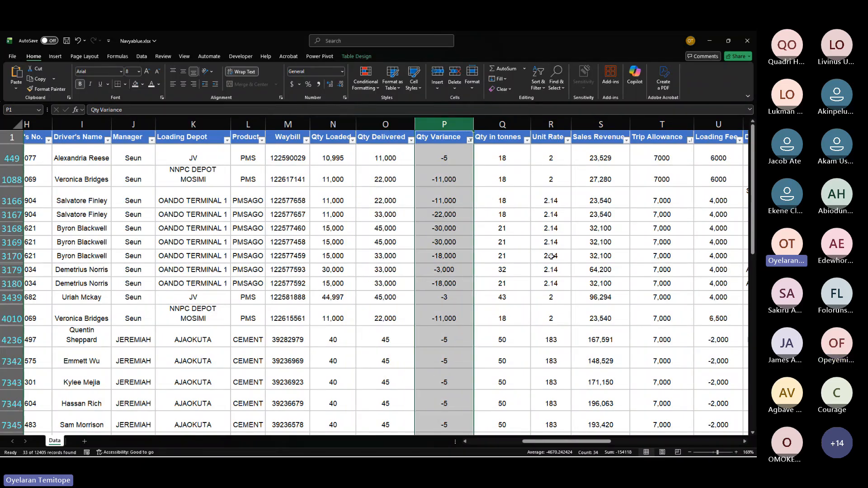
pyautogui.click(471, 251)
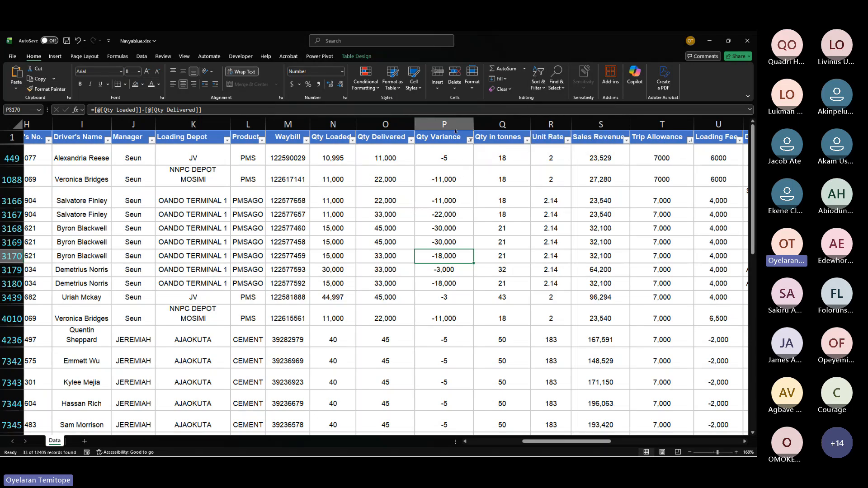
pyautogui.click(470, 139)
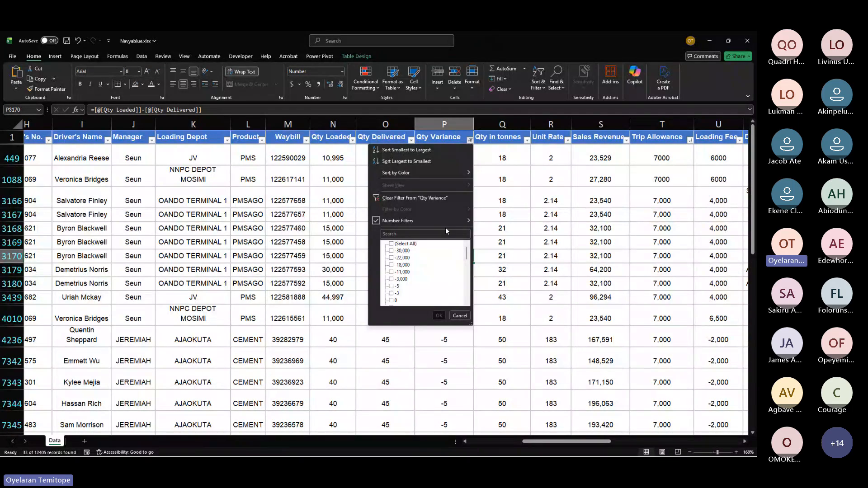
pyautogui.moveTo(433, 221)
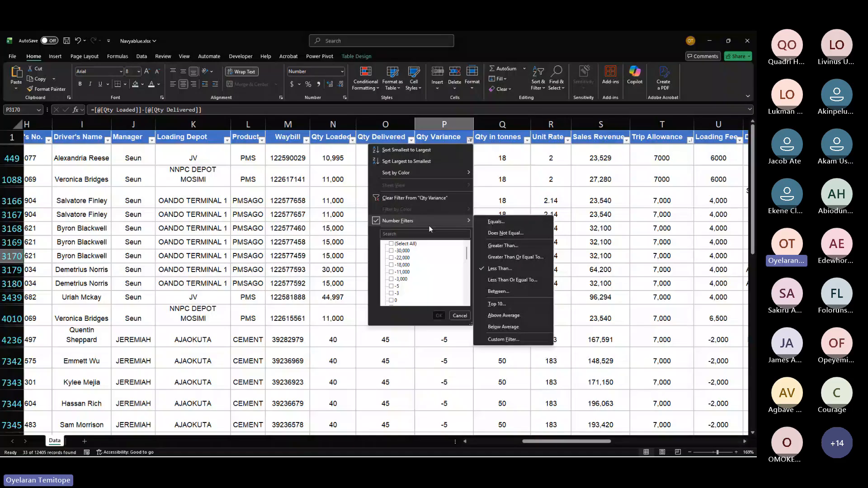
pyautogui.click(392, 244)
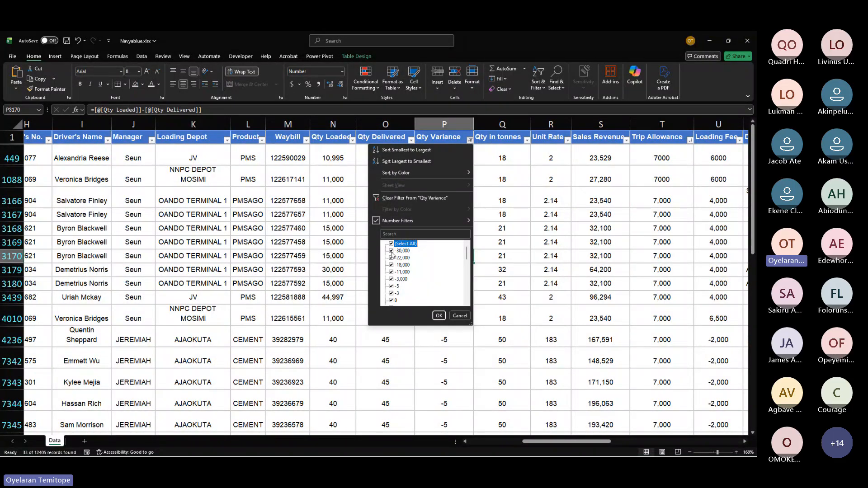
pyautogui.click(391, 251)
pyautogui.click(391, 257)
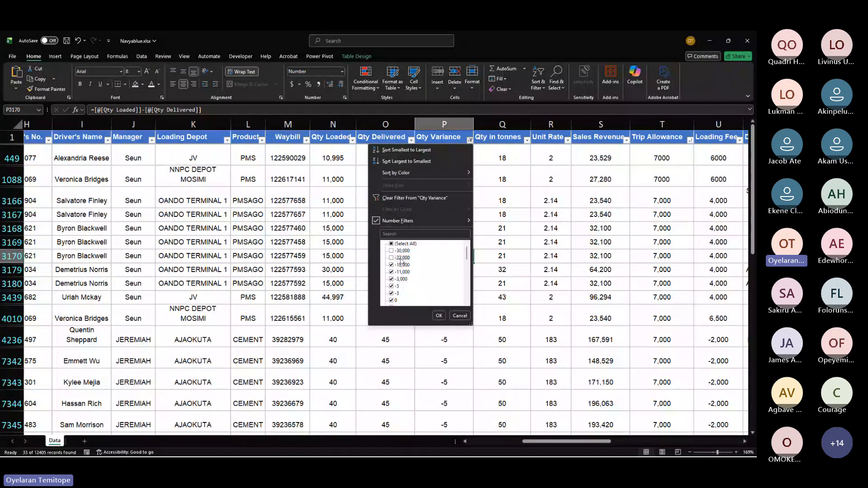
pyautogui.click(417, 217)
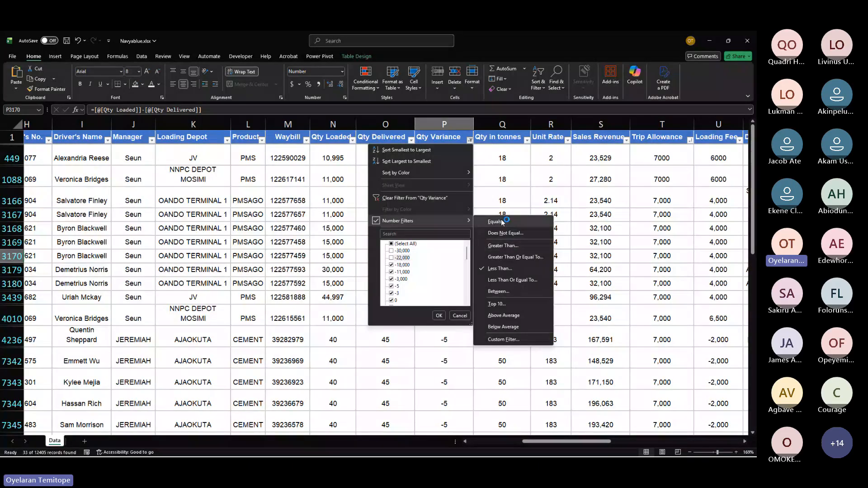
pyautogui.click(448, 368)
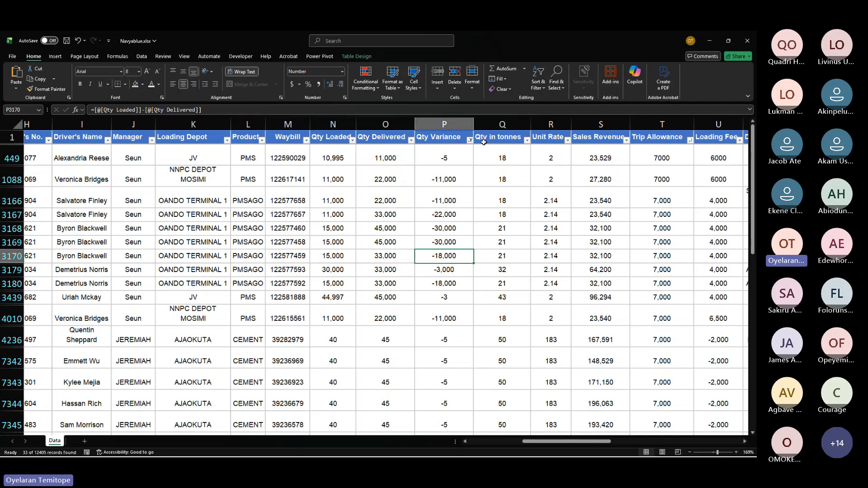
# Step: Select the Qty Variance values of the first five filtered rows
pyautogui.moveTo(442, 154); pyautogui.dragTo(453, 228)
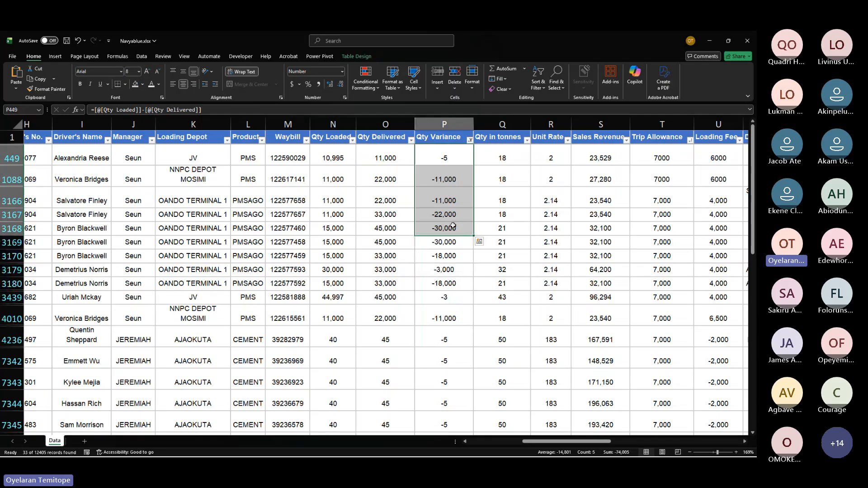
# Step: Undo the custom filter on the Qty Variance column
pyautogui.hscroll(6, 453, 226)
pyautogui.hscroll(2, 453, 225)
pyautogui.hscroll(-10, 398, 226)
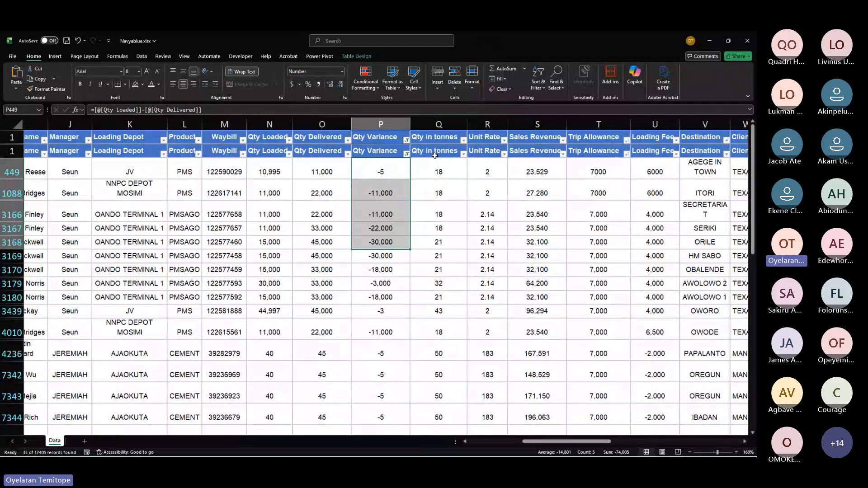
pyautogui.scroll(-1, 434, 155)
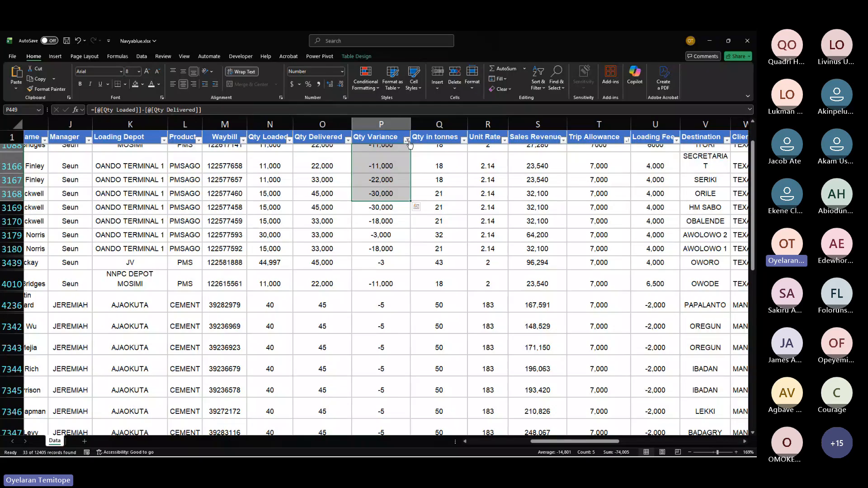
pyautogui.hotkey('ctrl', 'z')
# Step: Browse the unfiltered trip table's columns and rows, returning to the top of the sheet
pyautogui.hscroll(6, 444, 169)
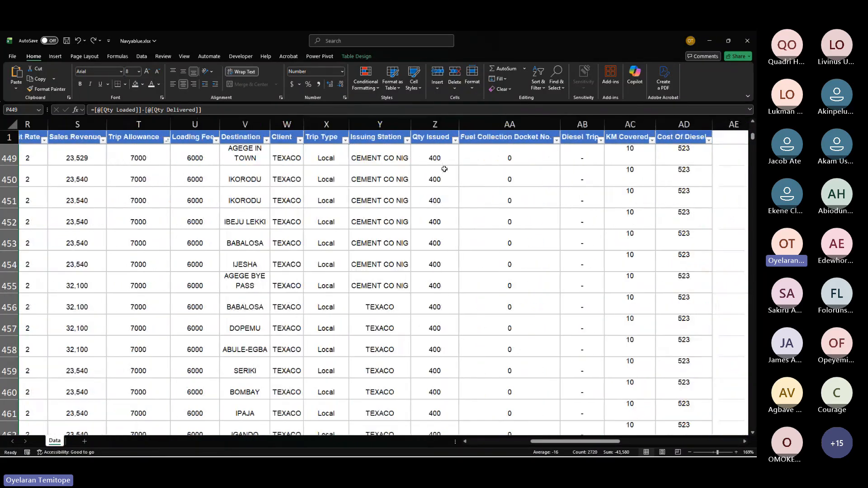
pyautogui.hscroll(3, 444, 169)
pyautogui.hscroll(-3, 443, 168)
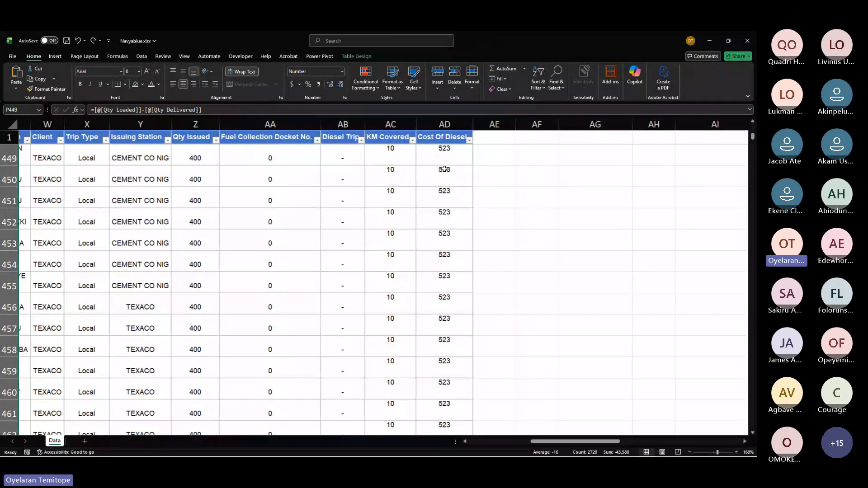
pyautogui.hscroll(-6, 411, 188)
pyautogui.click(410, 188)
pyautogui.hscroll(3, 503, 236)
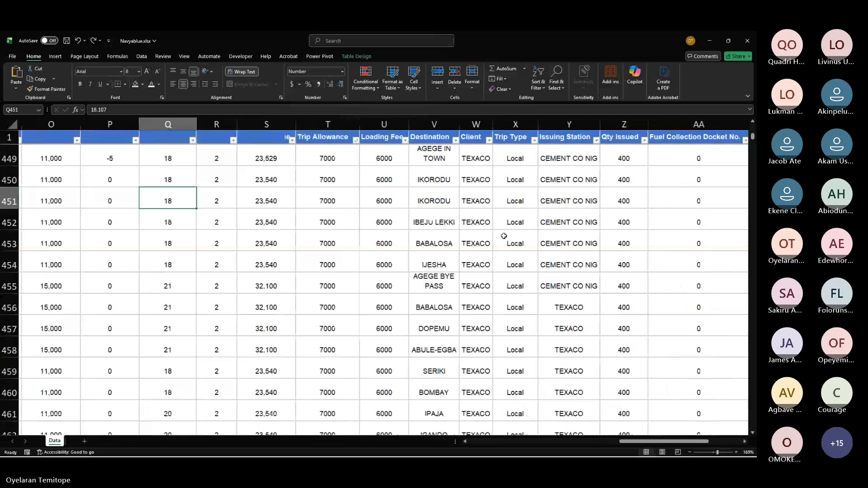
pyautogui.click(503, 236)
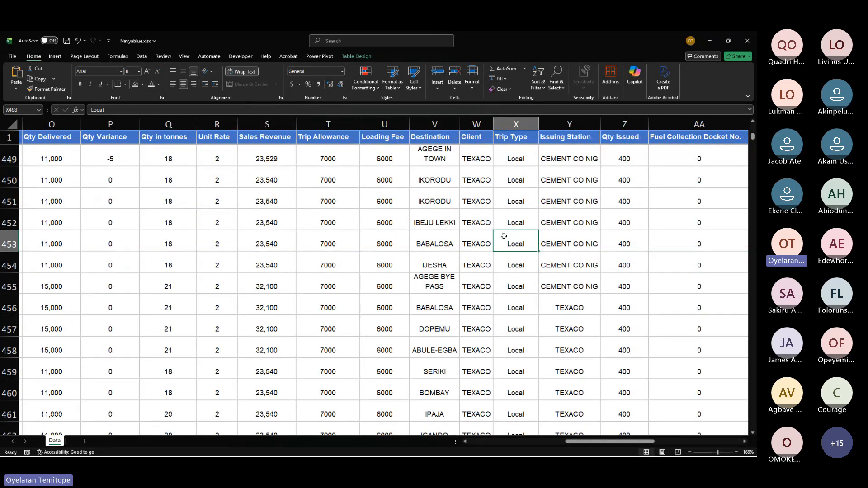
pyautogui.hscroll(4, 503, 236)
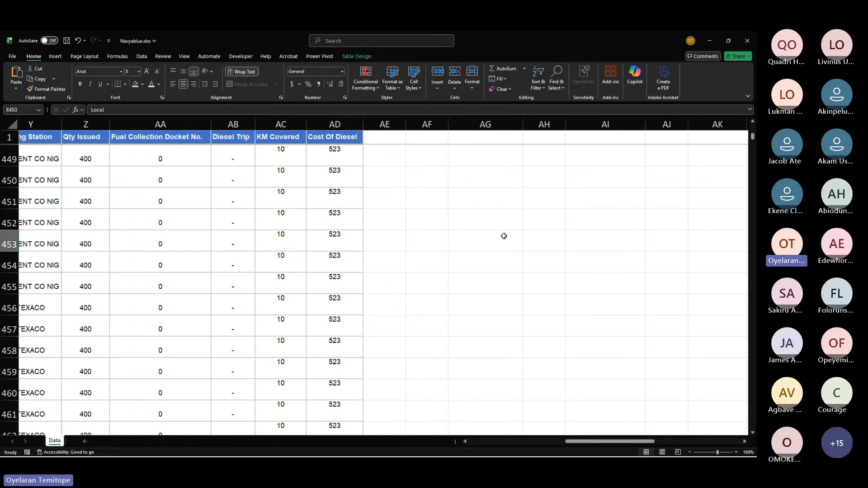
pyautogui.scroll(15, 503, 236)
pyautogui.scroll(20, 616, 173)
pyautogui.hscroll(-2, 616, 173)
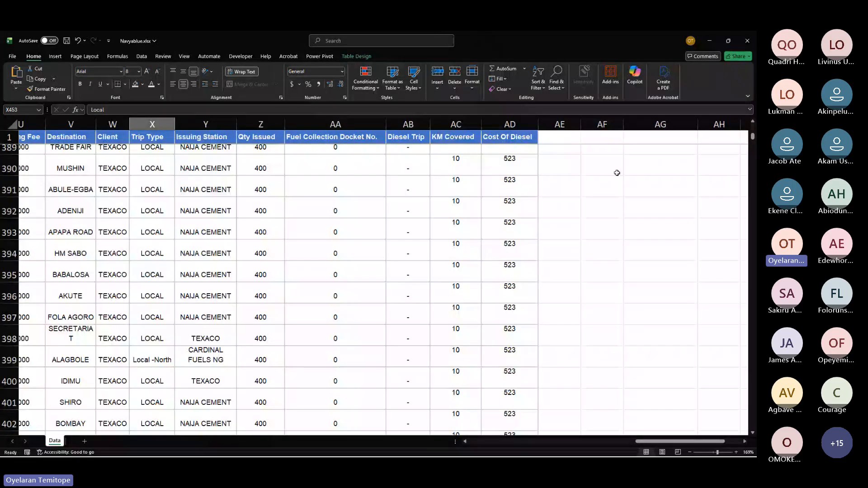
pyautogui.hotkey('ctrl', 'Home')
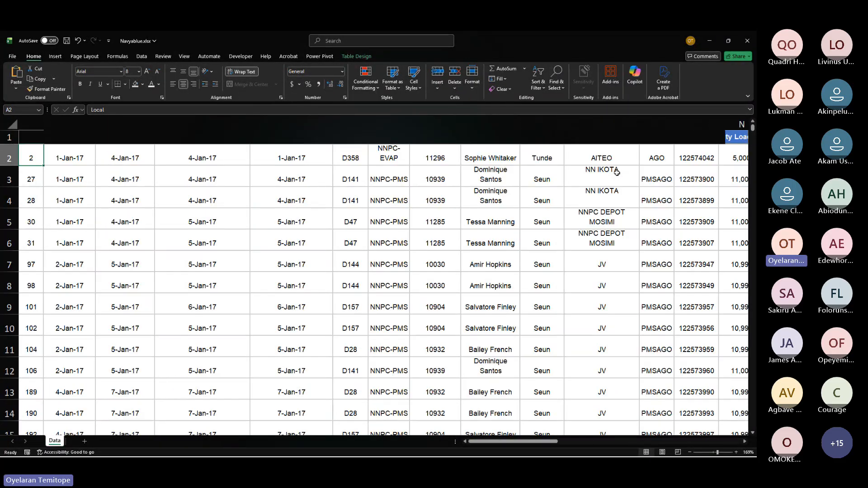
# Step: Enter the labels "loaded" and "delivered" in two adjacent cells of the summary area beside the table
pyautogui.hscroll(10, 586, 241)
pyautogui.scroll(-1, 587, 242)
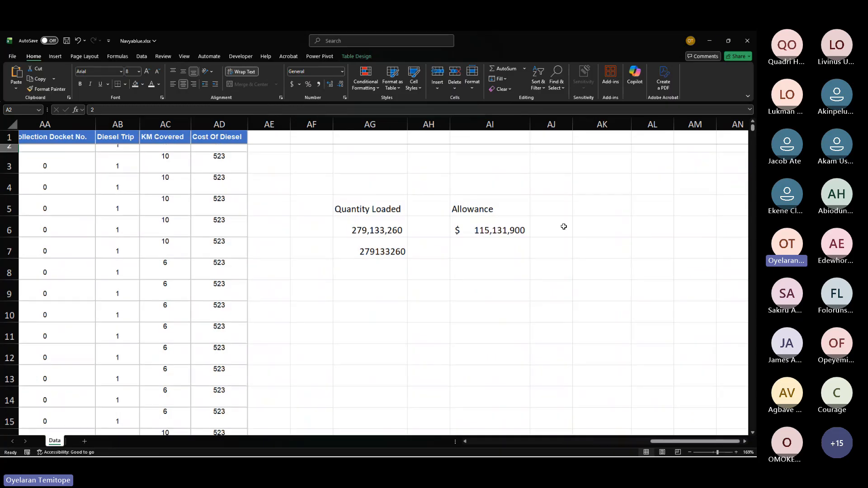
pyautogui.click(578, 188)
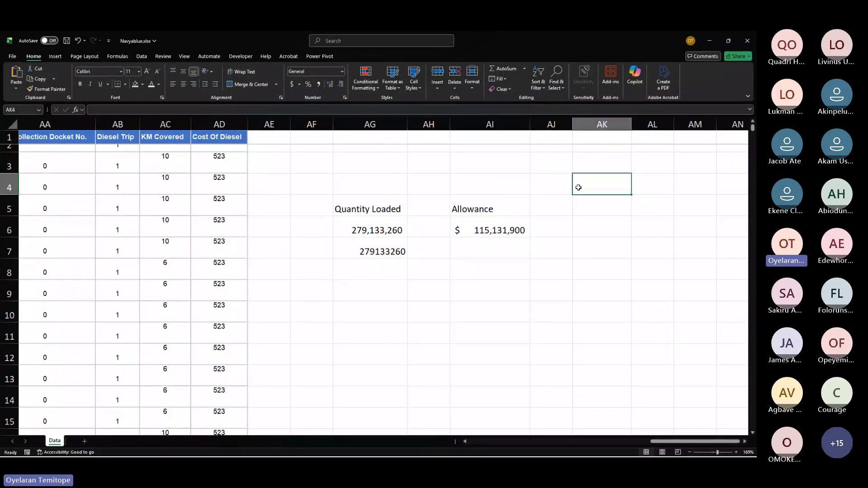
pyautogui.write('loaded')
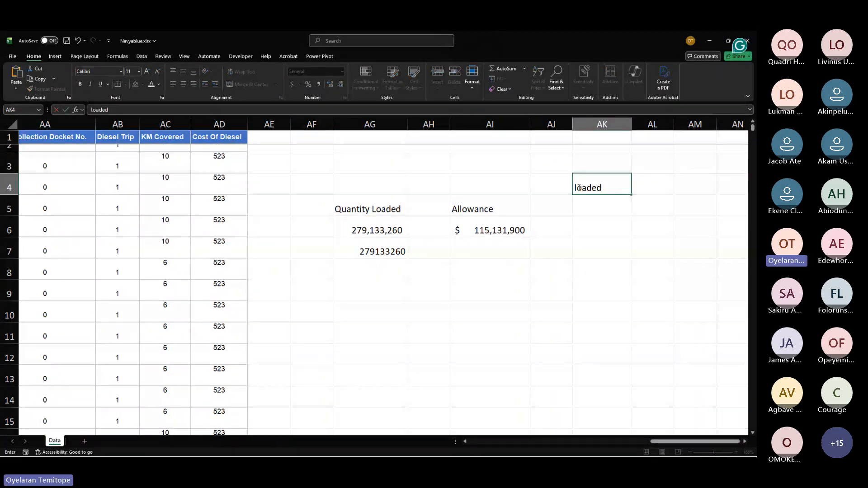
pyautogui.press('Tab')
pyautogui.write('de')
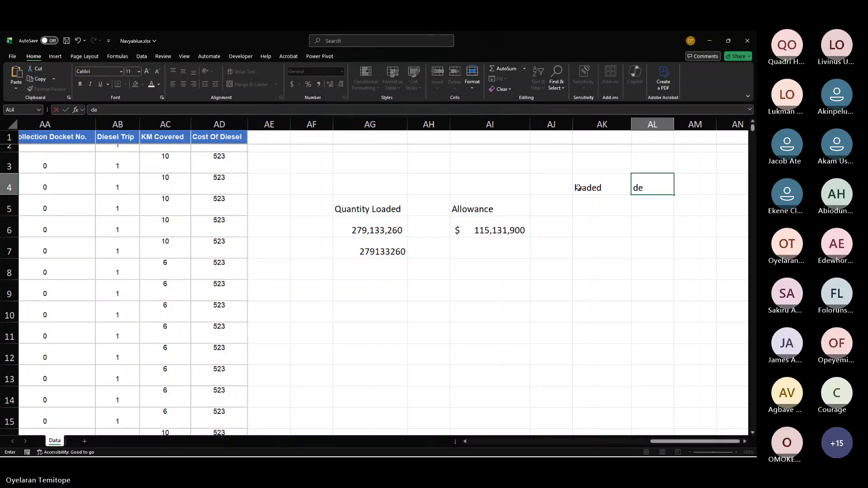
pyautogui.write(';')
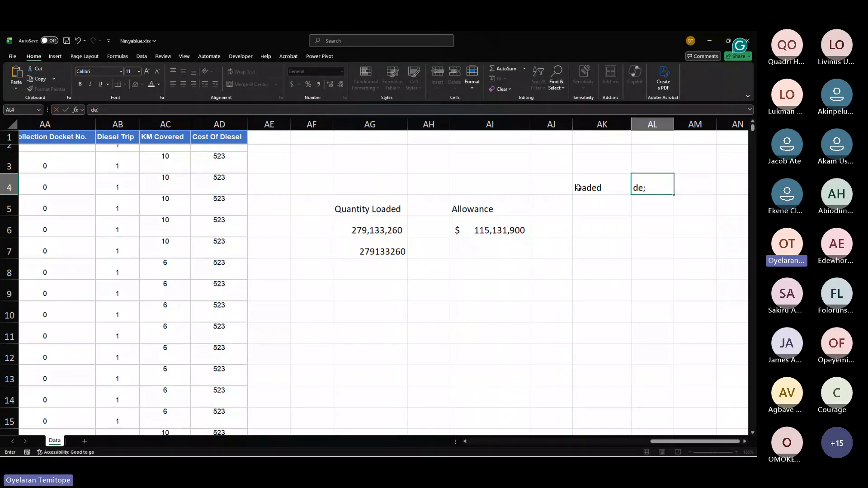
pyautogui.press('BackSpace')
pyautogui.write('livered')
pyautogui.click(590, 207)
# Step: Enter a SUM formula totalling the whole Qty Loaded column (N:N) under the "loaded" label
pyautogui.hscroll(3, 590, 206)
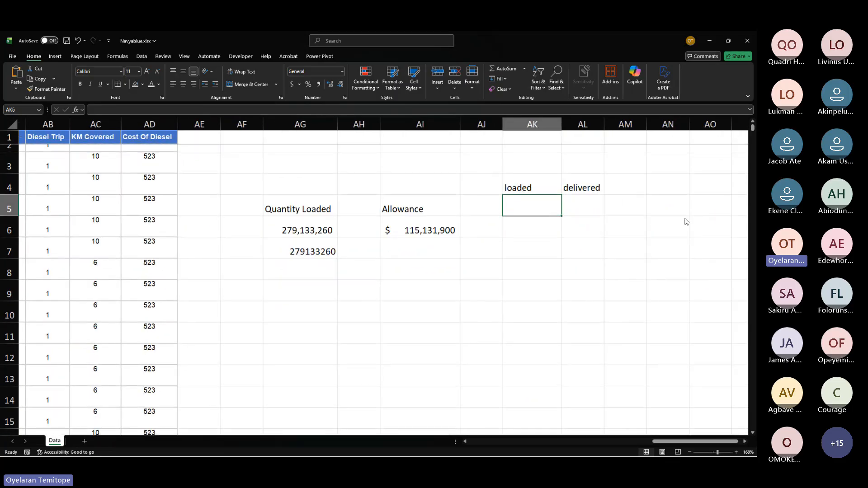
pyautogui.click(528, 206)
pyautogui.write('=')
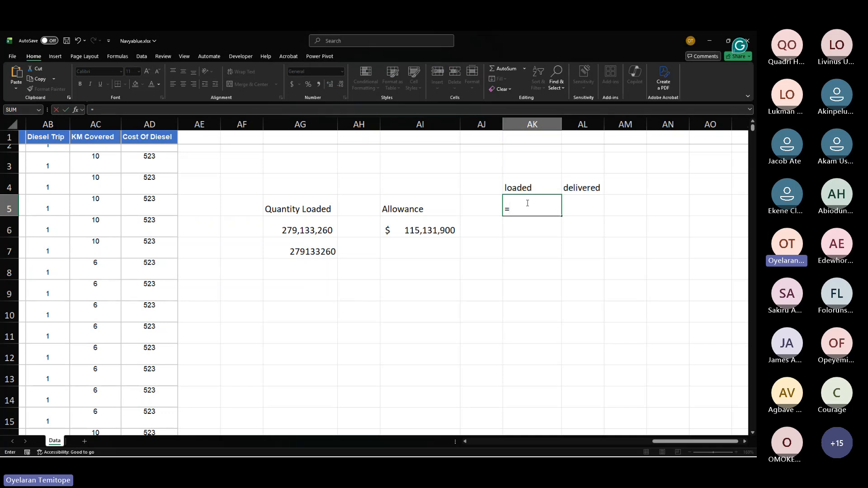
pyautogui.write('sum')
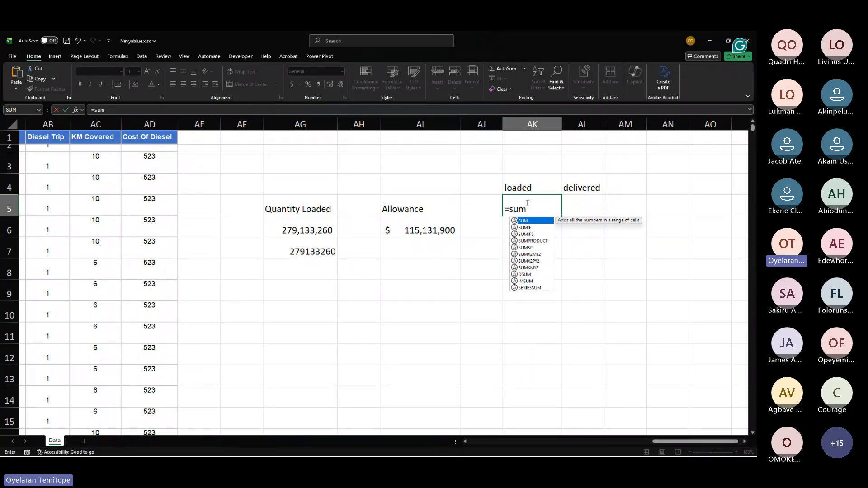
pyautogui.press('Tab')
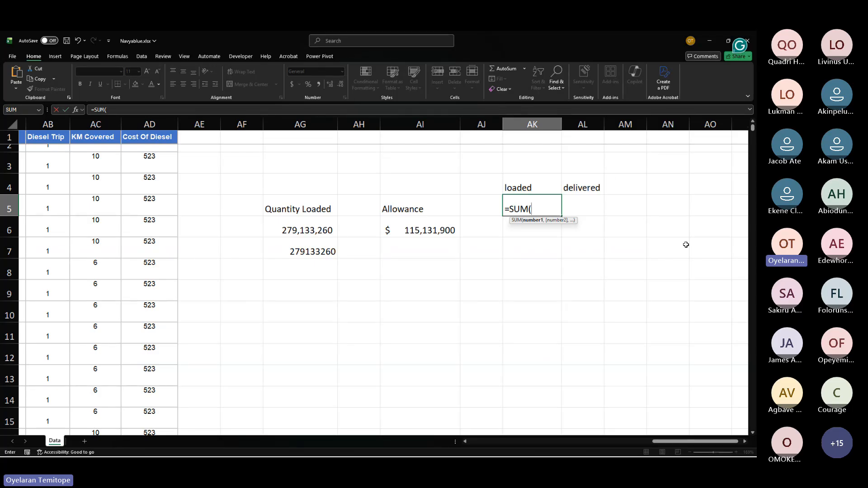
pyautogui.hscroll(-5, 357, 244)
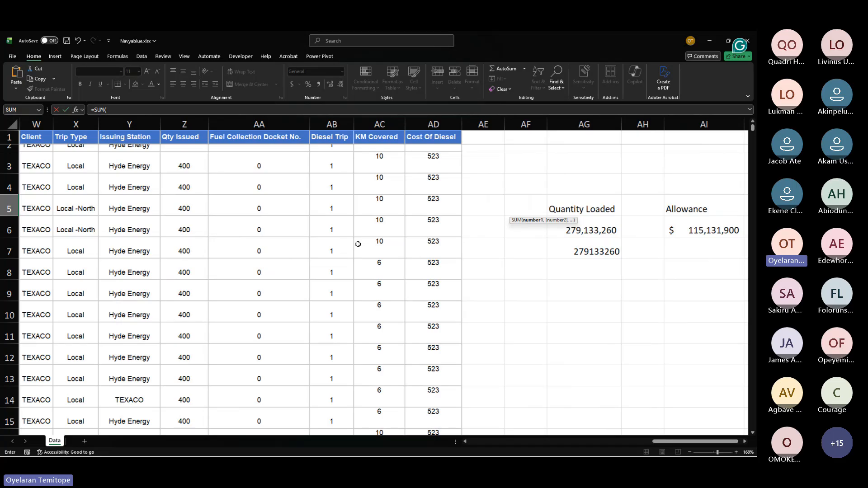
pyautogui.hscroll(-10, 358, 244)
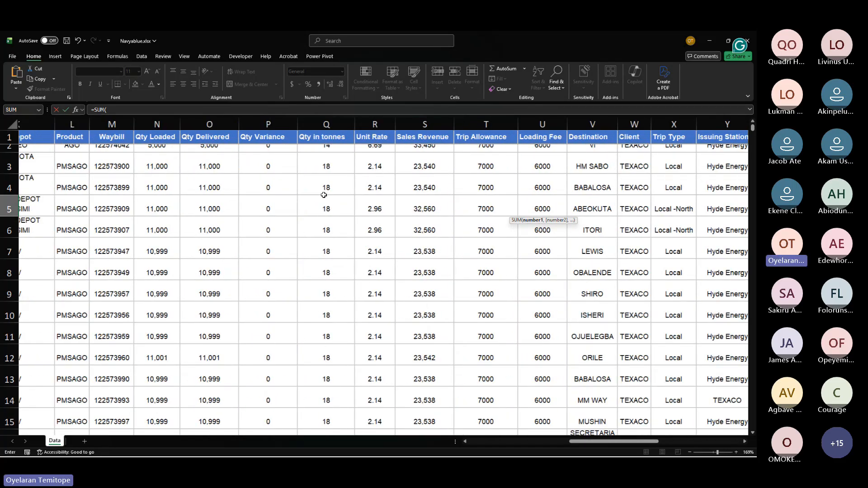
pyautogui.hscroll(-3, 324, 194)
pyautogui.click(243, 126)
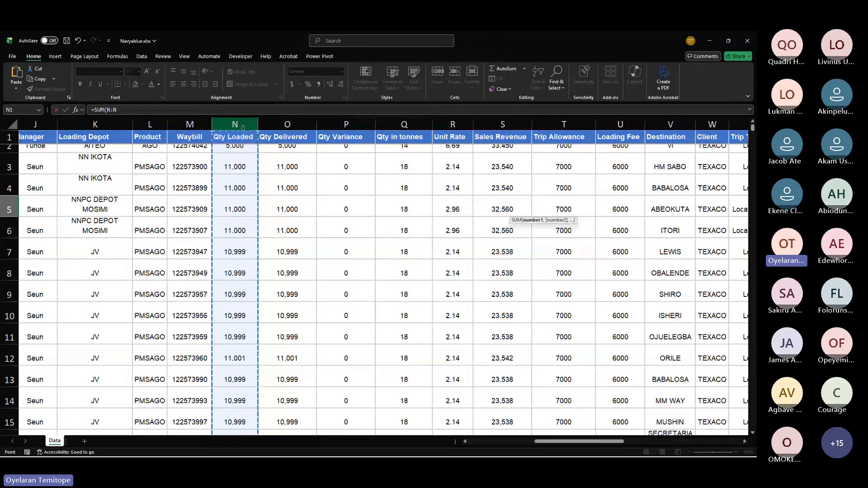
pyautogui.press('Return')
# Step: Fill the sum formula across to the "delivered" cell and autofit that column's width
pyautogui.hscroll(3, 537, 193)
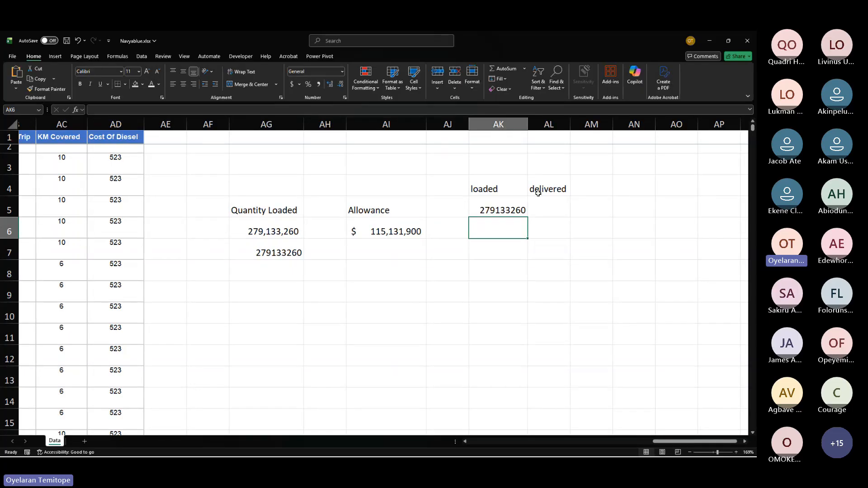
pyautogui.click(542, 207)
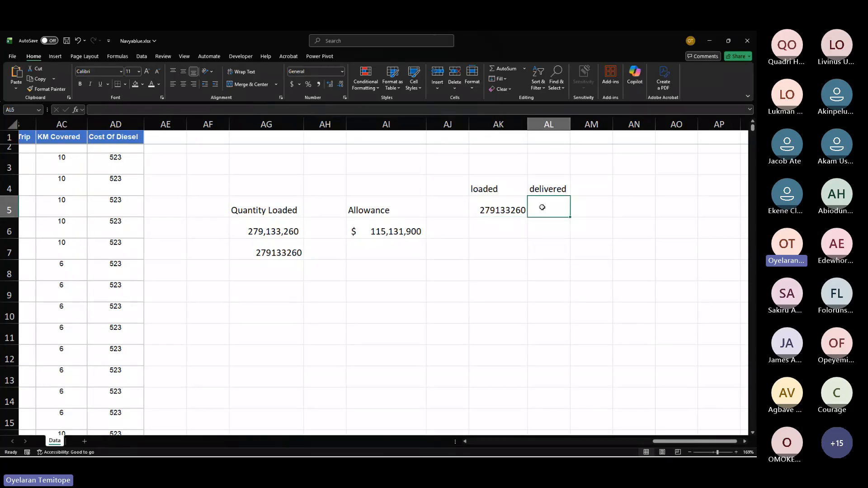
pyautogui.click(519, 212)
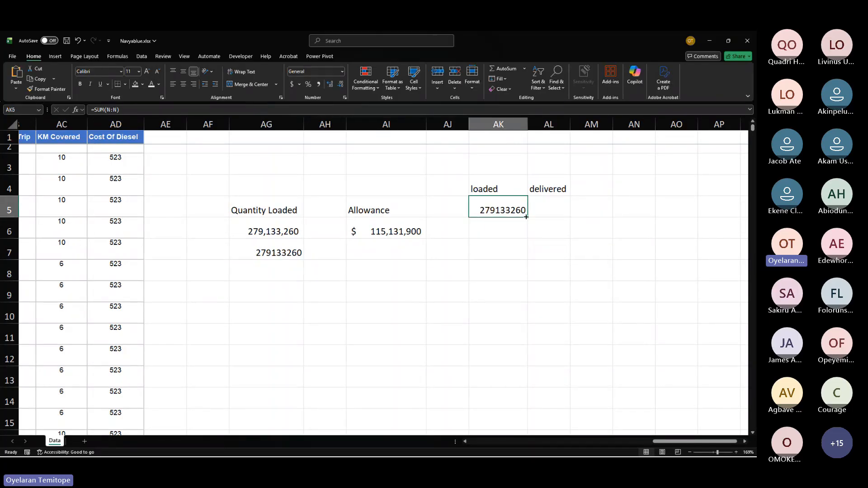
pyautogui.moveTo(525, 216); pyautogui.dragTo(561, 211)
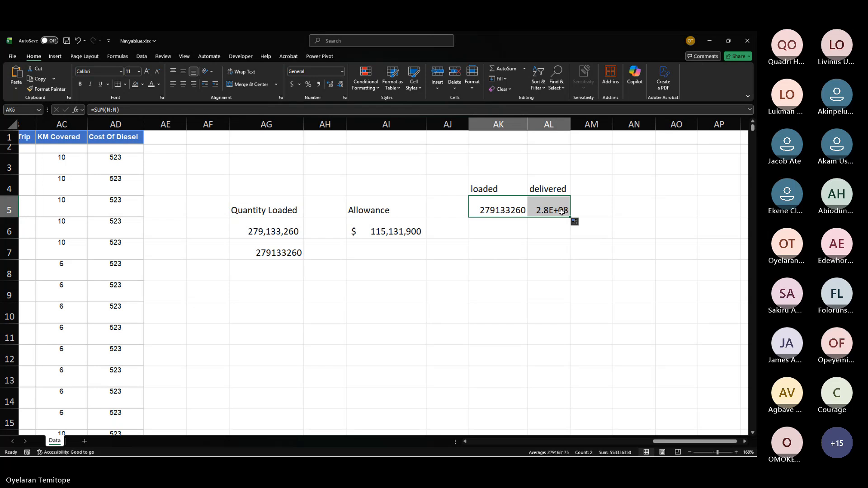
pyautogui.click(562, 212)
pyautogui.doubleClick(569, 126)
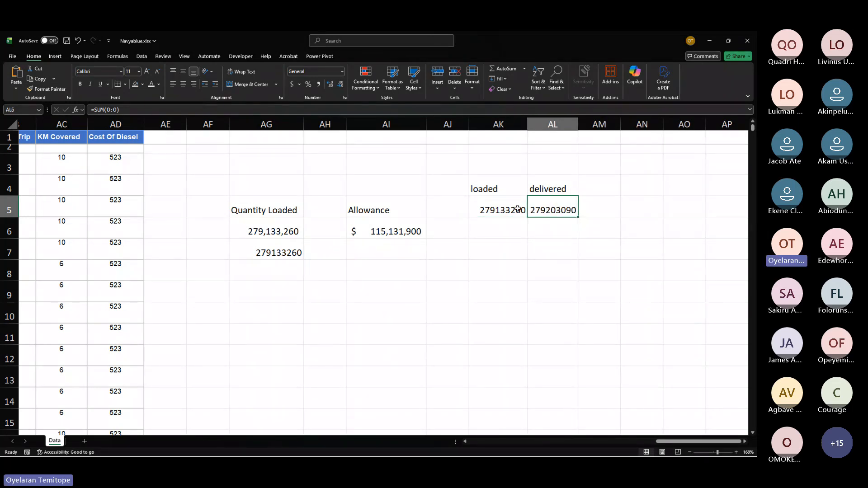
# Step: Enter sample numbers 1 and 4 in one row and 7 and 5 in the row below it
pyautogui.click(515, 208)
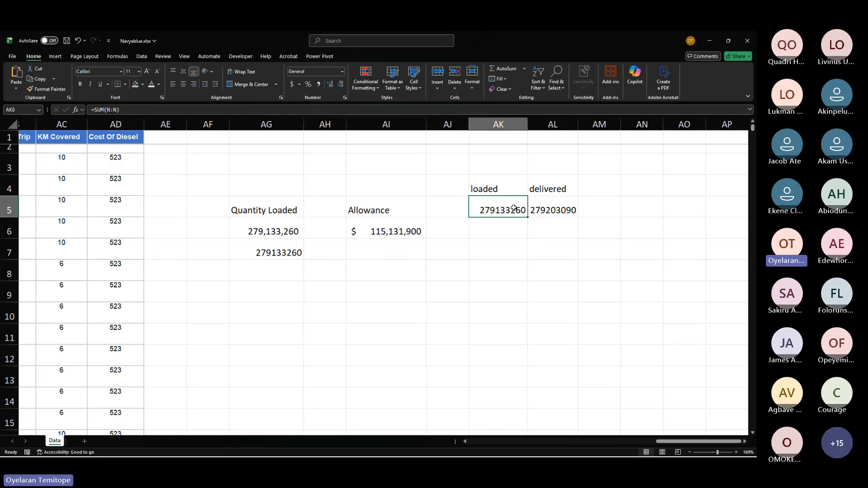
pyautogui.click(485, 255)
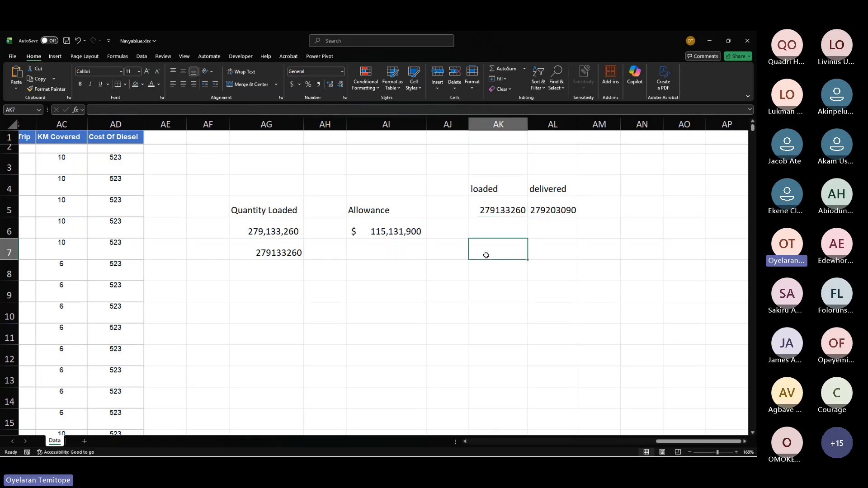
pyautogui.click(461, 253)
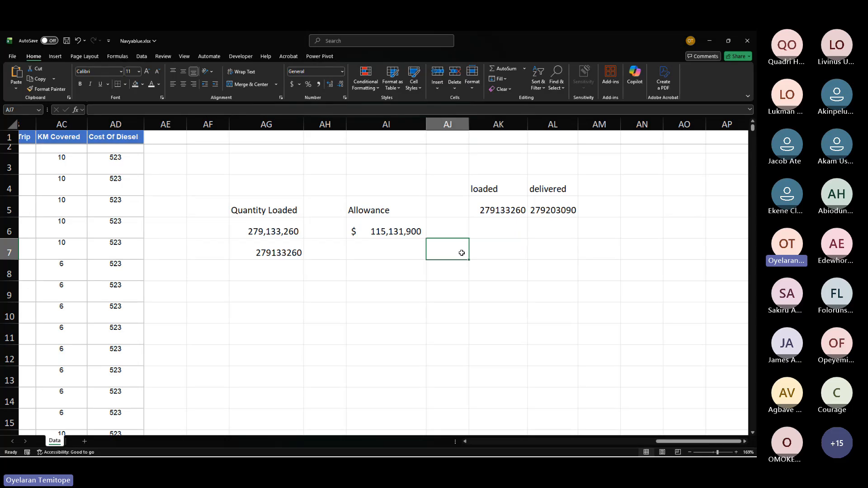
pyautogui.write('1')
pyautogui.press('Tab')
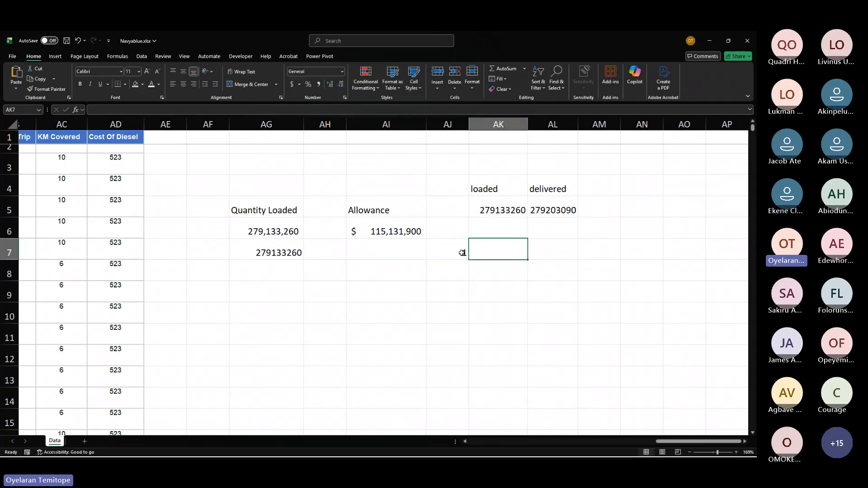
pyautogui.write('4')
pyautogui.press('Return')
pyautogui.write('7')
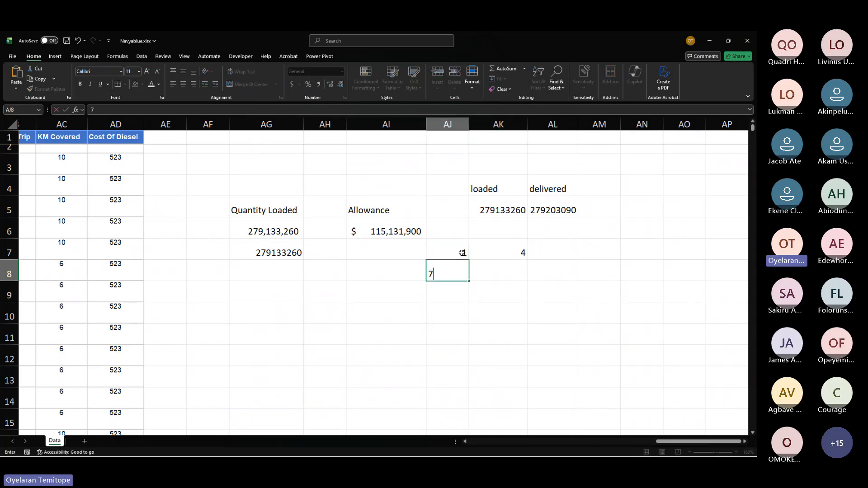
pyautogui.press('Tab')
pyautogui.write('5')
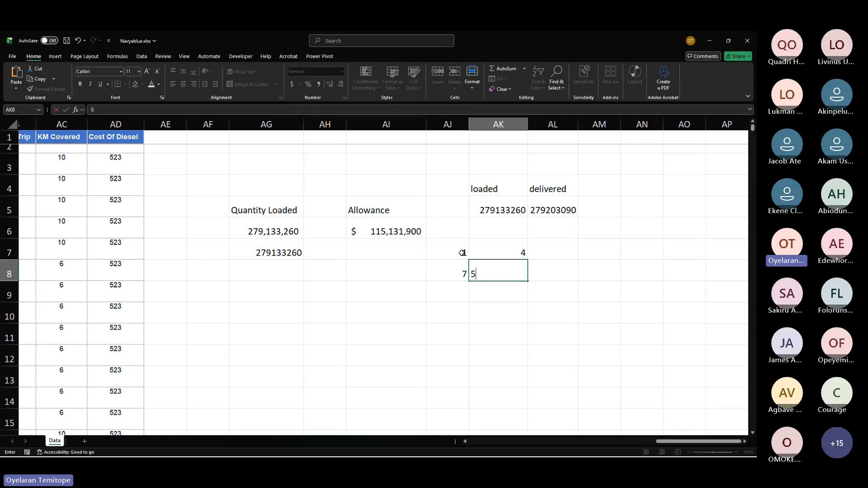
pyautogui.click(532, 254)
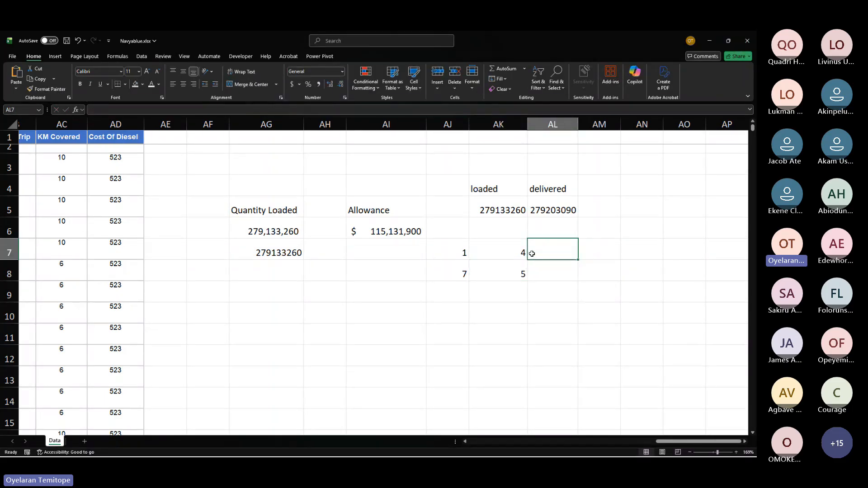
# Step: Enter a formula in the cell beside the sample row adding its two numbers (=AJ7+AK7)
pyautogui.write('=')
pyautogui.click(457, 251)
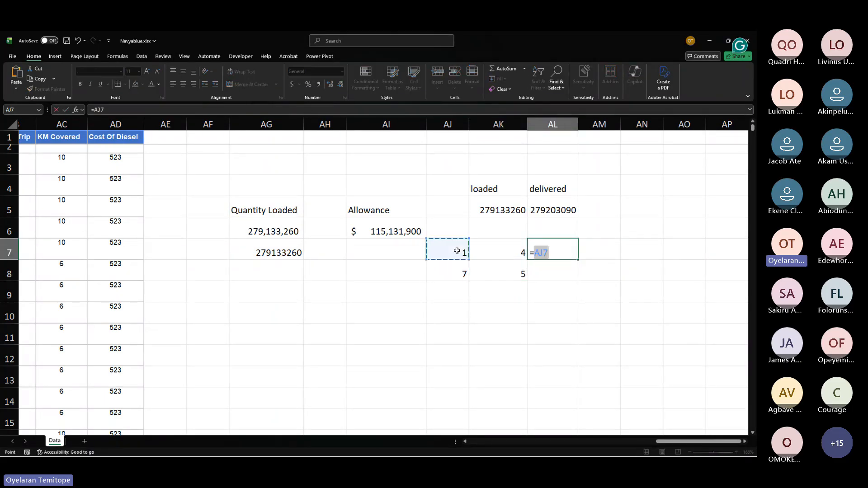
pyautogui.write('+')
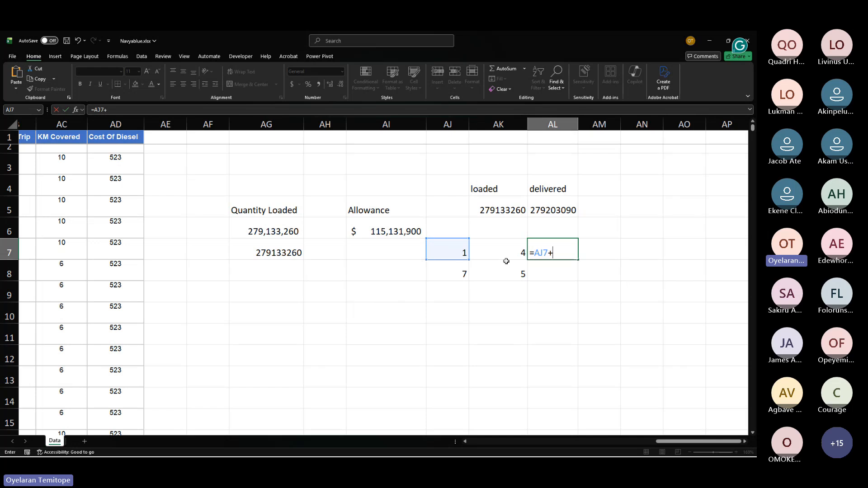
pyautogui.click(501, 245)
pyautogui.press('Return')
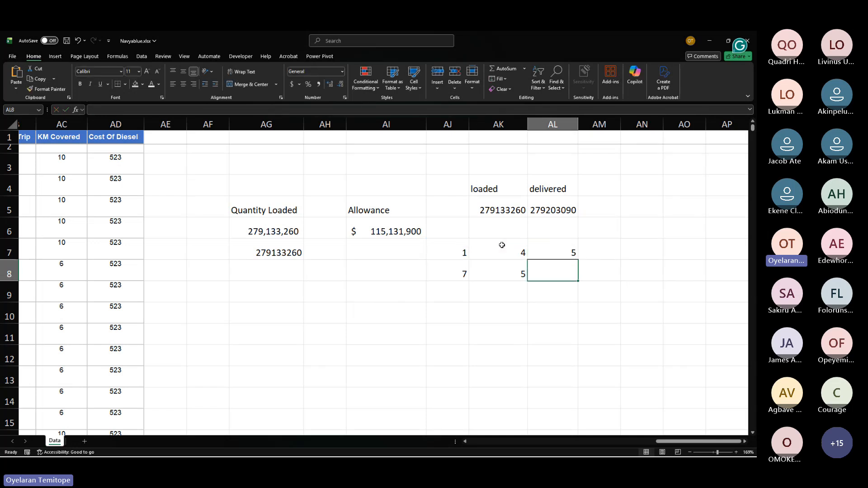
# Step: Fill the addition formula down to the next sample row and check the copied formula
pyautogui.click(549, 254)
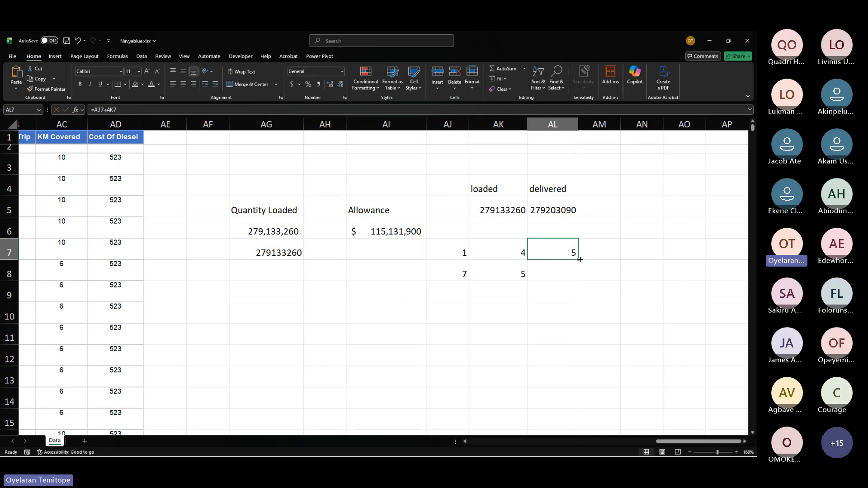
pyautogui.moveTo(580, 259); pyautogui.dragTo(580, 280)
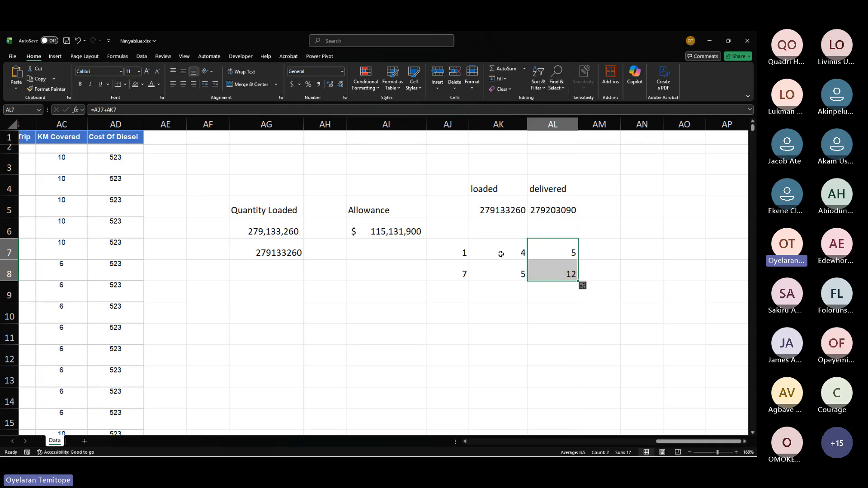
pyautogui.click(557, 244)
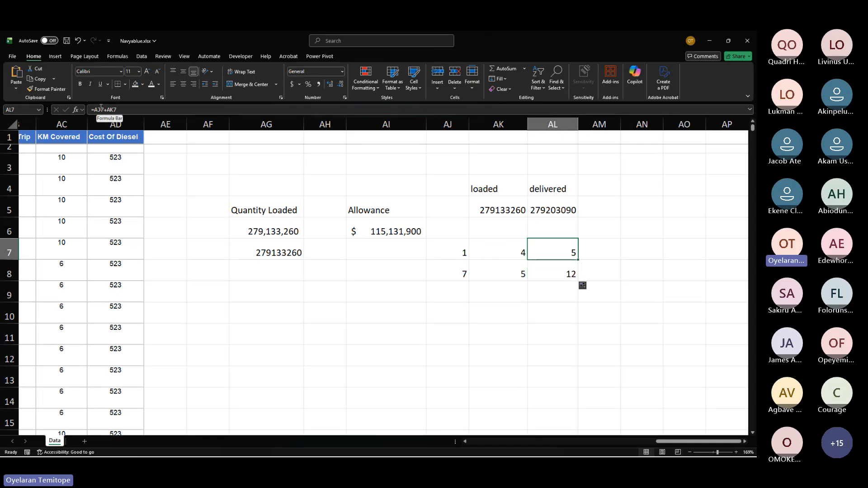
pyautogui.click(546, 270)
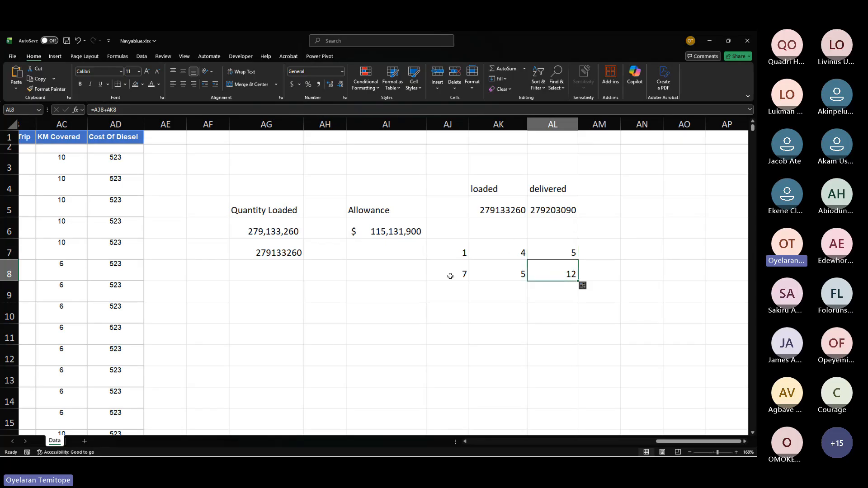
# Step: Enter =SUM(AJ7:AJ8) below the first sample column to total its two numbers
pyautogui.click(453, 293)
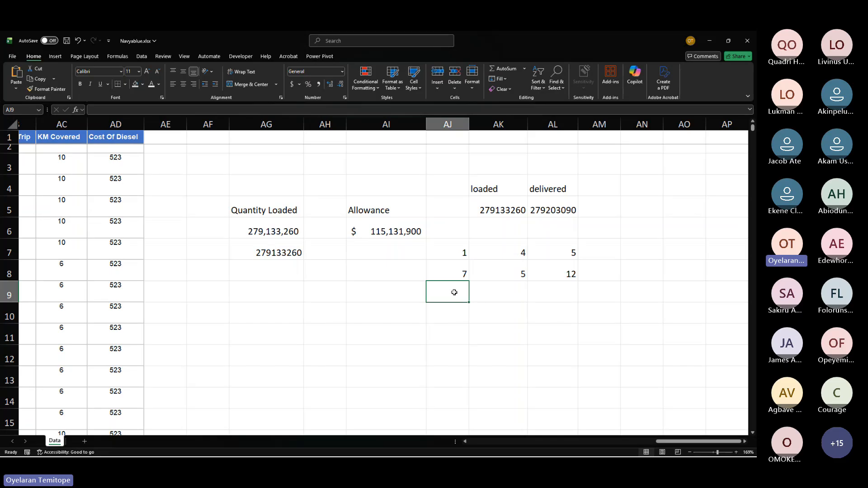
pyautogui.write('=sum')
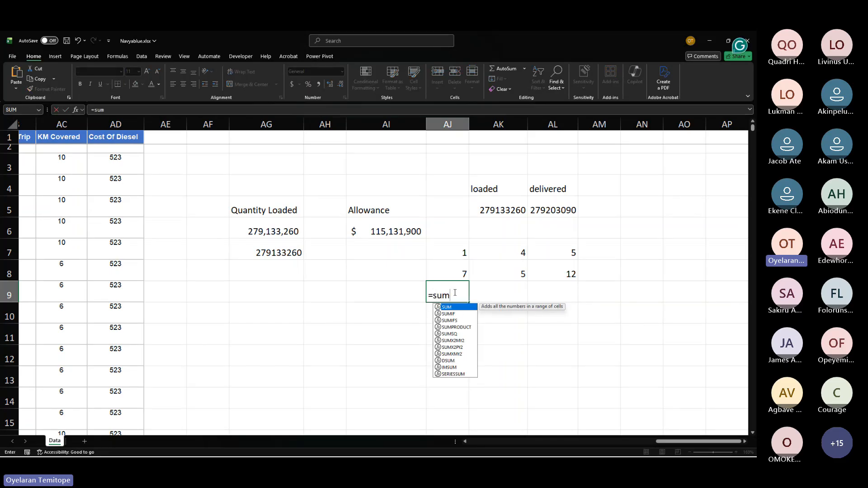
pyautogui.press('Tab')
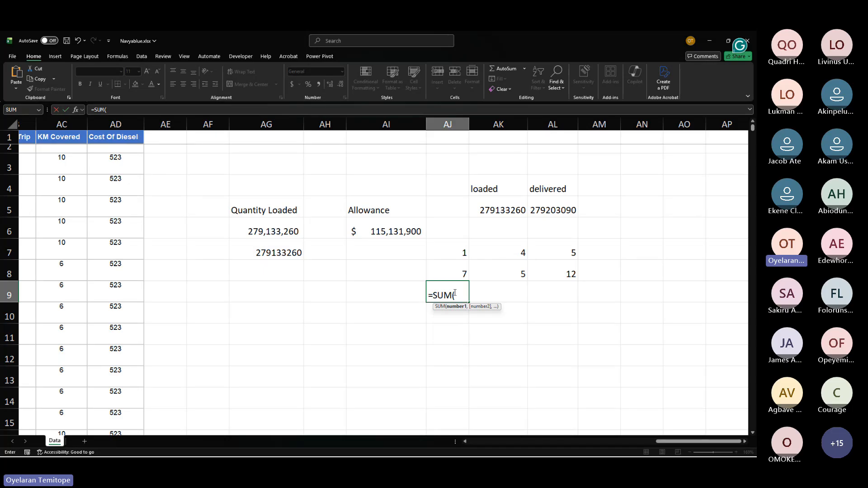
pyautogui.click(445, 255)
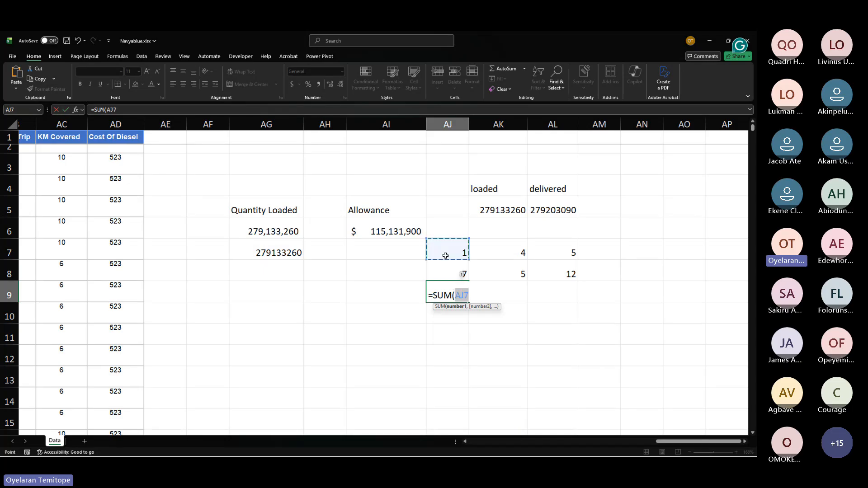
pyautogui.moveTo(452, 247); pyautogui.dragTo(455, 269)
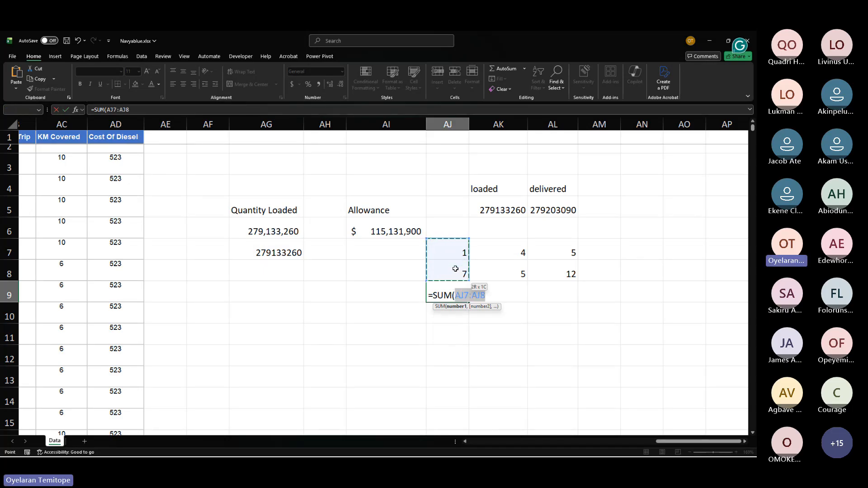
pyautogui.press('Return')
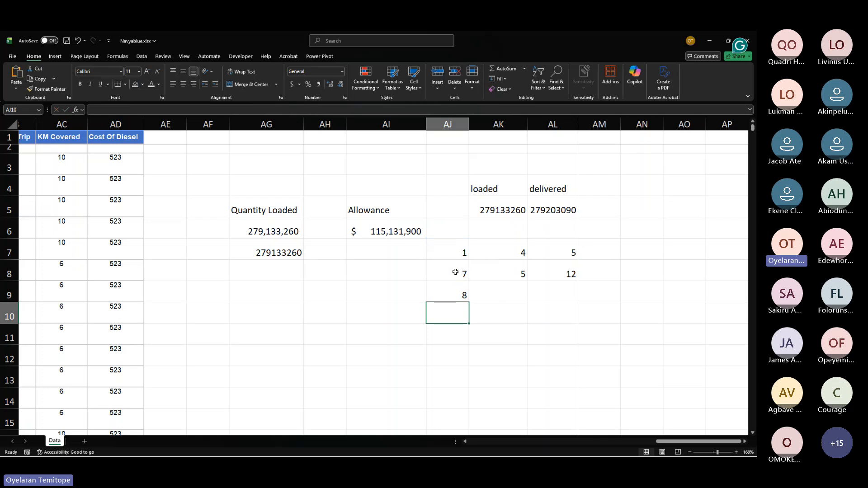
# Step: Copy the SUM formula across to total the second sample column, then select the sample ranges to compare their sums
pyautogui.moveTo(452, 251); pyautogui.dragTo(457, 271)
pyautogui.click(463, 274)
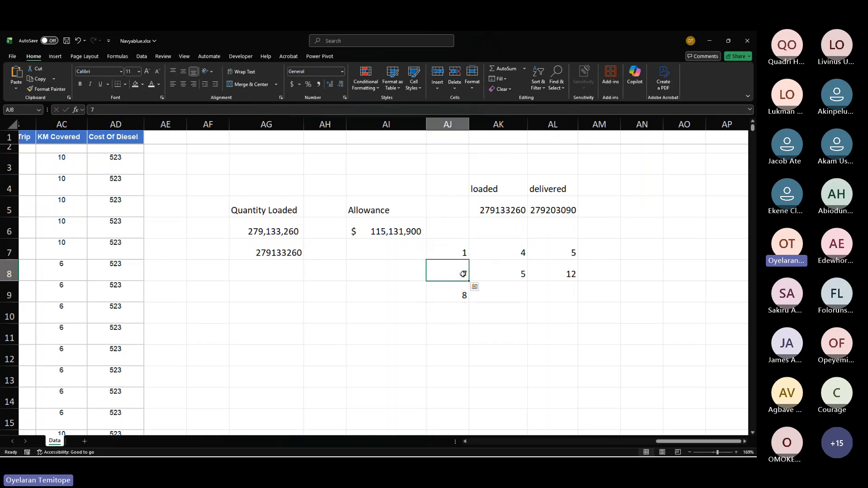
pyautogui.click(464, 295)
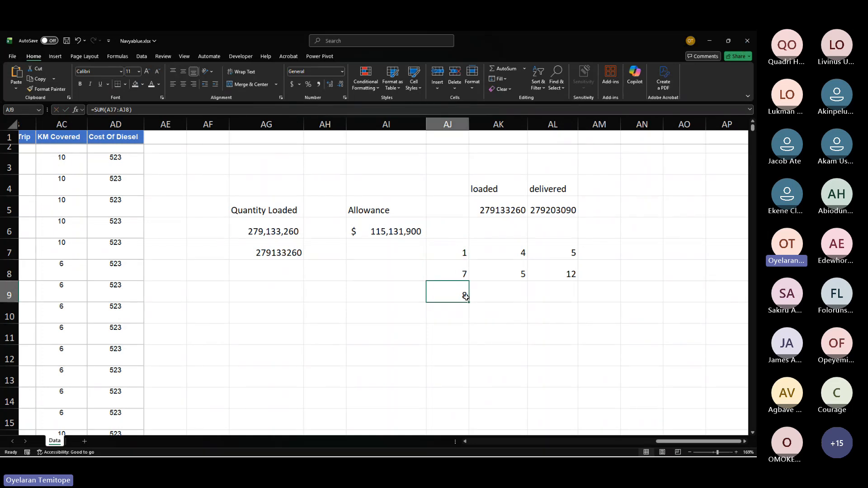
pyautogui.moveTo(468, 301); pyautogui.dragTo(517, 298)
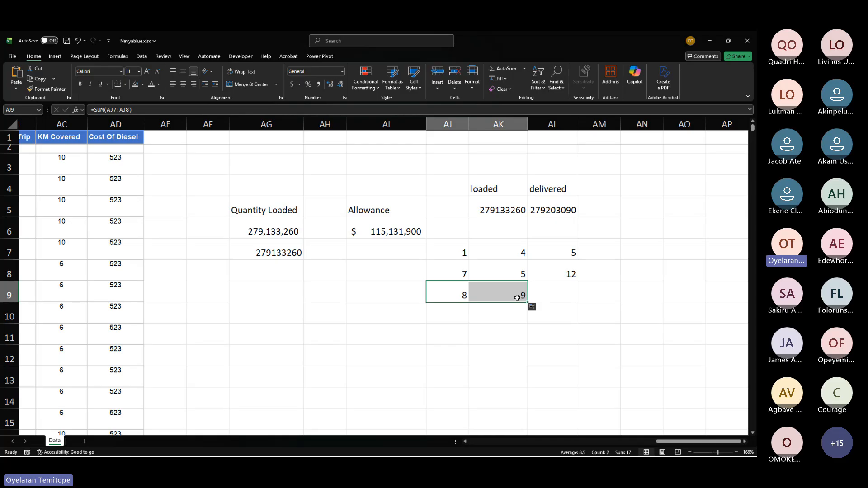
pyautogui.click(517, 298)
pyautogui.moveTo(523, 247); pyautogui.dragTo(525, 290)
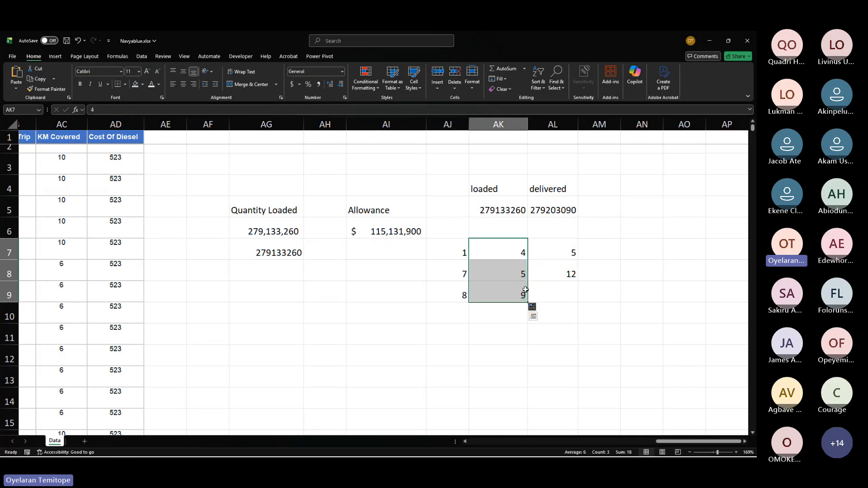
pyautogui.moveTo(457, 251); pyautogui.dragTo(457, 272)
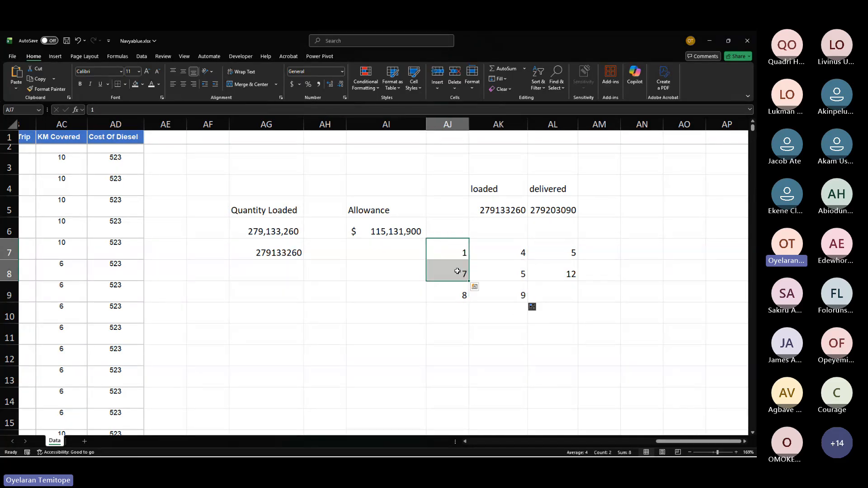
pyautogui.moveTo(520, 251); pyautogui.dragTo(522, 292)
# Step: Add a "var" label beside "delivered" and compute the variance as loaded minus delivered with =AK5-AL5
pyautogui.click(501, 211)
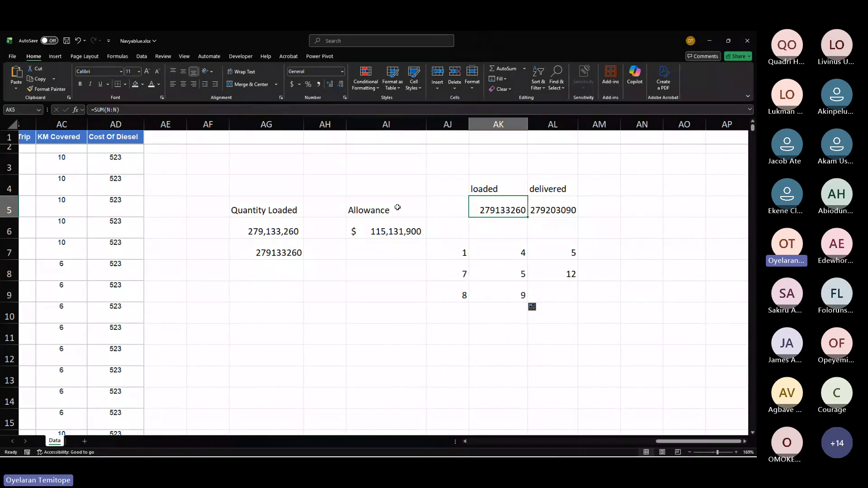
pyautogui.click(554, 211)
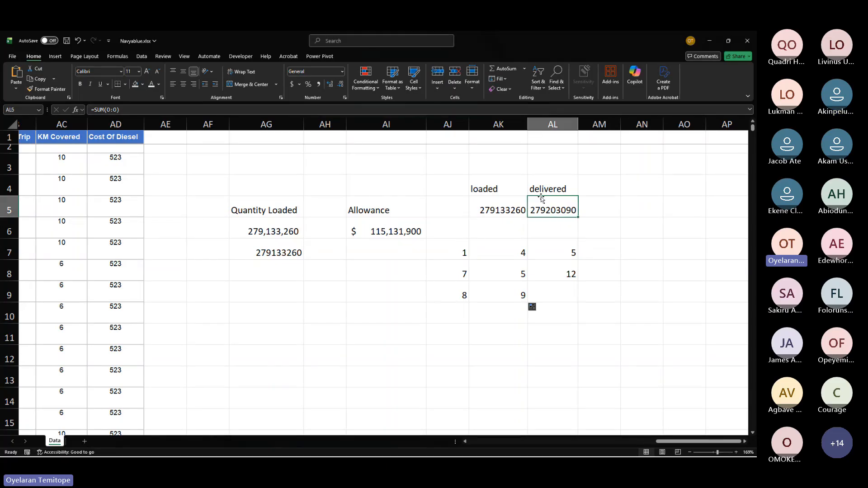
pyautogui.click(582, 194)
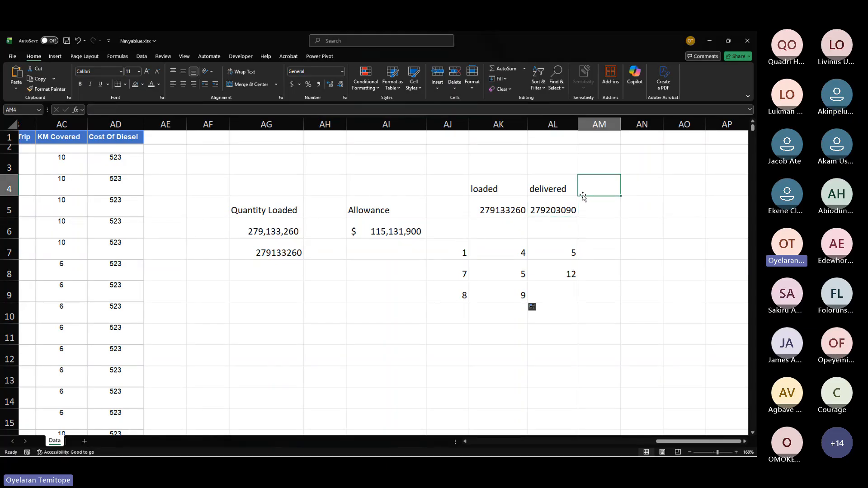
pyautogui.write('var')
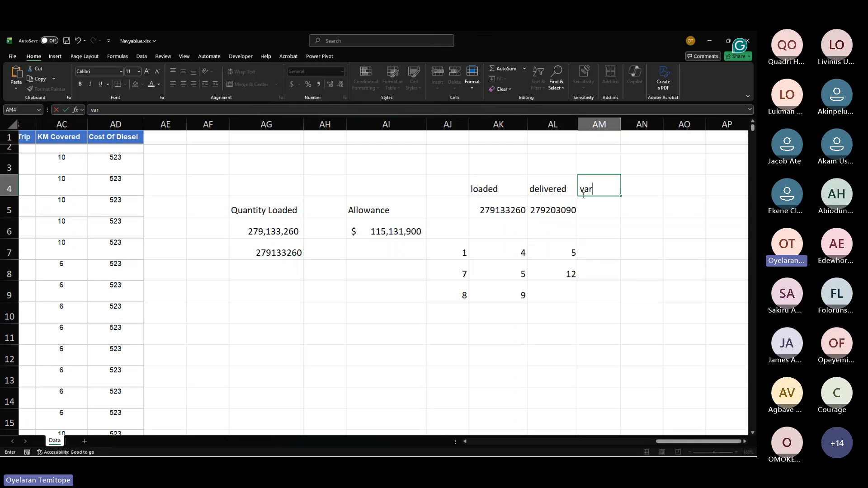
pyautogui.press('Return')
pyautogui.write('=')
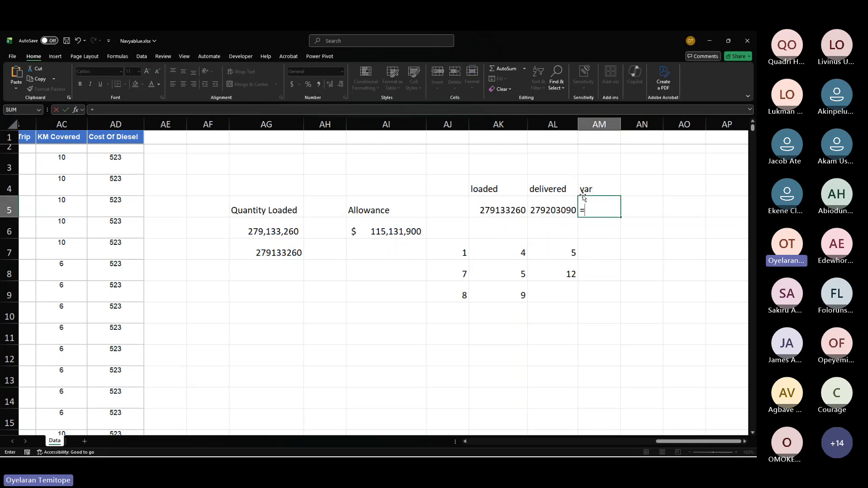
pyautogui.click(507, 210)
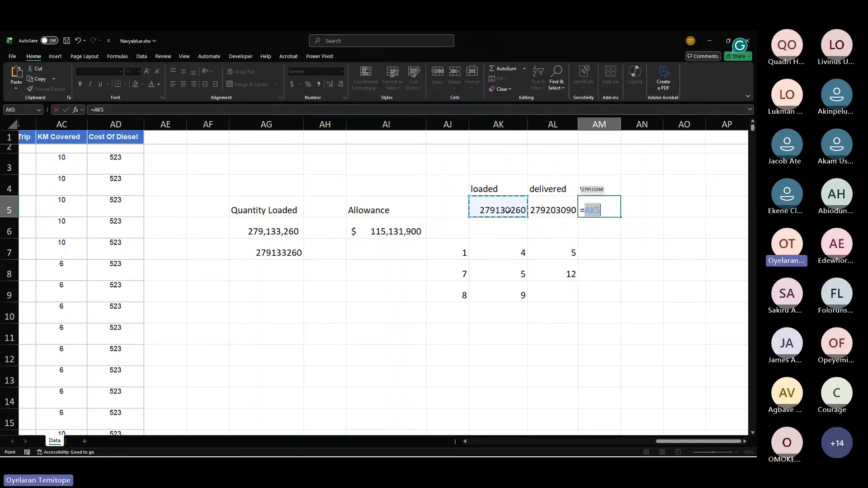
pyautogui.write('-')
pyautogui.click(567, 210)
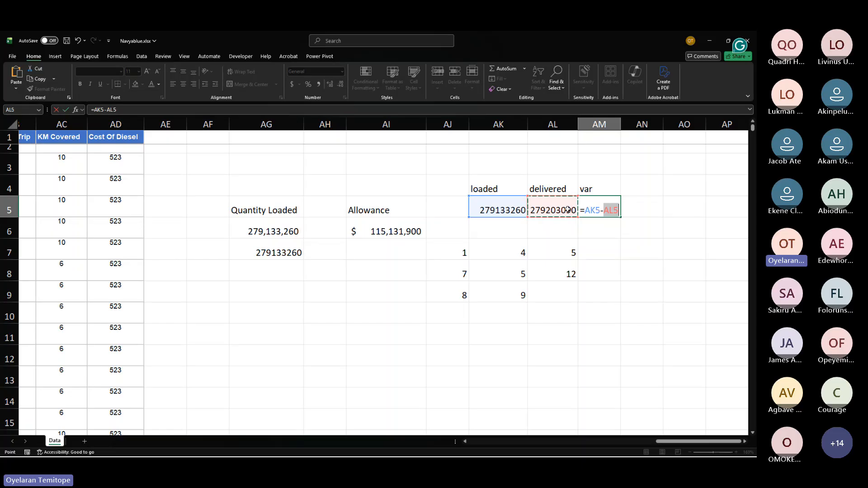
pyautogui.press('Return')
# Step: Format the variance cell with comma style and no decimal places
pyautogui.click(607, 210)
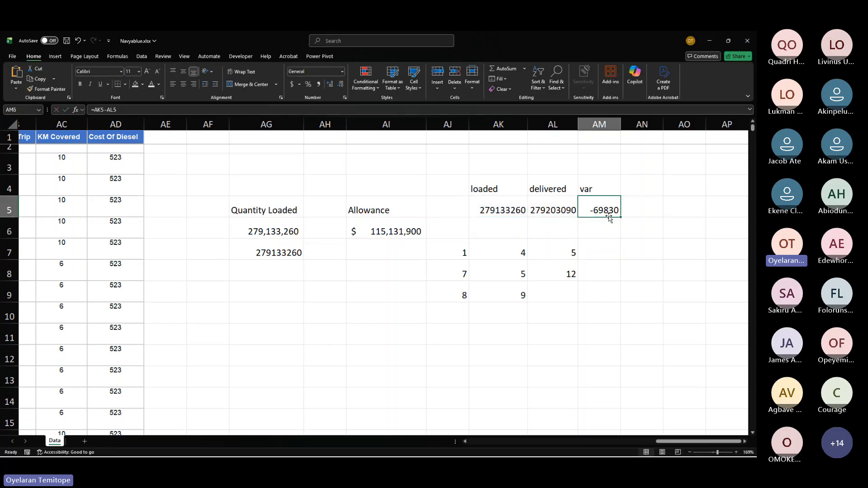
pyautogui.click(319, 84)
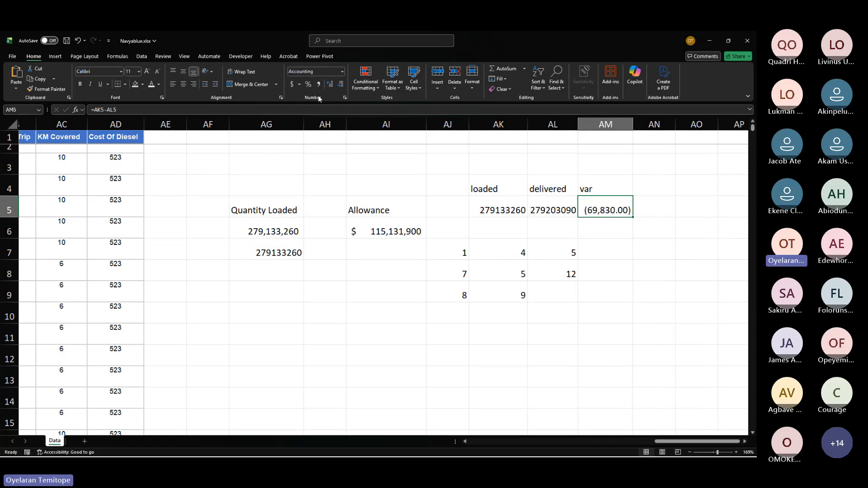
pyautogui.click(330, 86)
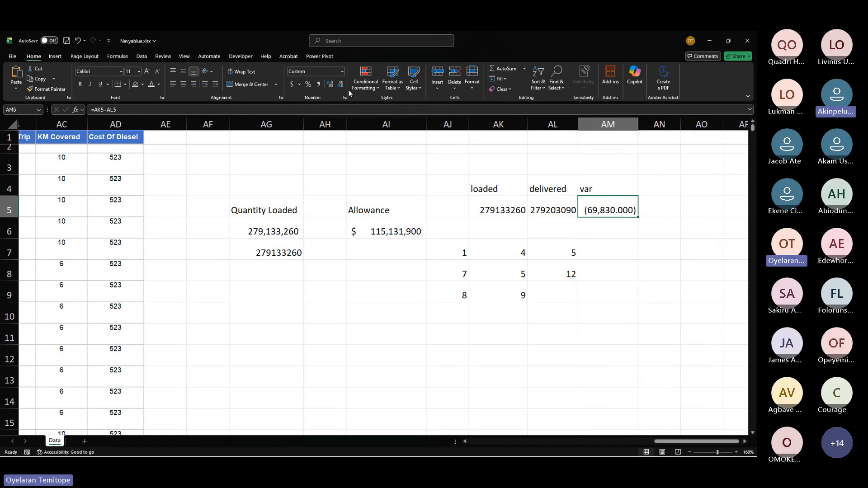
pyautogui.click(340, 85)
pyautogui.click(340, 85)
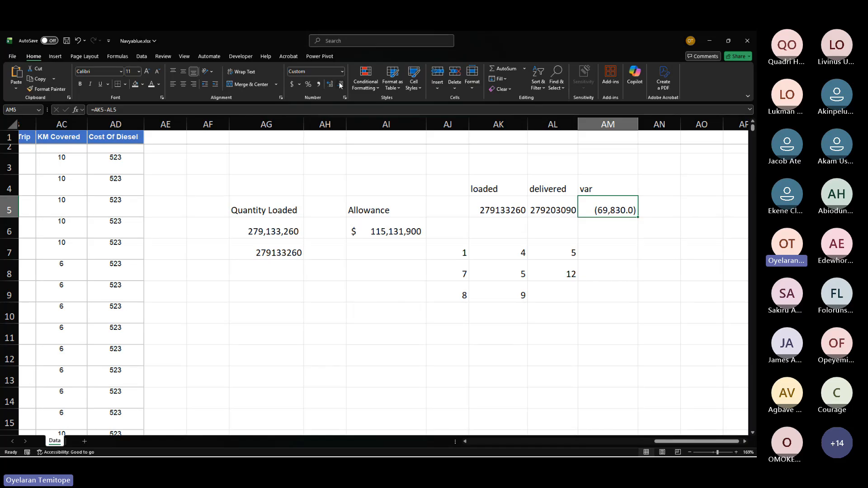
pyautogui.click(341, 86)
# Step: Review the loaded, delivered and variance cells and their formulas
pyautogui.click(526, 255)
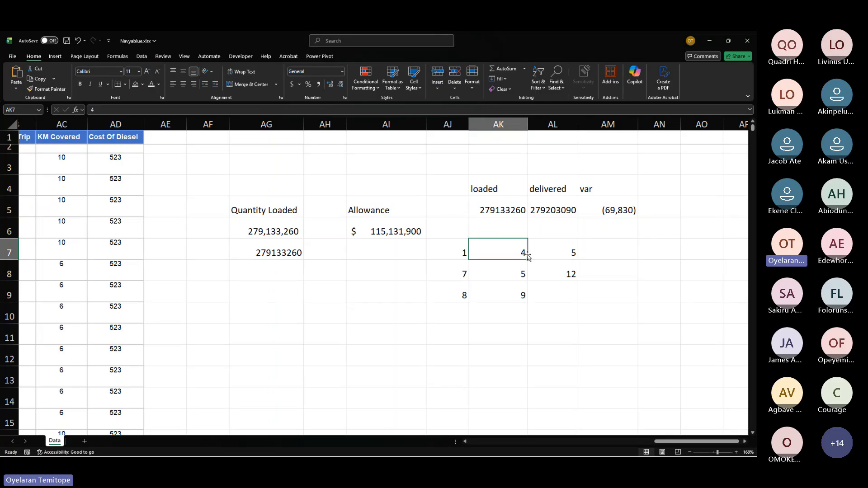
pyautogui.click(626, 207)
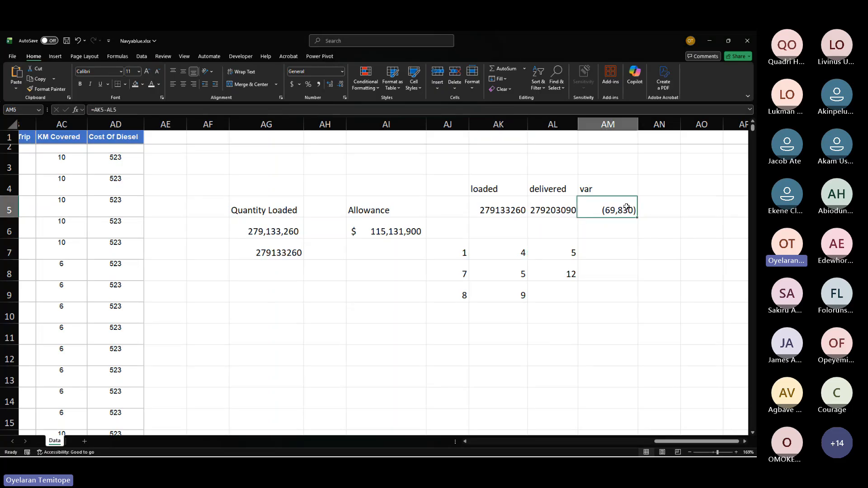
pyautogui.click(494, 211)
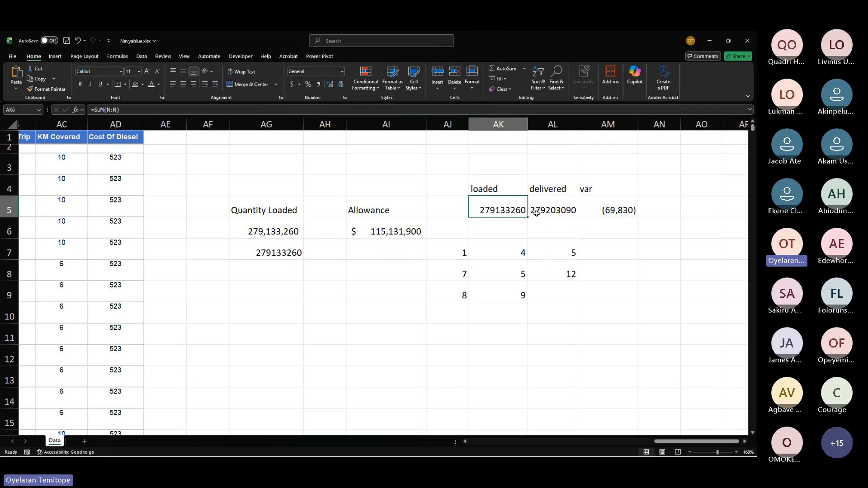
pyautogui.click(548, 211)
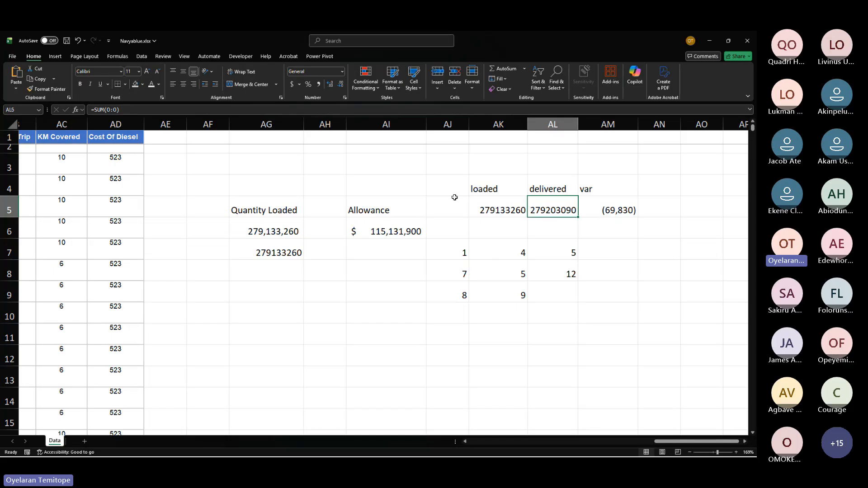
pyautogui.moveTo(492, 189); pyautogui.dragTo(499, 228)
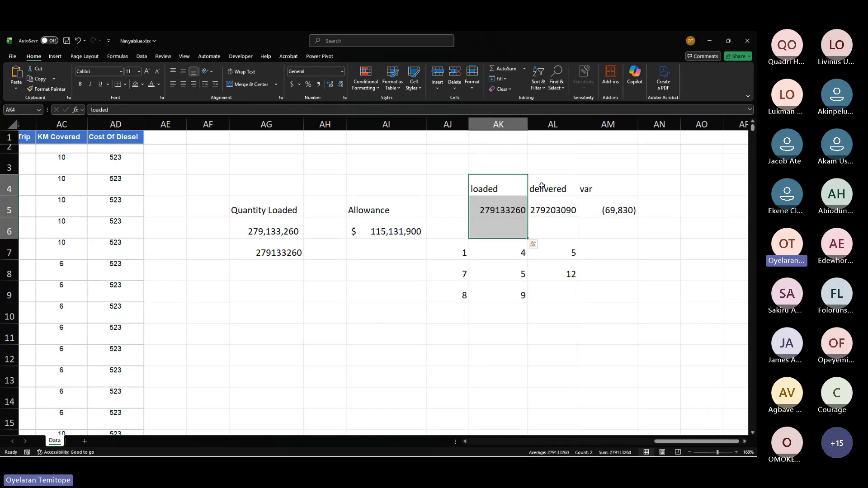
pyautogui.moveTo(549, 189); pyautogui.dragTo(548, 211)
pyautogui.click(608, 210)
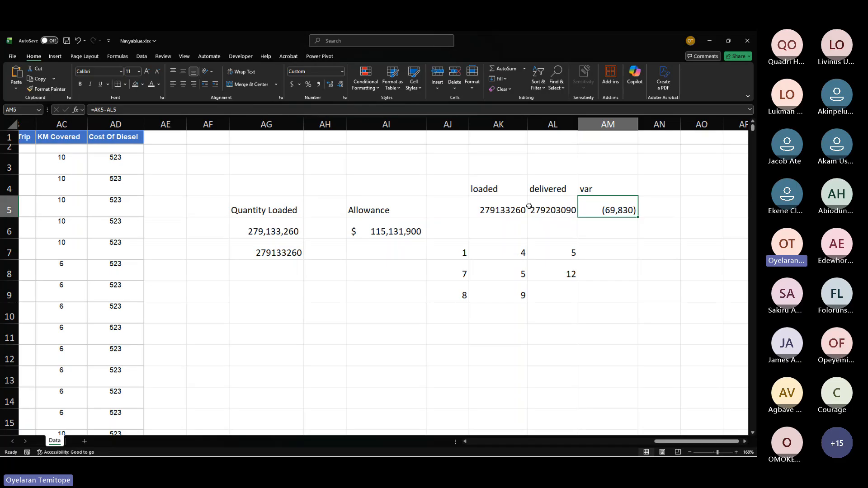
# Step: Add the labels "count" and "counta" in two stacked cells below the Quantity Loaded figures
pyautogui.moveTo(487, 194); pyautogui.dragTo(598, 212)
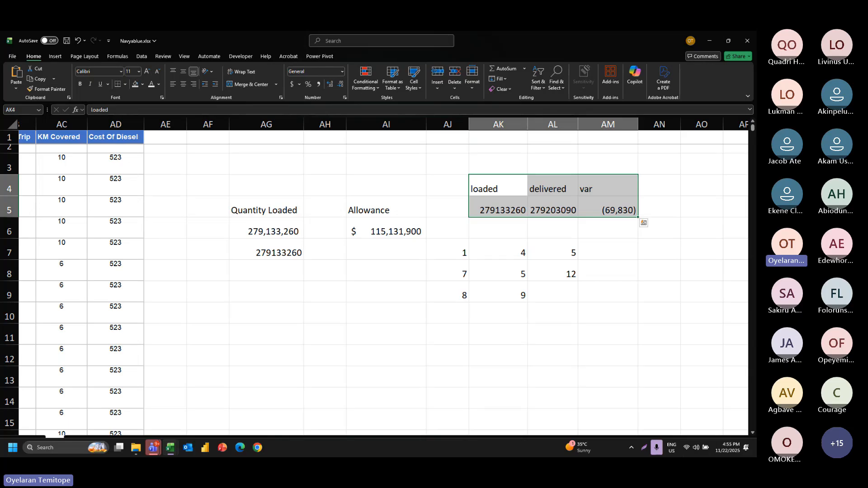
pyautogui.click(274, 292)
pyautogui.write('count')
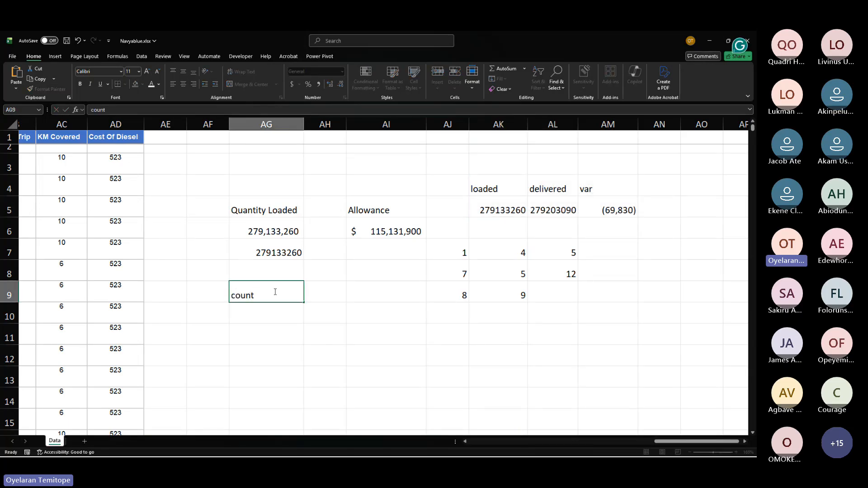
pyautogui.press('Return')
pyautogui.write('counta')
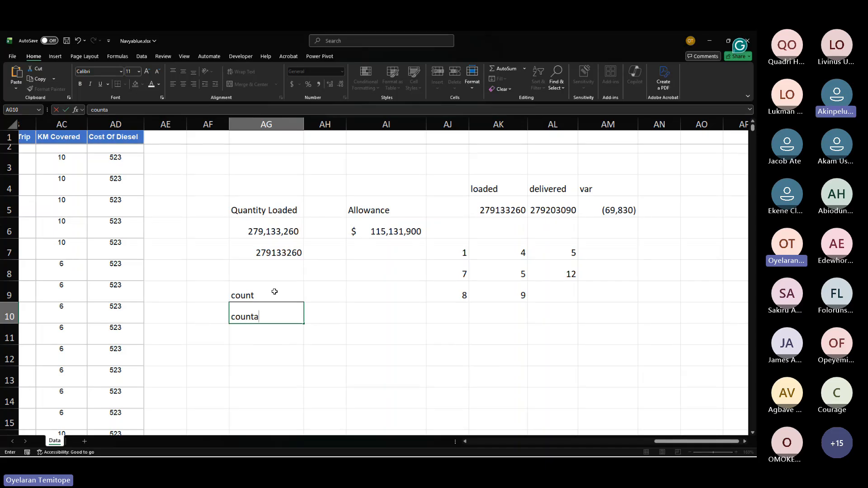
pyautogui.press('Return')
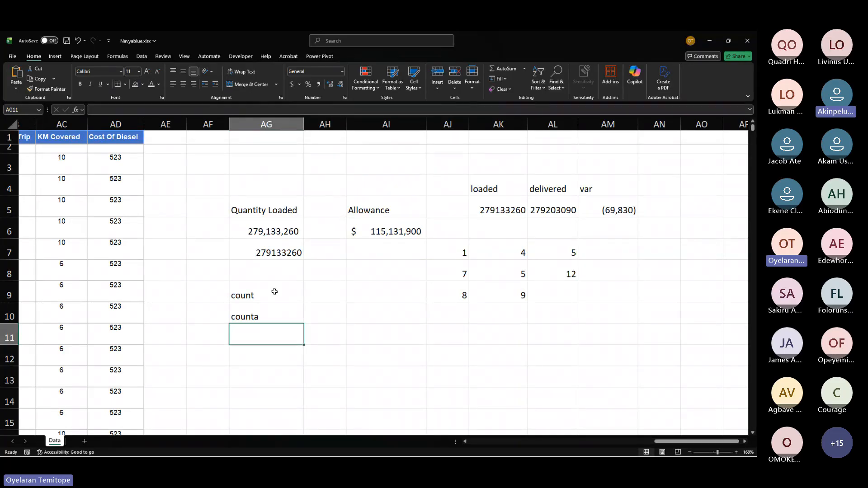
# Step: Enter the placeholder text 0y#@' beside the counta label
pyautogui.moveTo(274, 291)
pyautogui.mouseDown()
pyautogui.moveTo(272, 343)
pyautogui.moveTo(258, 295)
pyautogui.moveTo(254, 317)
pyautogui.mouseUp()
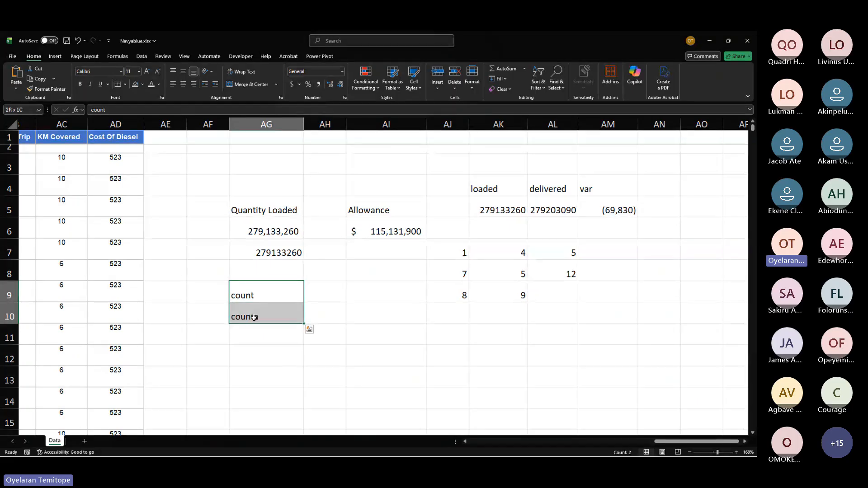
pyautogui.click(254, 318)
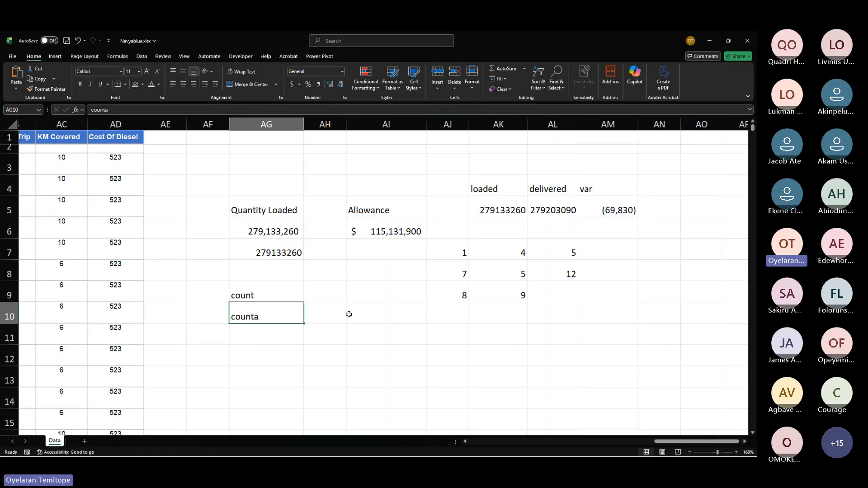
pyautogui.click(337, 314)
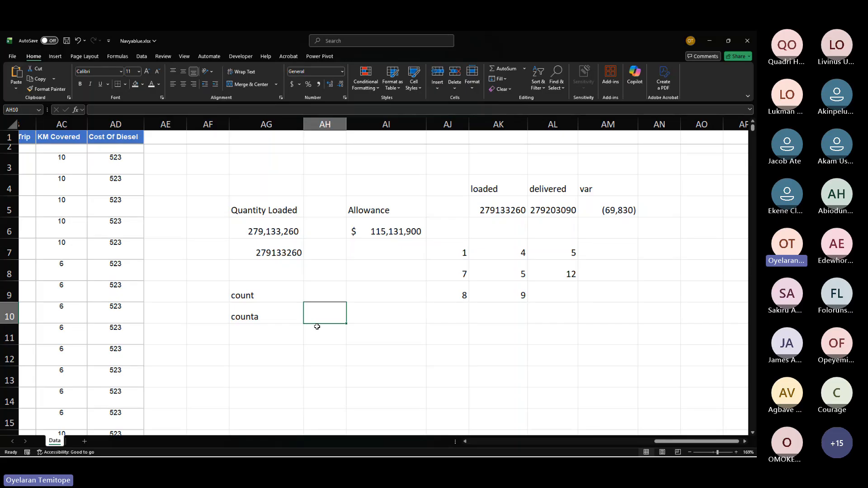
pyautogui.write('0y')
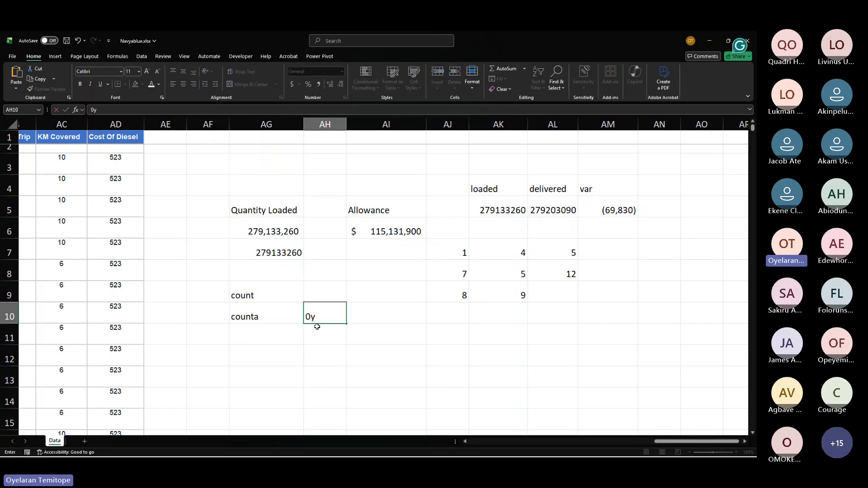
pyautogui.write("#@'")
pyautogui.press('Return')
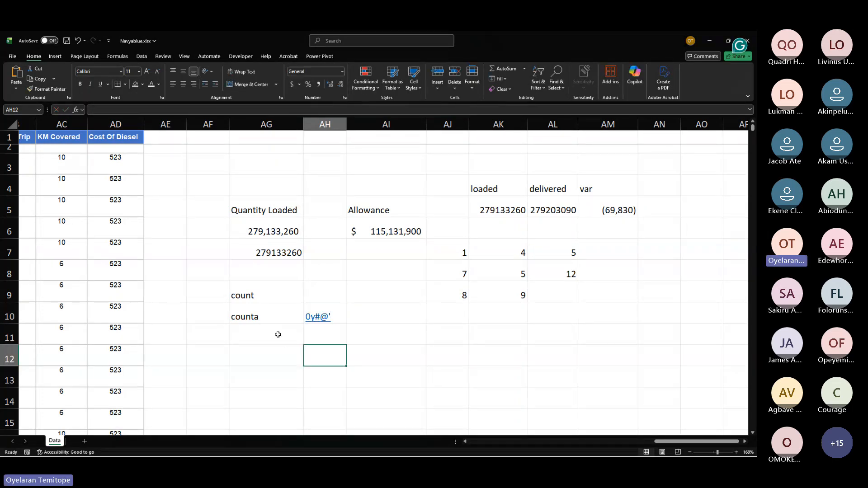
pyautogui.click(283, 318)
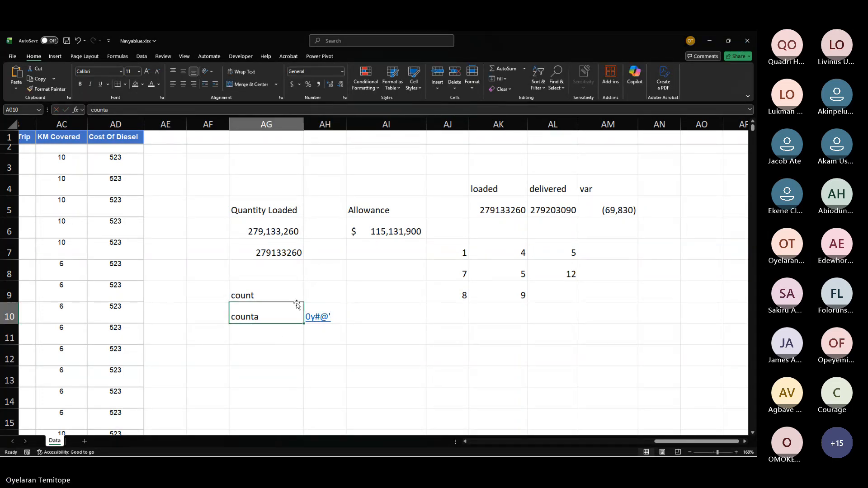
pyautogui.press('Up')
pyautogui.click(329, 287)
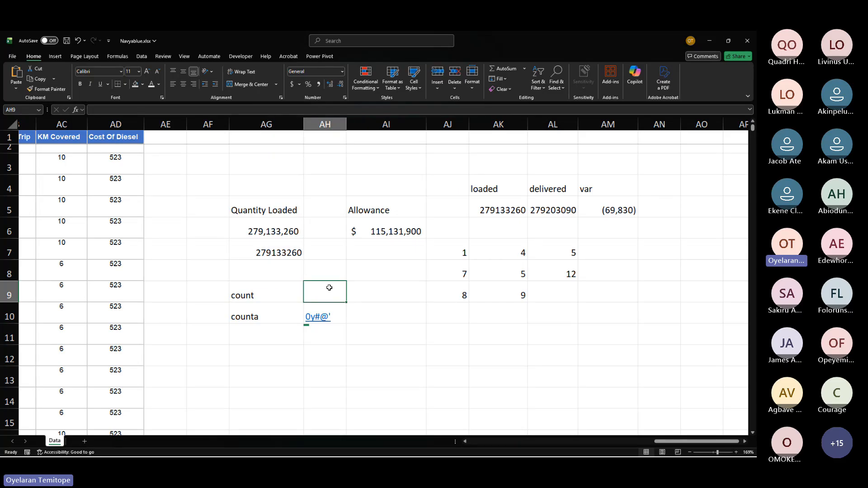
pyautogui.write('0')
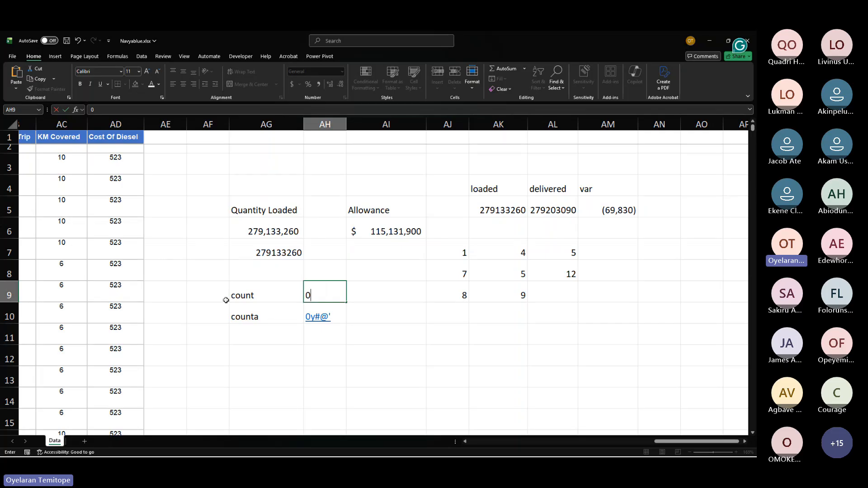
pyautogui.press('BackSpace')
pyautogui.click(237, 379)
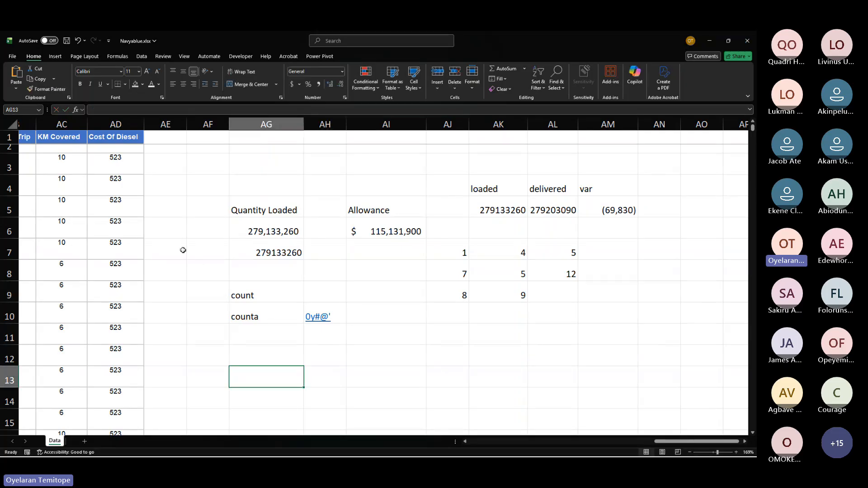
# Step: Select the Cost Of Diesel numbers and the Issuing Station text entries to compare how each range is counted
pyautogui.click(116, 157)
pyautogui.moveTo(116, 156); pyautogui.dragTo(135, 339)
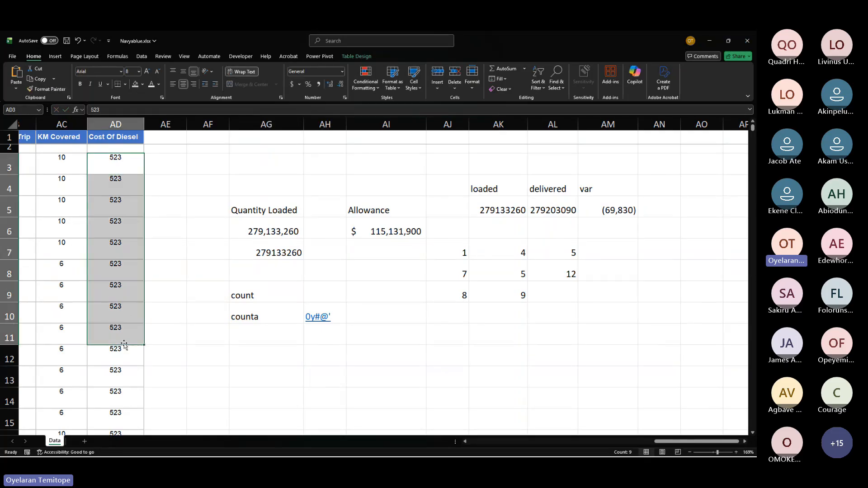
pyautogui.click(257, 302)
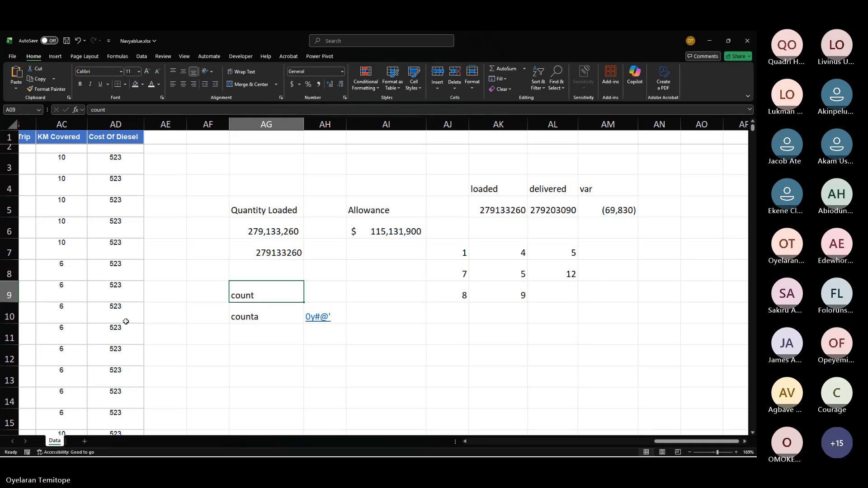
pyautogui.hscroll(-5, 124, 321)
pyautogui.hscroll(-2, 126, 322)
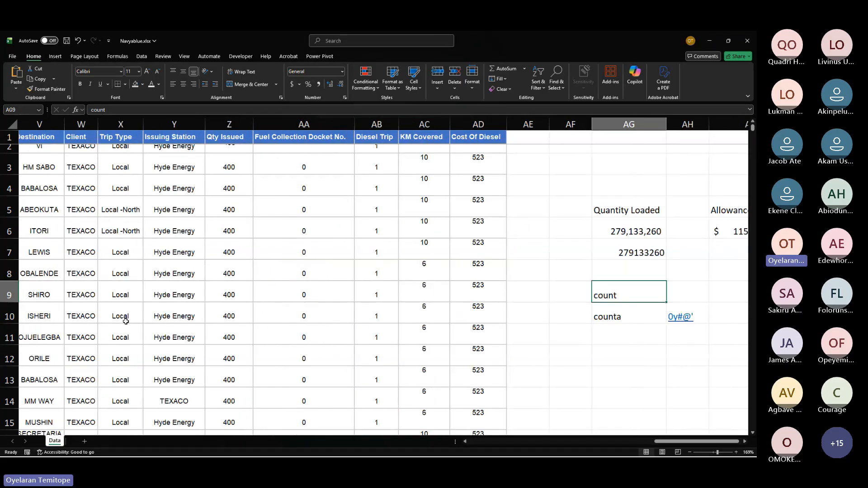
pyautogui.click(185, 229)
pyautogui.moveTo(183, 209); pyautogui.dragTo(180, 379)
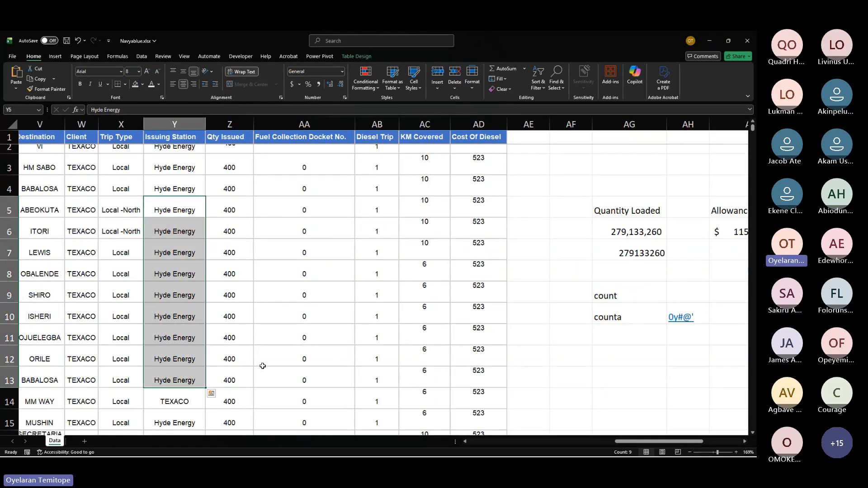
pyautogui.hotkey('alt', 'Tab')
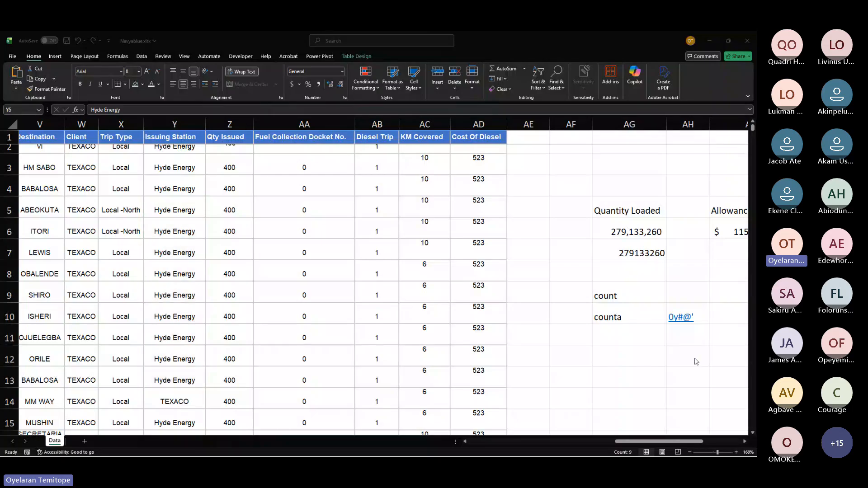
pyautogui.hotkey('alt', 'Tab')
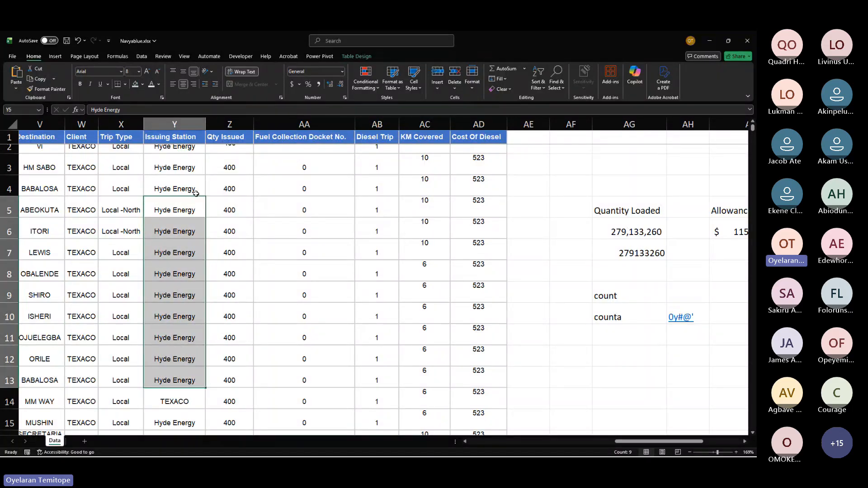
pyautogui.click(605, 299)
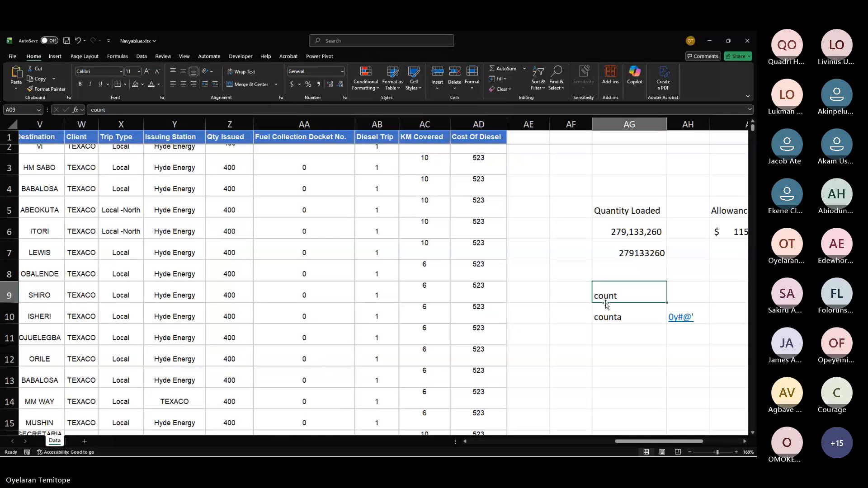
pyautogui.click(614, 318)
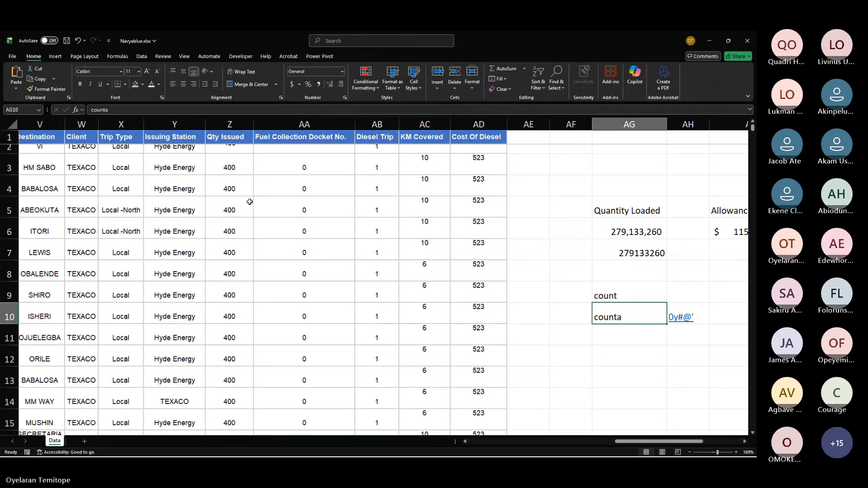
pyautogui.hscroll(3, 640, 378)
pyautogui.hscroll(1, 640, 378)
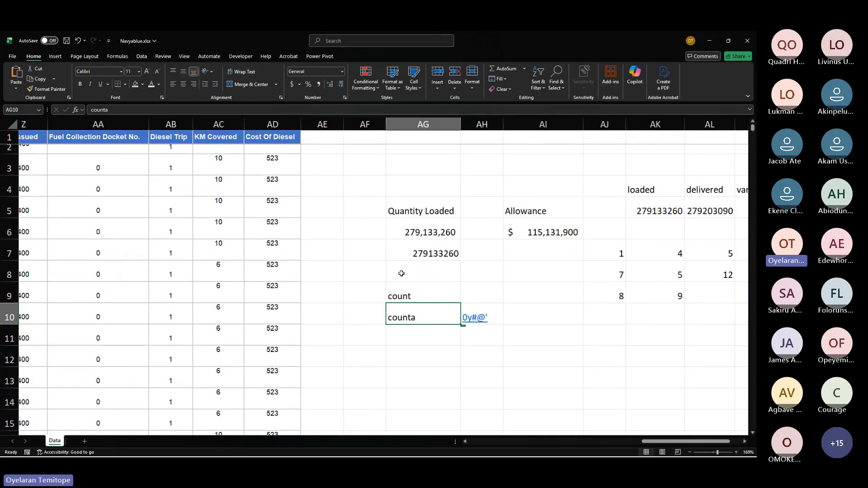
# Step: Describe the count label as "only number" and the counta label as "all" in the cells beside them
pyautogui.moveTo(384, 273); pyautogui.dragTo(445, 314)
pyautogui.click(422, 295)
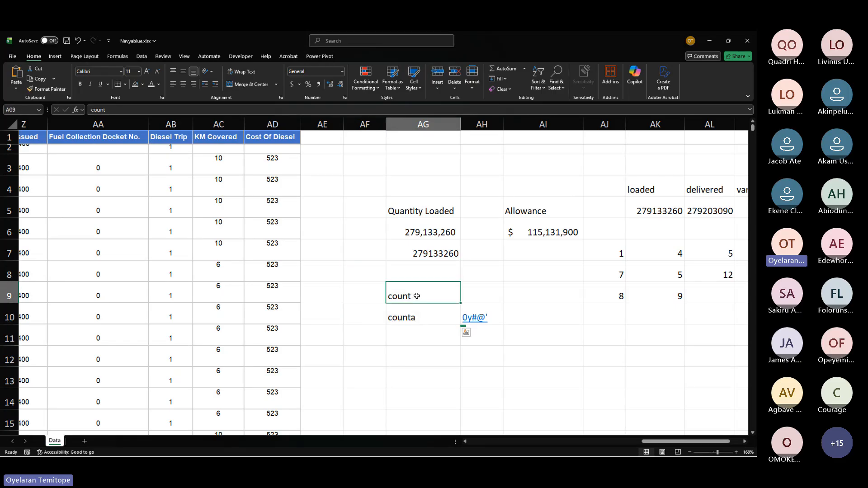
pyautogui.click(472, 289)
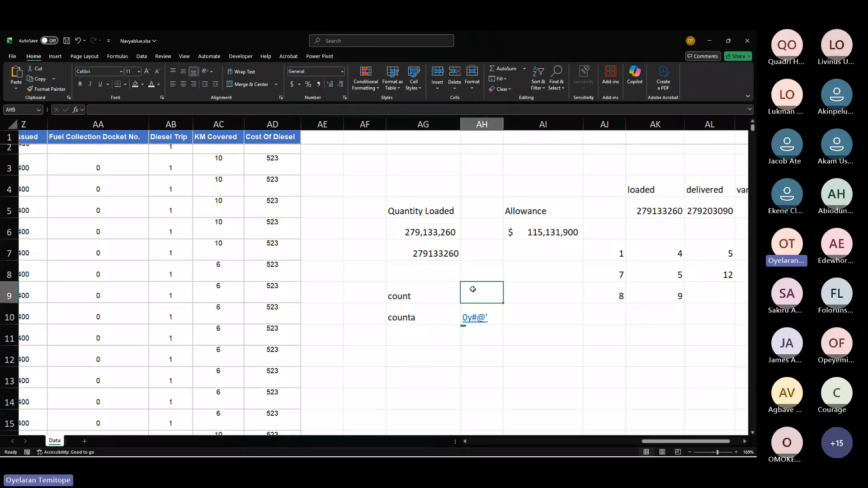
pyautogui.write('only numb')
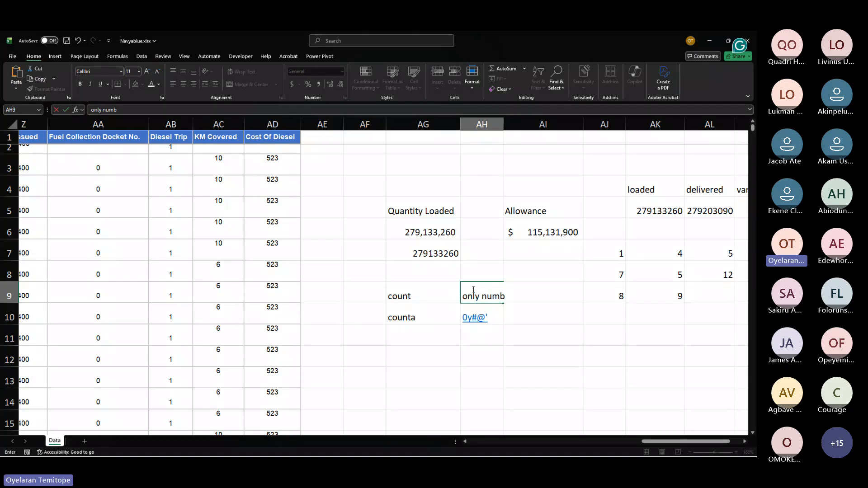
pyautogui.write('er')
pyautogui.press('Return')
pyautogui.write('a')
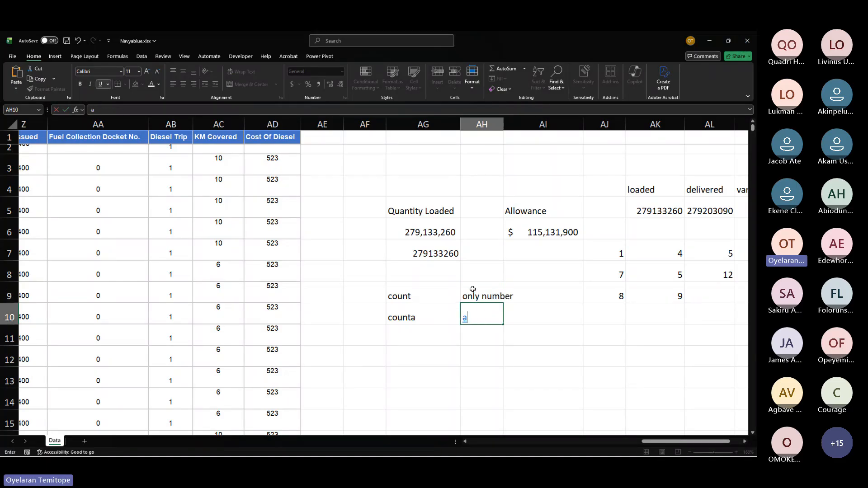
pyautogui.write('ll')
pyautogui.press('Return')
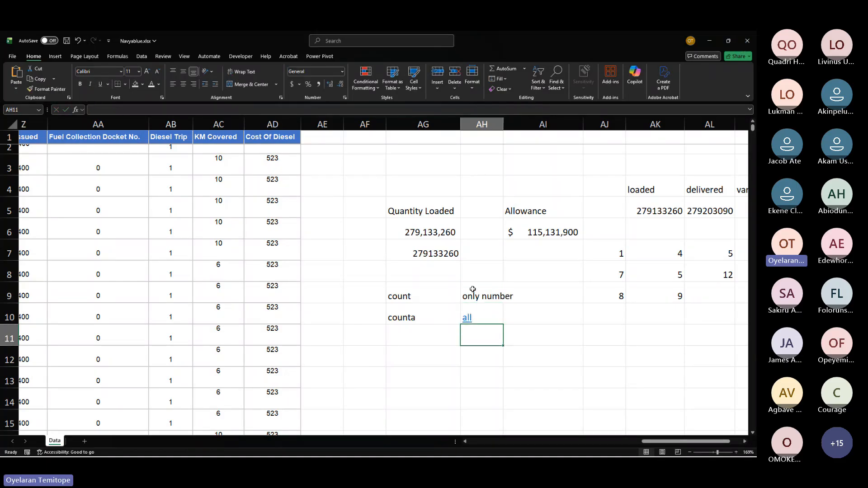
# Step: Select the TruckNo entries and browse across the trip data columns
pyautogui.click(404, 358)
pyautogui.hscroll(-5, 325, 312)
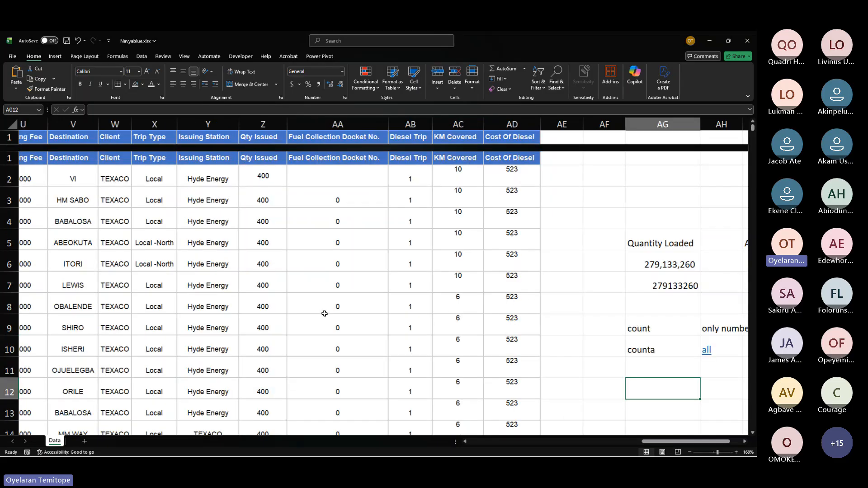
pyautogui.scroll(-1, 323, 271)
pyautogui.hscroll(-10, 204, 251)
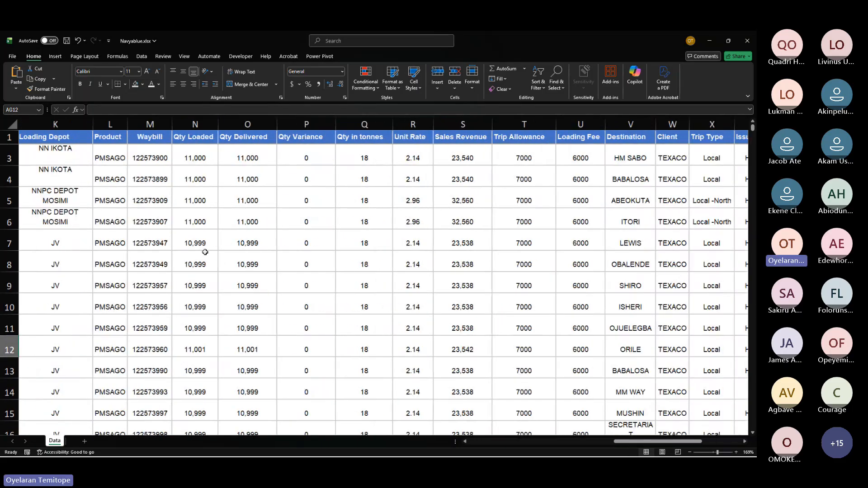
pyautogui.hscroll(-10, 205, 251)
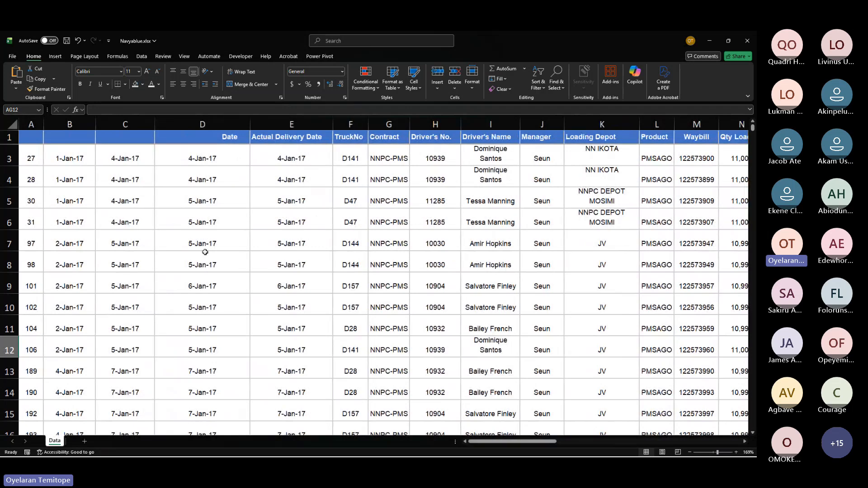
pyautogui.click(235, 171)
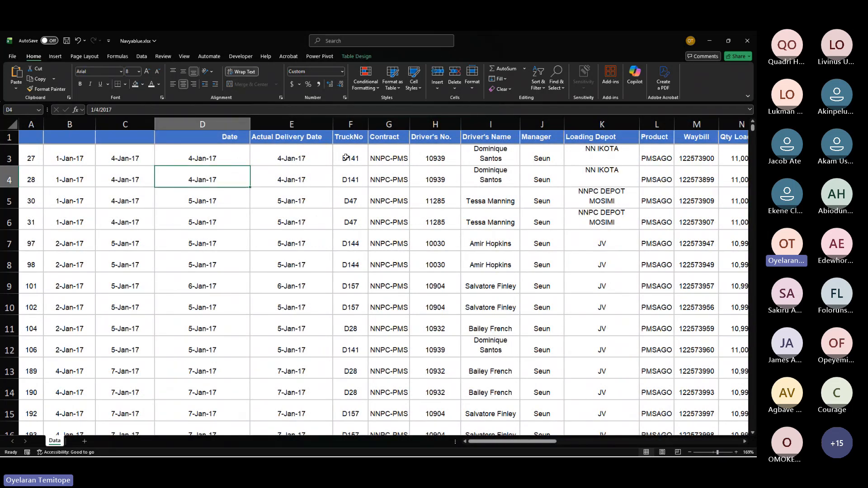
pyautogui.moveTo(344, 156); pyautogui.dragTo(342, 246)
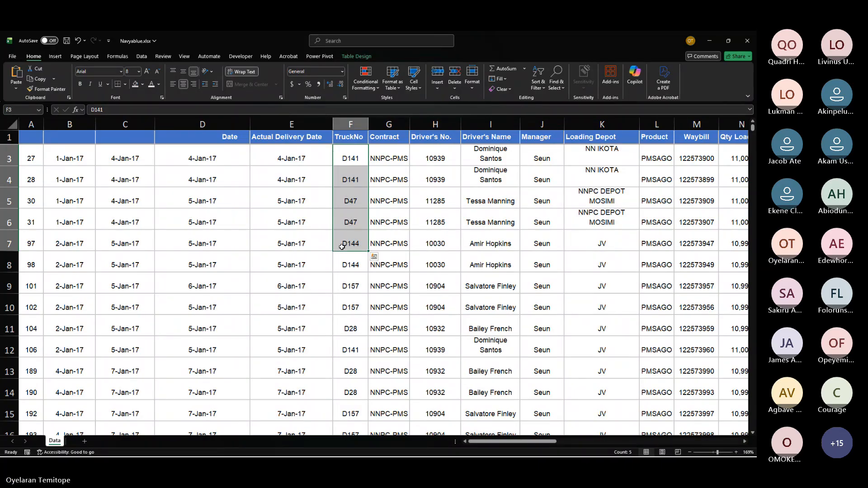
pyautogui.hscroll(5, 342, 247)
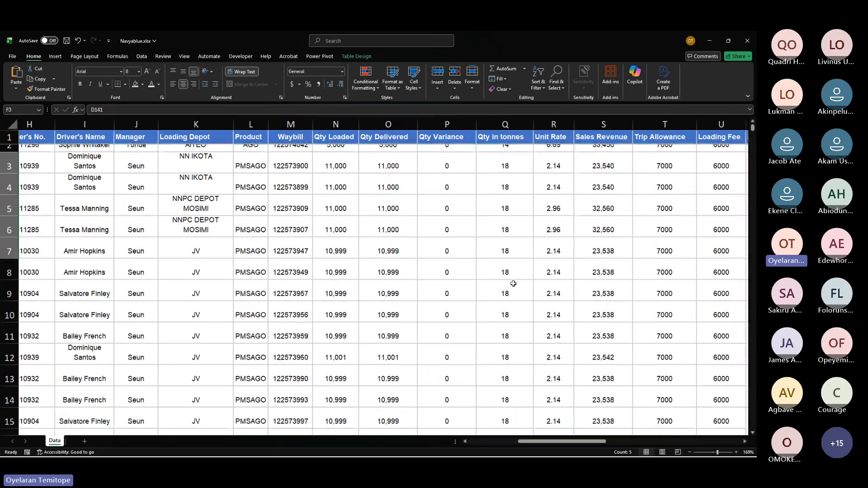
pyautogui.hscroll(2, 415, 241)
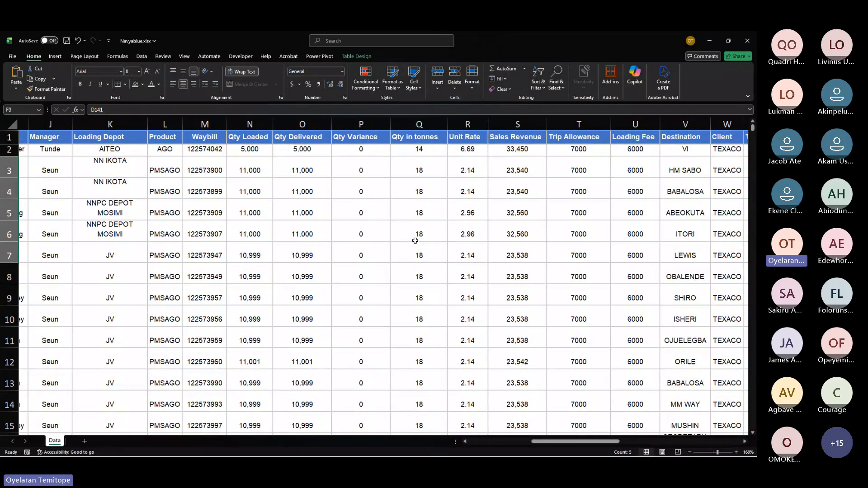
pyautogui.hscroll(5, 415, 241)
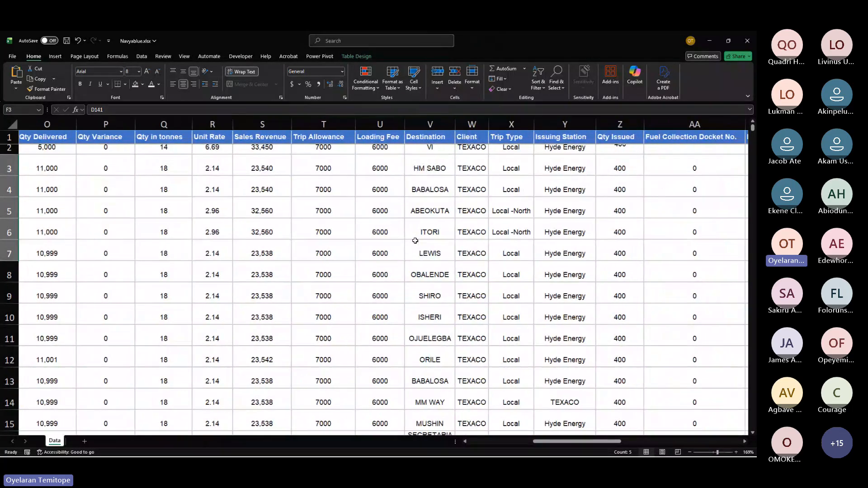
# Step: Scroll across the trip data and select the Trip Allowance column to check how its entries are counted
pyautogui.hscroll(-4, 415, 241)
pyautogui.hscroll(-5, 415, 241)
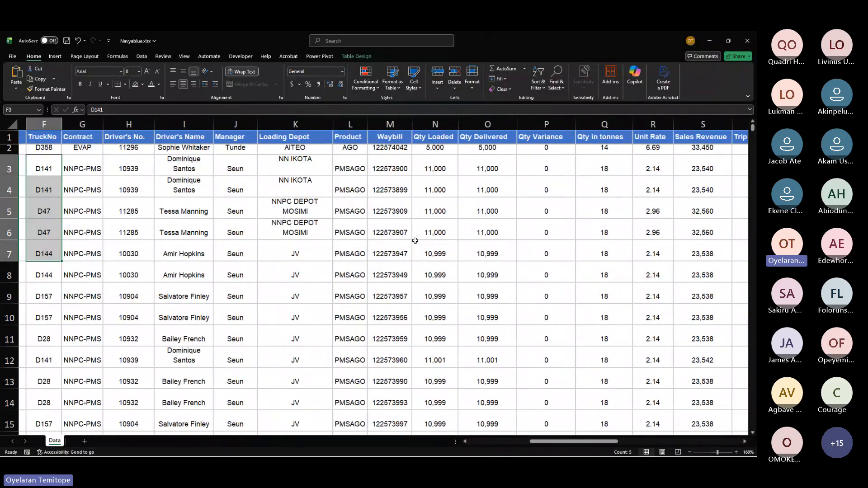
pyautogui.hscroll(12, 415, 241)
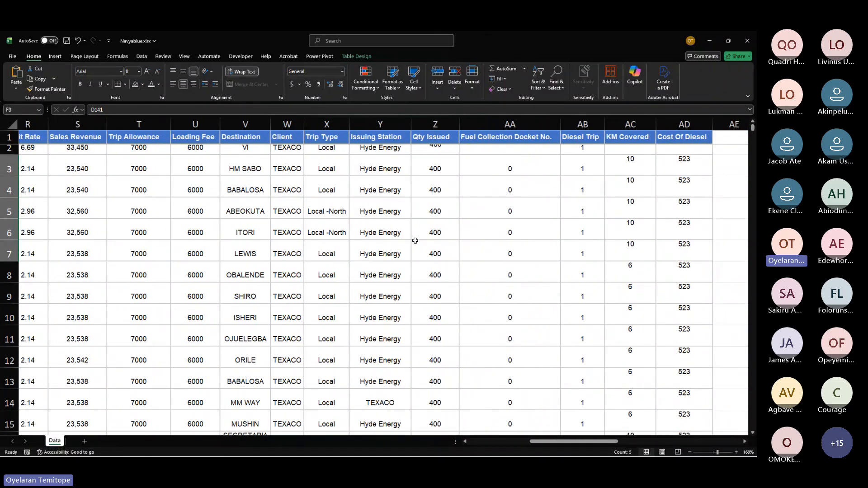
pyautogui.hscroll(-1, 415, 240)
pyautogui.click(210, 124)
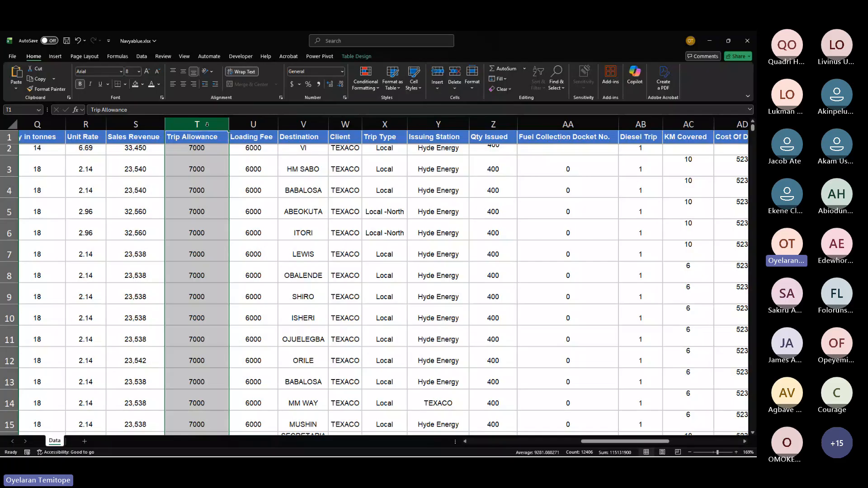
pyautogui.click(197, 188)
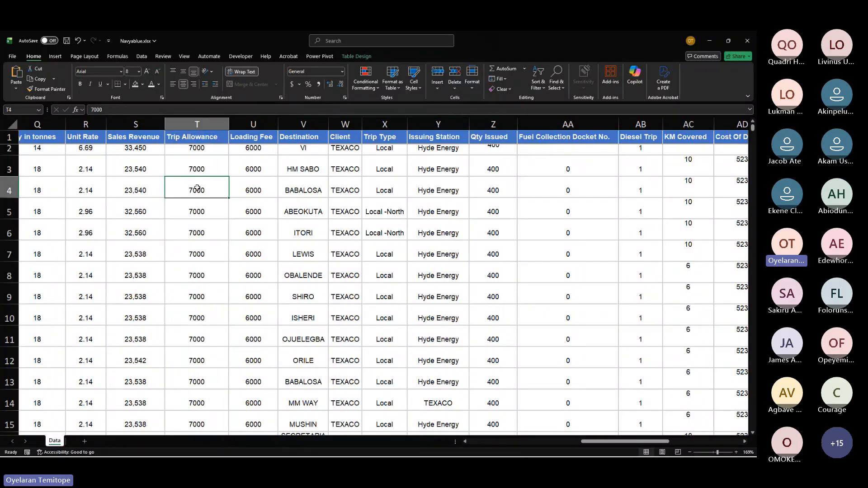
pyautogui.click(212, 120)
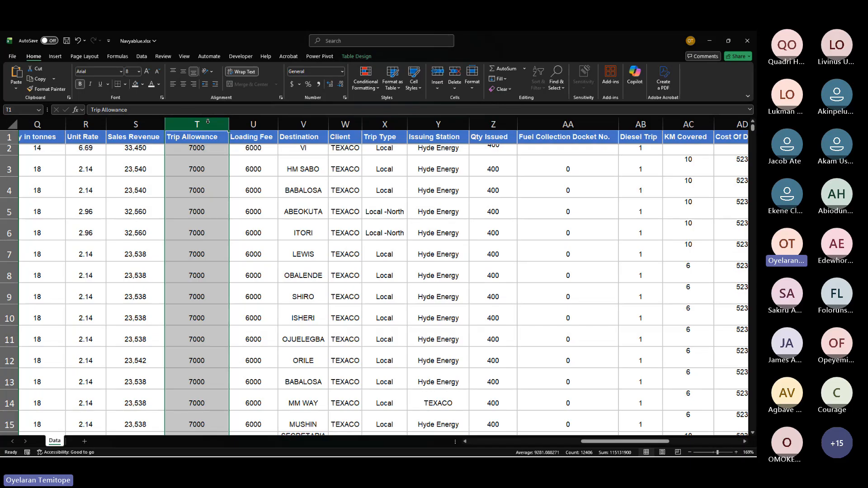
# Step: Clear the Trip Allowance value in row 7, reselect the column to compare its count, and undo the deletion
pyautogui.click(192, 255)
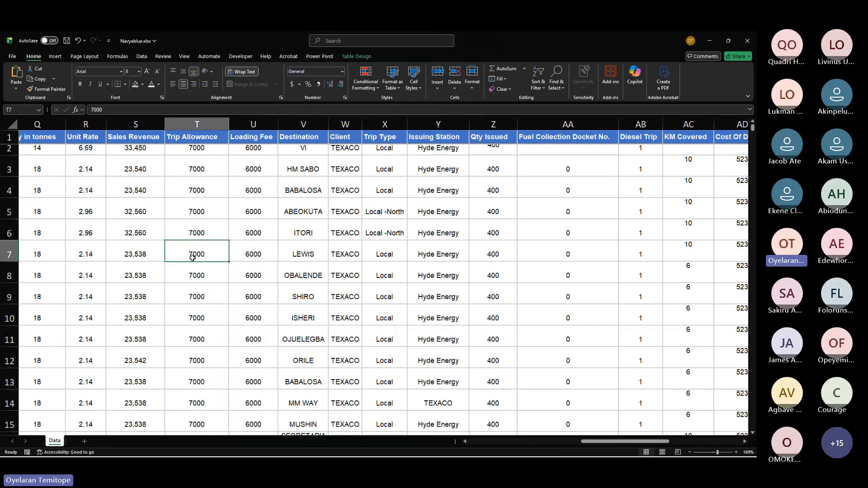
pyautogui.press('Delete')
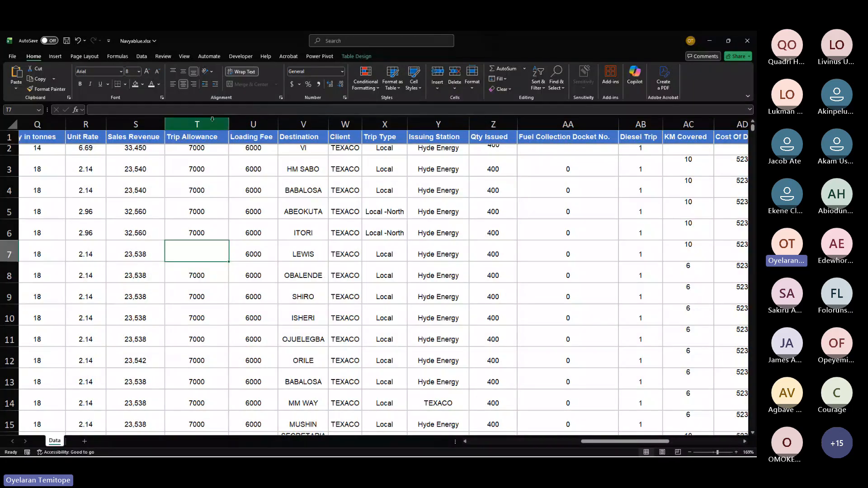
pyautogui.click(212, 118)
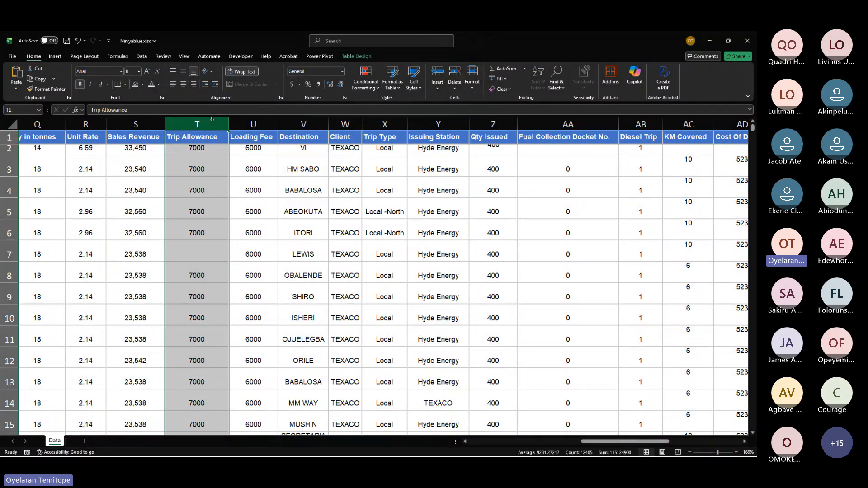
pyautogui.hotkey('ctrl', 'z')
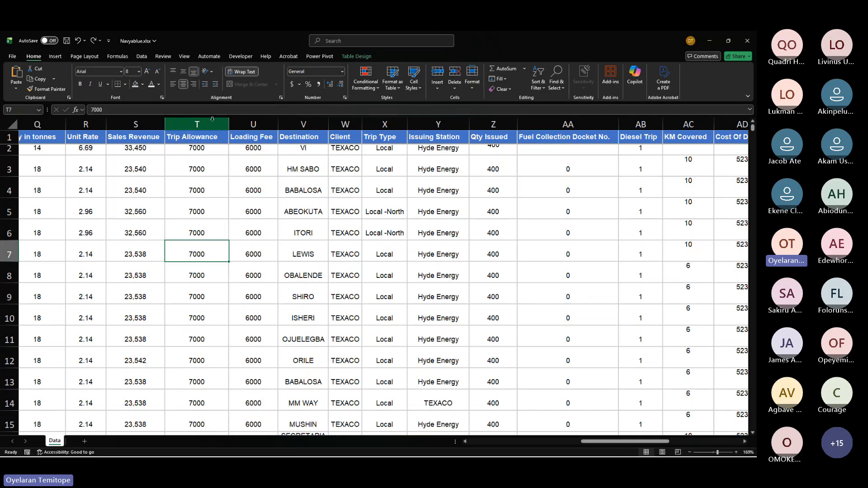
# Step: Select the Issuing Station and TruckNo columns to compare their counts, then return to the count and counta notes
pyautogui.click(429, 119)
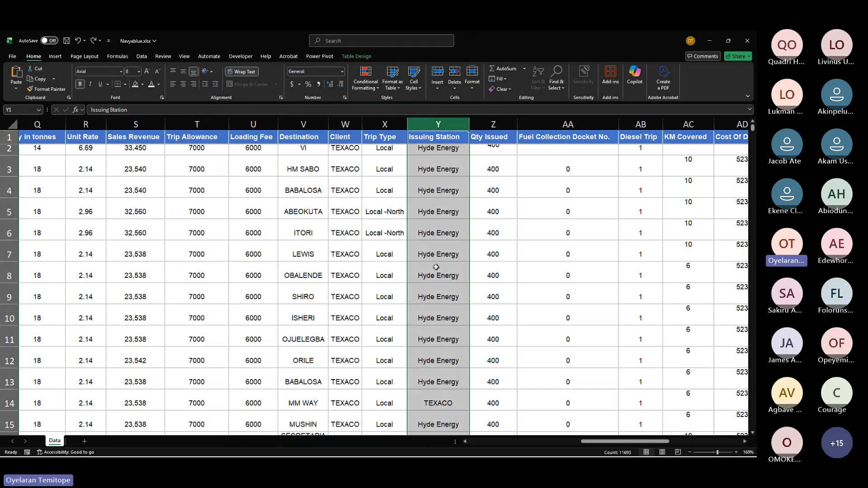
pyautogui.click(432, 283)
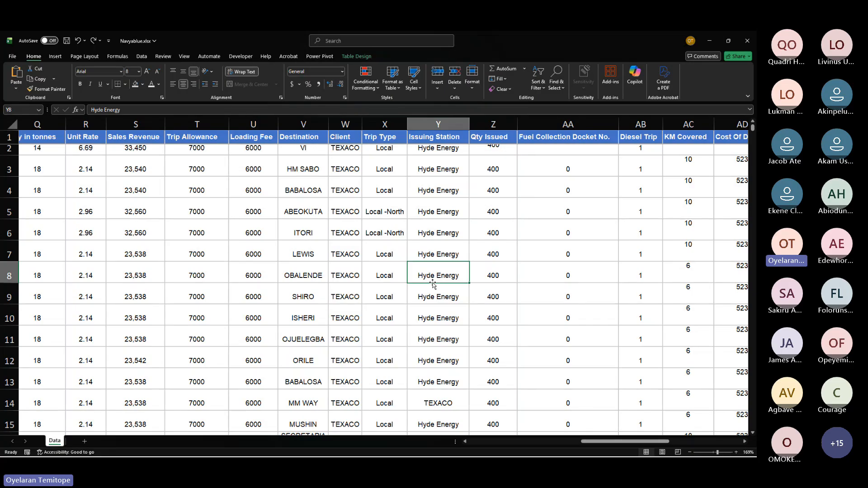
pyautogui.click(436, 210)
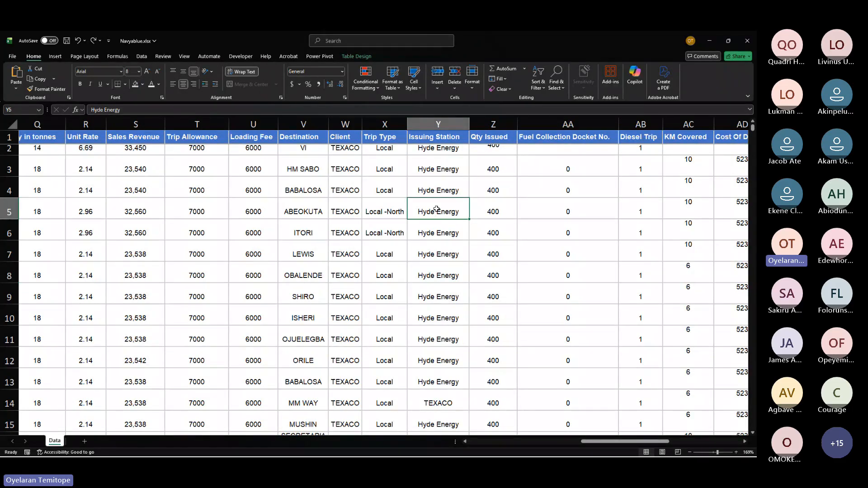
pyautogui.hscroll(-10, 436, 210)
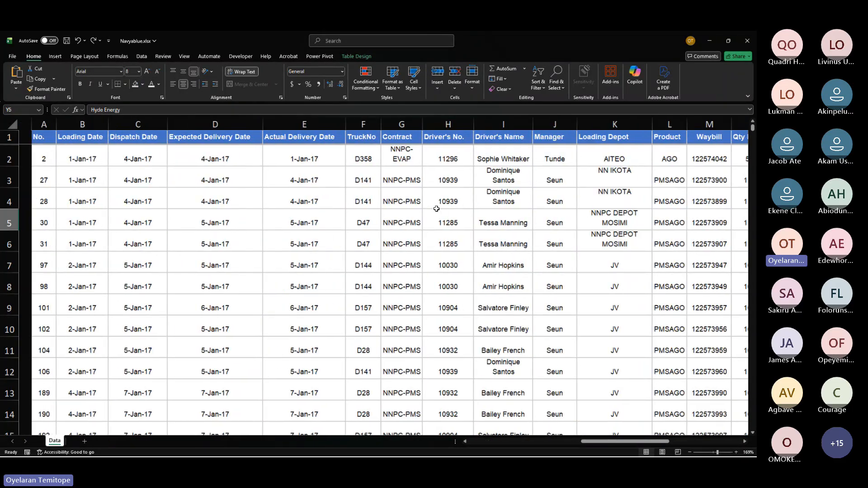
pyautogui.click(357, 123)
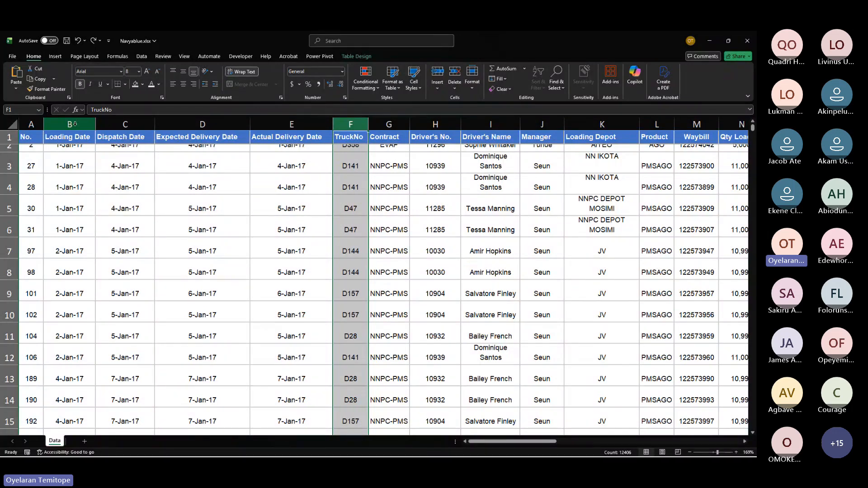
pyautogui.hscroll(5, 308, 247)
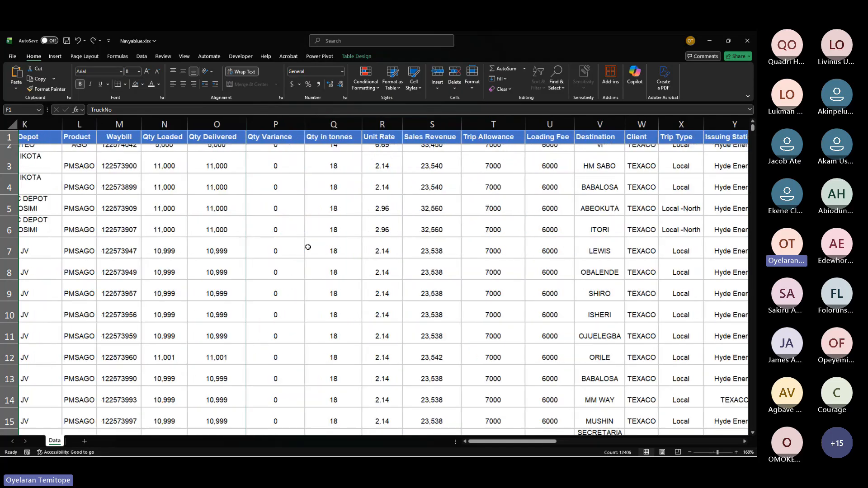
pyautogui.hscroll(6, 308, 247)
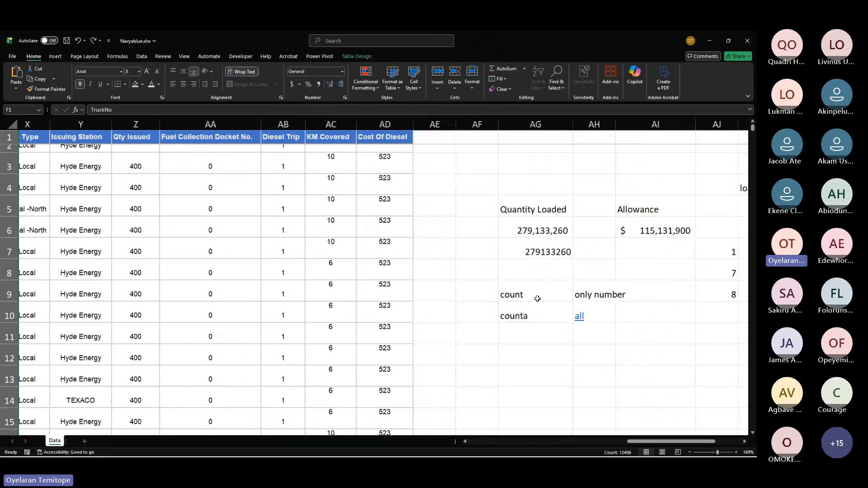
pyautogui.click(580, 295)
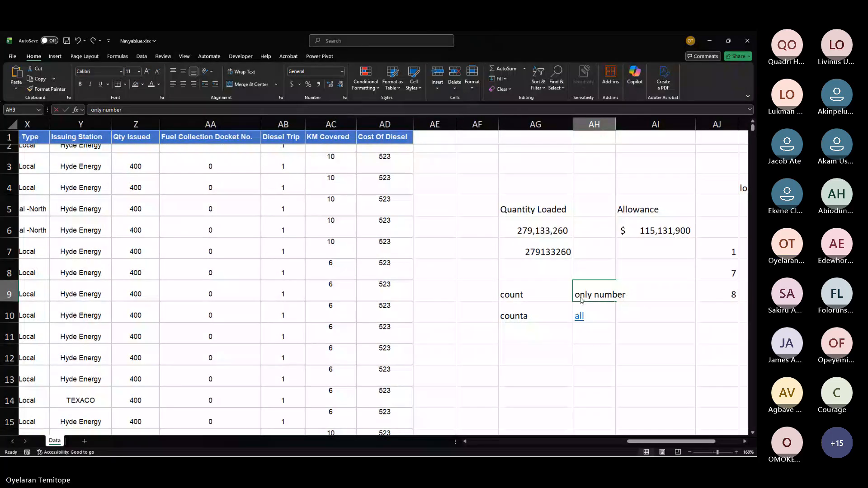